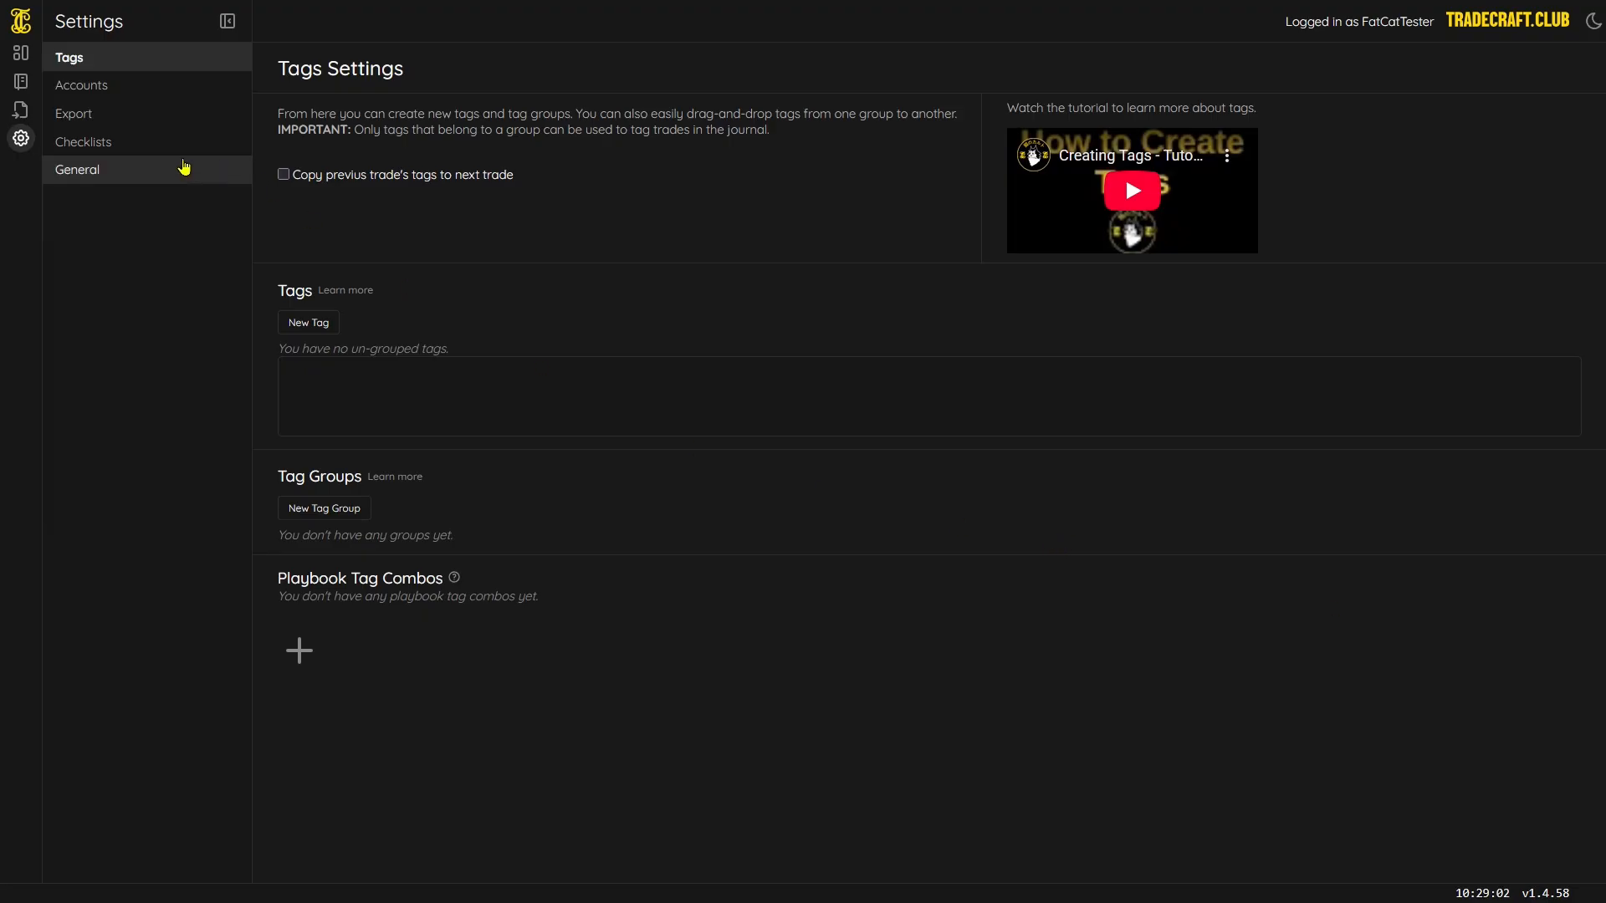
- Add a new checklist in the Checklists settings and name it Tutorial 1
left_click(29, 145)
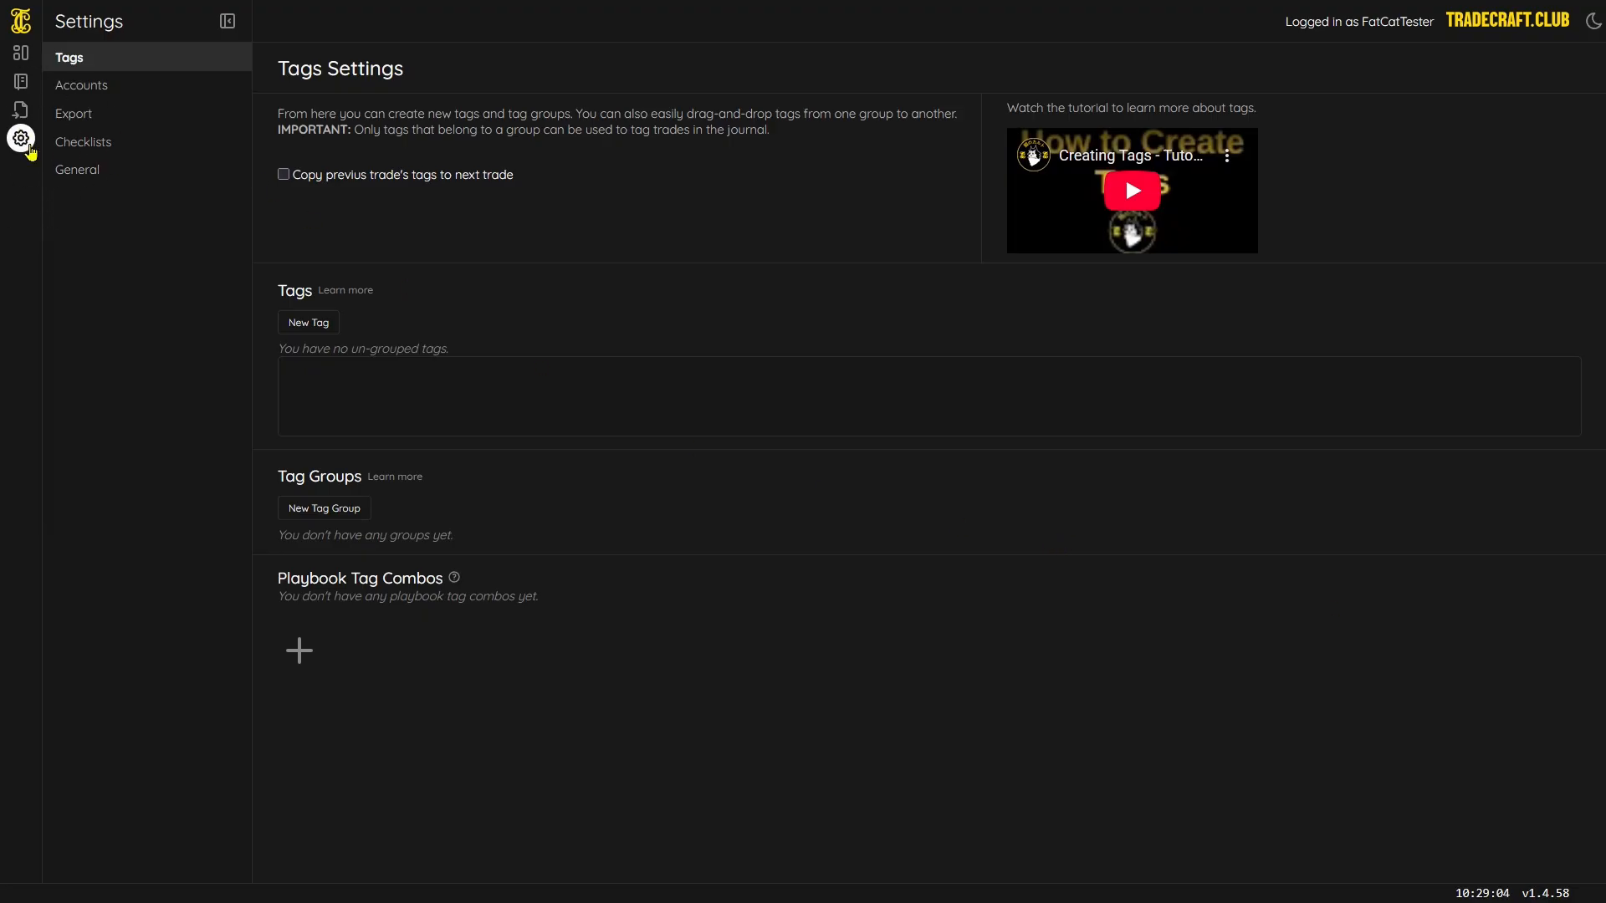
left_click(107, 143)
left_click(327, 127)
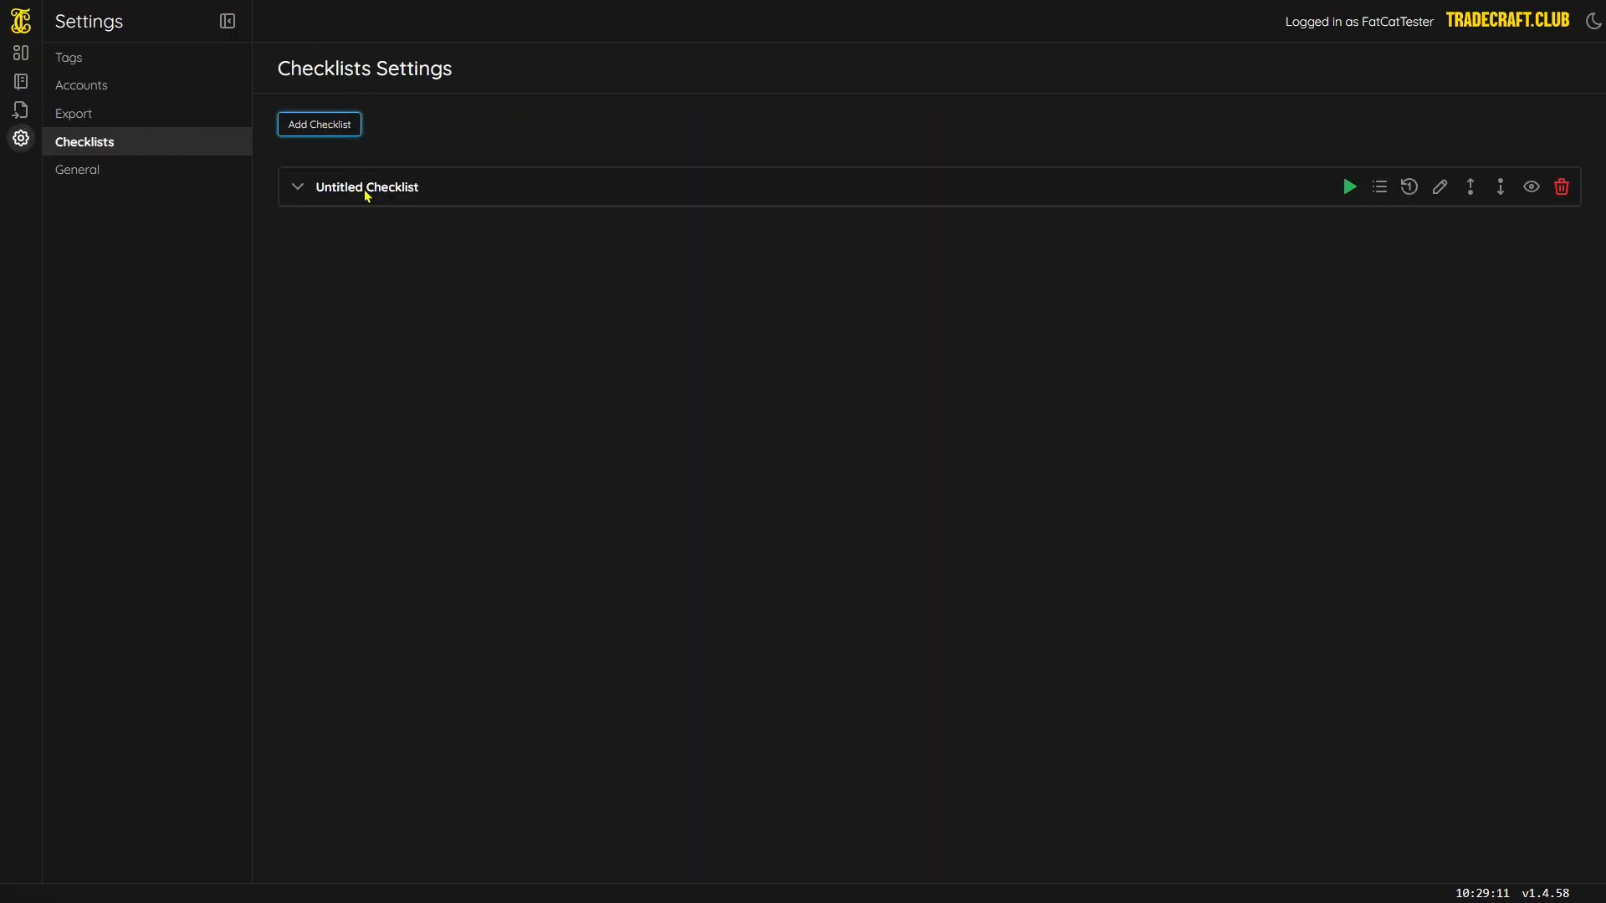
double_click(366, 191)
key("ctrl+a")
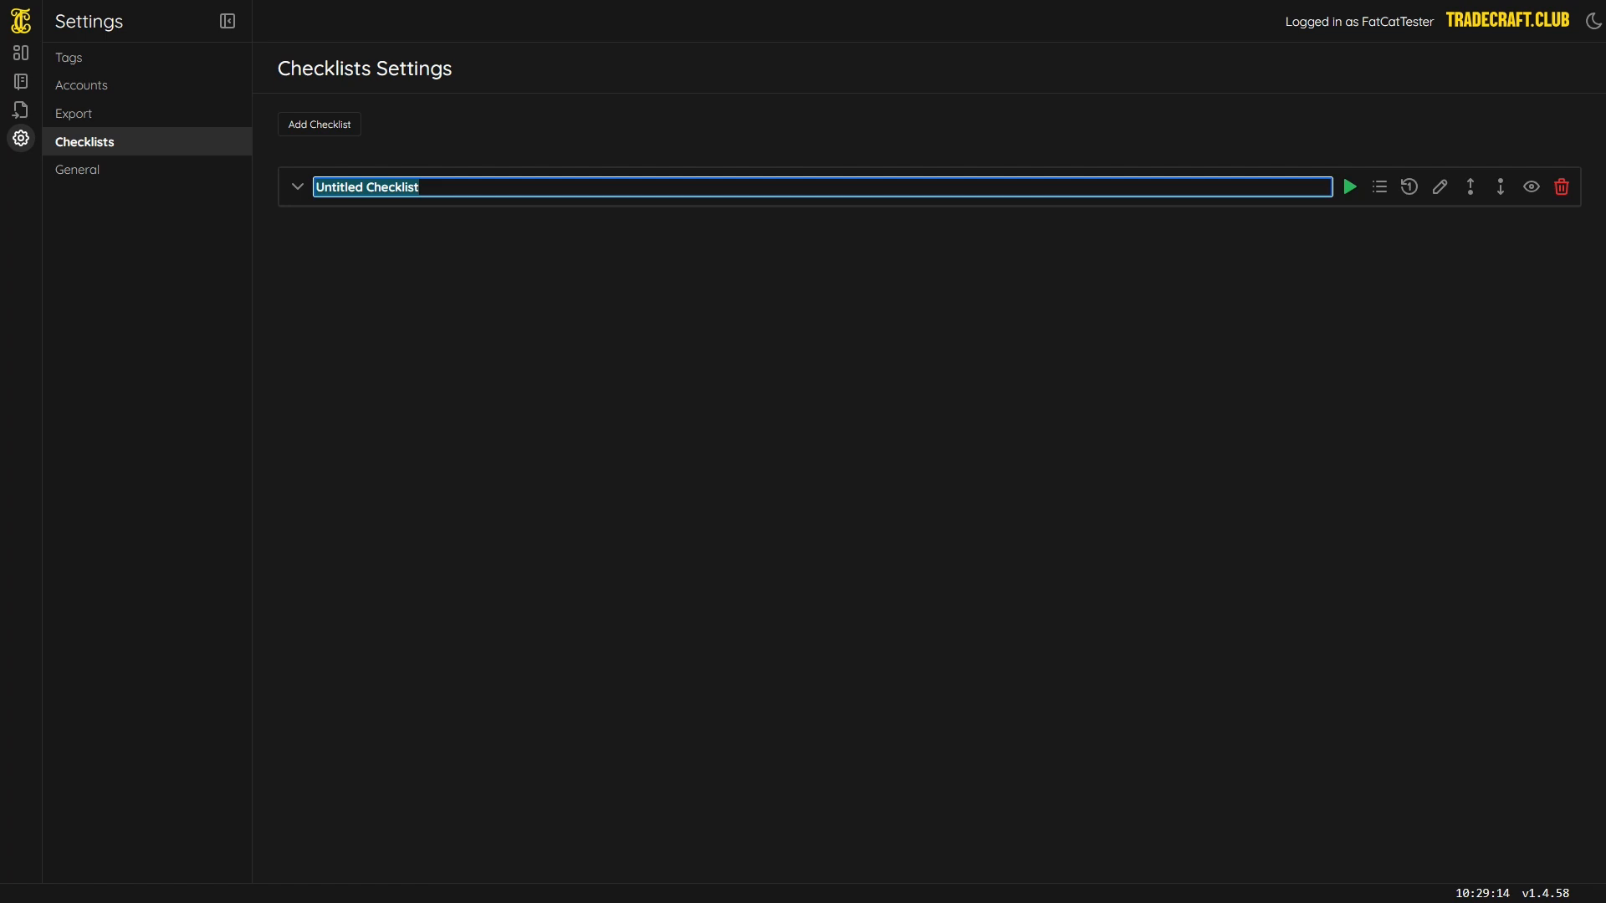
type("Tut")
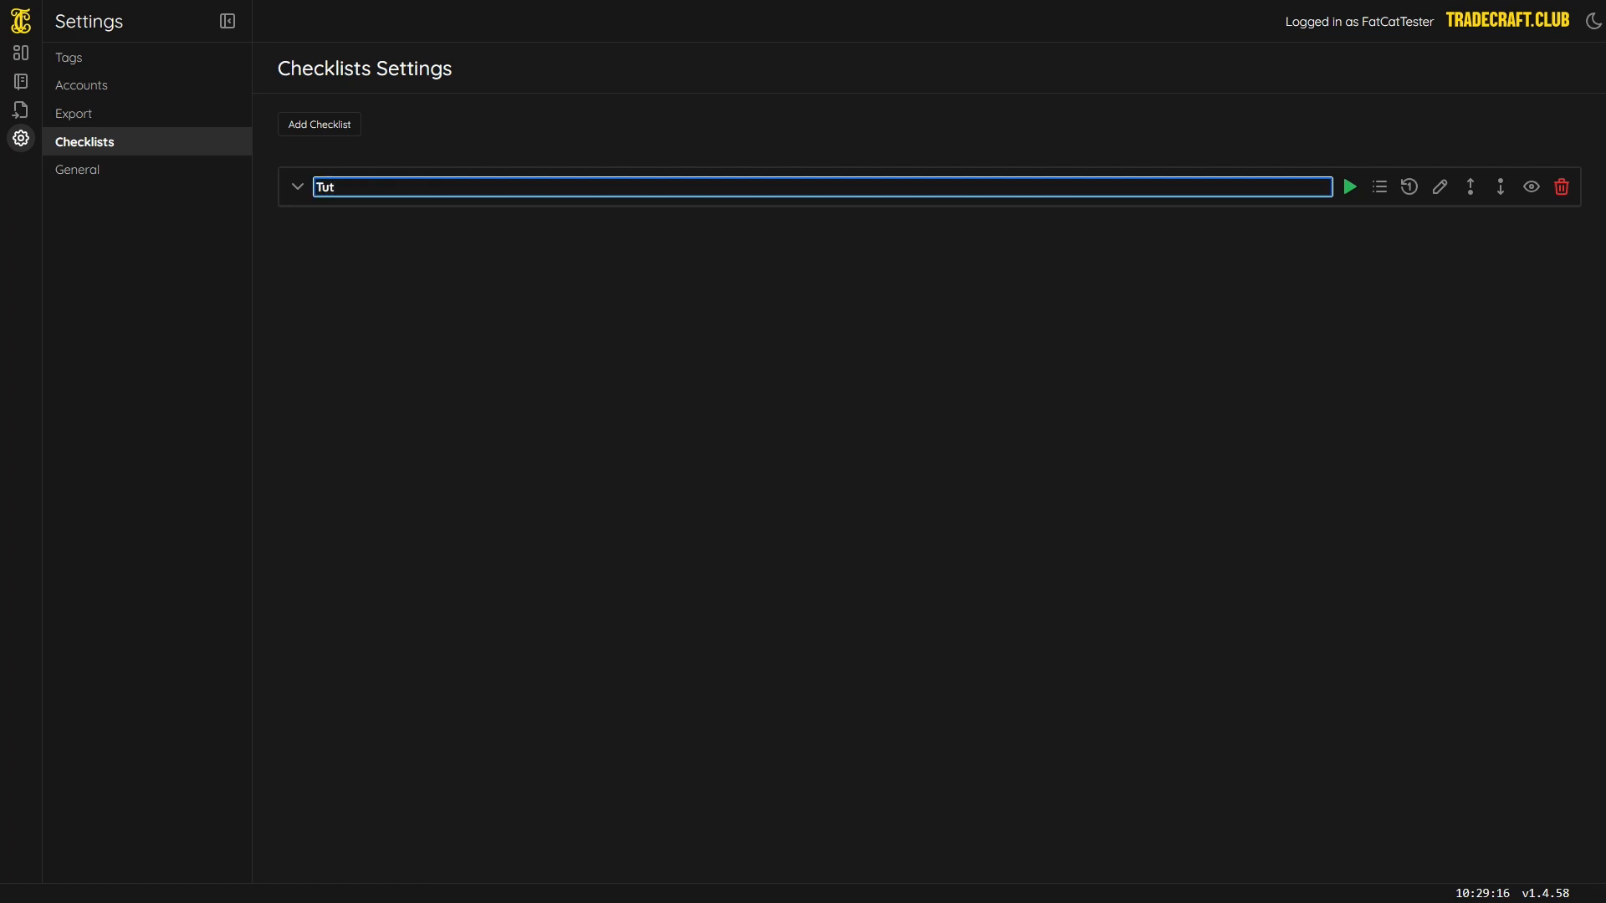
type("orial 1")
key("Return")
- Add a second checklist and rename it Tutorial 2
left_click(319, 143)
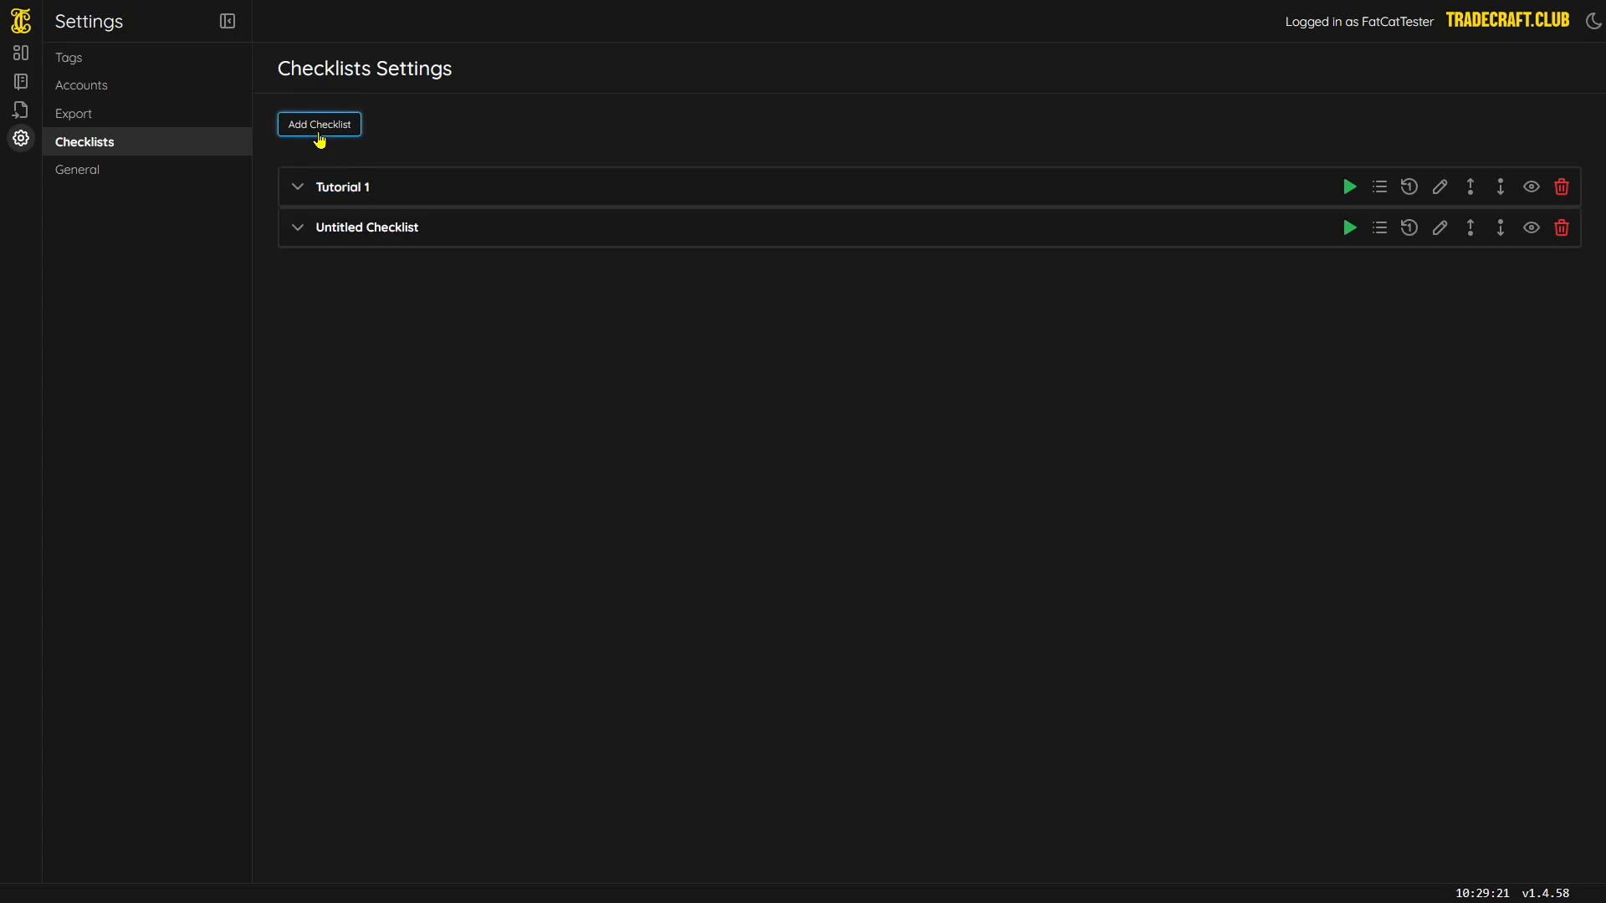
double_click(364, 232)
key("ctrl+a")
type("Tutorial 2")
key("Return")
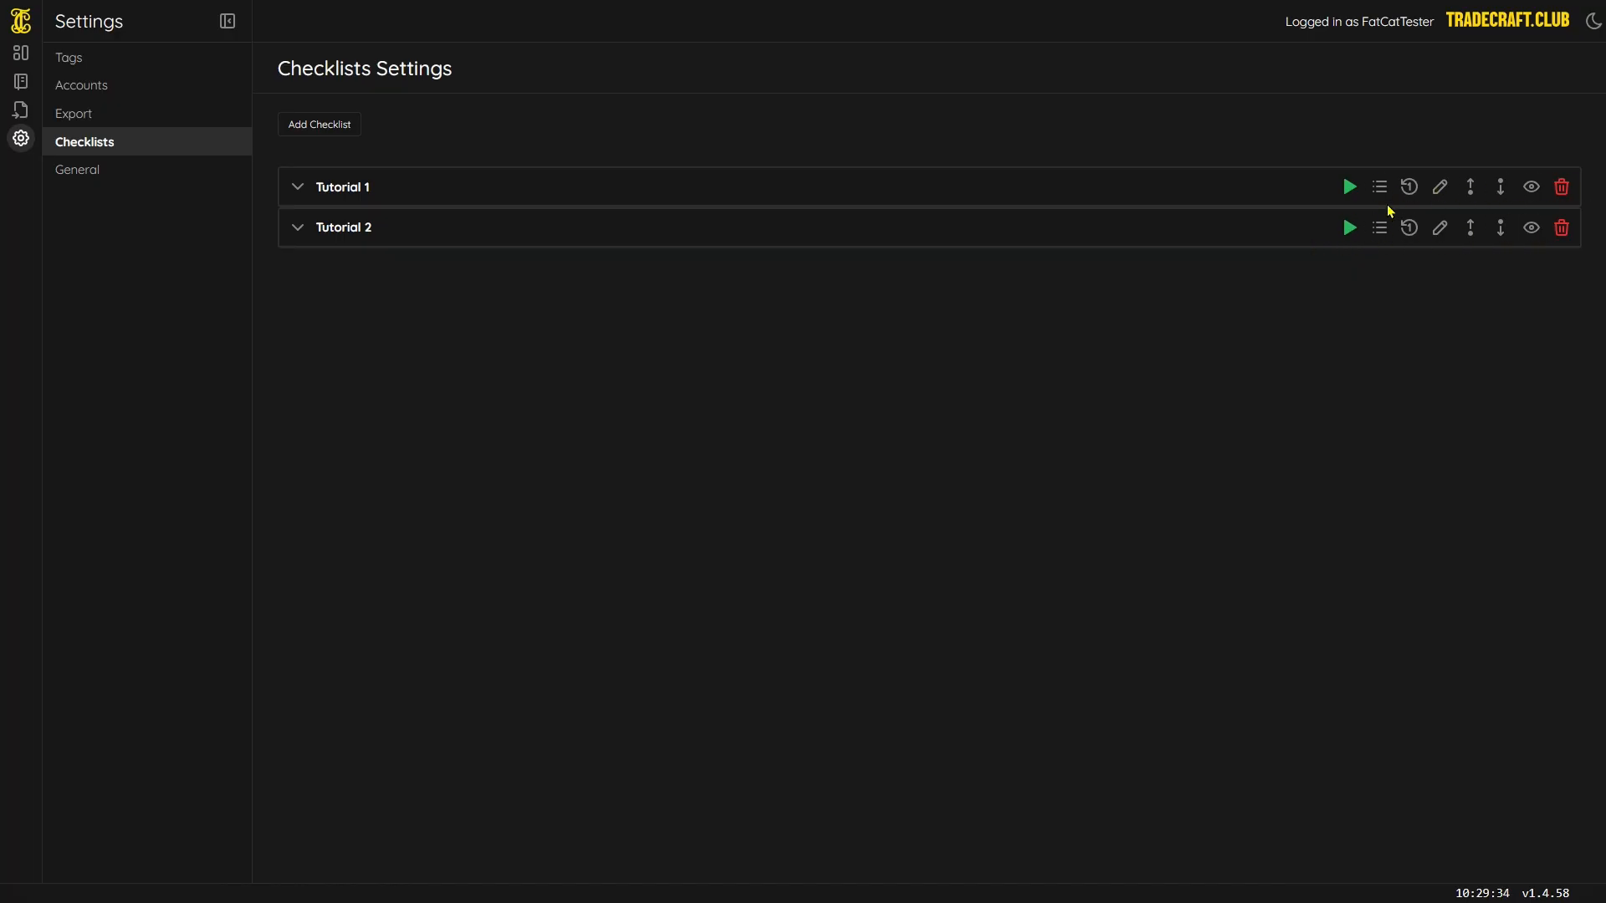
- Run the Tutorial 1 checklist and answer its question with New answer
left_click(1348, 188)
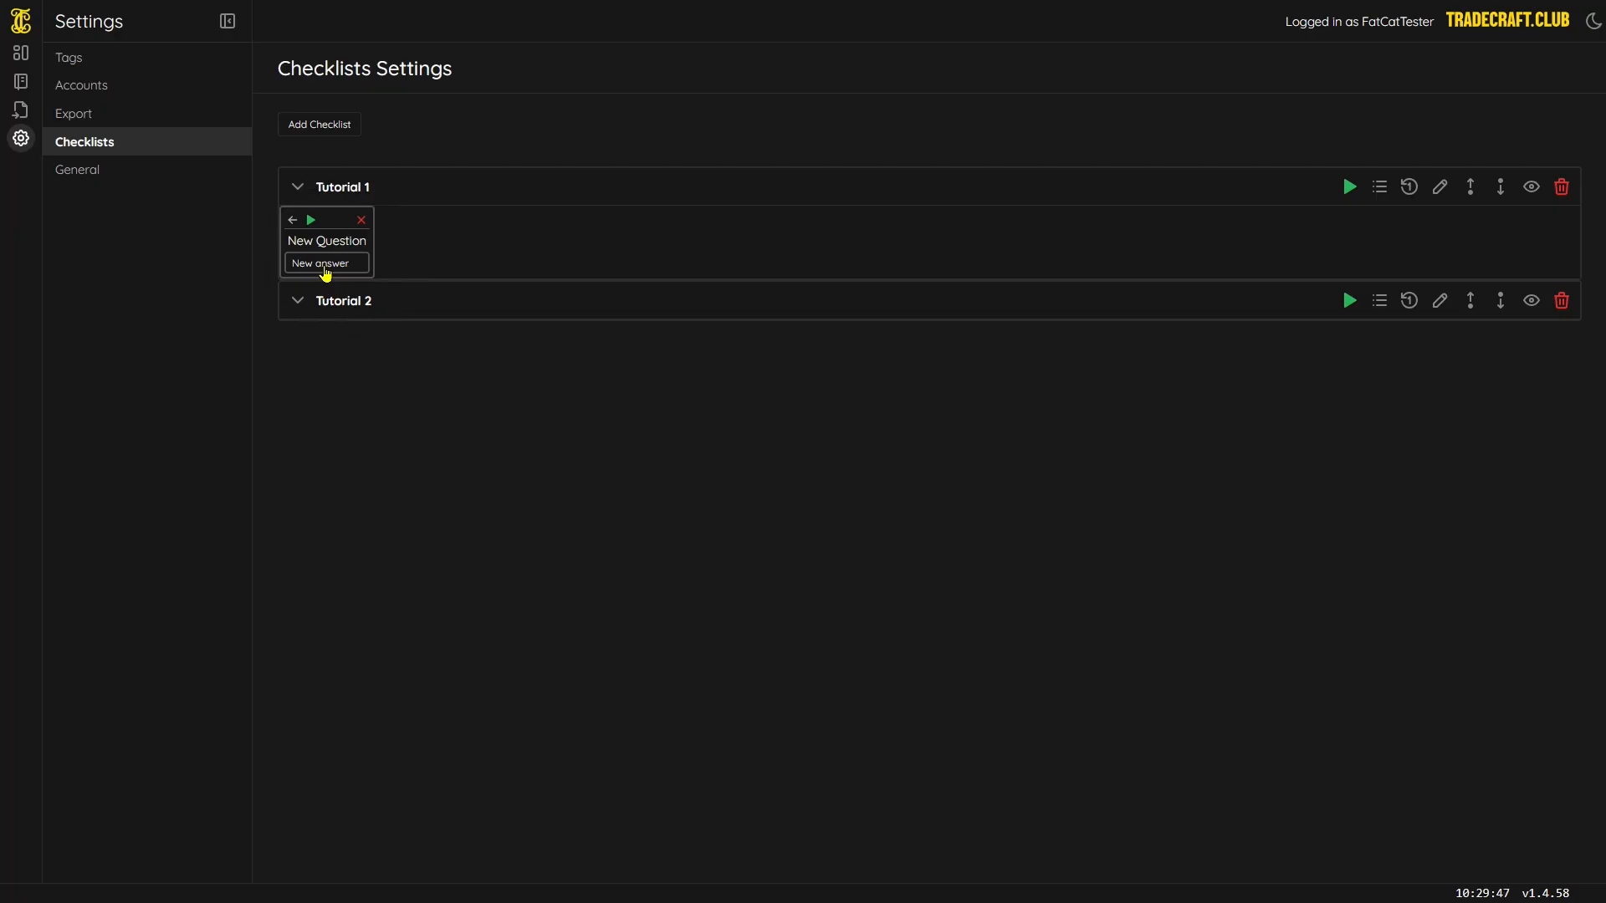
left_click(325, 266)
left_click(336, 262)
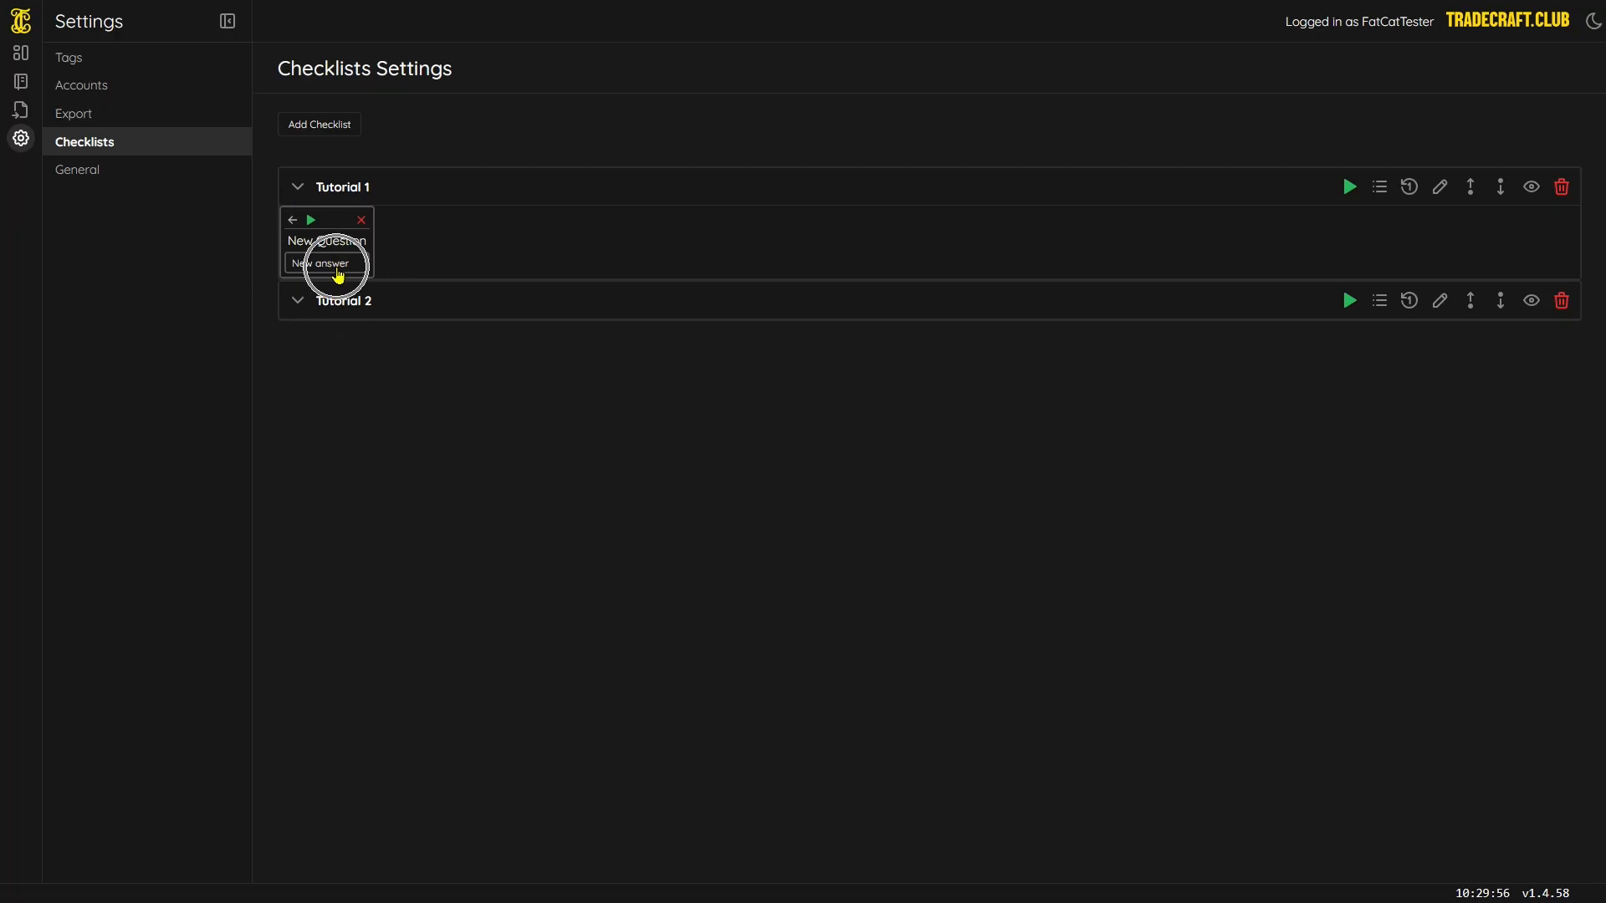
left_click(327, 245)
left_click(309, 266)
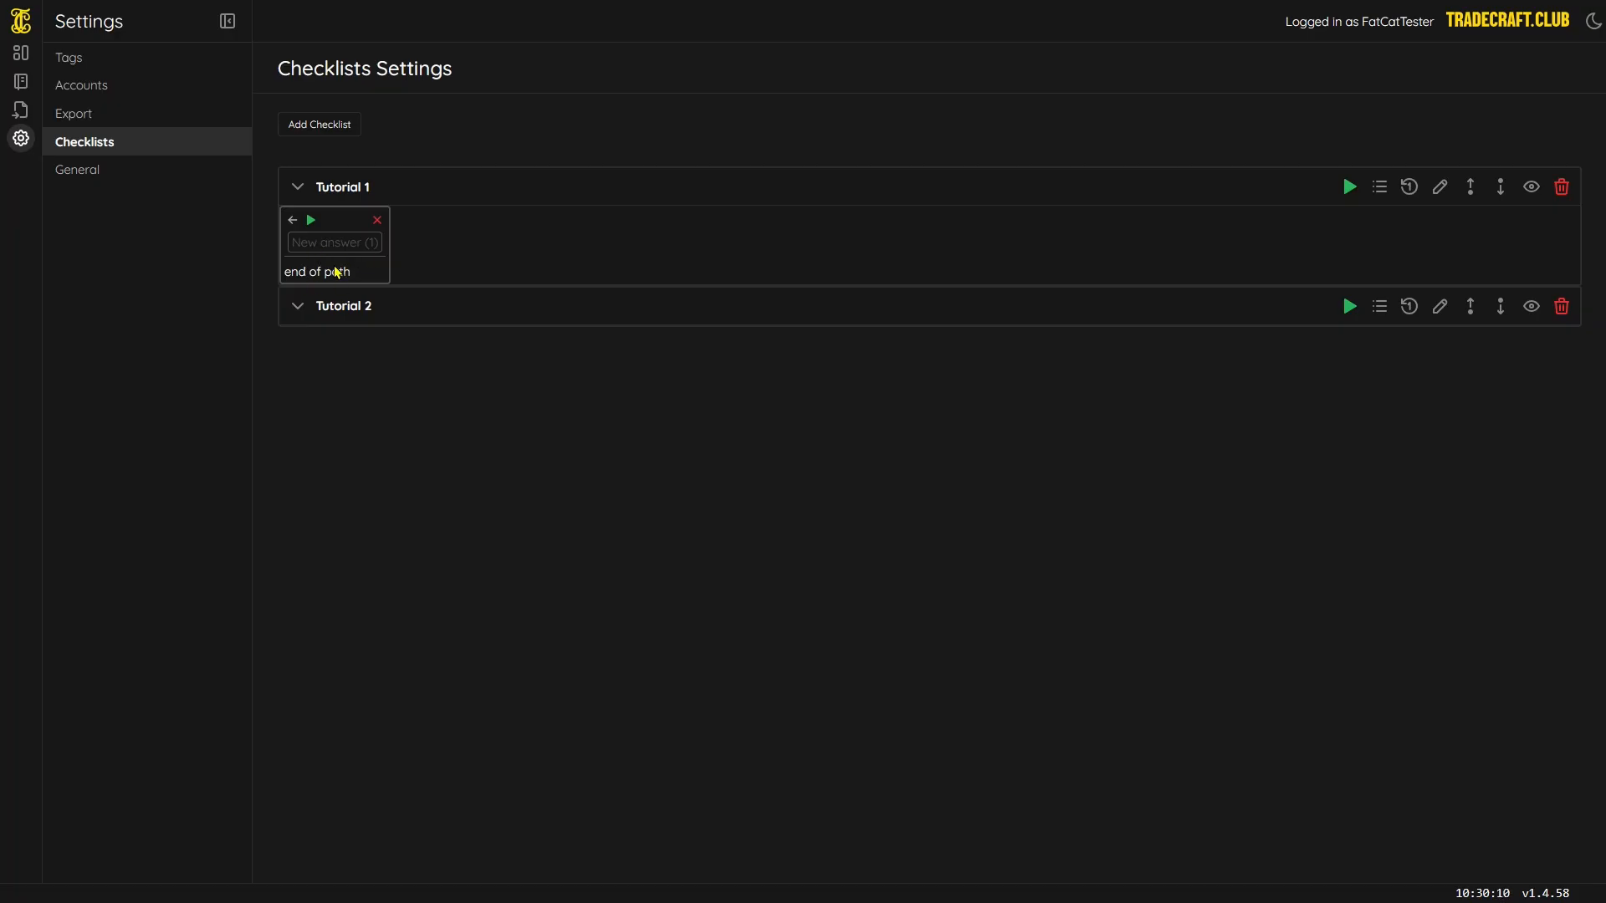
- Restart the Tutorial 1 run from the checklist row and from its run card, answering with New answer between restarts
left_click(1349, 189)
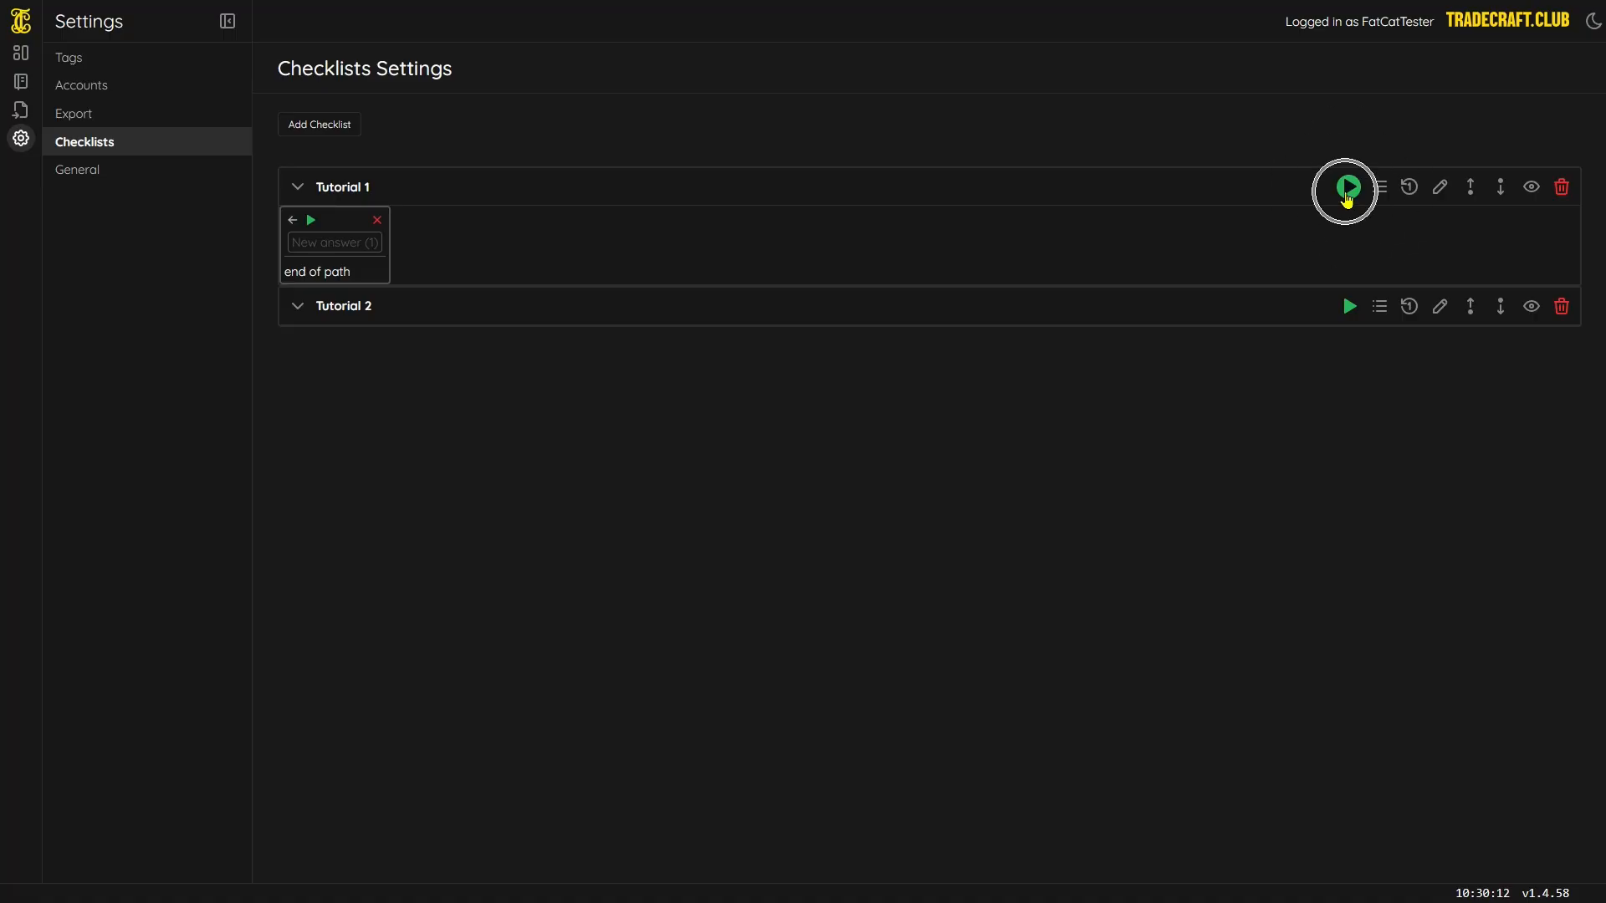
left_click(1347, 196)
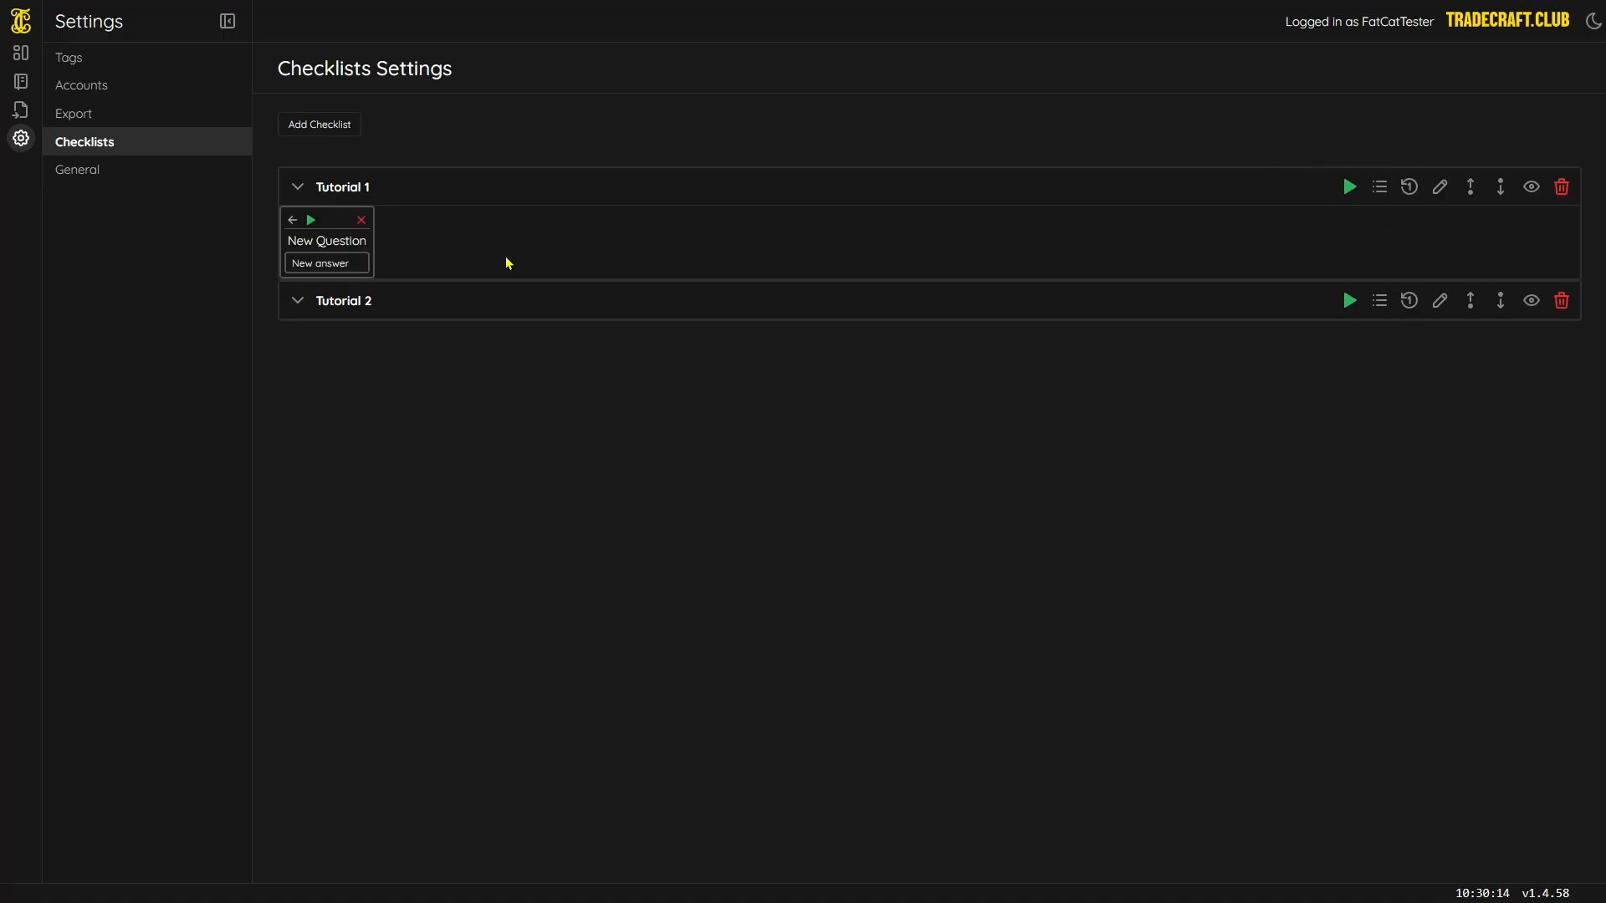
left_click(333, 263)
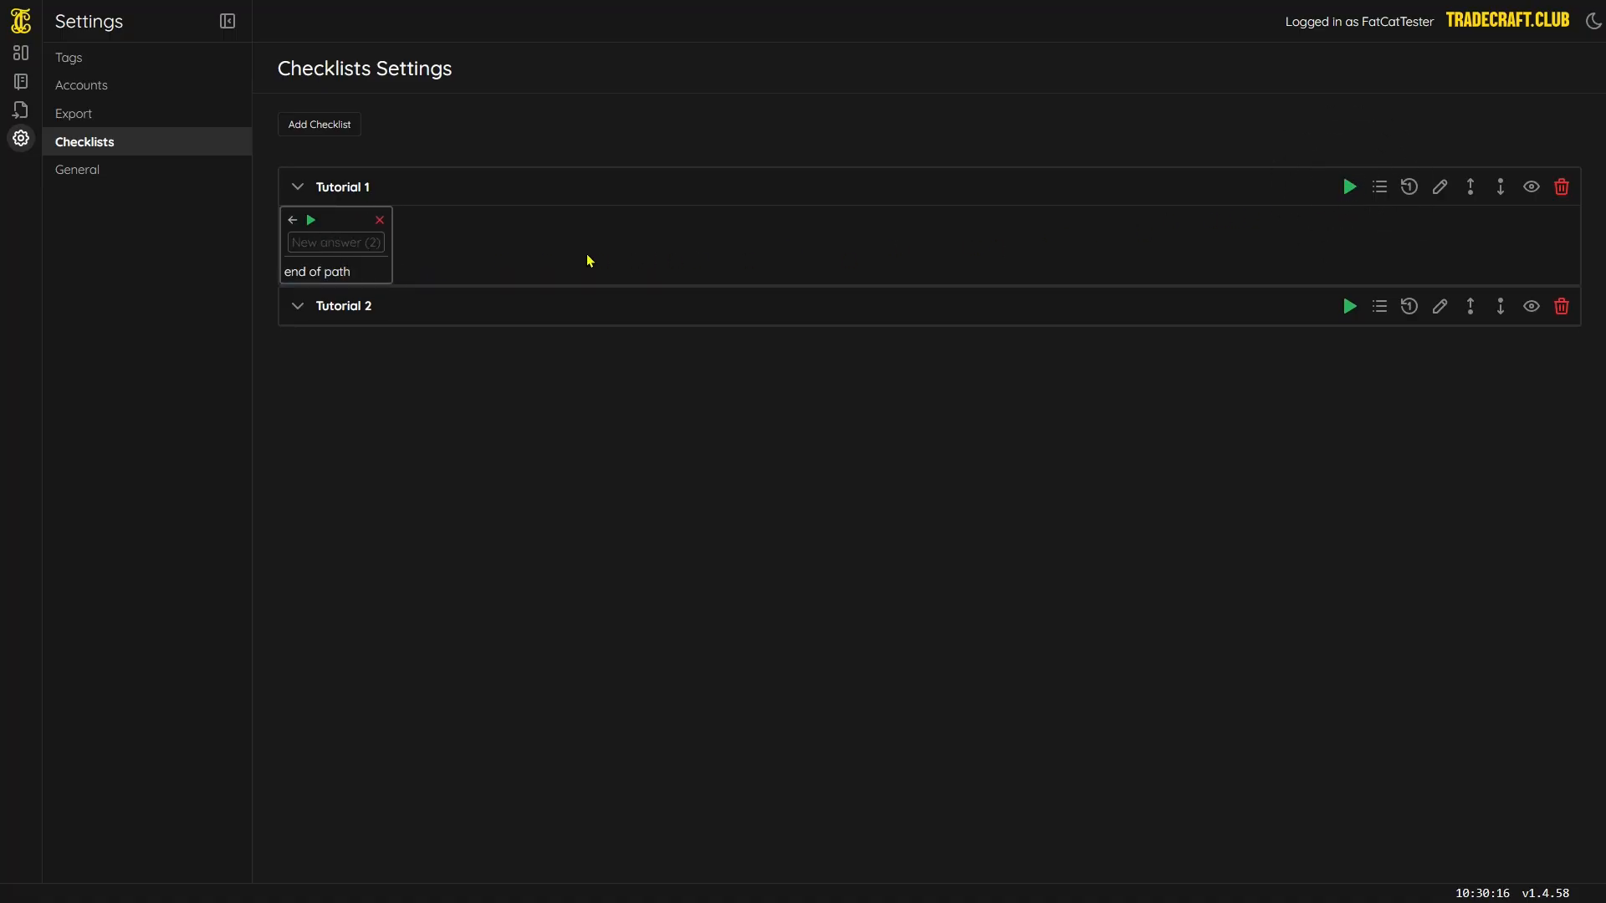
left_click(311, 221)
left_click(311, 224)
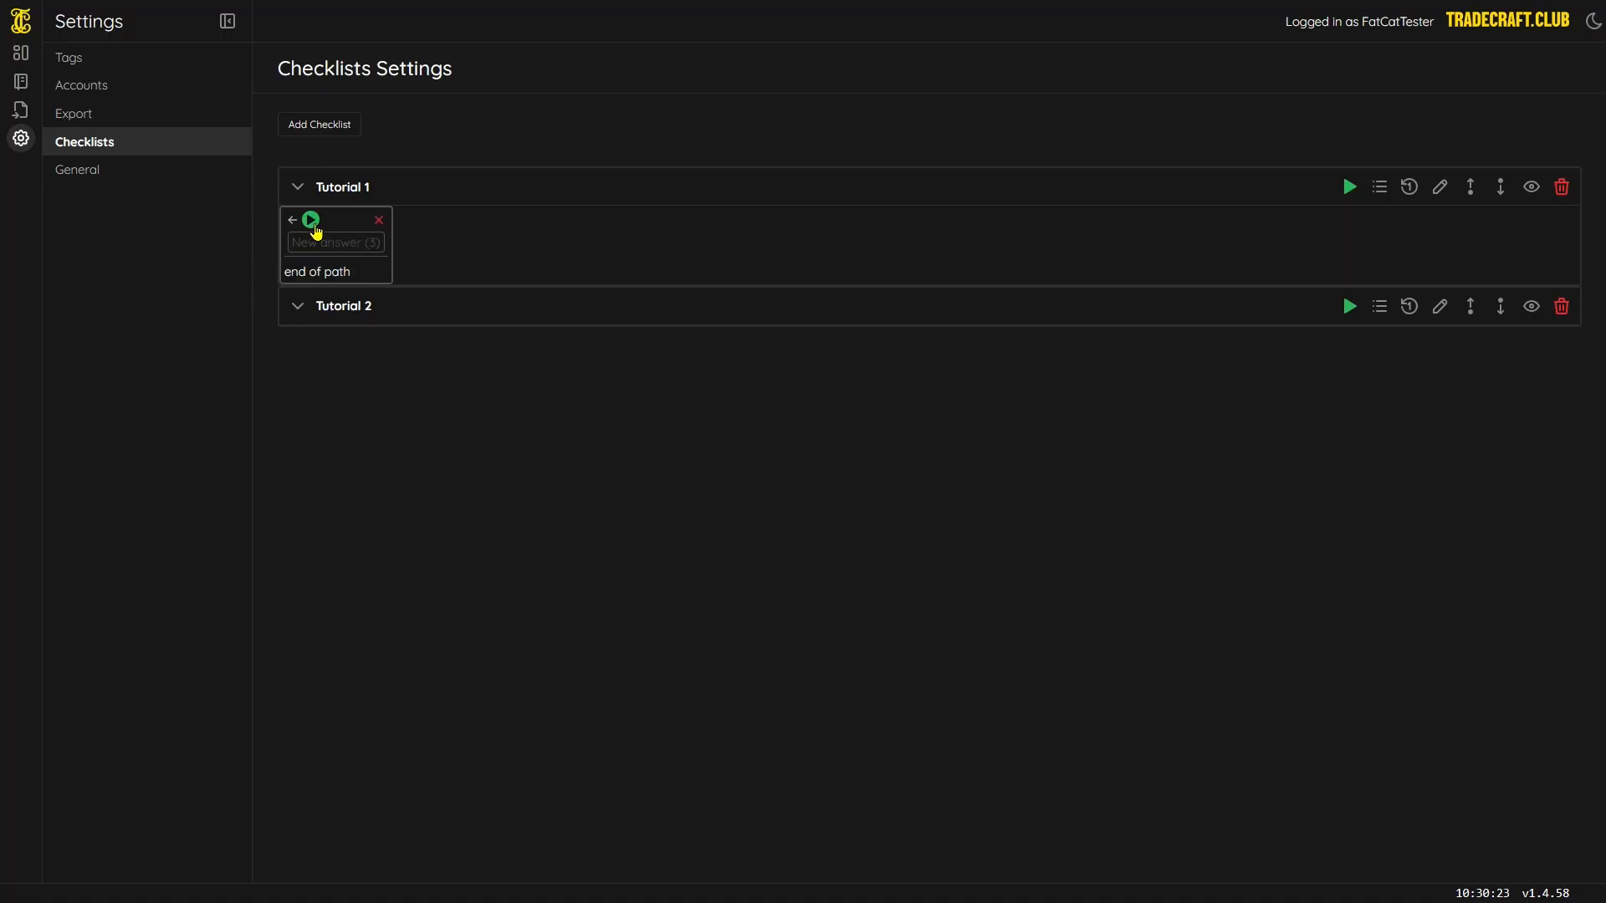
left_click(314, 225)
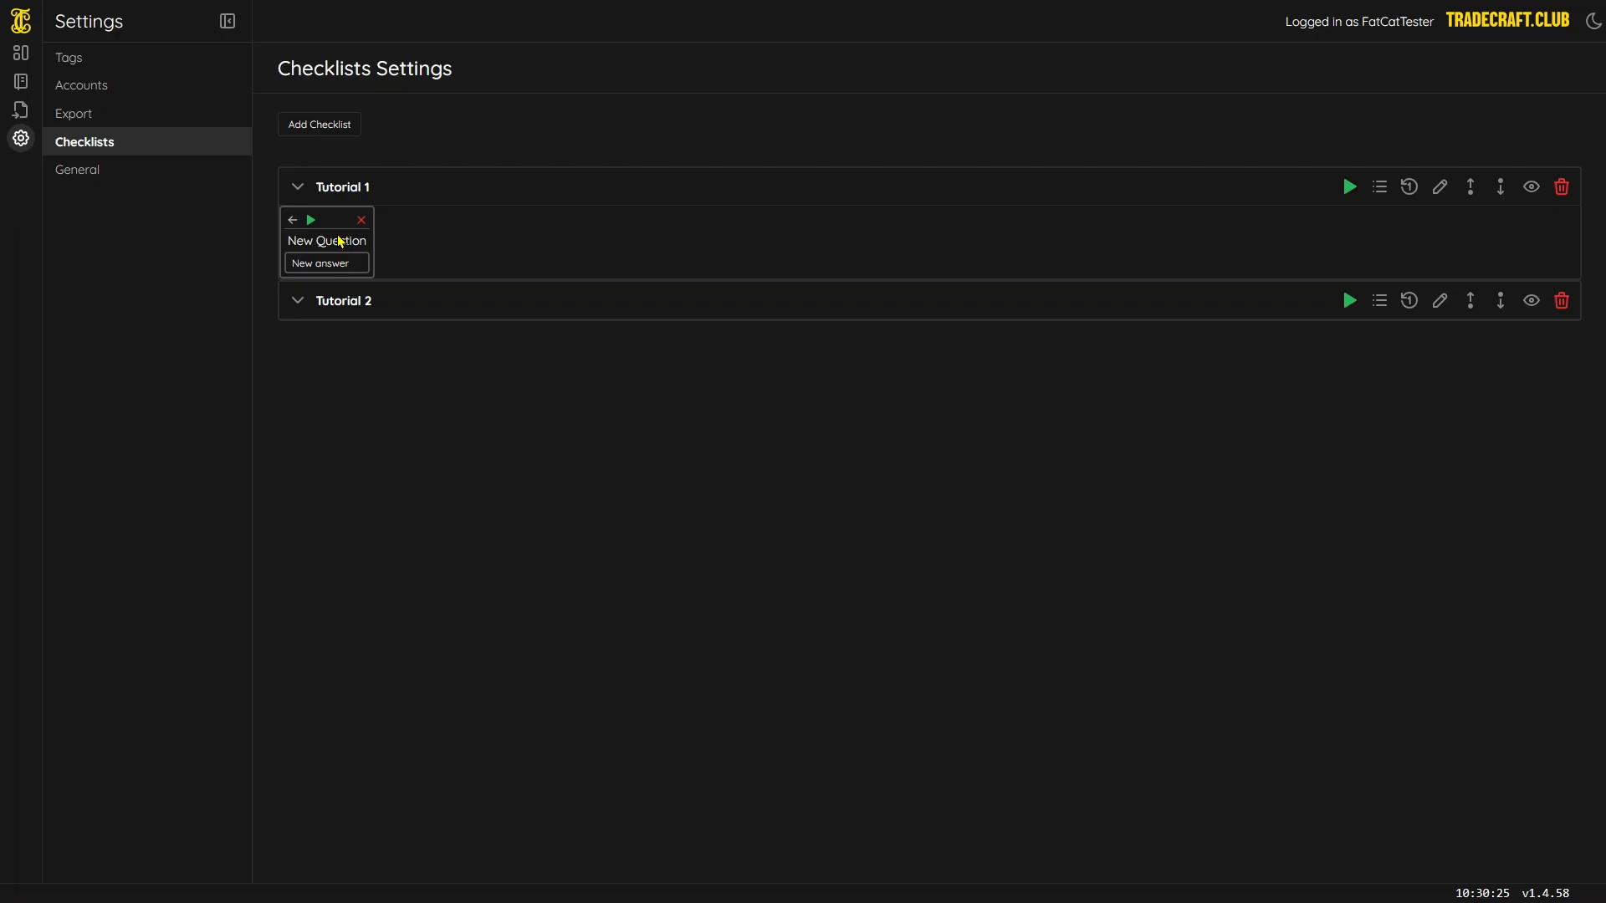
left_click(352, 234)
left_click(547, 232)
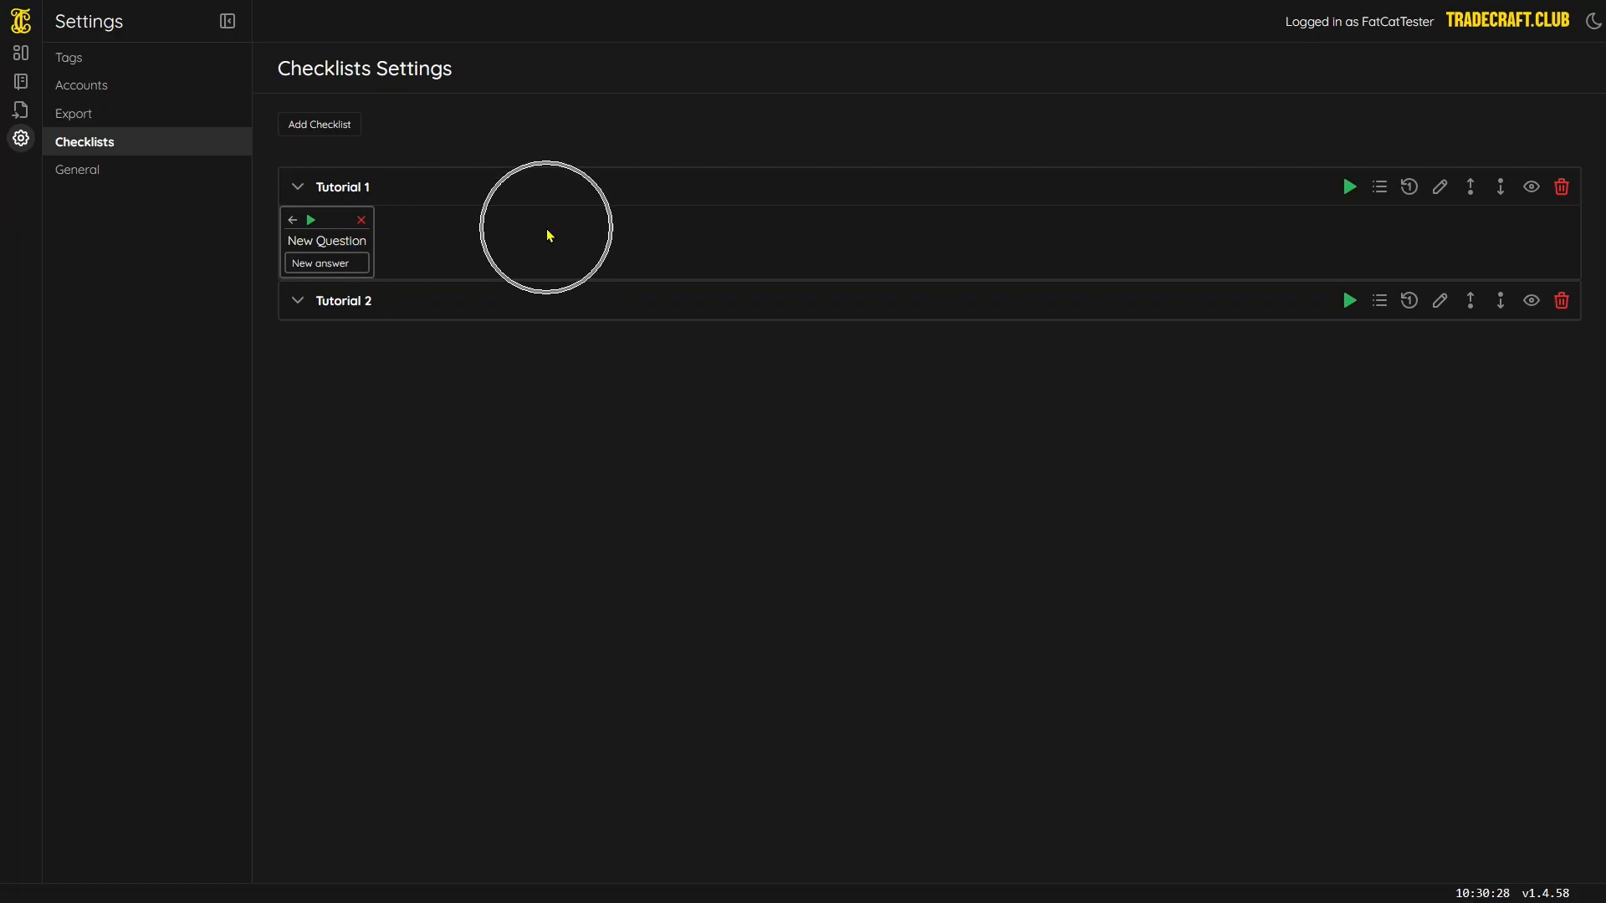
left_click(743, 191)
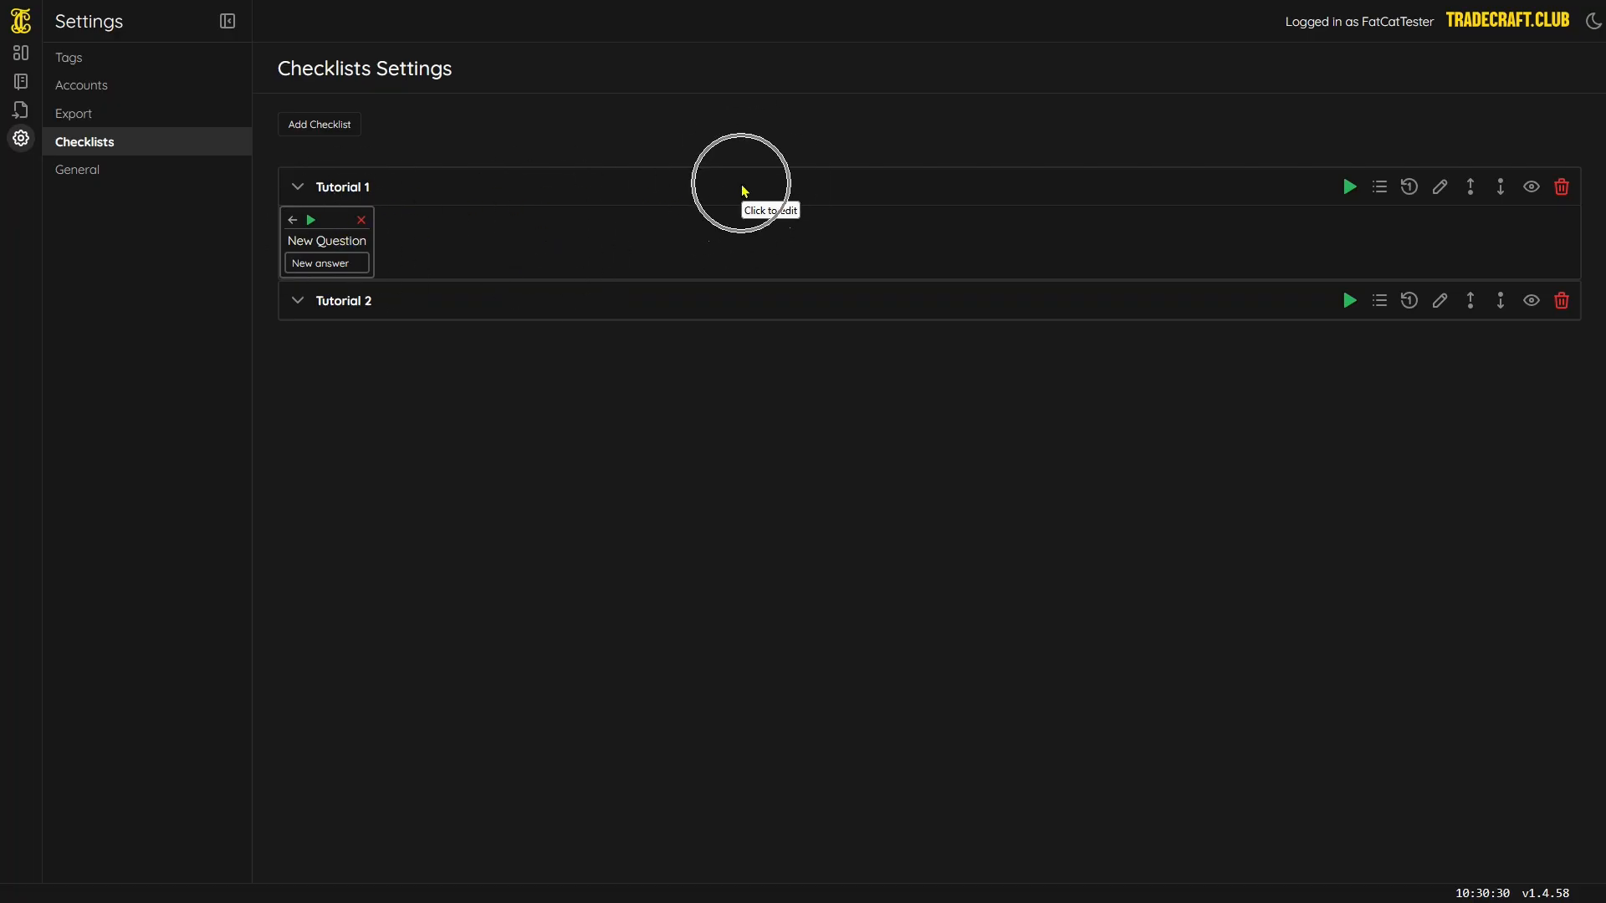
left_click(346, 241)
left_click(595, 229)
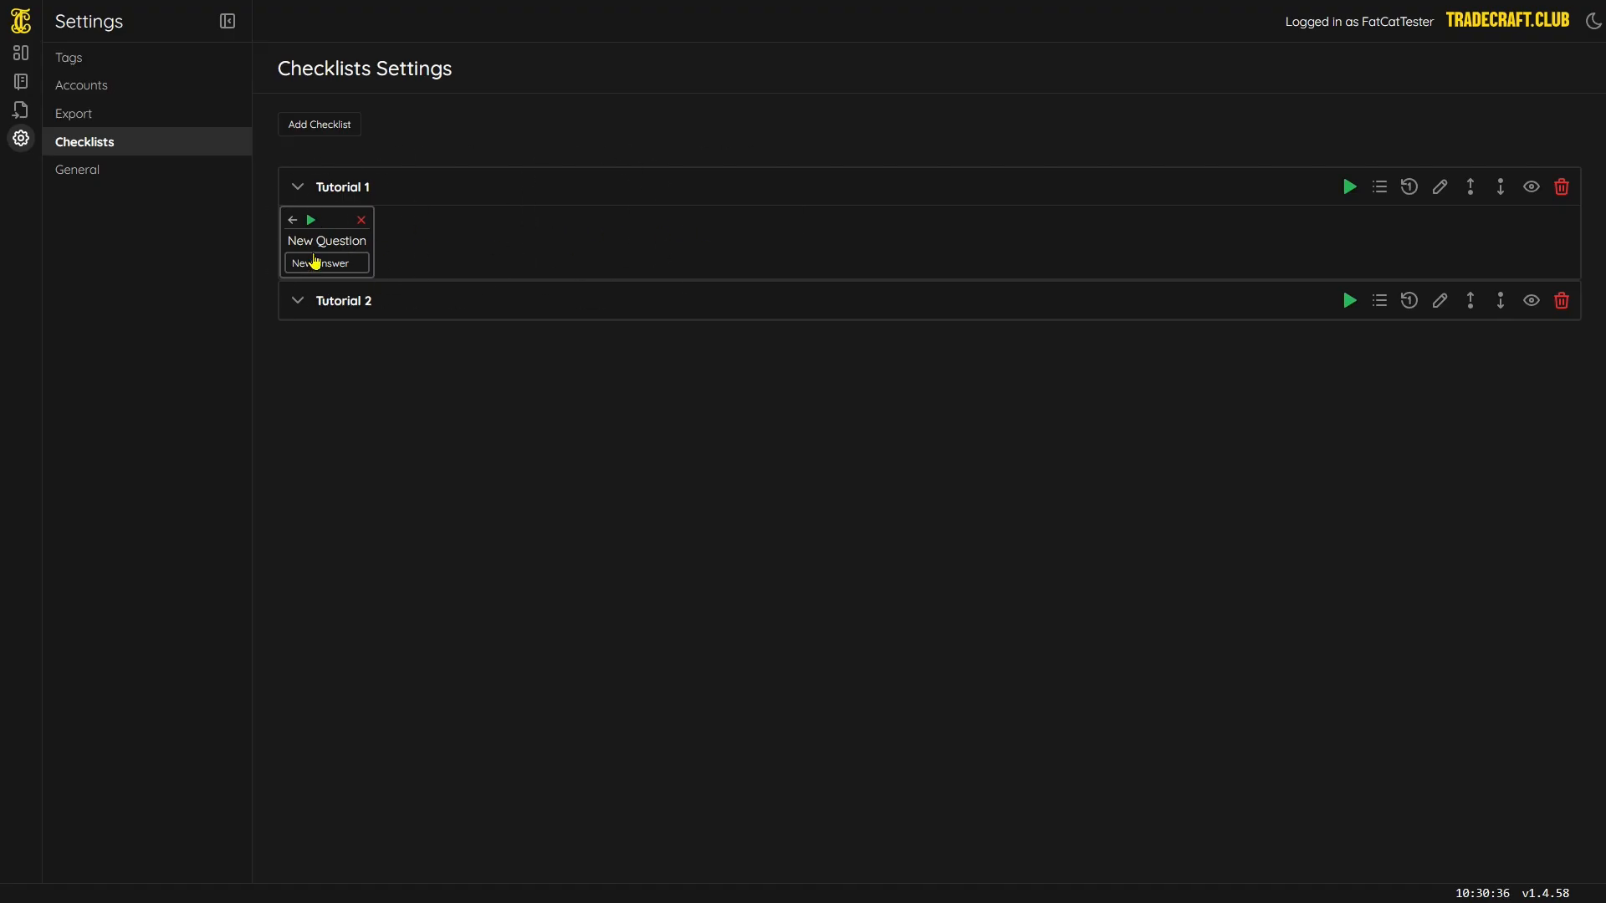
- Step back from New answer to the question in the Tutorial 1 run, and close the run
left_click(317, 263)
left_click(292, 221)
left_click(628, 237)
left_click(361, 221)
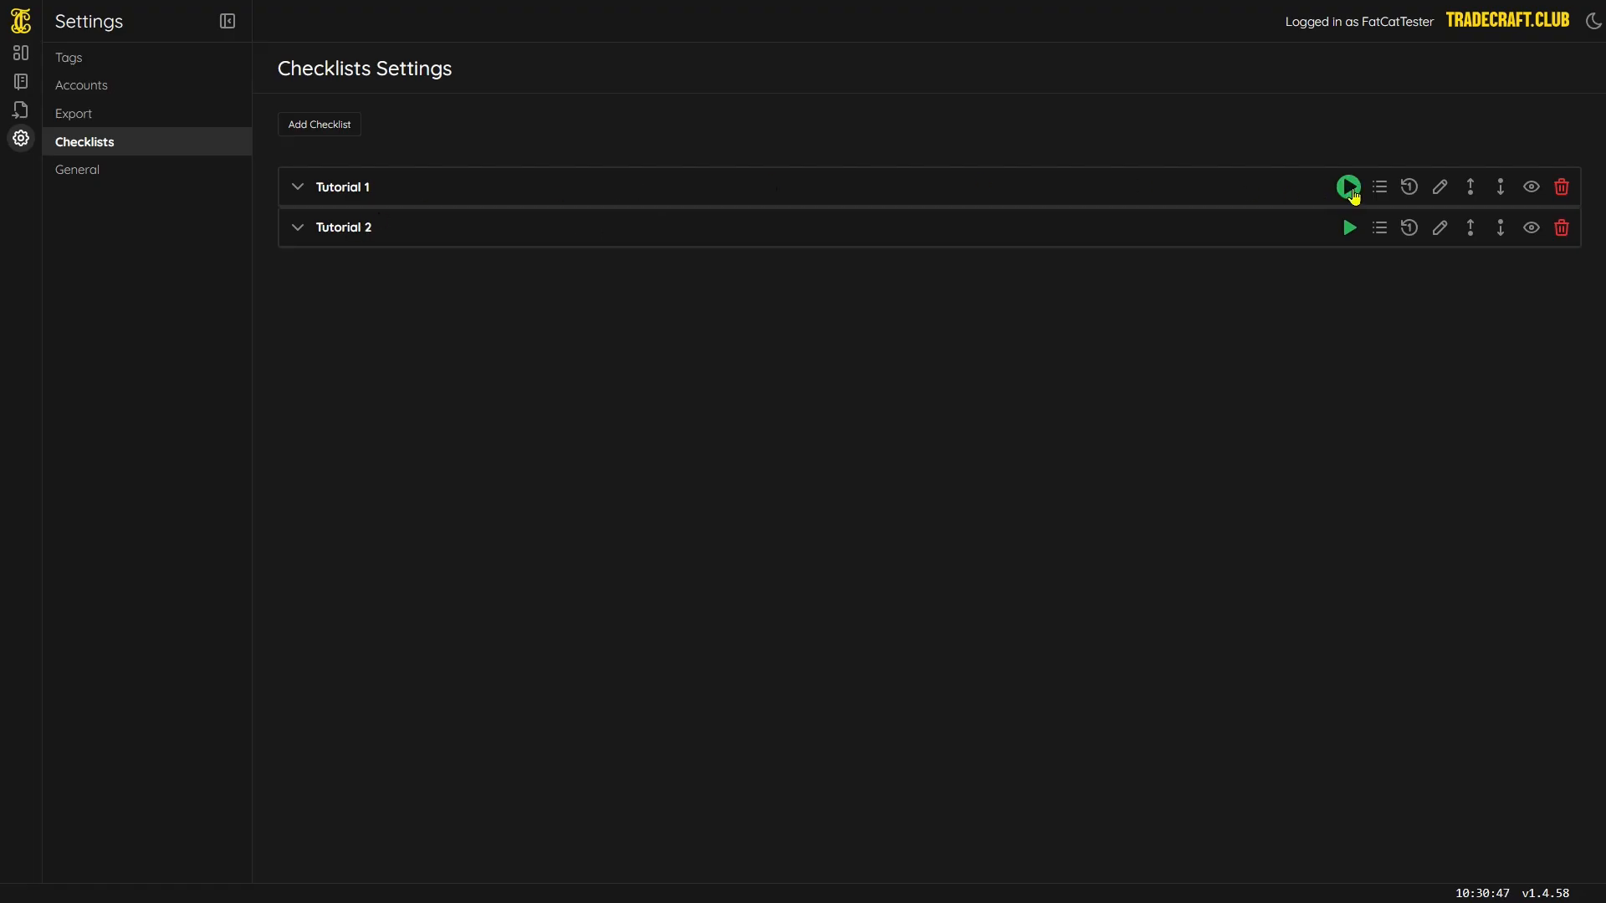
- Start a fresh run of Tutorial 1 and choose New answer to reach the end of its path
key("ctrl")
left_click(1349, 188)
key("ctrl")
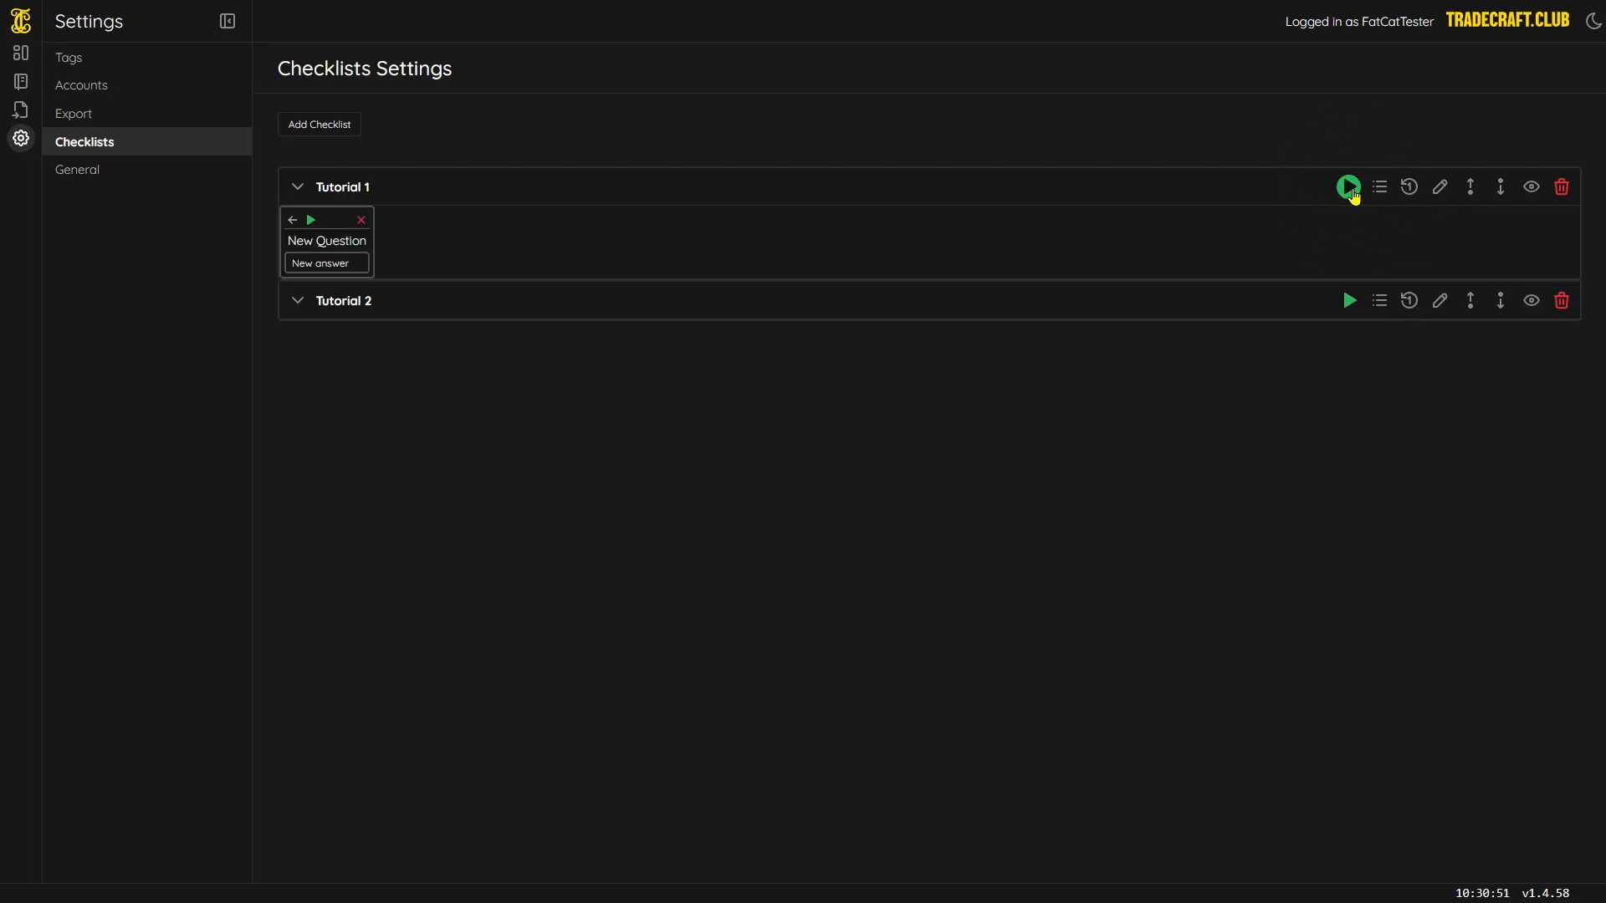
key("ctrl")
key("ctrl")
left_click(332, 263)
key("ctrl")
key("ctrl")
key("ctrl")
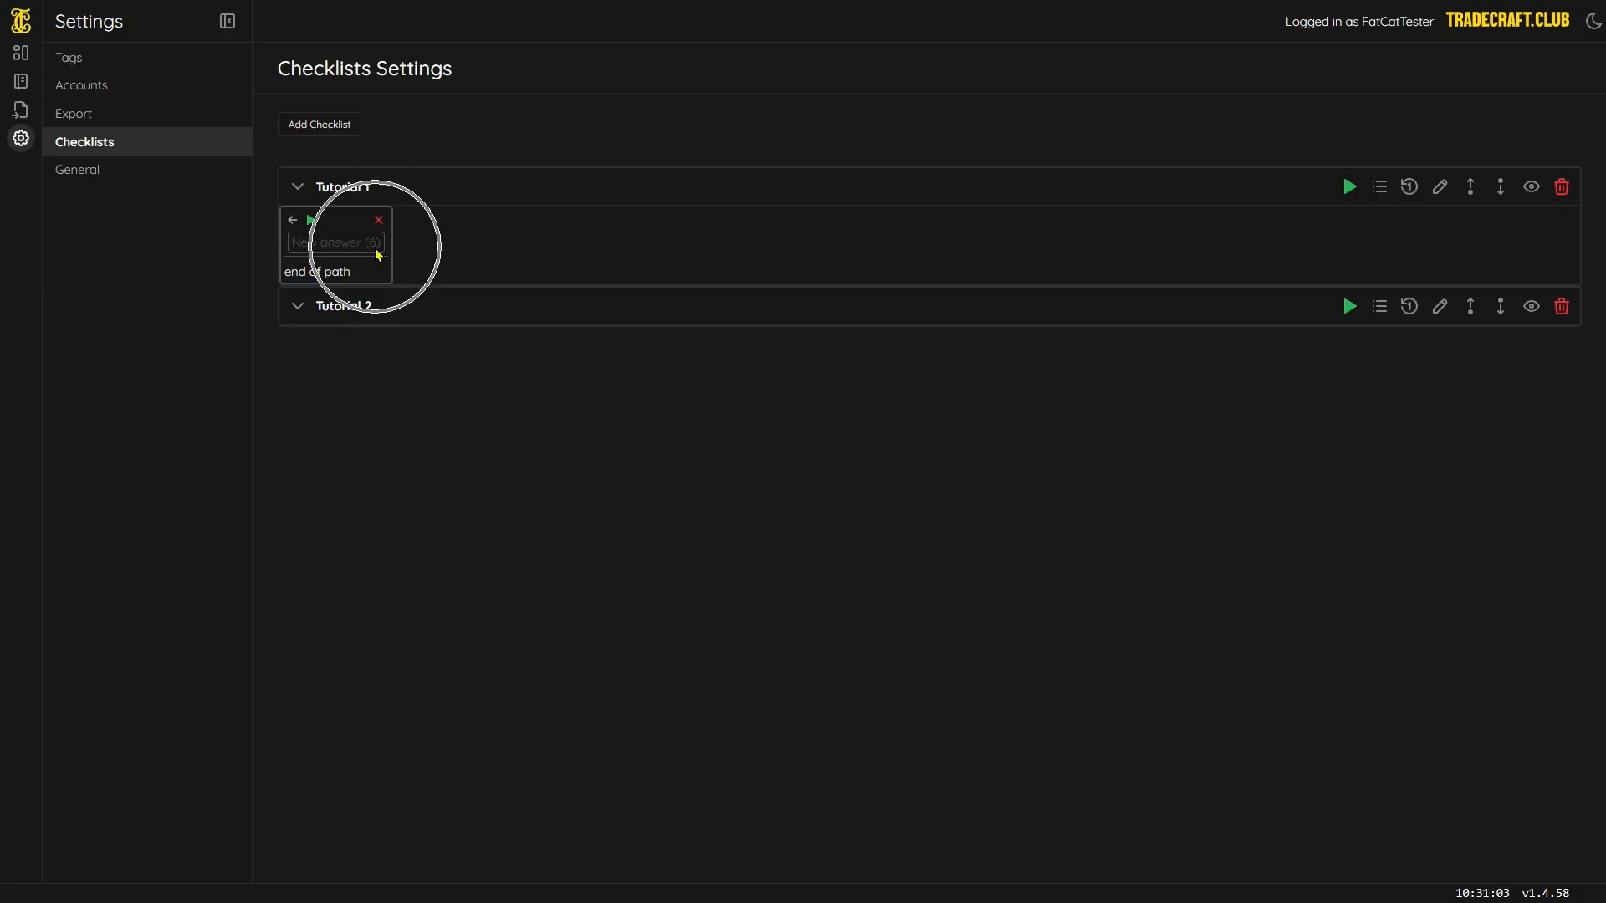
key("ctrl")
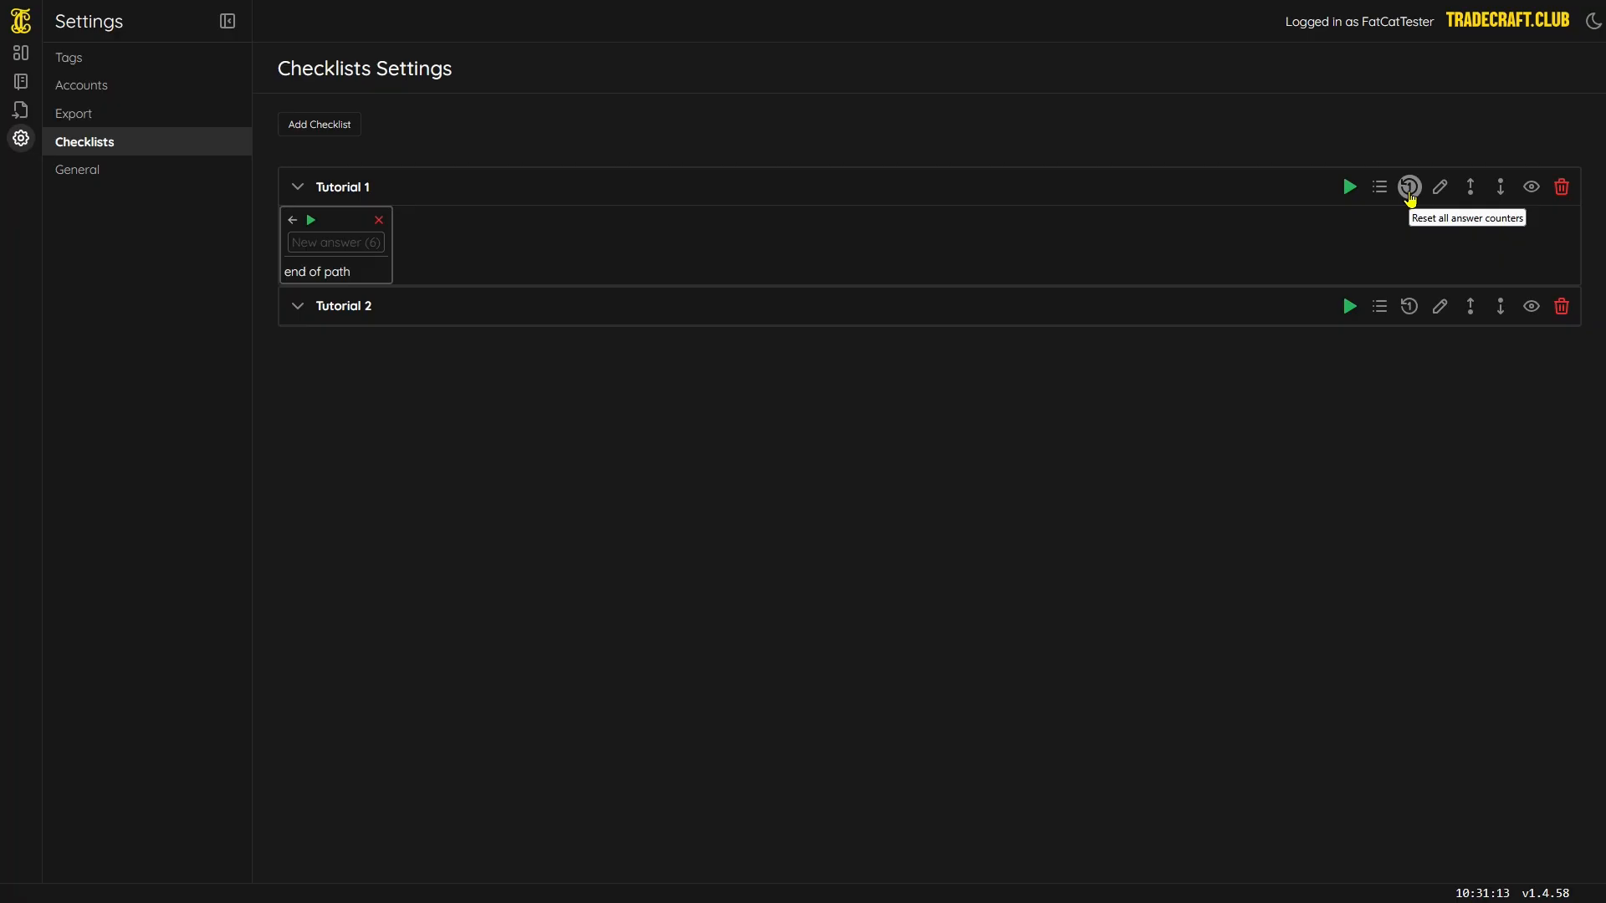
- Reset all answer counters of the Tutorial 1 checklist
left_click(1409, 194)
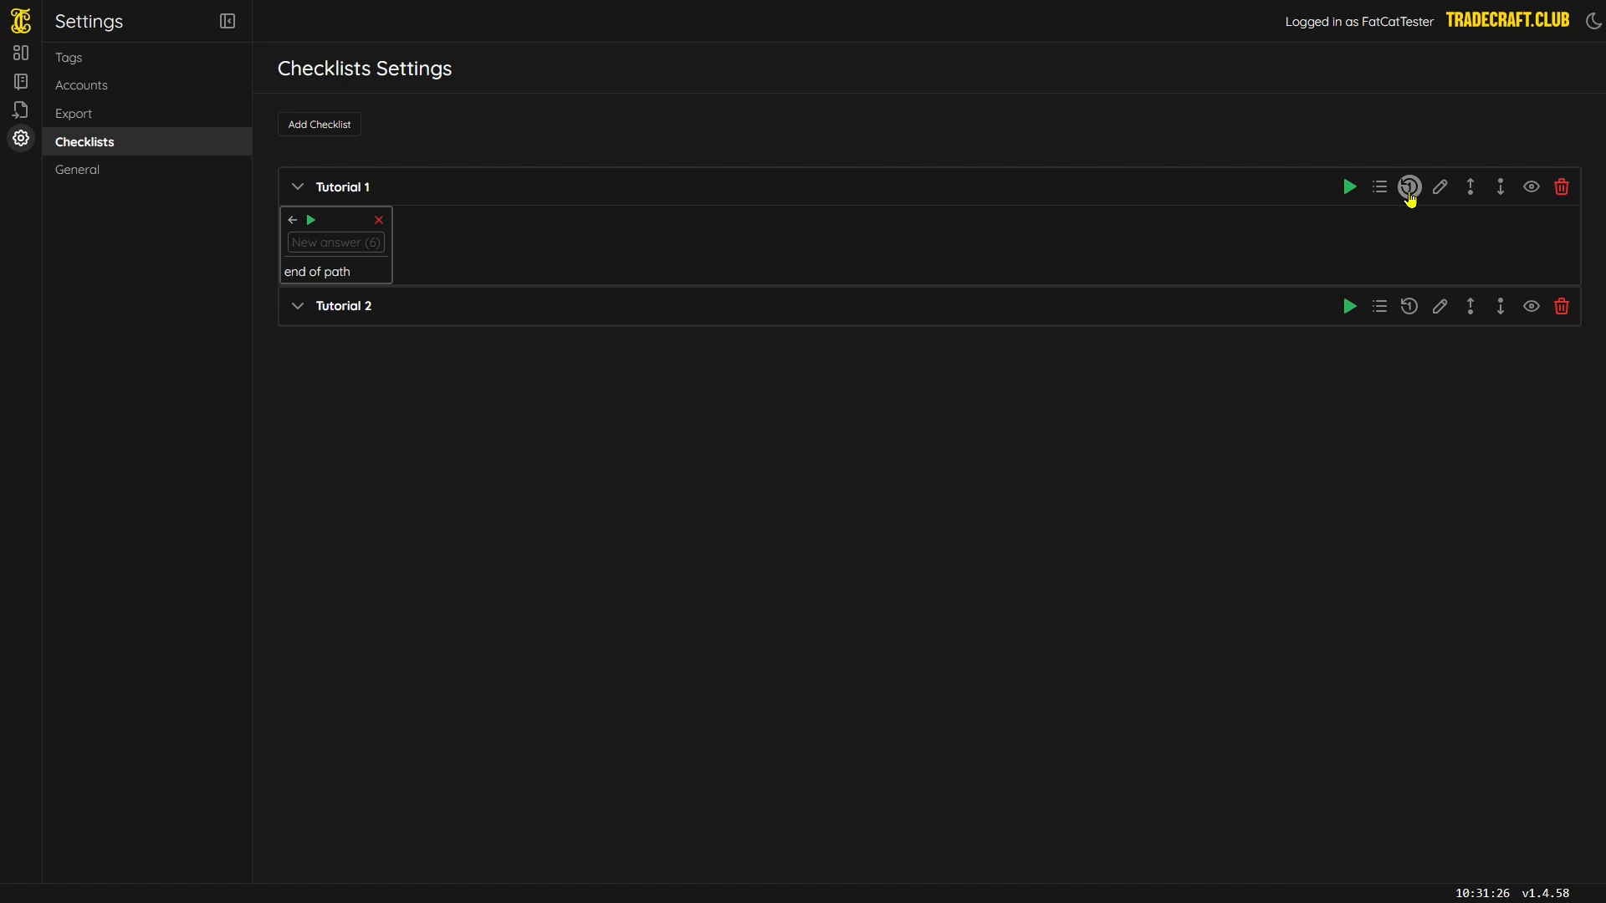
left_click(356, 251)
left_click(366, 251)
left_click(371, 250)
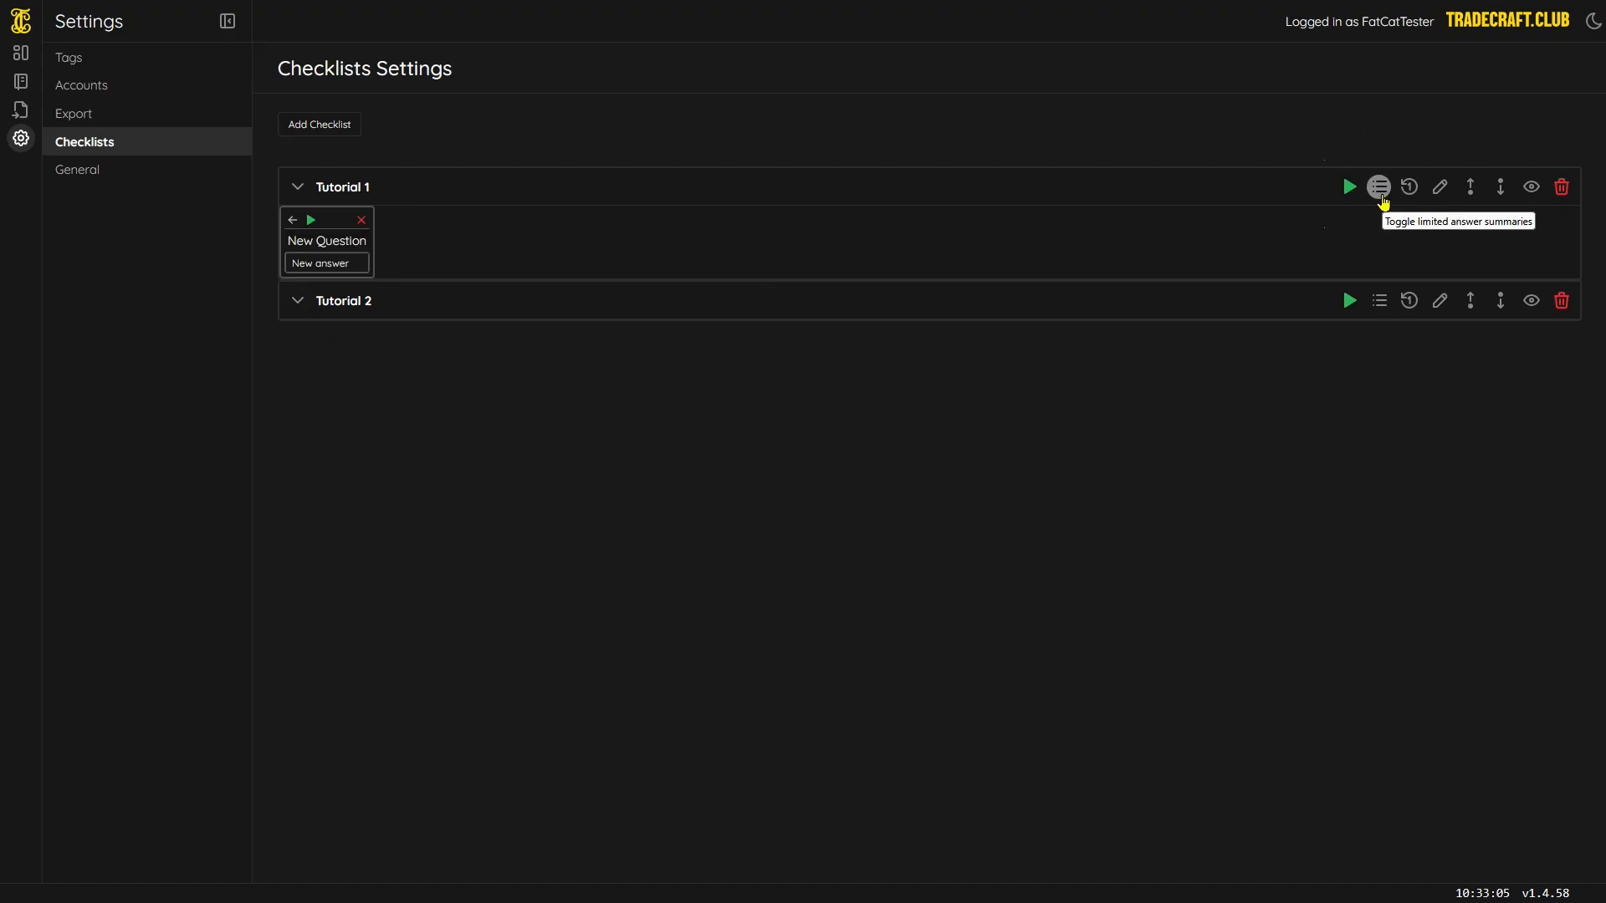
- Answer the Tutorial 1 question with limited answer summaries toggled, and toggle the summaries back to the default list
left_click(1384, 200)
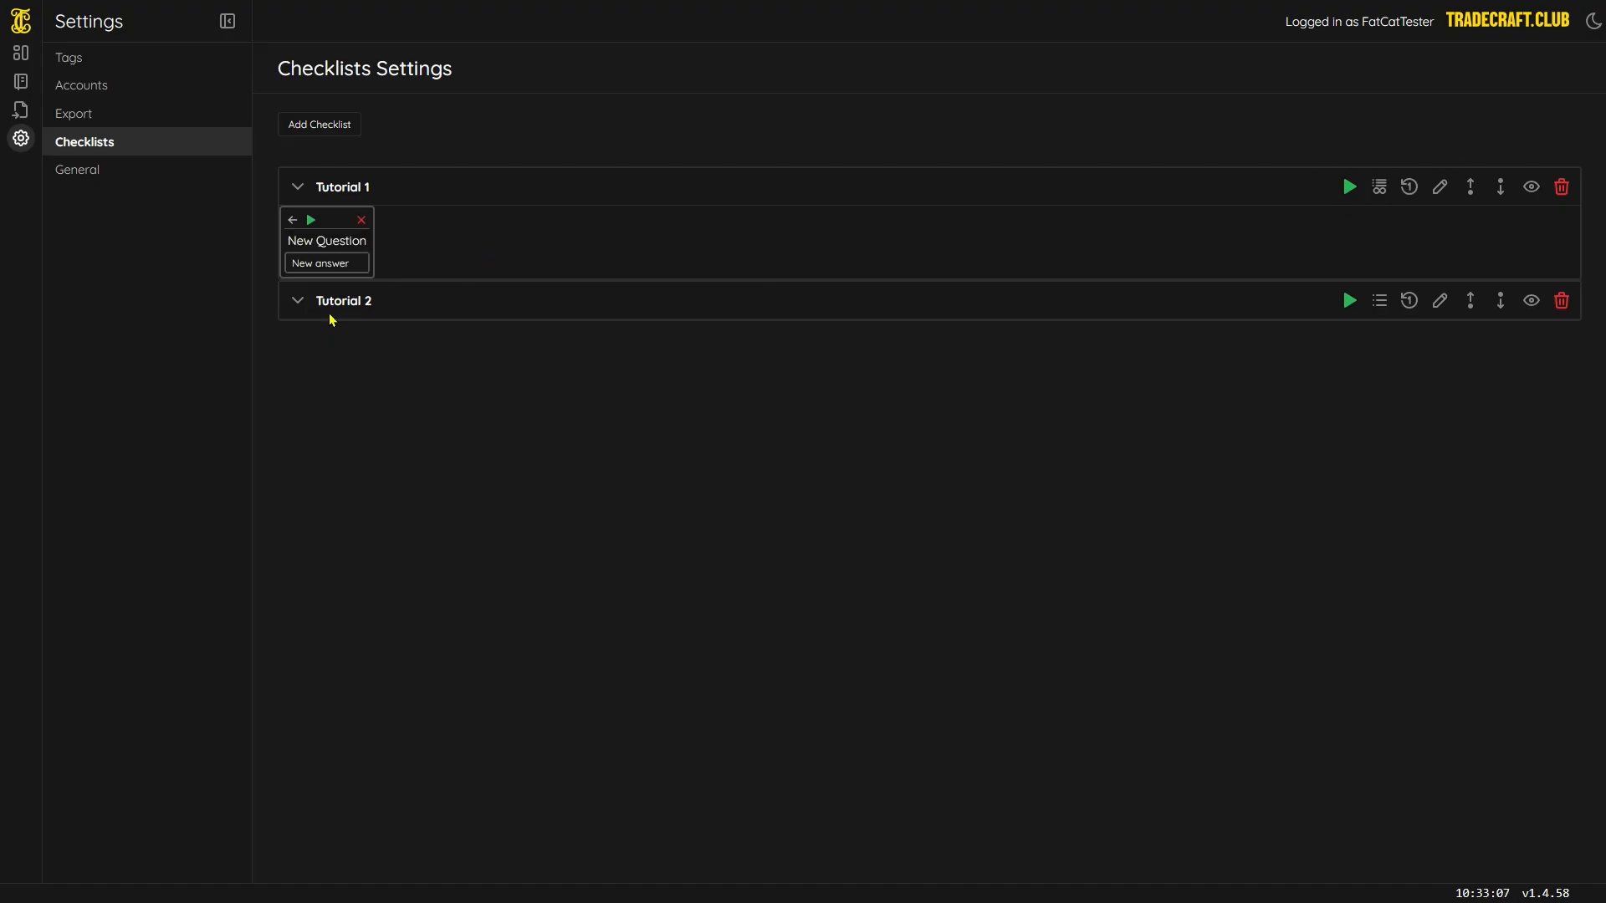
left_click(324, 266)
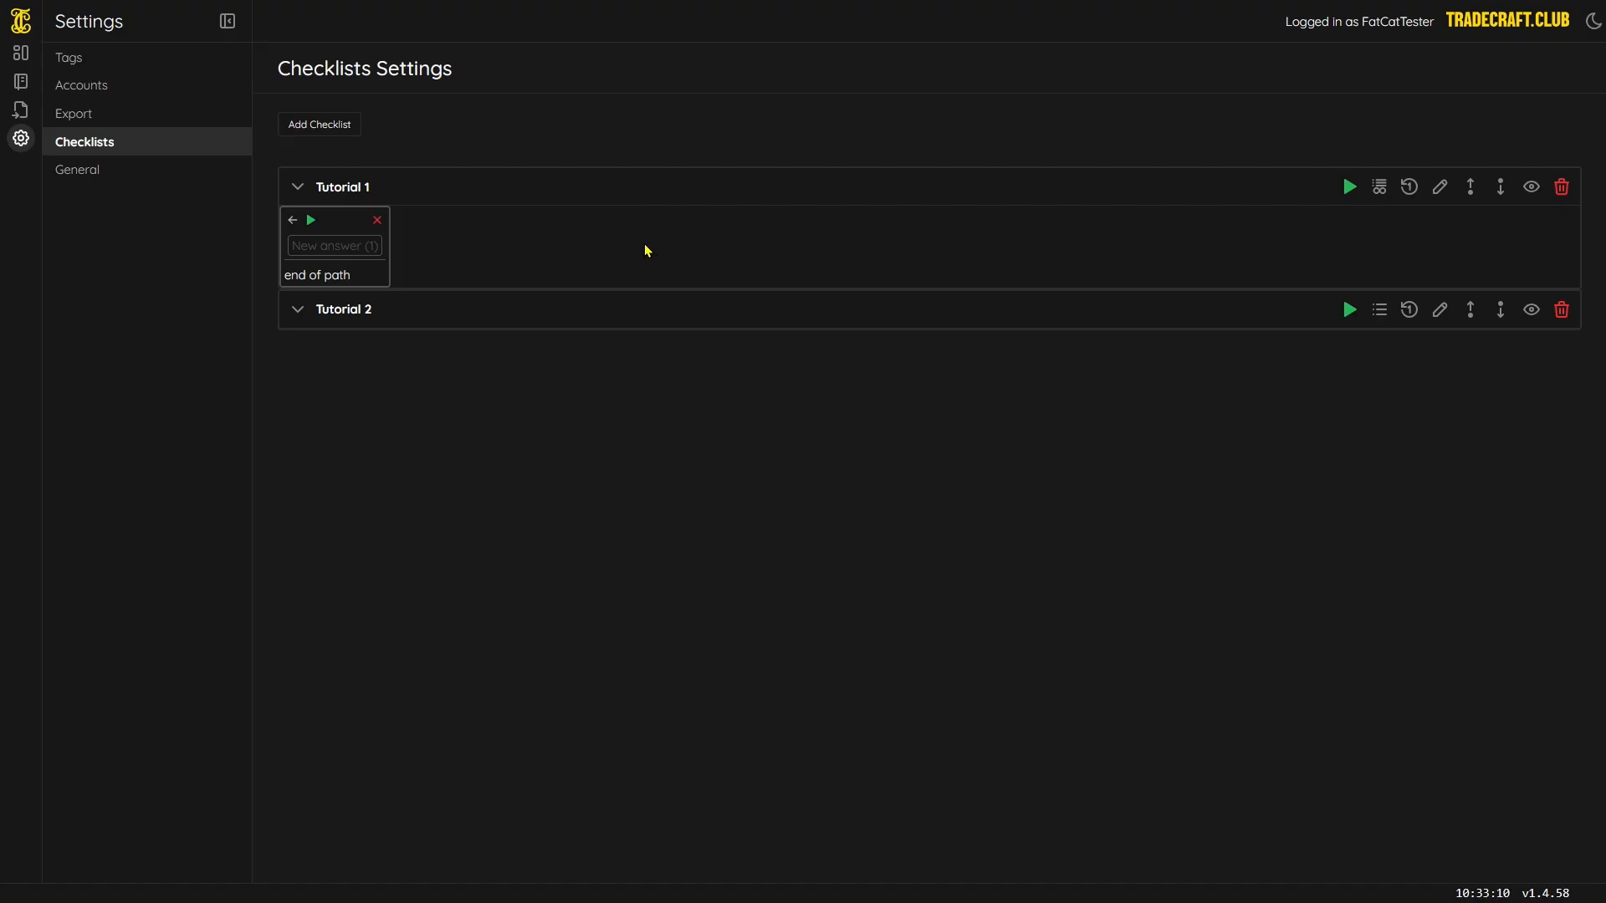
left_click(1381, 188)
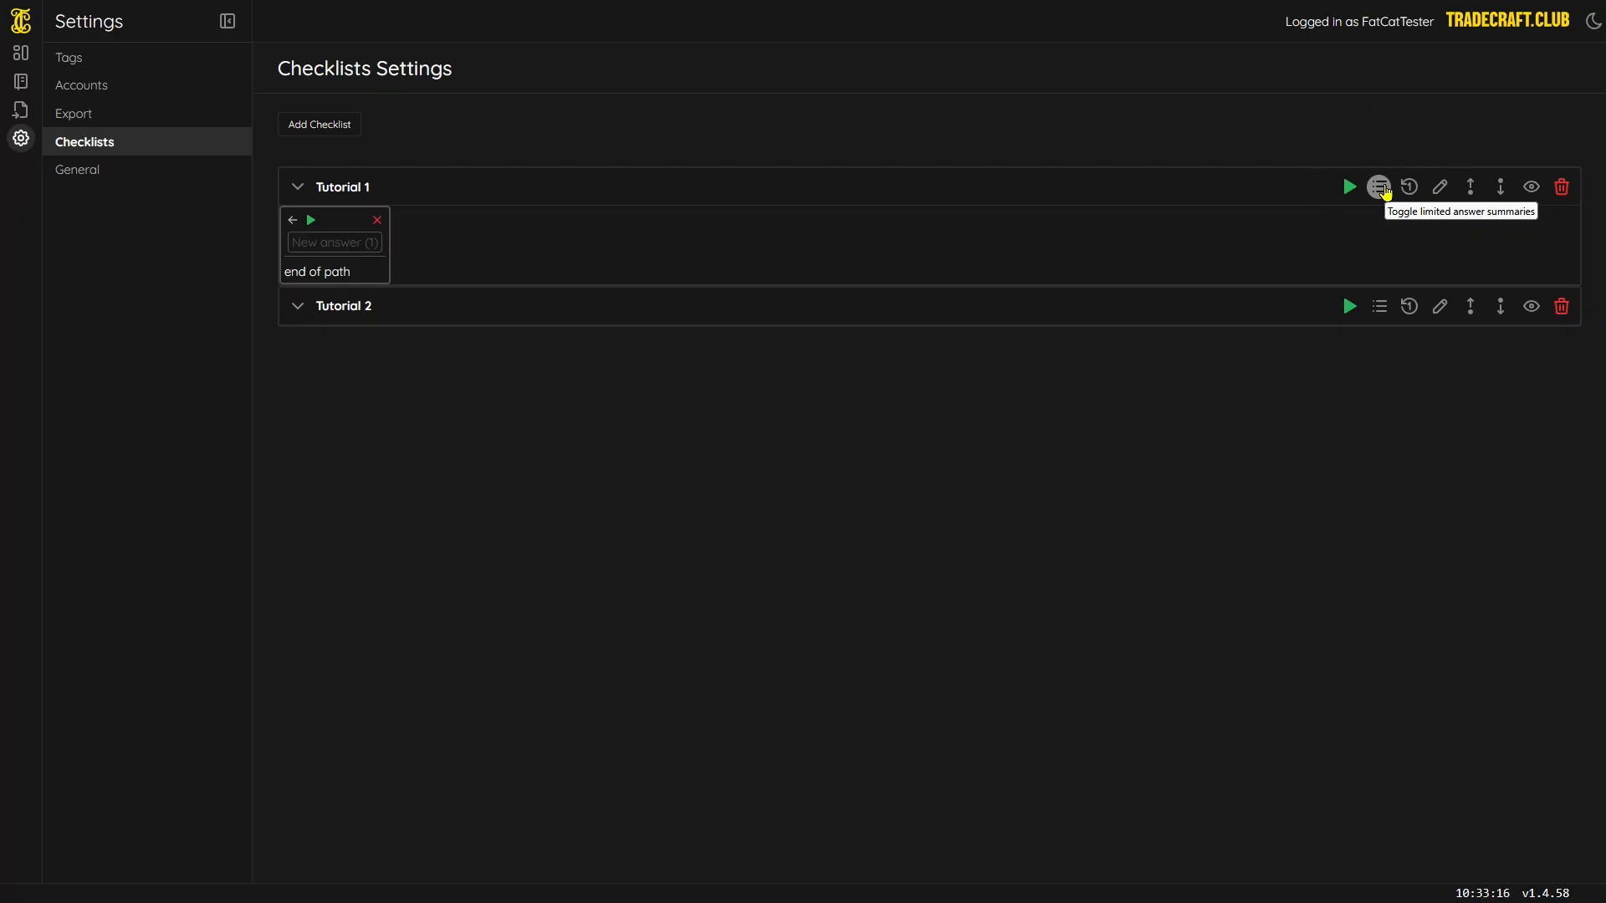
- View the question and answer nodes of Tutorial 1 in the checklist editor, and close the editor
left_click(1440, 188)
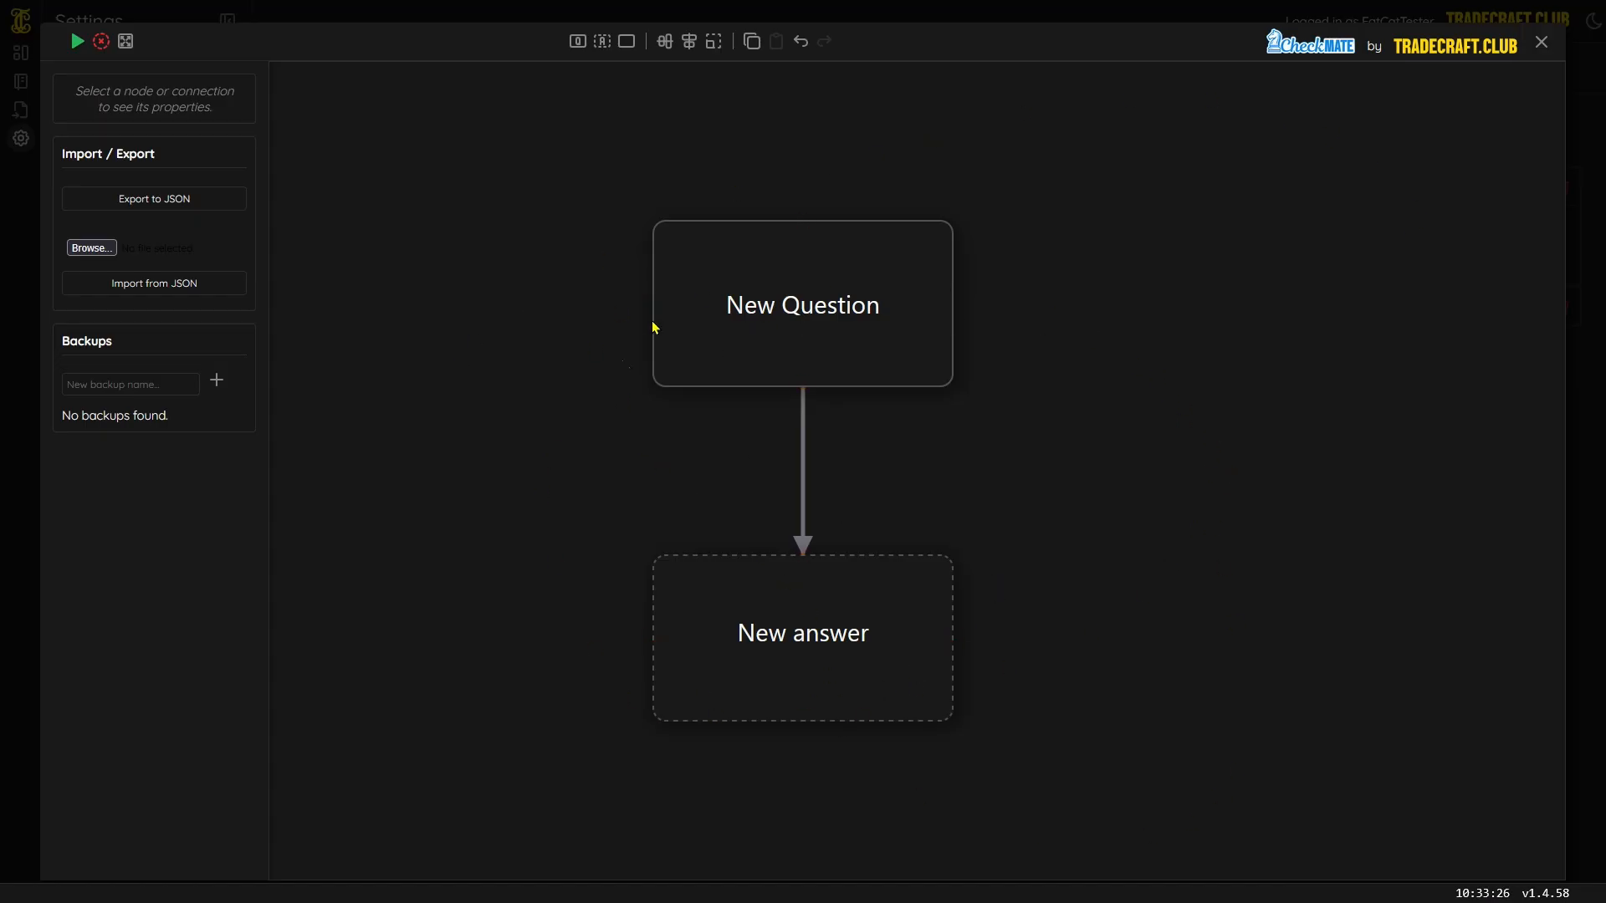
left_click(1541, 41)
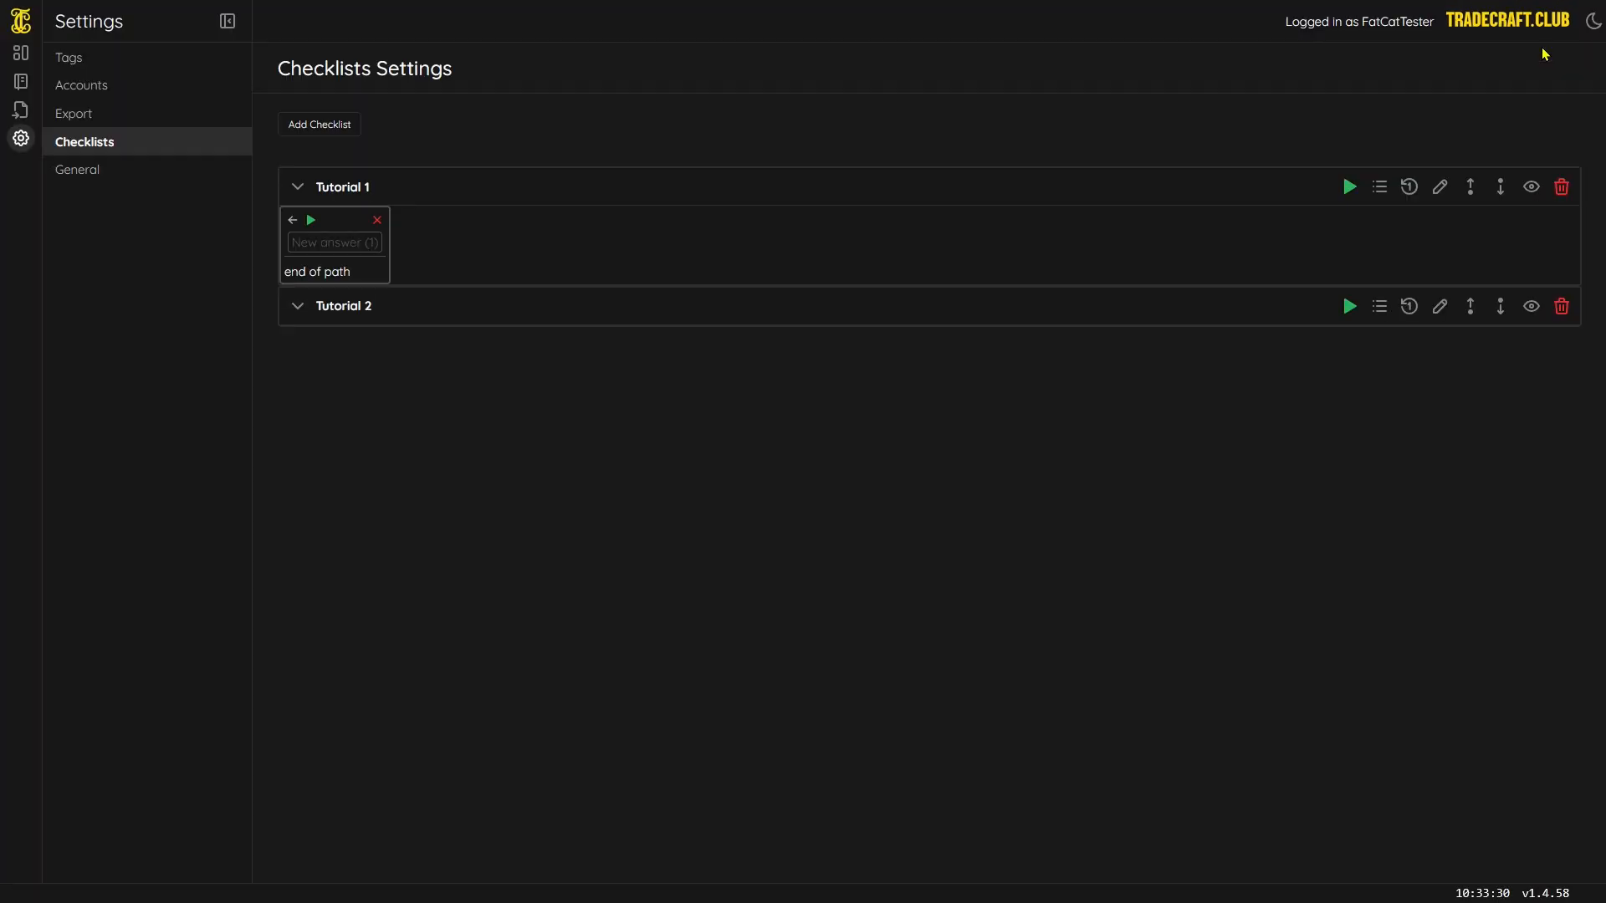
left_click(1436, 191)
left_click(1435, 197)
- Move the Tutorial 1 checklist down below Tutorial 2
key("ctrl")
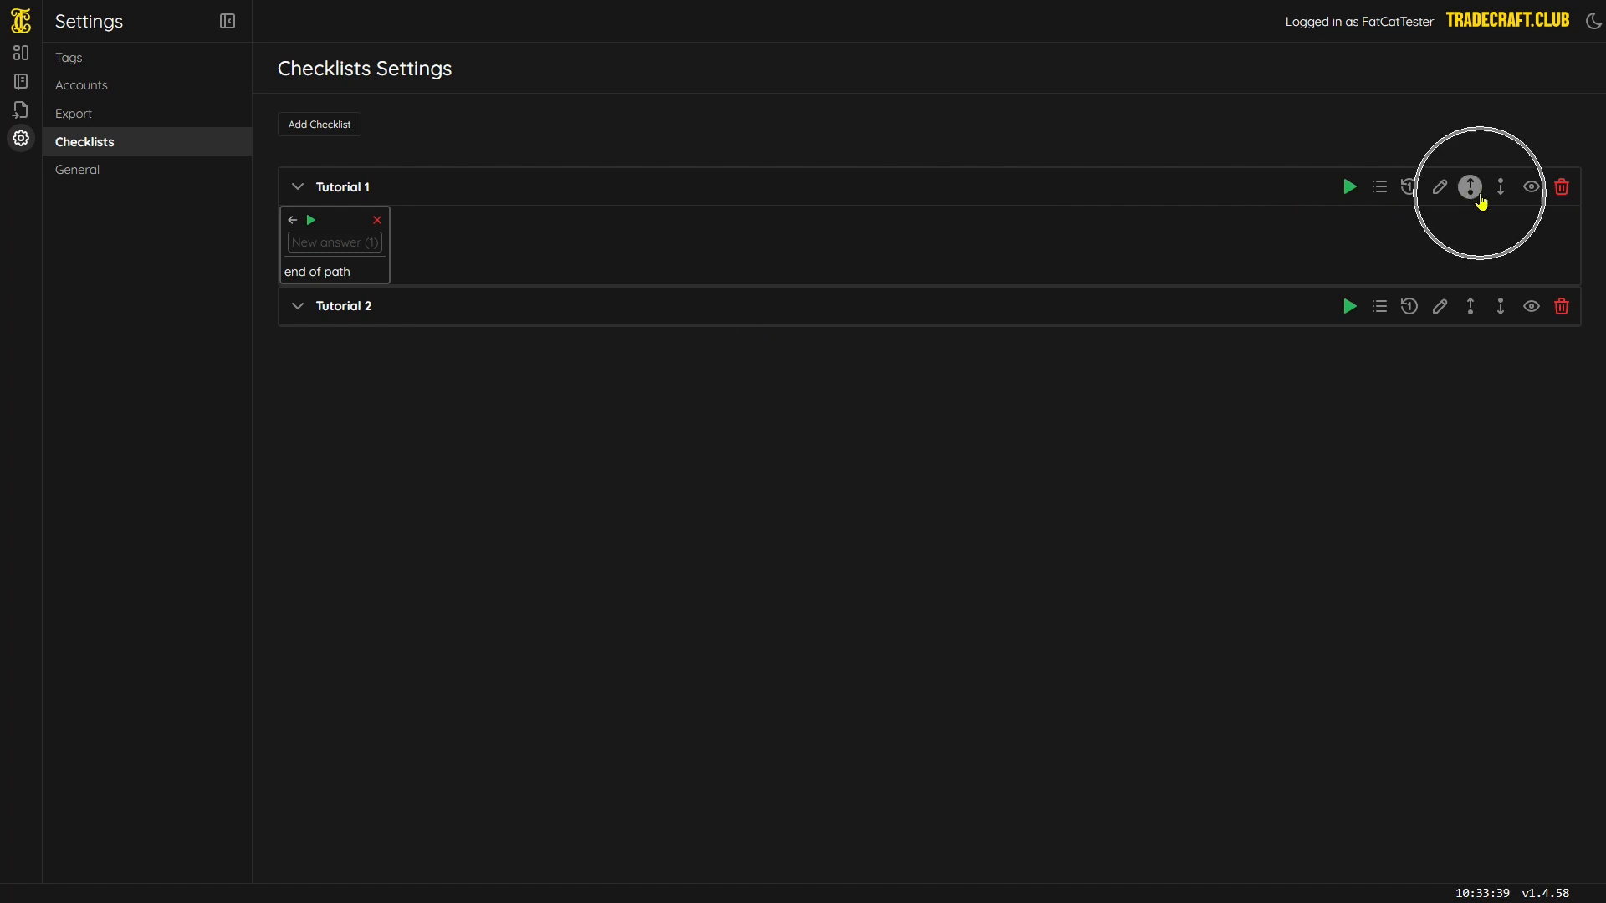
key("ctrl")
key("ctrl")
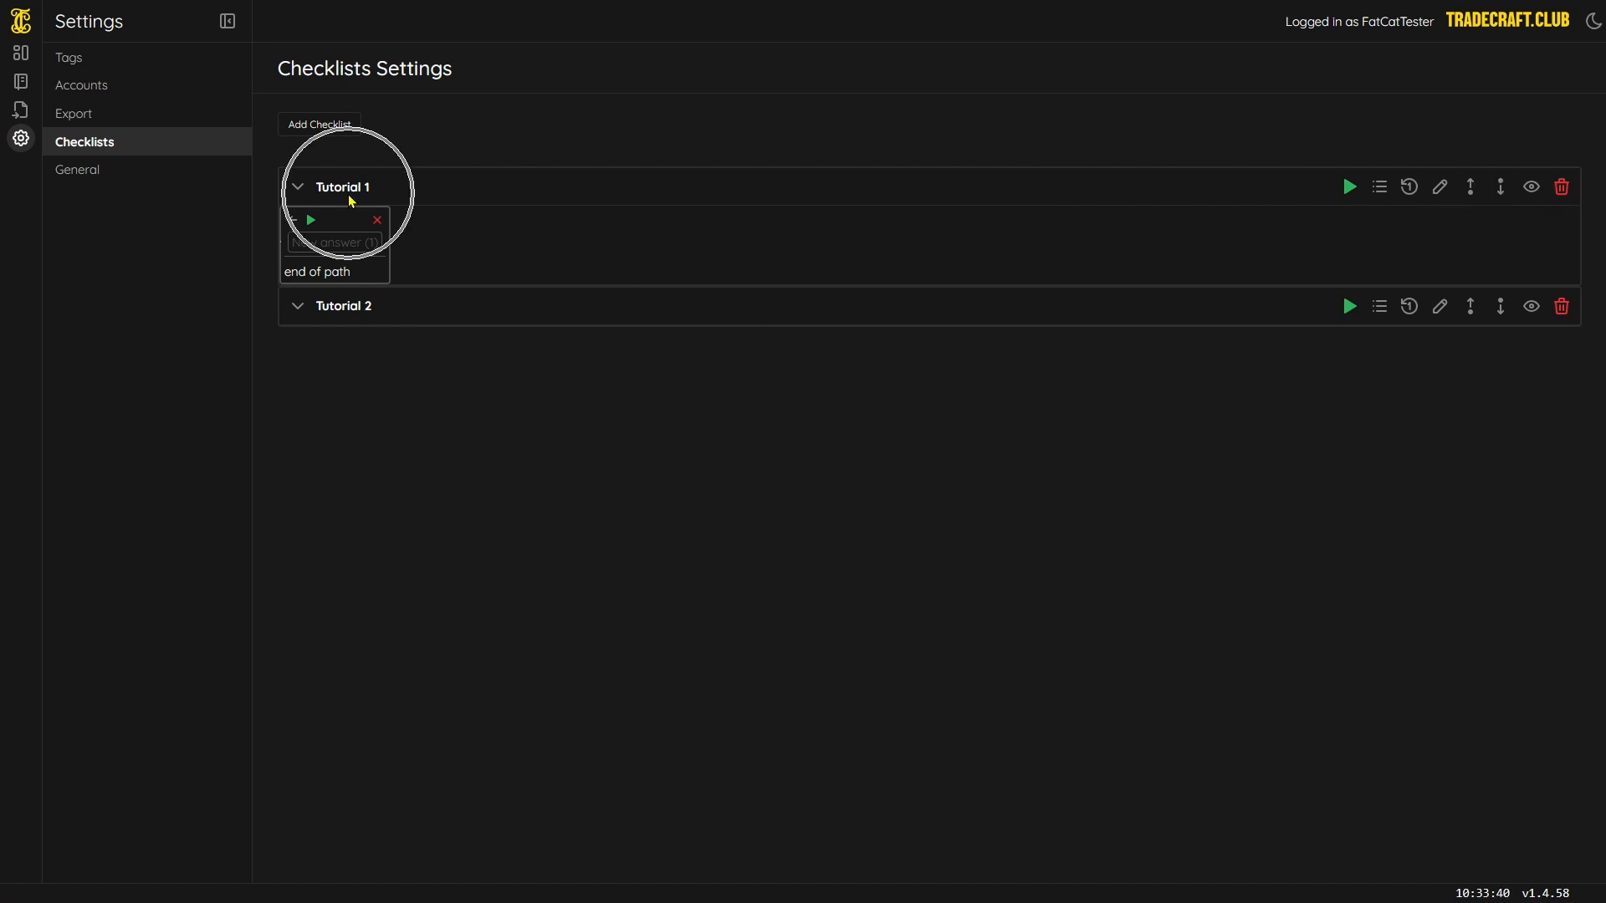
key("ctrl")
left_click(1501, 189)
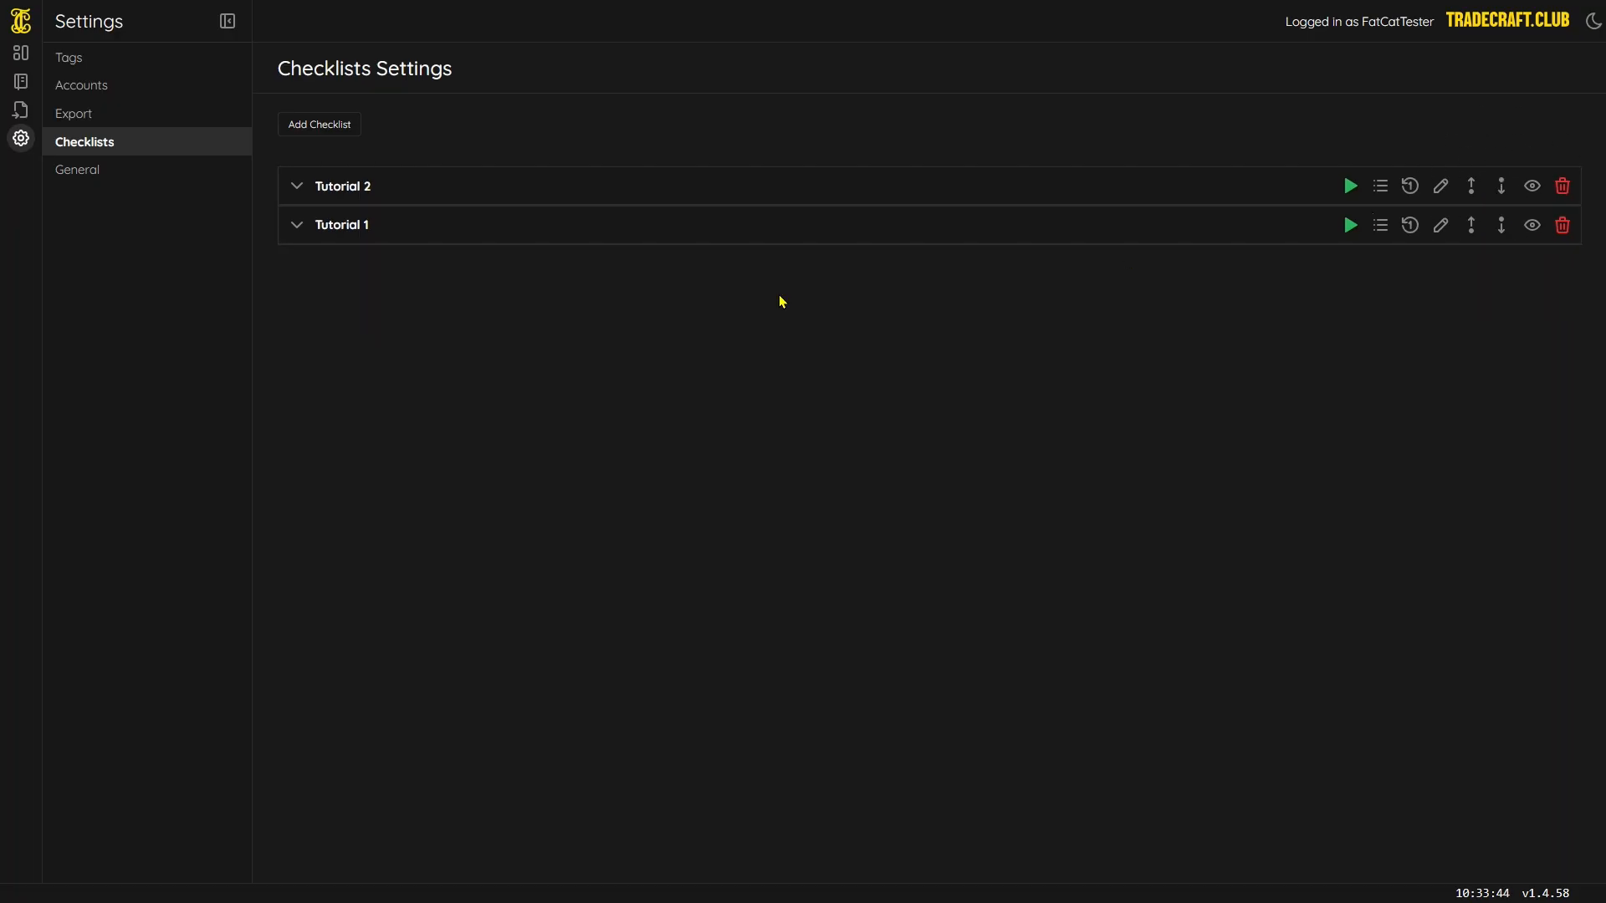
- Collapse the Tutorial 2 checklist and start a run of Tutorial 1 with its row expanded
left_click(297, 225)
left_click(296, 187)
left_click(297, 225)
left_click(1350, 228)
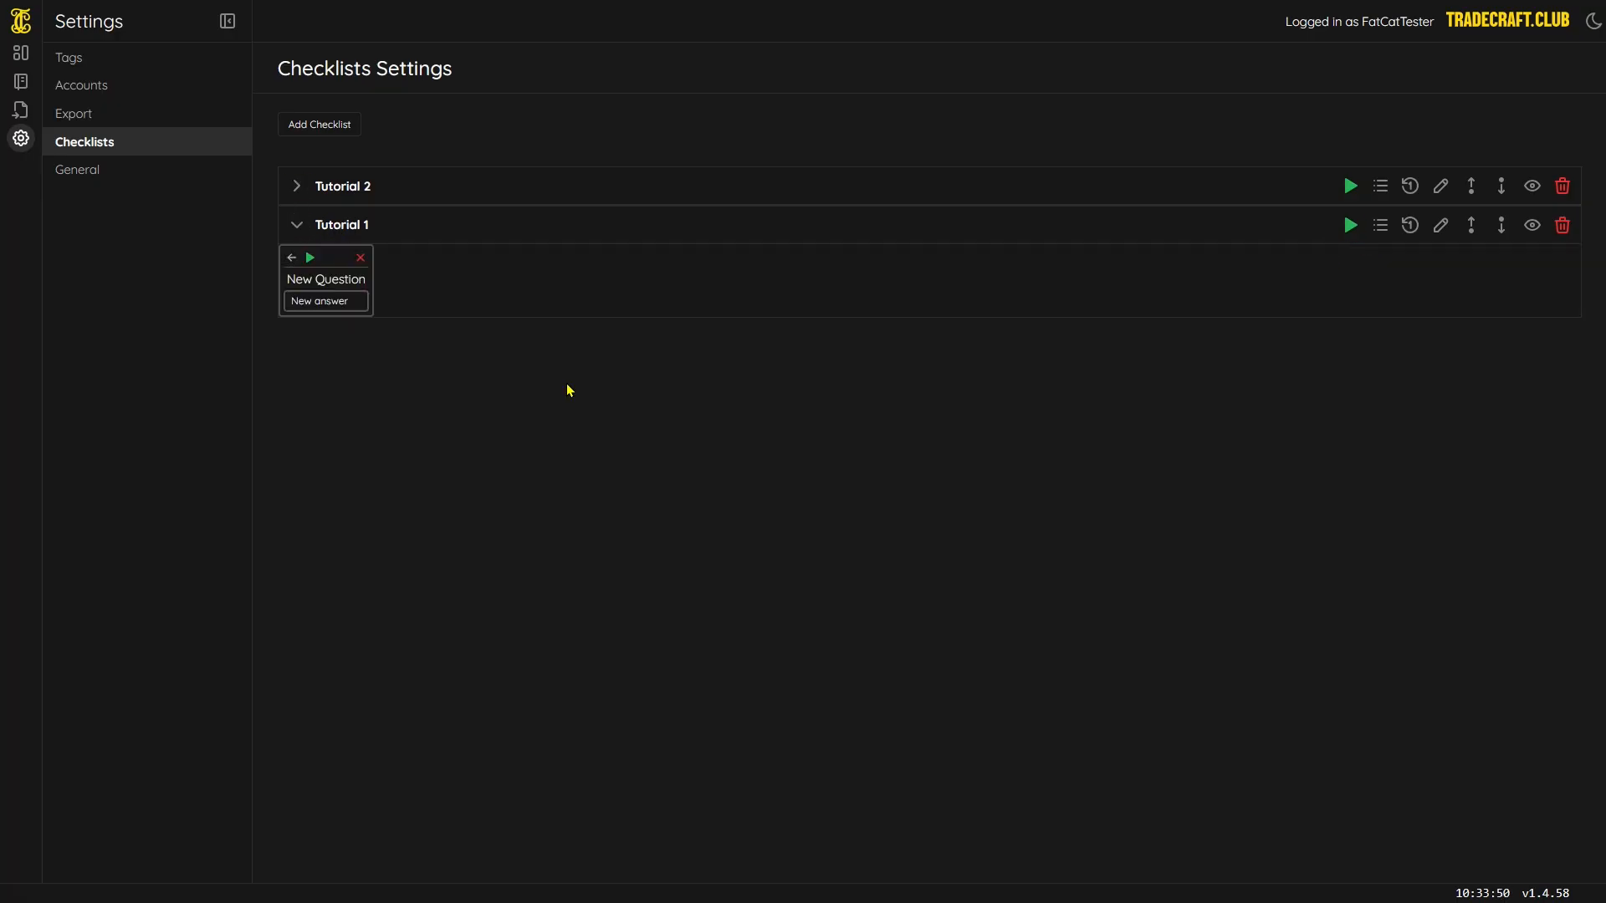
- Collapse and re-expand the Tutorial 1 checklist, and expand and re-collapse Tutorial 2
left_click(297, 225)
key("ctrl")
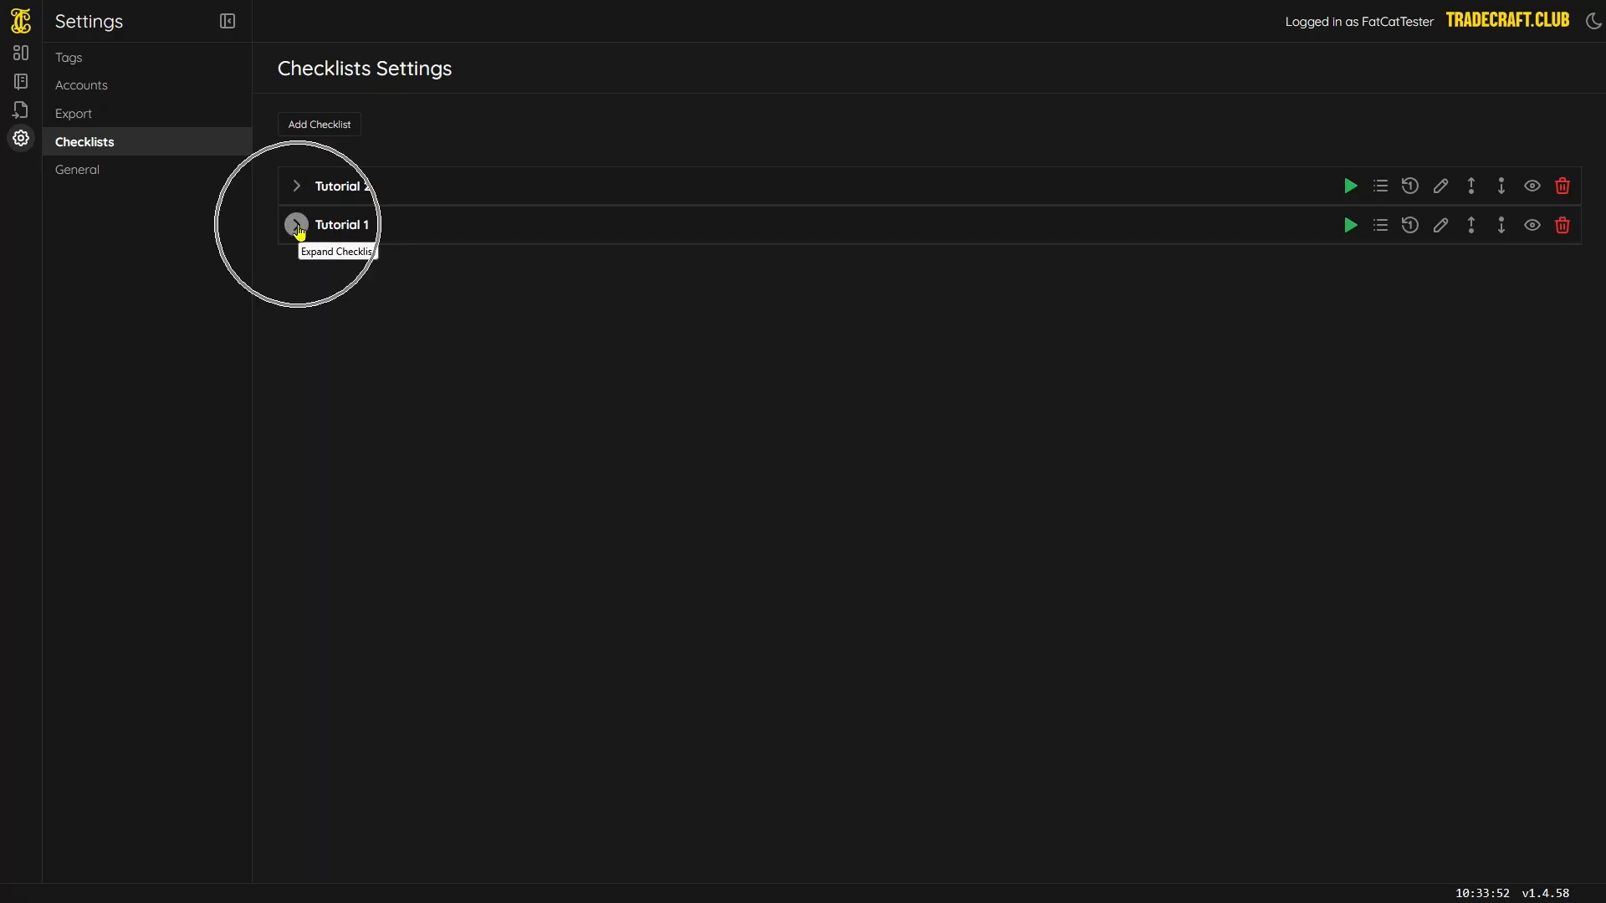
left_click(297, 225)
left_click(296, 186)
key("ctrl")
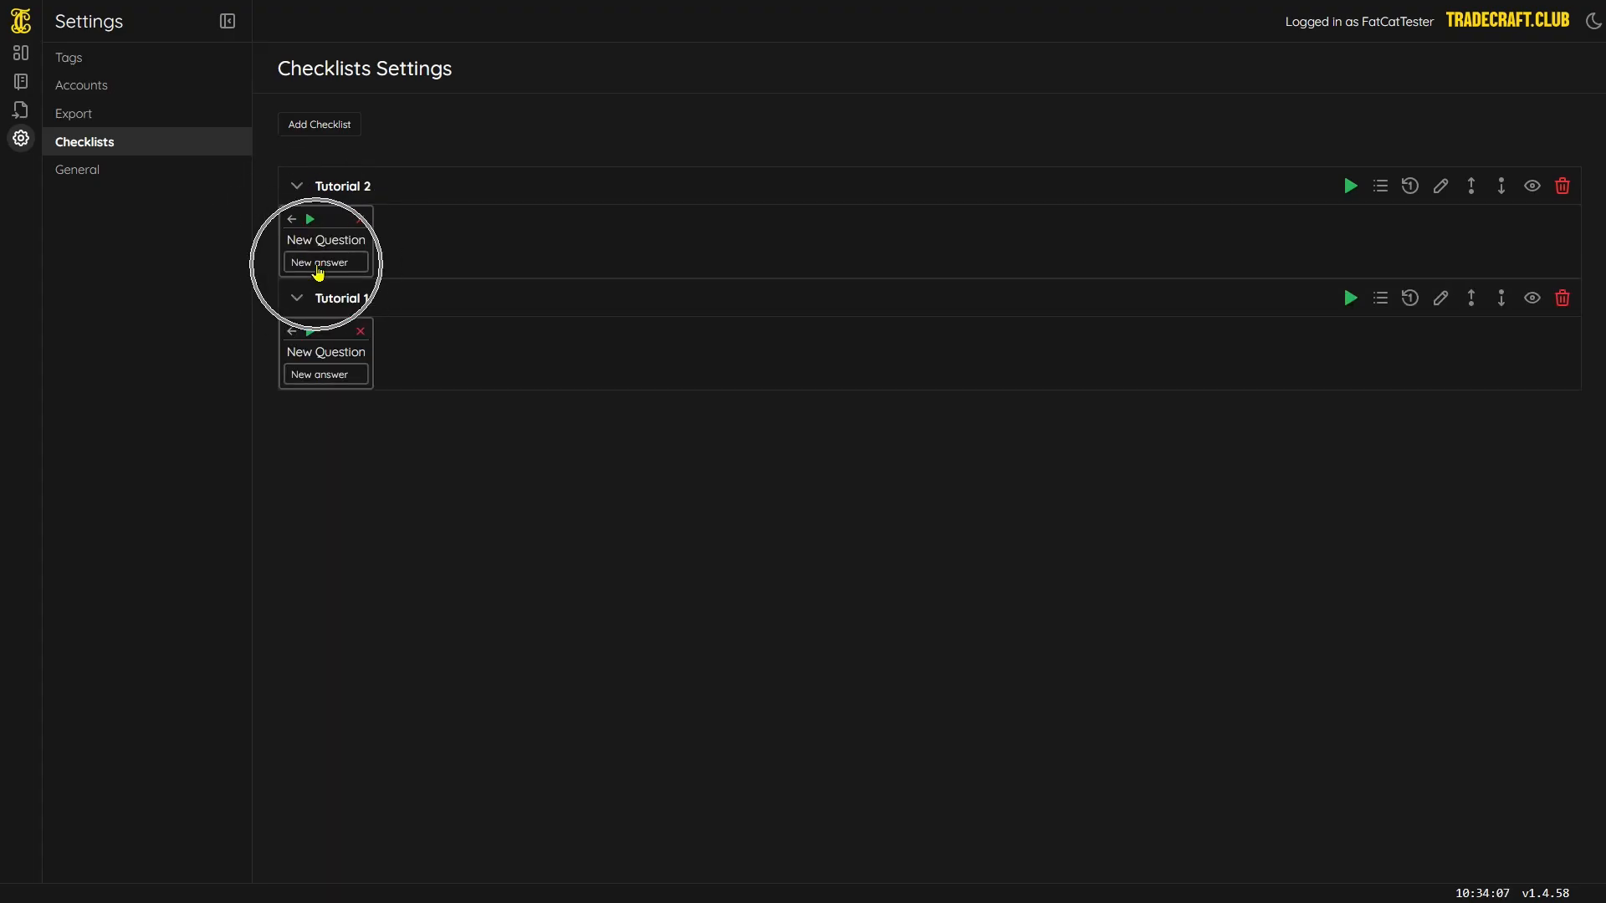
key("ctrl")
left_click(297, 186)
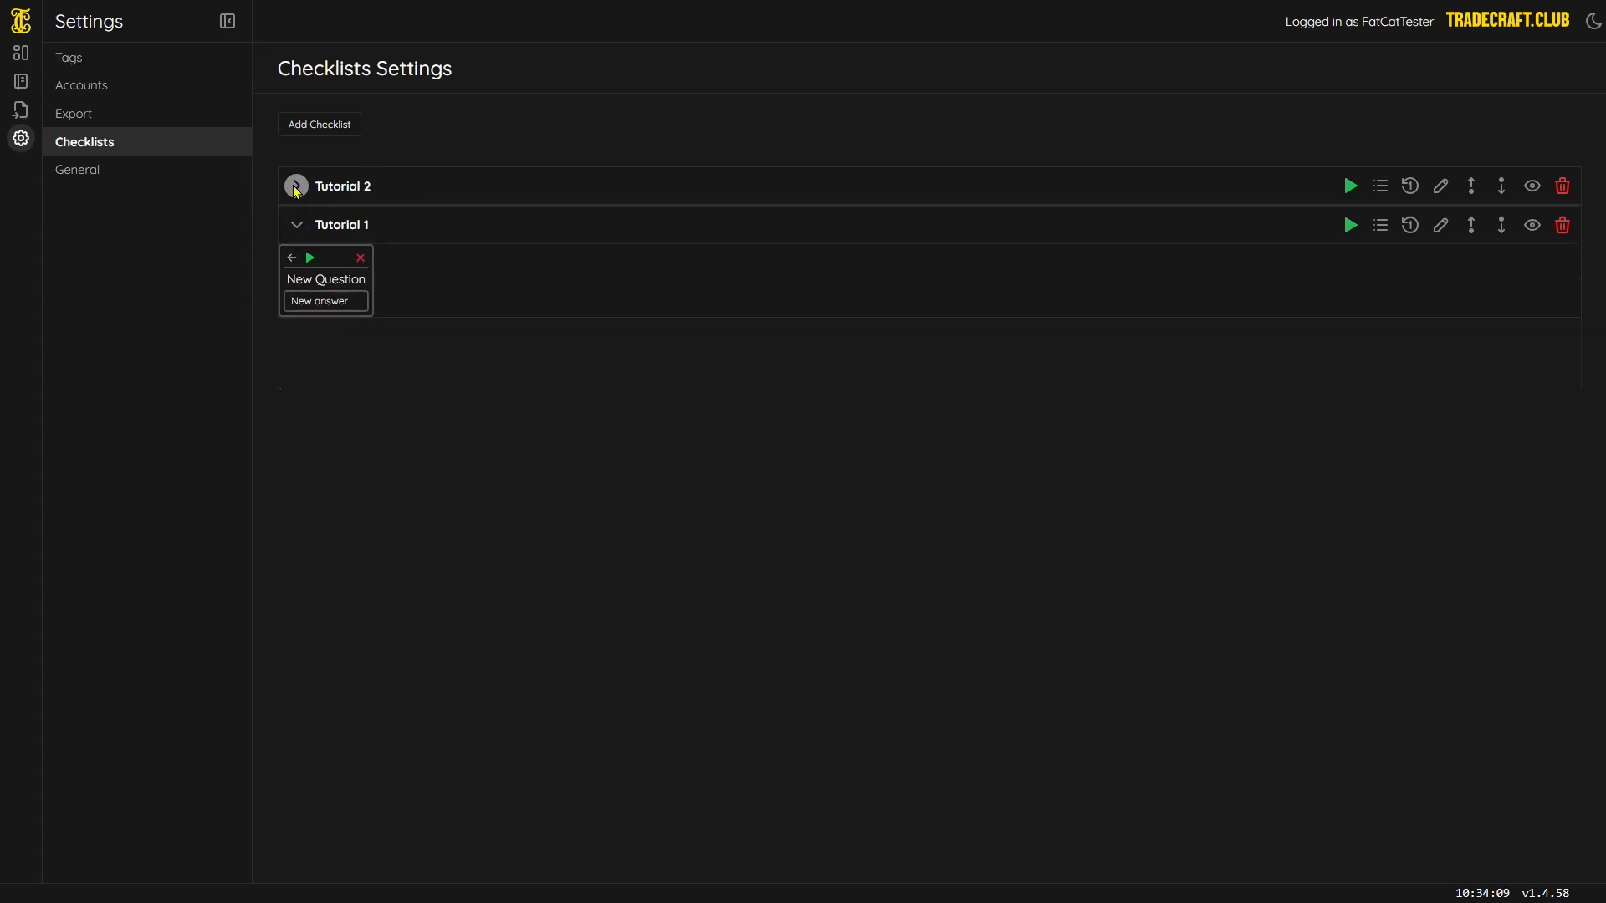
- Toggle the Tutorial 1 checklist row between its collapsed and expanded views
left_click(298, 224)
left_click(298, 225)
key("ctrl")
key("ctrl")
- Open the journal's daily trades, add a new trade and view the checklists attached to it
left_click(29, 83)
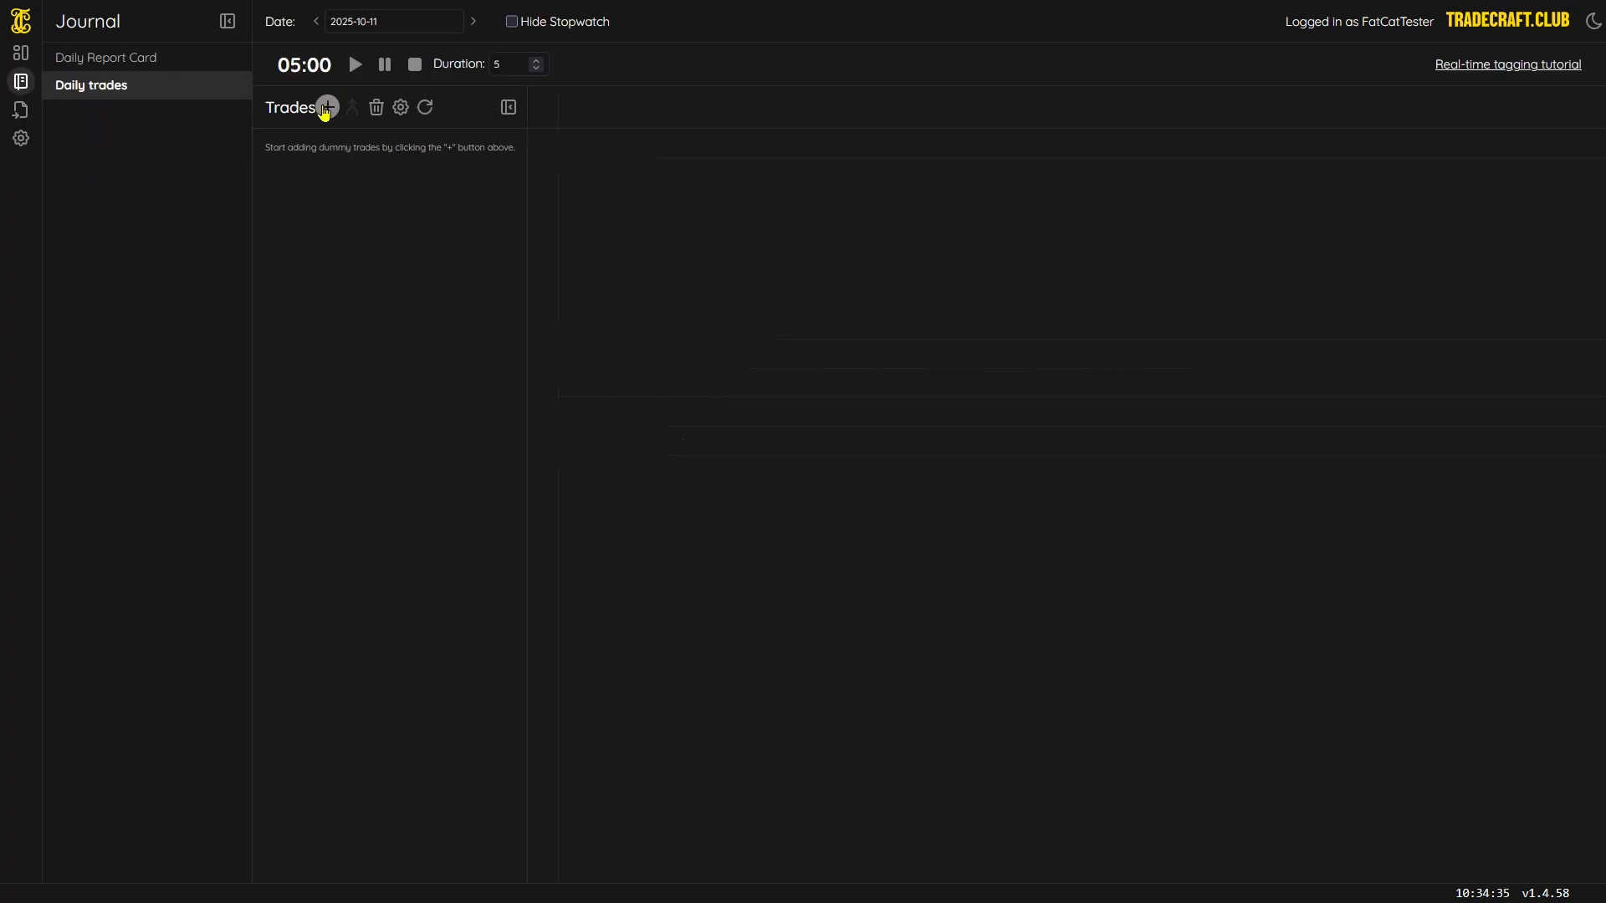
left_click(326, 108)
key("ctrl")
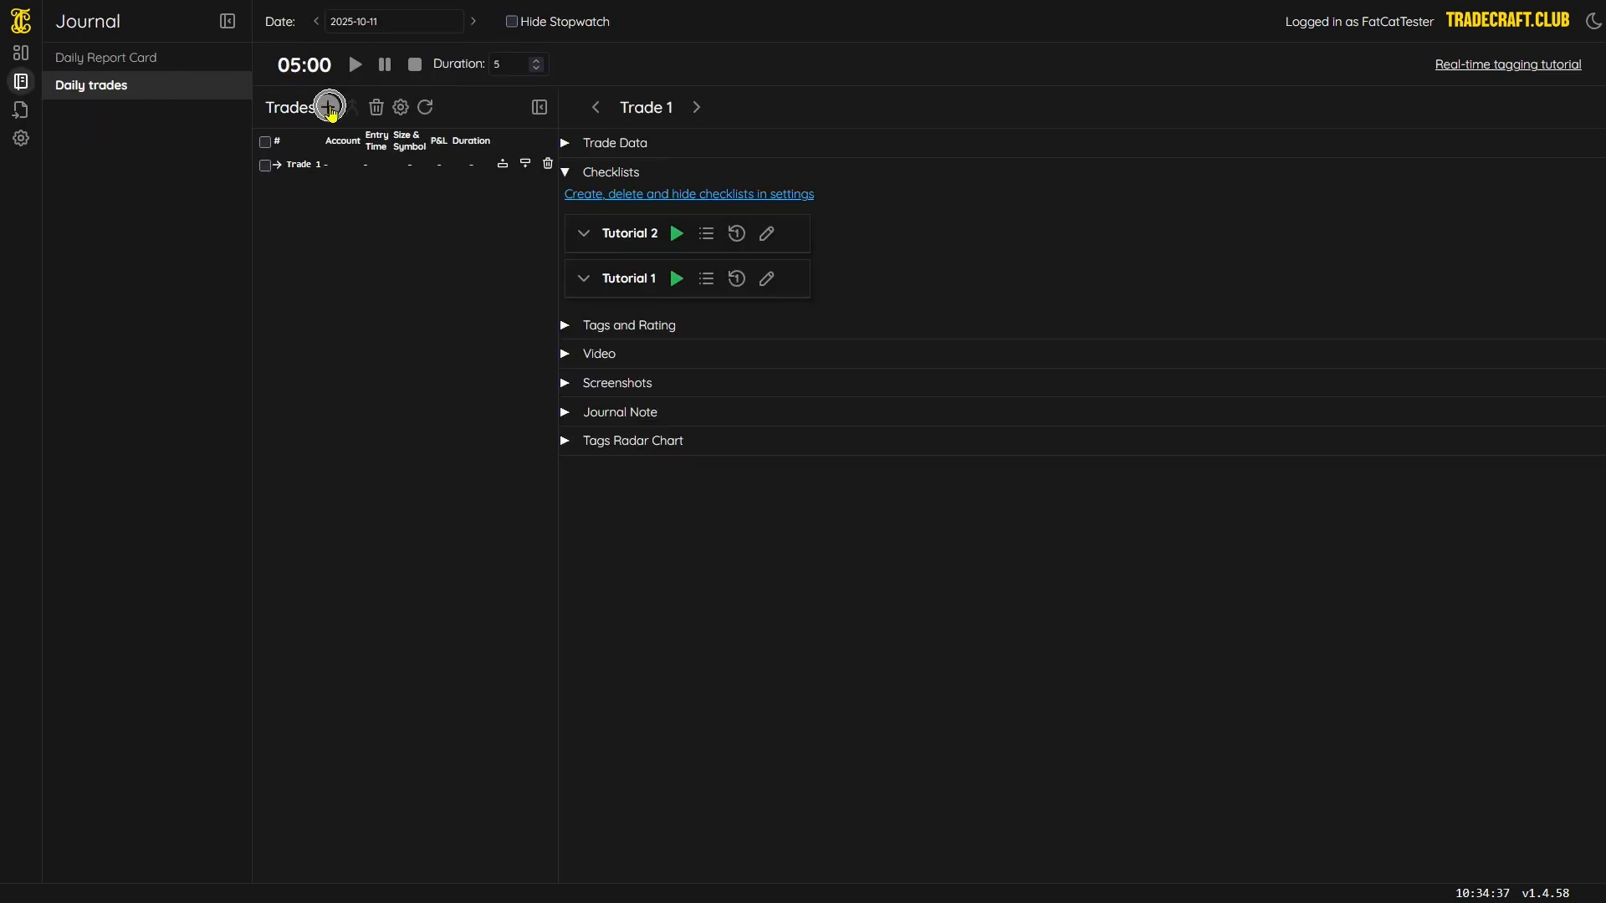
key("ctrl")
key("ctrl")
- Return to the checklist settings and move Tutorial 1 above Tutorial 2
left_click(21, 138)
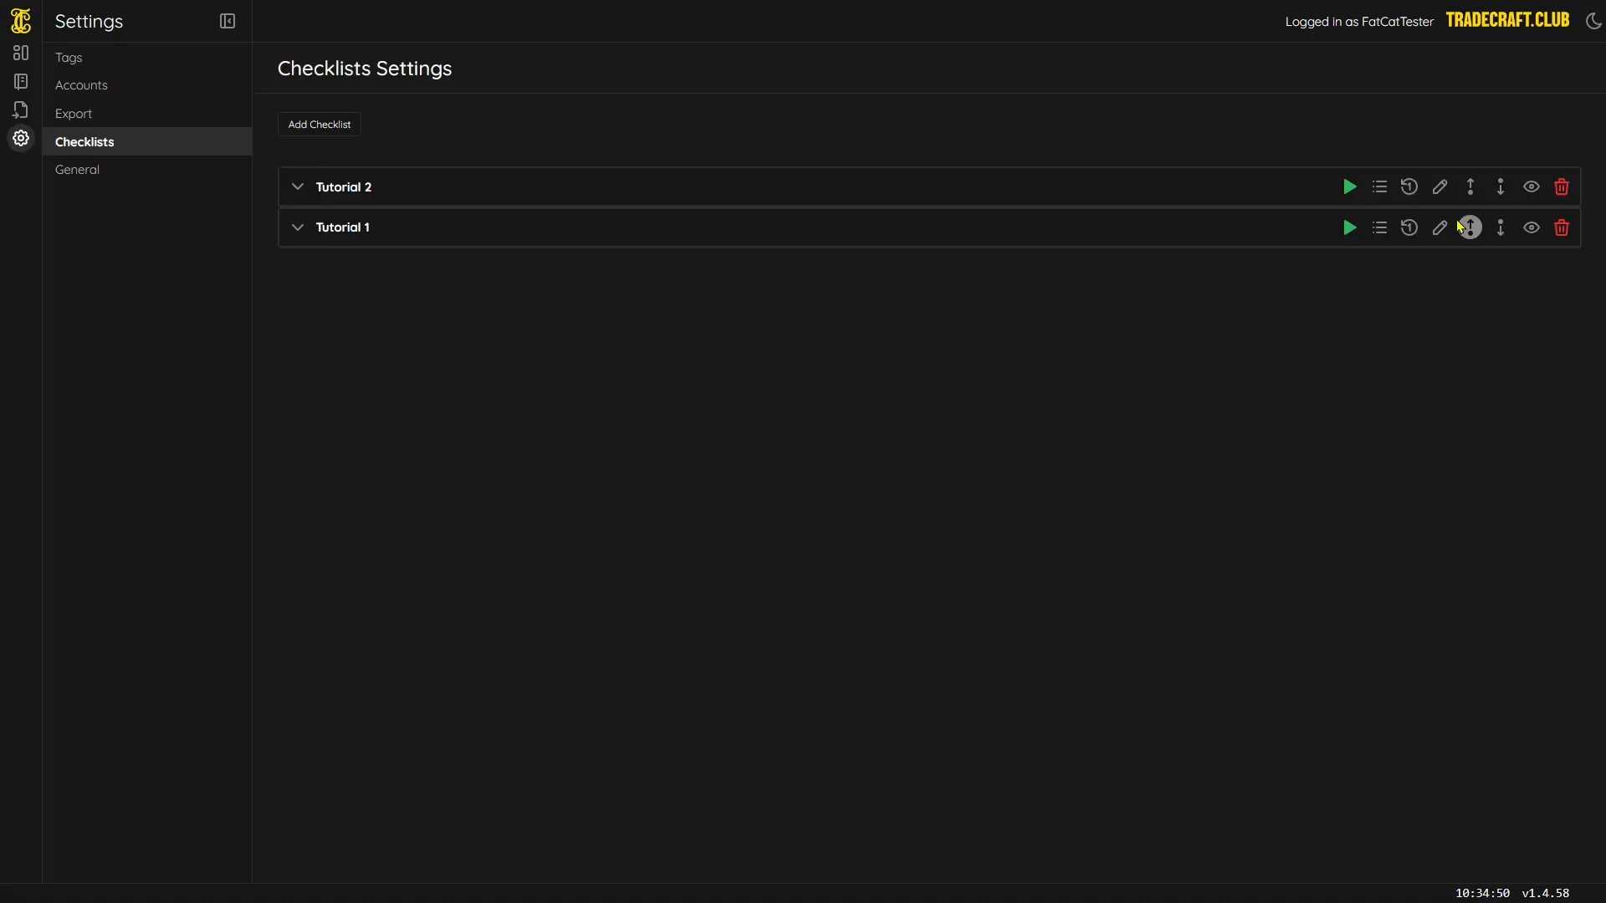
left_click(1469, 187)
key("ctrl")
key("ctrl")
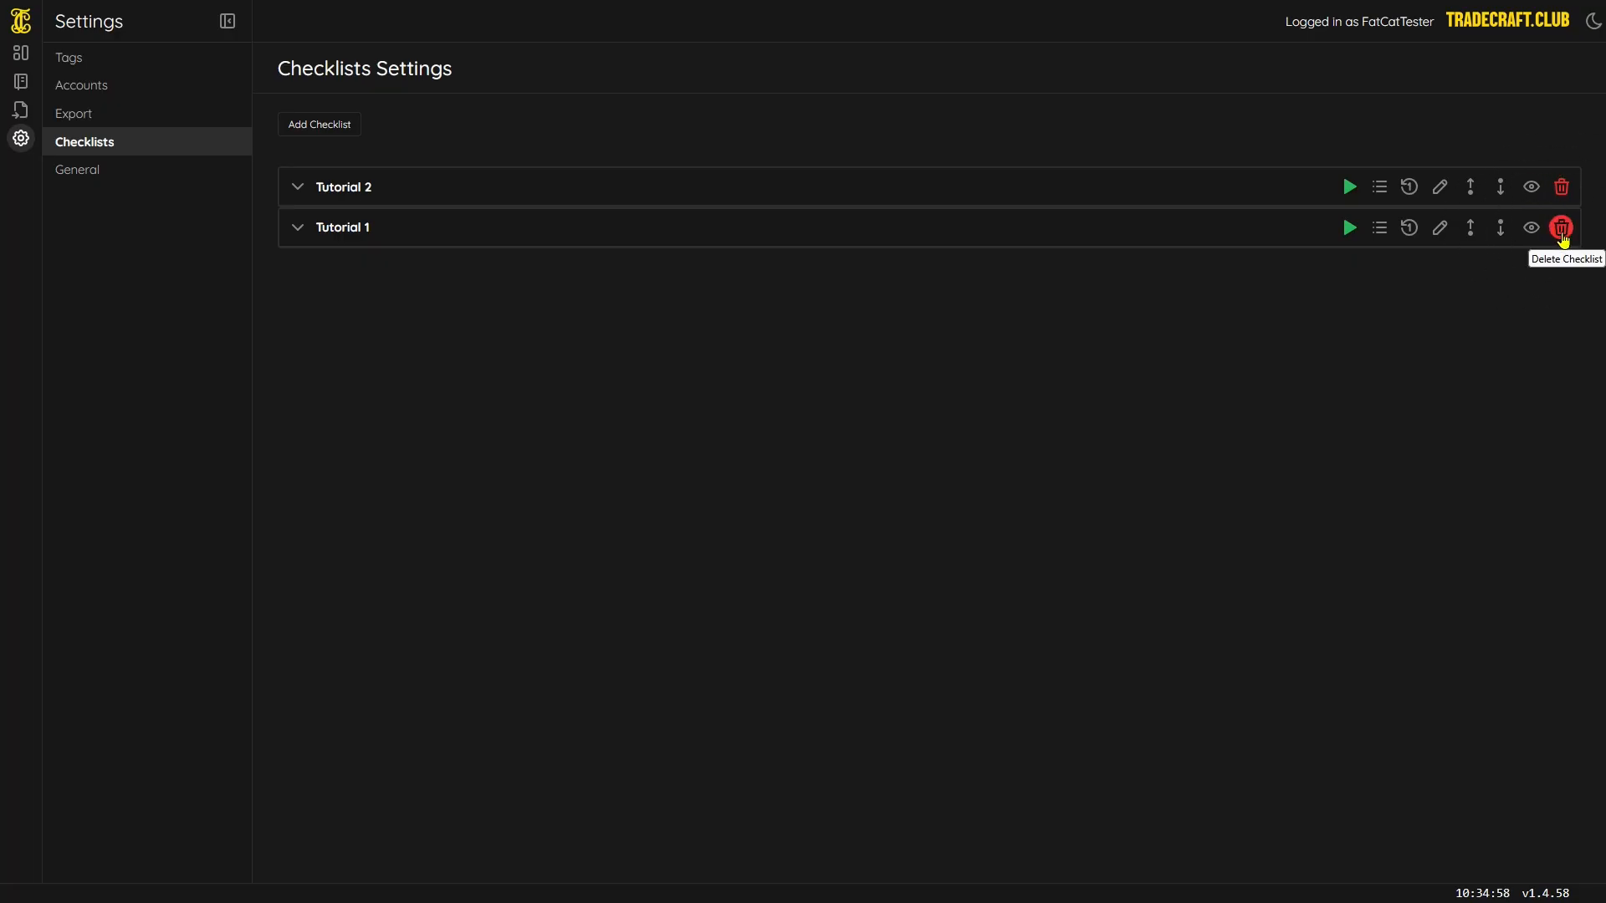
left_click(1470, 229)
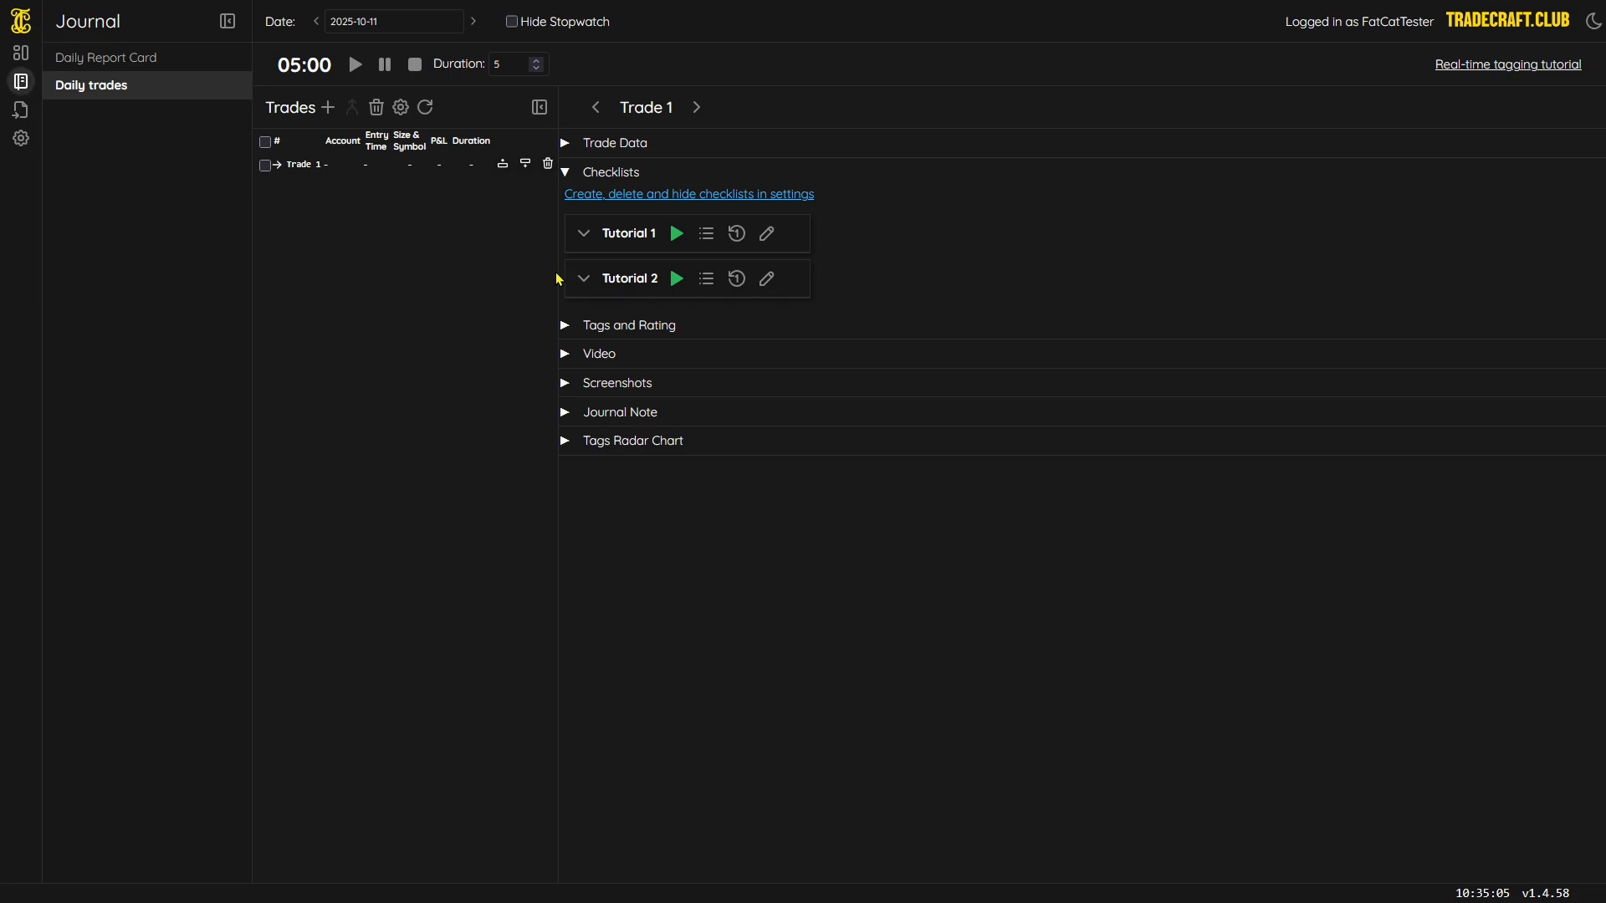
- Run the Tutorial 1 checklist for Trade 1 in the journal, choose New answer, and collapse the checklist
left_click(674, 238)
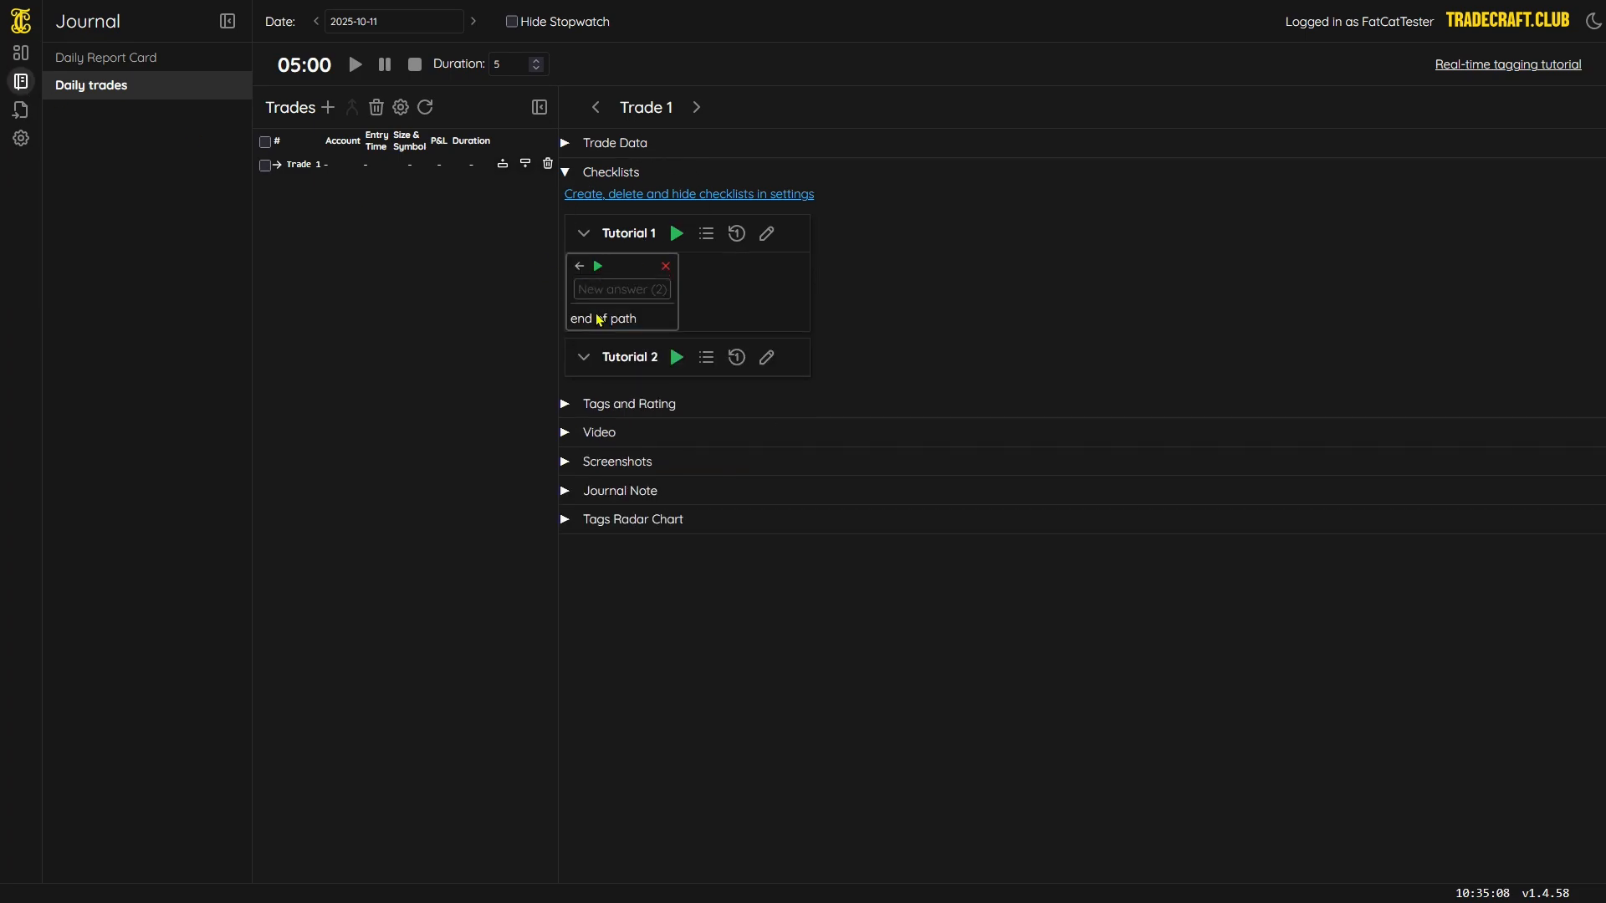
left_click(702, 241)
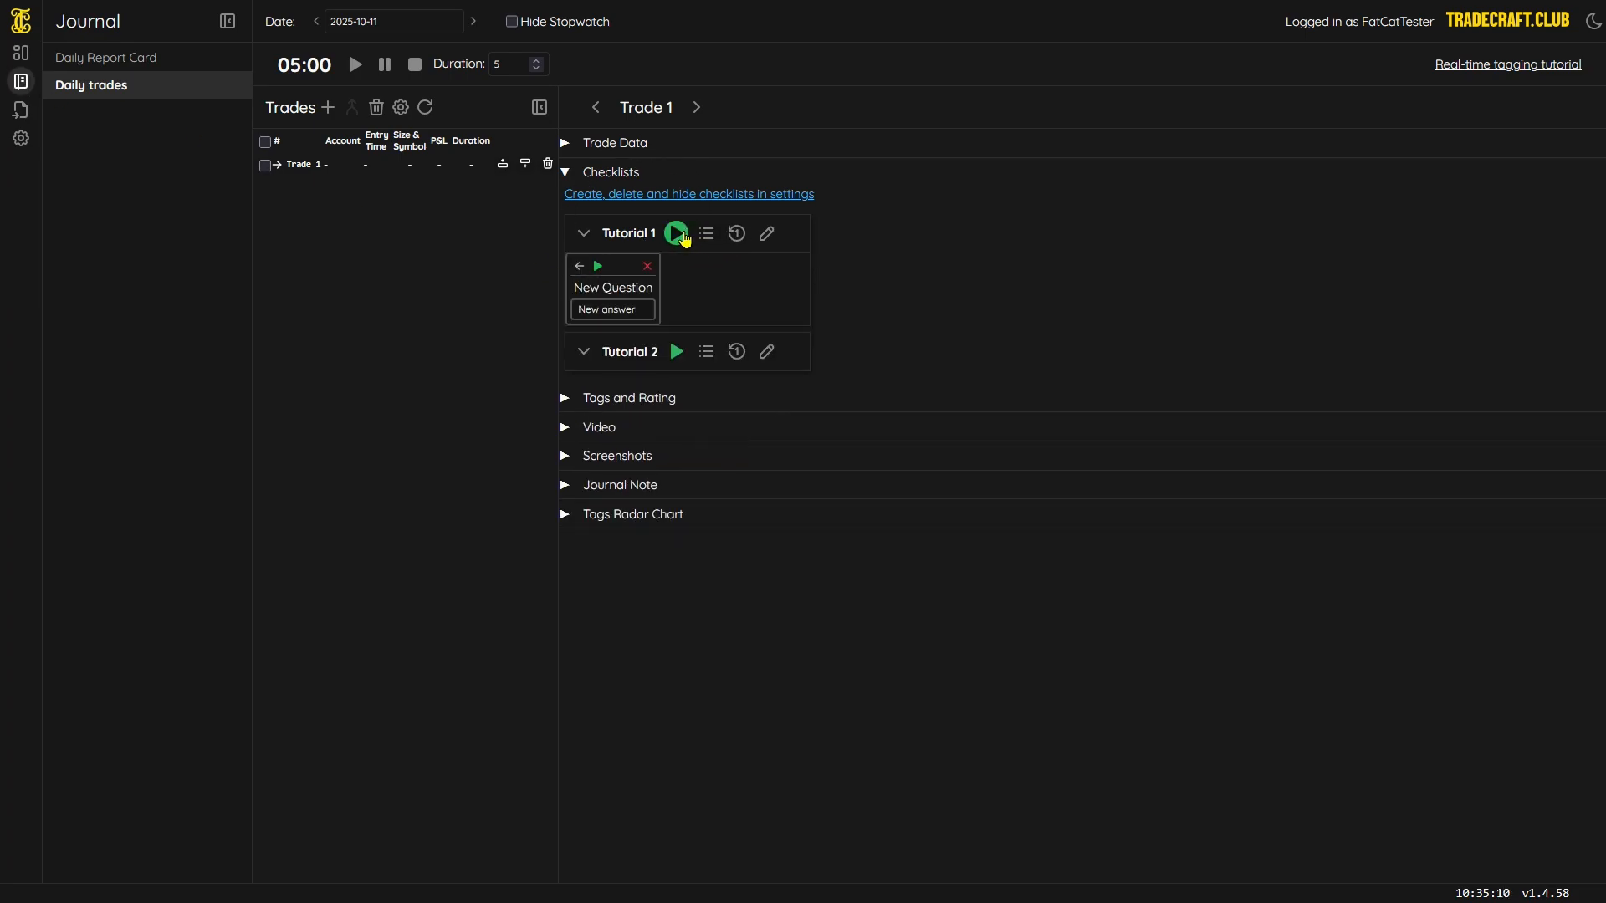
left_click(640, 307)
left_click(583, 233)
- Hide the Tutorial 2 checklist in the settings and check the checklists of Trade 1 in the journal
left_click(30, 156)
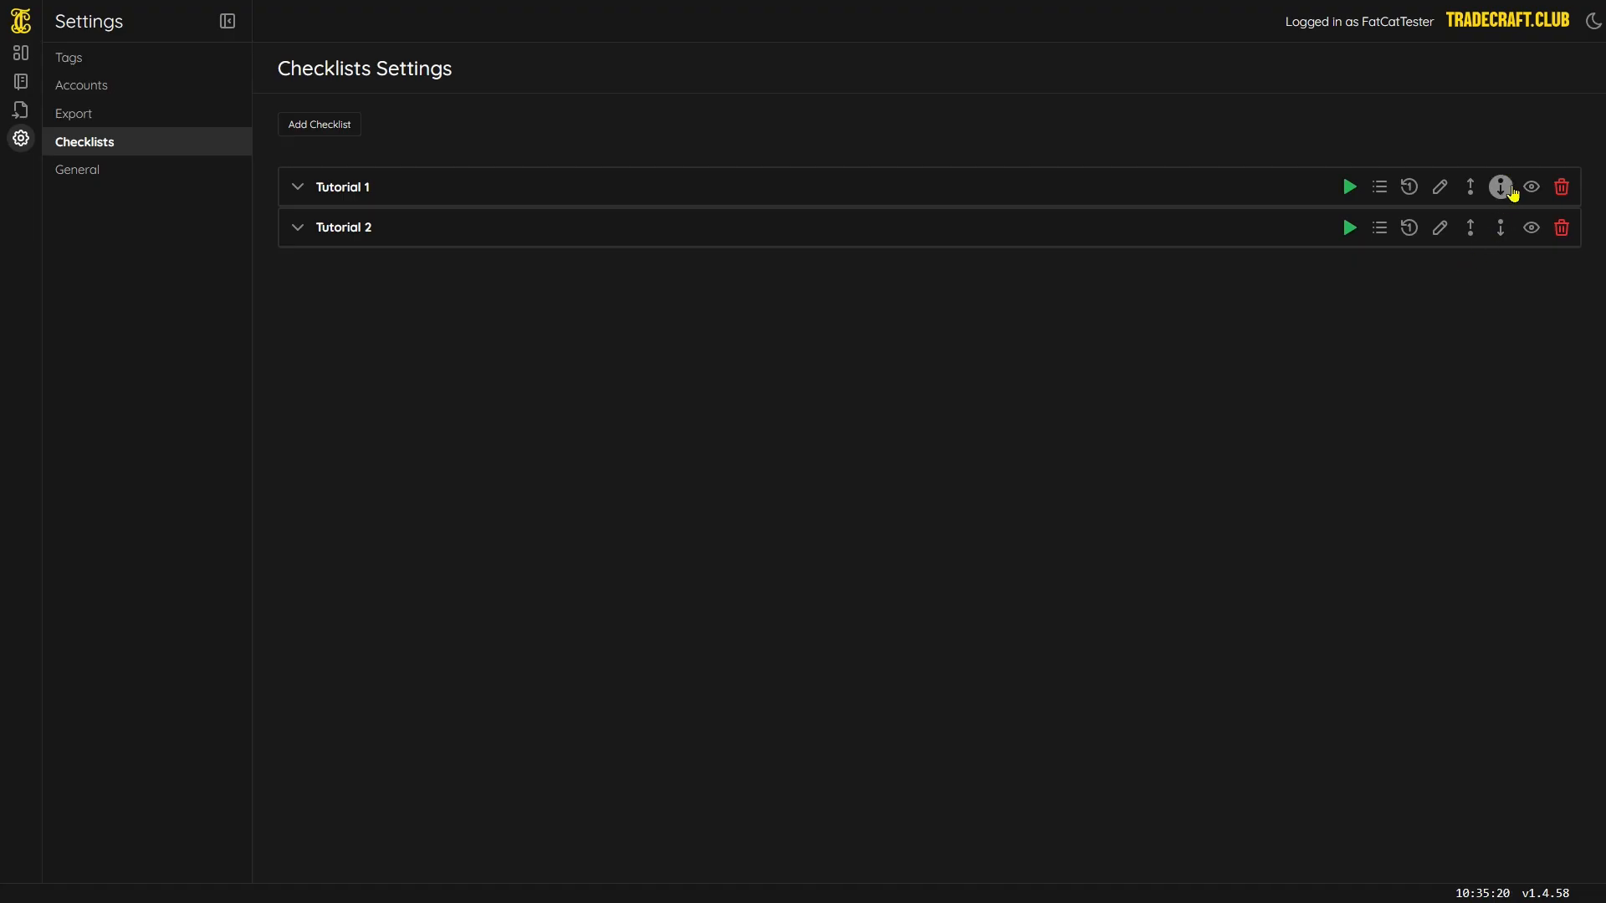
key("ctrl")
key("ctrl")
left_click(1531, 228)
key("ctrl")
left_click(23, 84)
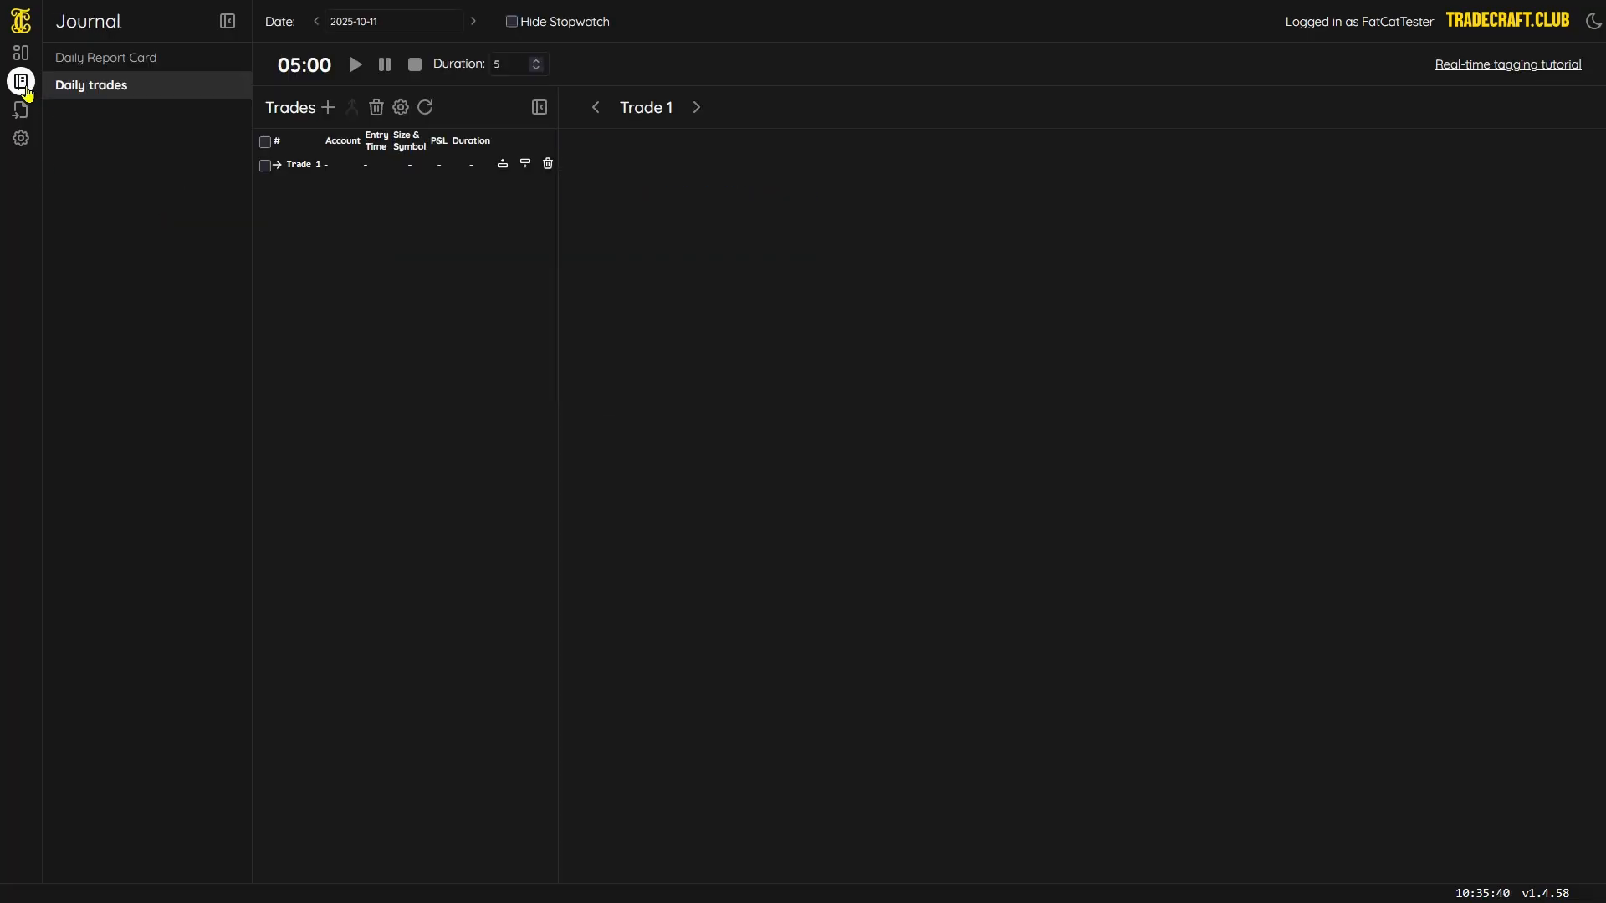
key("ctrl")
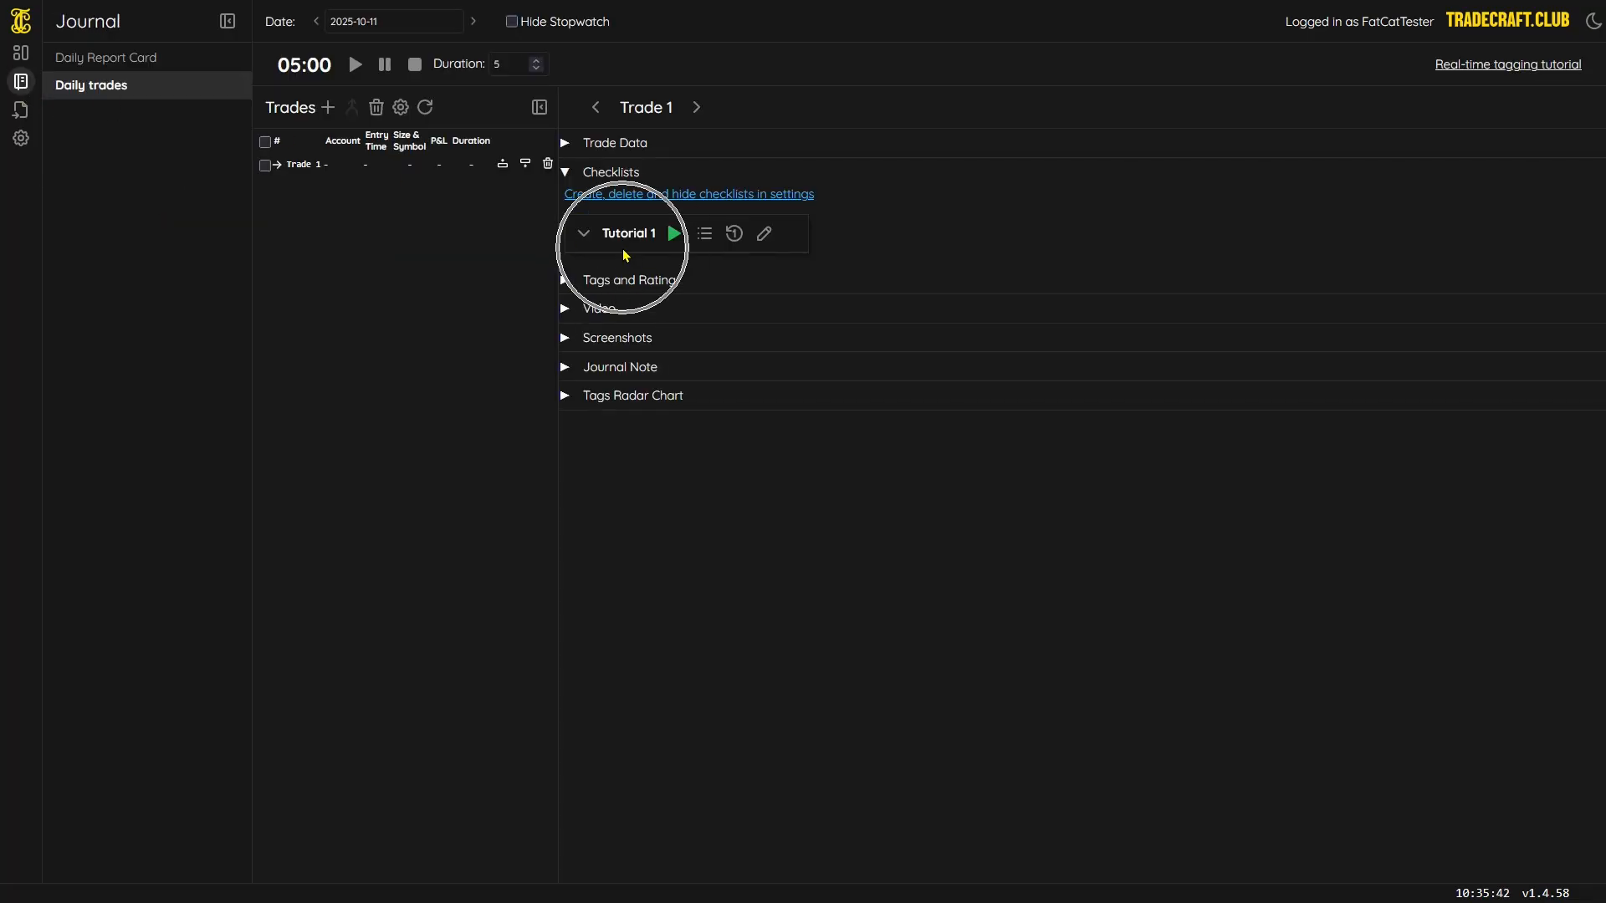
key("ctrl")
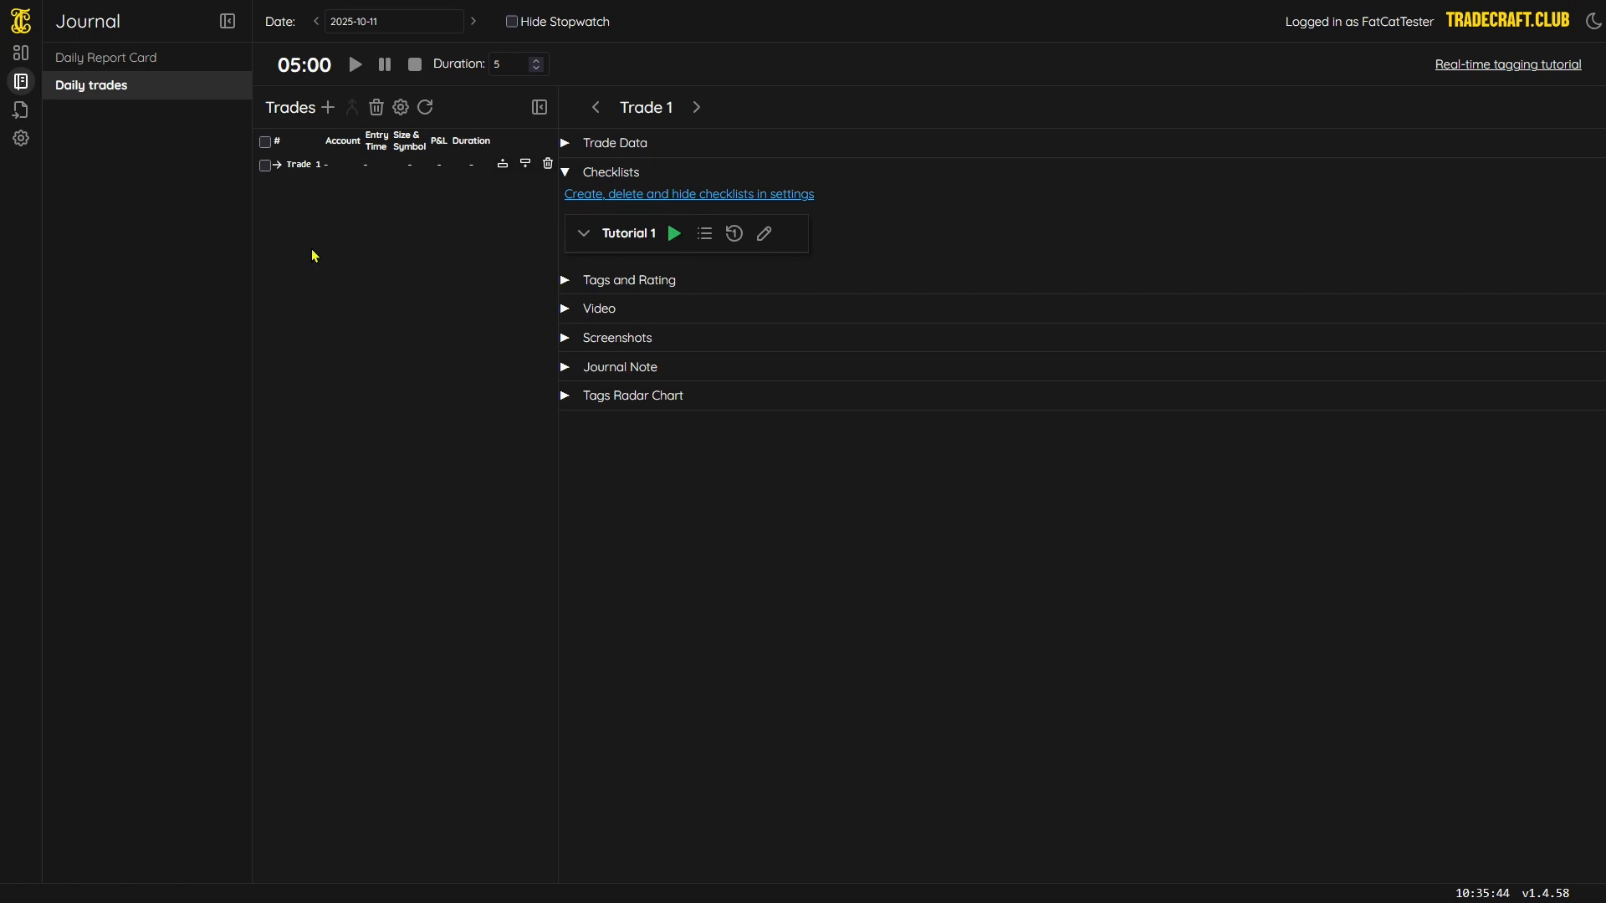
- Unhide the Tutorial 2 checklist in the settings and check Trade 1 in the journal again
left_click(21, 139)
left_click(1531, 228)
key("ctrl")
left_click(20, 90)
key("ctrl")
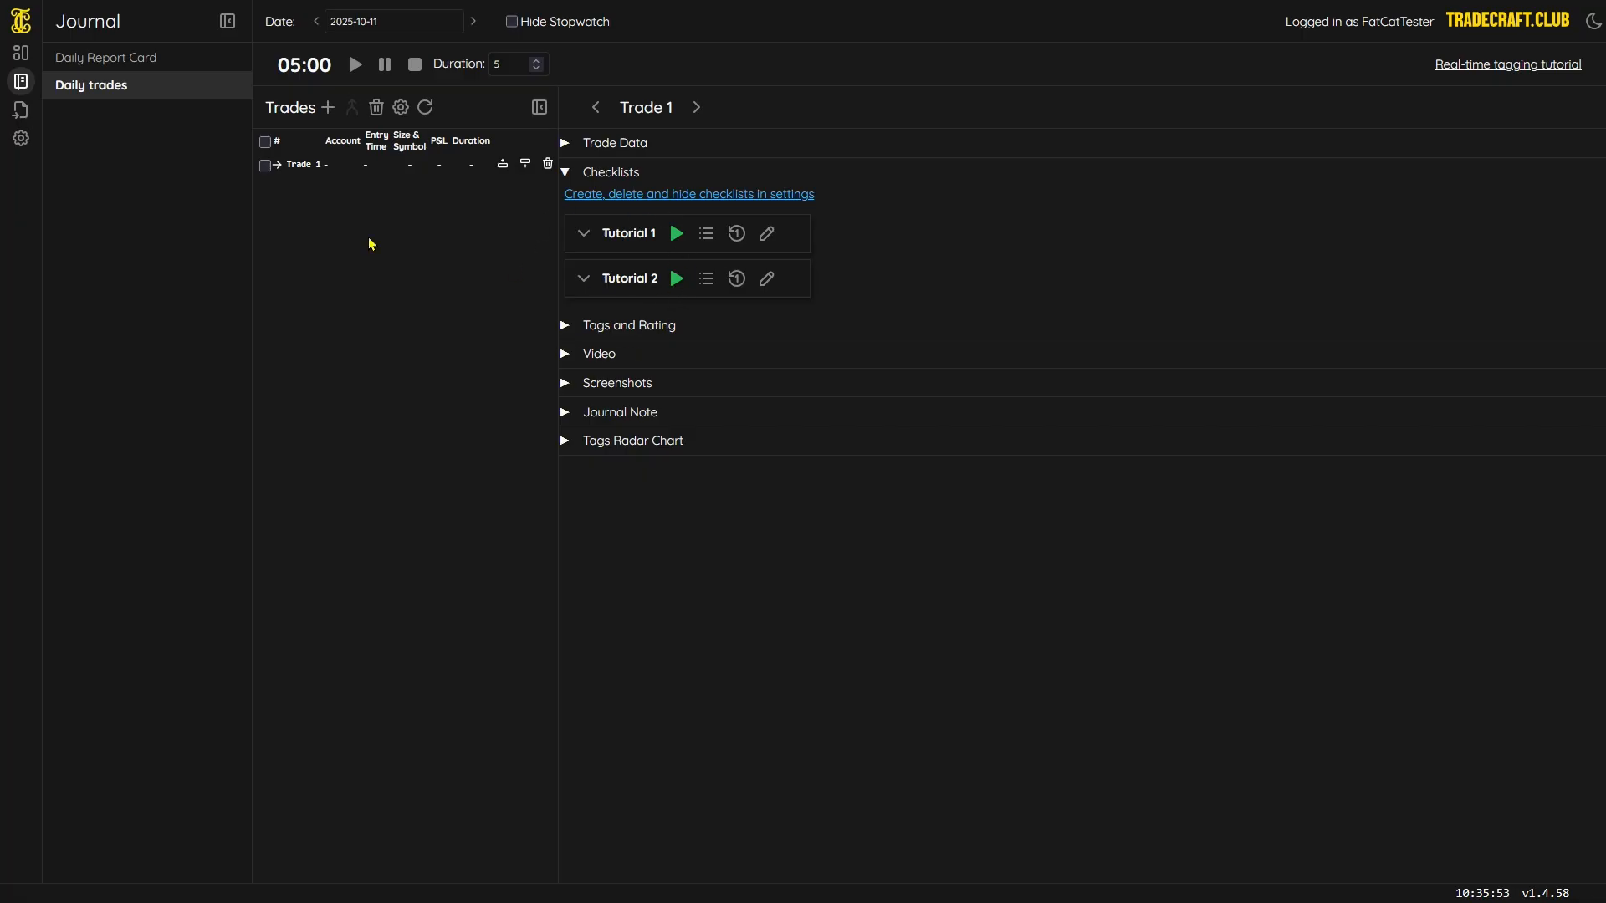
- Delete the Tutorial 2 checklist from the checklist settings and confirm the deletion
left_click(21, 139)
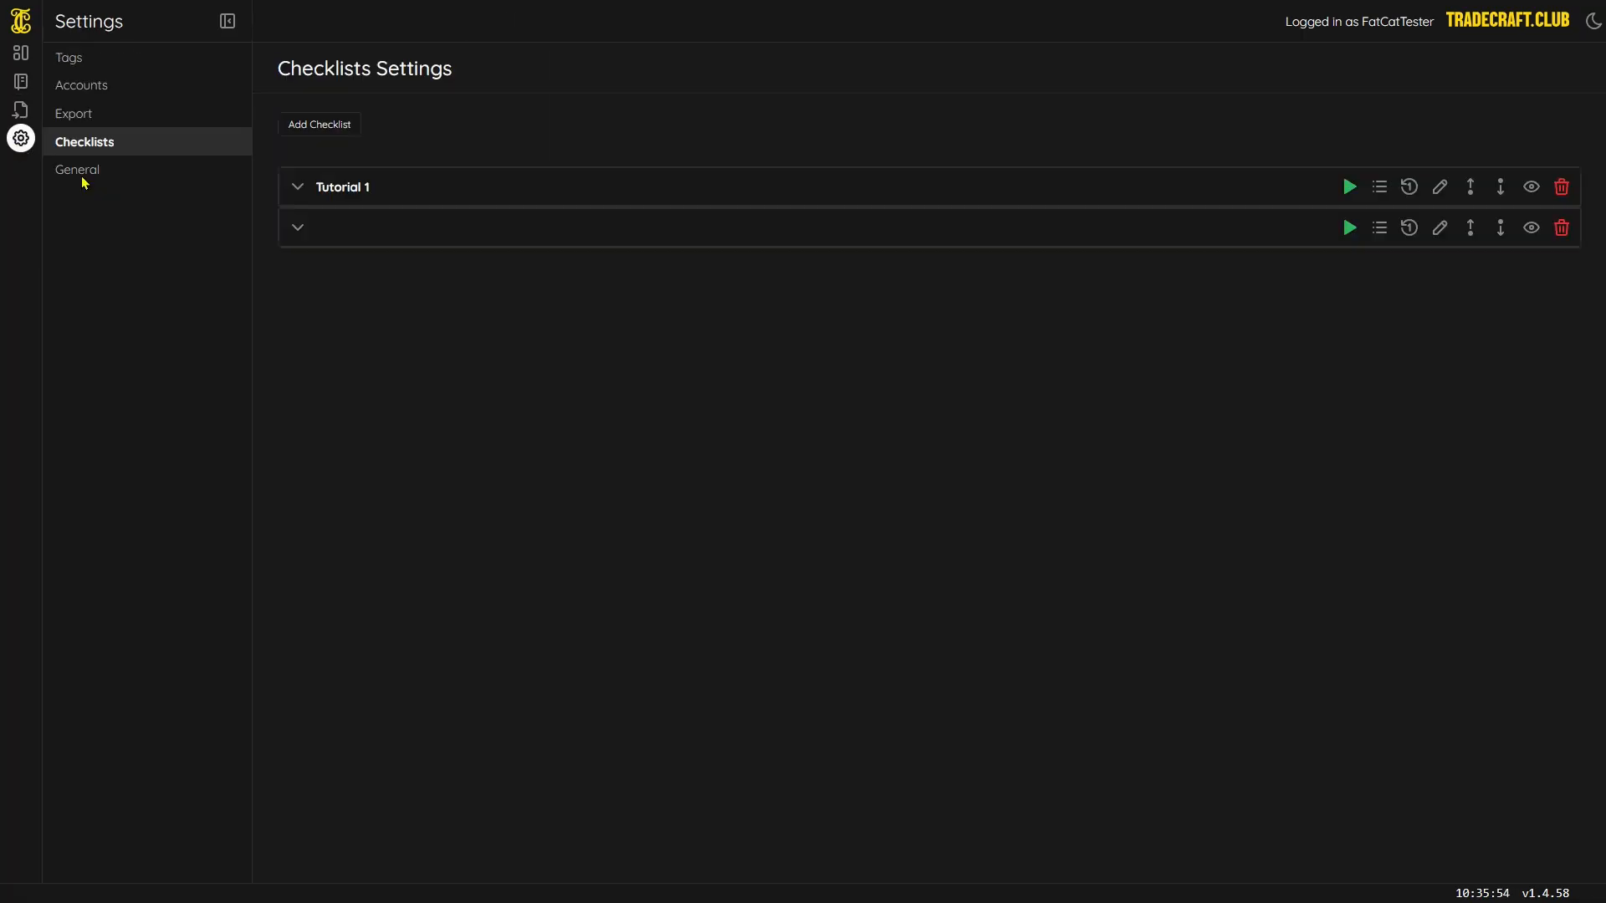
left_click(1560, 229)
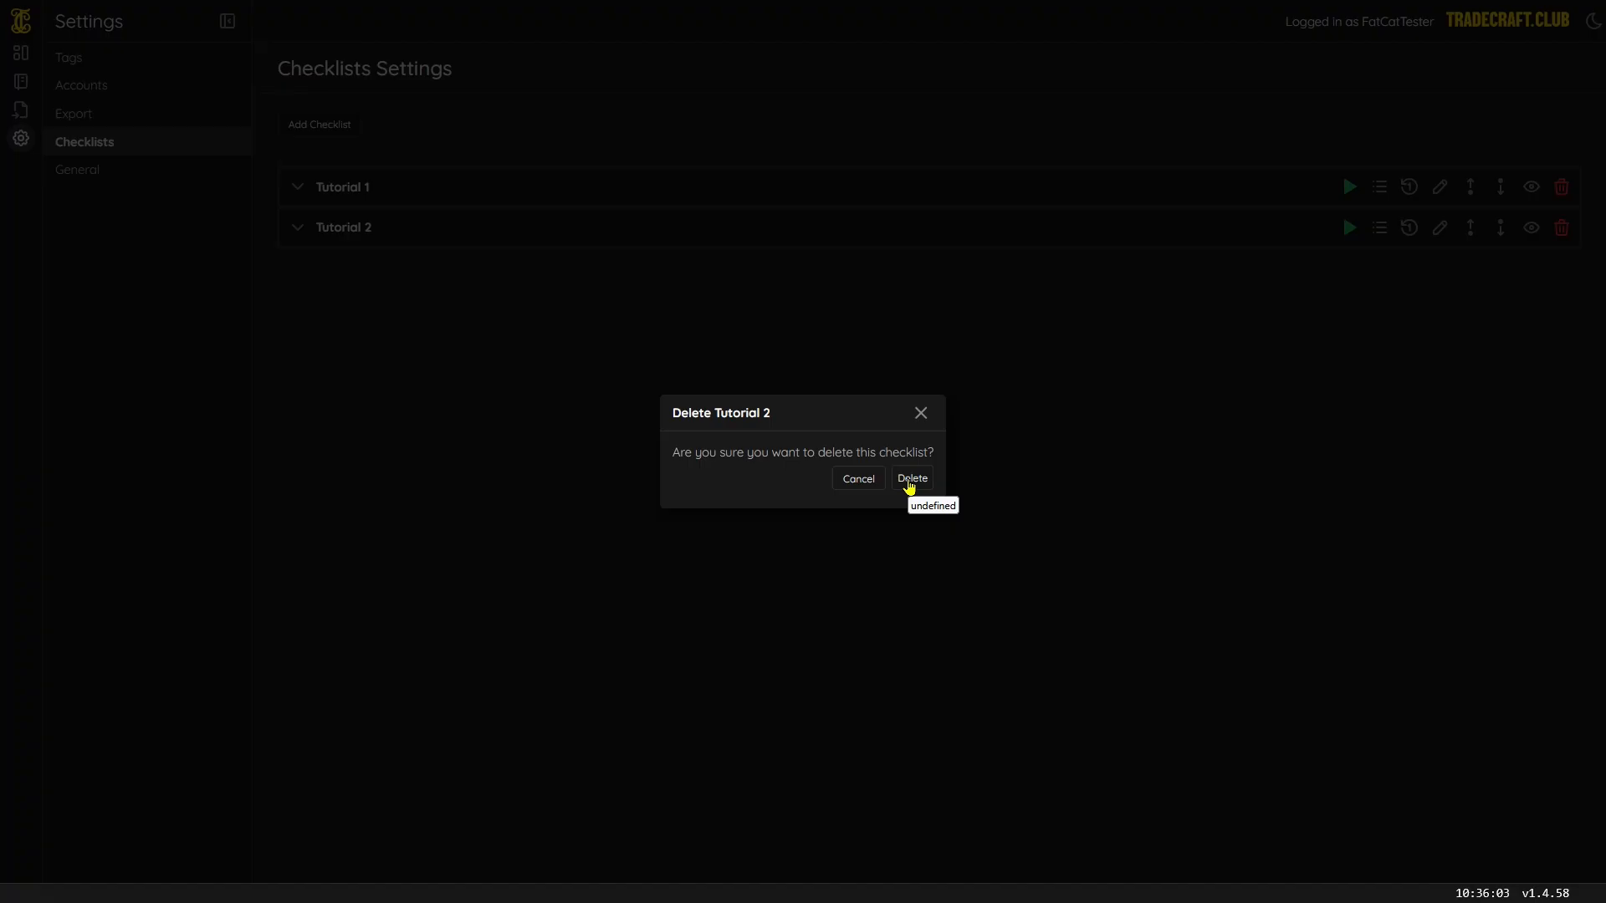
left_click(911, 478)
- Open Tutorial 1 in the checklist editor and examine its question and answer nodes
left_click(1437, 189)
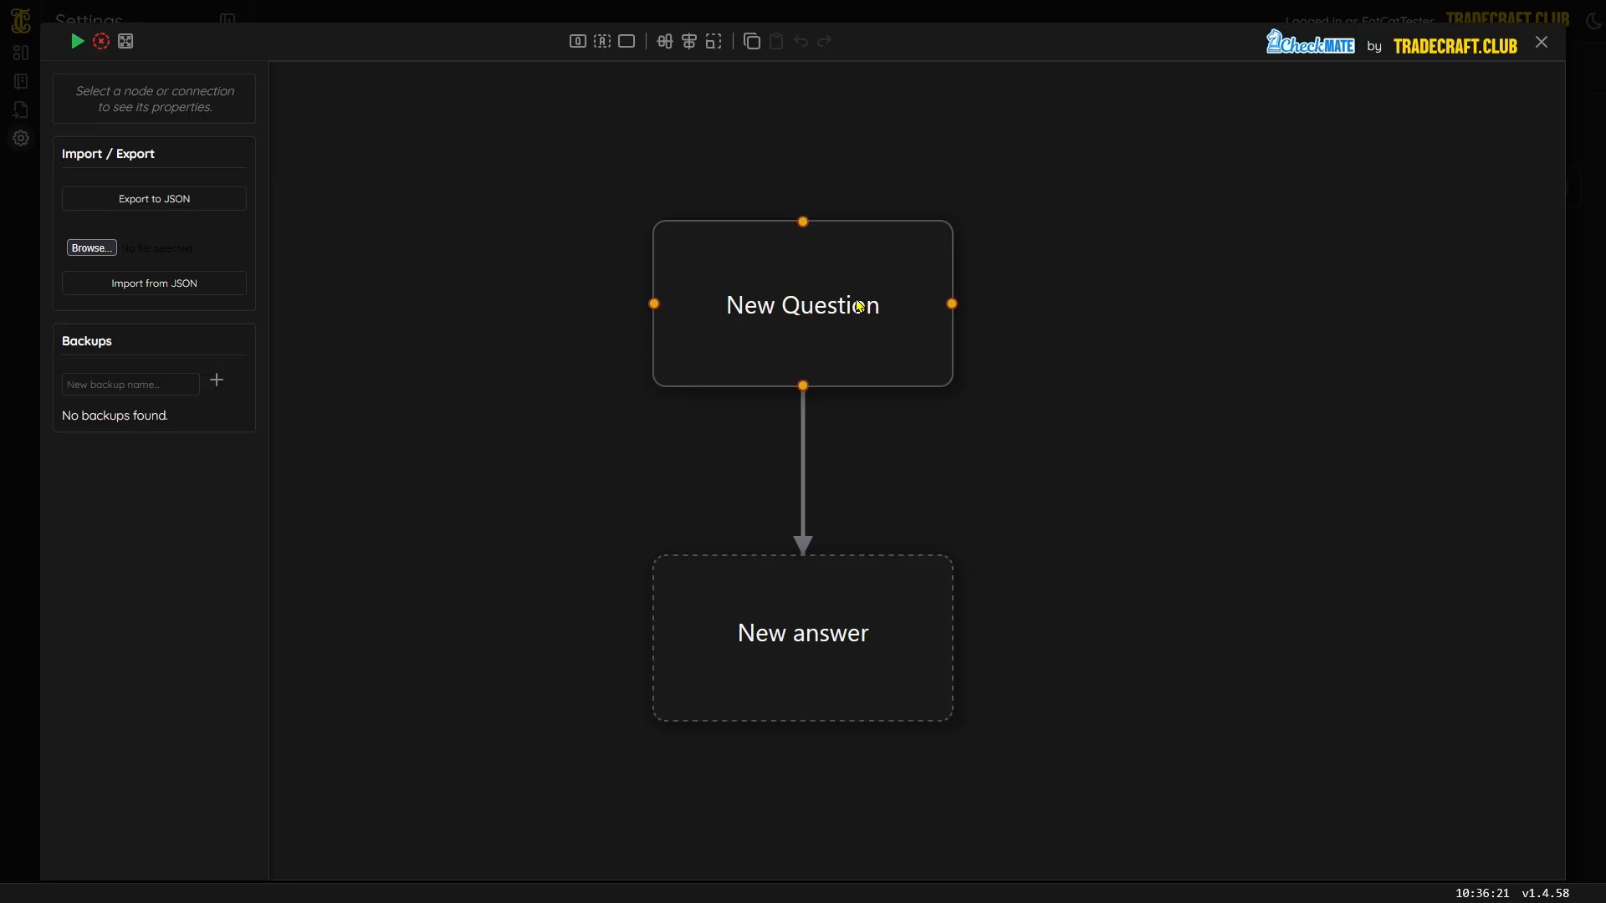
left_click(656, 391)
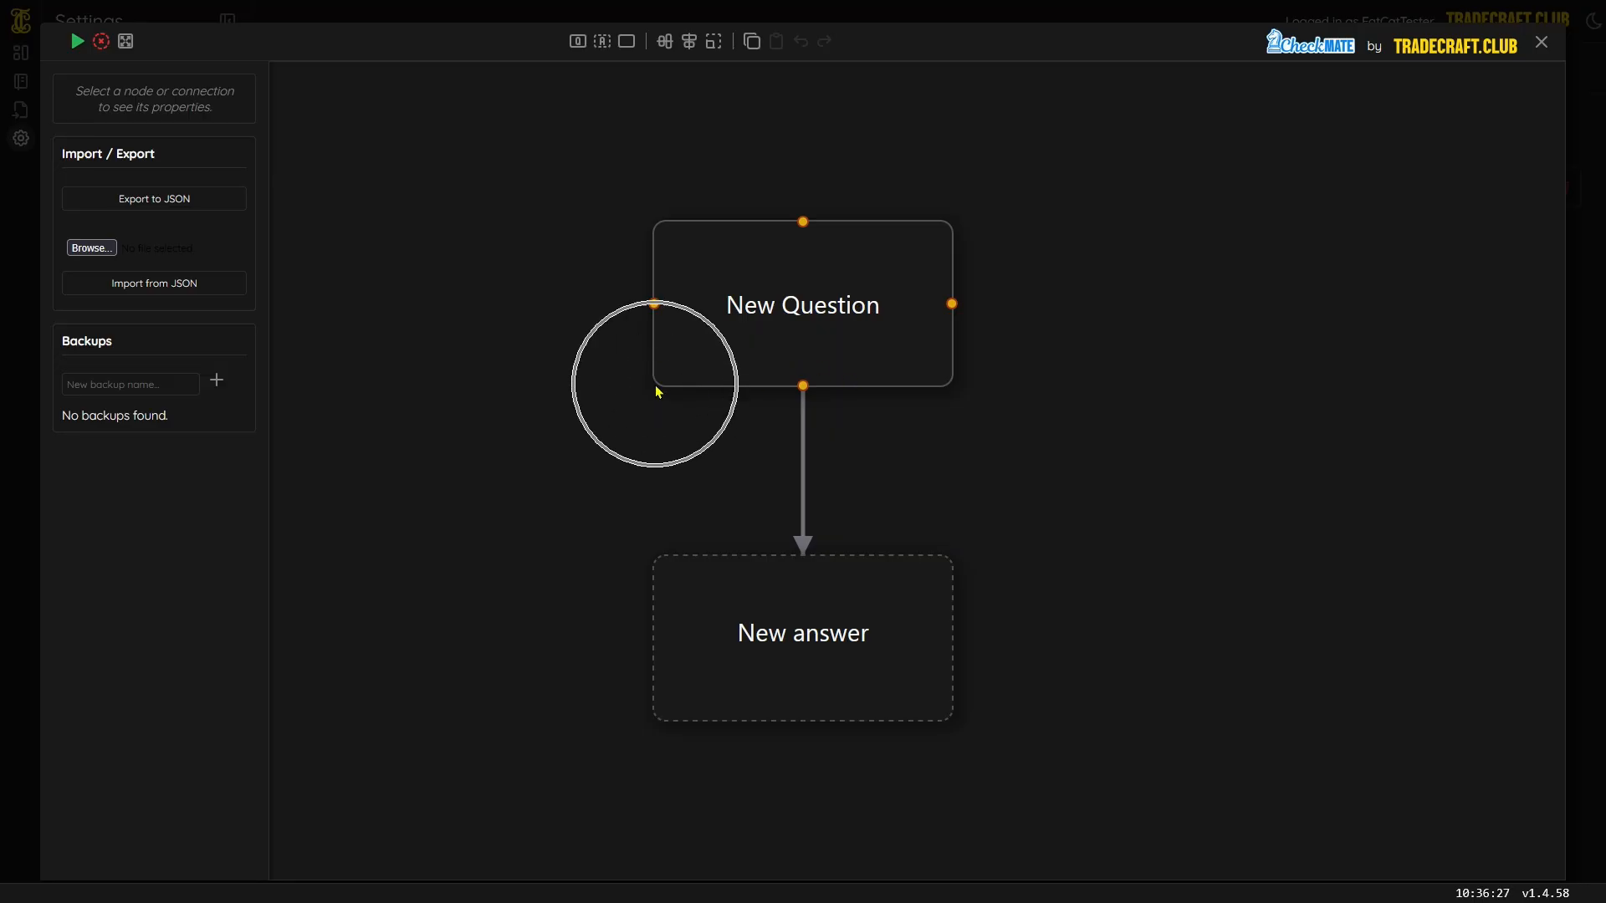
left_click(683, 568)
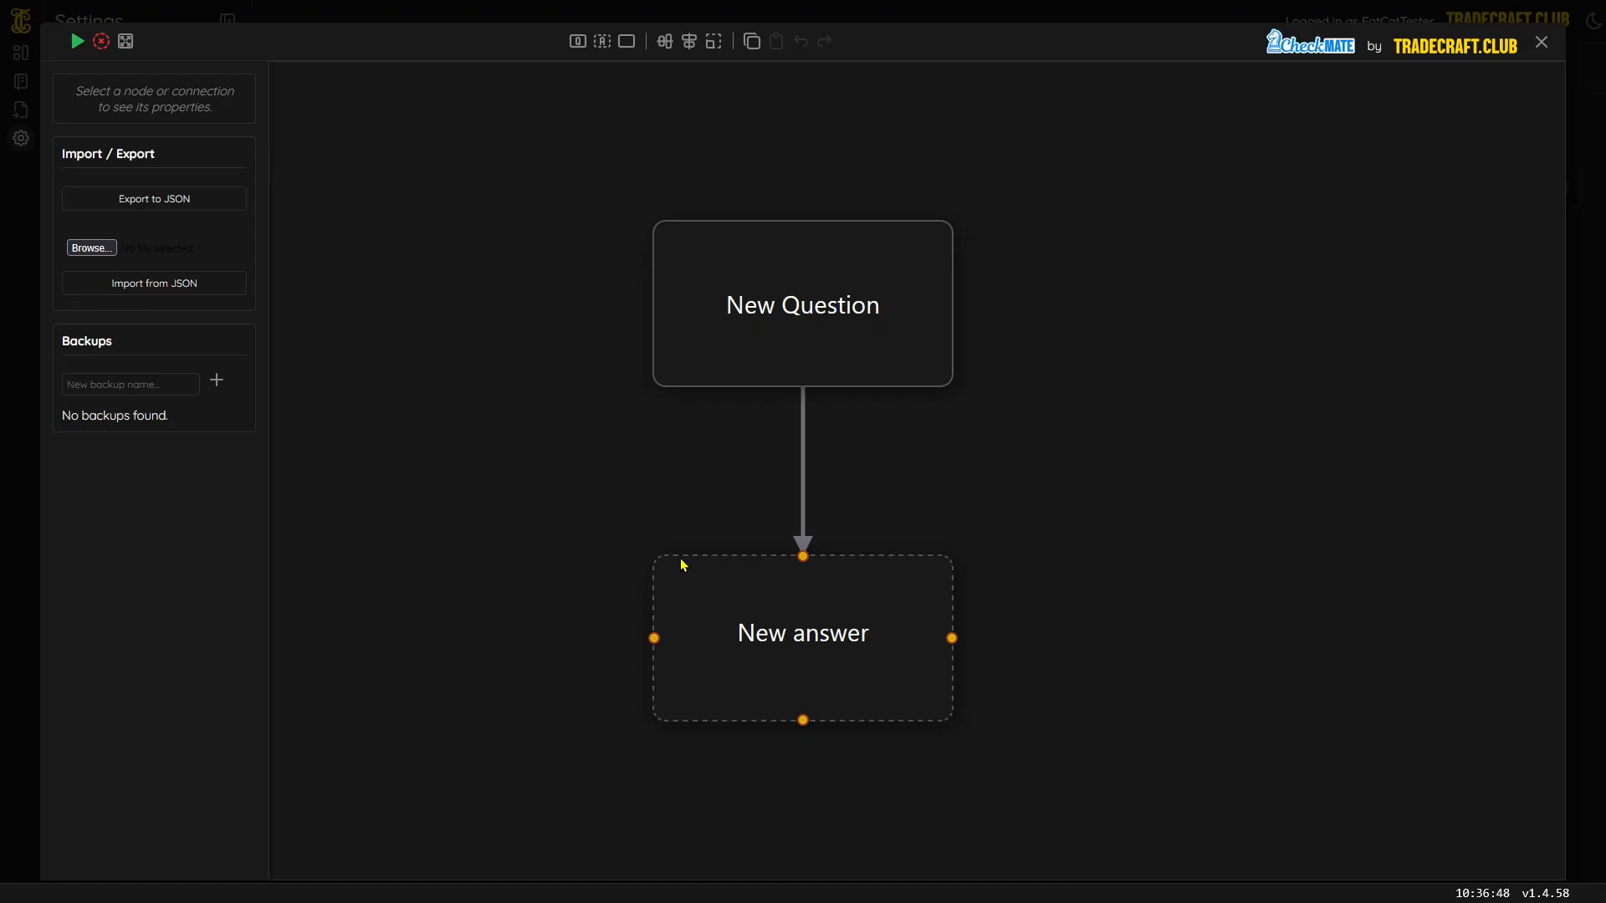
- Run Tutorial 1 from the editor, close that run, and run it again from the reopened editor
left_click(76, 41)
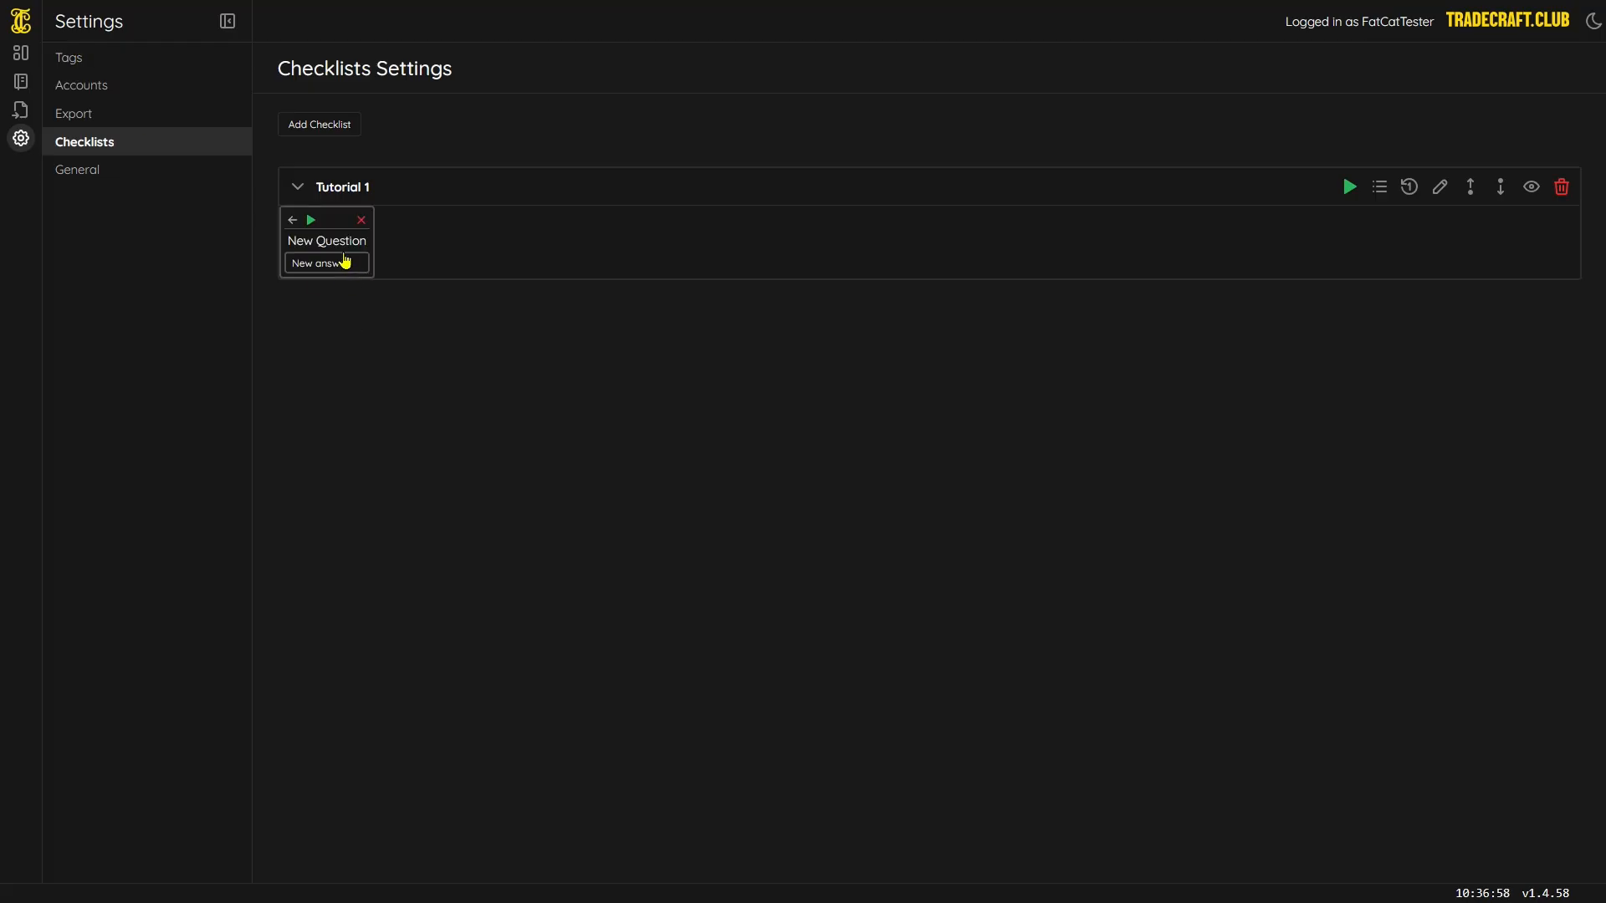
left_click(361, 219)
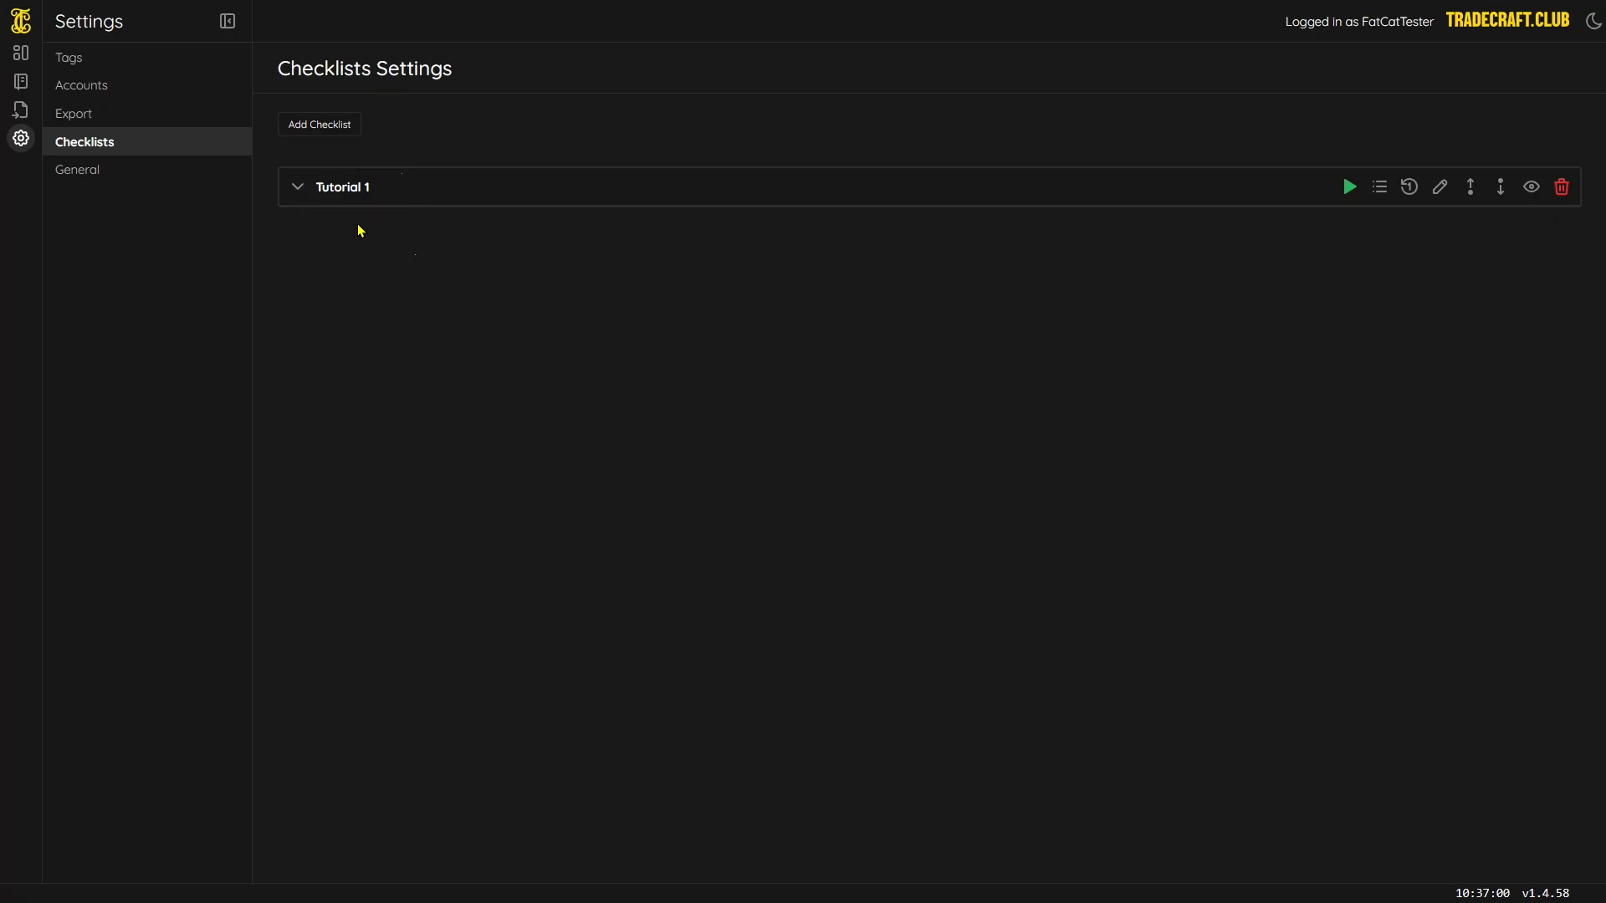
left_click(1439, 187)
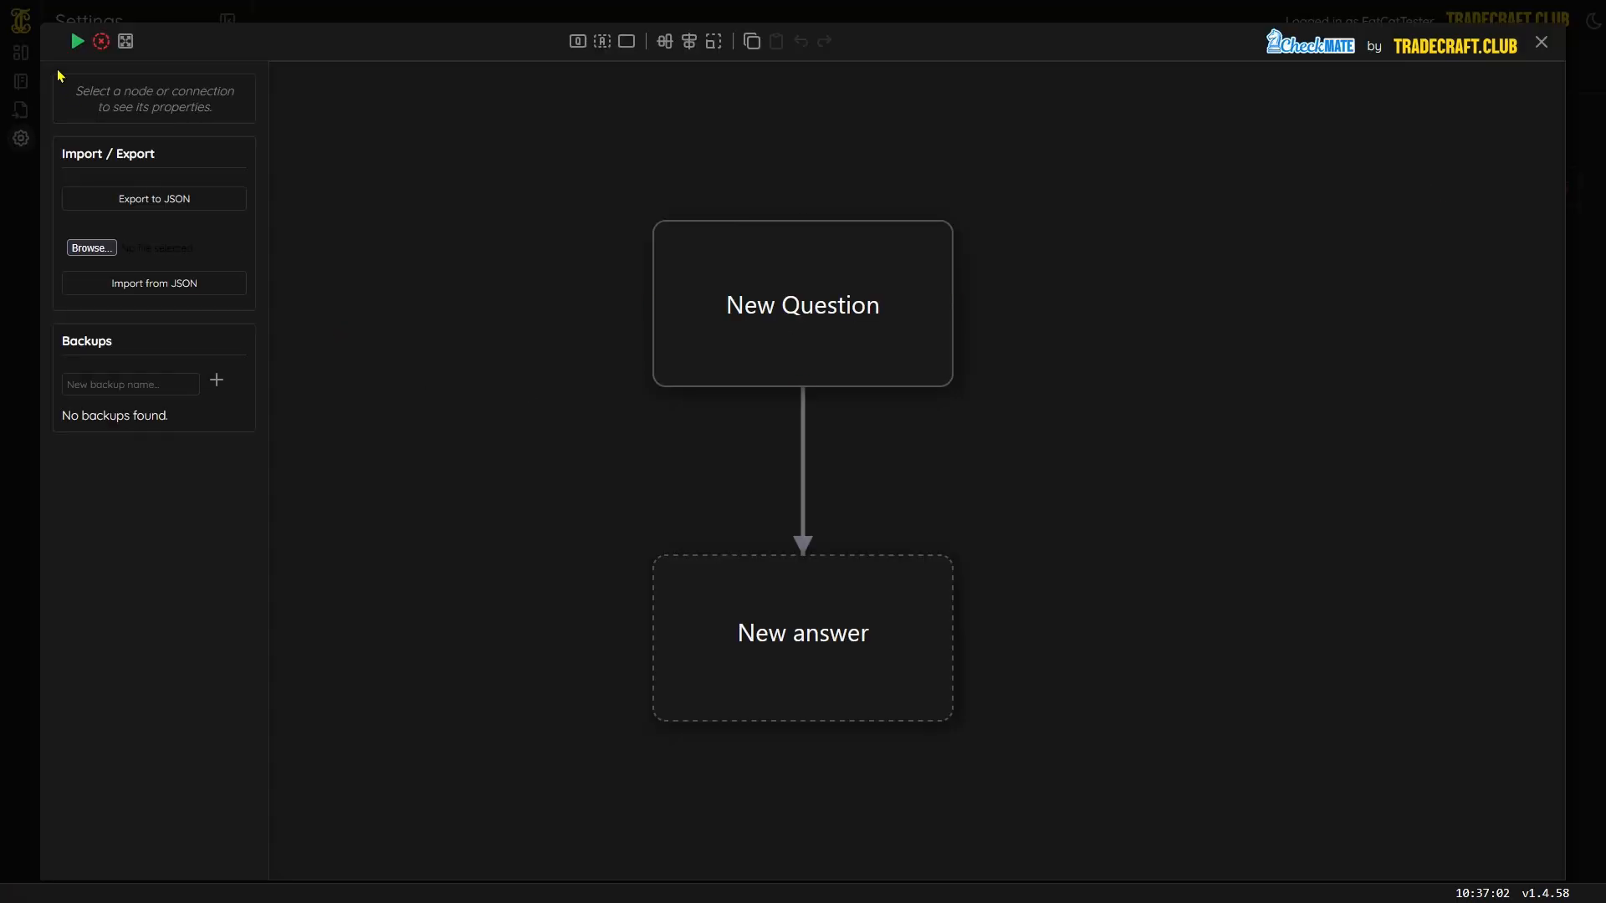
left_click(77, 41)
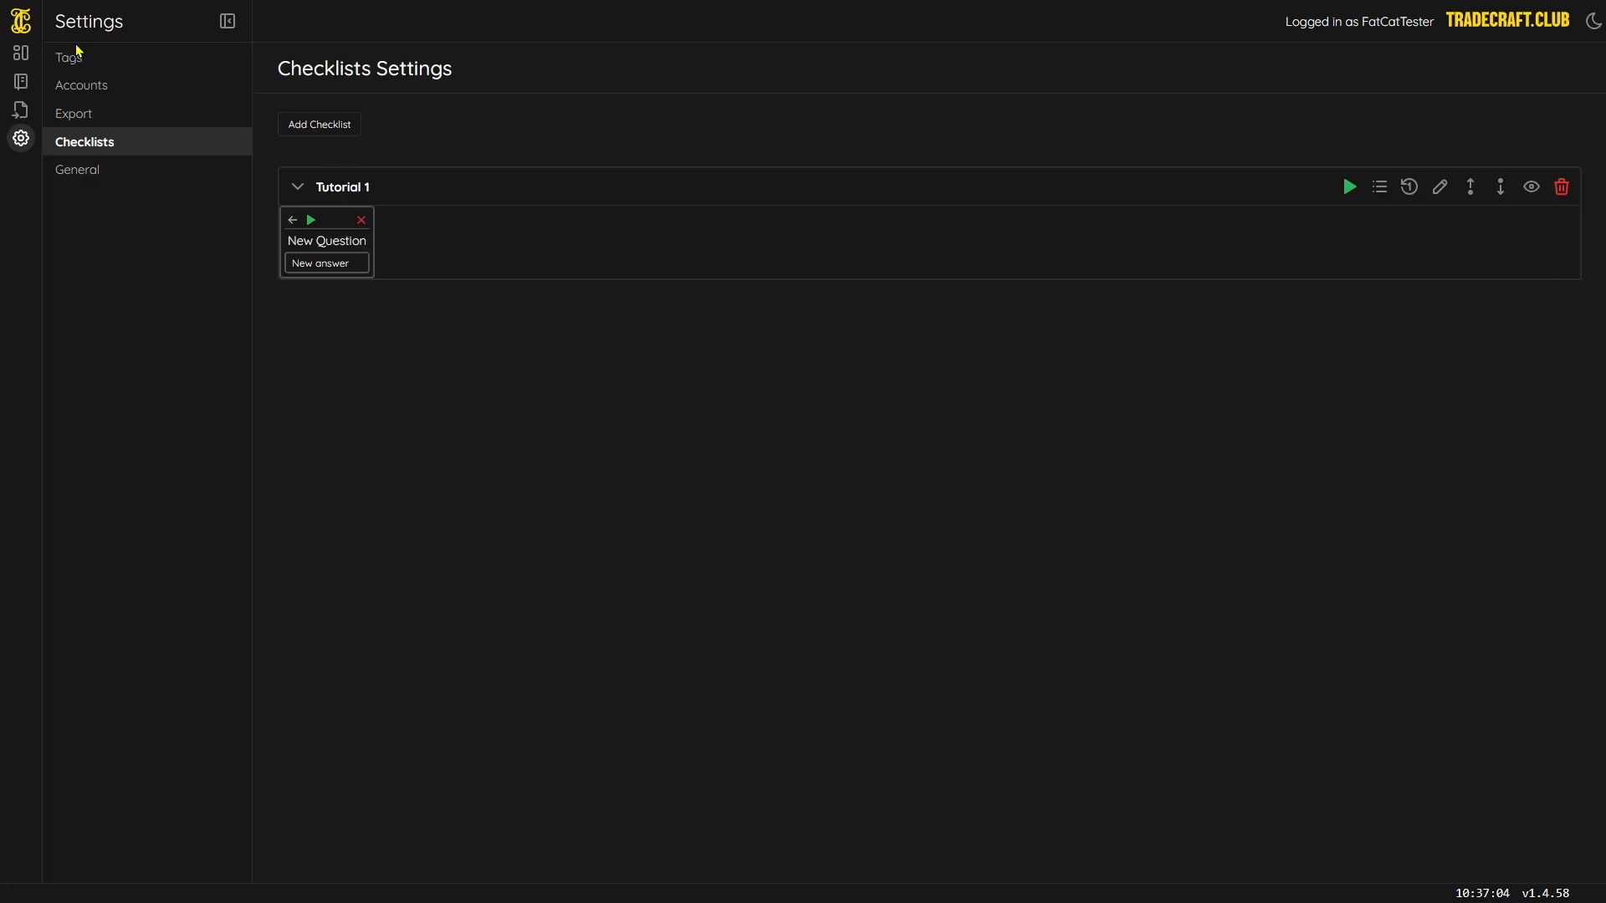
left_click(1352, 194)
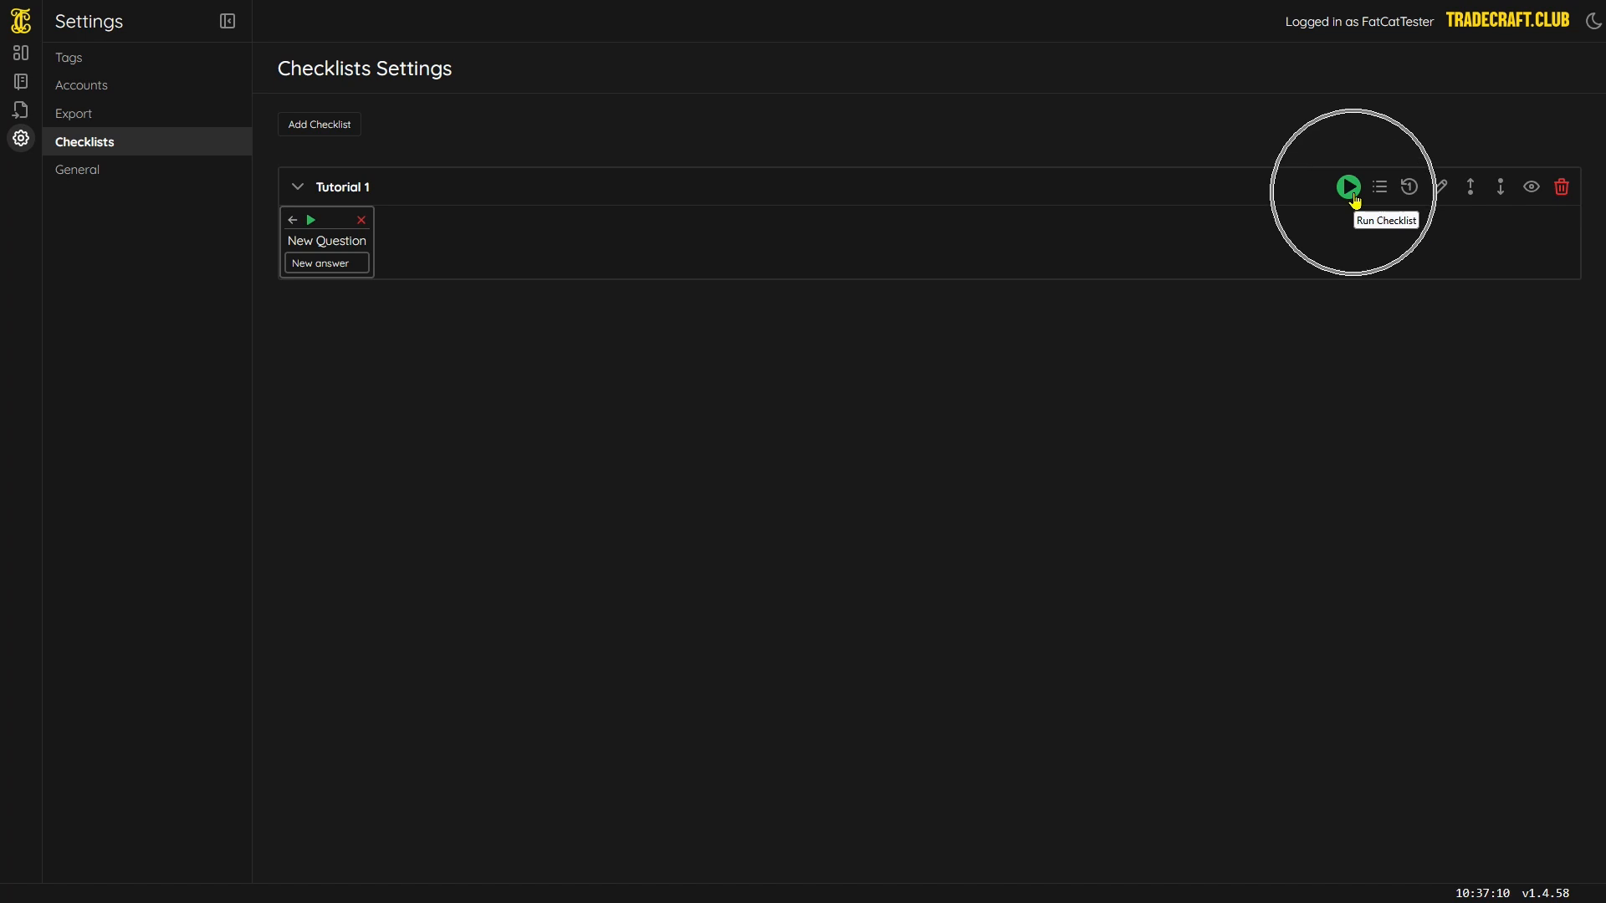
- Reopen Tutorial 1 in the editor, clear all nodes from the canvas, and undo the clearing
left_click(1440, 187)
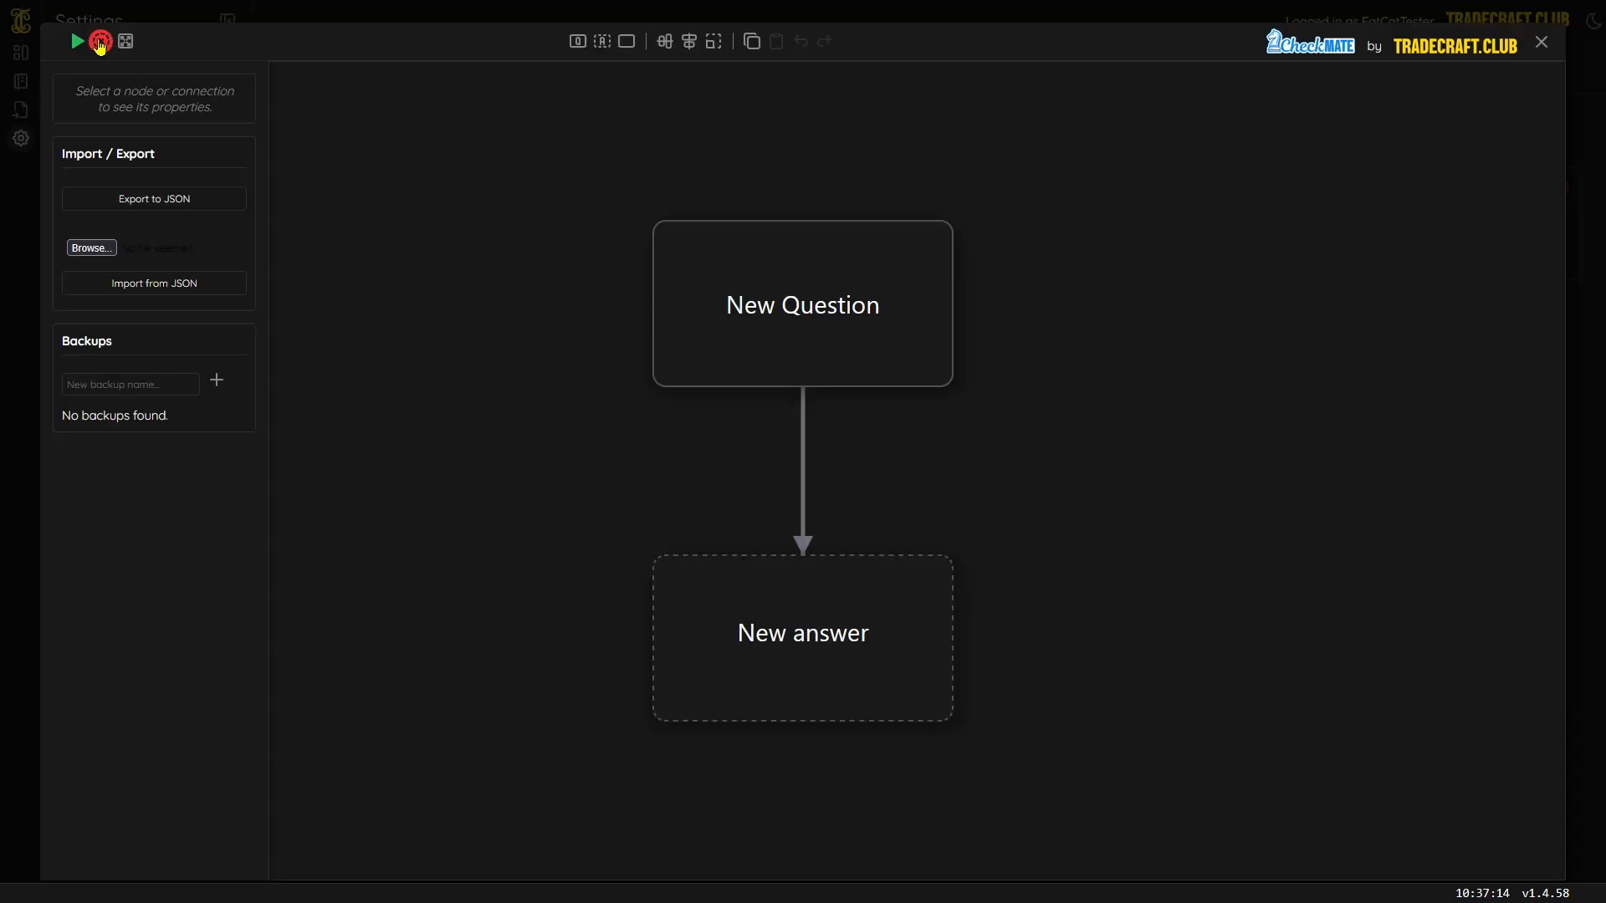
left_click(101, 42)
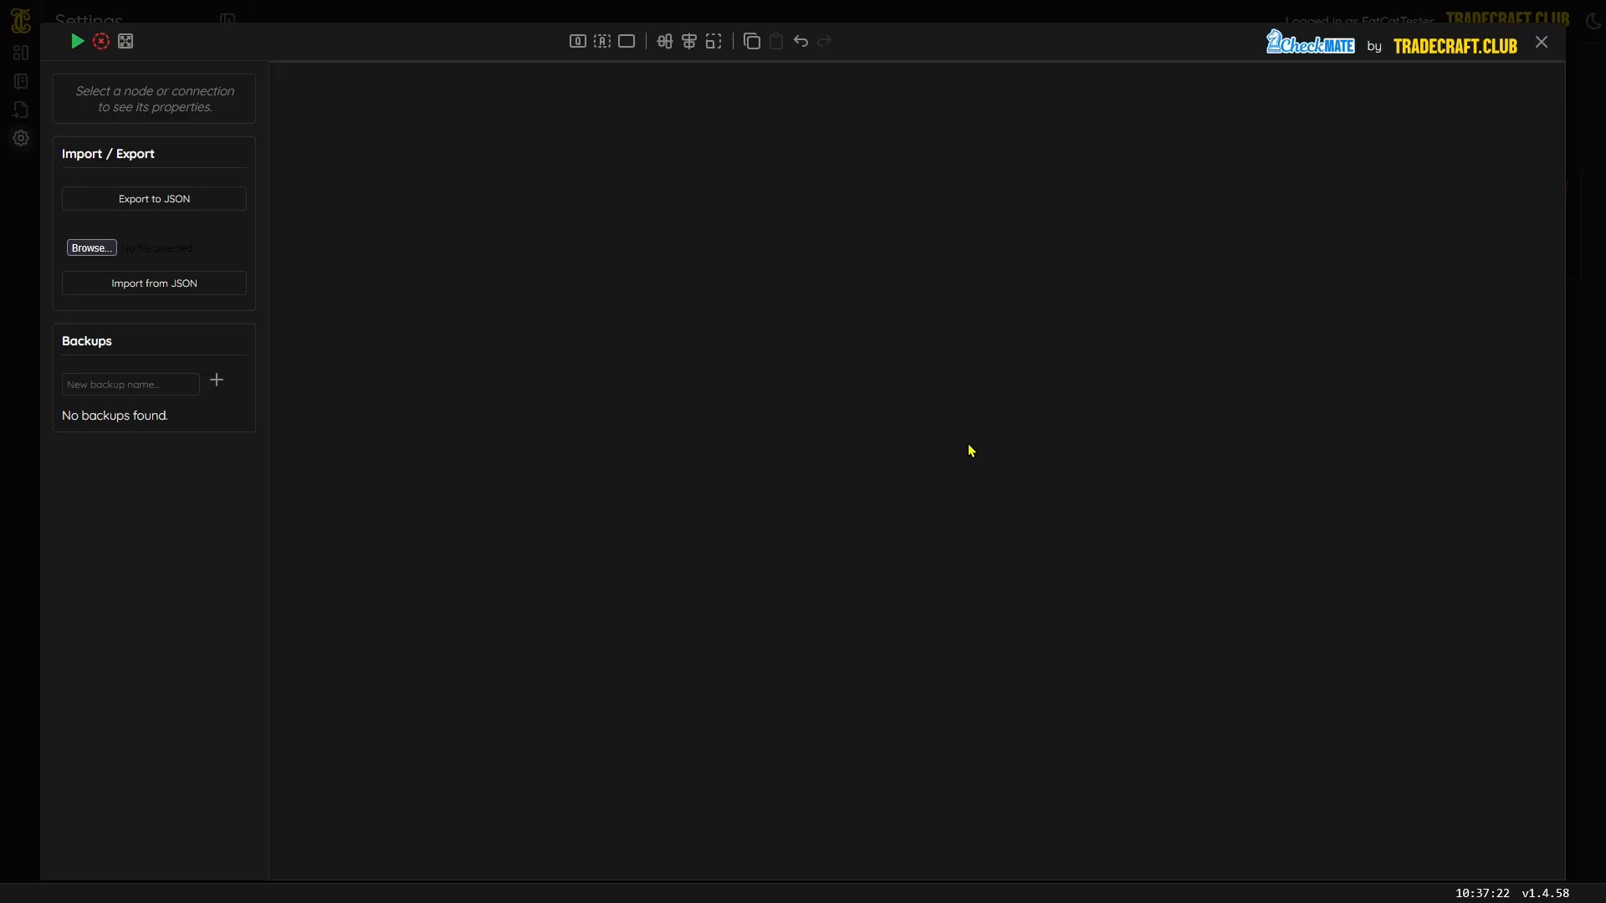
key("ctrl+z")
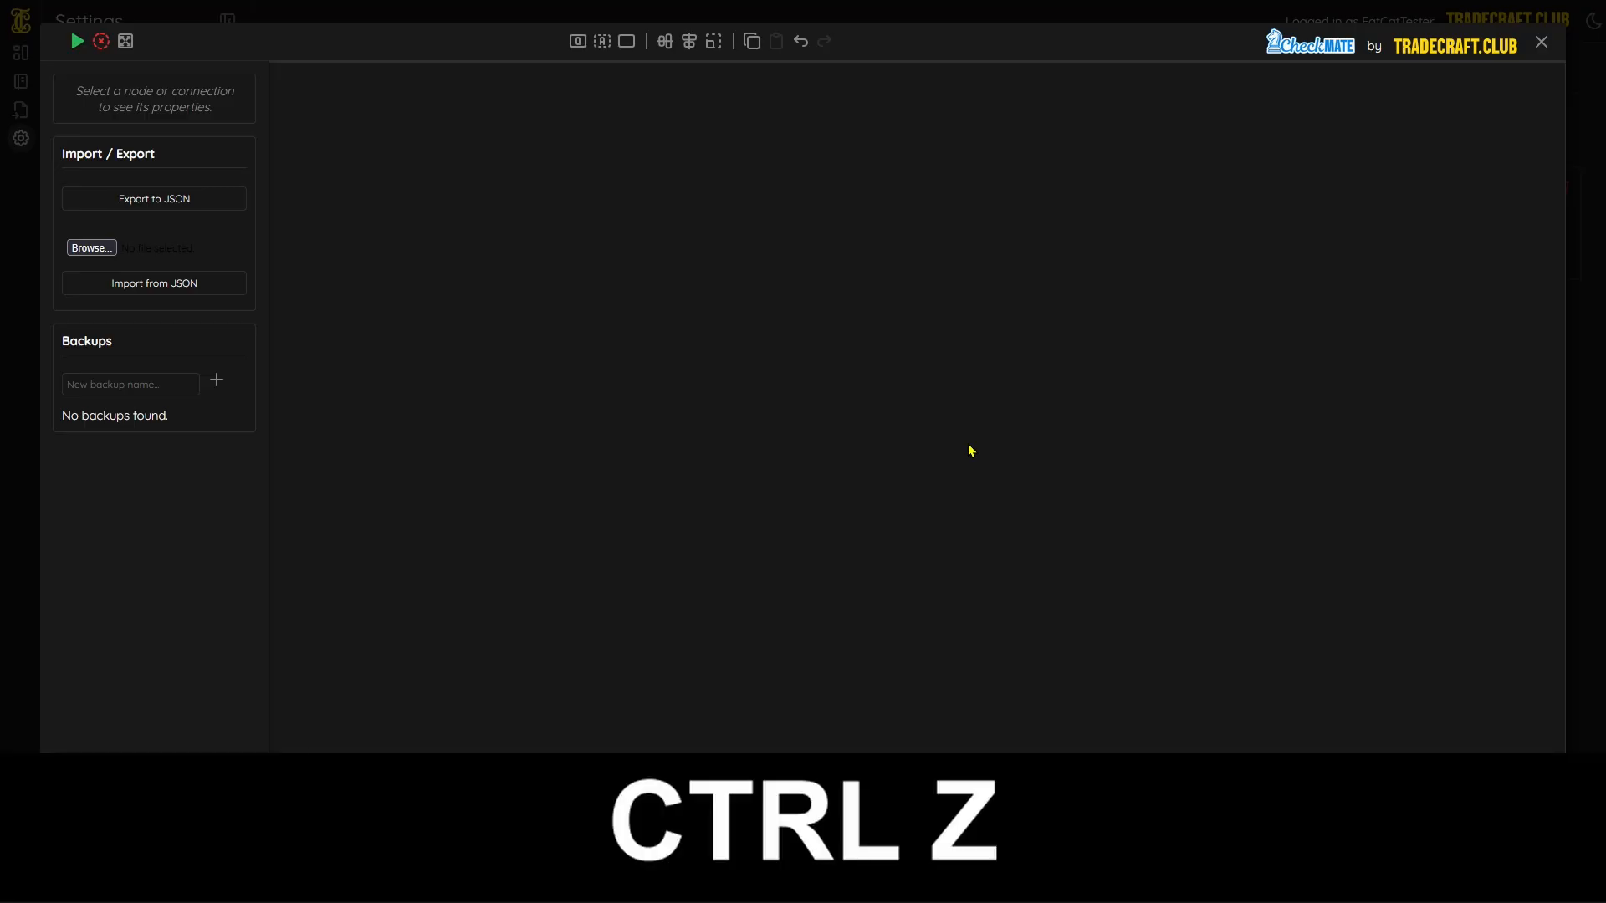
- Redo and undo the canvas clearing several times, finishing with an undo
left_click(825, 42)
left_click(799, 44)
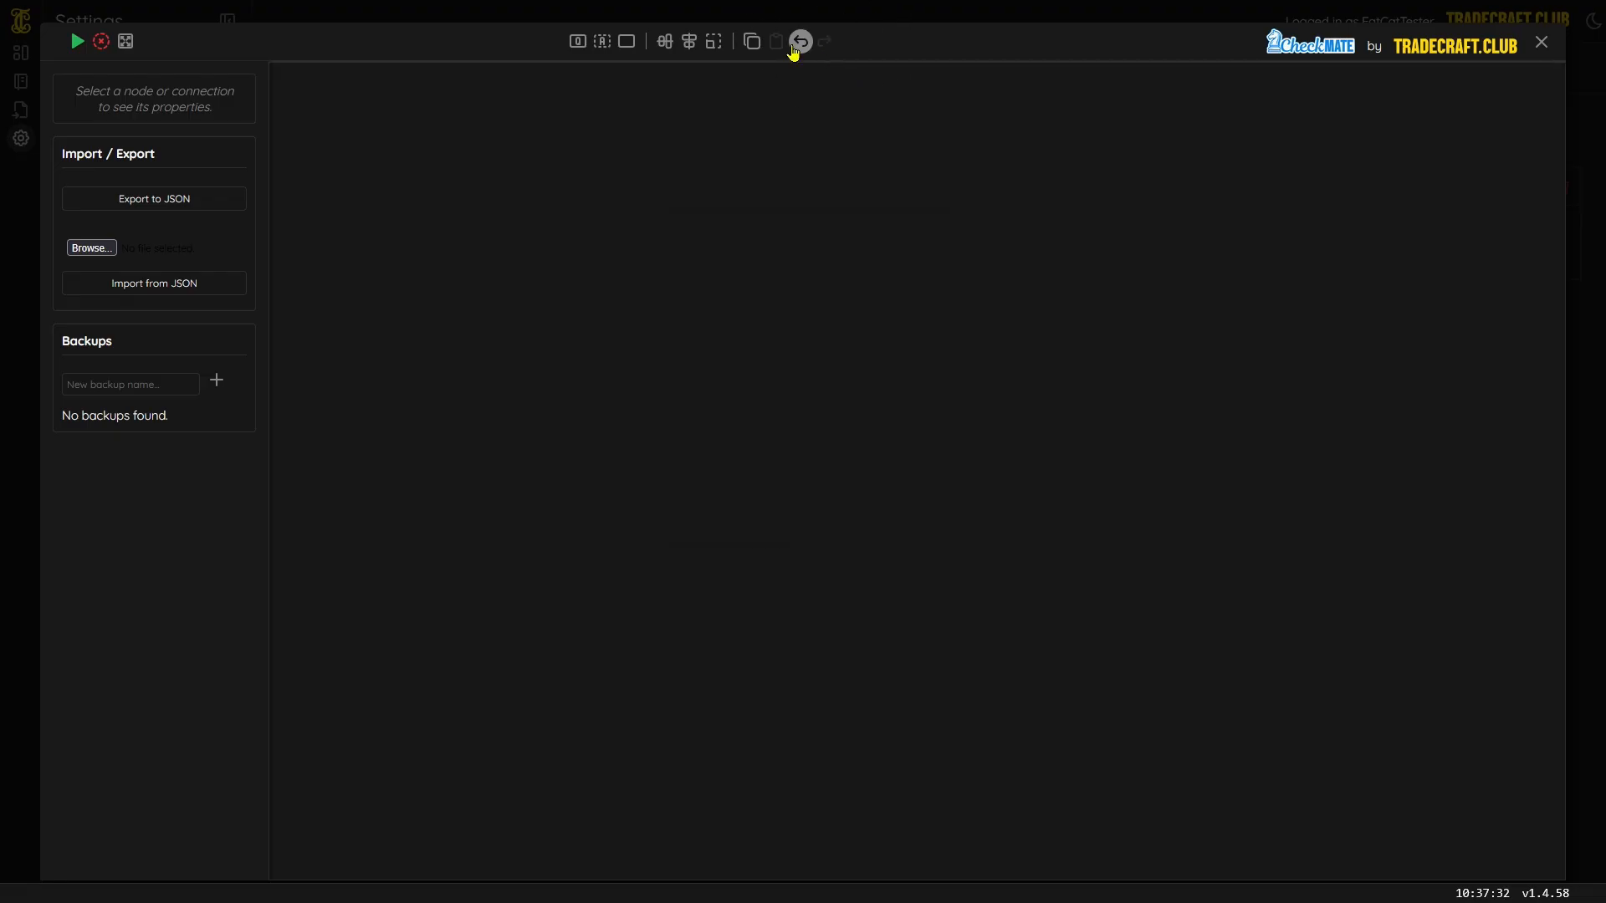
left_click(826, 42)
left_click(800, 43)
left_click(825, 43)
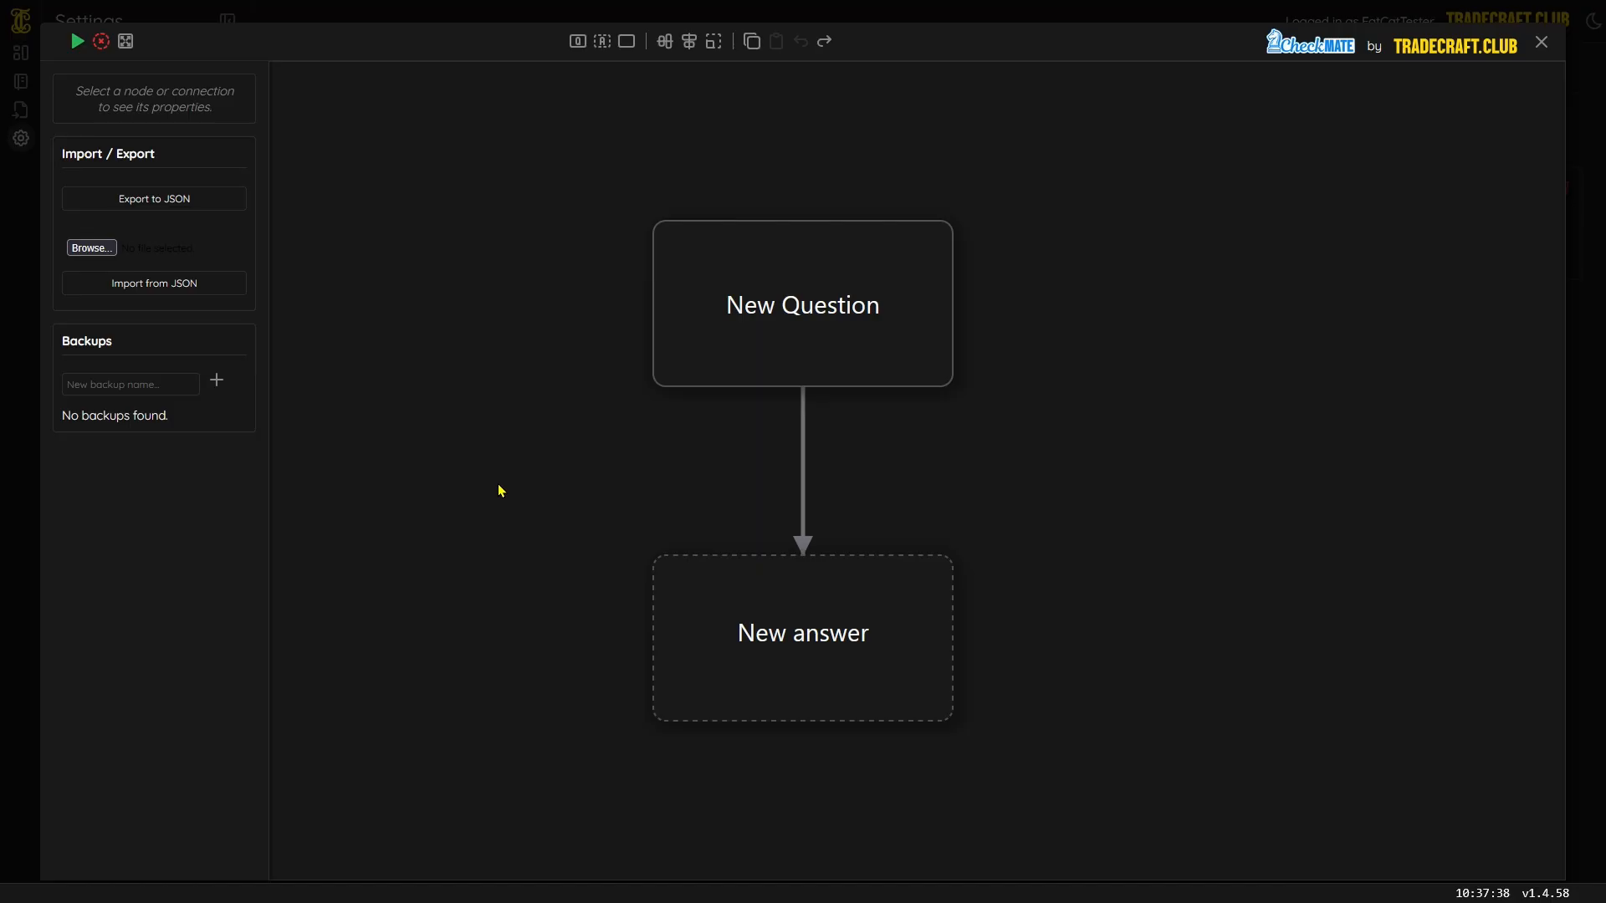
key("ctrl+shift+z")
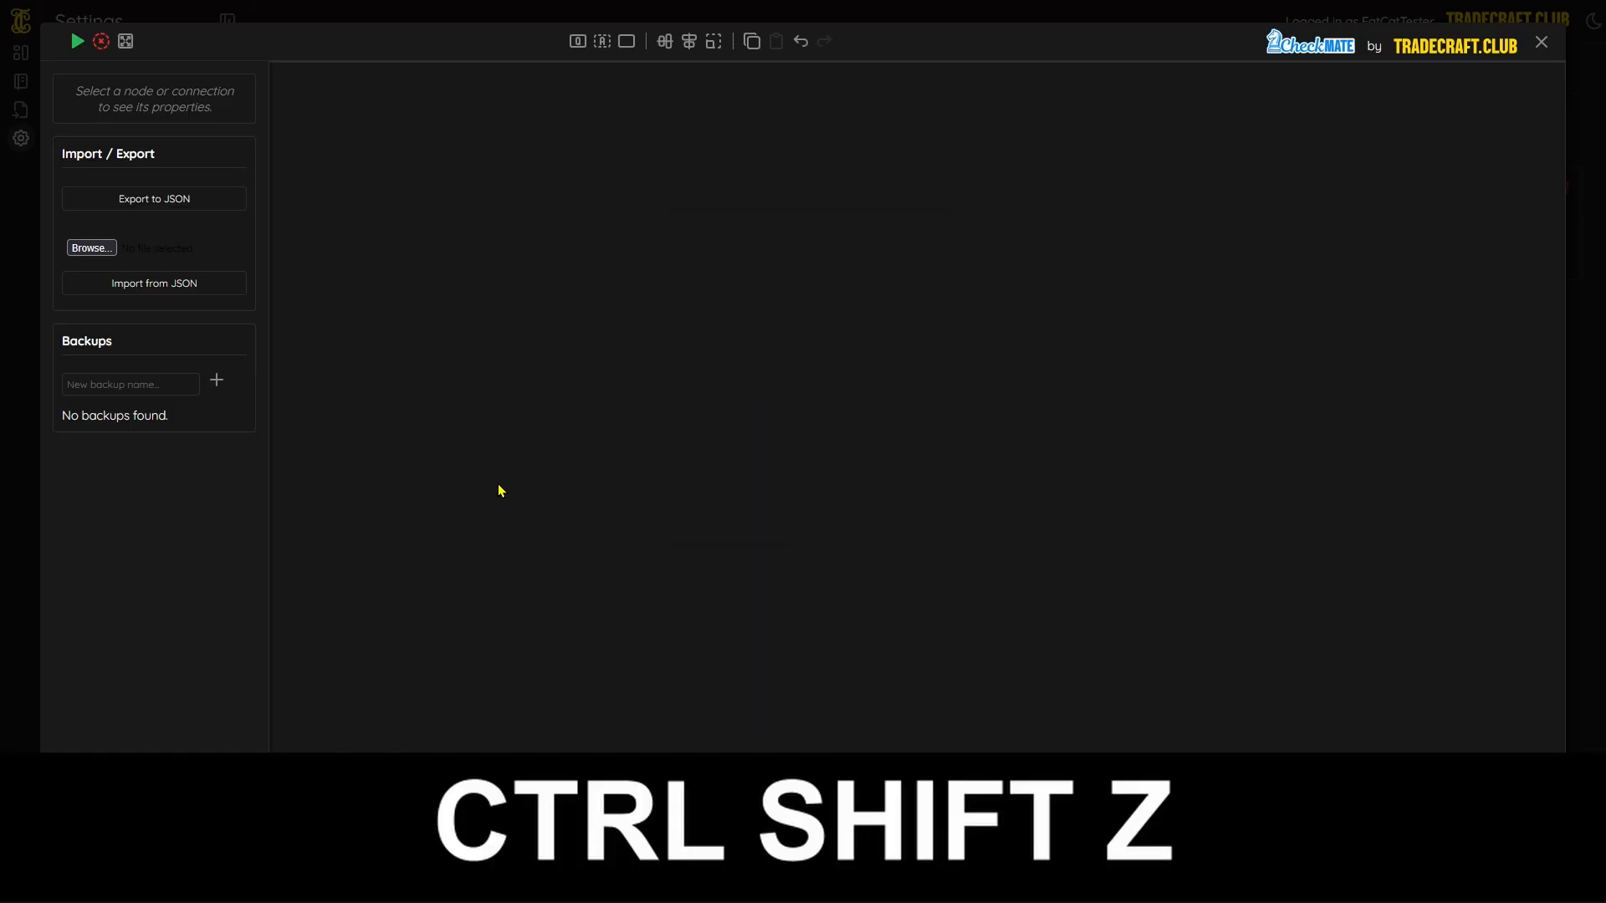
left_click(800, 43)
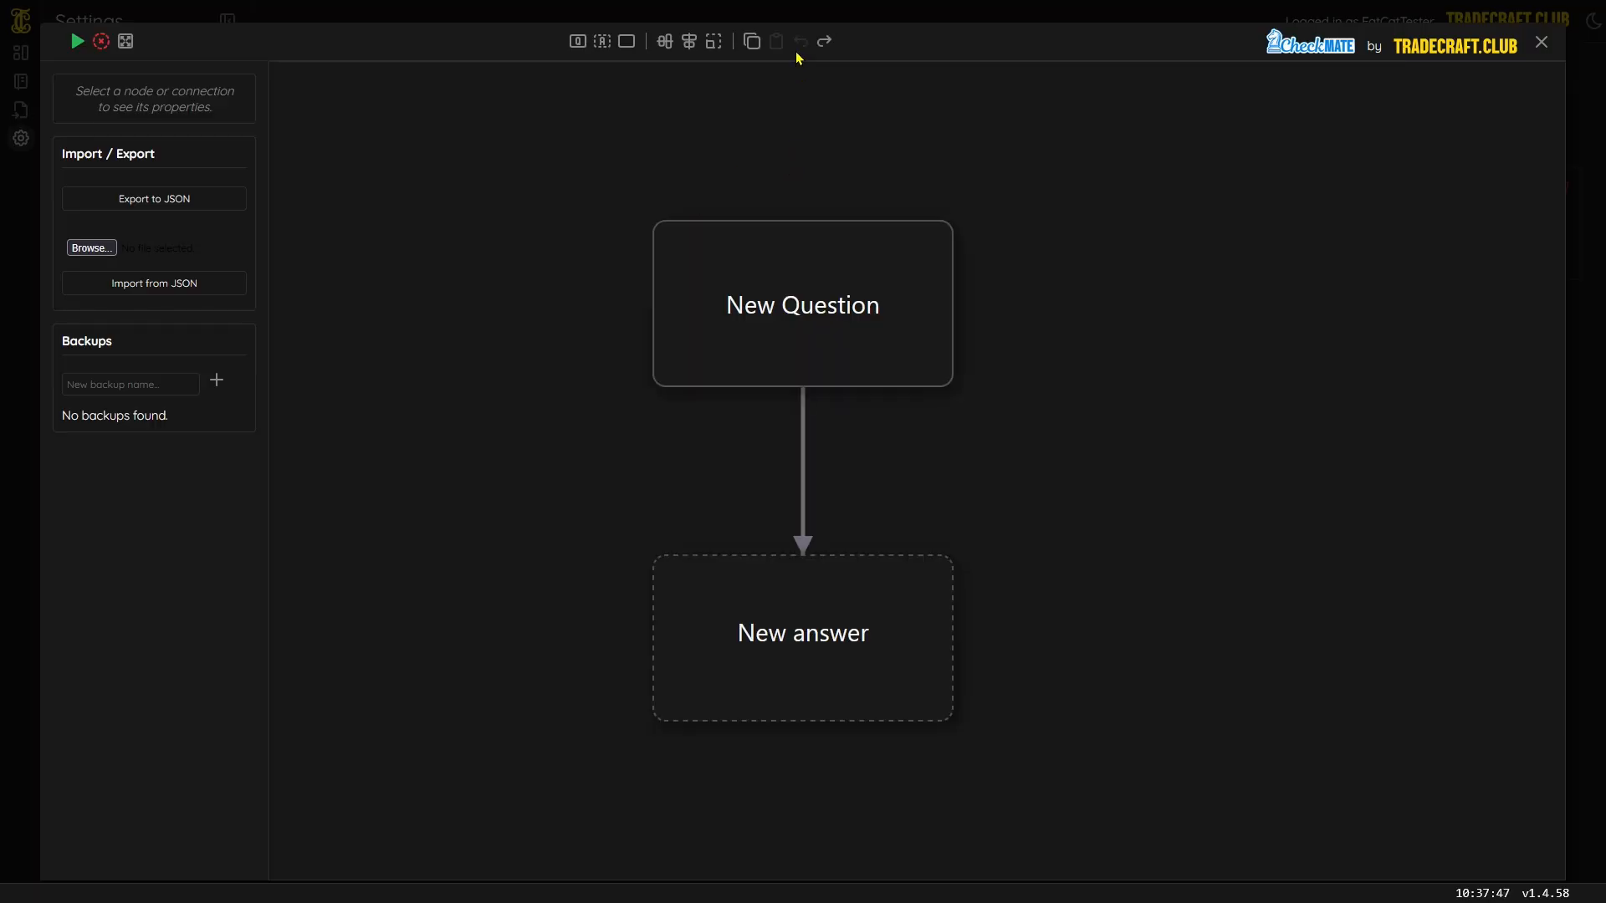
left_click(824, 45)
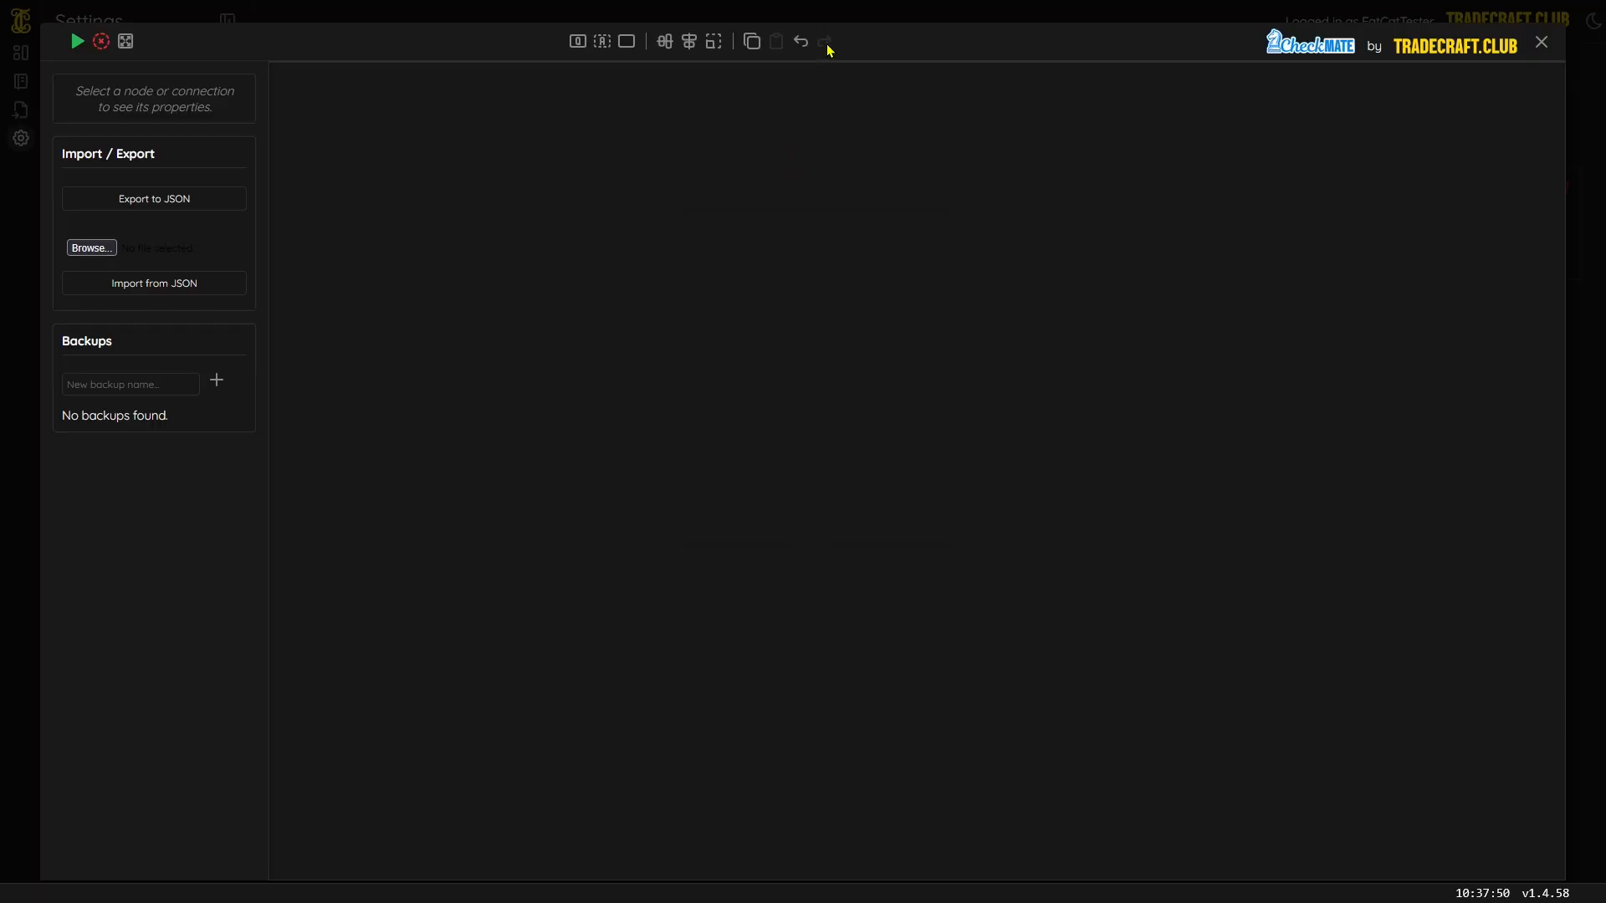
left_click(828, 49)
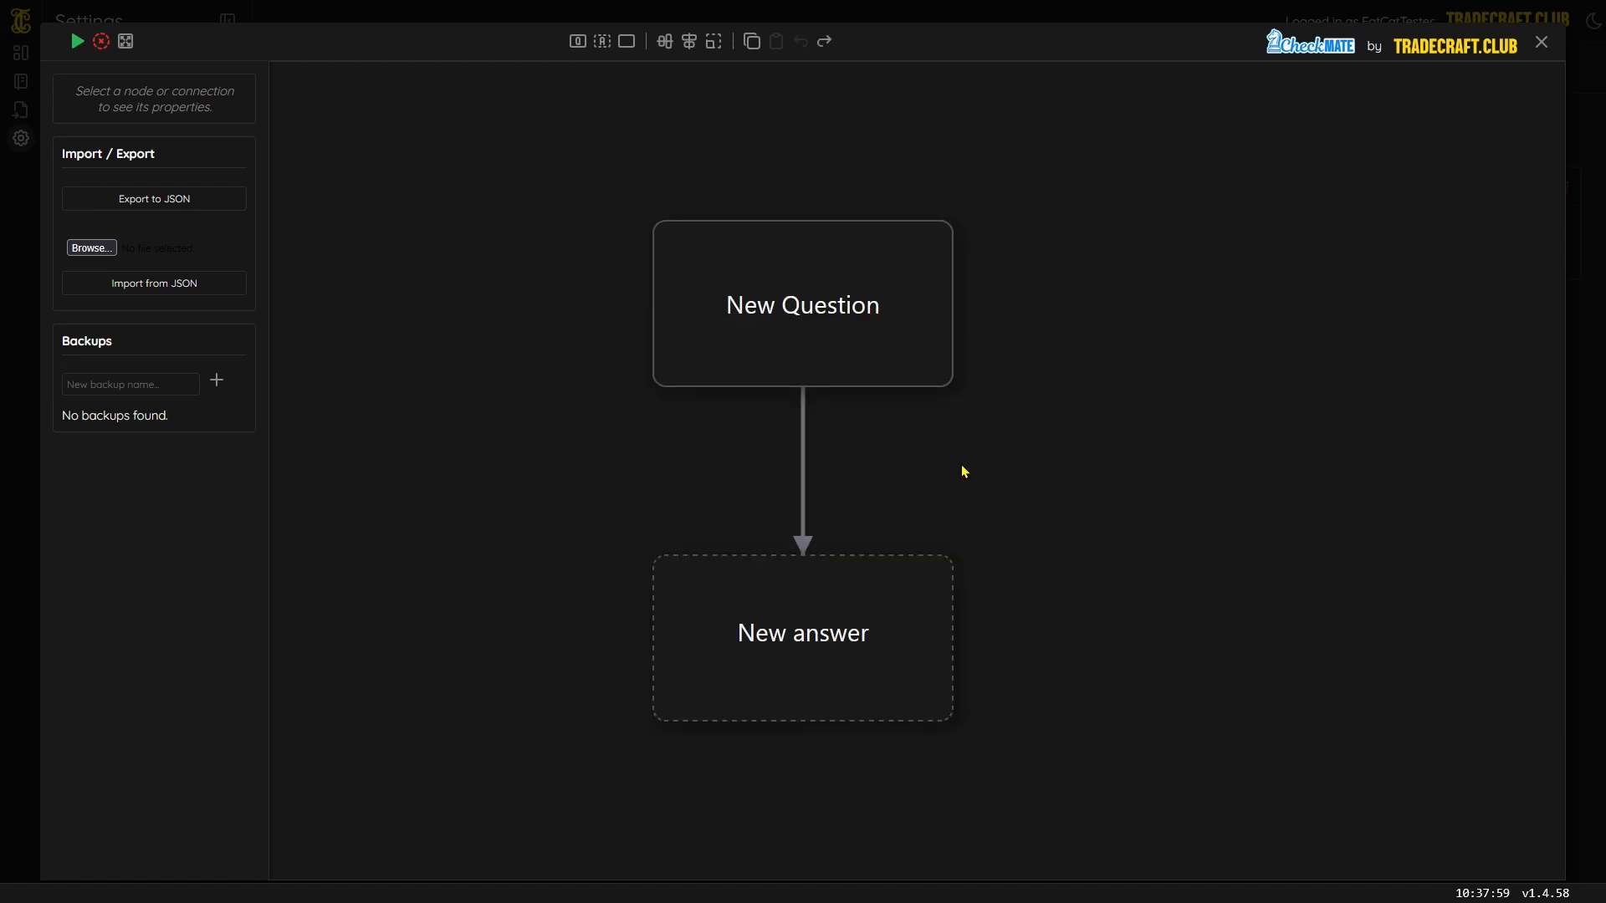
- Zoom the editor canvas in and out, pan across it, and fit the content to the screen
scroll(961, 473, "down", 3)
scroll(962, 473, "up", 5)
scroll(962, 473, "up", 3)
scroll(961, 472, "down", 10)
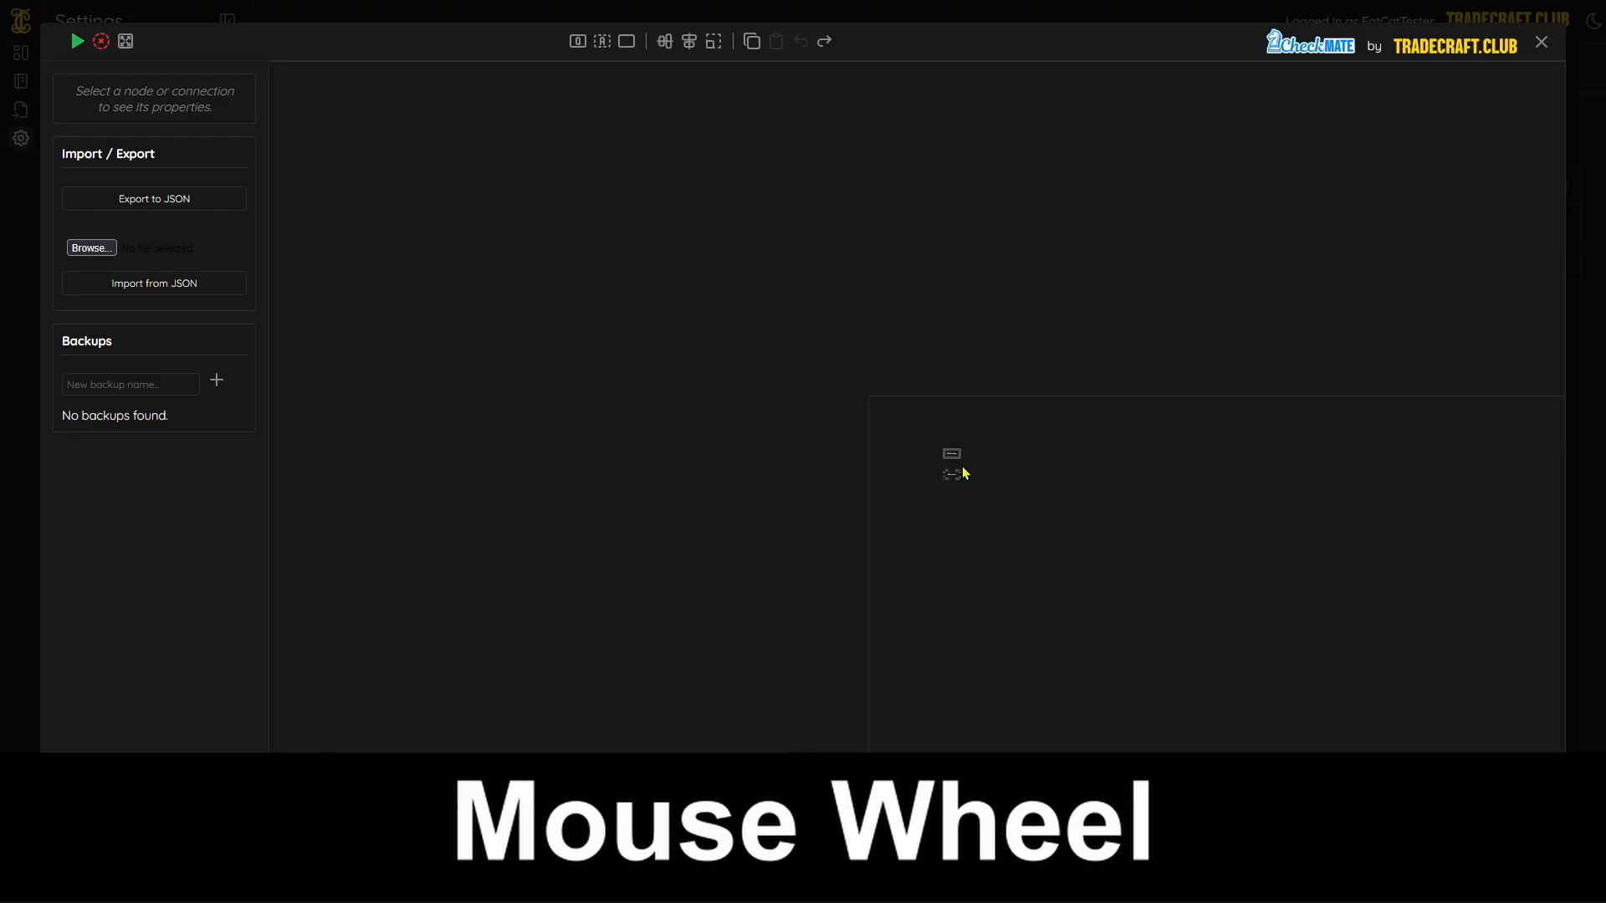
left_click_drag(1312, 628, 815, 381)
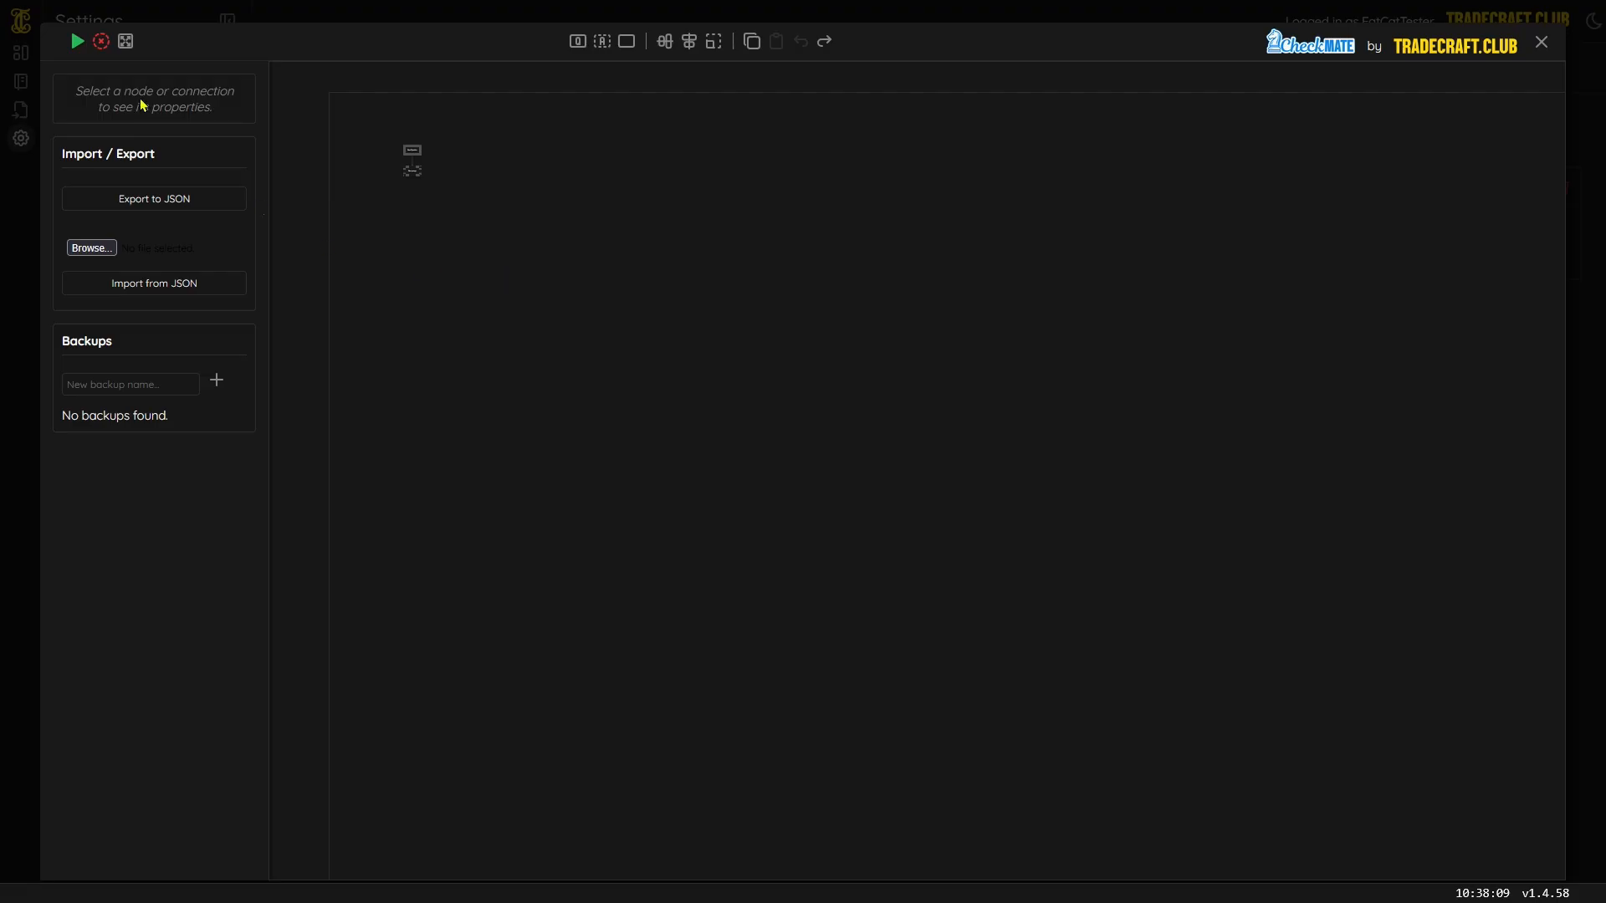
key("ctrl")
key("ctrl")
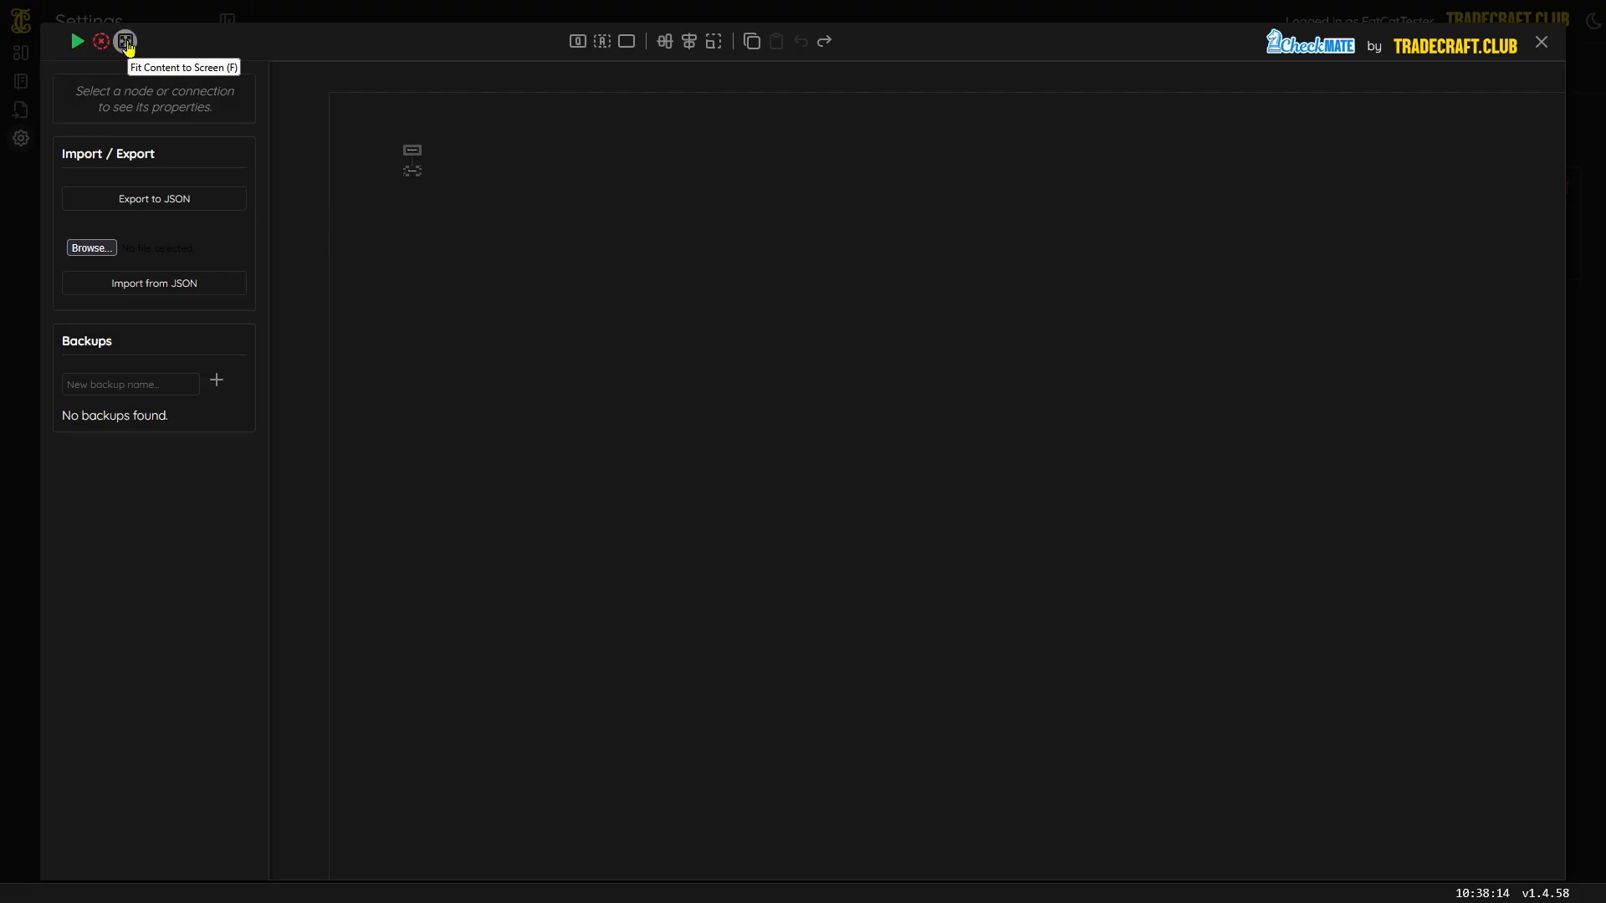
left_click(126, 44)
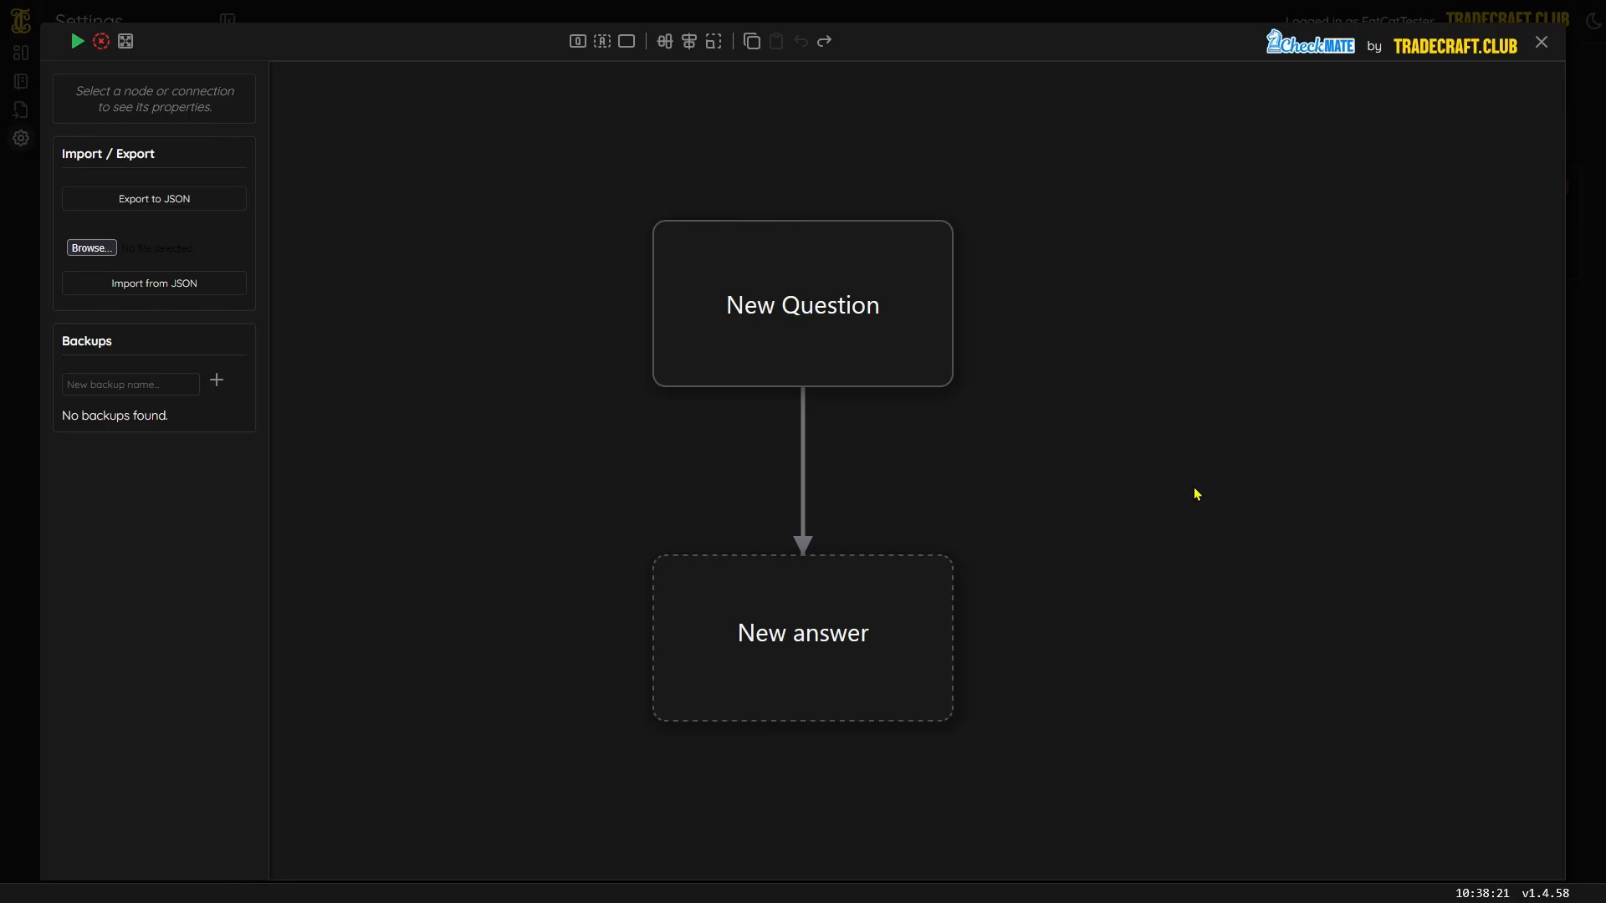
- Pan the canvas until the nodes are out of view, fit the content to the screen, and pan again
left_click_drag(1430, 662, 601, 107)
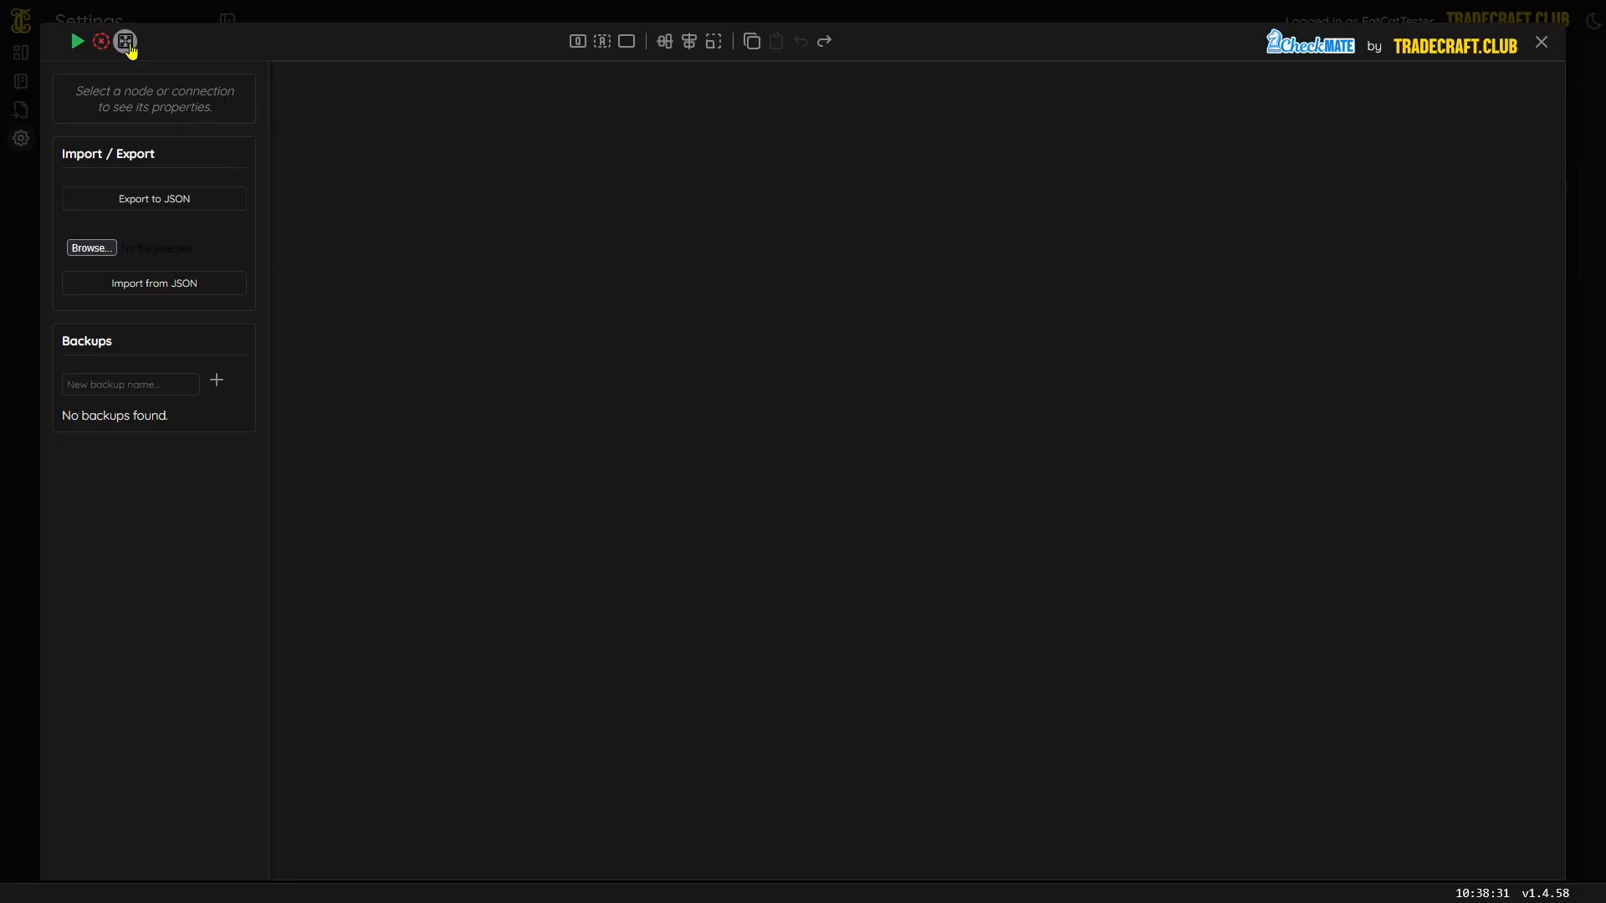
key("f")
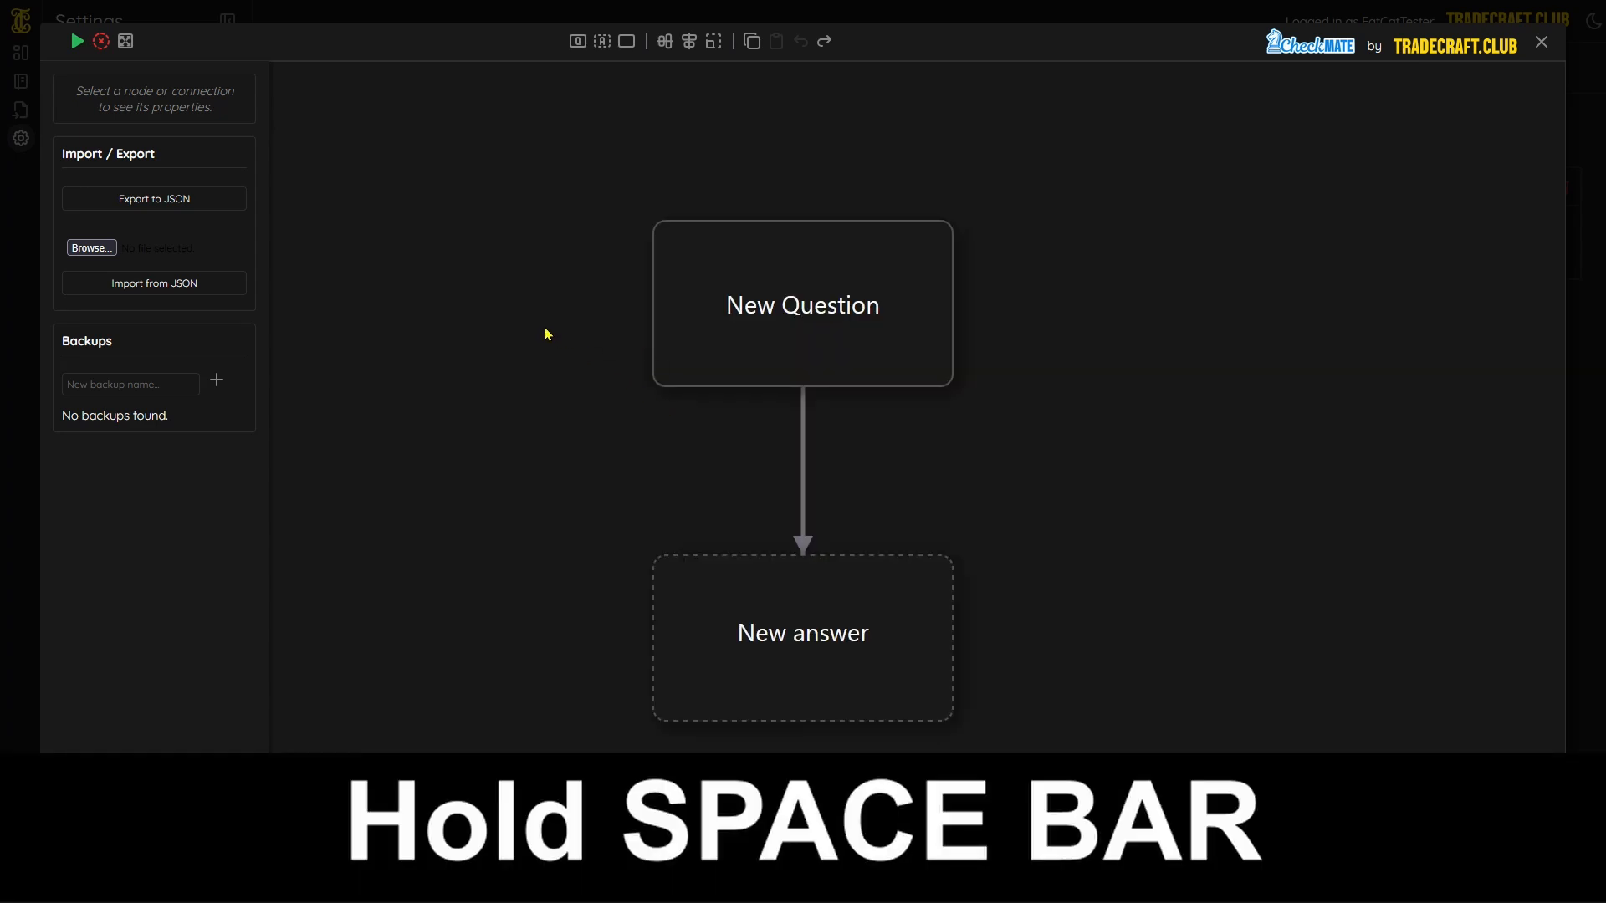
left_click_drag(548, 455, 1177, 390)
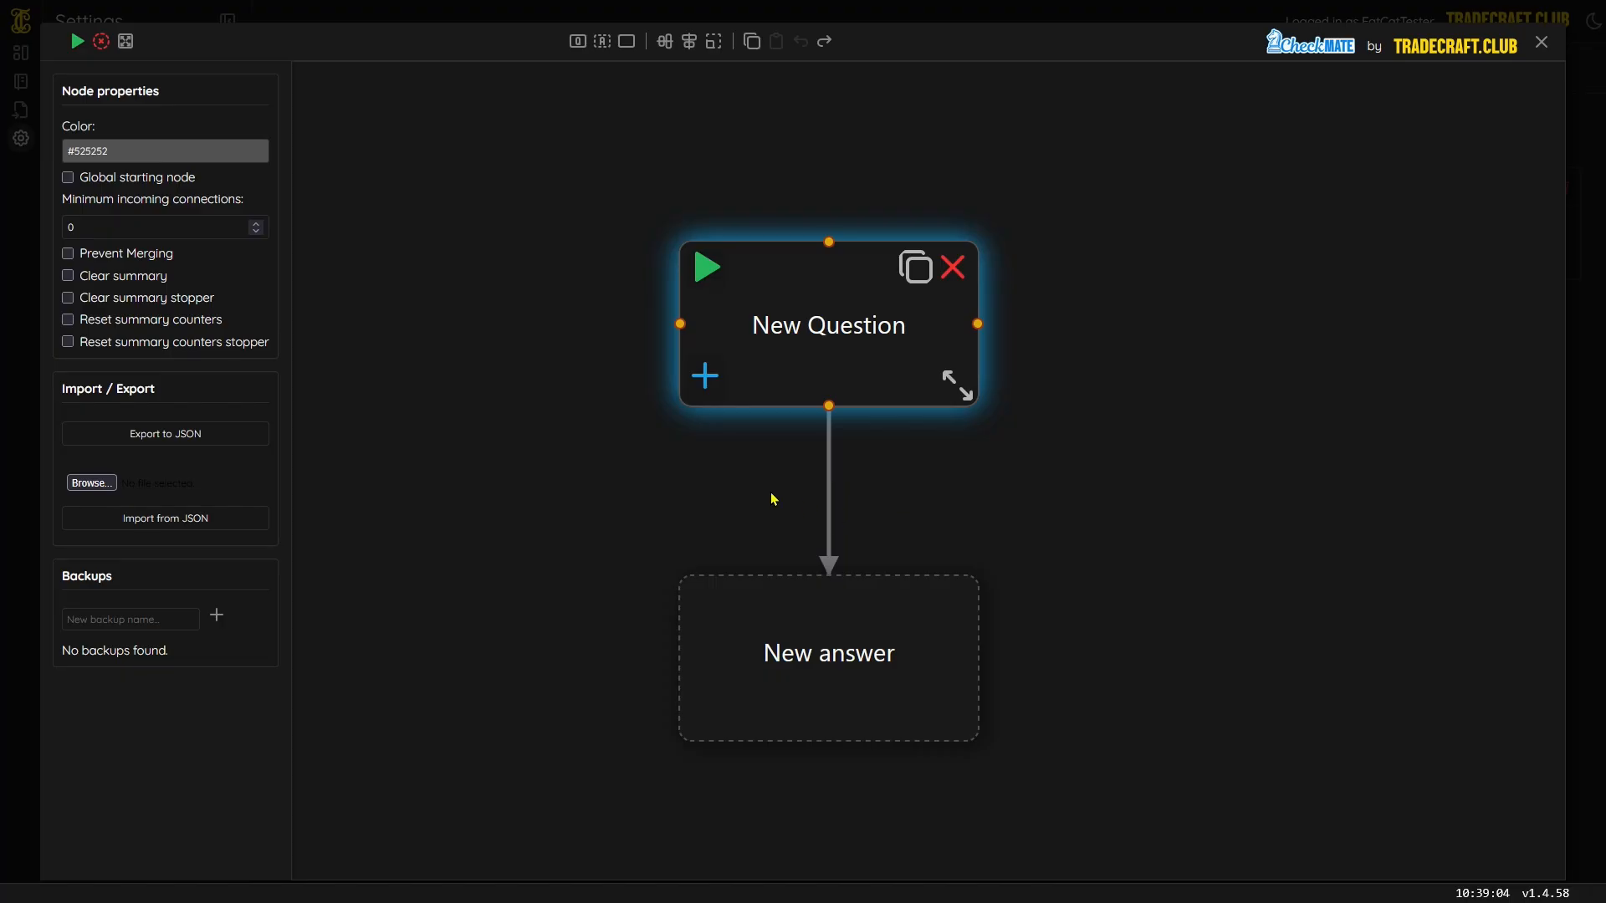
- Select the question and answer nodes together and move them as one group upward on the canvas
mouse_move(878, 398)
left_mouse_down()
mouse_move(818, 399)
mouse_move(972, 403)
mouse_move(706, 306)
mouse_move(942, 348)
mouse_move(670, 427)
mouse_move(939, 308)
mouse_move(766, 339)
mouse_move(836, 416)
mouse_move(886, 394)
mouse_move(863, 389)
left_mouse_up()
left_click(566, 452)
left_click_drag(479, 128, 1183, 798)
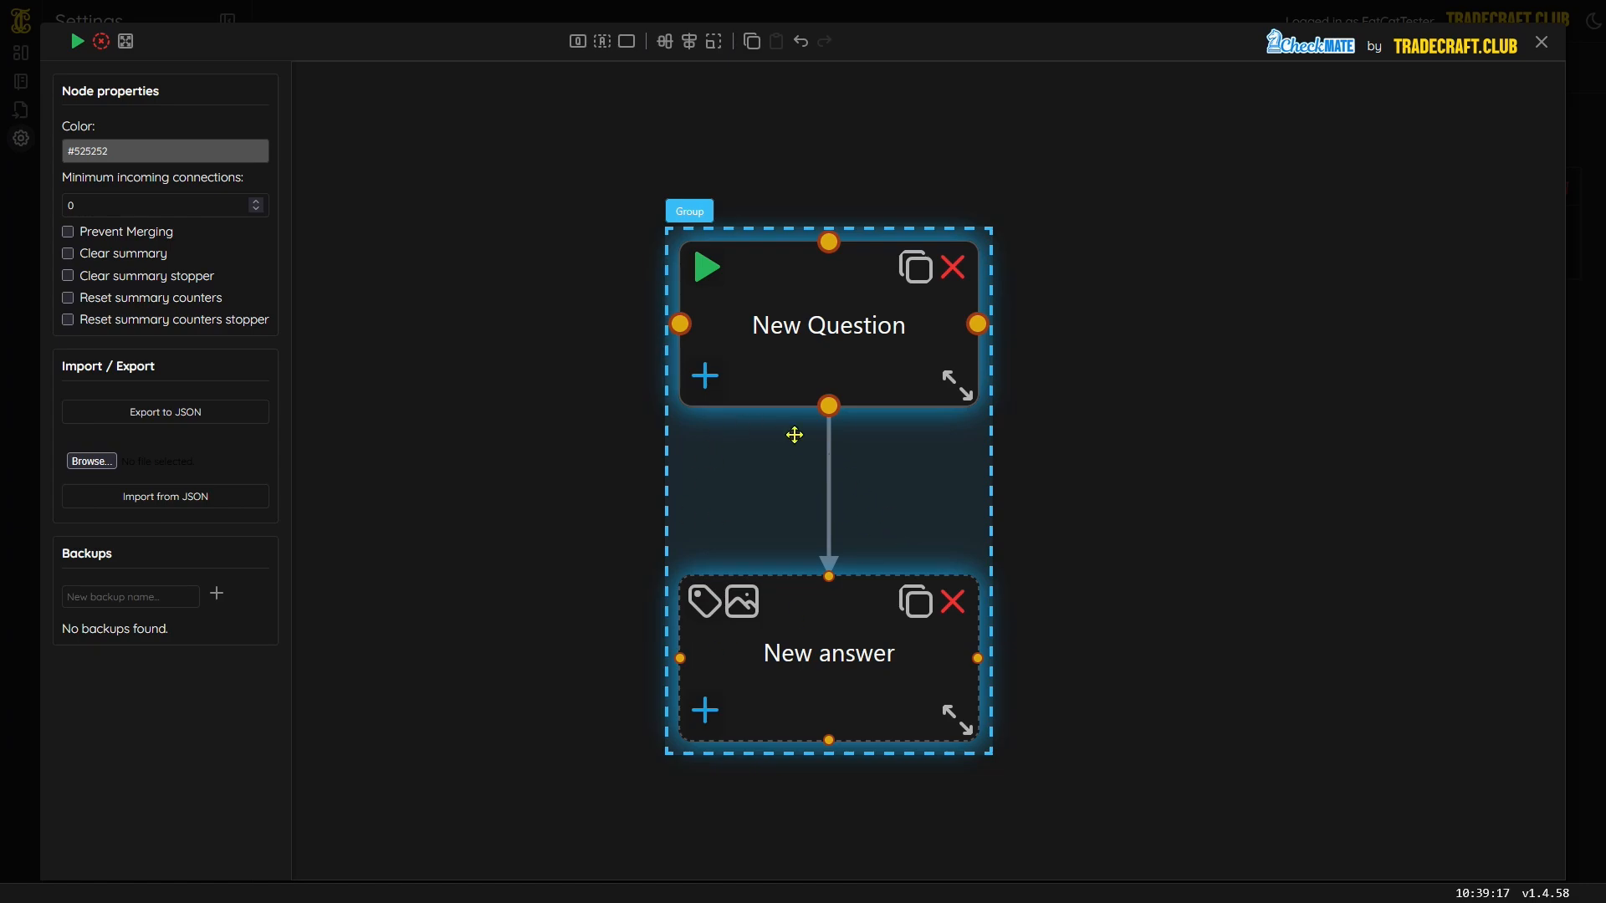
left_click_drag(882, 506, 926, 411)
left_click_drag(903, 644, 845, 674)
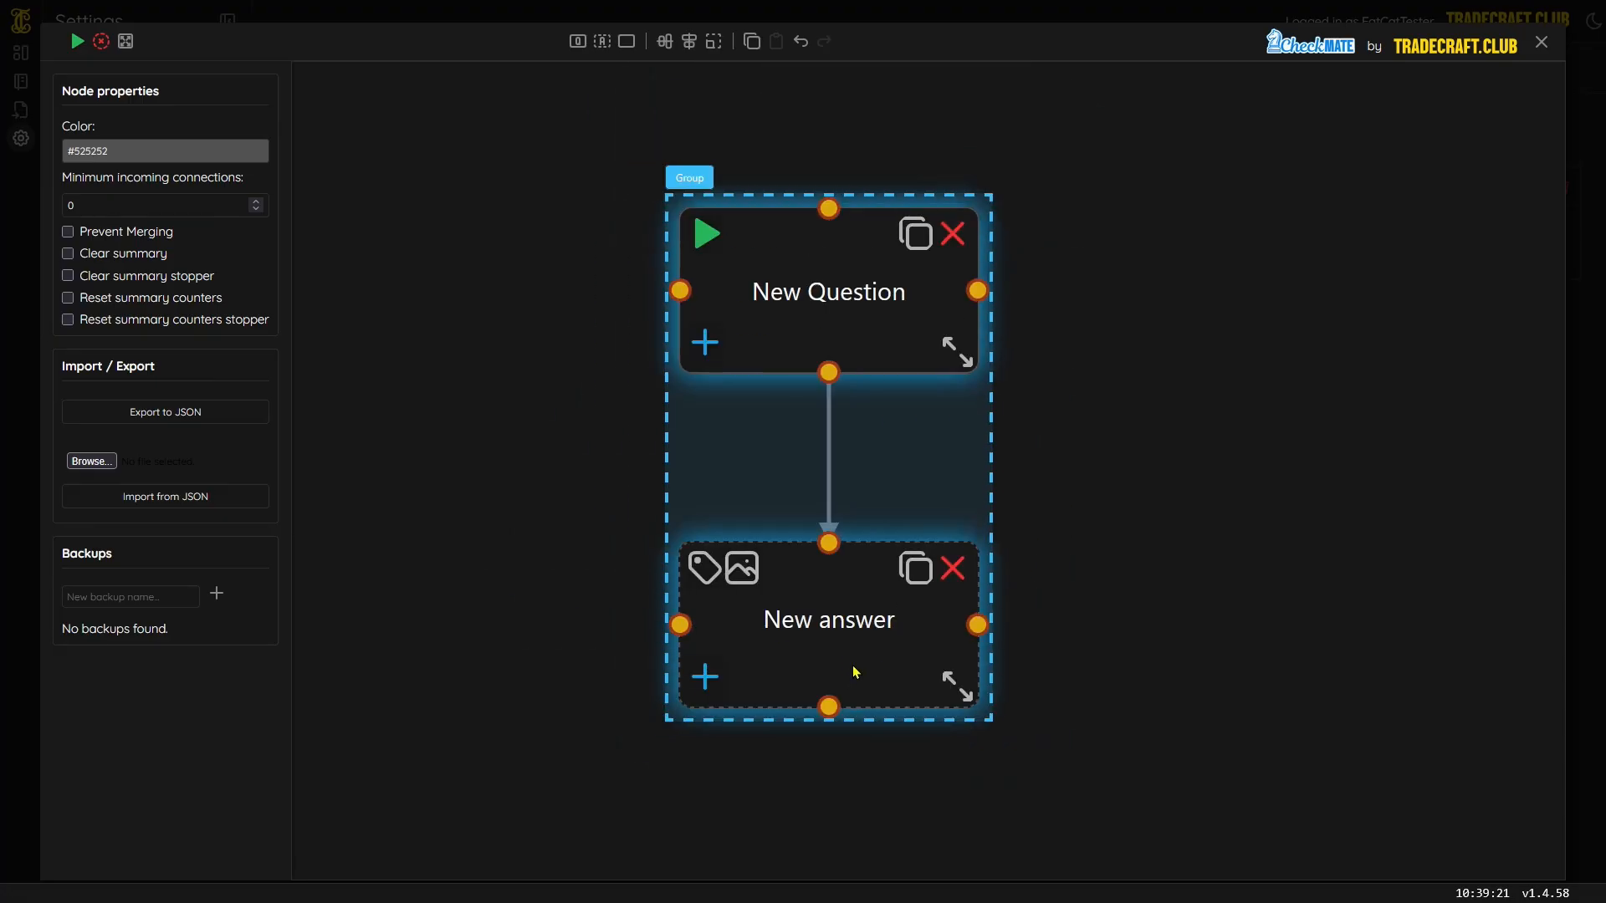
left_click(599, 483)
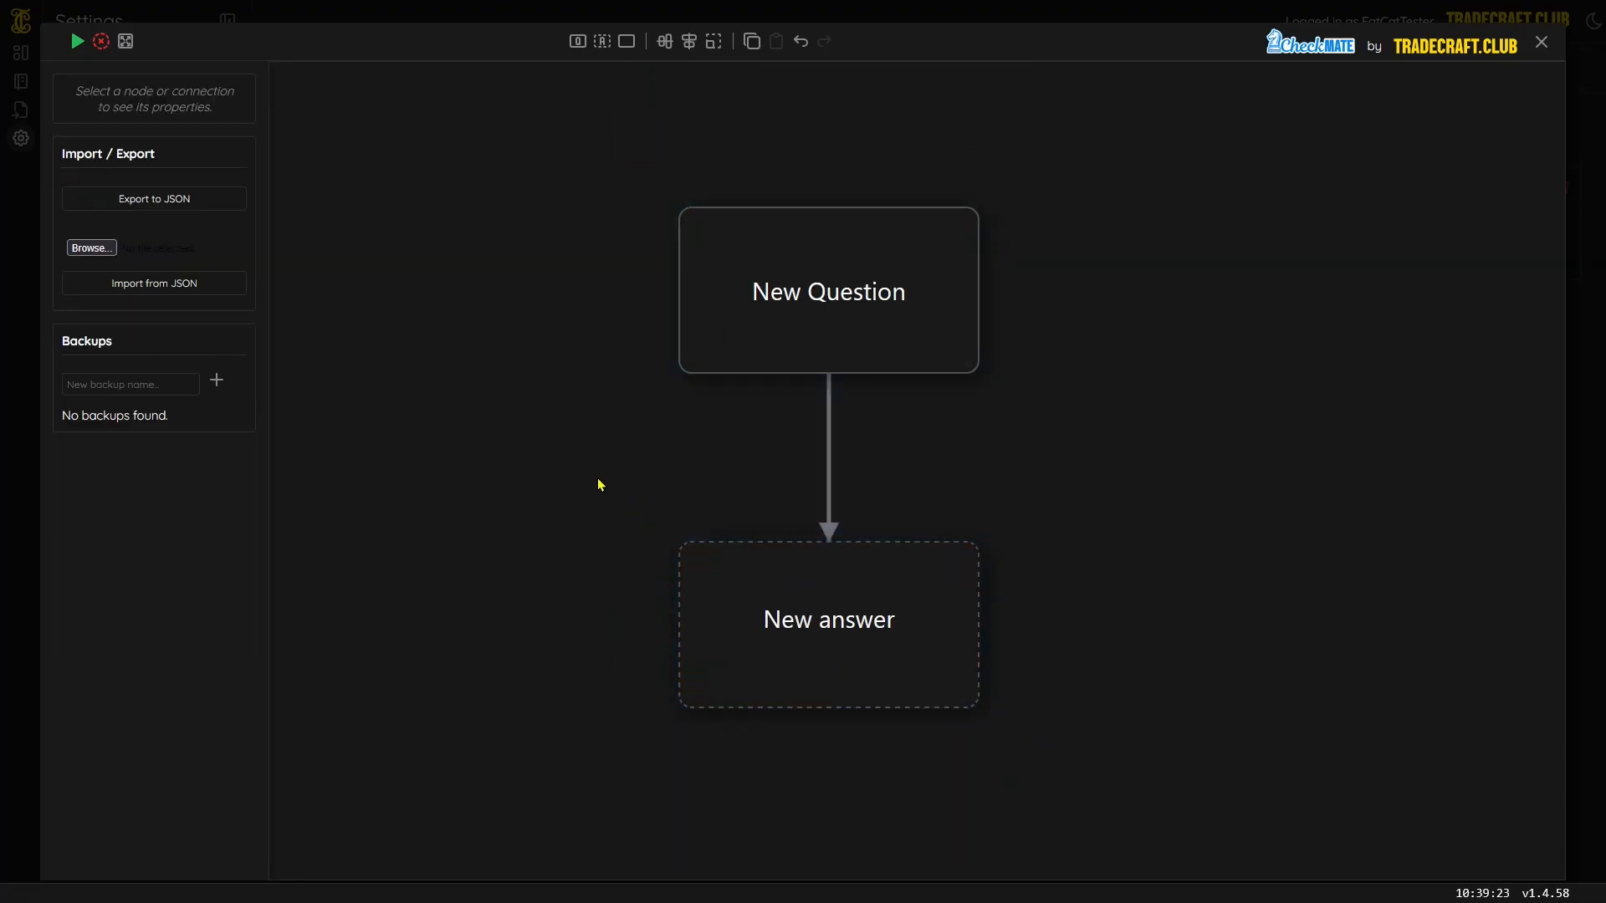
- Add a question node and place it to the right of the existing question, level with it
left_click(578, 44)
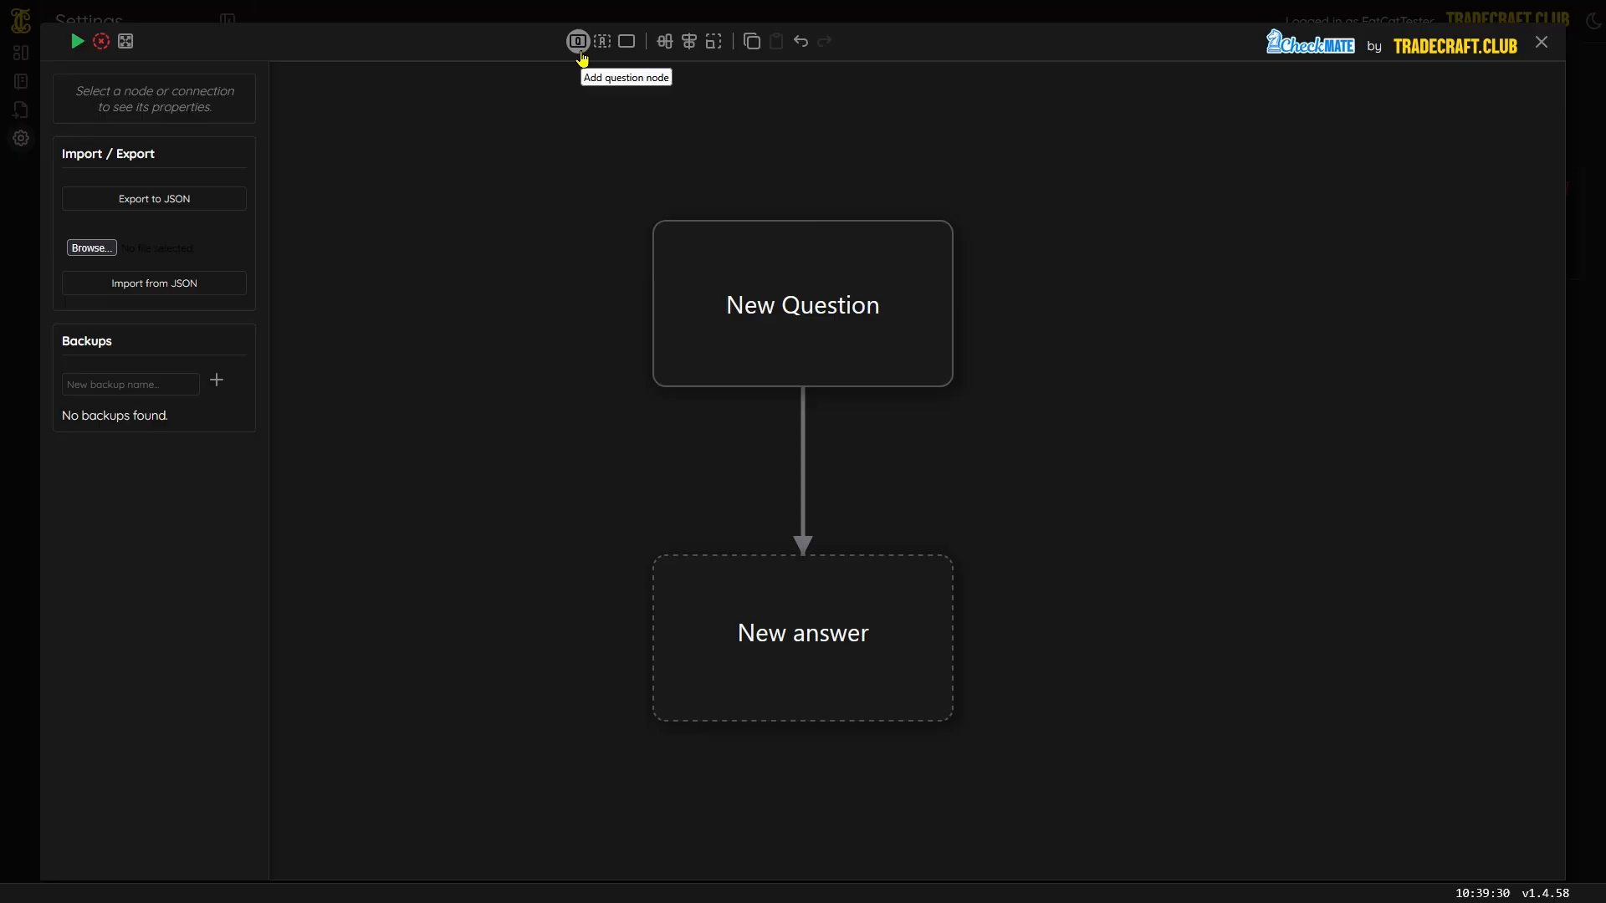
left_click(578, 44)
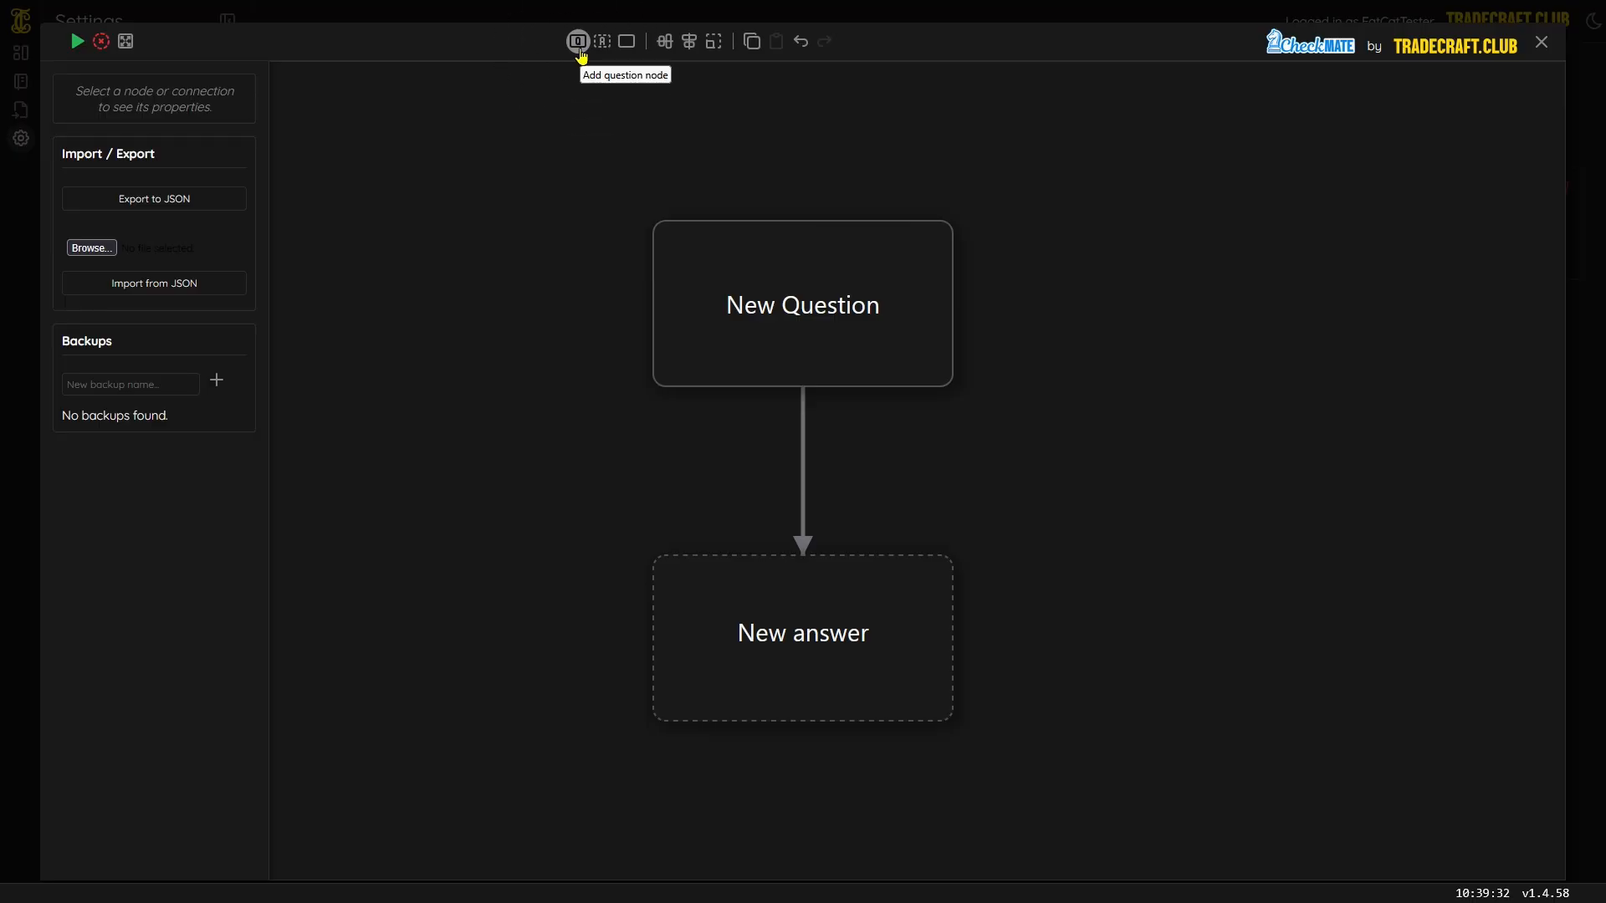
left_click(578, 46)
left_click_drag(845, 532, 1171, 368)
left_click(1169, 415)
- Add an answer node and place it directly below the second question, level with the existing answer
left_click(602, 43)
left_click(601, 43)
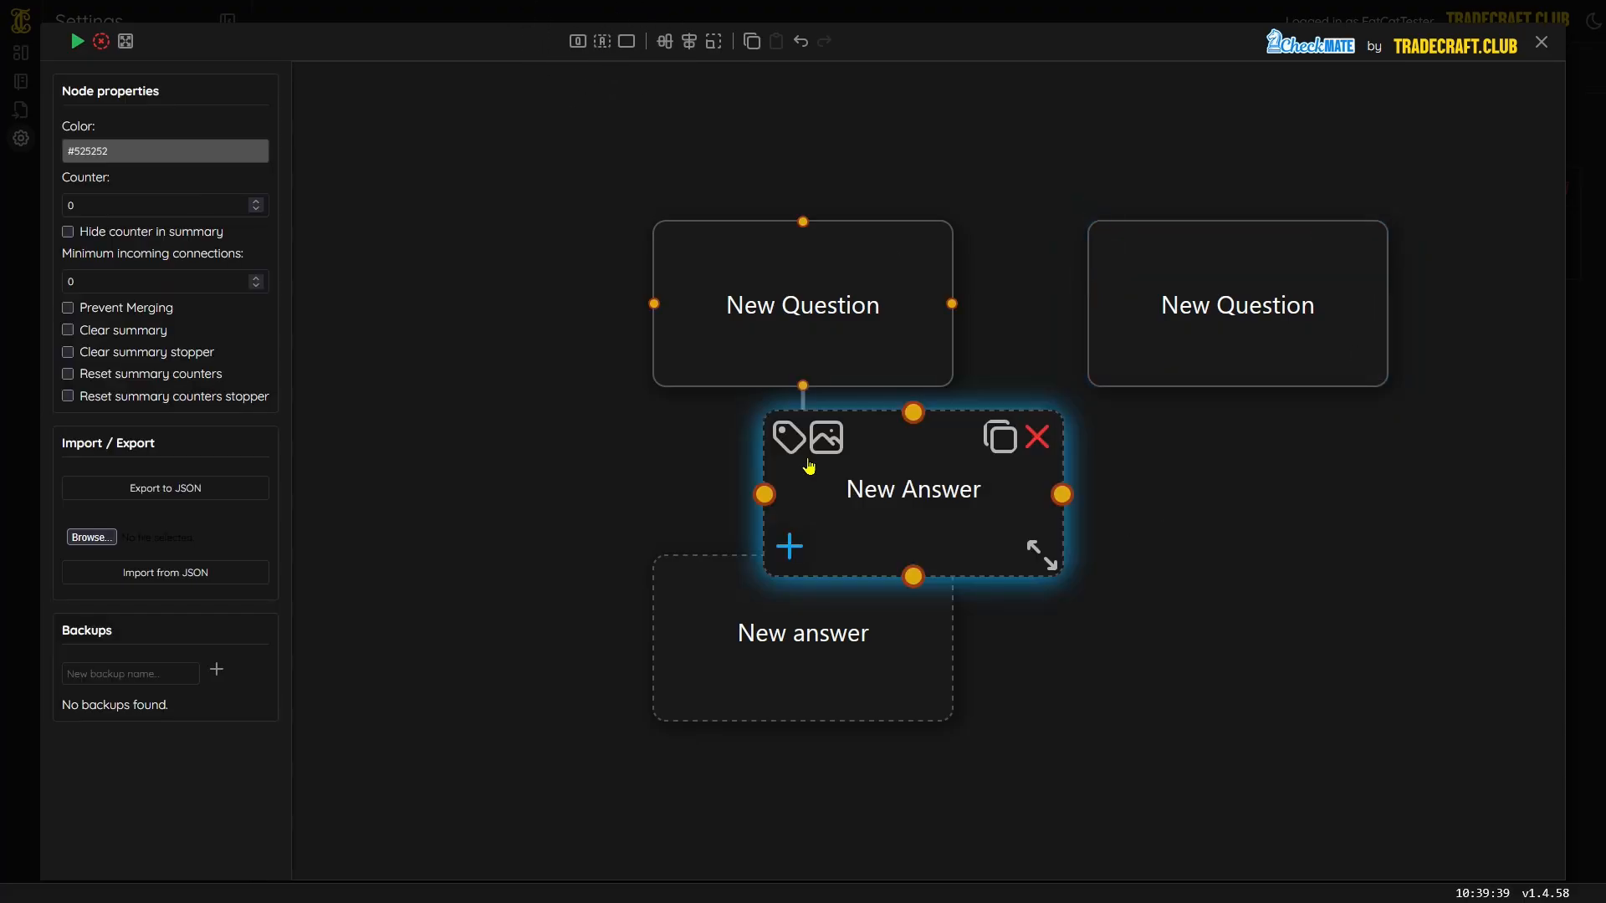
left_click_drag(821, 530, 997, 618)
left_click_drag(1107, 668, 1152, 678)
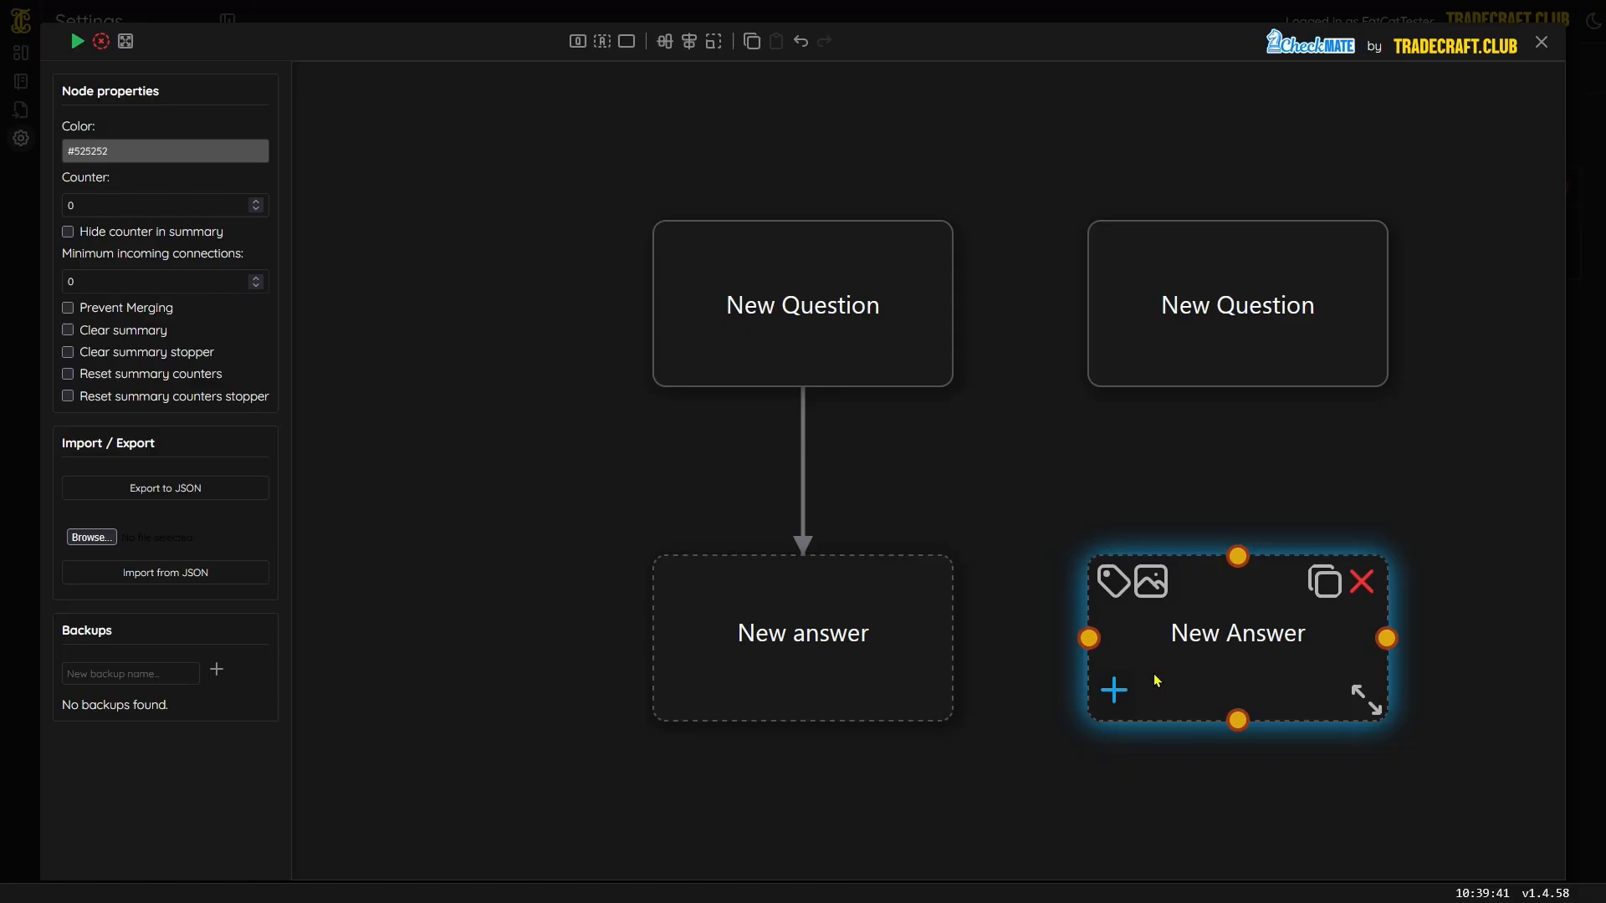
left_click(1067, 517)
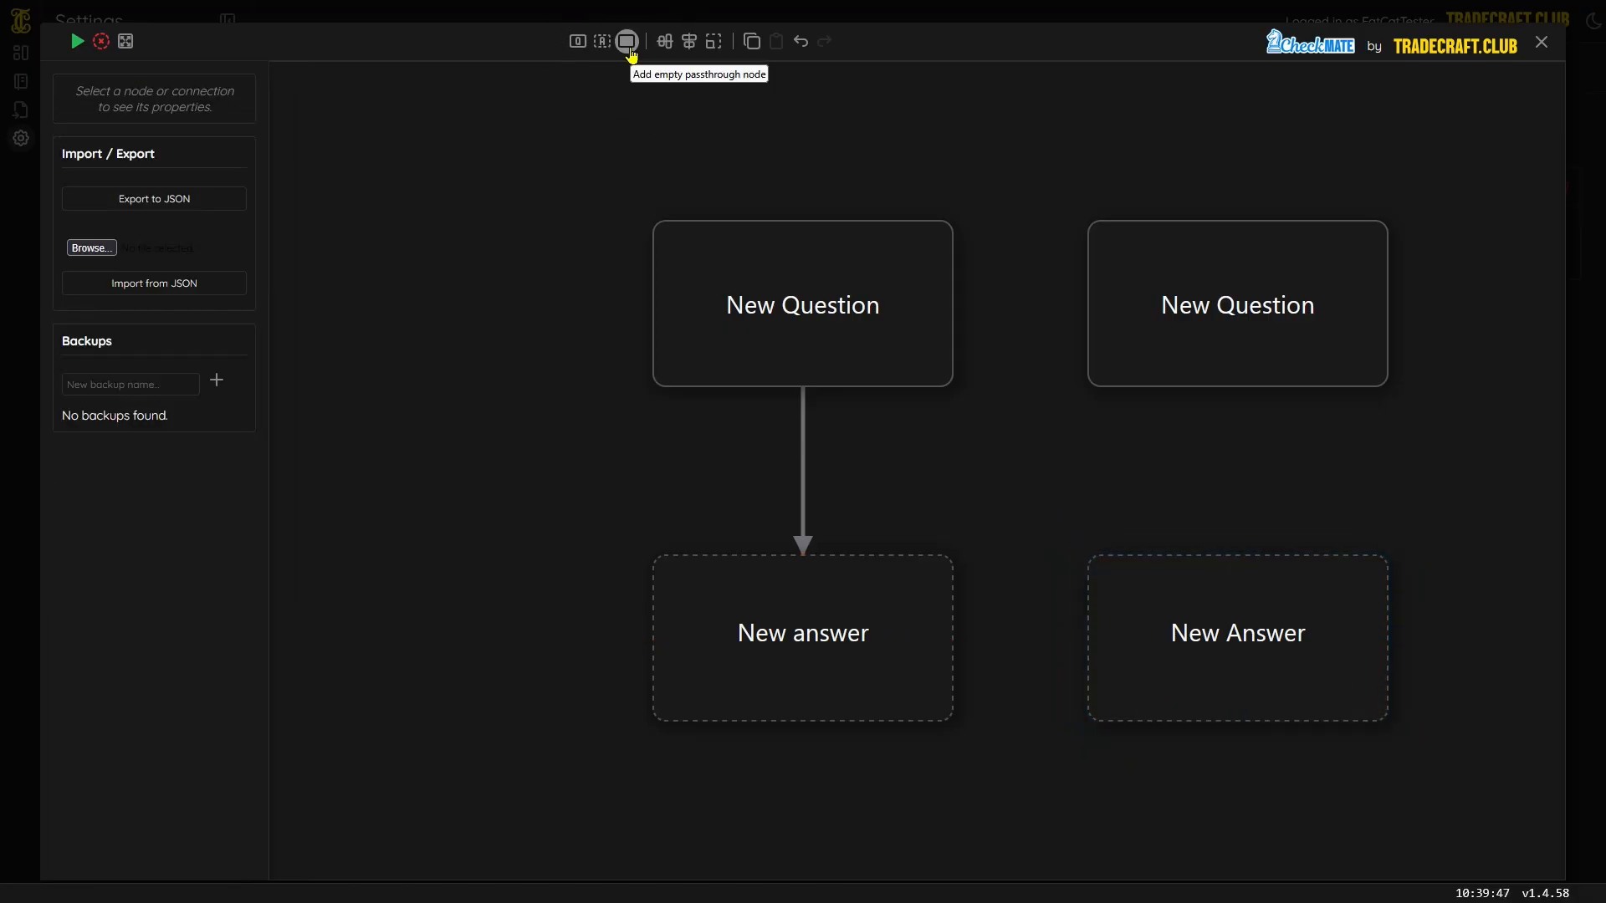
- Add an empty passthrough node and place it to the left of the connected question and answer pair
left_click(631, 52)
left_click(922, 465)
left_click(853, 478)
left_click_drag(853, 478, 457, 465)
left_click(565, 707)
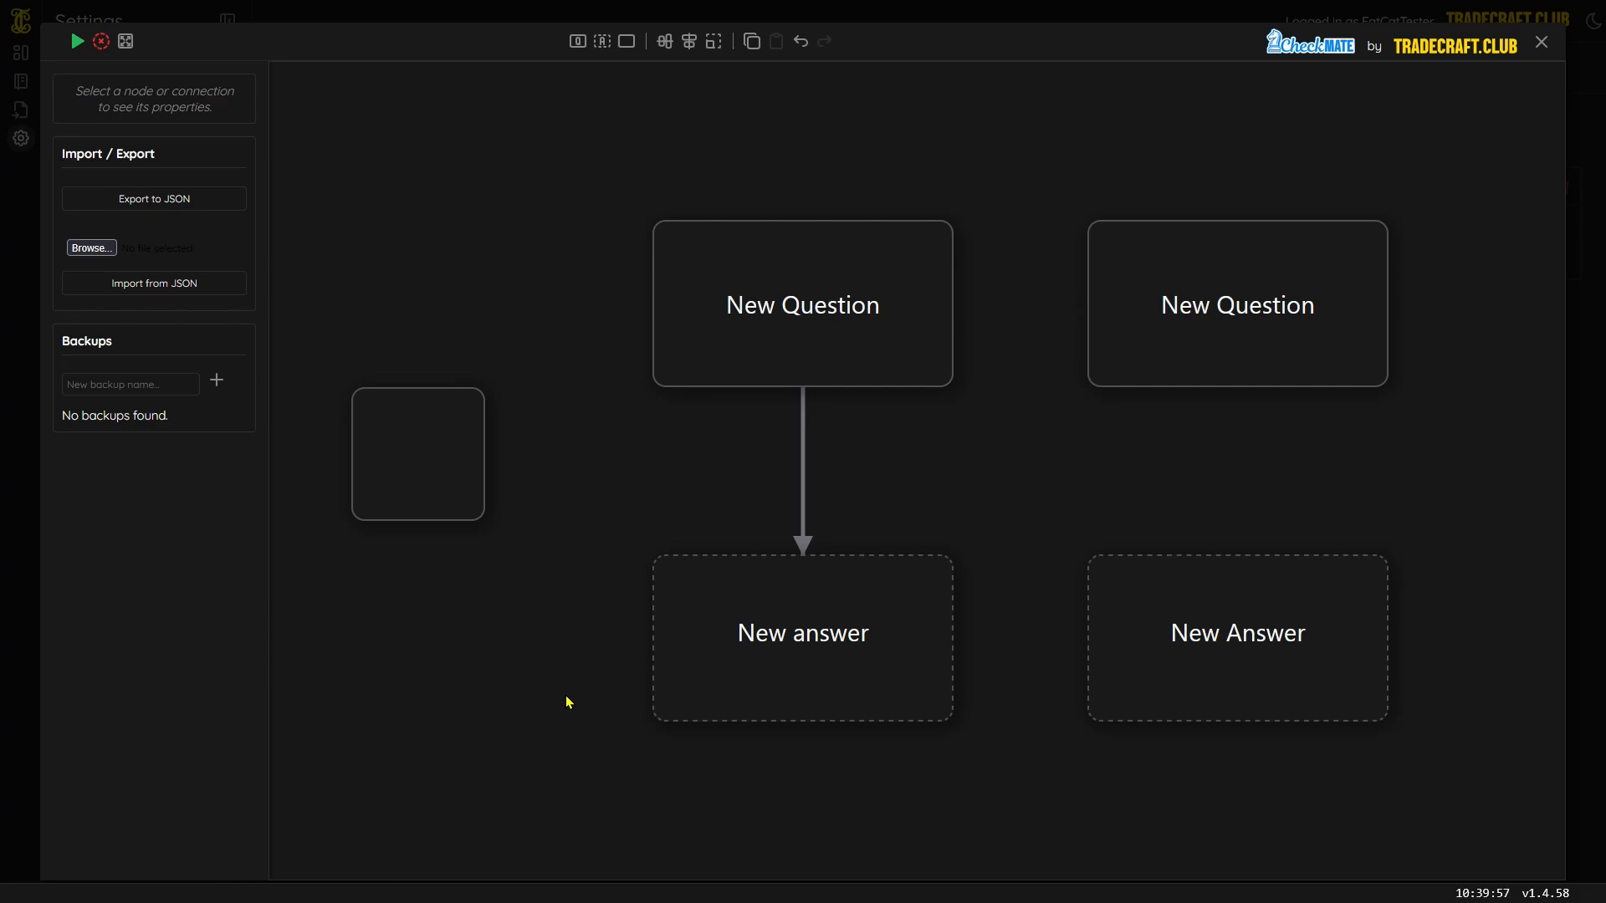
- Select the passthrough node and both question nodes and align them horizontally
left_click(662, 46)
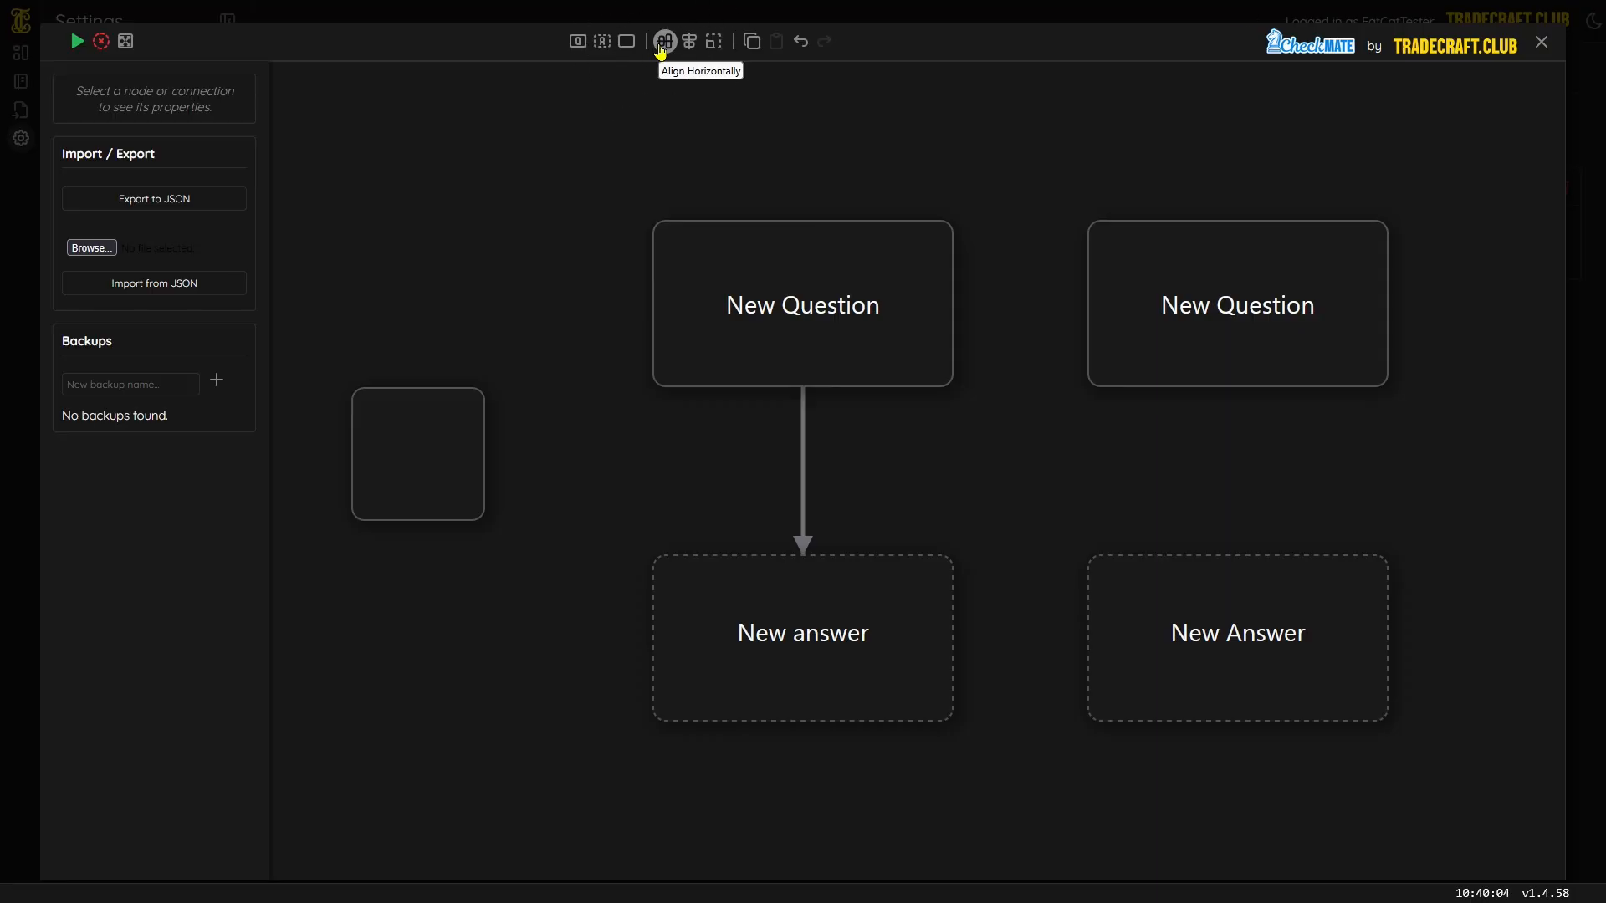
left_click_drag(330, 147, 1447, 510)
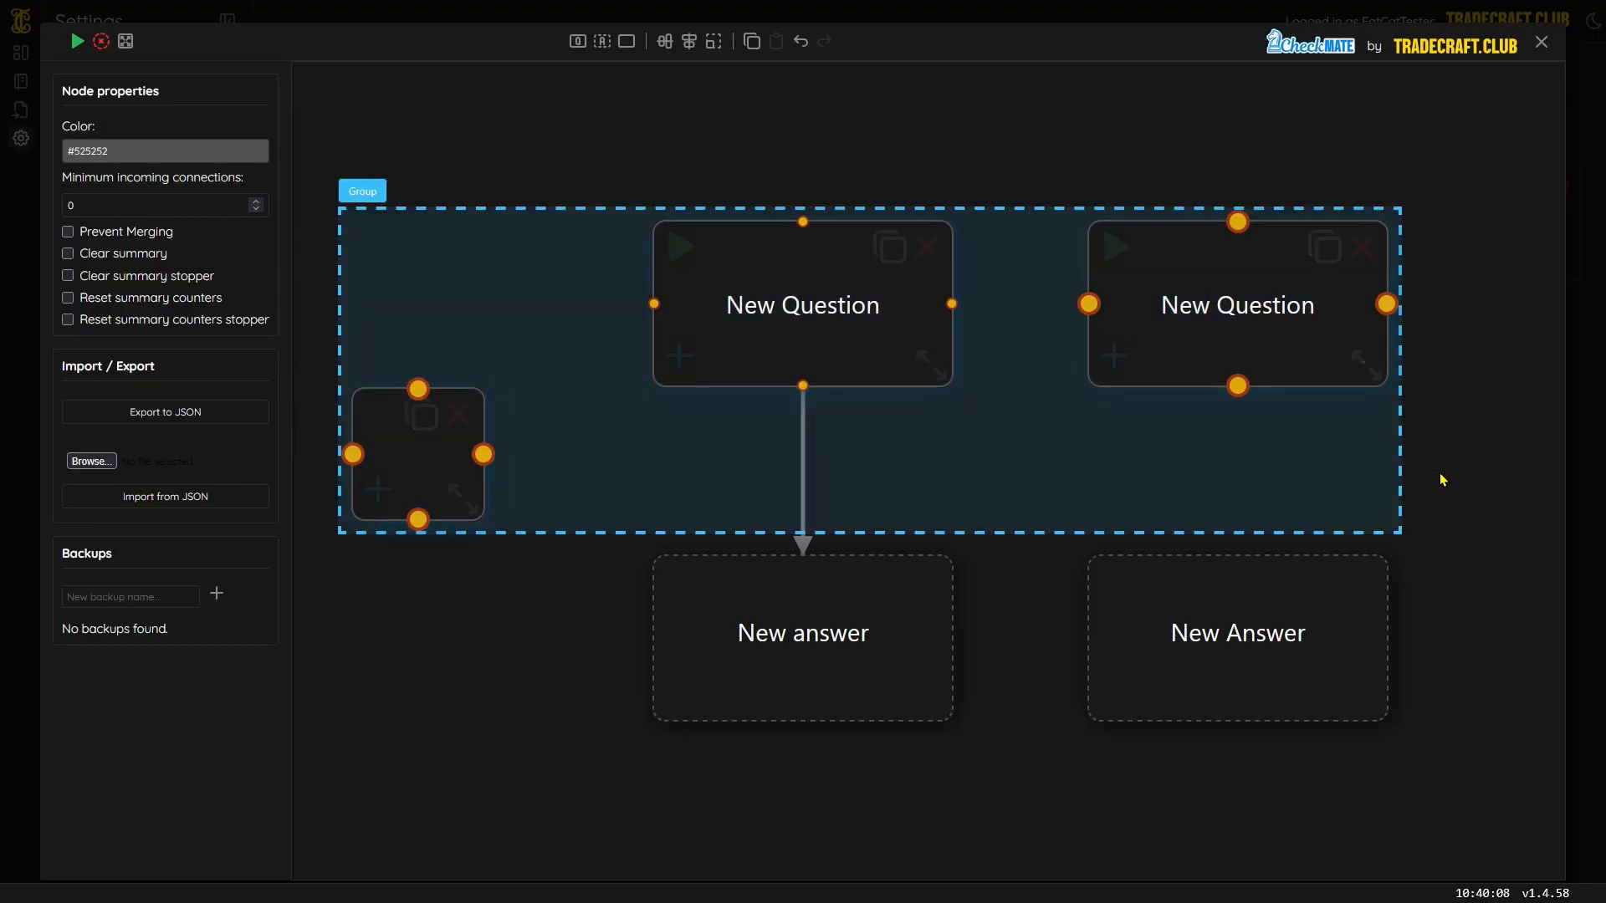
left_click(665, 42)
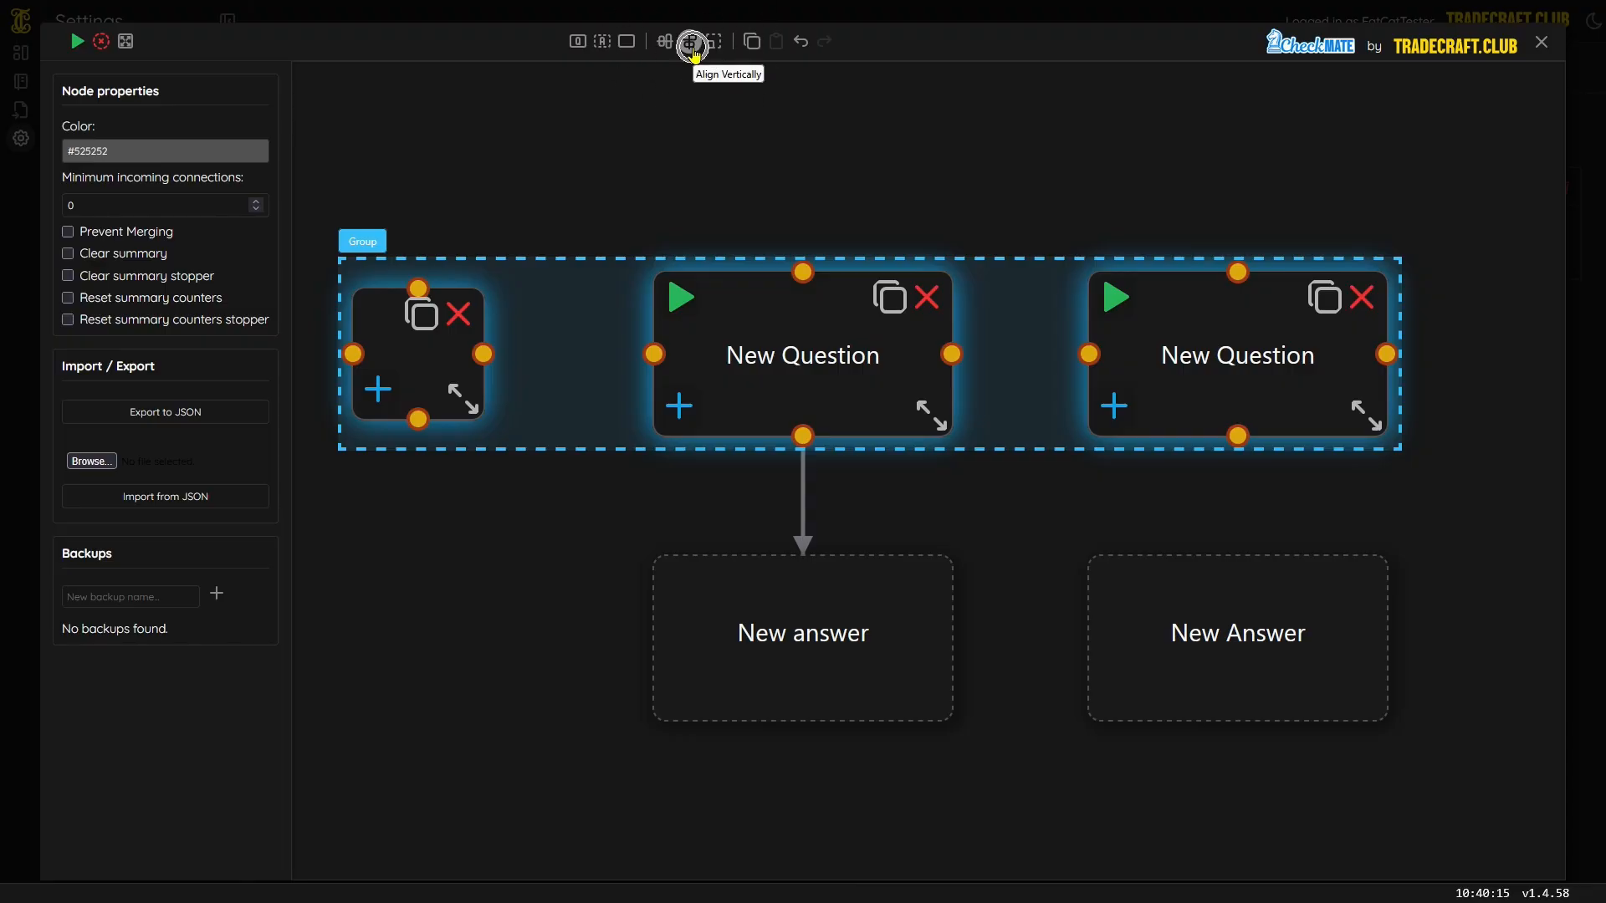
- Try aligning the three selected nodes vertically, undo that alignment, and clear the selection
left_click(690, 44)
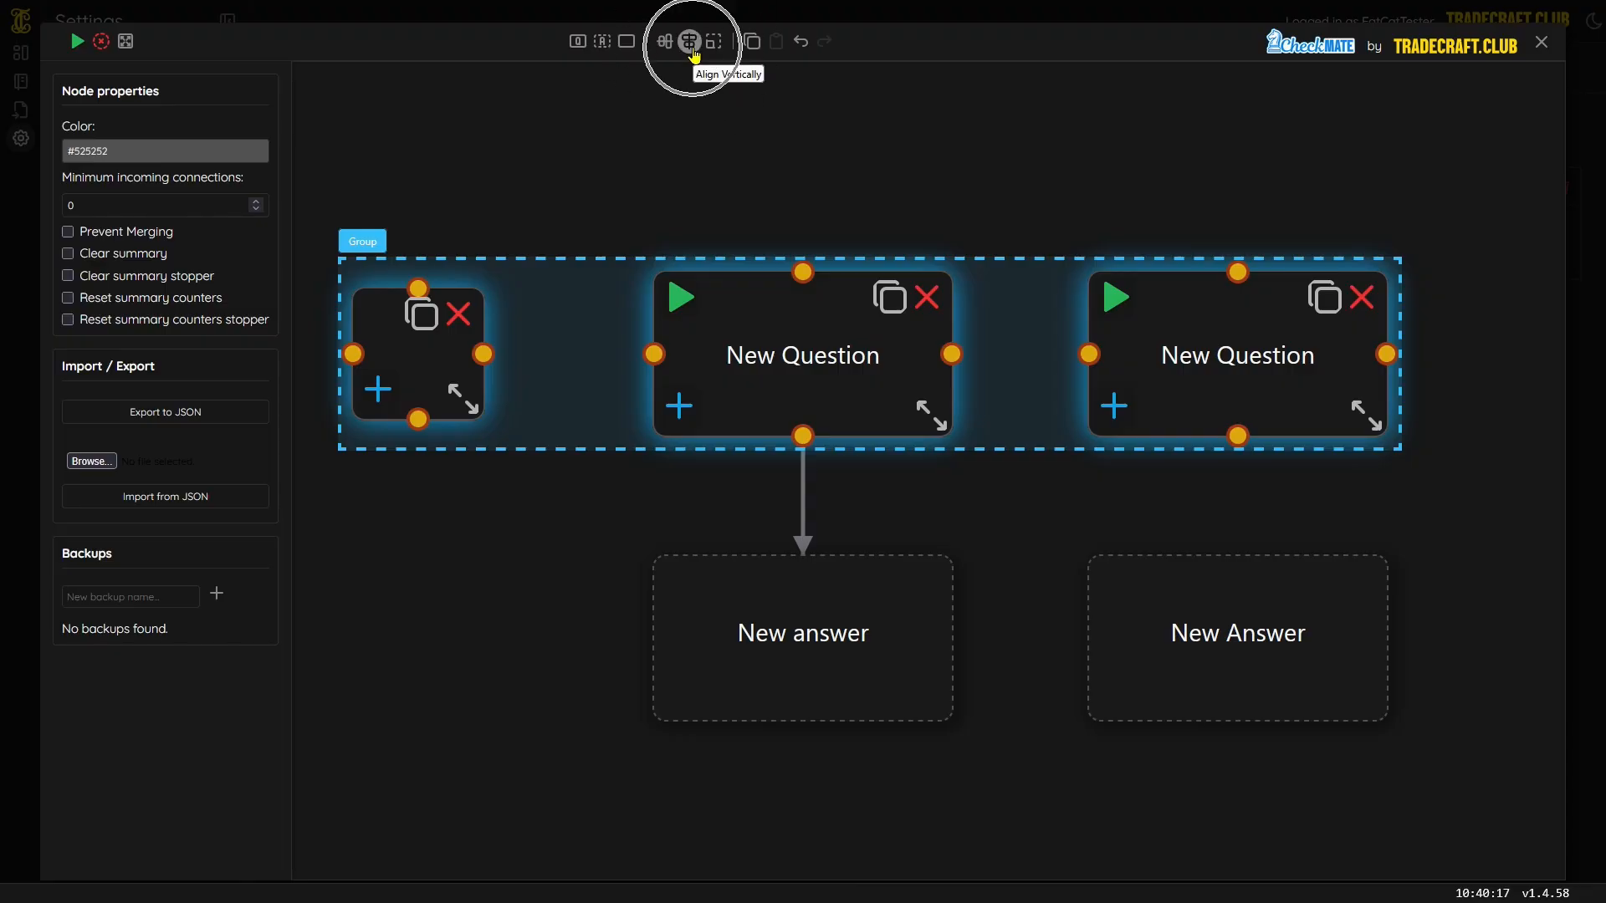
left_click(690, 43)
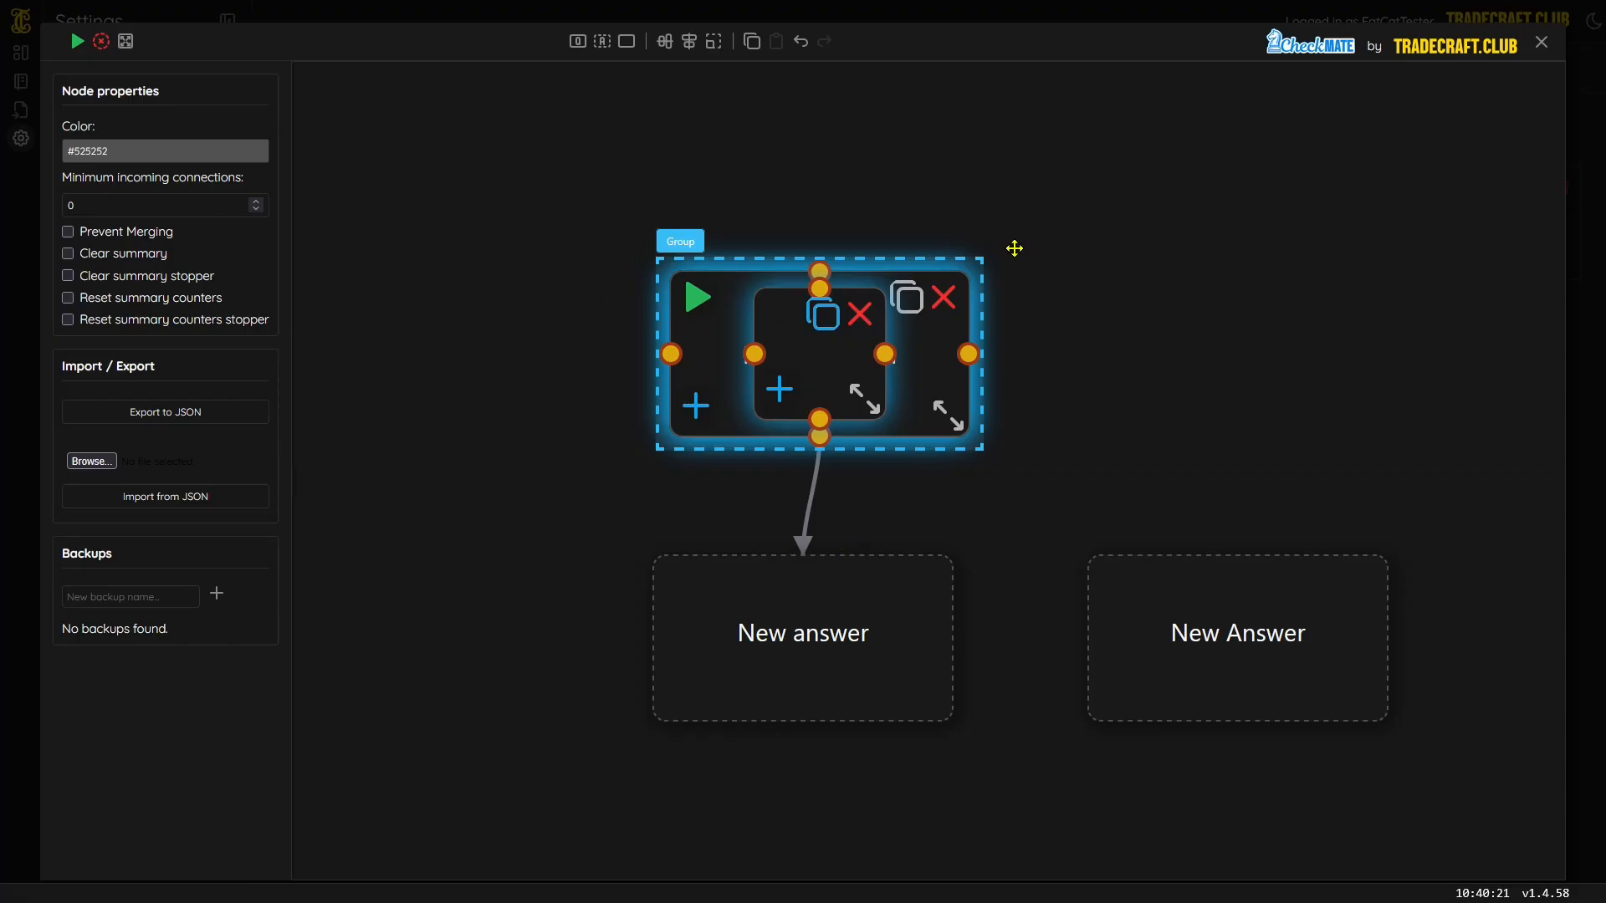
key("ctrl+z")
left_click(746, 111)
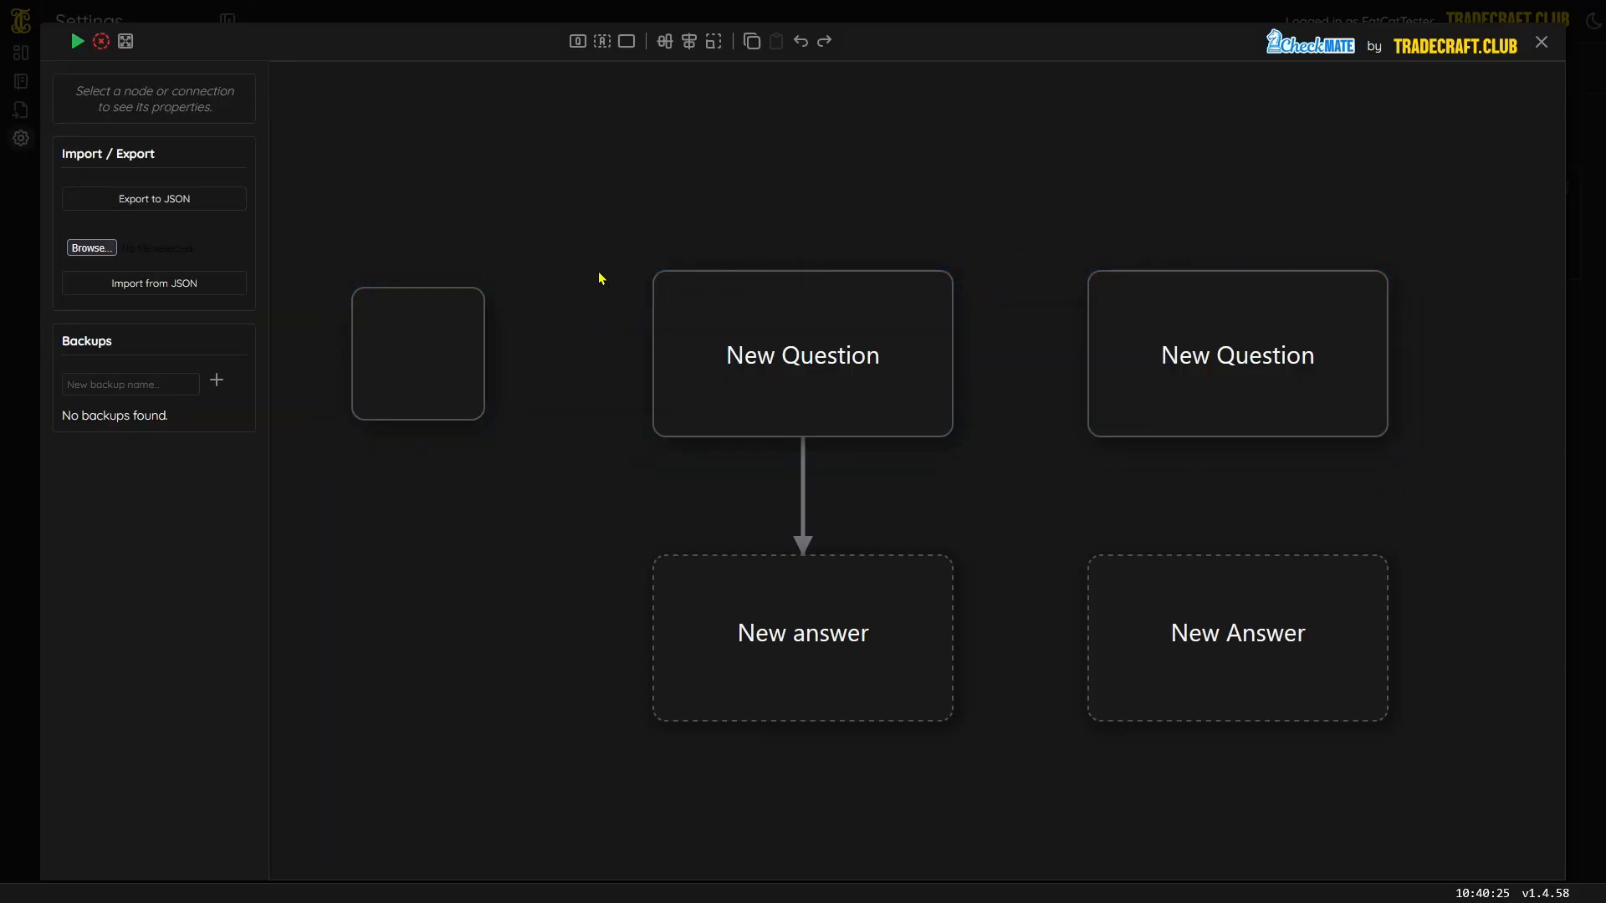
- Rearrange the nodes into a loose staggered column with the passthrough node on top, the questions below it, and the answers last
mouse_move(1168, 650)
left_click_drag(1169, 673, 964, 851)
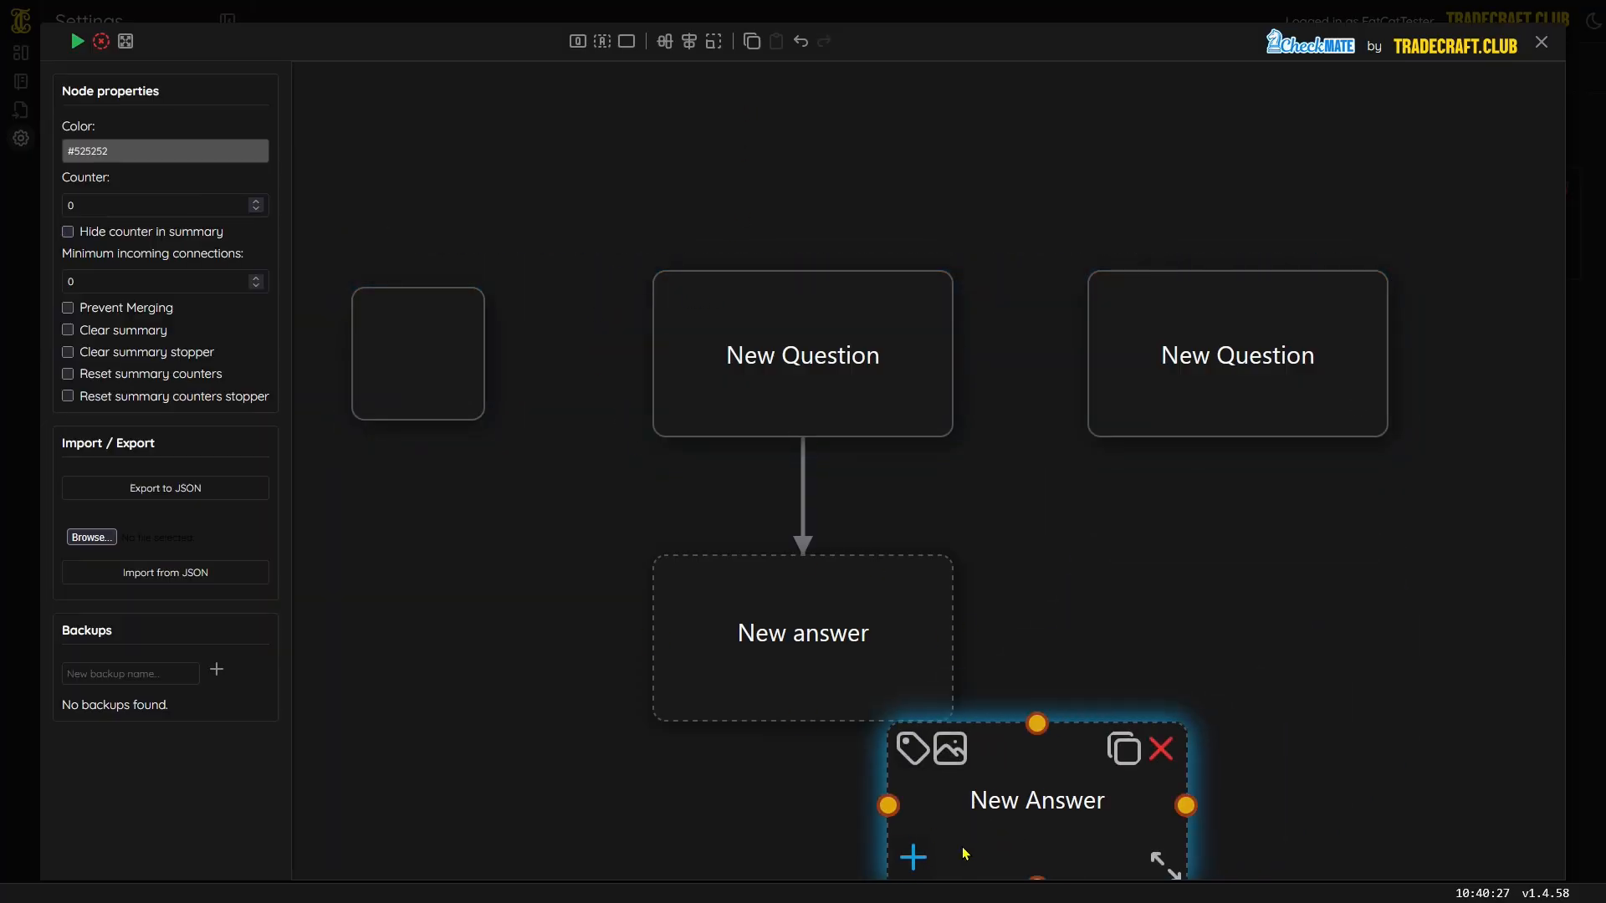
scroll(1191, 648, "down", 5)
left_click_drag(1126, 711, 1069, 768)
left_click_drag(1198, 504, 1049, 382)
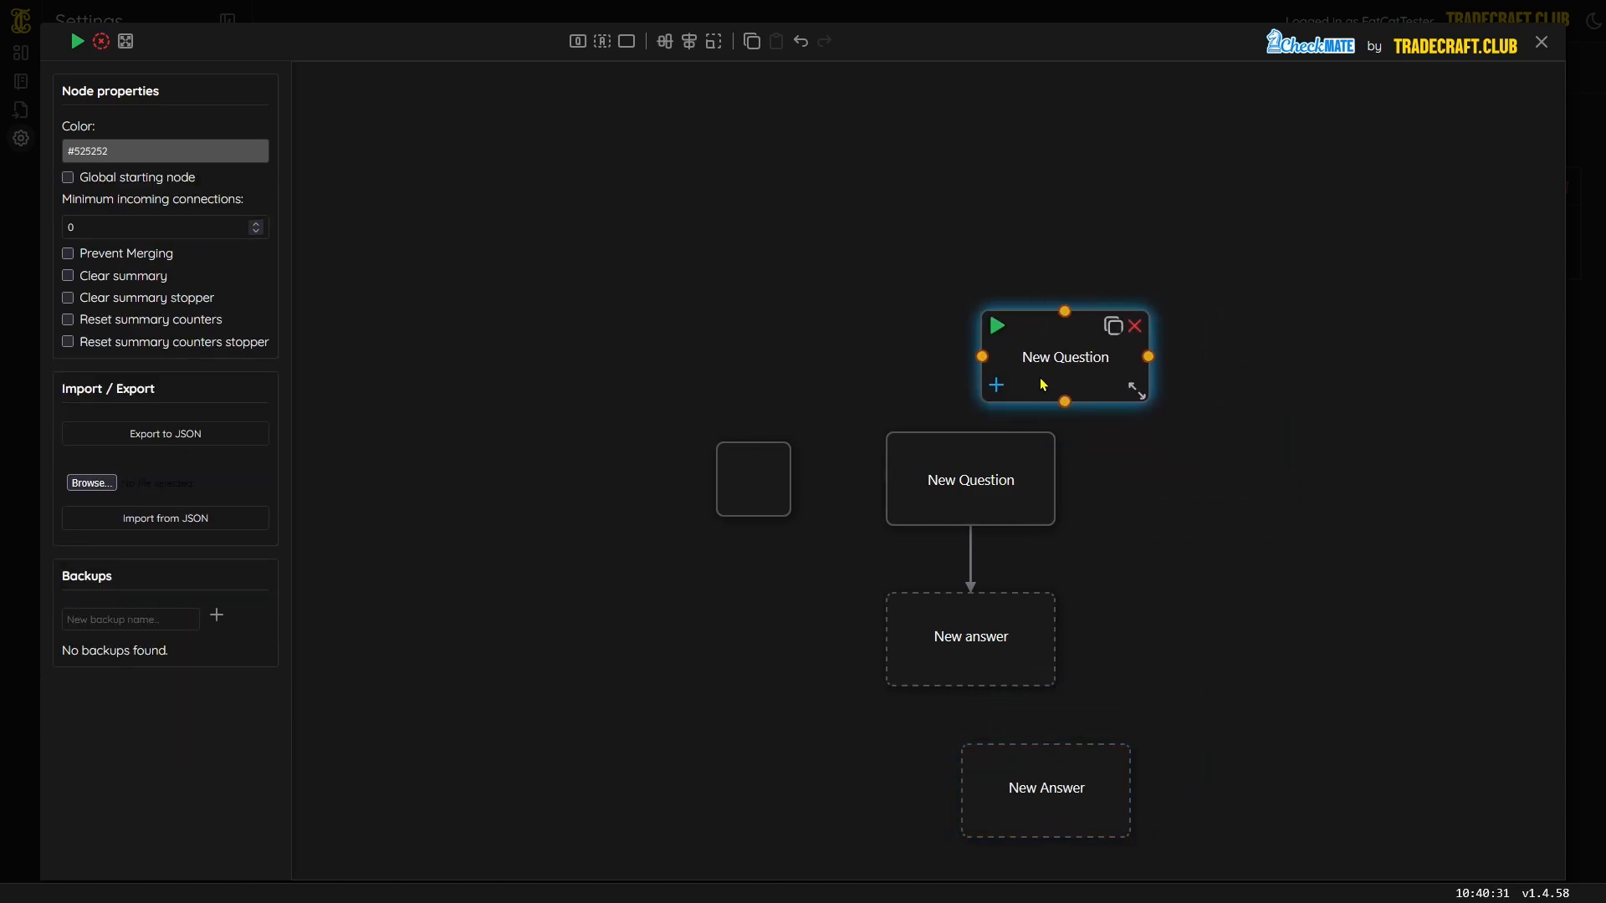
left_click_drag(995, 473, 1052, 482)
left_click_drag(761, 486, 931, 240)
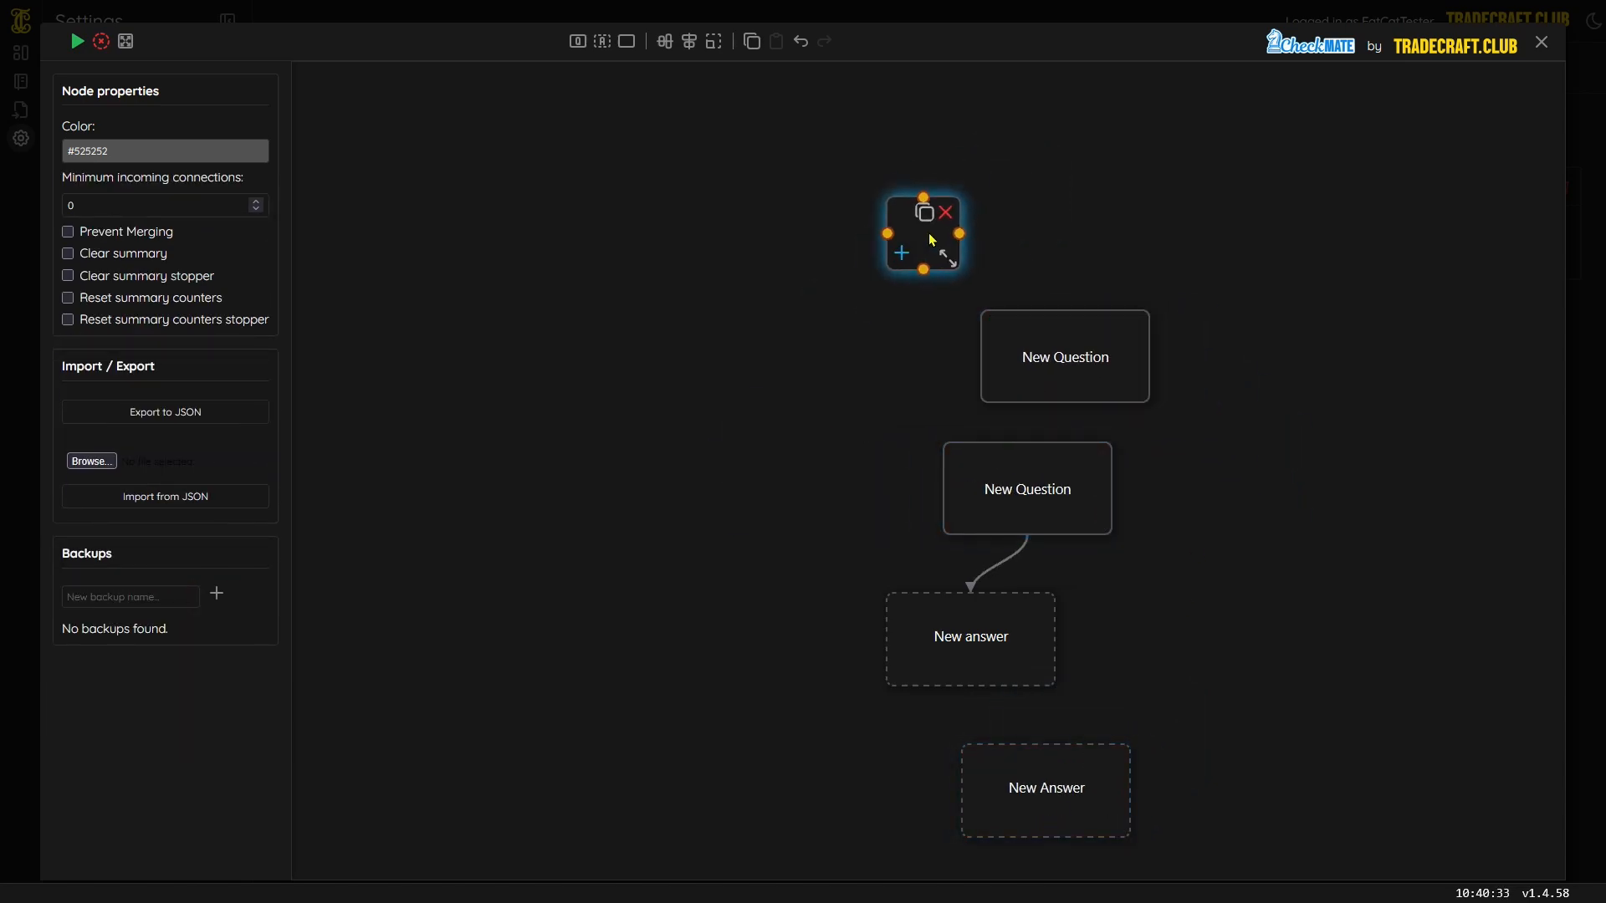
- Select all five nodes in the staggered column and align them vertically
left_click_drag(1352, 148, 811, 785)
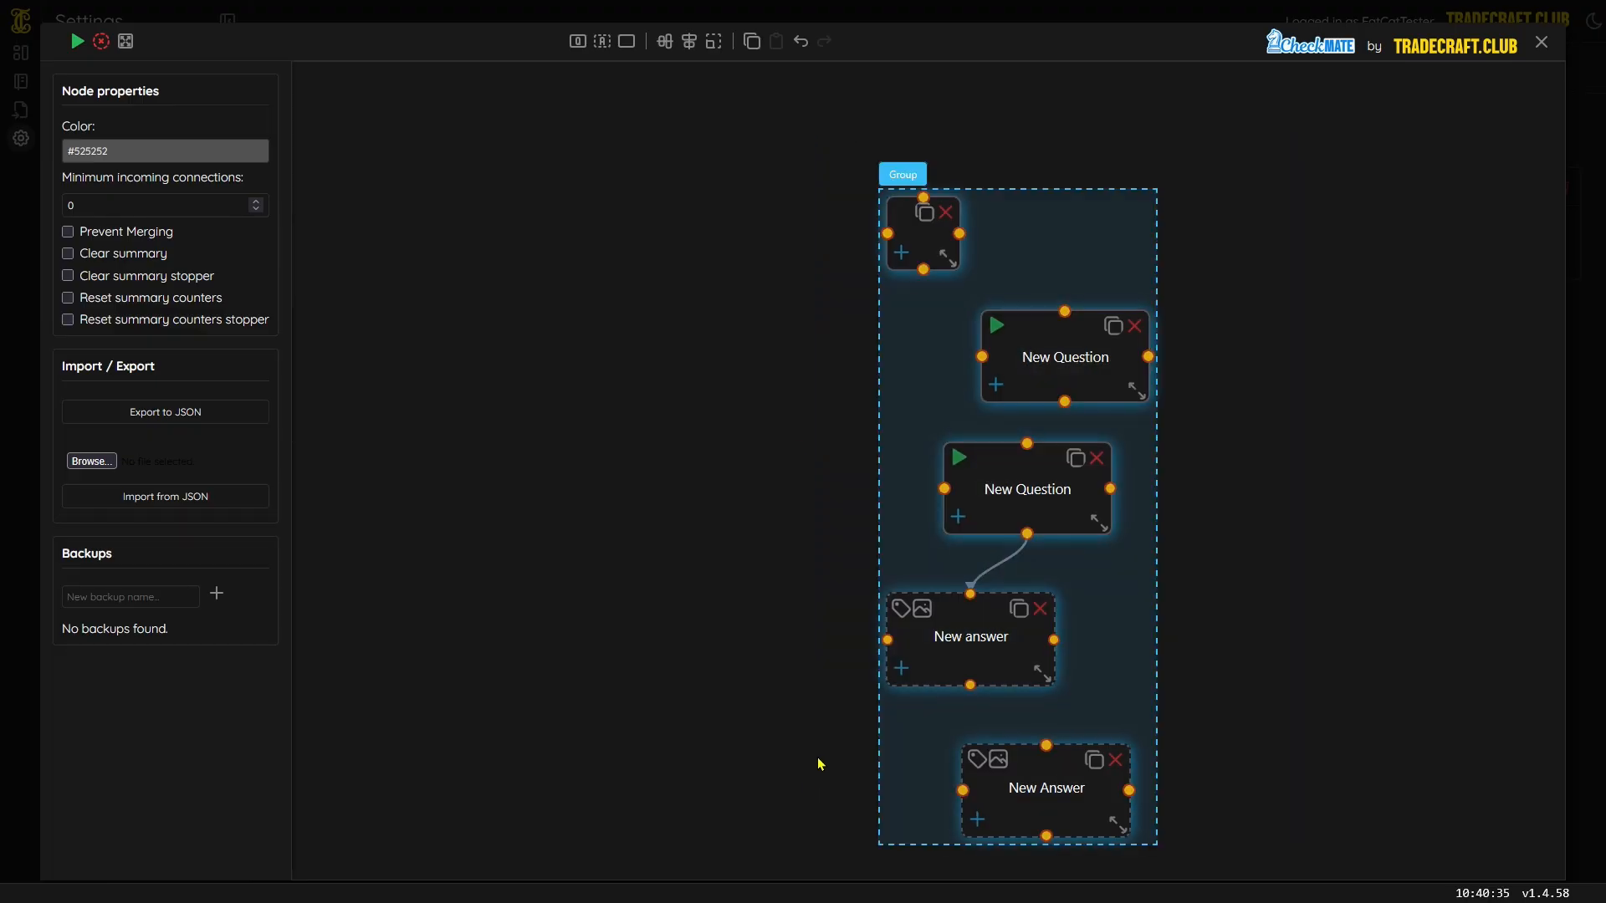
left_click(689, 43)
left_click(1283, 185)
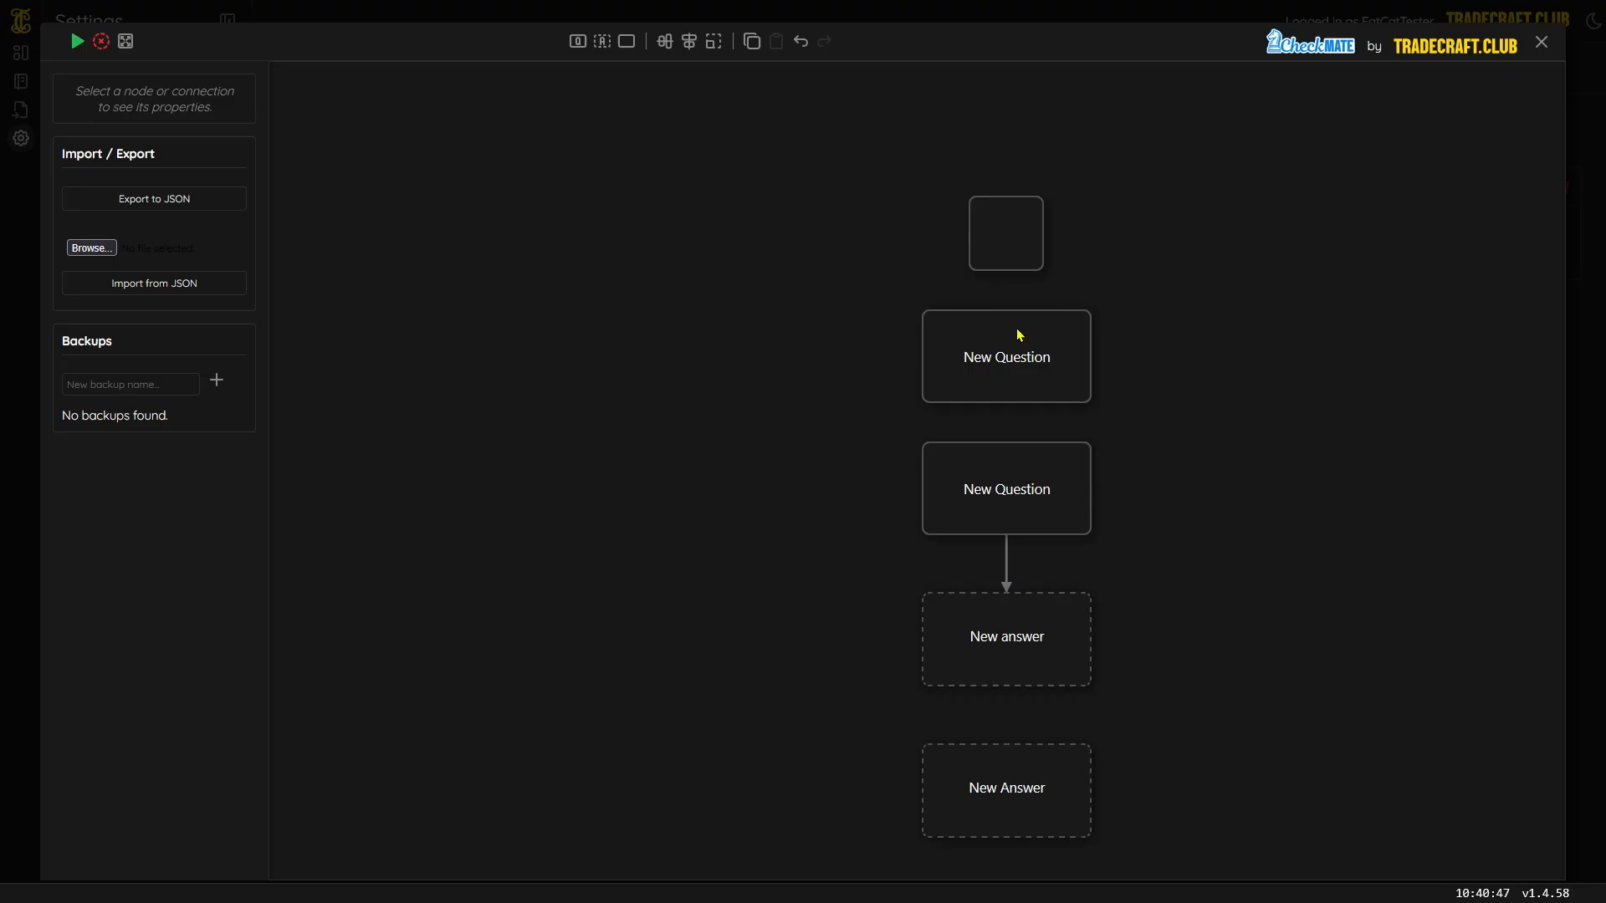
- Select the question, passthrough and connected answer nodes in turn to examine their on-node controls and compare their sizes
left_click(1077, 389)
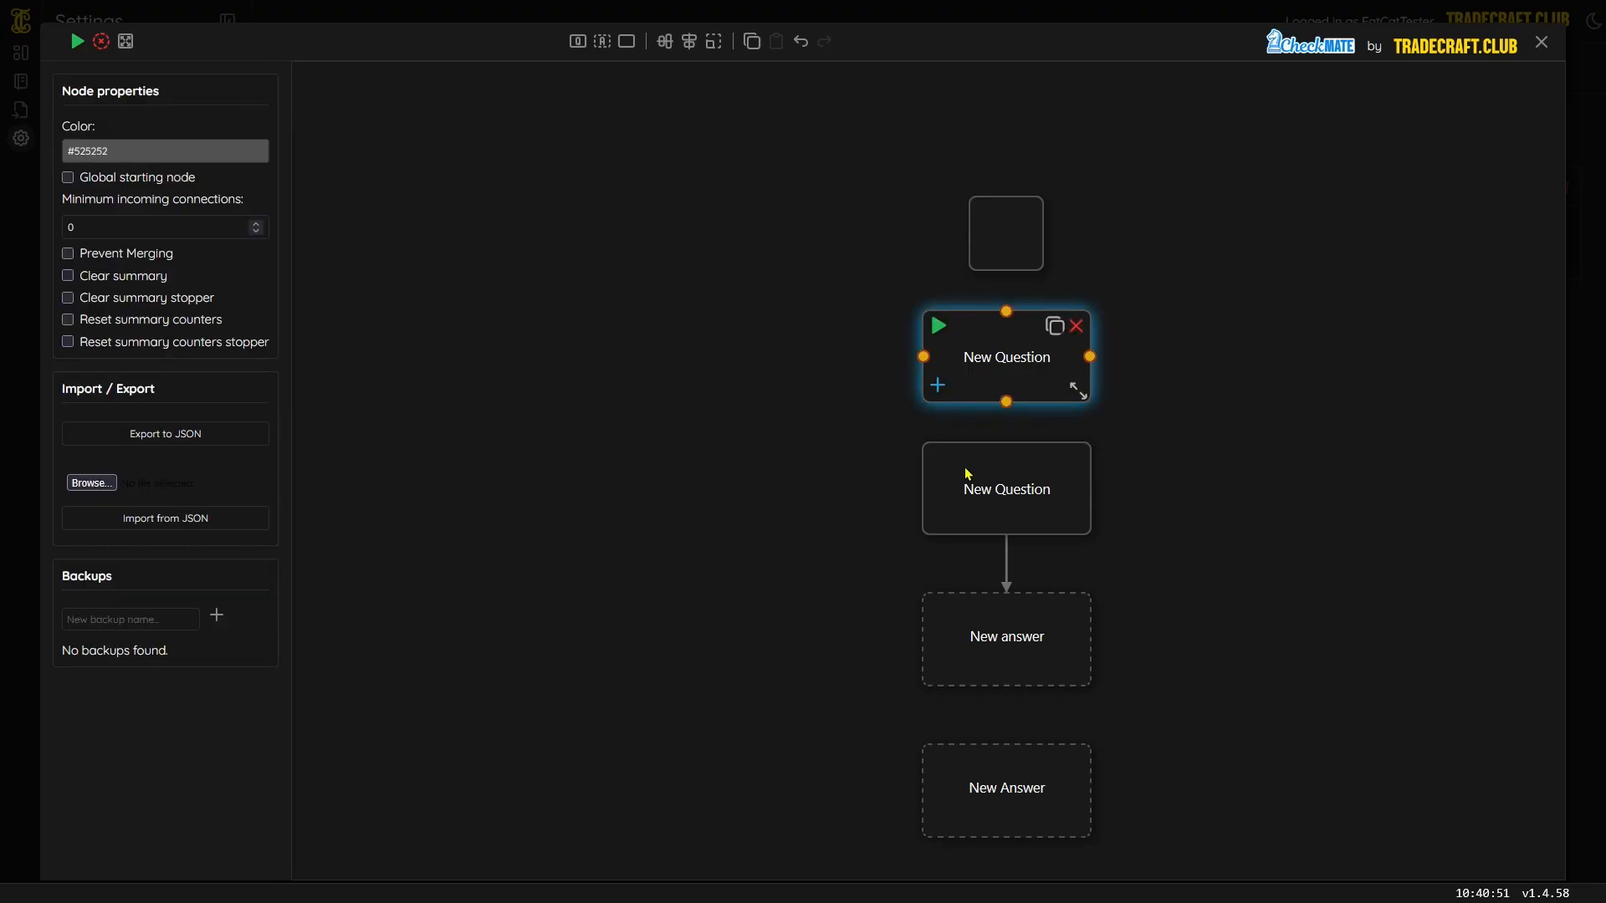
left_click(870, 444)
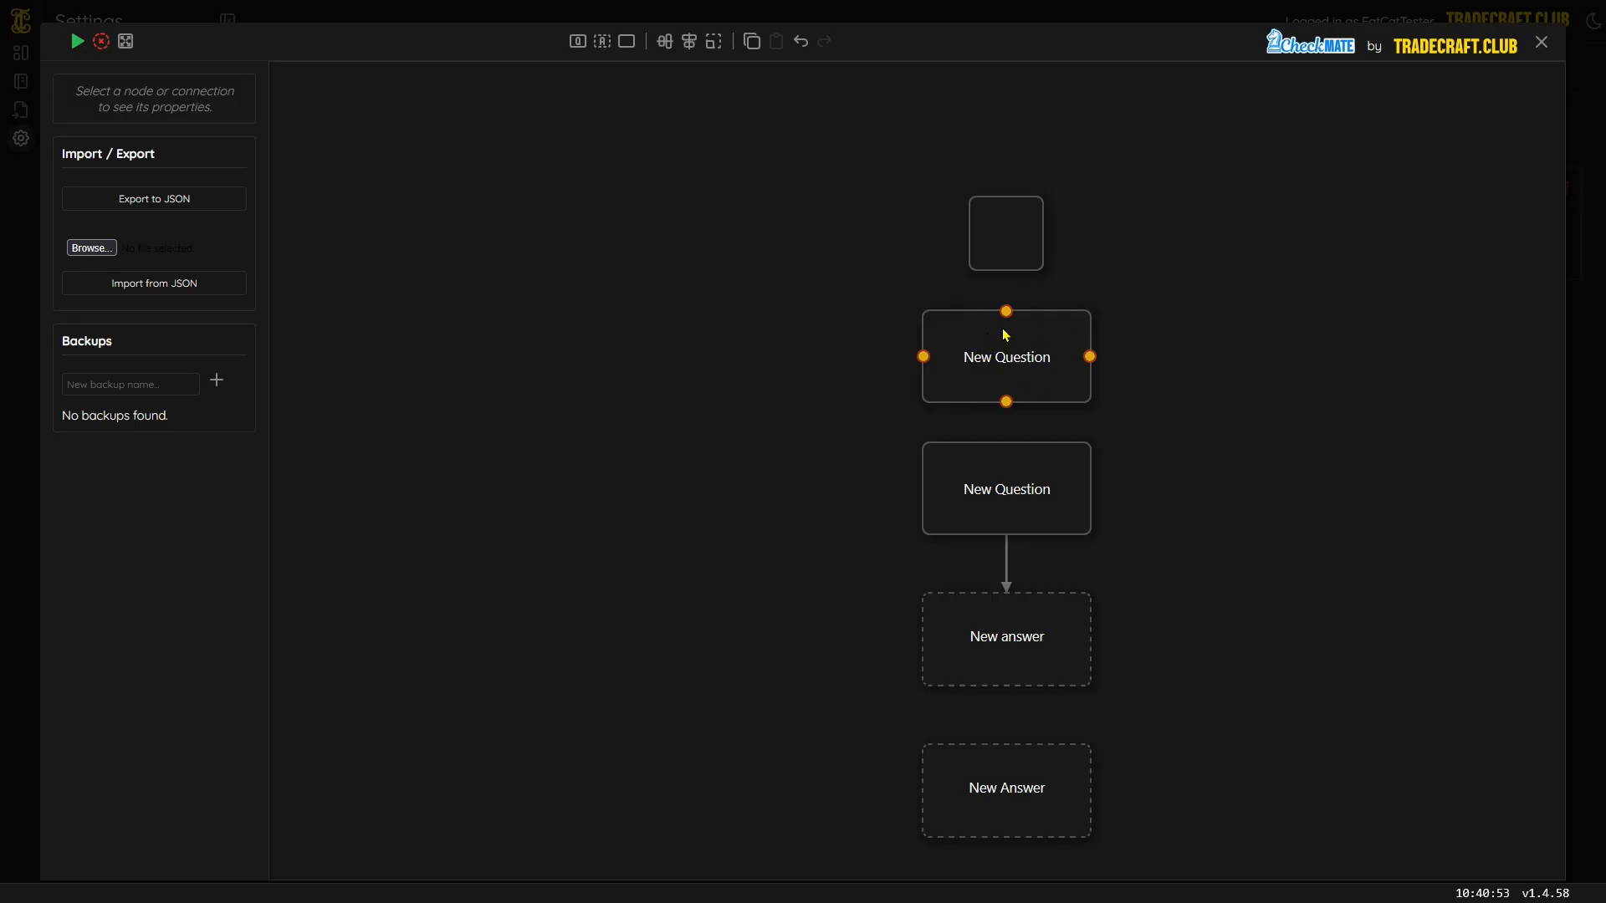
left_click(1037, 368)
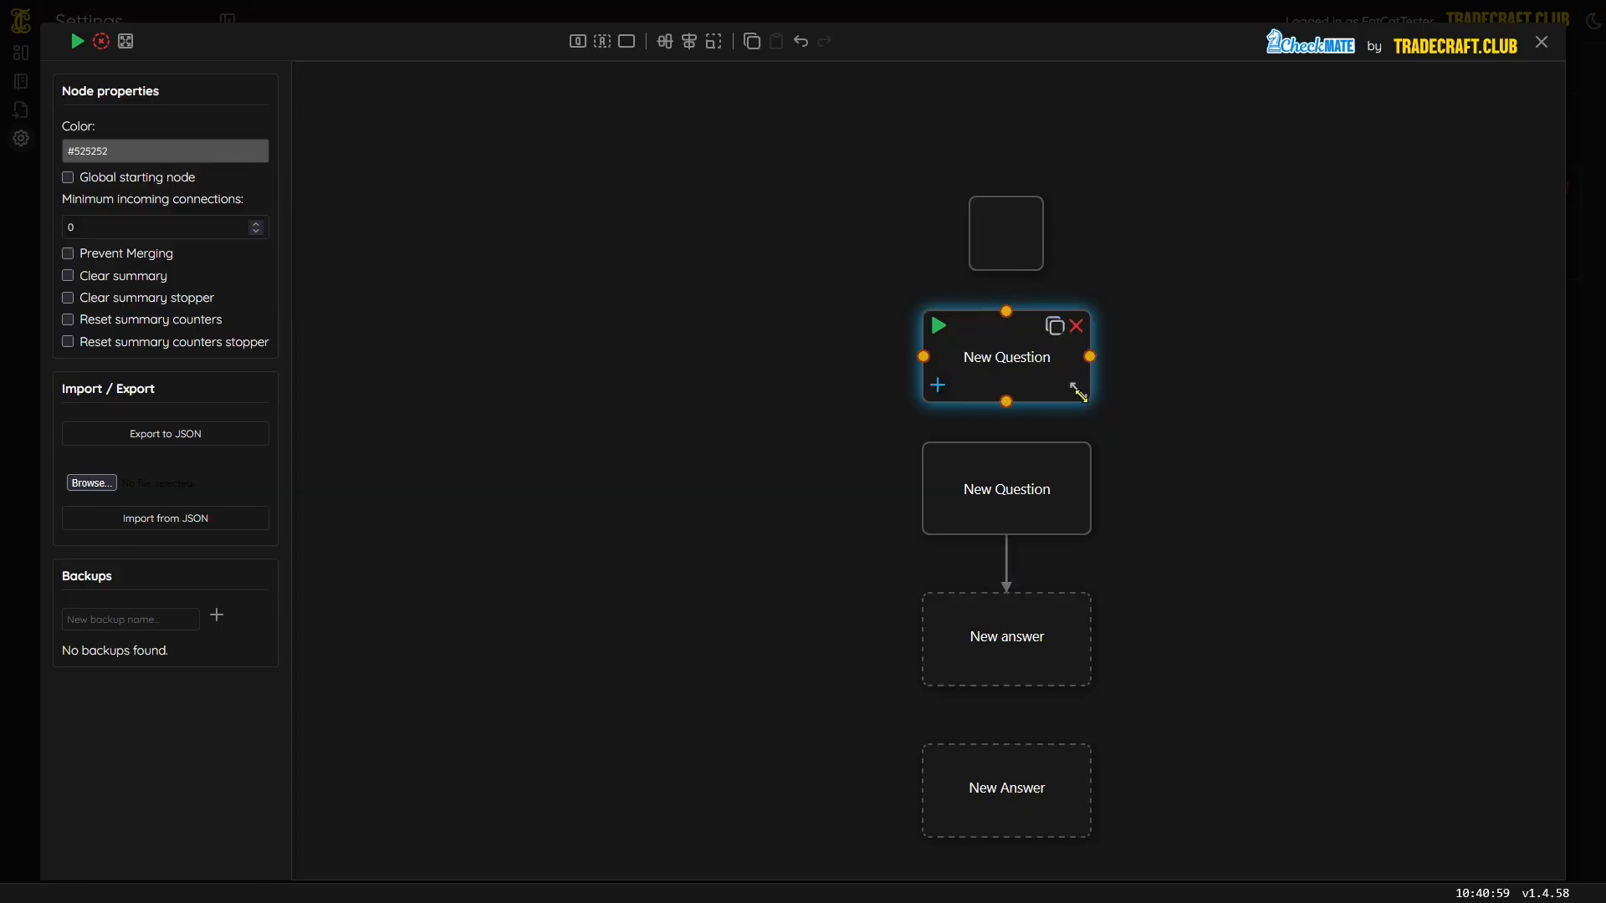
left_click(1006, 234)
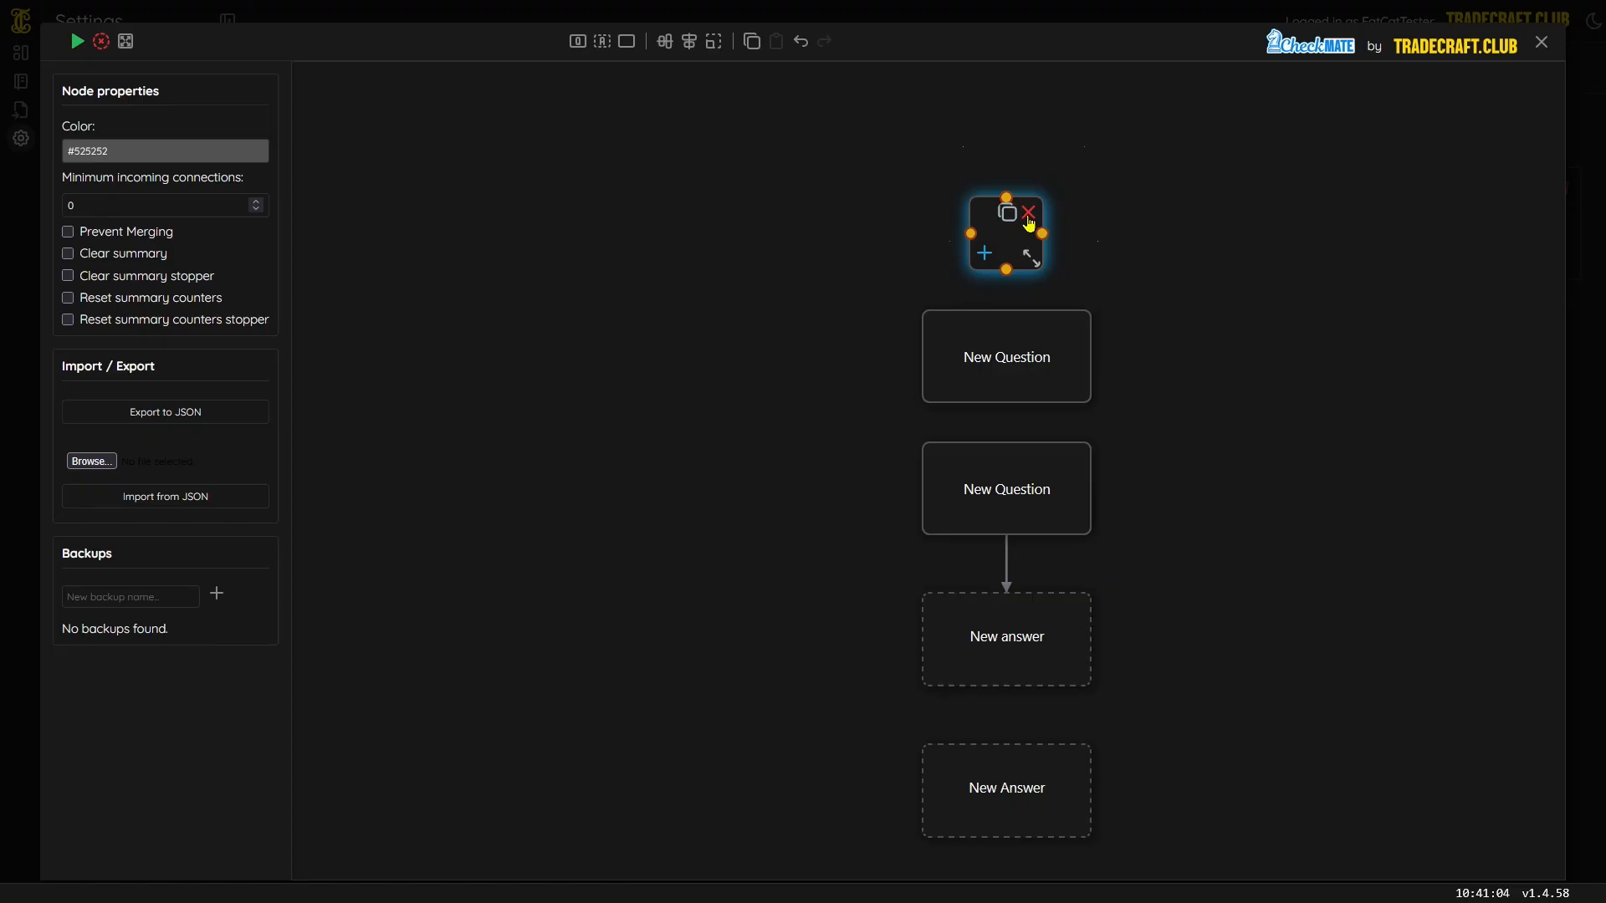
left_click(1007, 656)
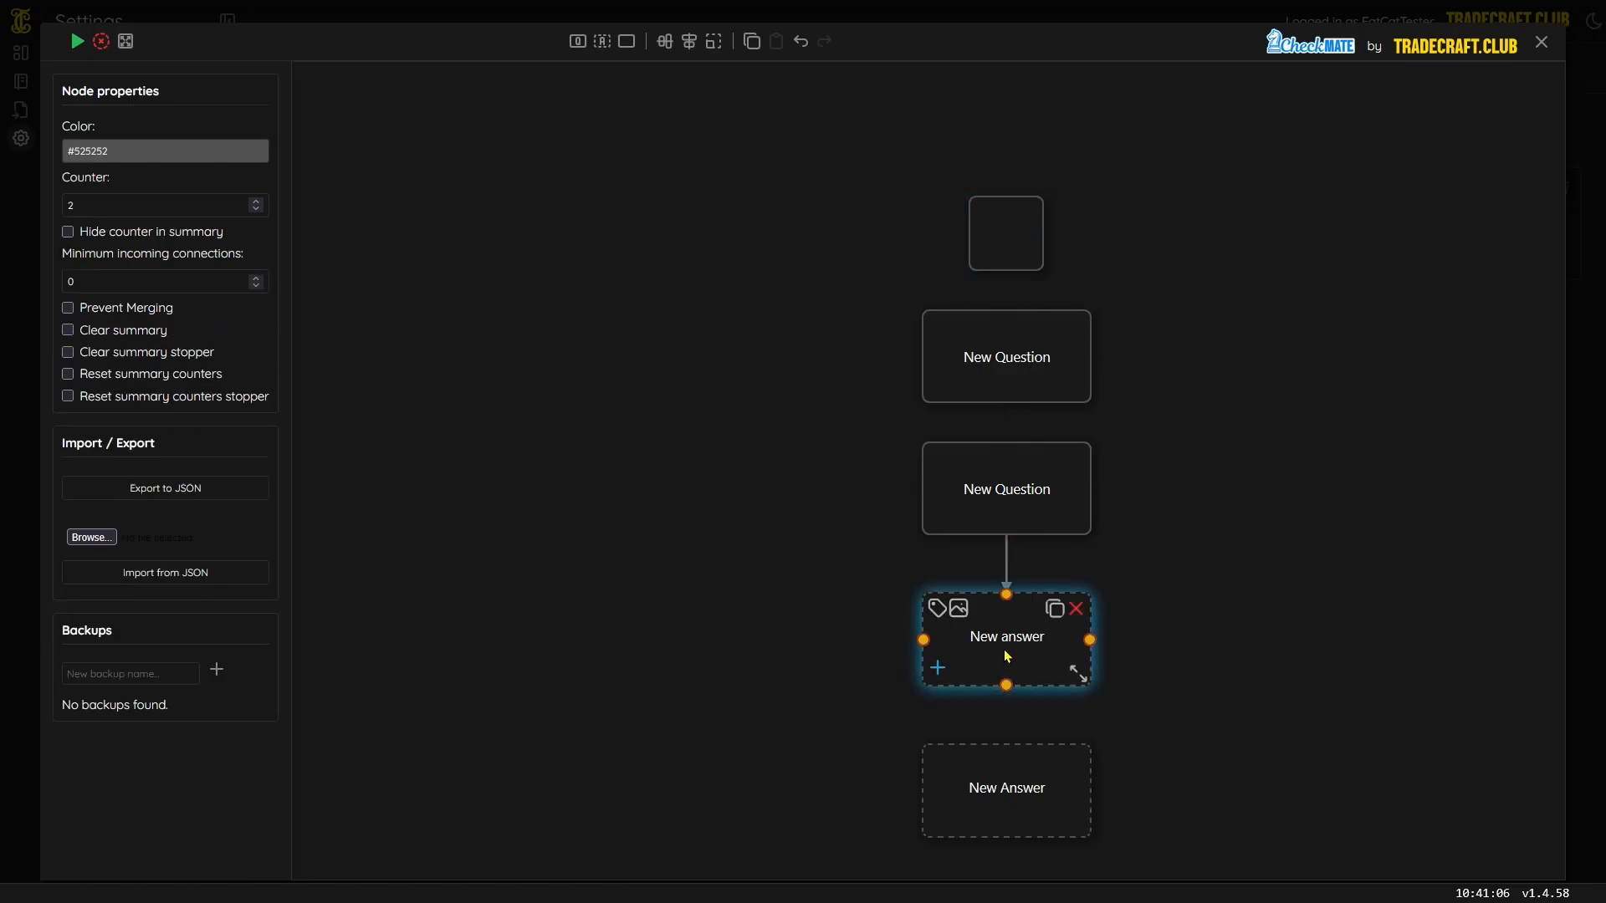
key("ctrl")
key("ctrl")
left_click(986, 517)
left_click(1087, 538)
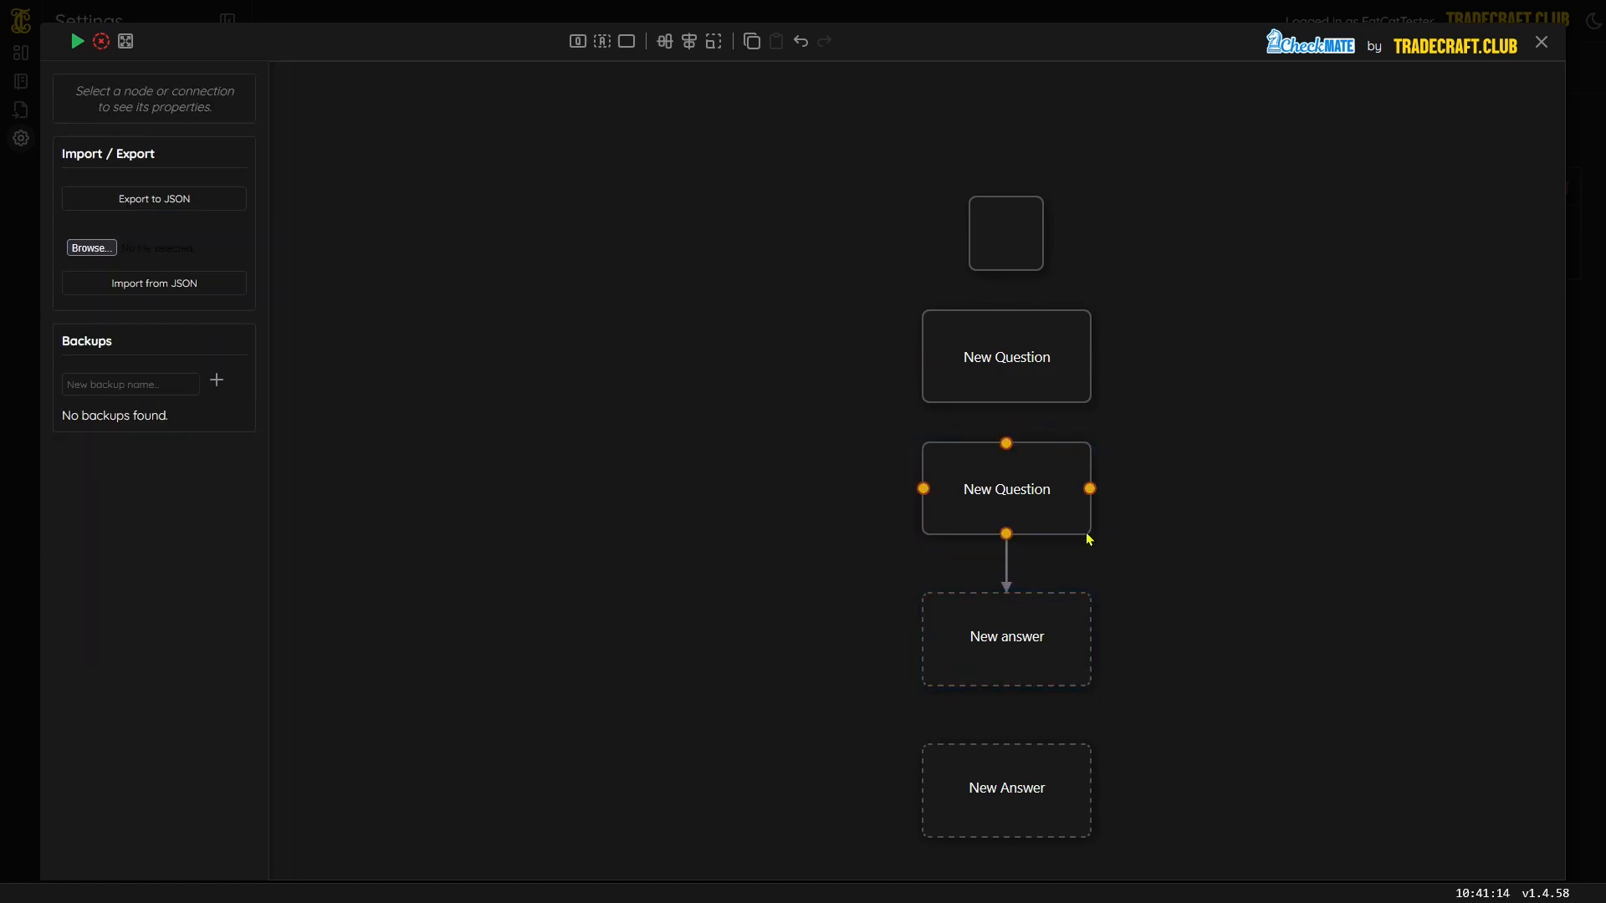
- Enlarge the upper question node, and make all five nodes the same size with the size-matching tool
left_click(1069, 398)
left_click_drag(1076, 392, 1229, 447)
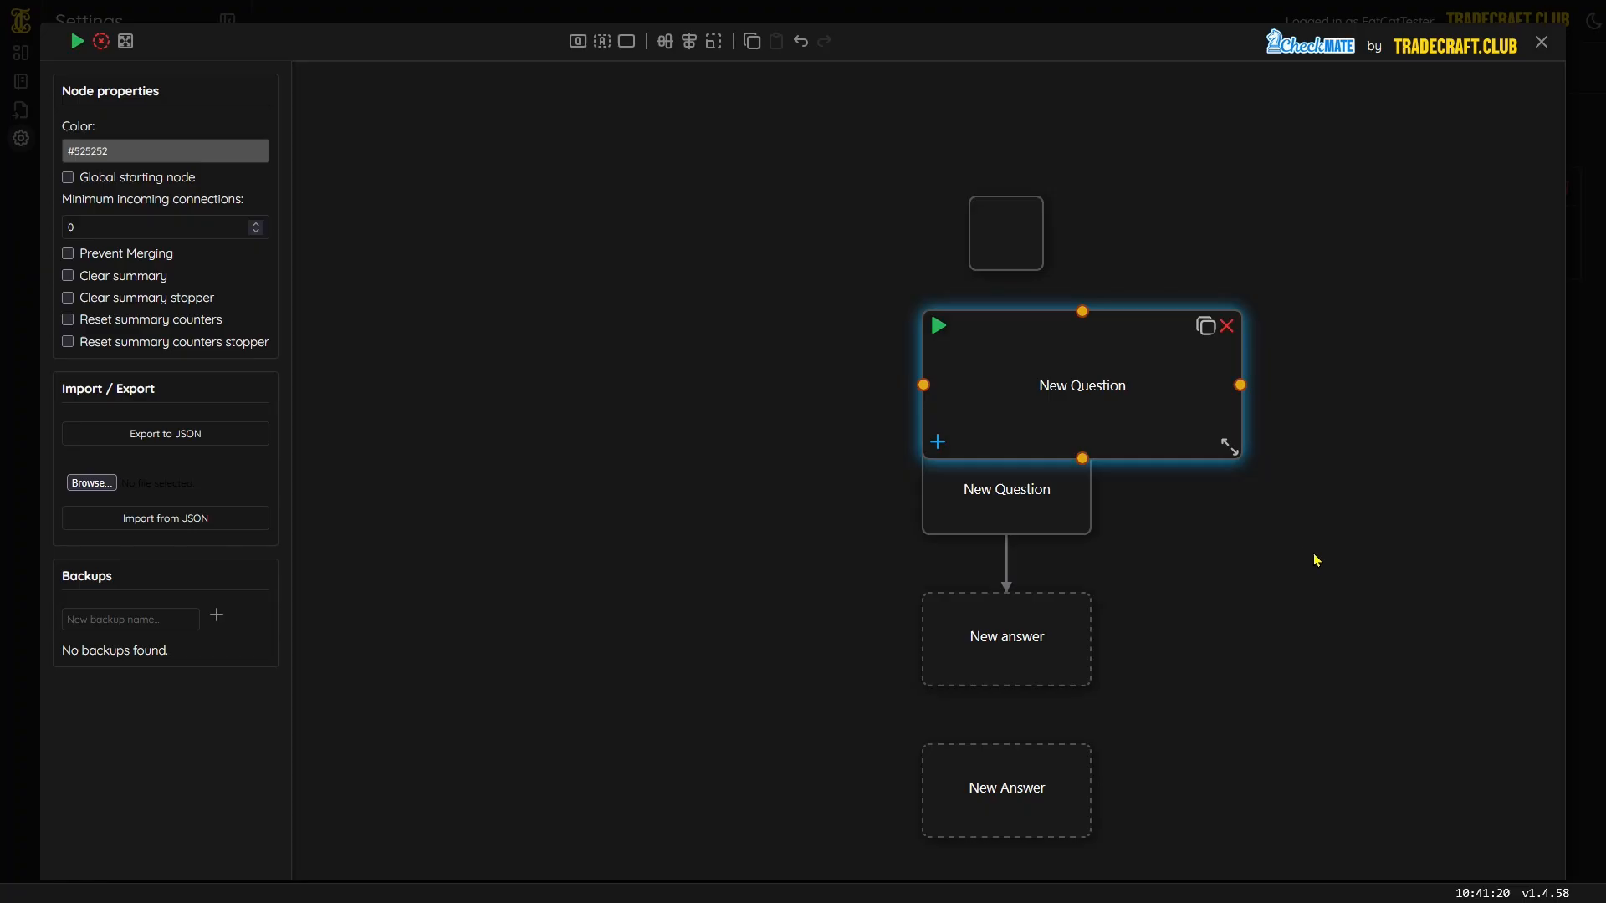
left_click_drag(1316, 838, 828, 181)
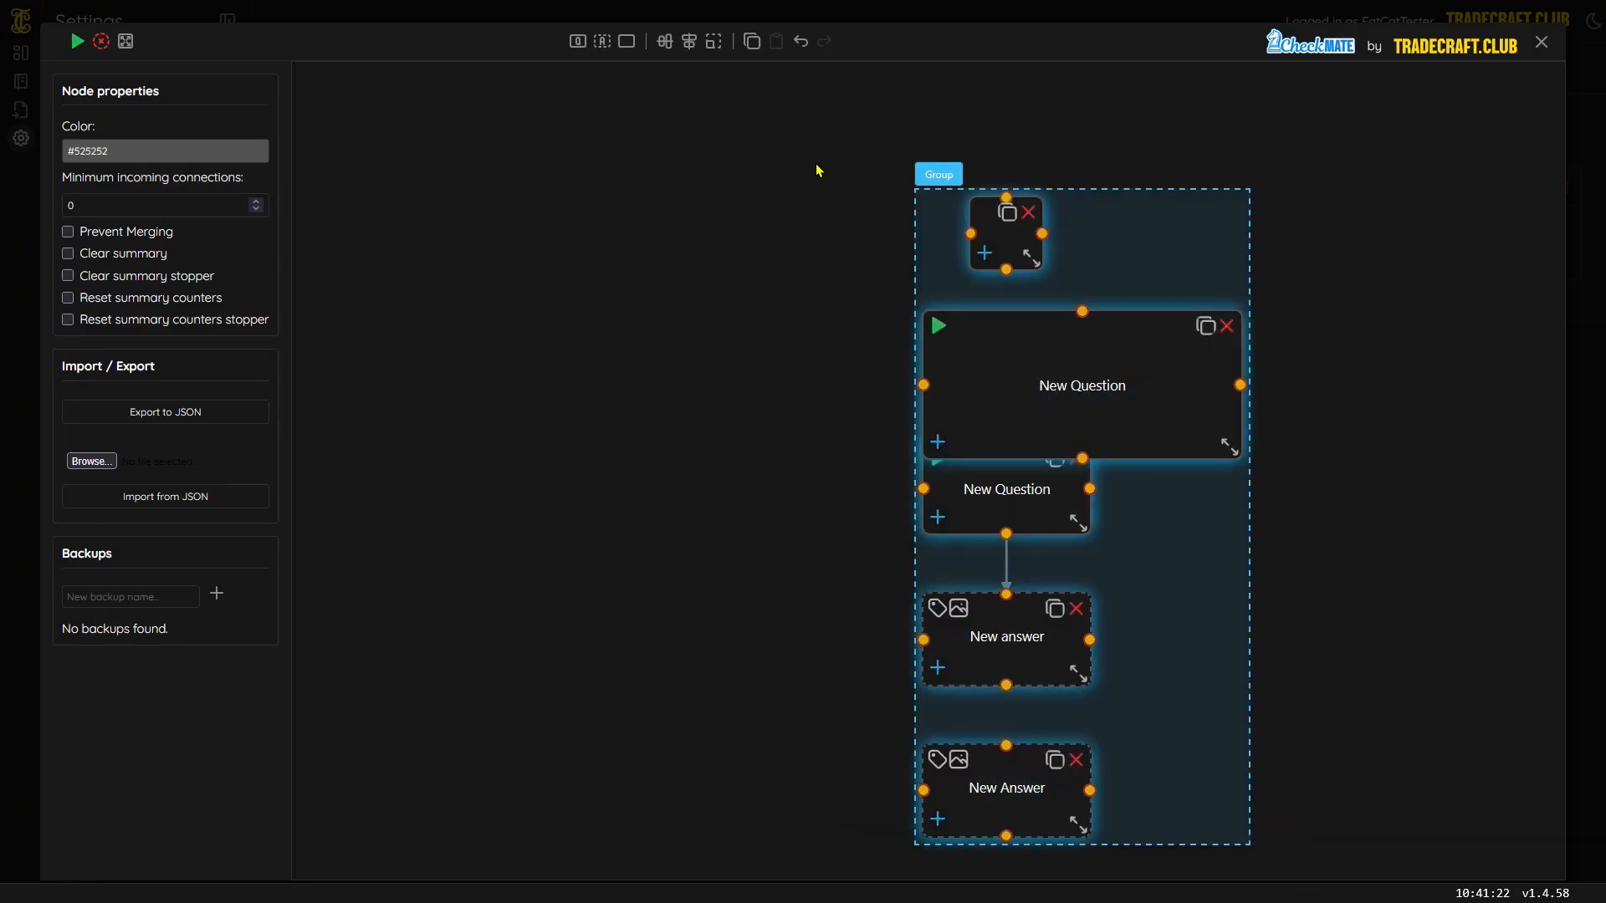
left_click(711, 48)
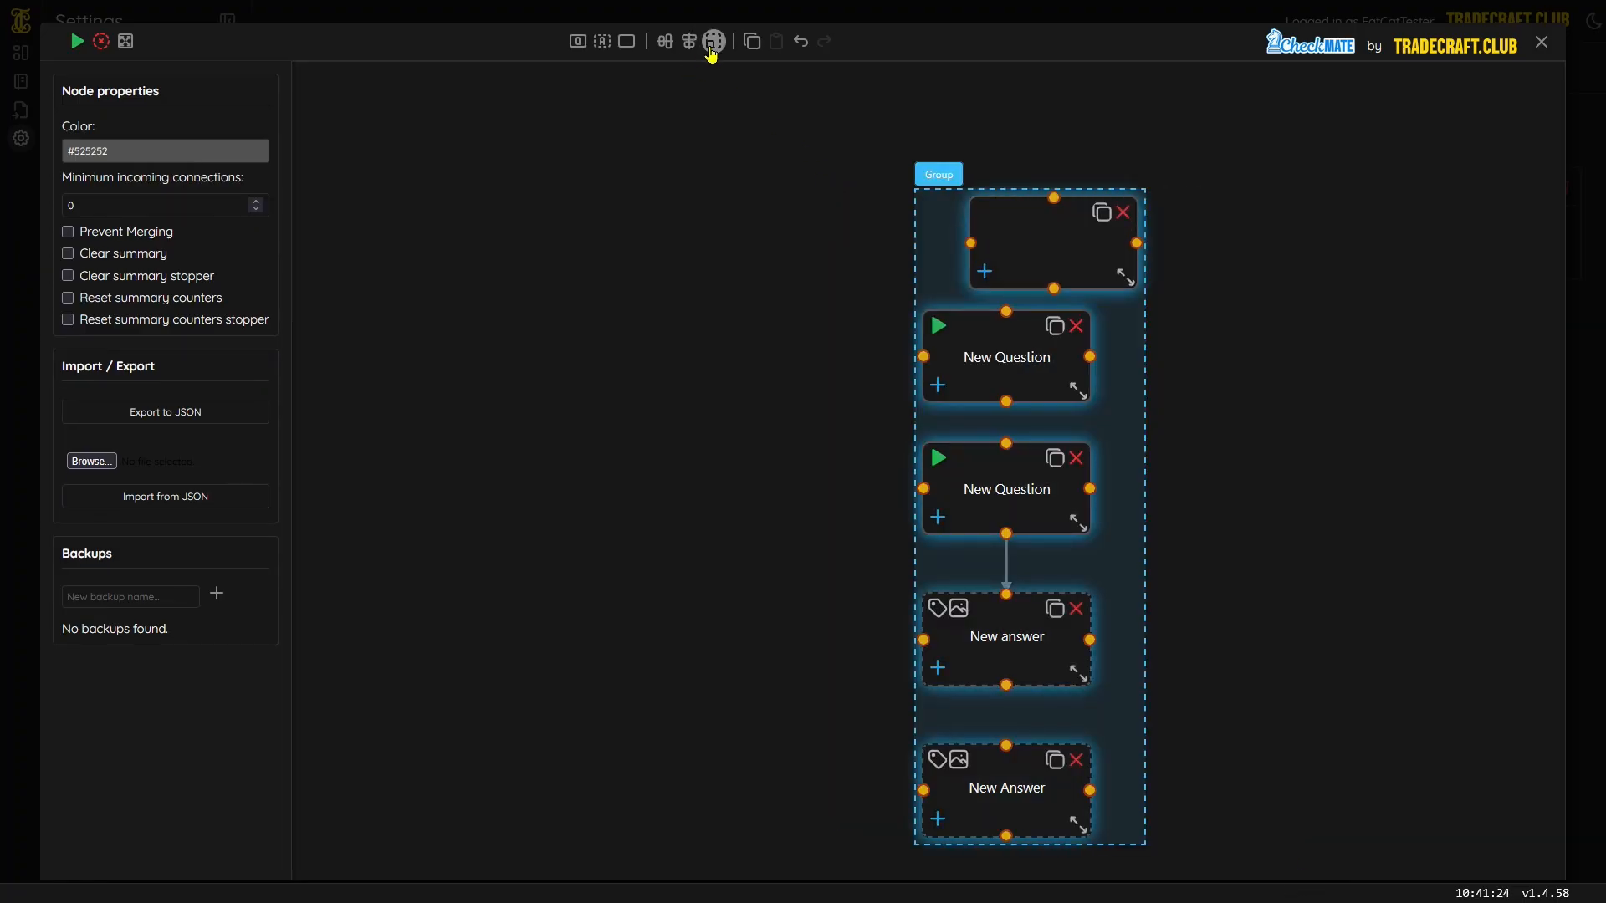
key("ctrl")
key("ctrl")
key("ctrl")
left_click(754, 254)
- Move the upper question node out to the left of the column and enlarge the passthrough node
left_click_drag(940, 384, 554, 331)
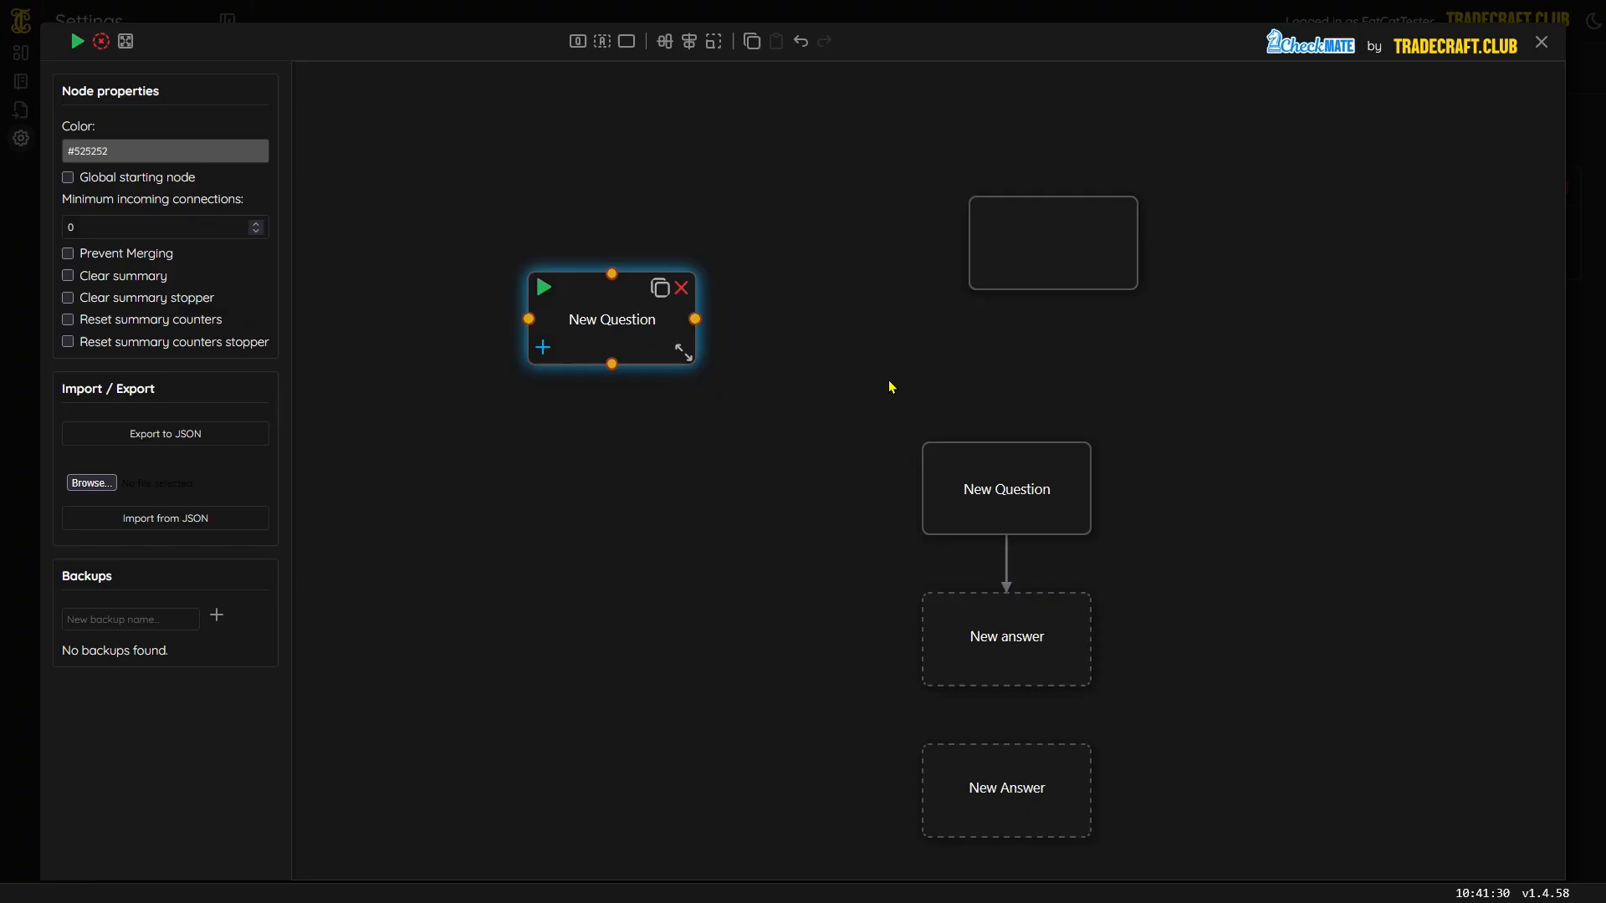
left_click(1096, 269)
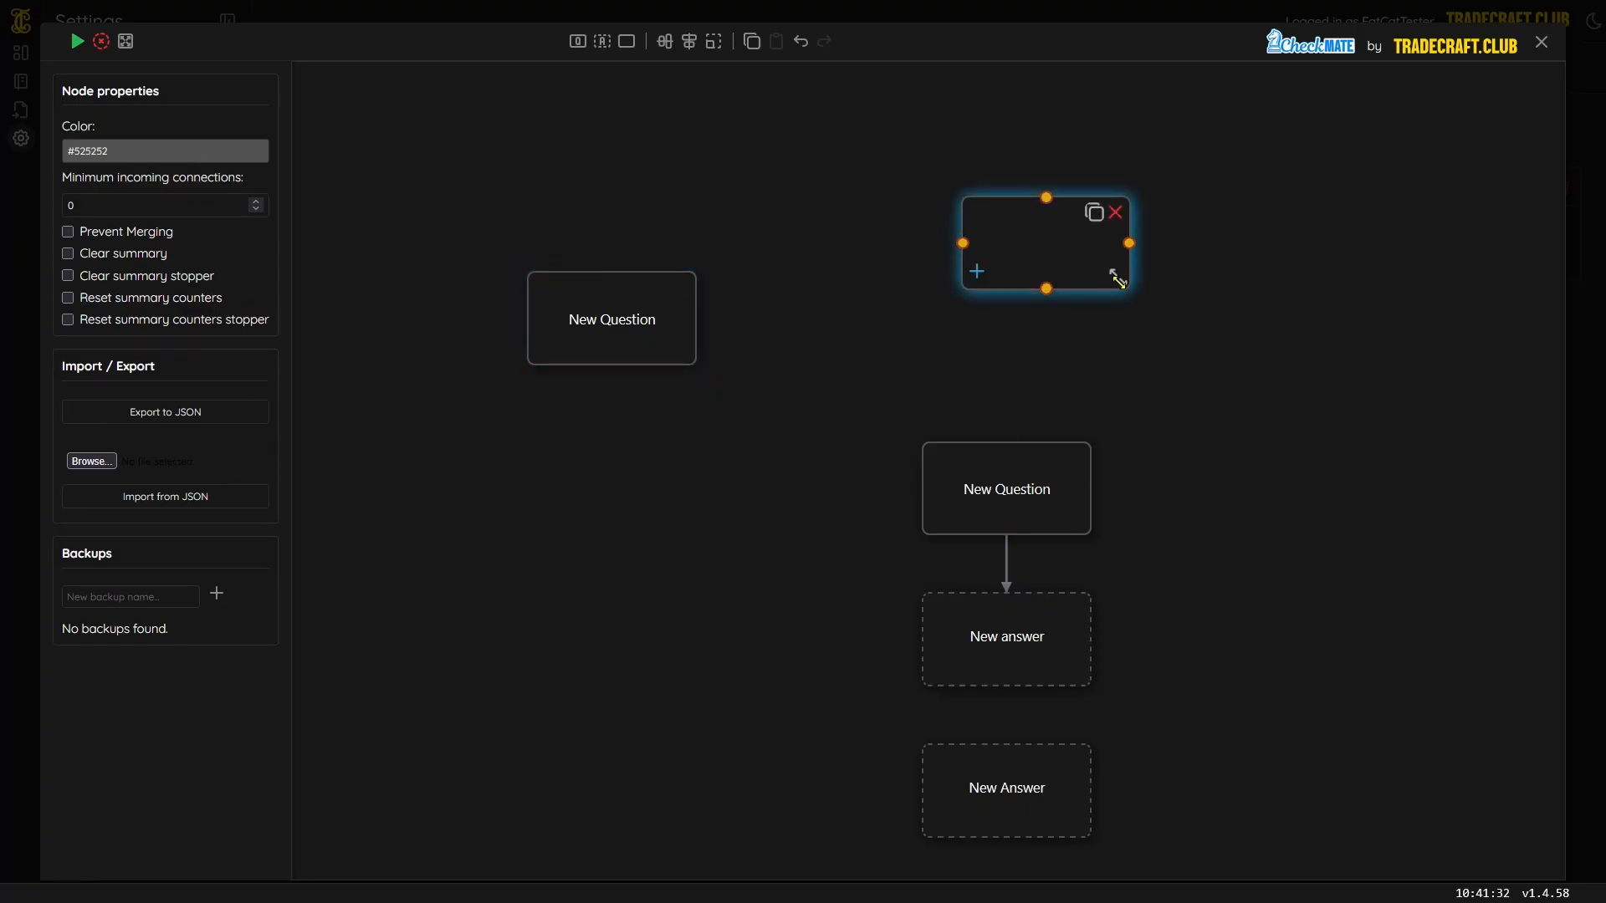
left_click_drag(1123, 281, 1215, 360)
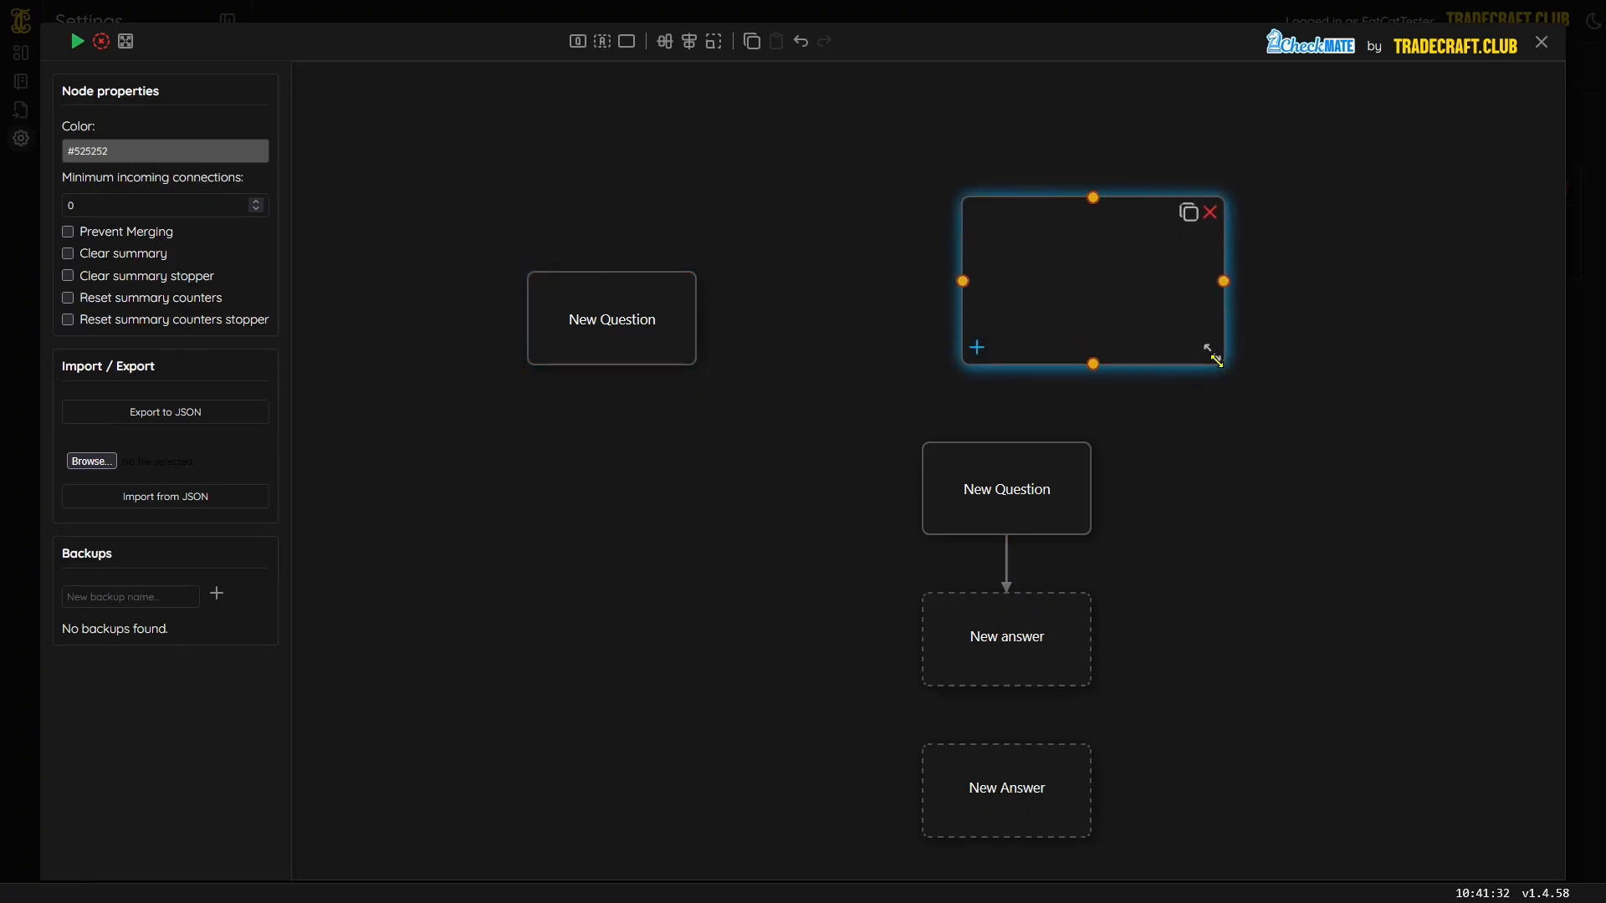
- Reset the enlarged passthrough node to the standard node size with the size-matching tool
left_click(714, 42)
left_click(741, 198)
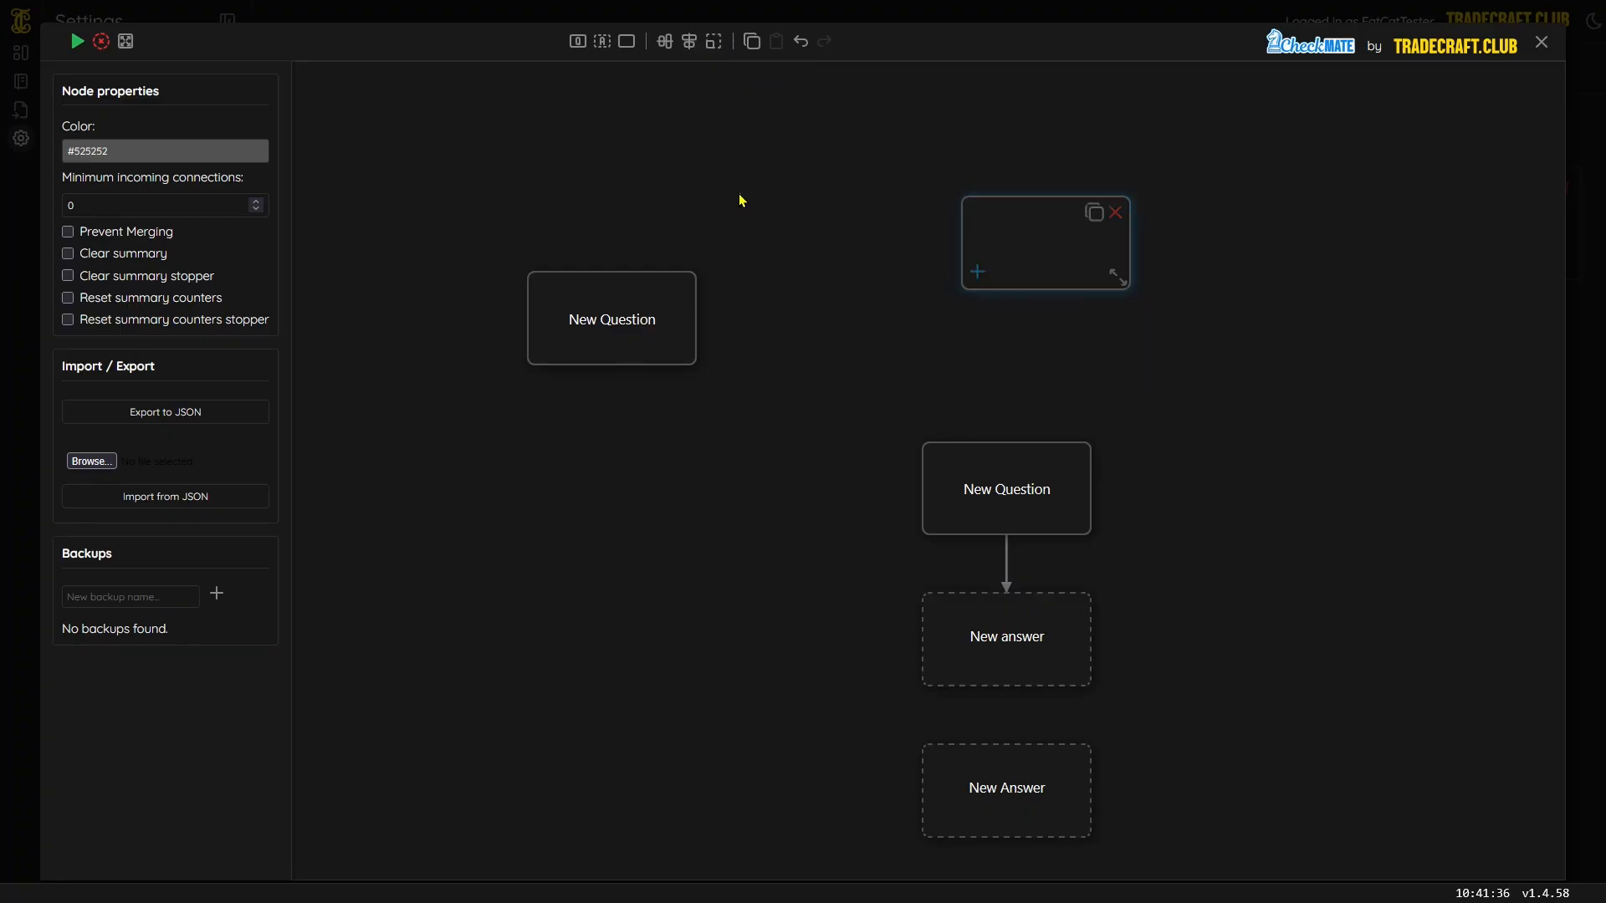
left_click(751, 42)
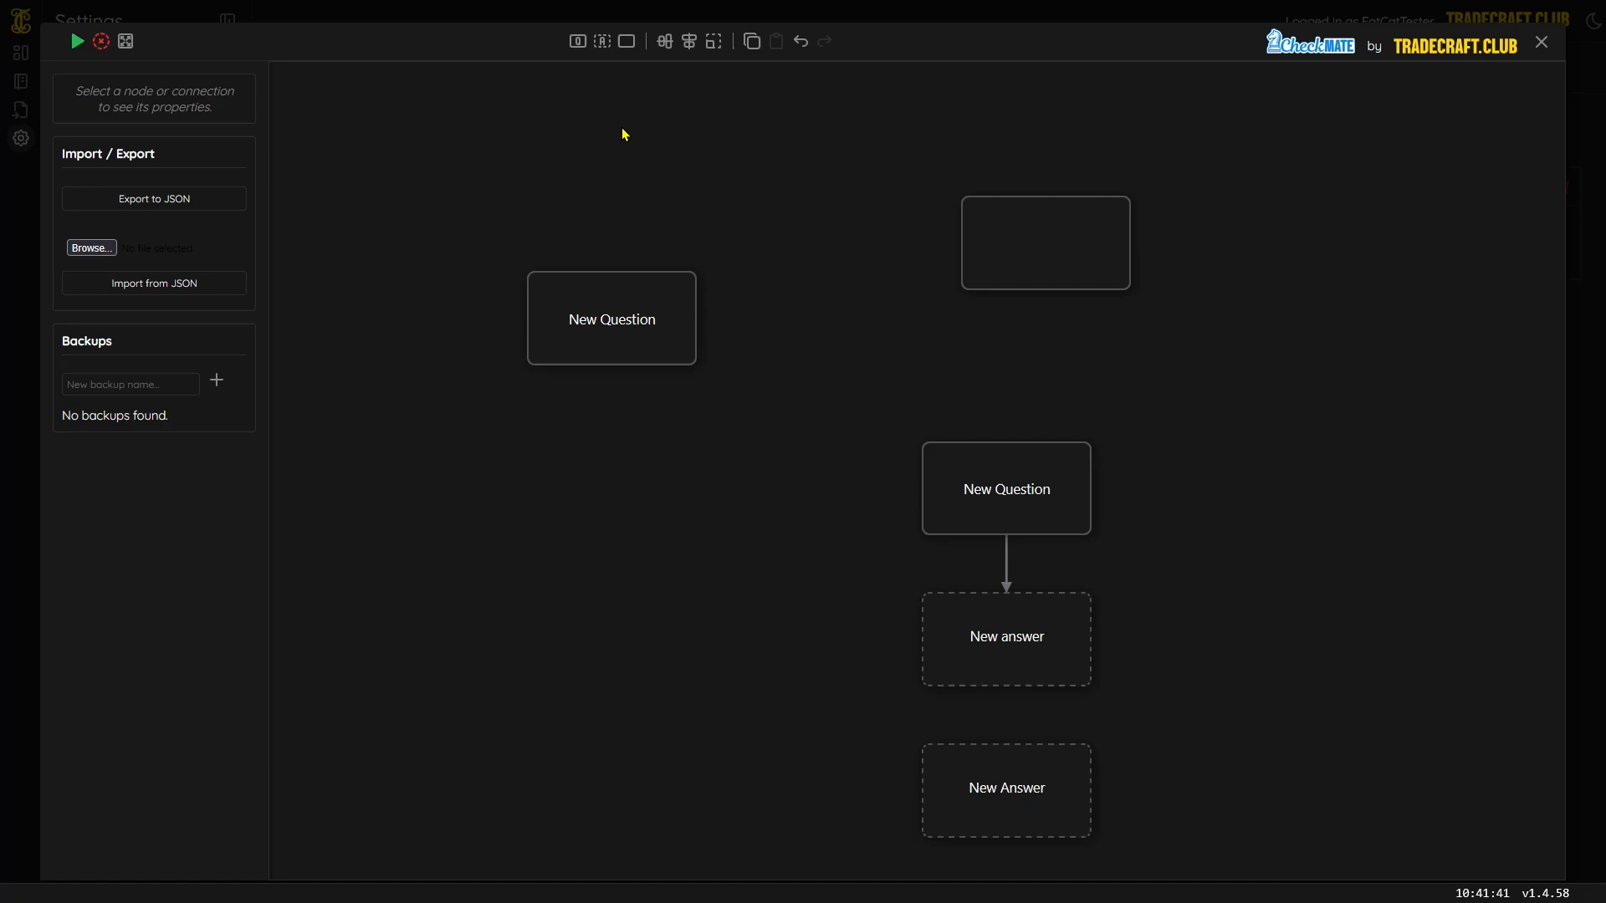
- Copy the question node left of the column, paste it, and move the copy above and to the right of the original
left_click_drag(471, 159, 749, 435)
left_click(751, 42)
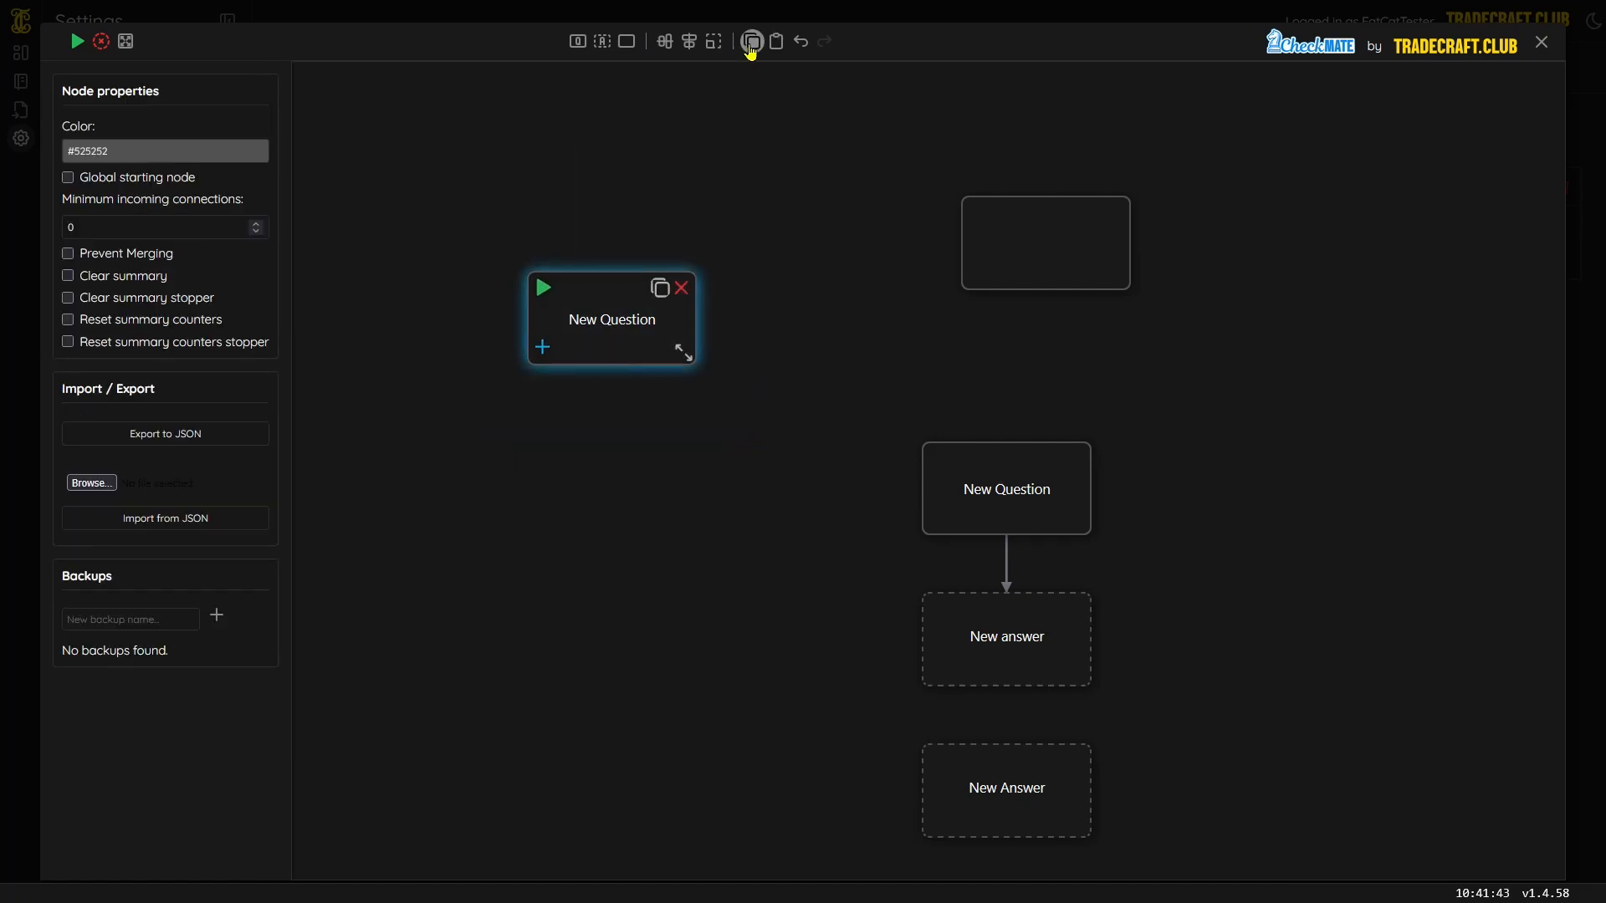
left_click(778, 50)
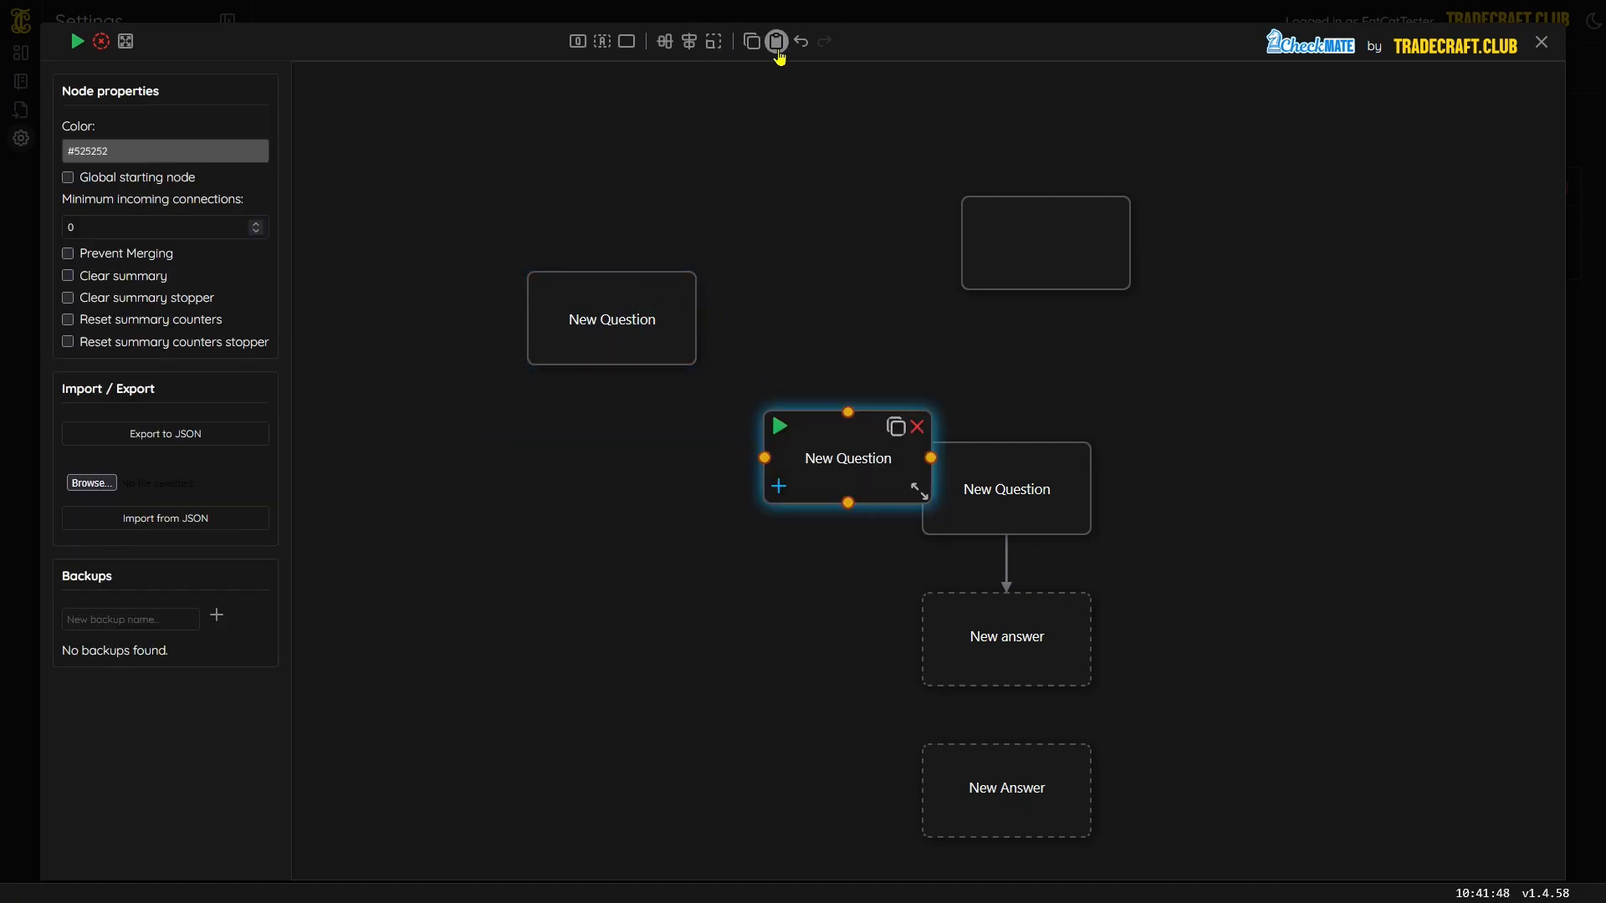
left_click(751, 529)
left_click_drag(828, 457, 762, 224)
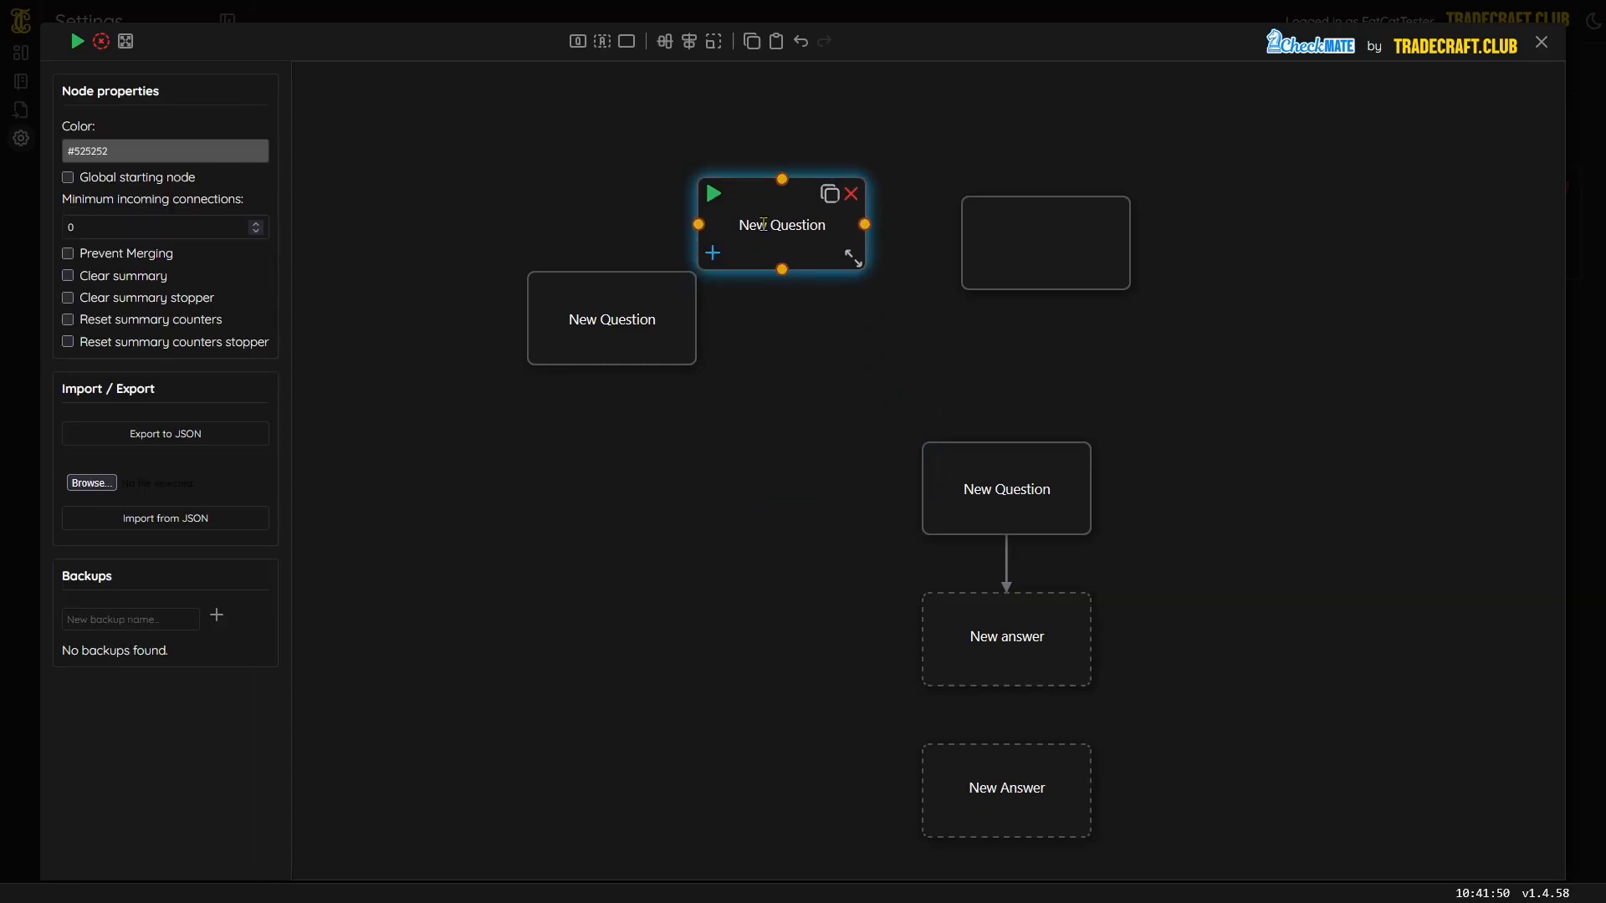
- Select all nodes, copy and paste them as a group, and place the pasted group to the right of the originals
left_click(837, 373)
left_click_drag(1225, 164, 556, 825)
key("ctrl+c")
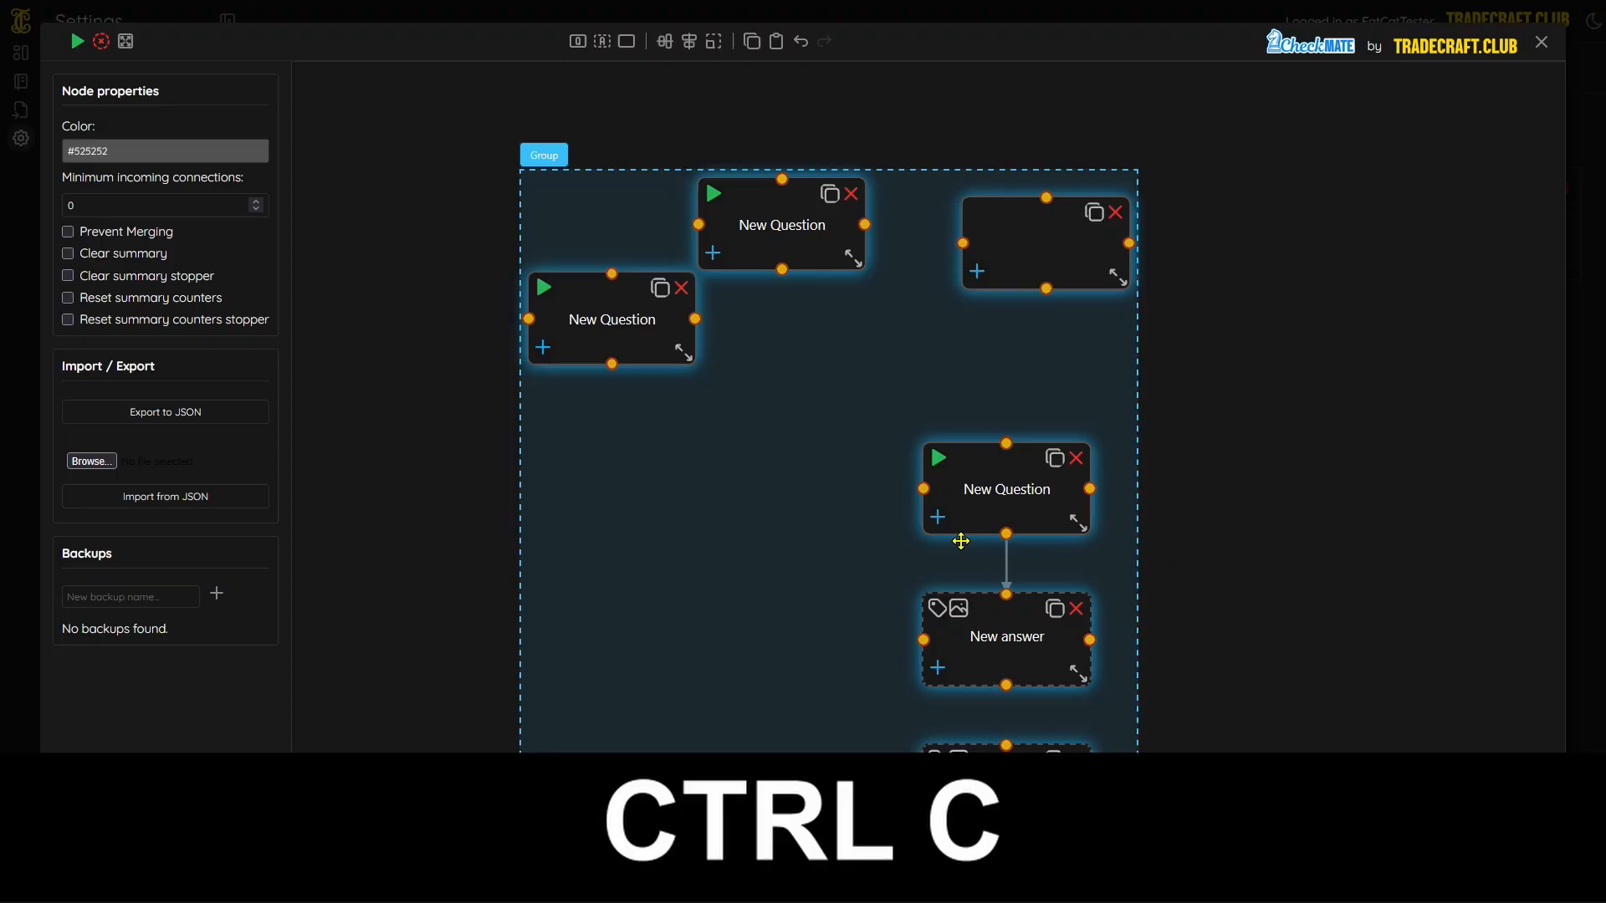
key("ctrl+v")
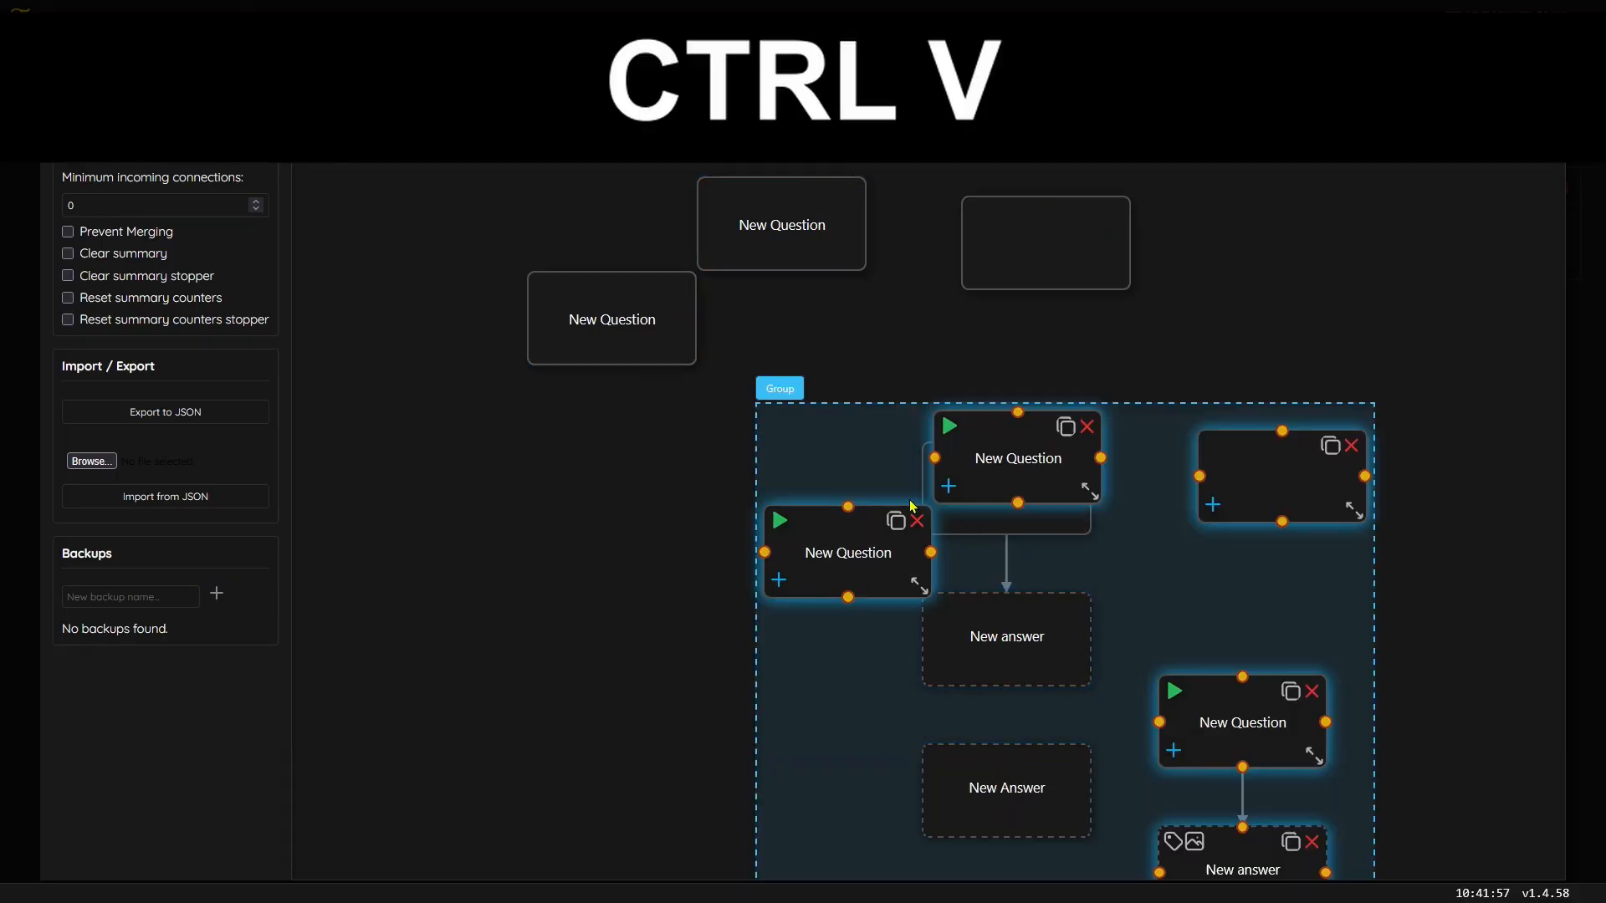
left_click_drag(874, 735, 1201, 454)
scroll(1202, 523, "down", 3)
left_click_drag(1253, 558, 1350, 578)
left_click(1277, 838)
left_click_drag(1280, 795, 1006, 815)
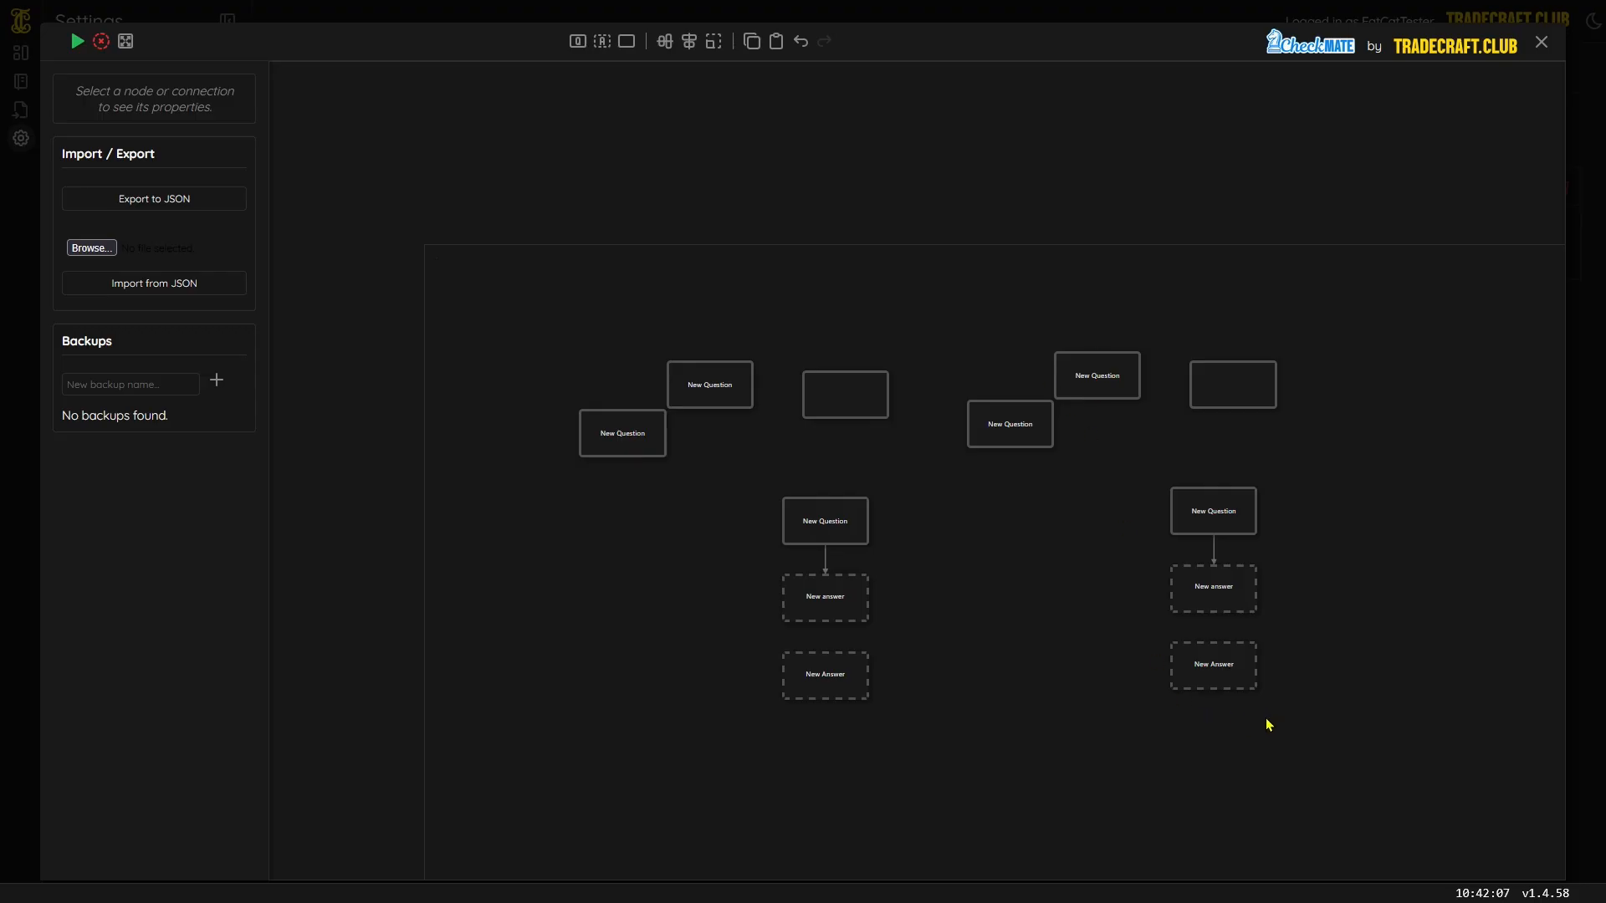
- Paste the copied node group again and place it to the right of the first pasted group
key("ctrl+v")
left_click_drag(903, 652, 1433, 584)
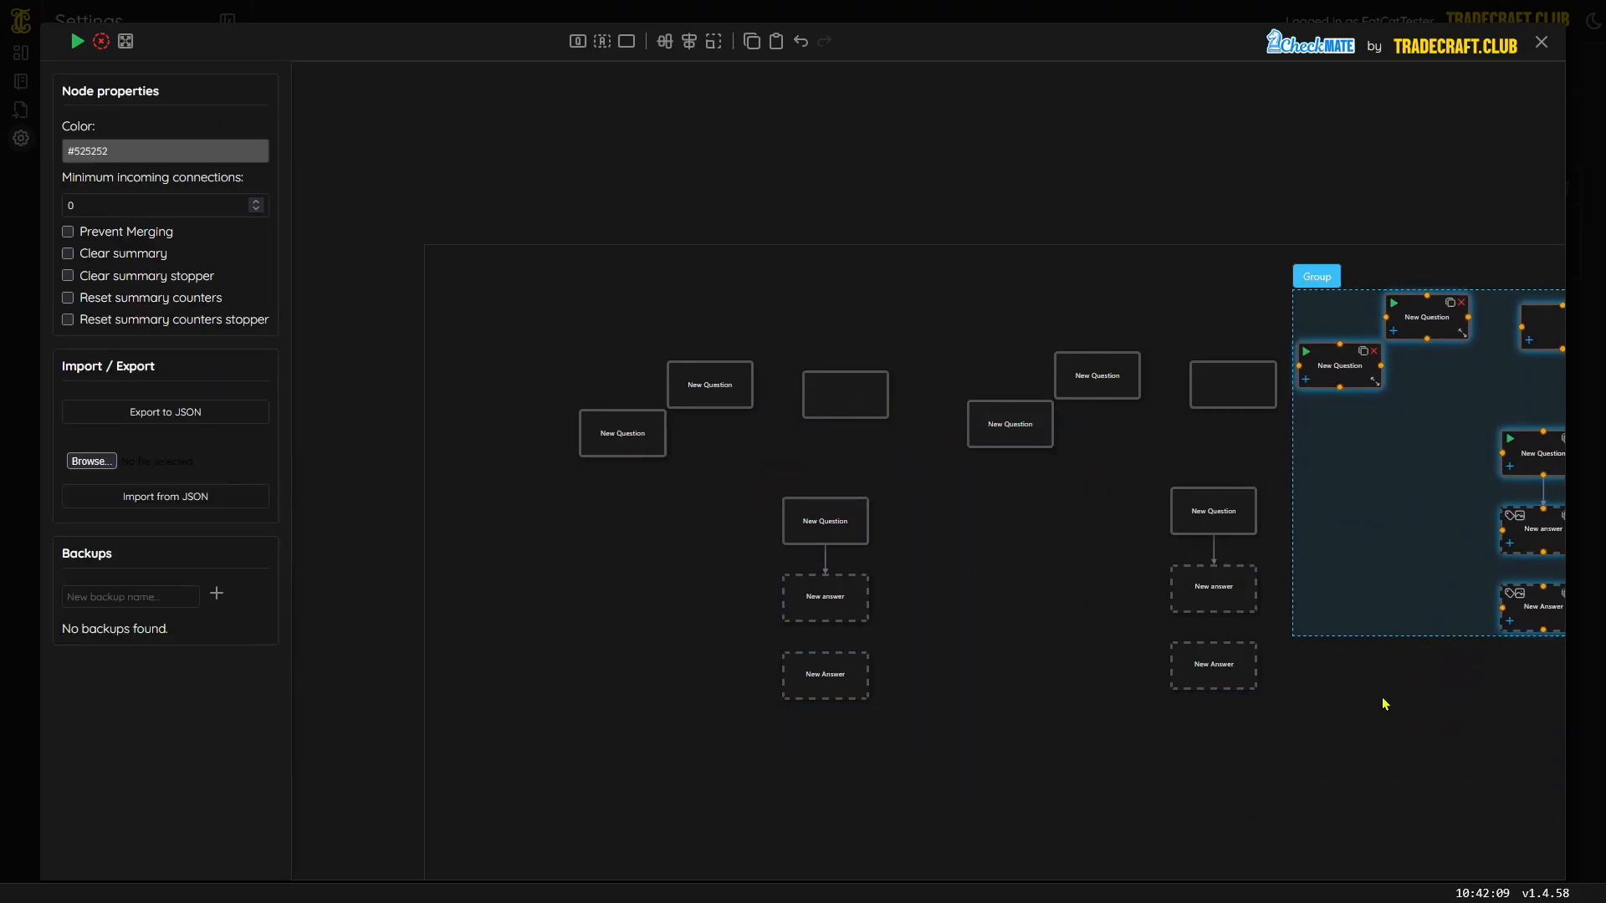
scroll(1382, 700, "down", 5)
left_click_drag(1363, 761, 982, 655)
left_click_drag(1011, 456, 1023, 499)
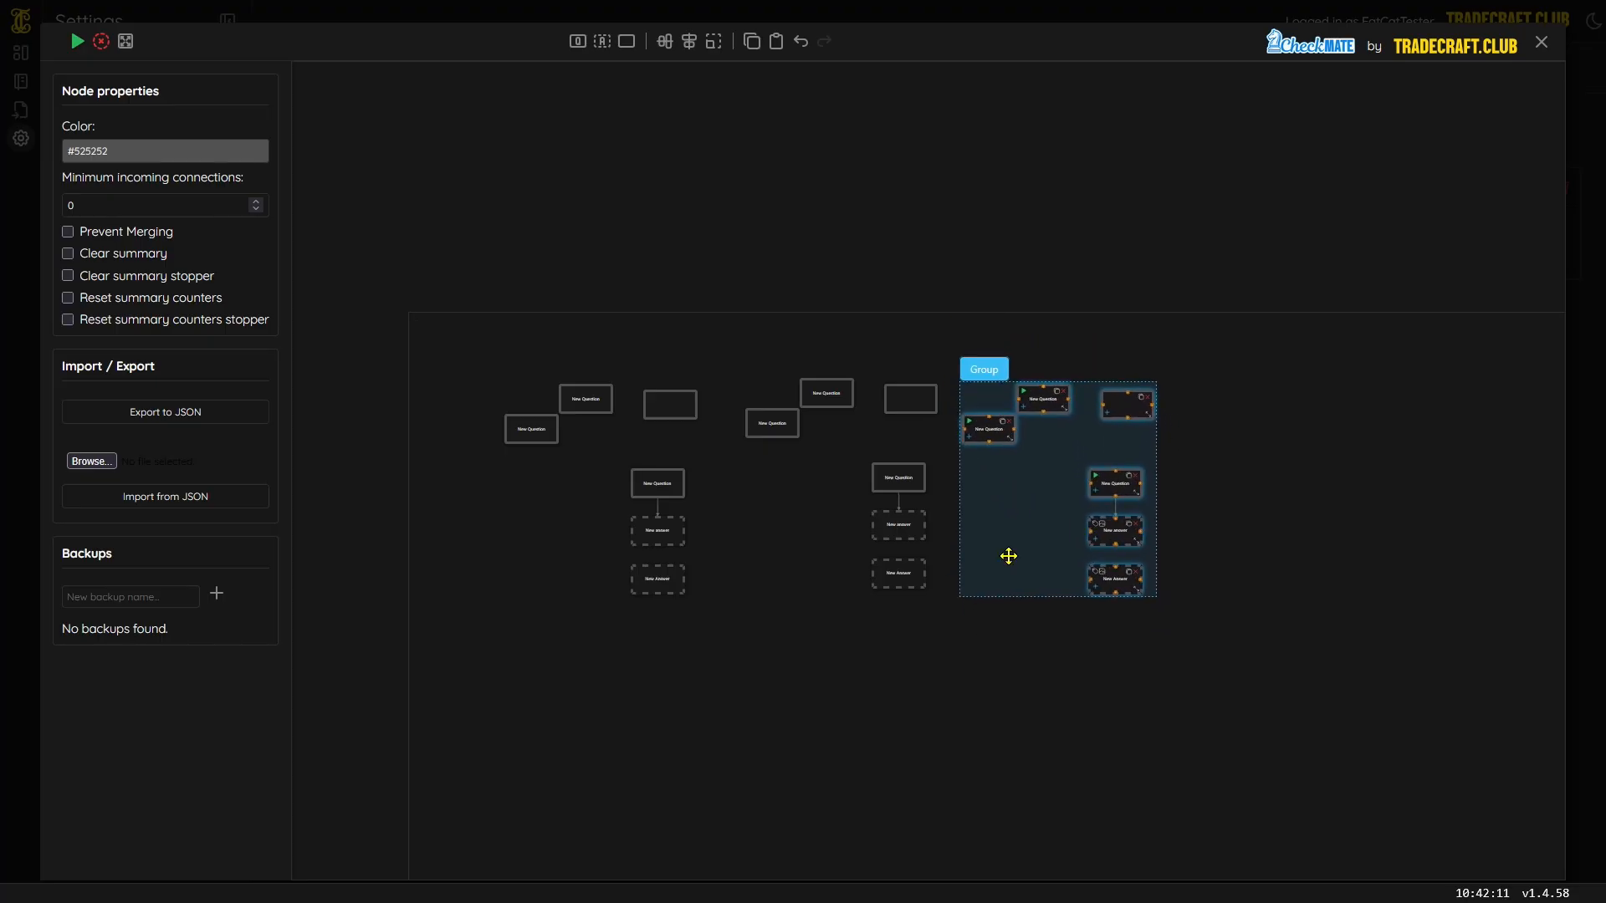
left_click(950, 686)
- Select both pasted node groups and delete them, keeping only the original nodes
left_click_drag(1326, 666, 739, 363)
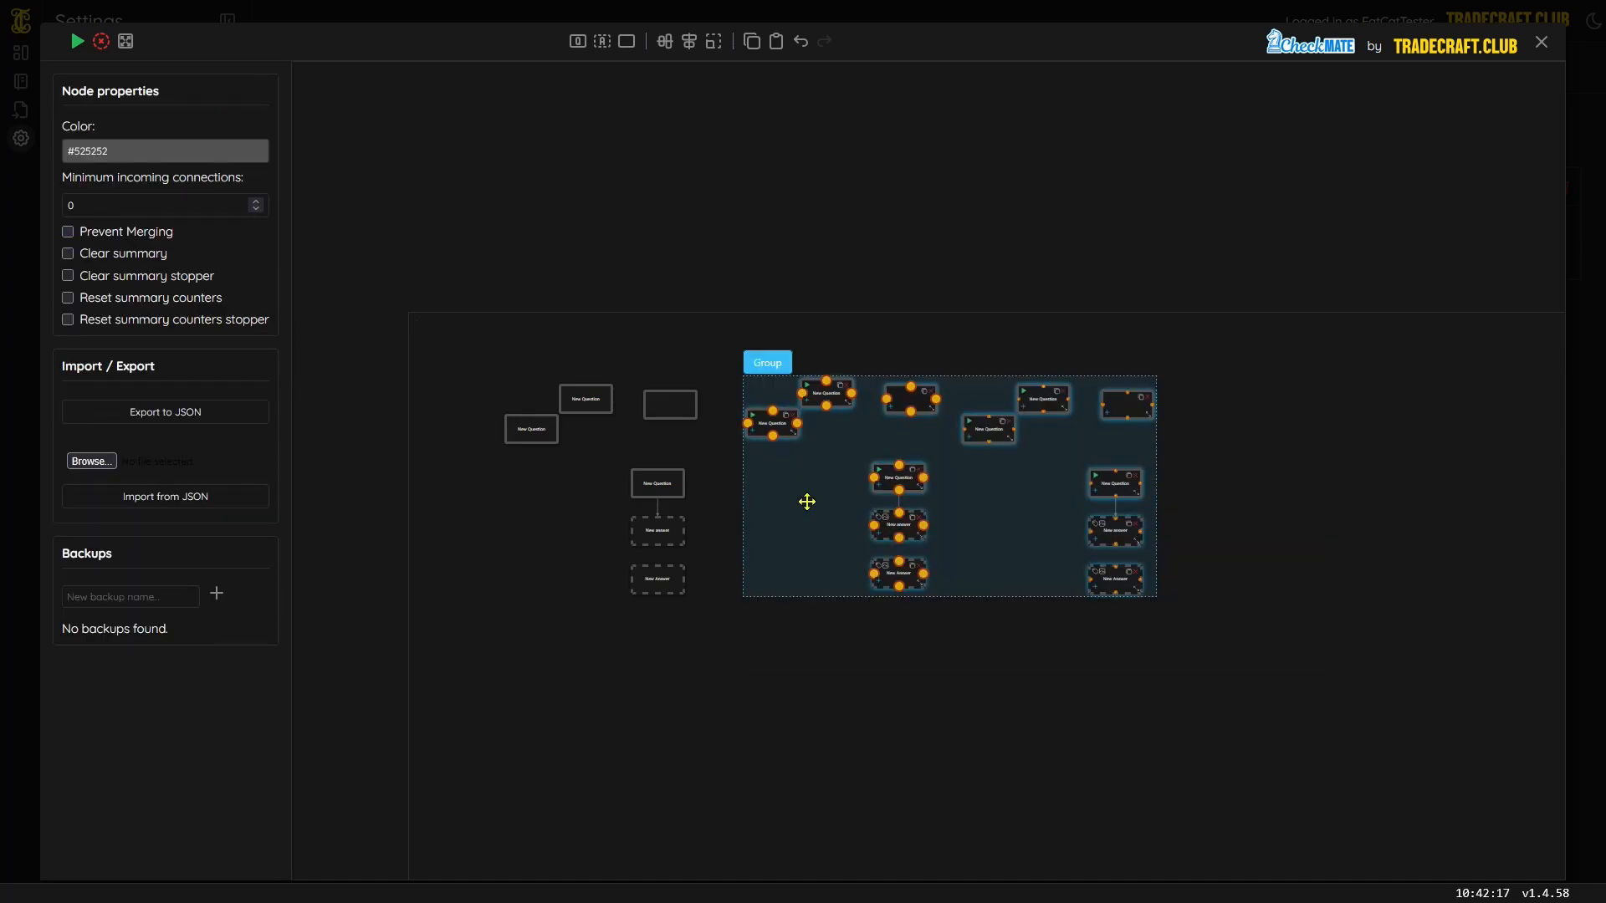
key("Delete")
scroll(740, 536, "up", 5)
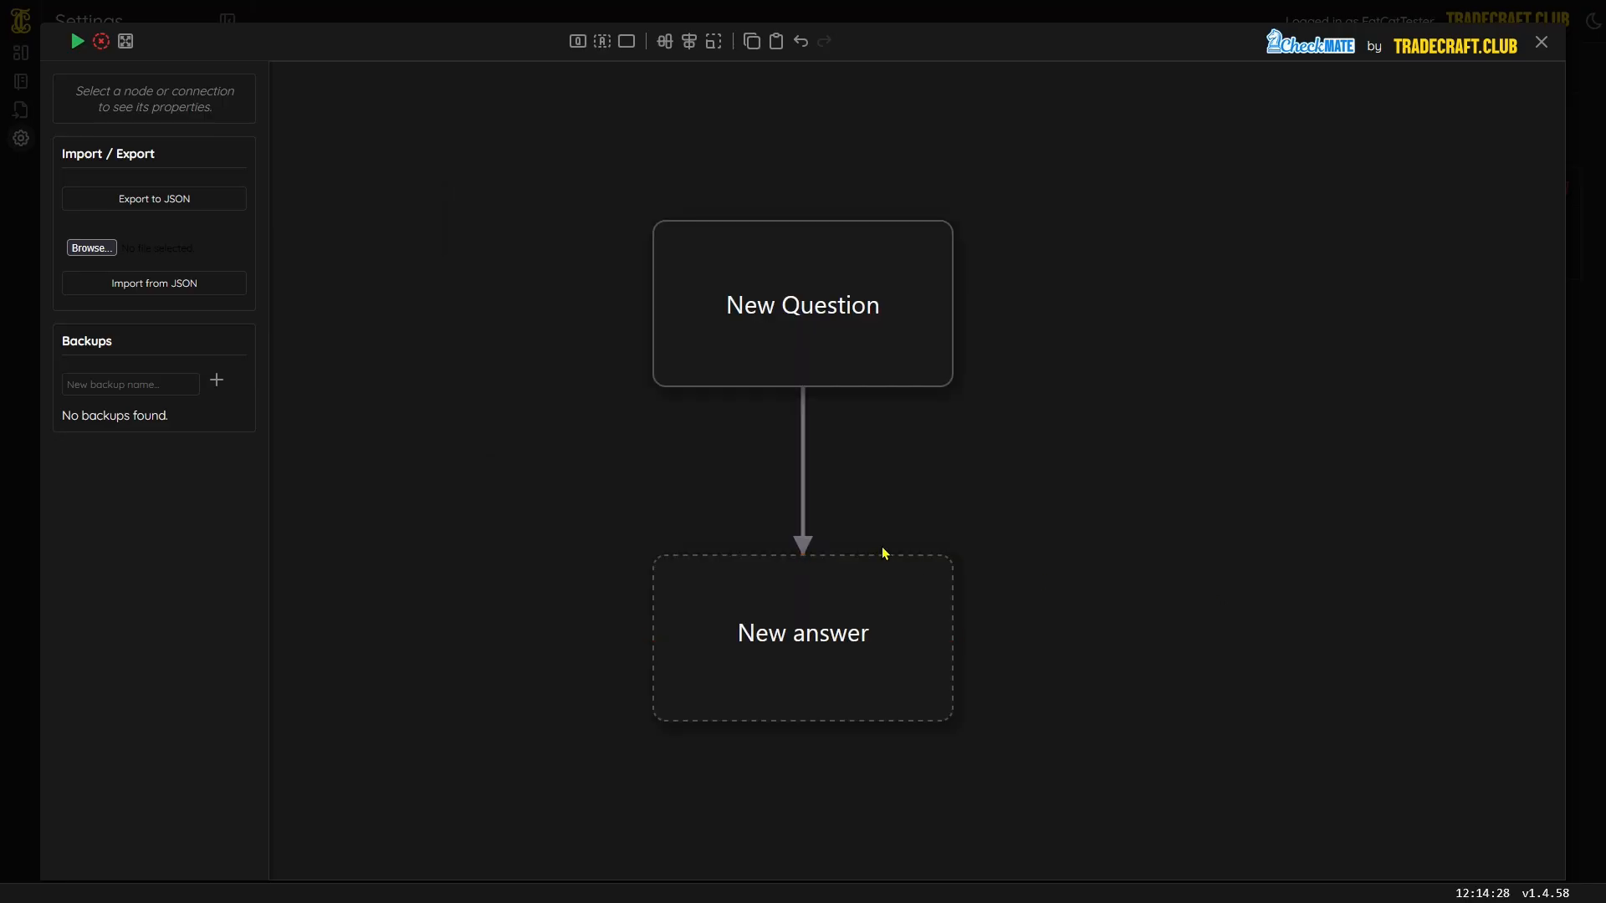
- Rename the question node as "Are we in a range?" and its connected answer node as "Yes"
double_click(766, 312)
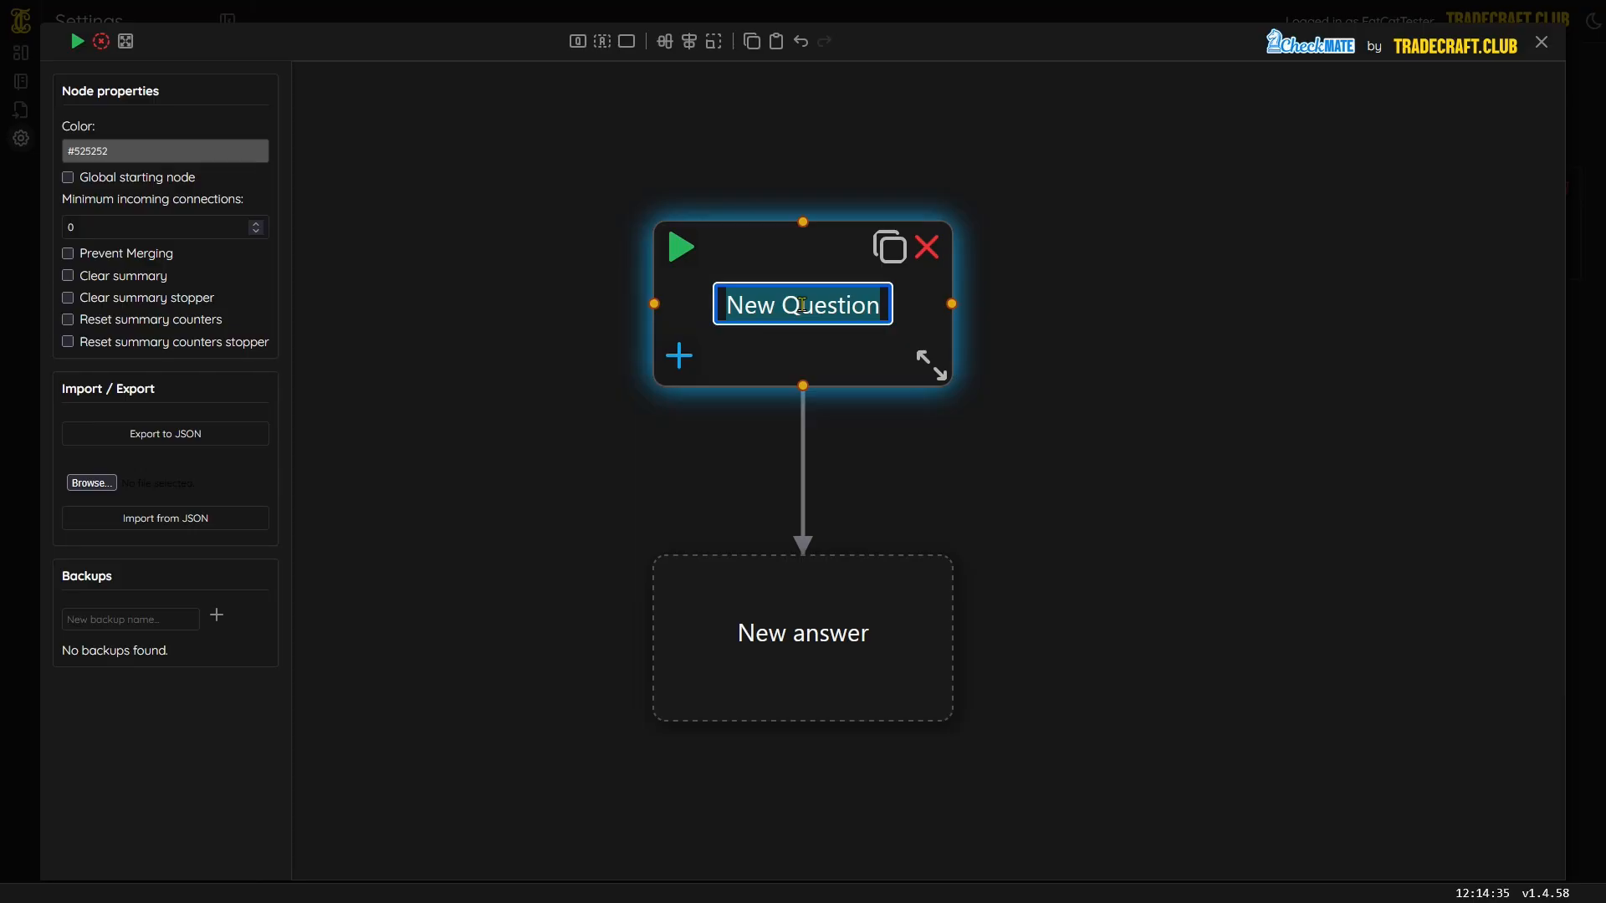
type("Ar")
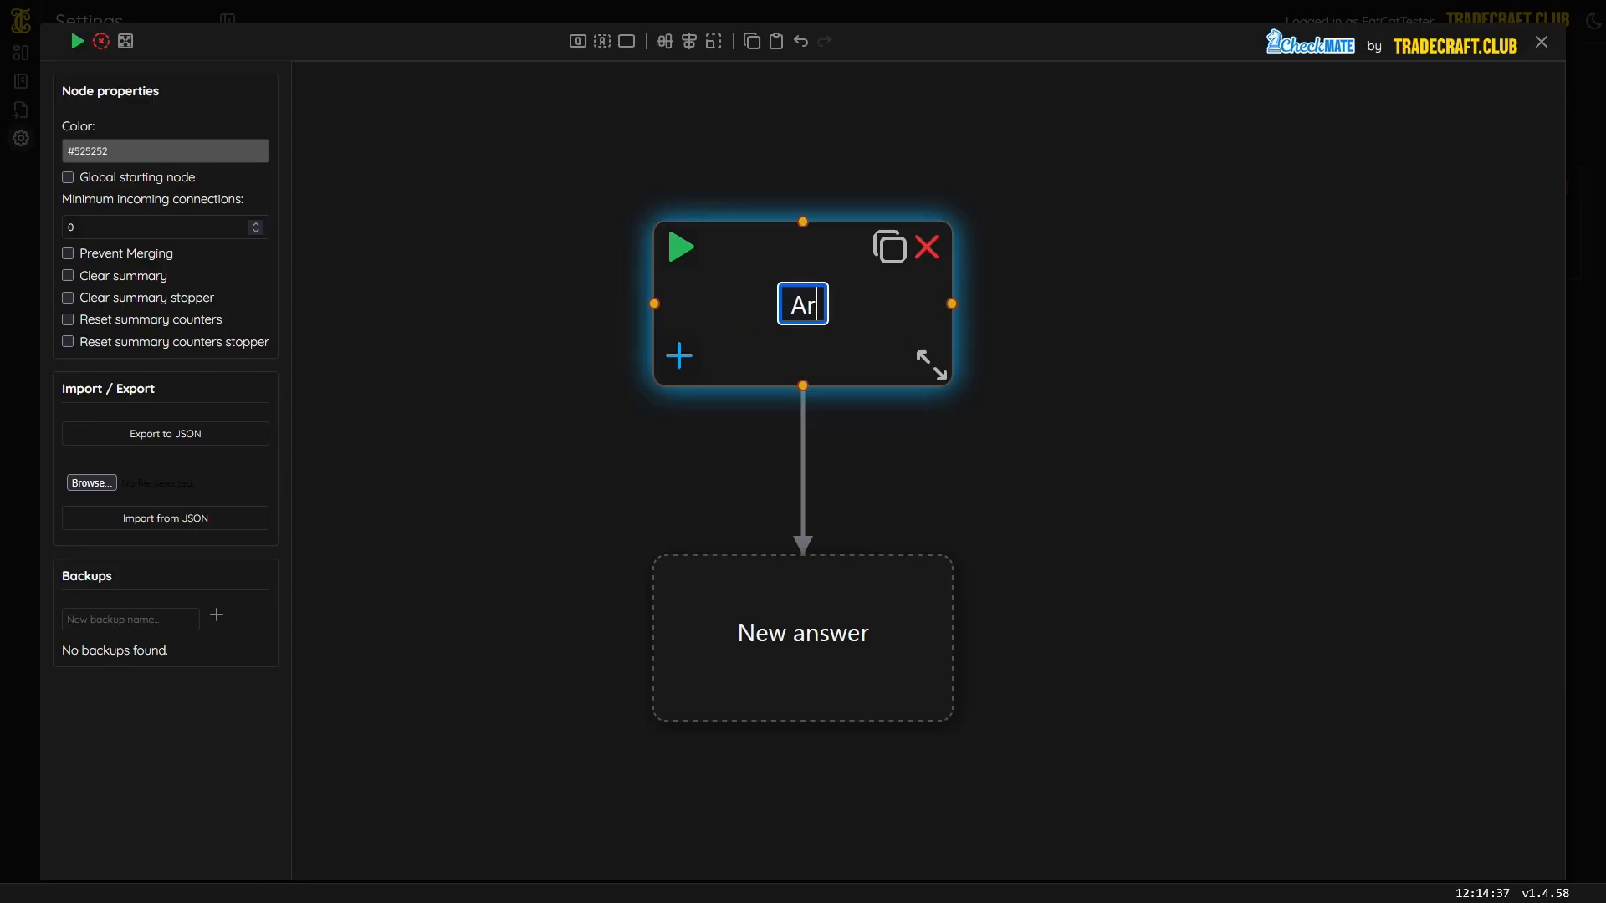
type("e we in a range?")
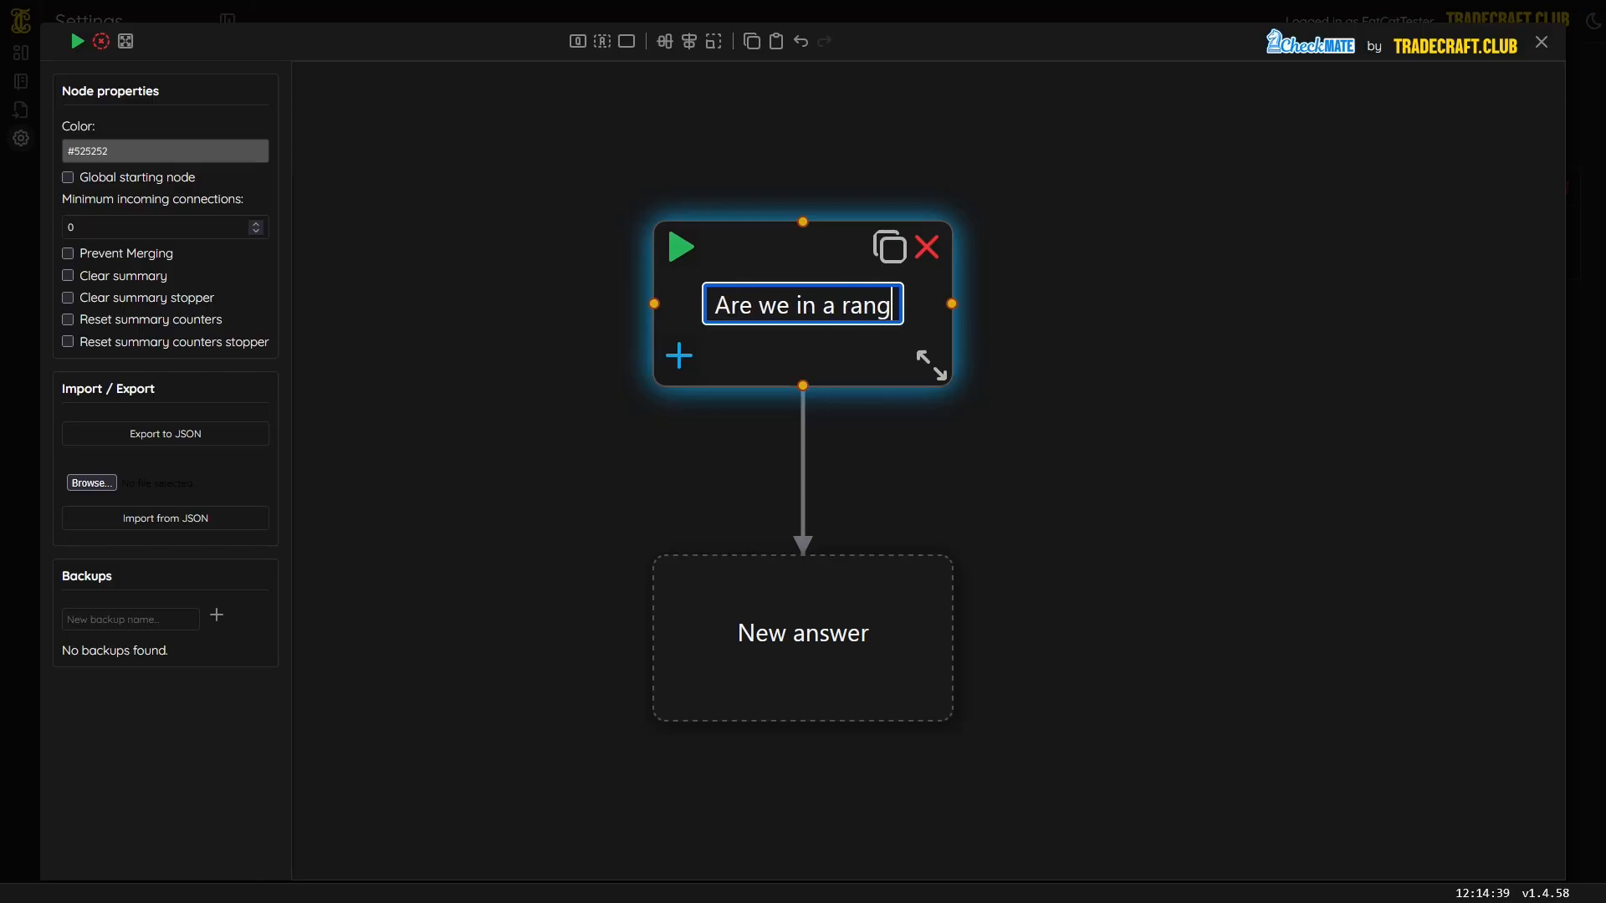
left_click(1169, 481)
double_click(787, 640)
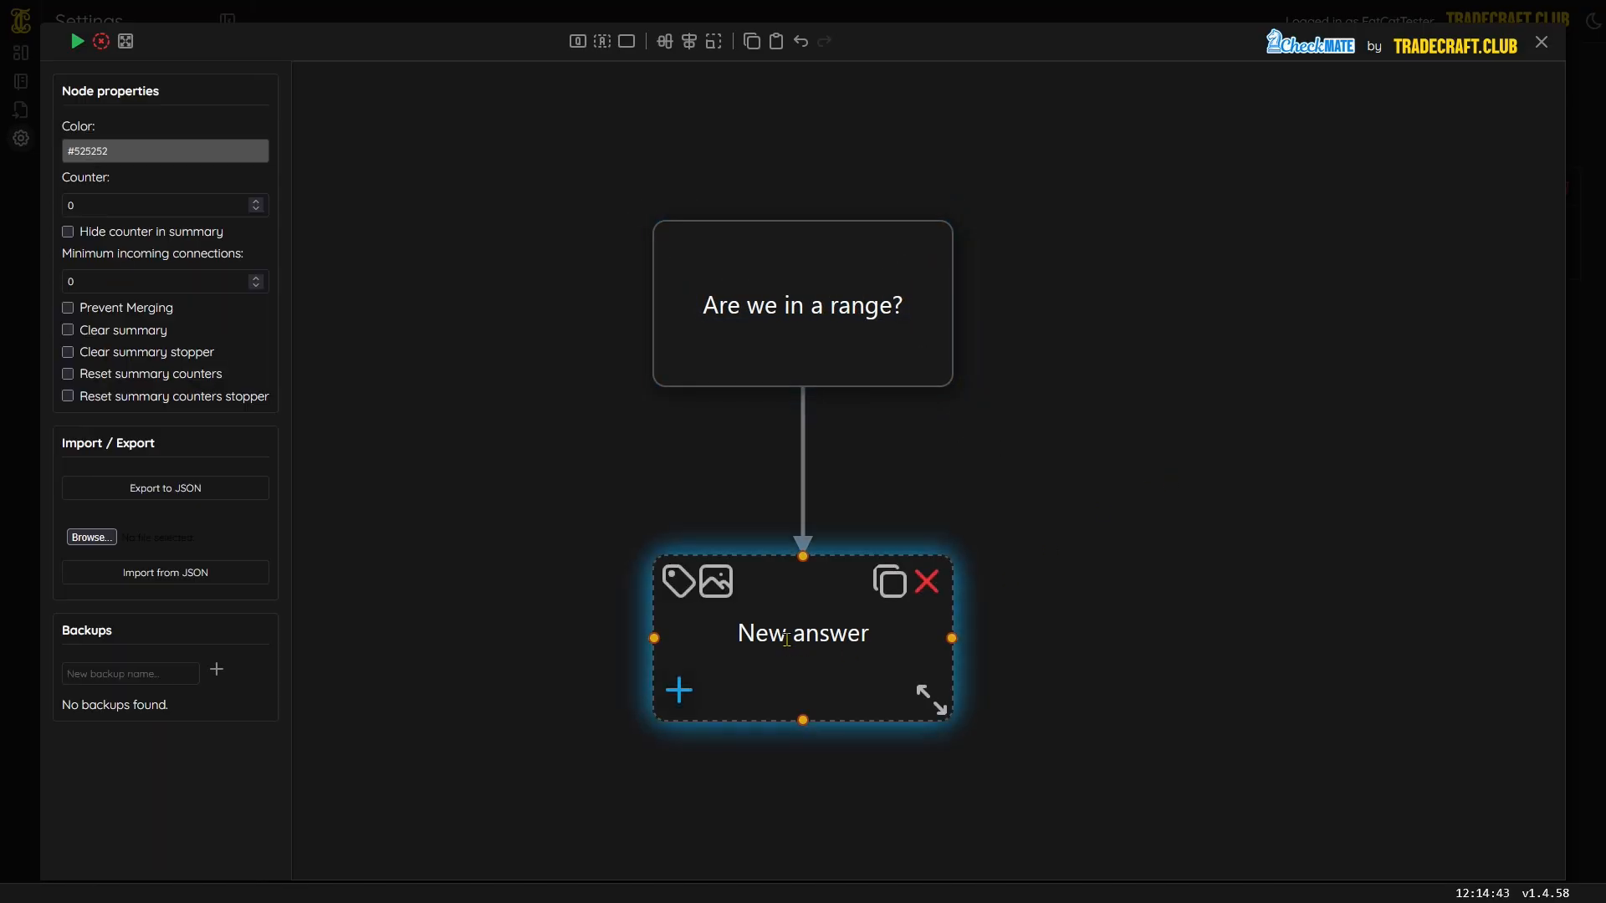
type("Yes")
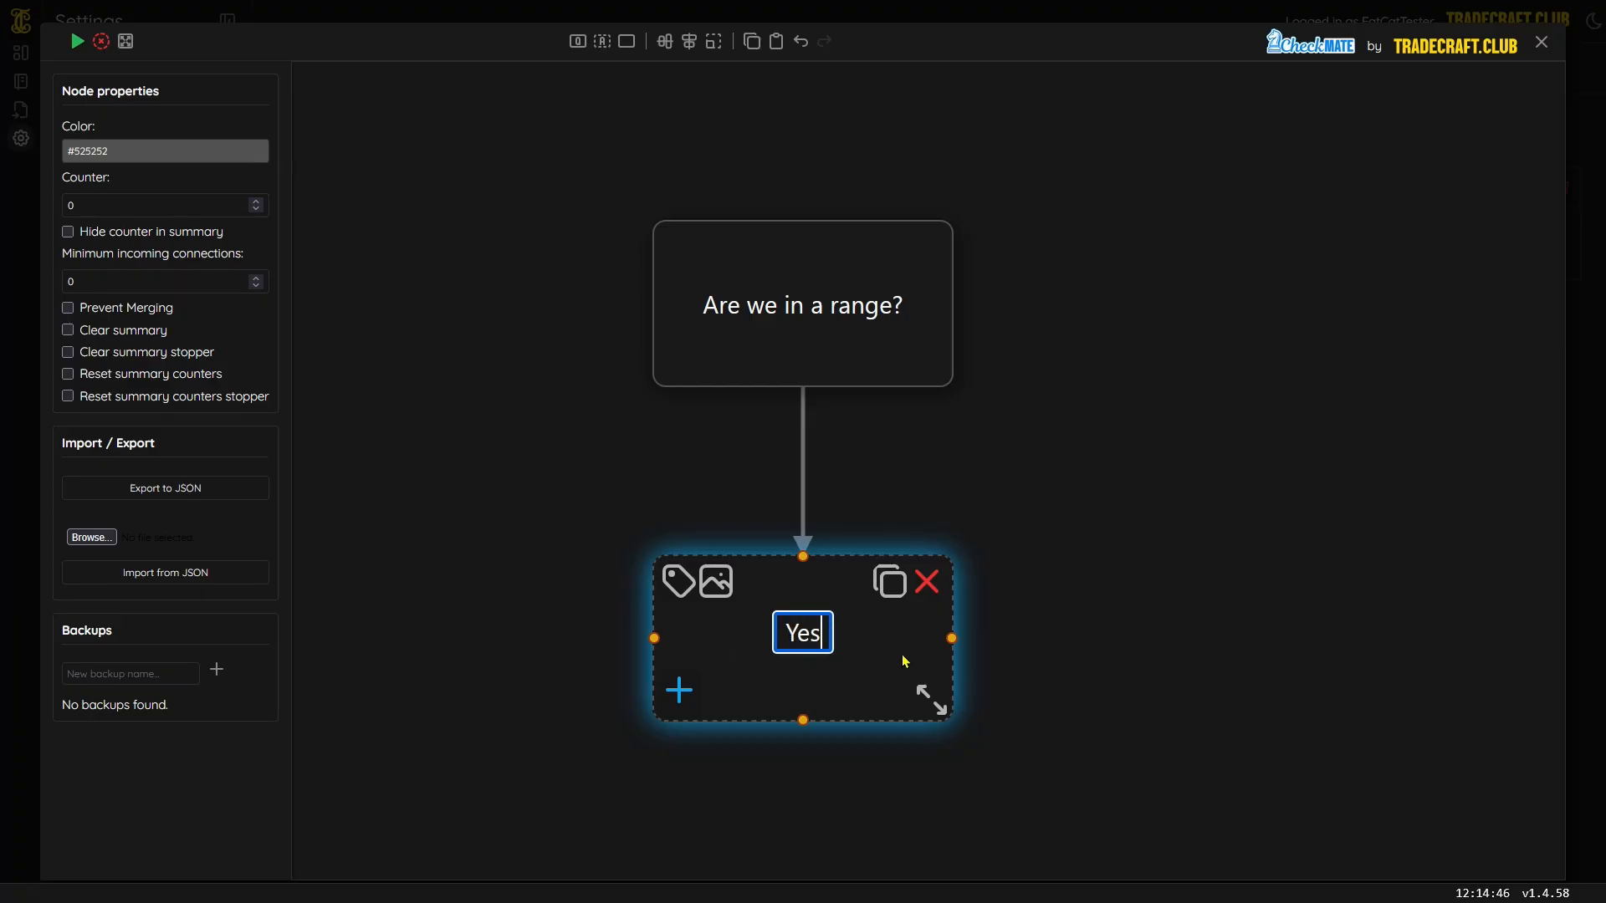
left_click(980, 643)
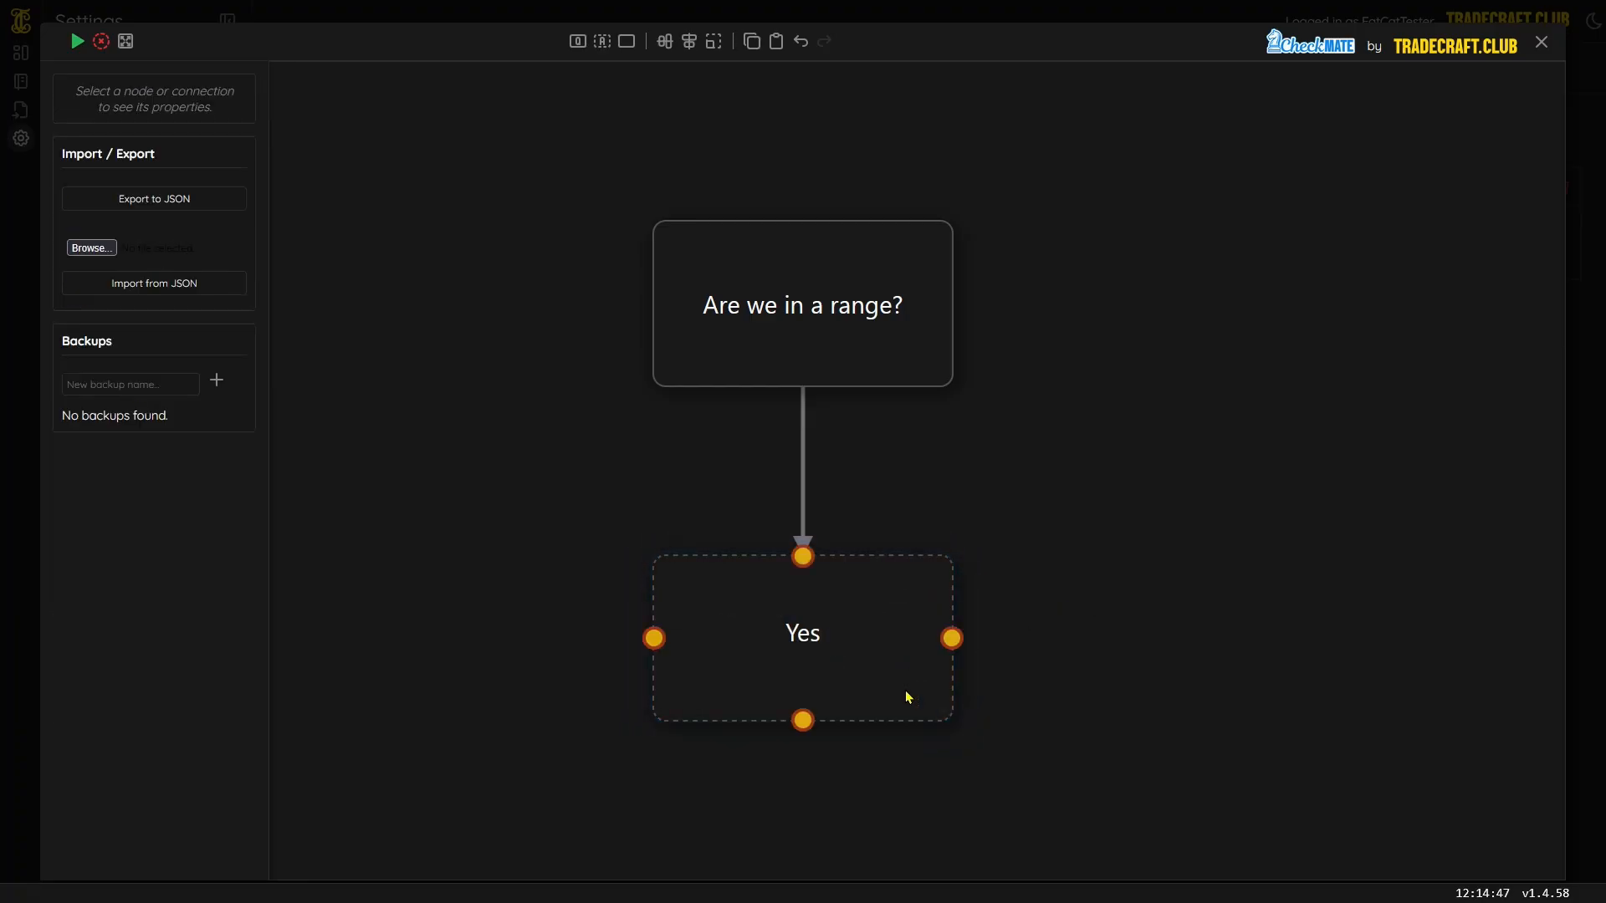
- Run the checklist from the editor and answer the range question with Yes
left_click(76, 52)
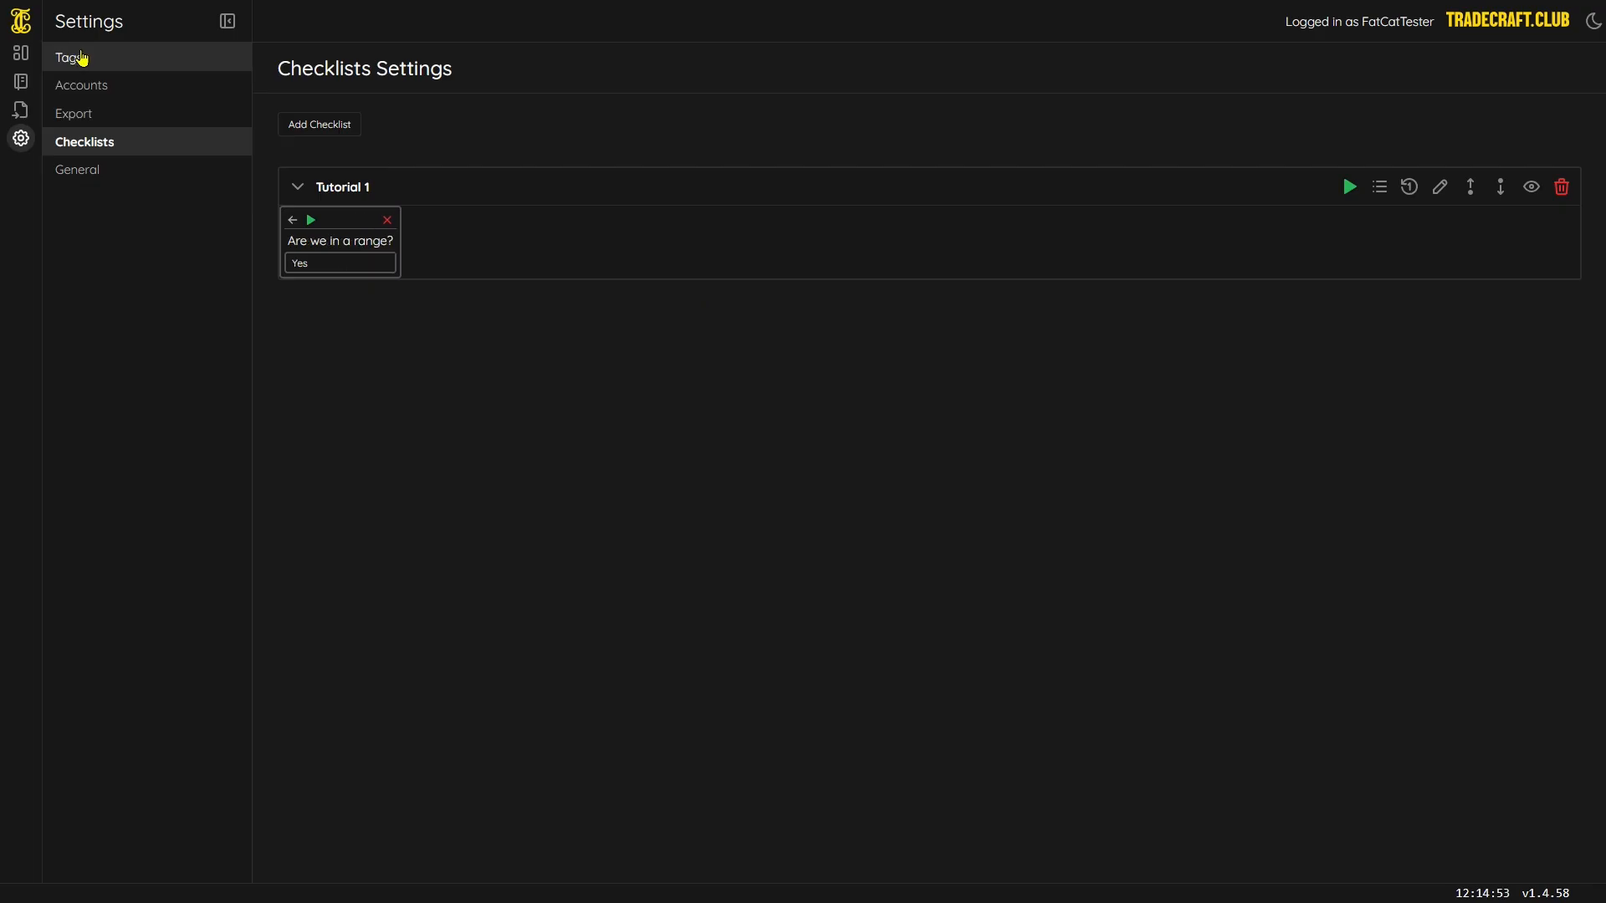
left_click(303, 256)
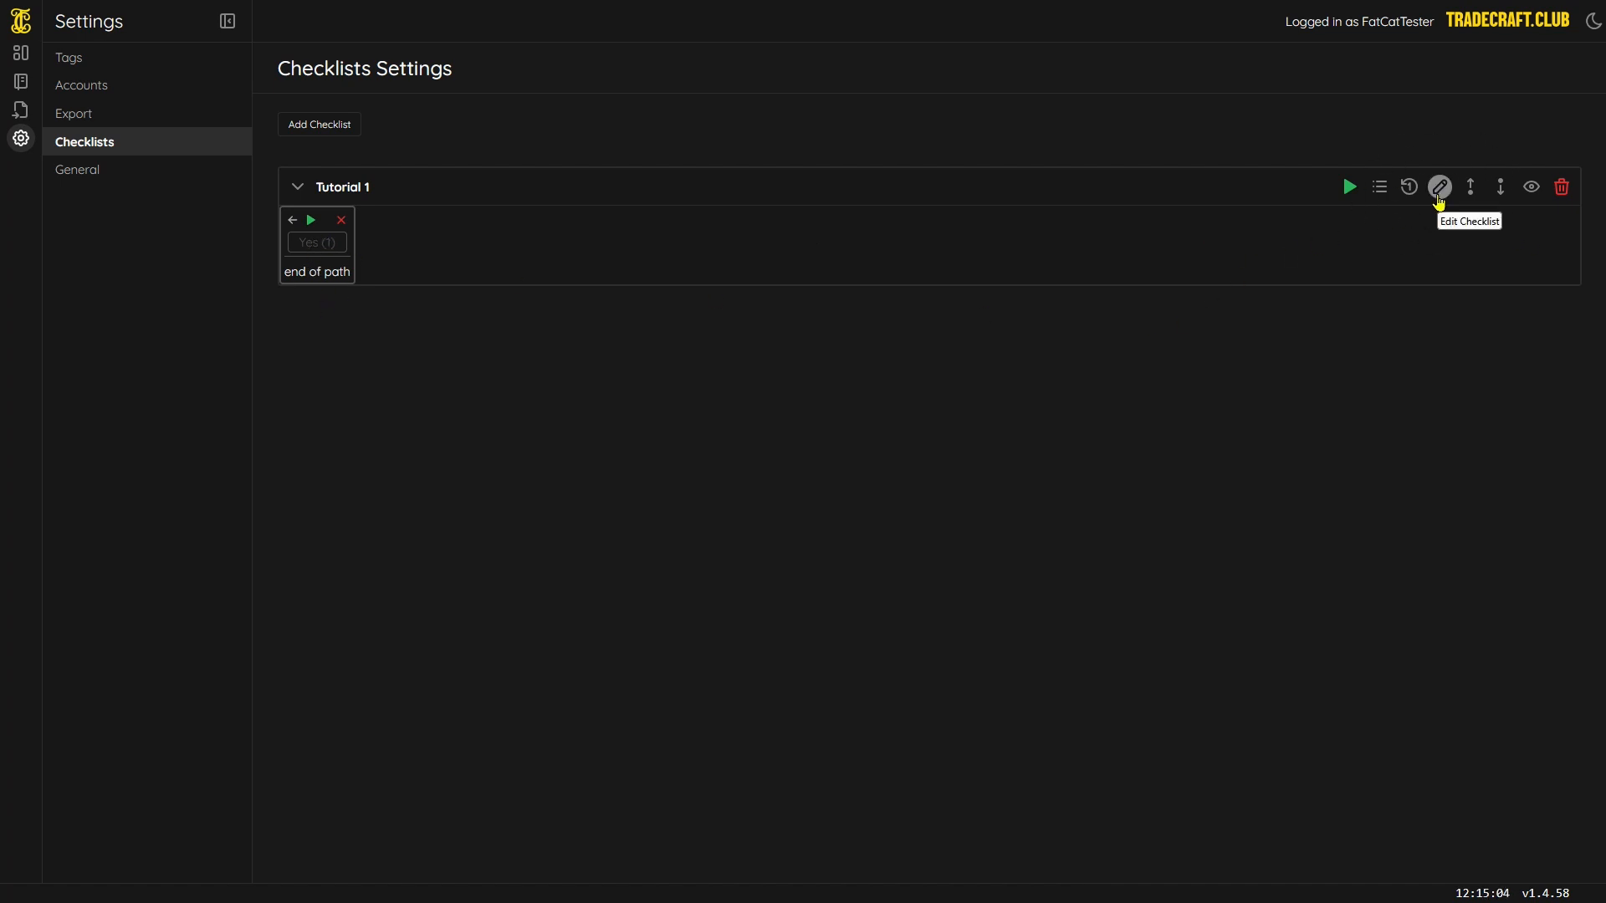
- Reopen Tutorial 1 for editing, shift the Yes node to the left, and add a new answer node to the right of it
left_click(1439, 187)
left_click_drag(875, 646, 718, 637)
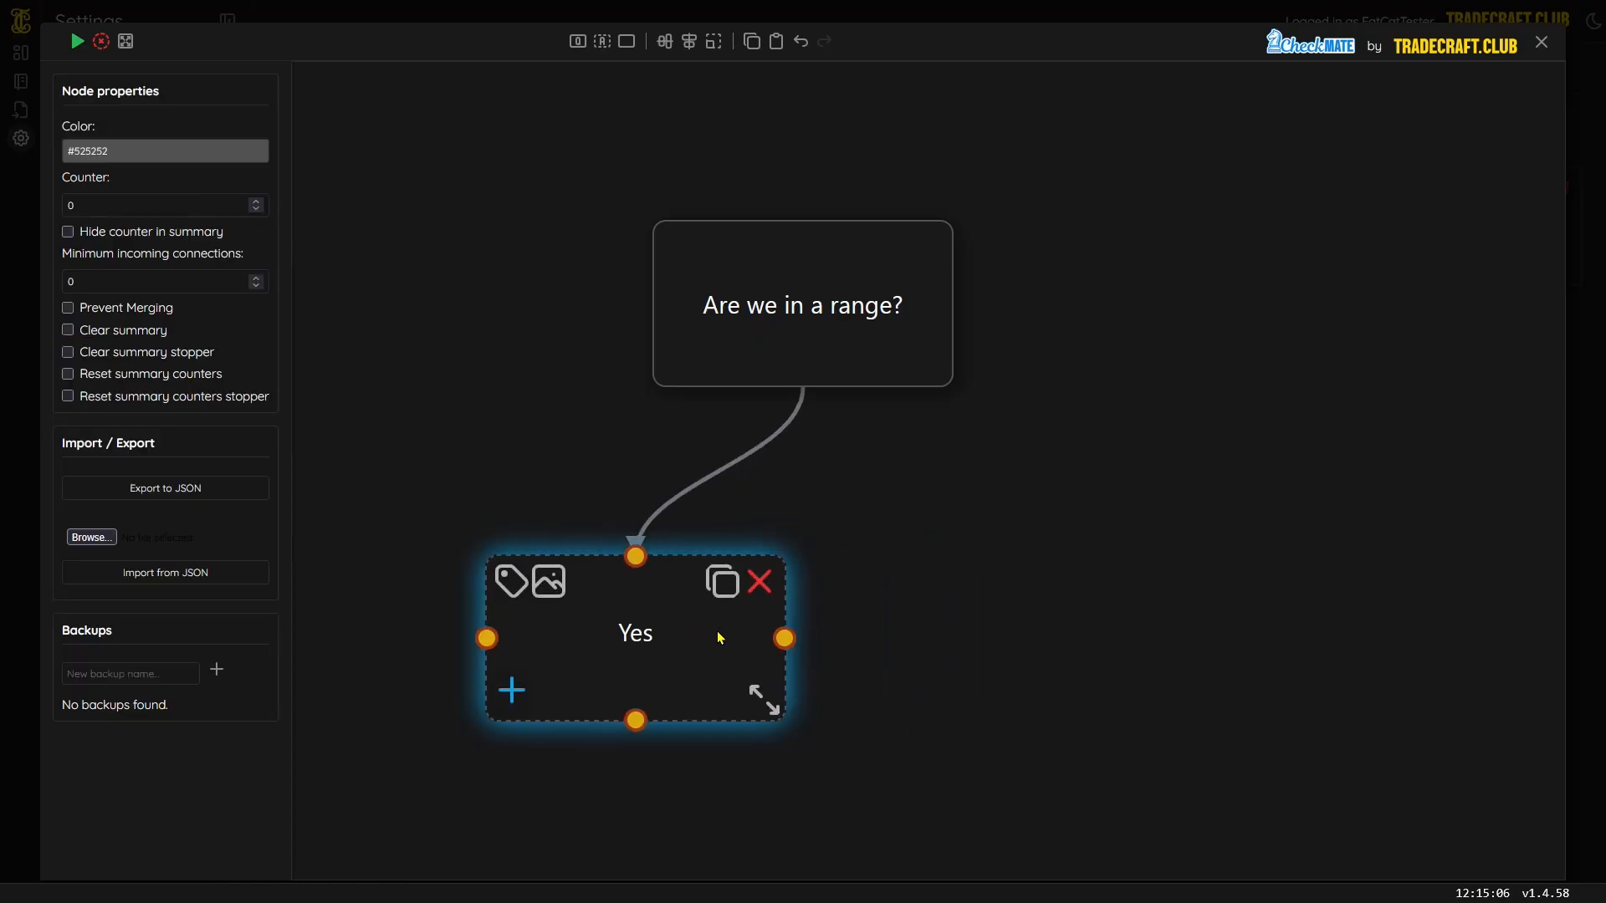
left_click(1035, 463)
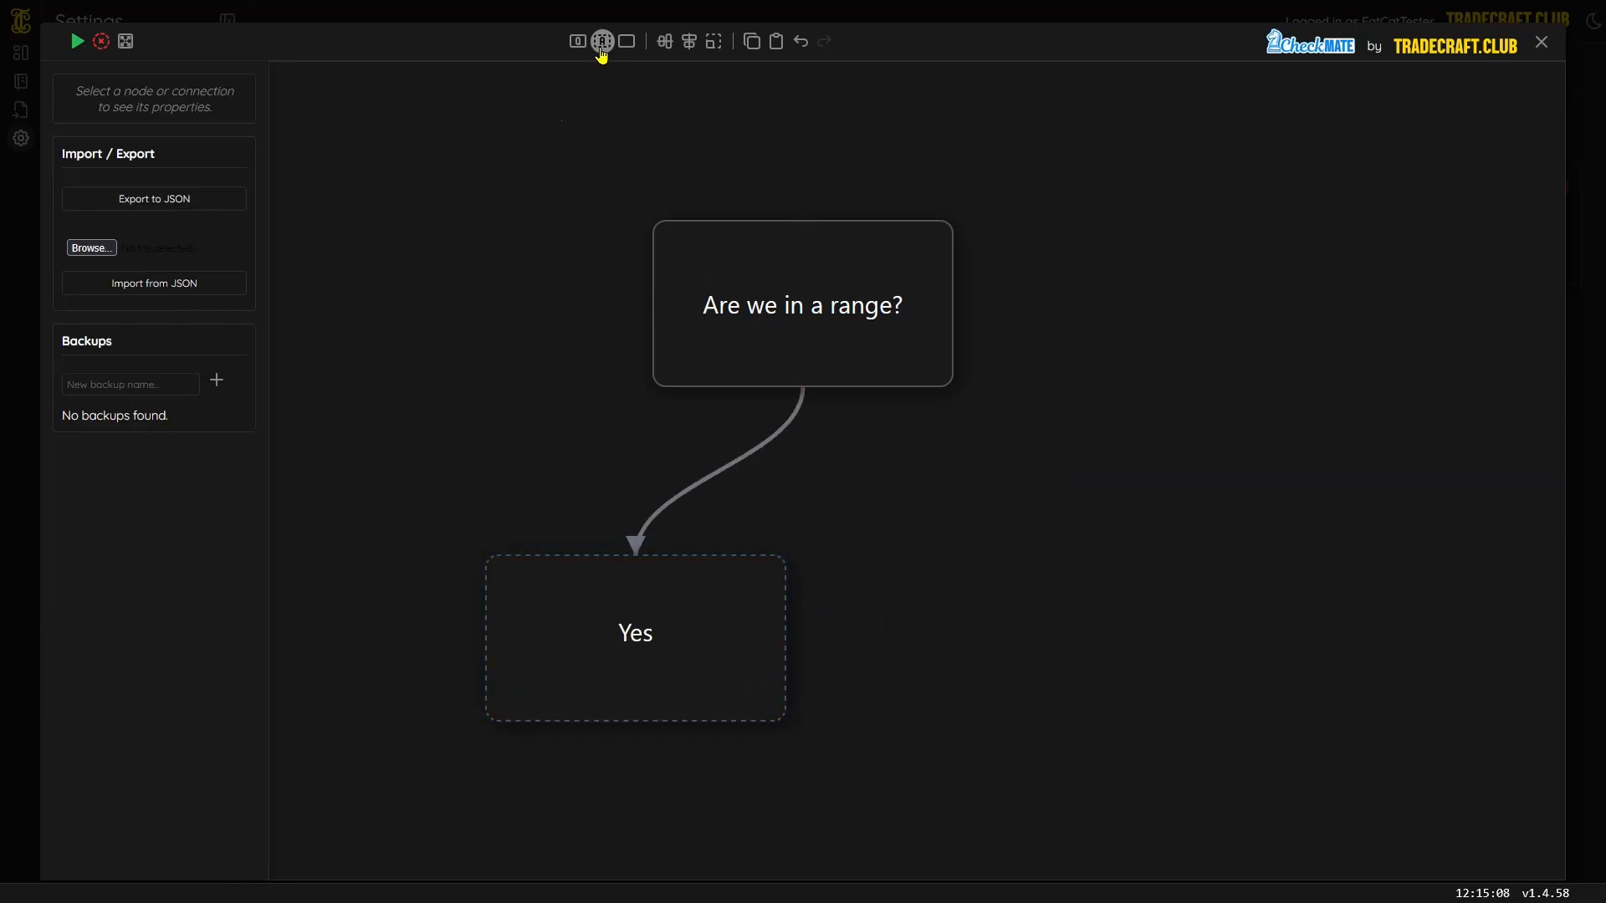
left_click(602, 42)
left_click_drag(850, 523, 945, 679)
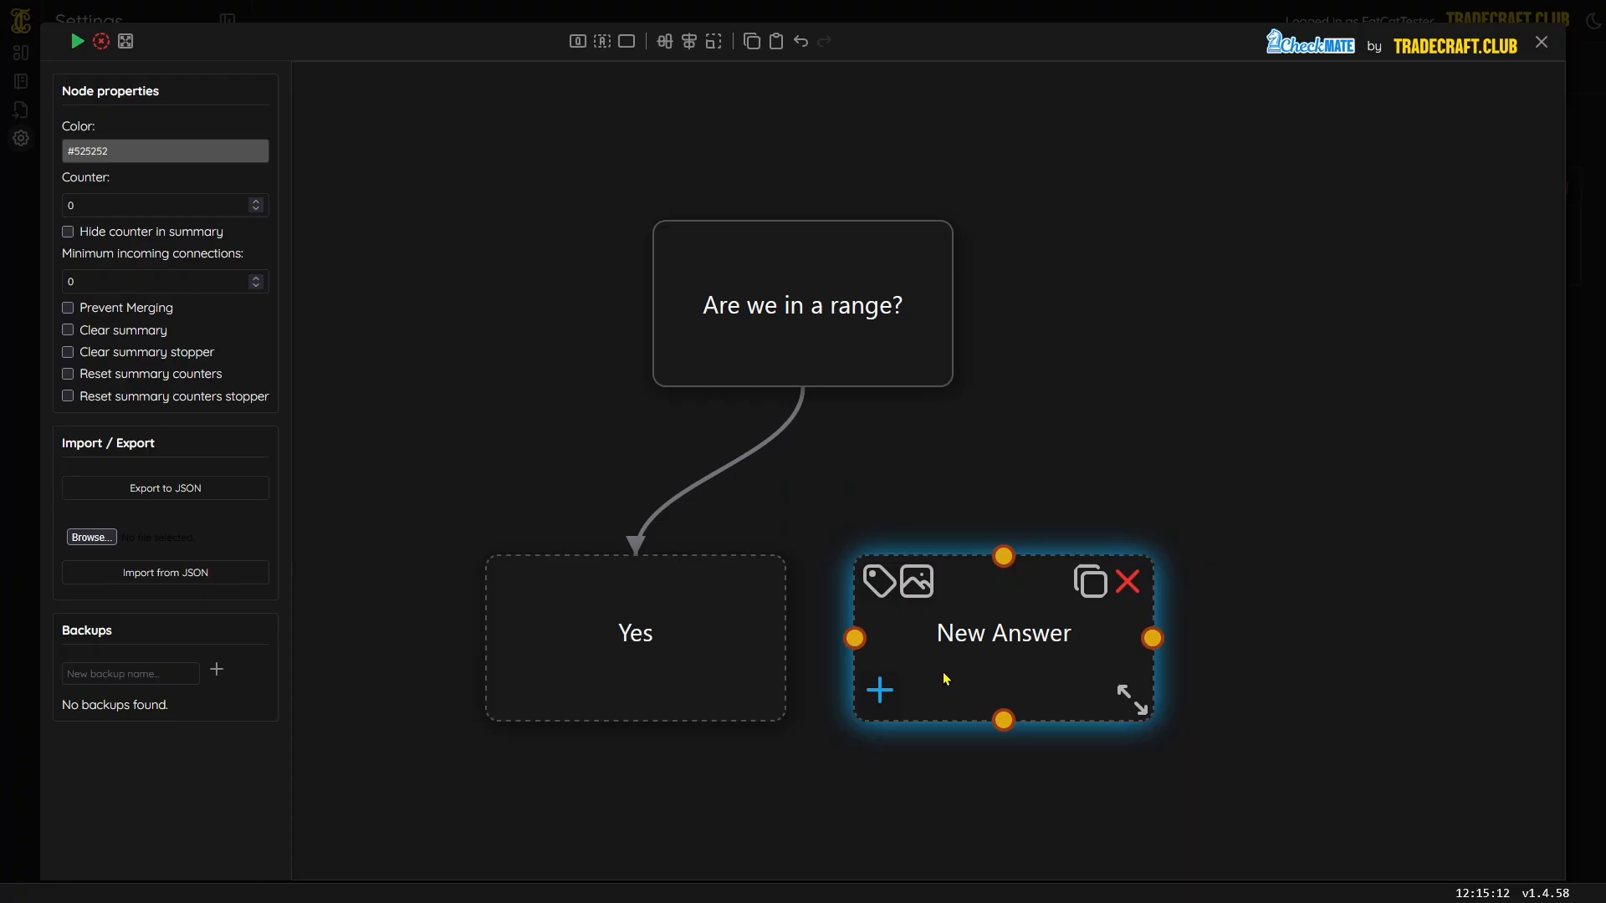
- Rename the new answer node as "No"
double_click(977, 640)
key("BackSpace")
type("No")
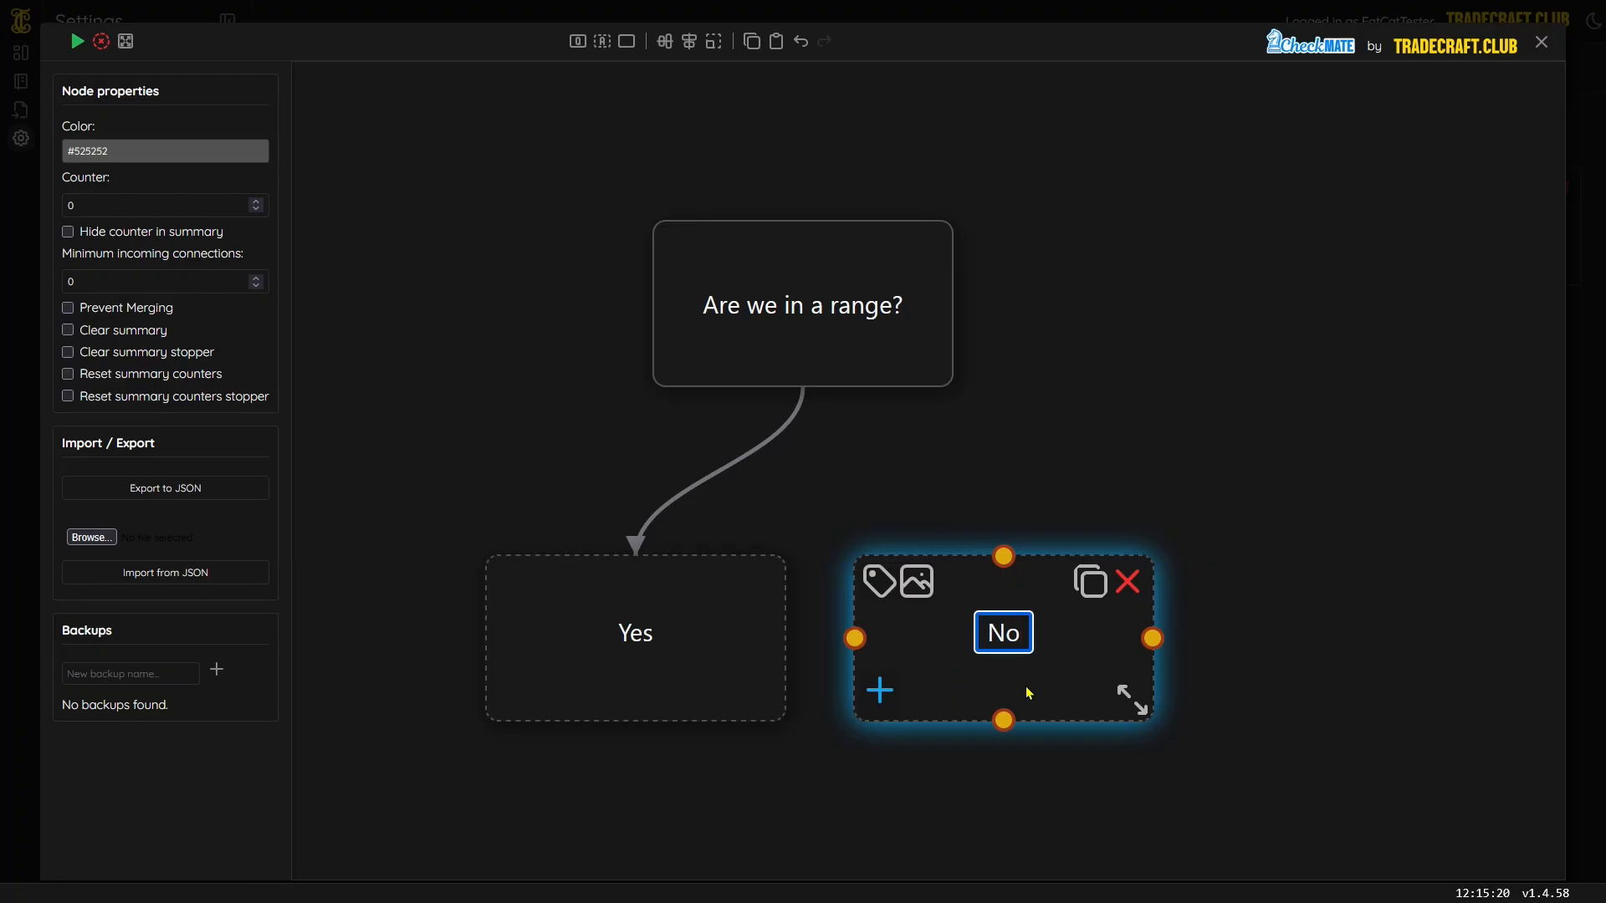
left_click(995, 427)
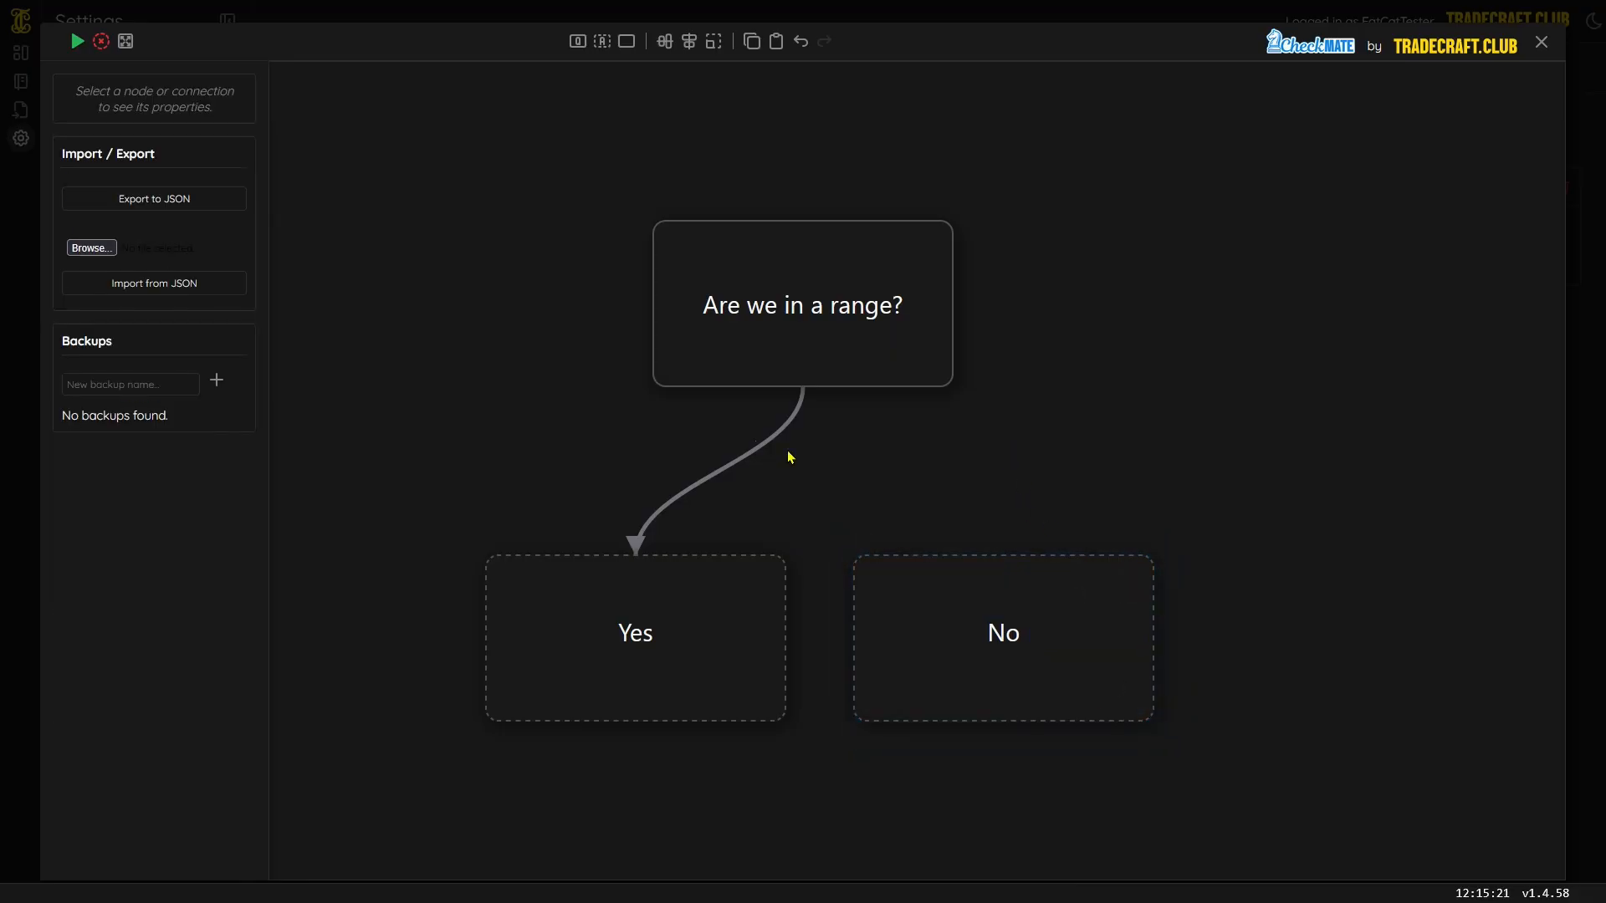
- Connect the bottom of the "Are we in a range?" node to the top of the No node
mouse_move(803, 385)
mouse_move(974, 607)
left_click_drag(800, 385, 1002, 556)
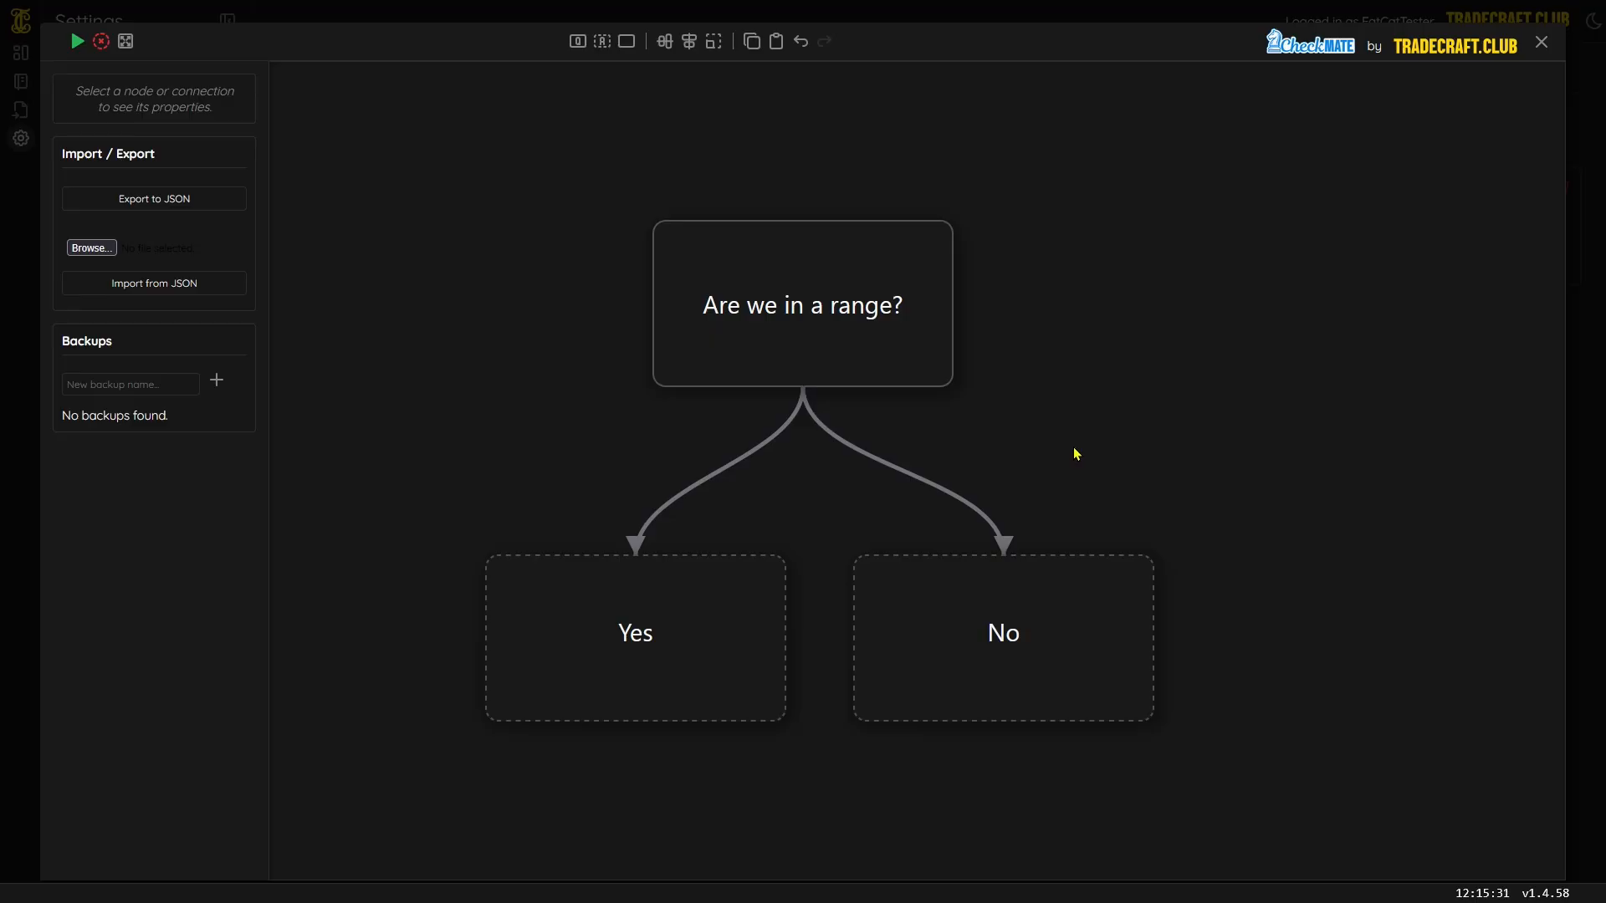
- Leave the editor by running the checklist, restart it from the question, and answer No
left_click(76, 41)
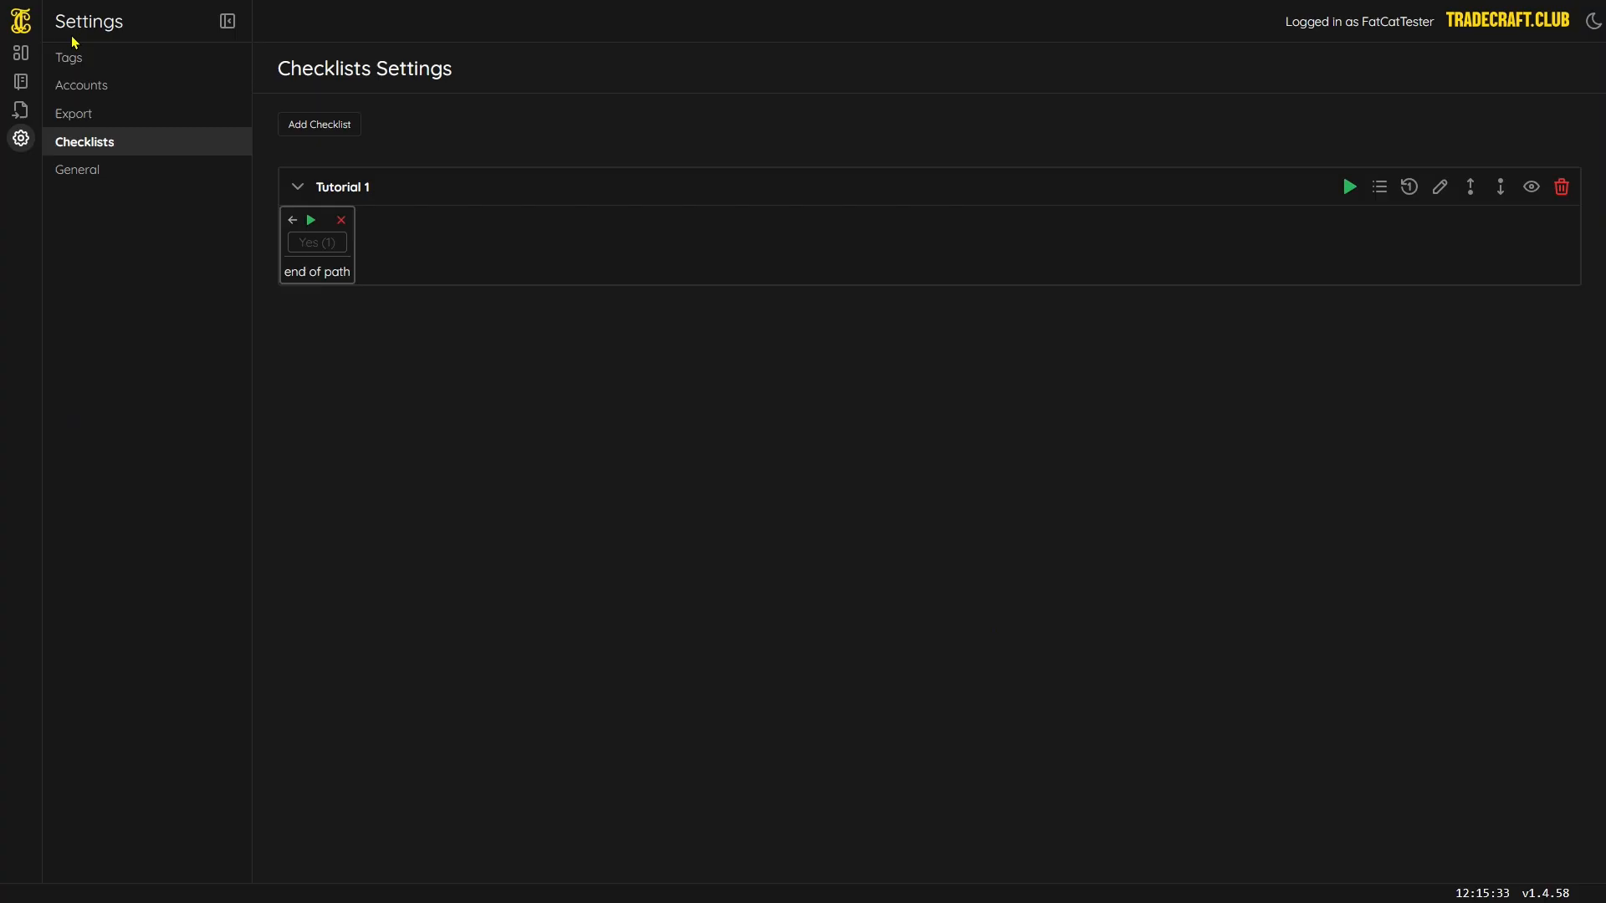
left_click(346, 268)
left_click(310, 219)
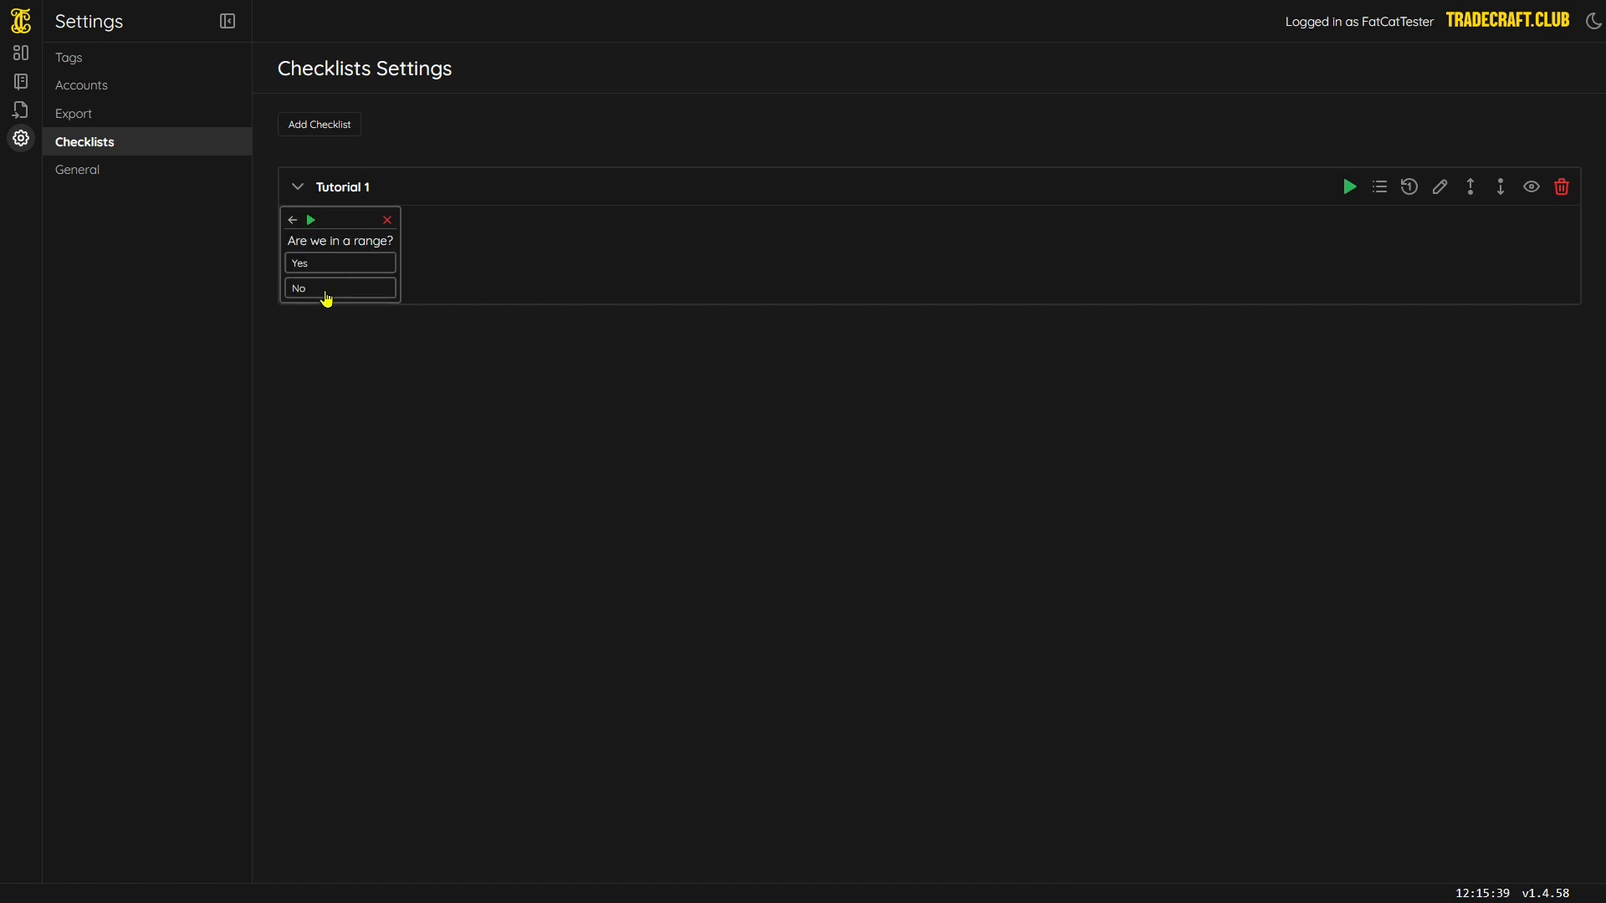
left_click(326, 289)
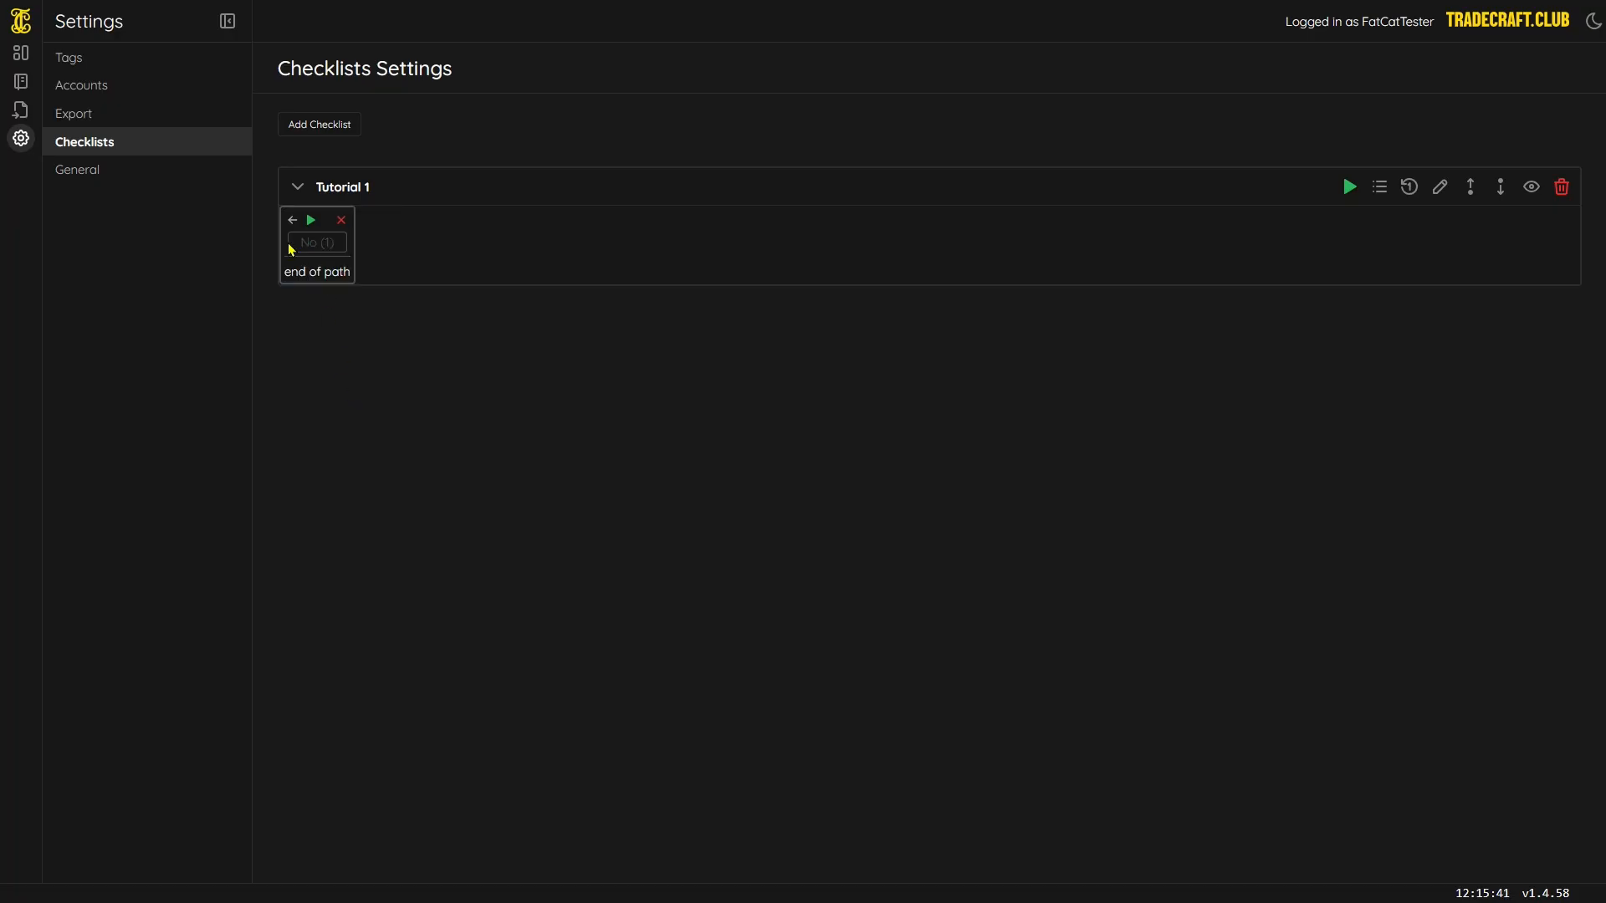
- Reopen Tutorial 1 in the editor, select the question node, run the checklist from it, and answer Yes
left_click(1440, 187)
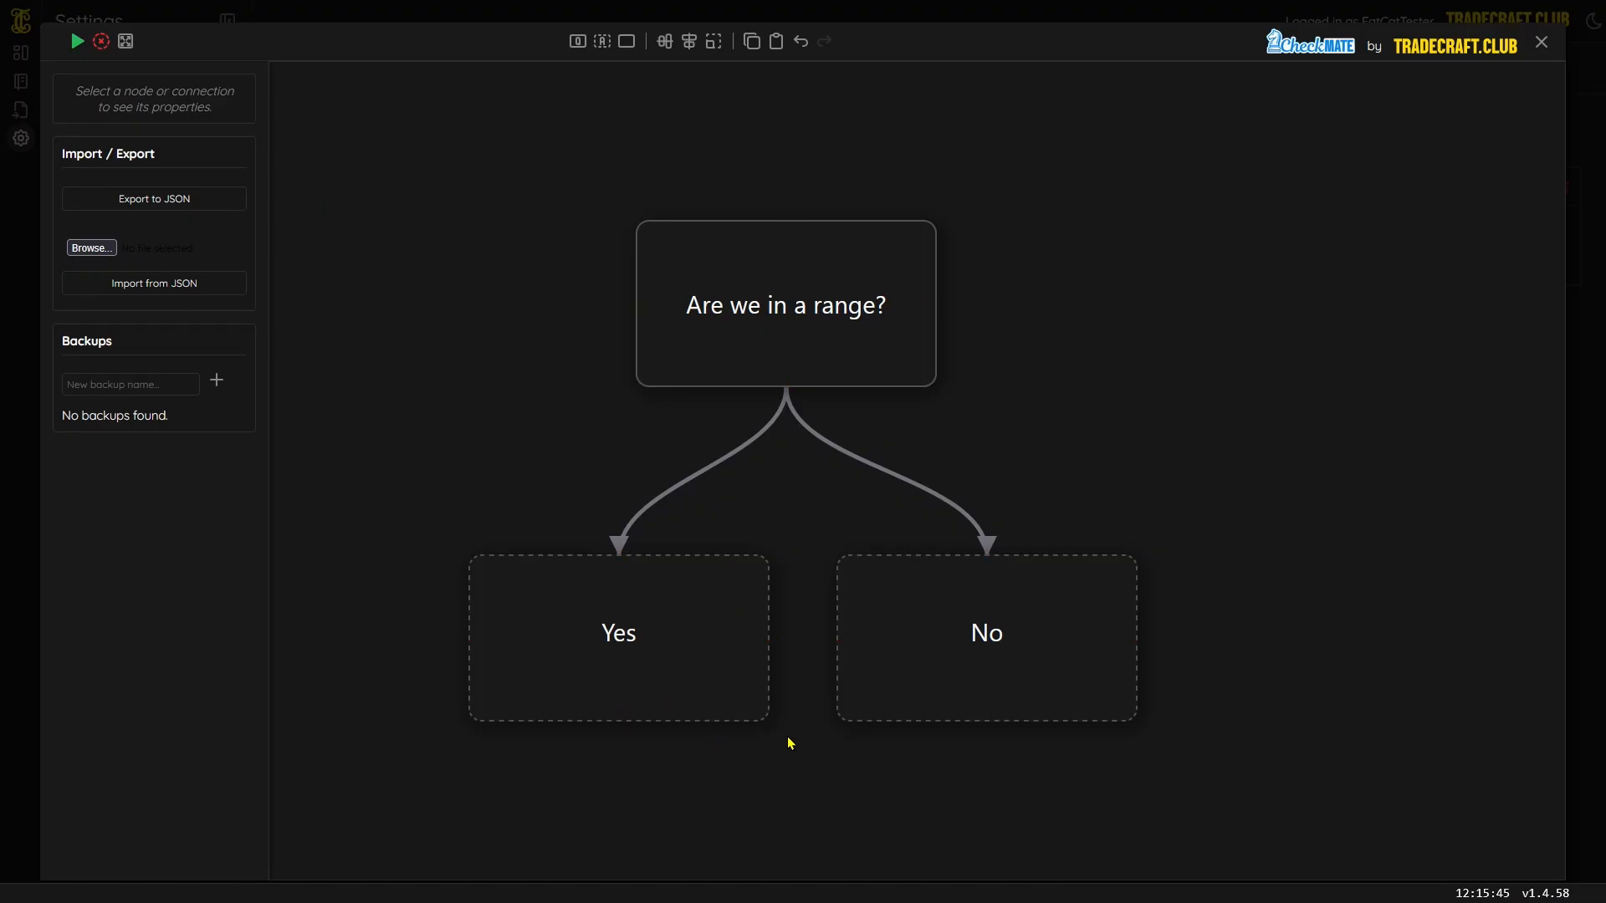
left_click(702, 360)
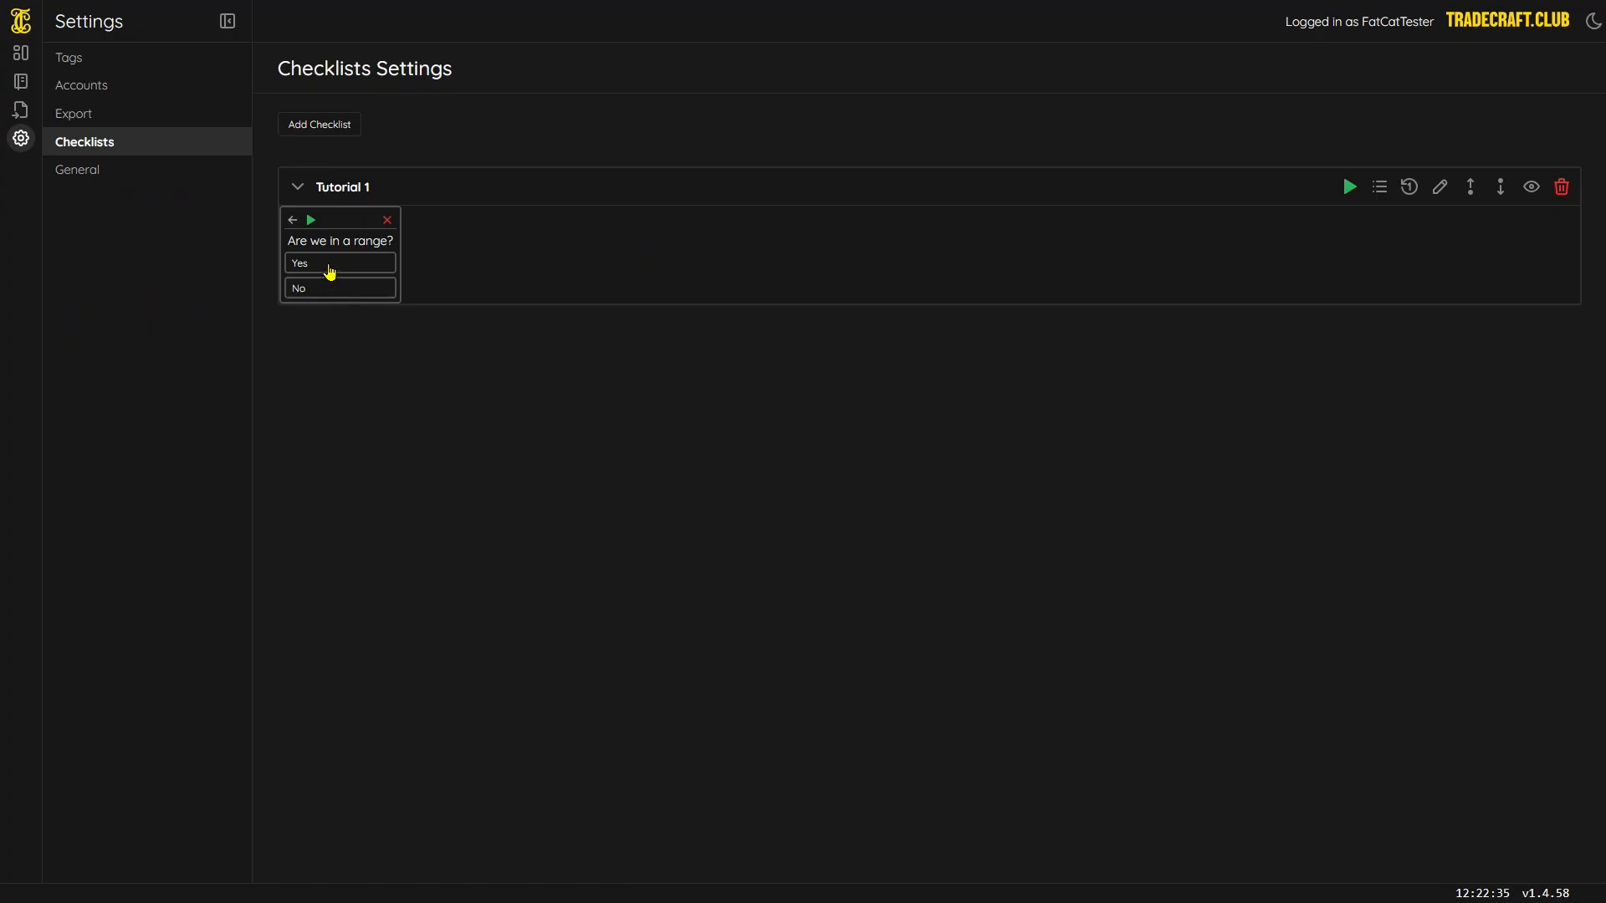
left_click(329, 271)
left_click(329, 265)
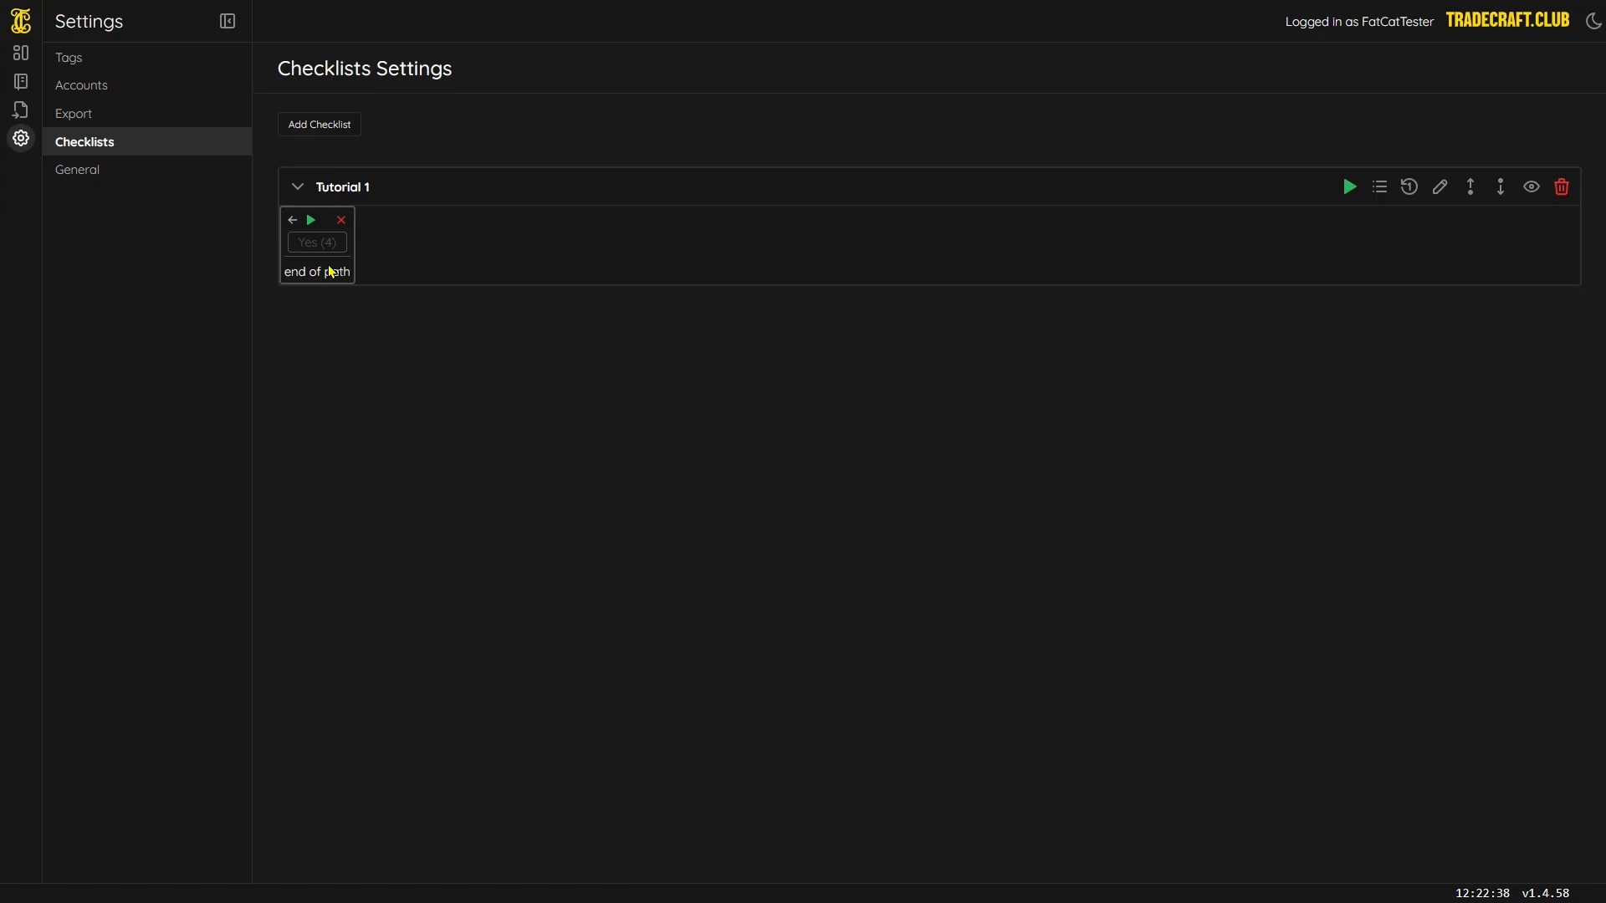
- Start the checklist again from the question node in the editor, answer No, and restart the run
left_click(1440, 187)
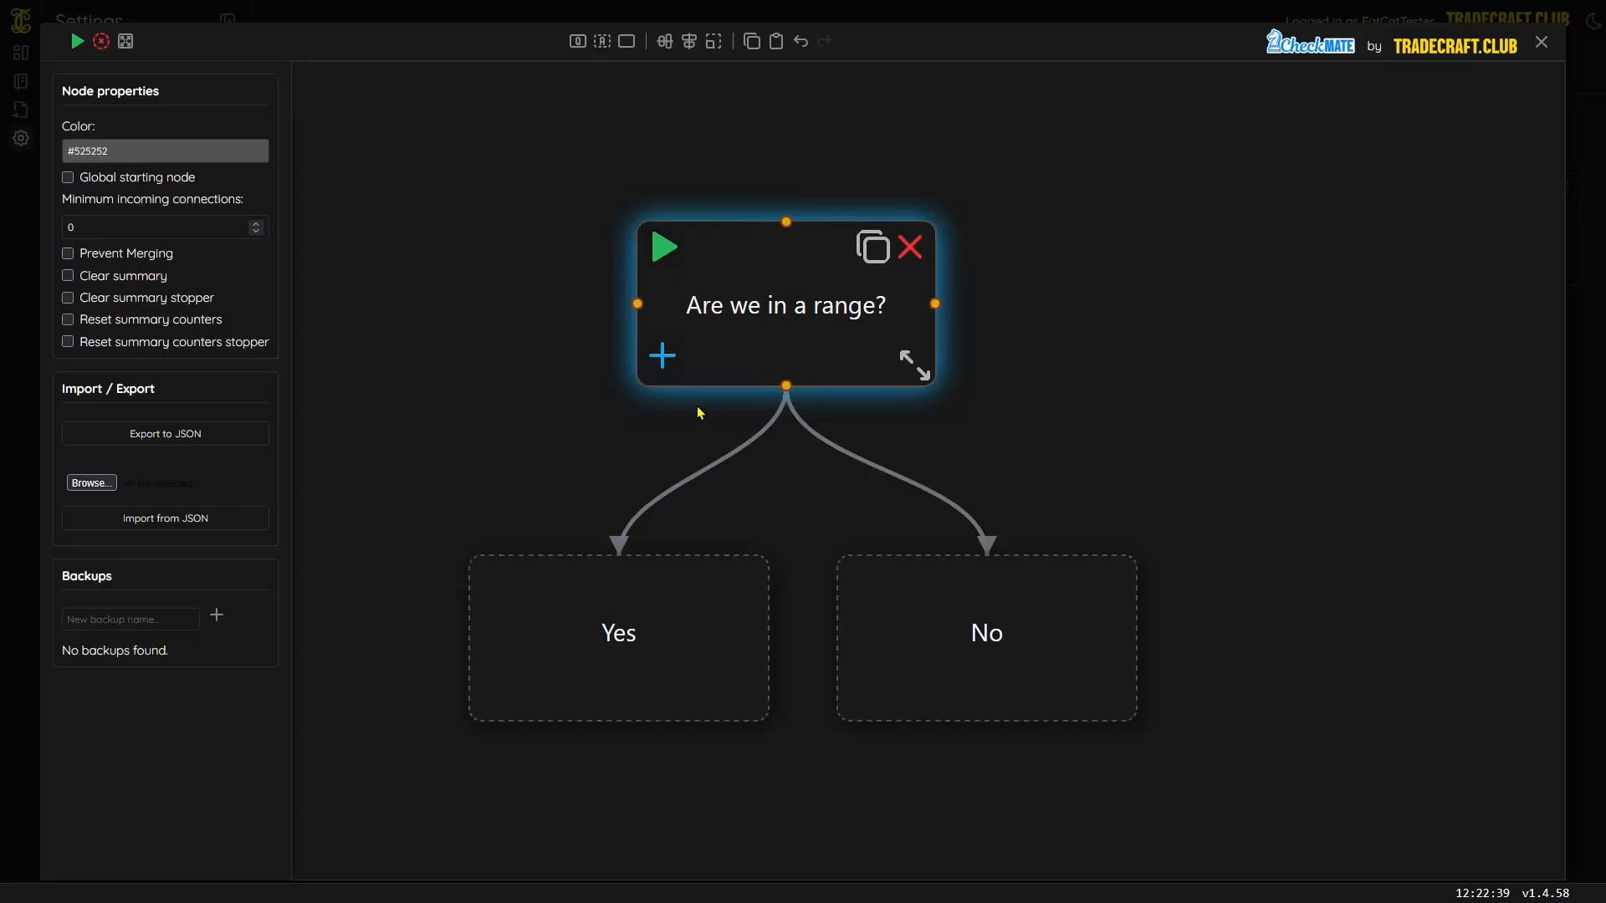
left_click(665, 258)
left_click(331, 274)
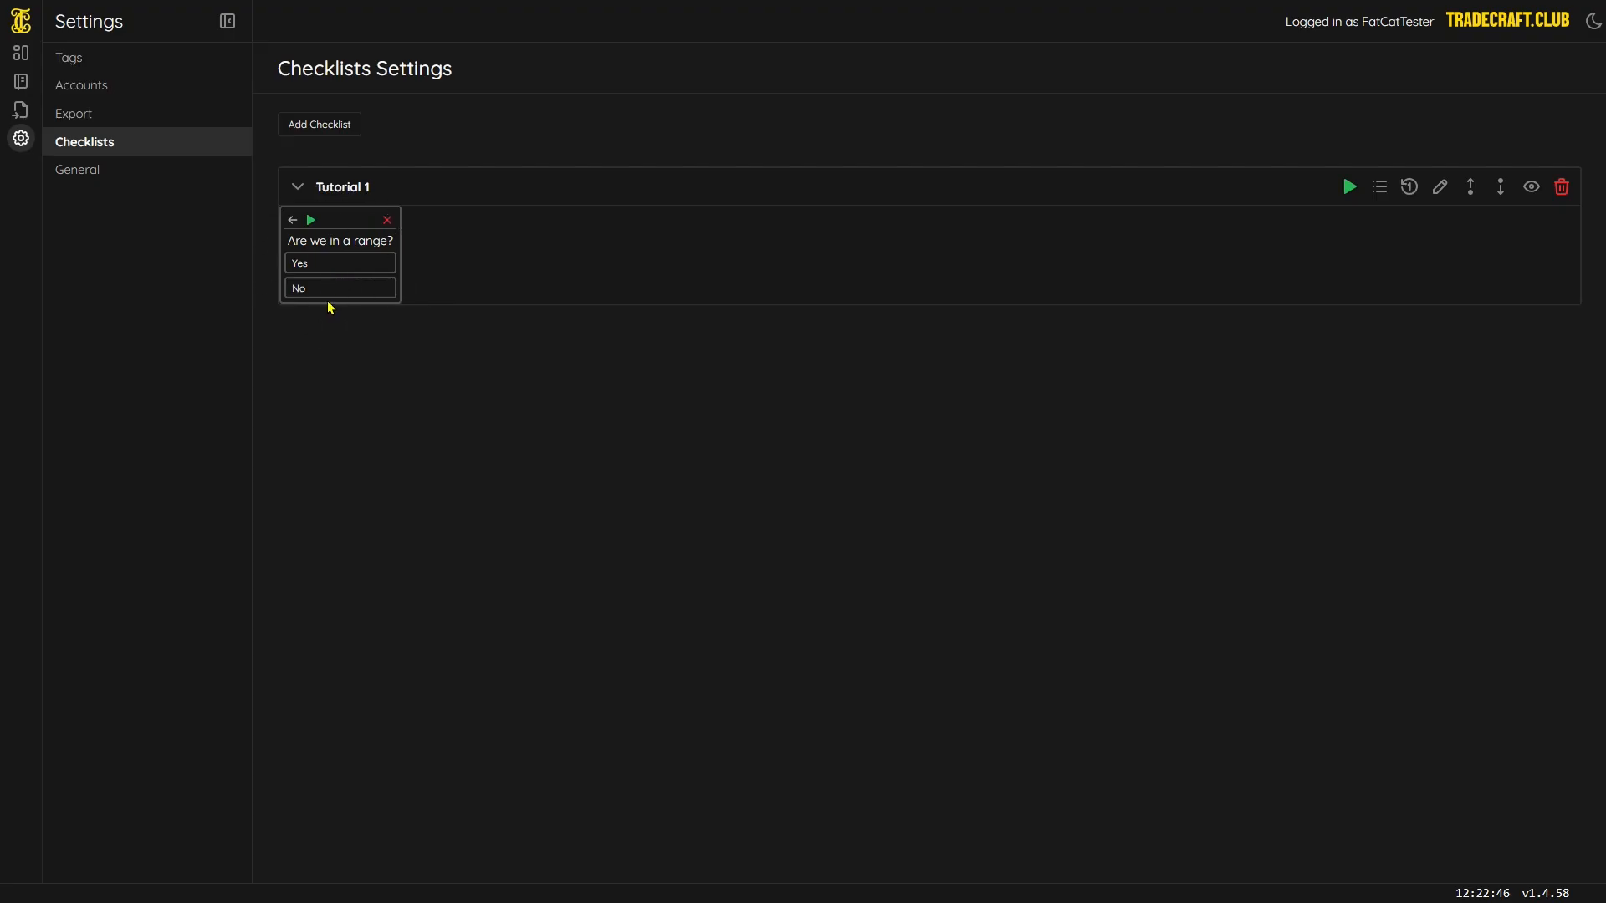
left_click(328, 292)
left_click(312, 222)
left_click(313, 223)
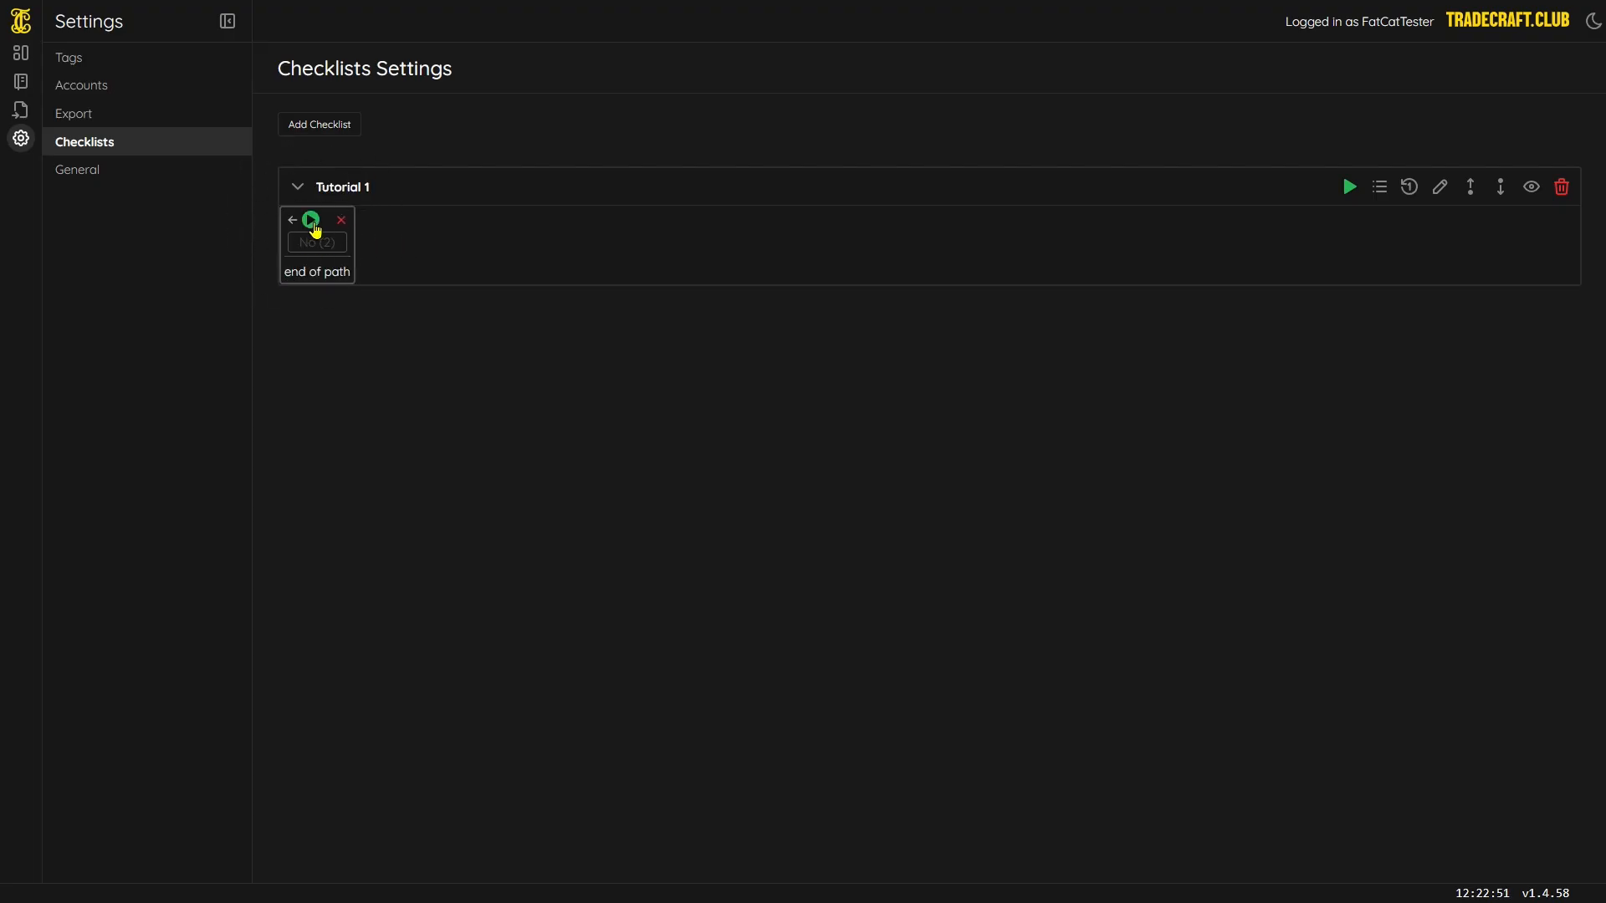
- Restart the "Are we in a range?" run, look over the Tutorial 1 editor, and run the whole checklist from it
left_click(311, 221)
left_click(311, 221)
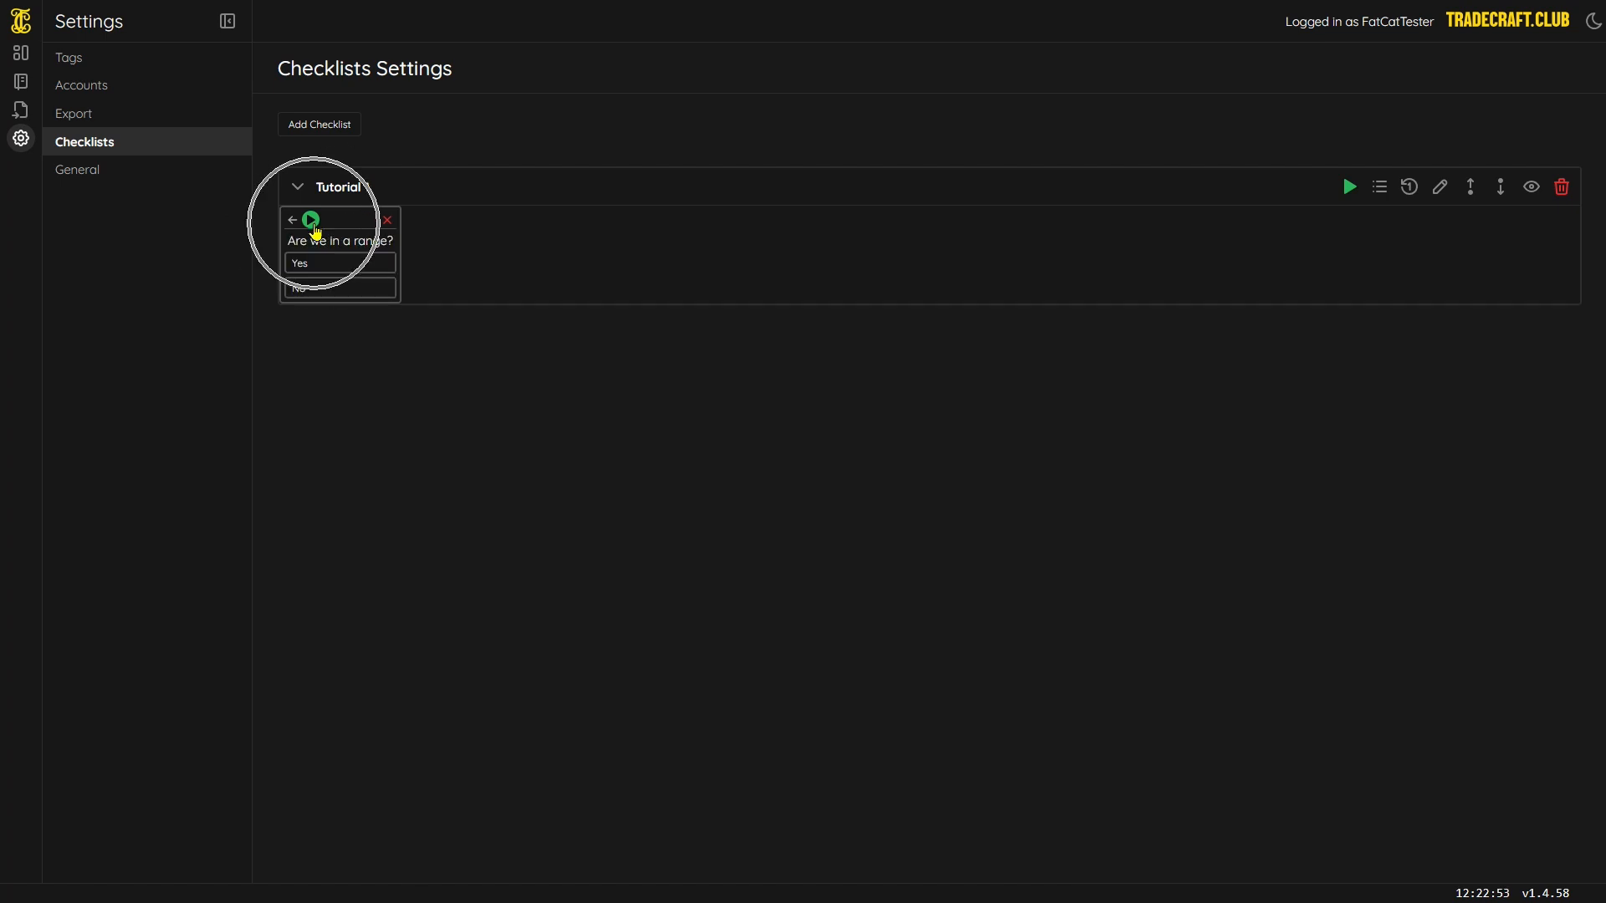
left_click(1439, 186)
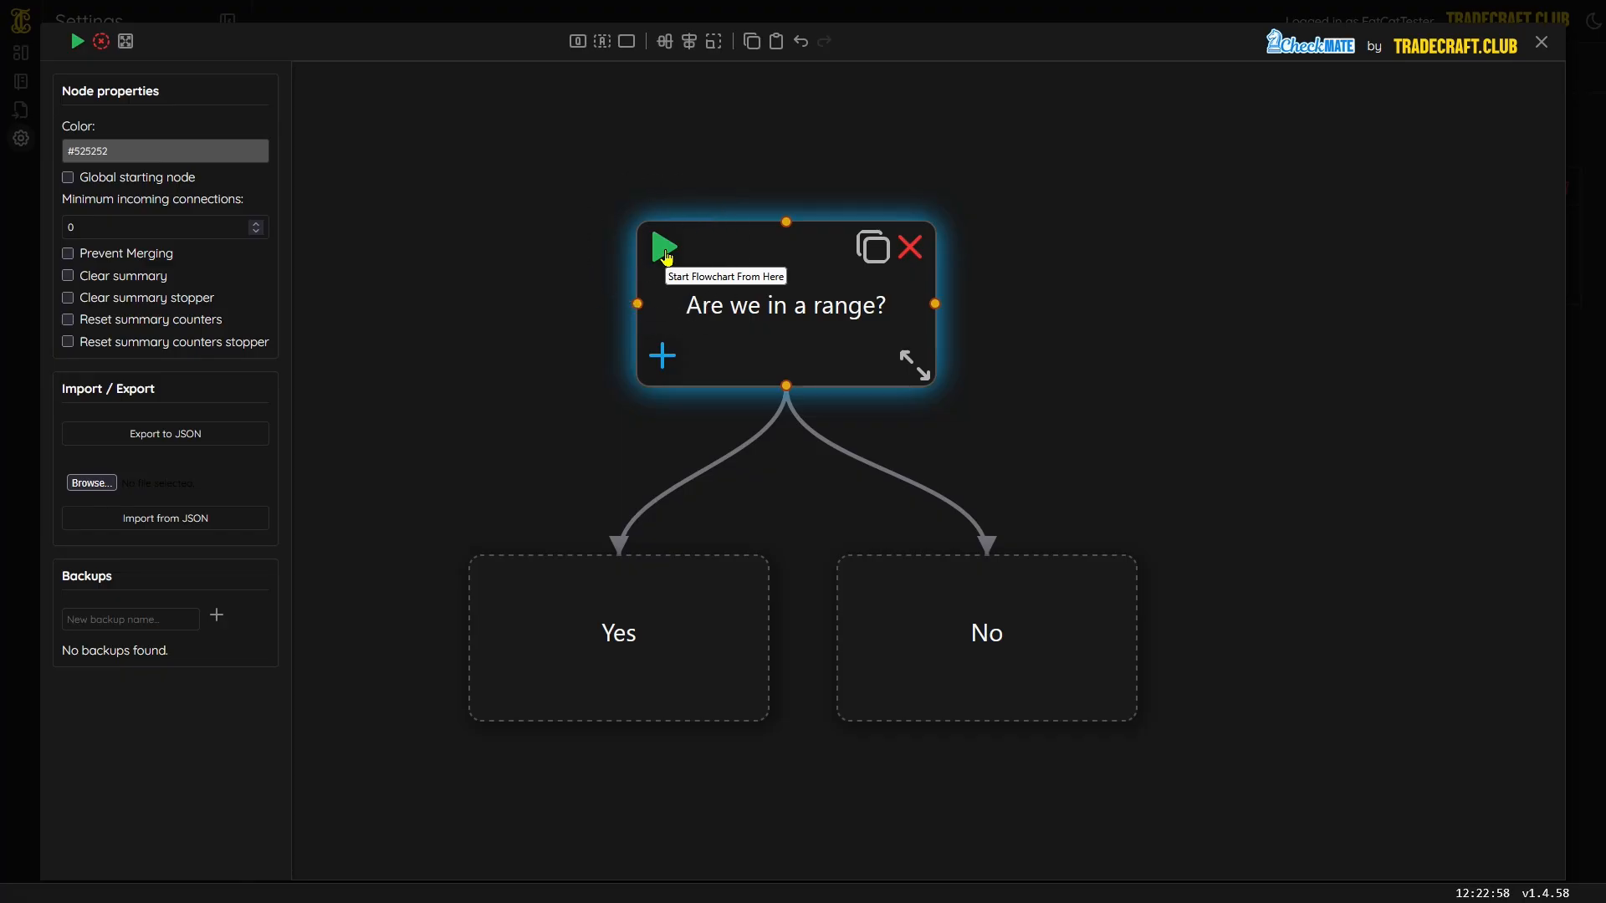
left_click(1541, 43)
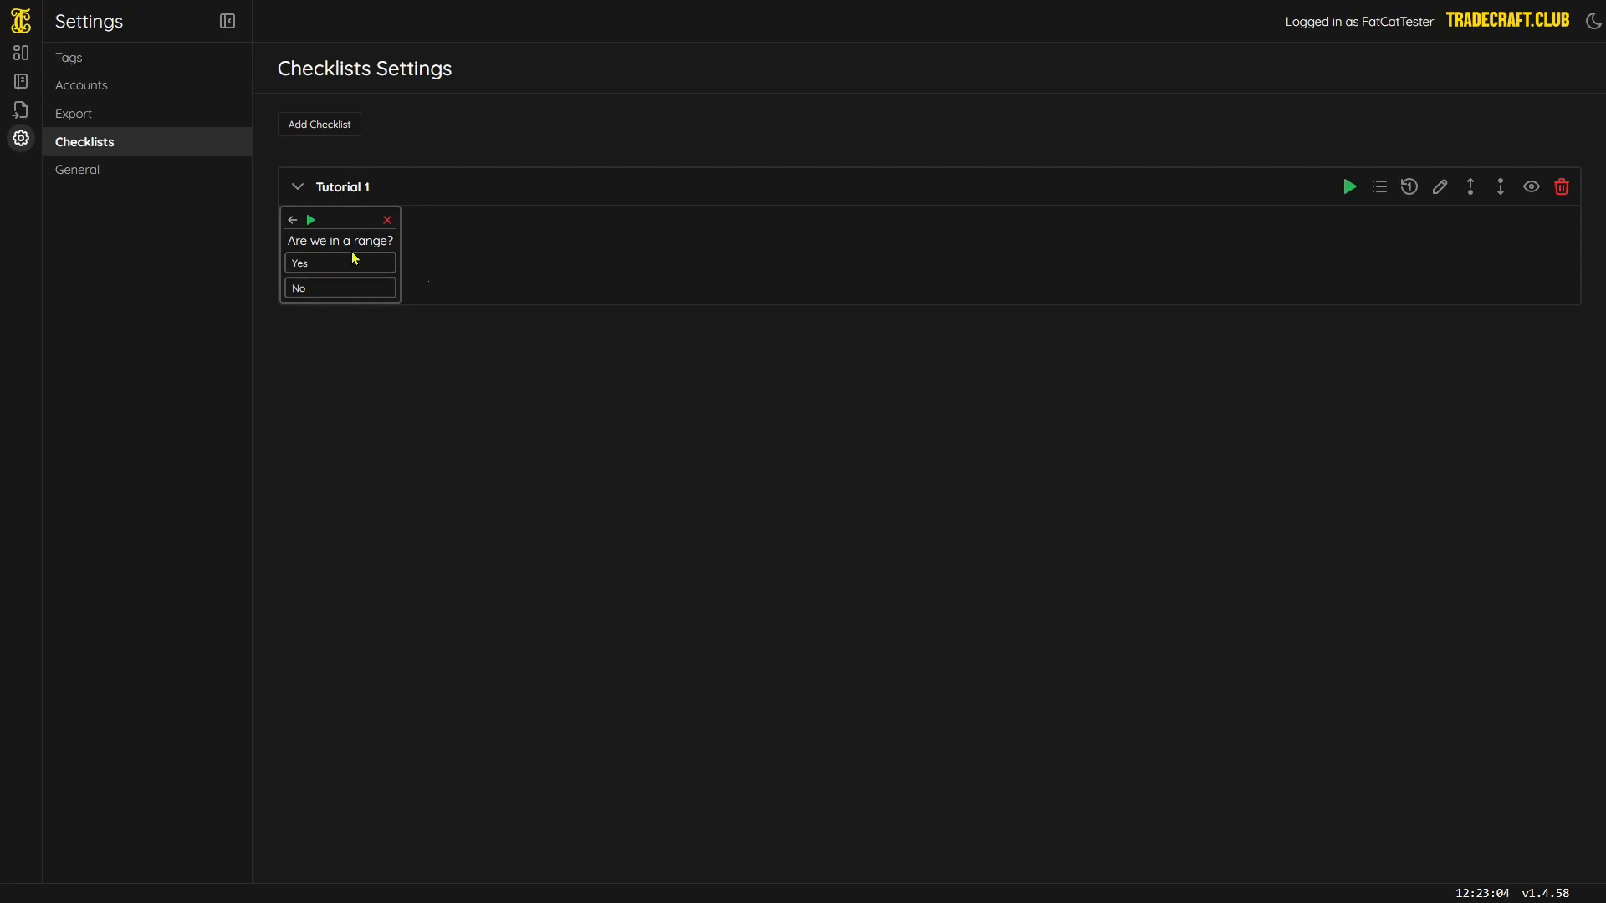
left_click(1438, 188)
left_click(77, 41)
left_click(545, 259)
- Reopen Tutorial 1 in the editor, copy the question with its Yes and No nodes, and place the copy beside the original
left_click(1440, 188)
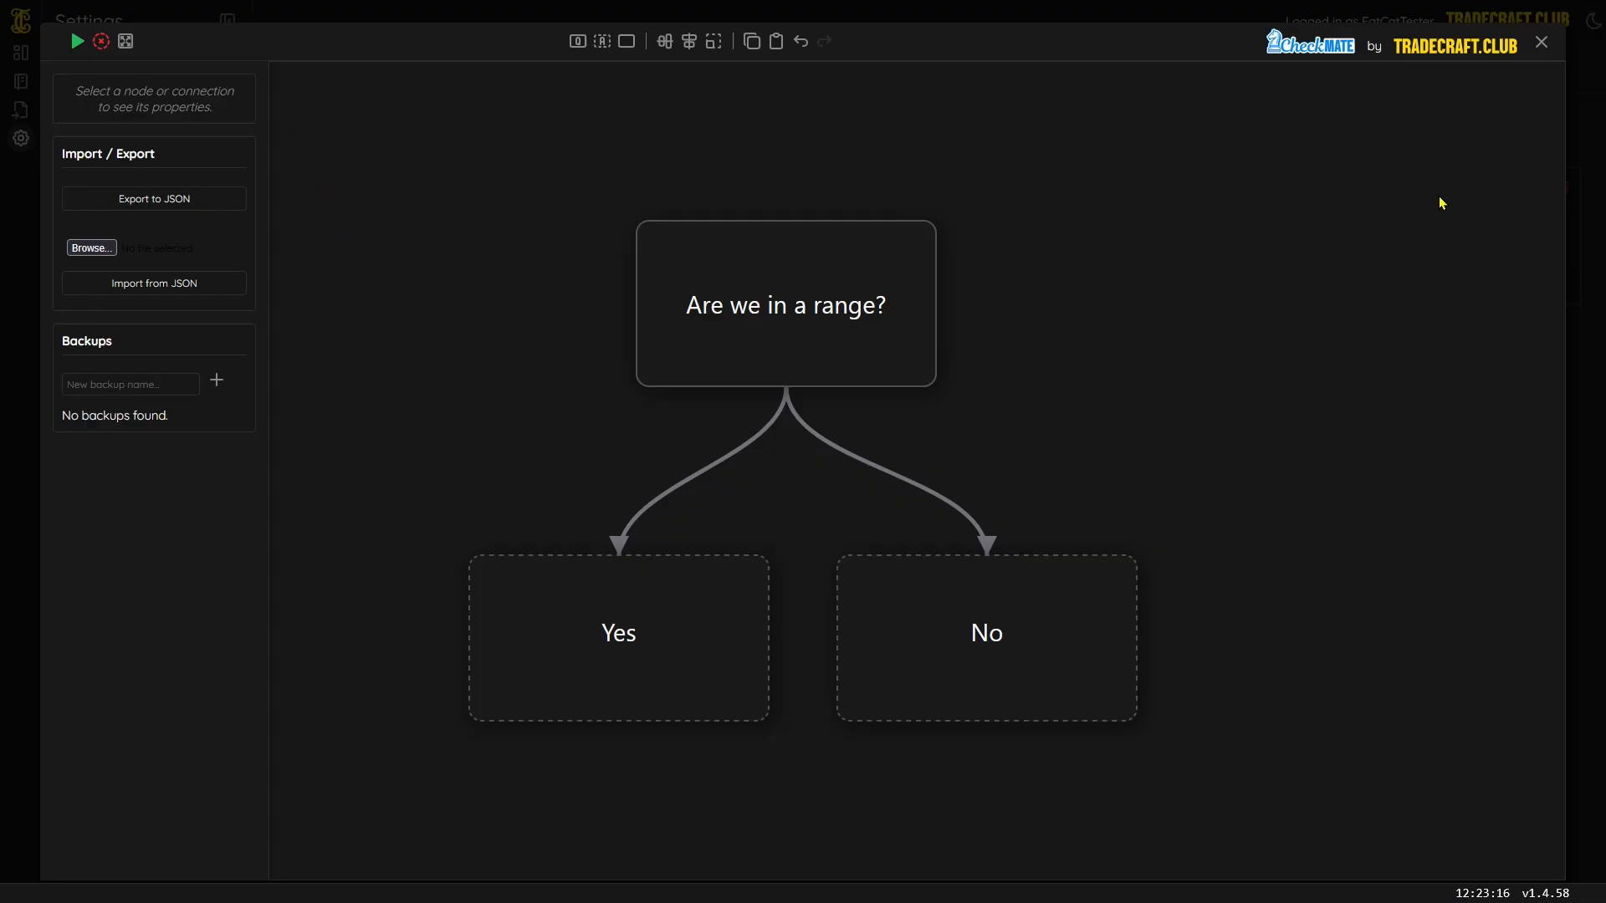
mouse_move(1250, 666)
left_mouse_down()
mouse_move(599, 372)
mouse_move(597, 329)
left_mouse_up()
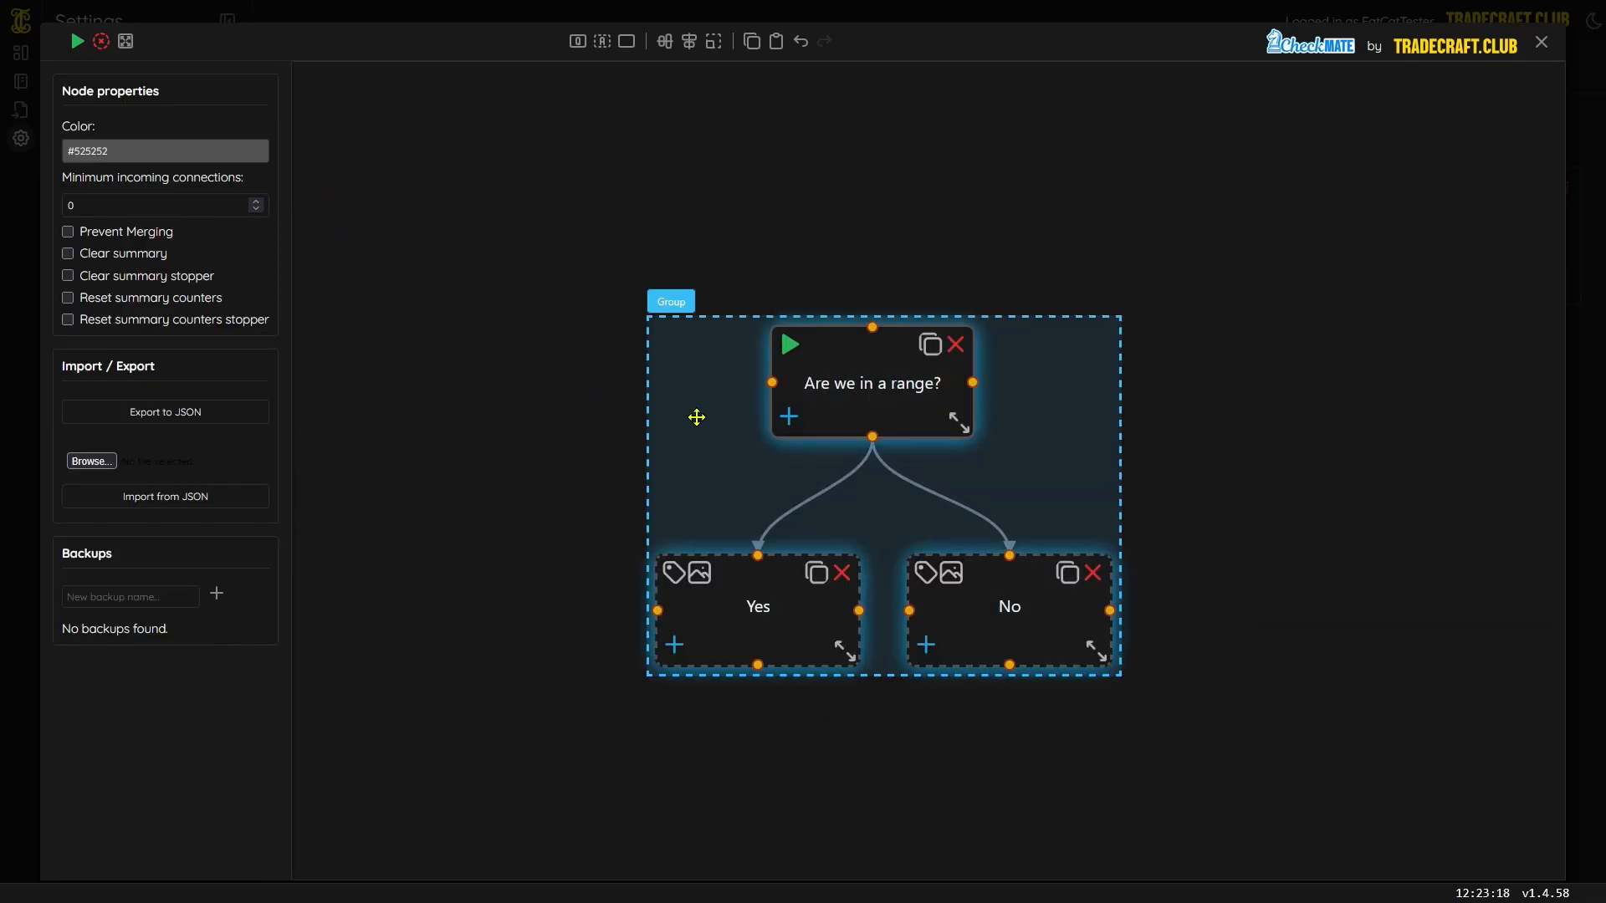
left_click_drag(700, 416, 834, 545)
left_click_drag(1132, 531, 1527, 445)
left_click_drag(1233, 822, 942, 773)
- Rename the copied question node "Are we in a trend?"
double_click(1082, 380)
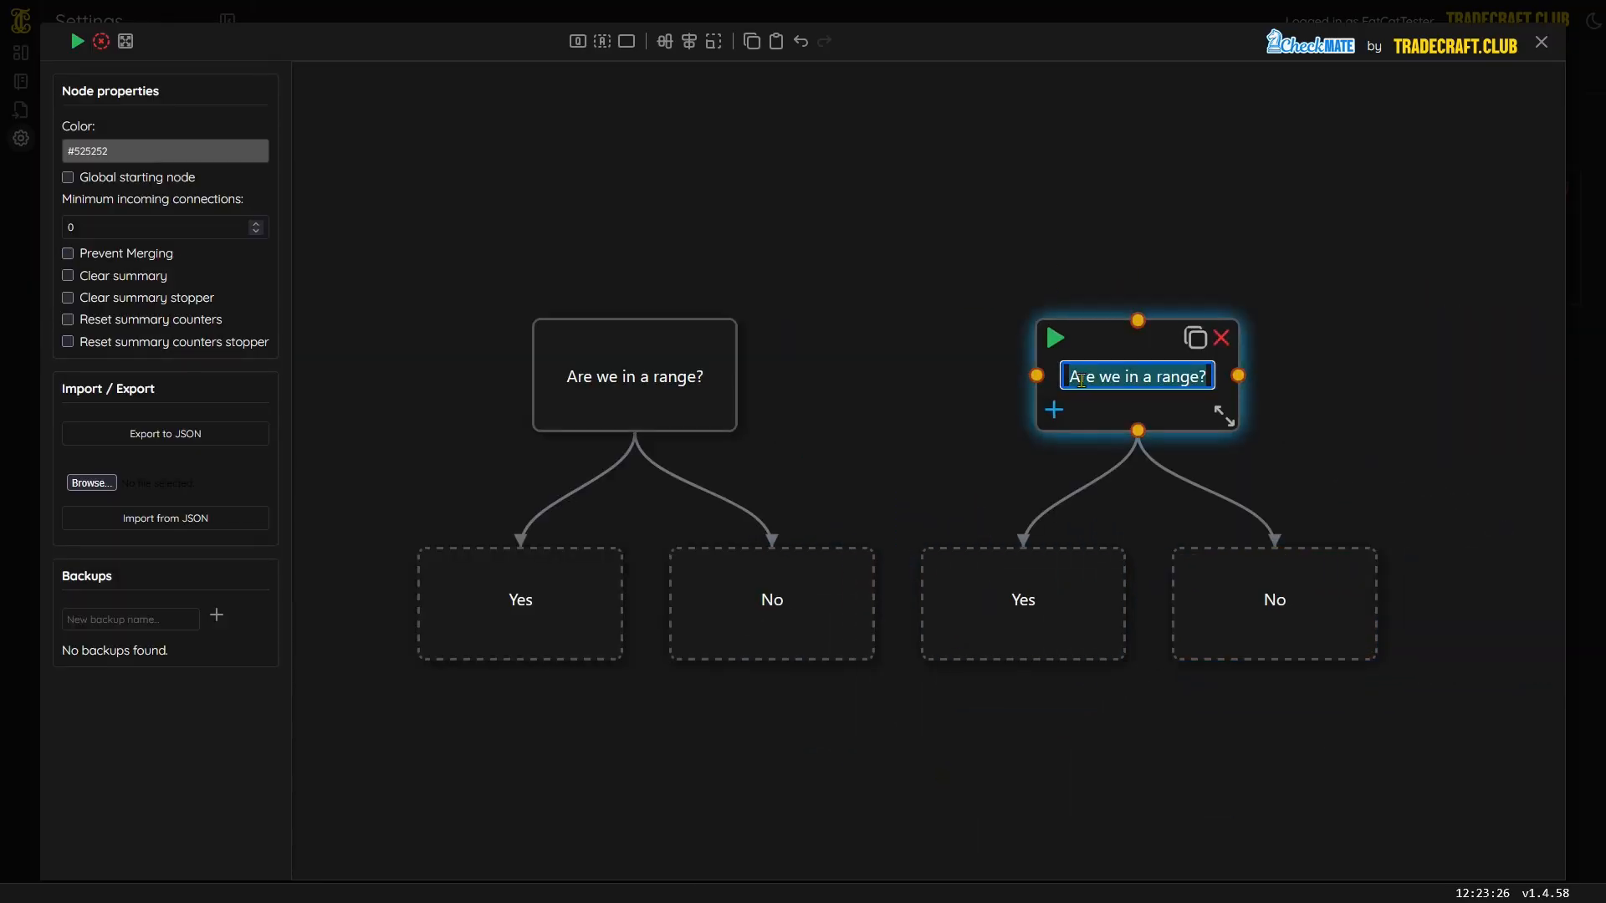
left_click(1205, 376)
key("BackSpace")
key("BackSpace")
key("BackSpace")
key("BackSpace")
key("BackSpace")
key("BackSpace")
type("trend")
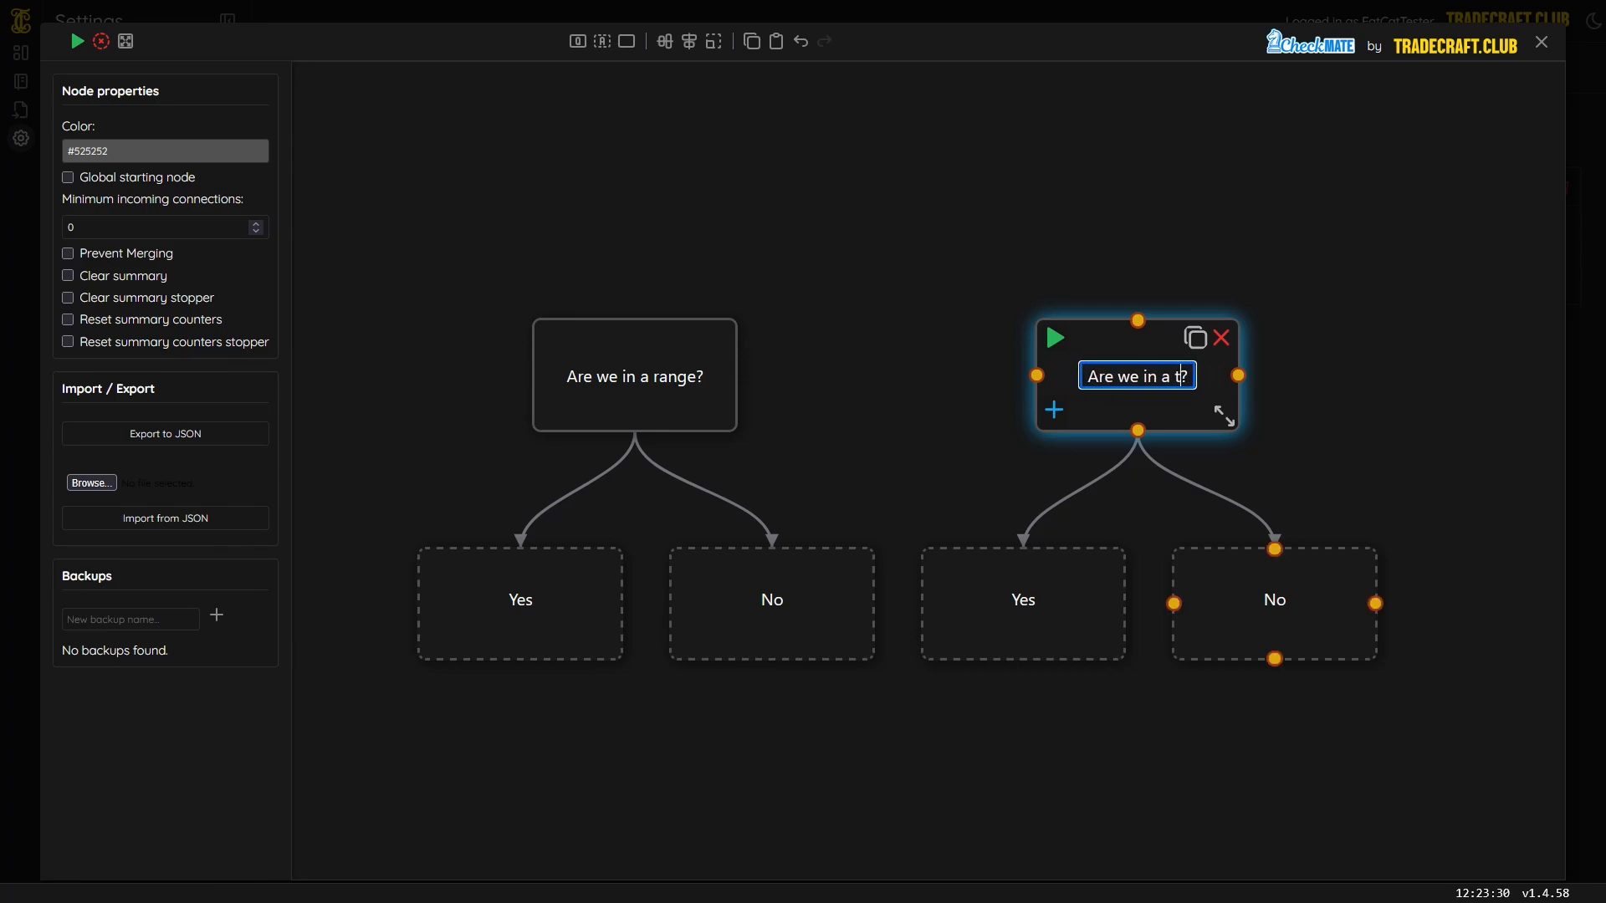
- Run the checklist, answer Yes to the range question, restart that question, and answer No to both questions
key("Escape")
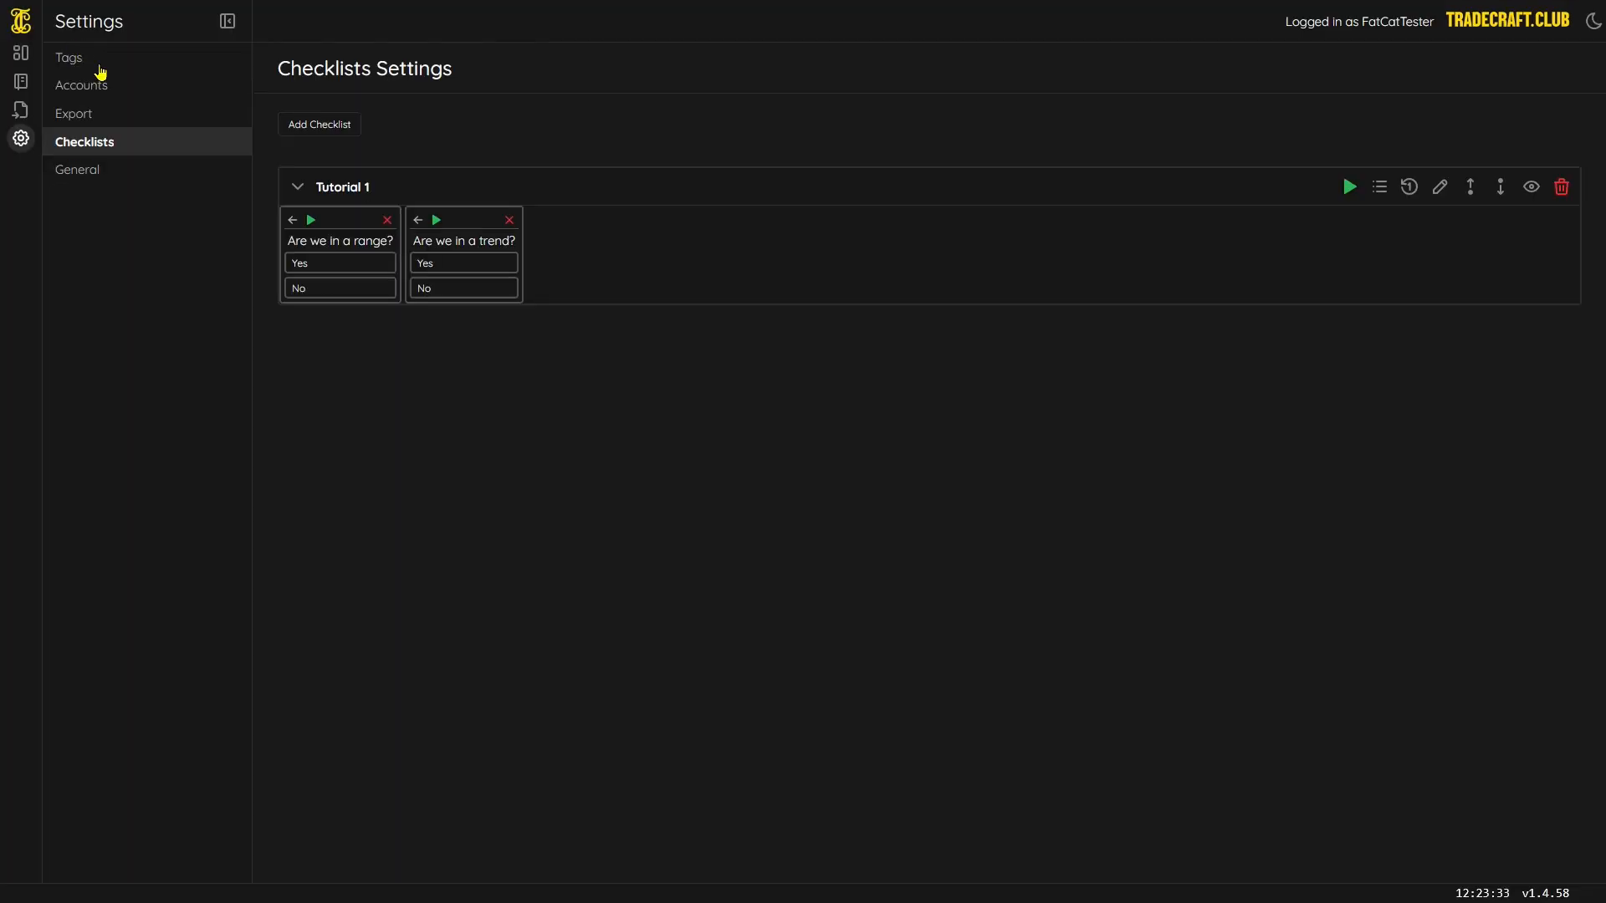
left_click(344, 266)
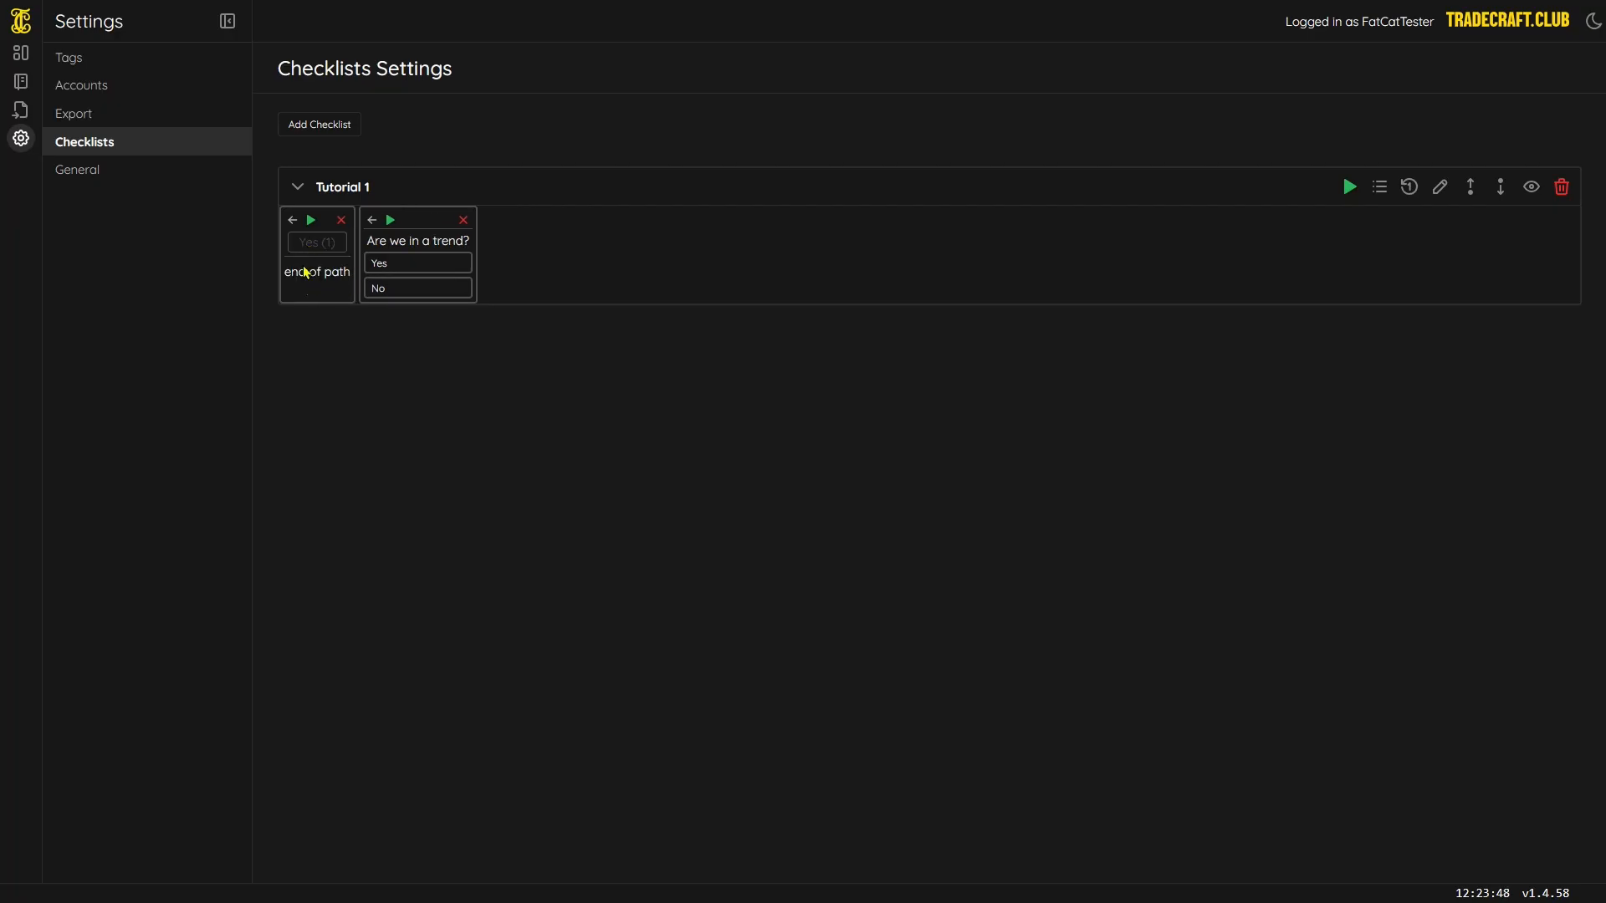
left_click(308, 231)
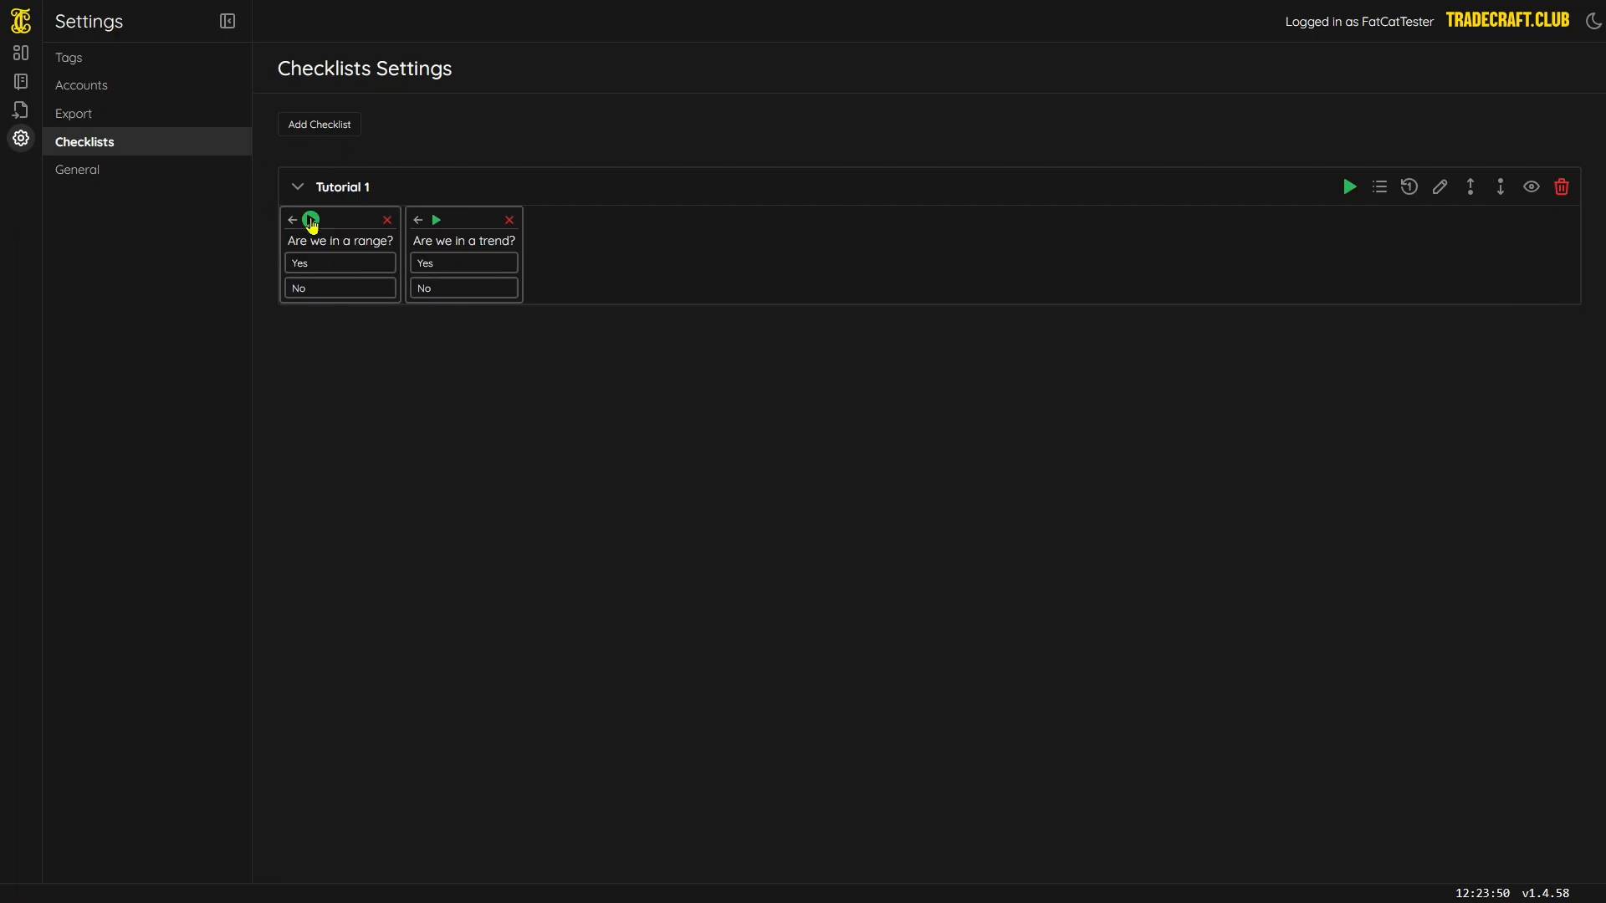
left_click(336, 243)
left_click(339, 294)
left_click(400, 293)
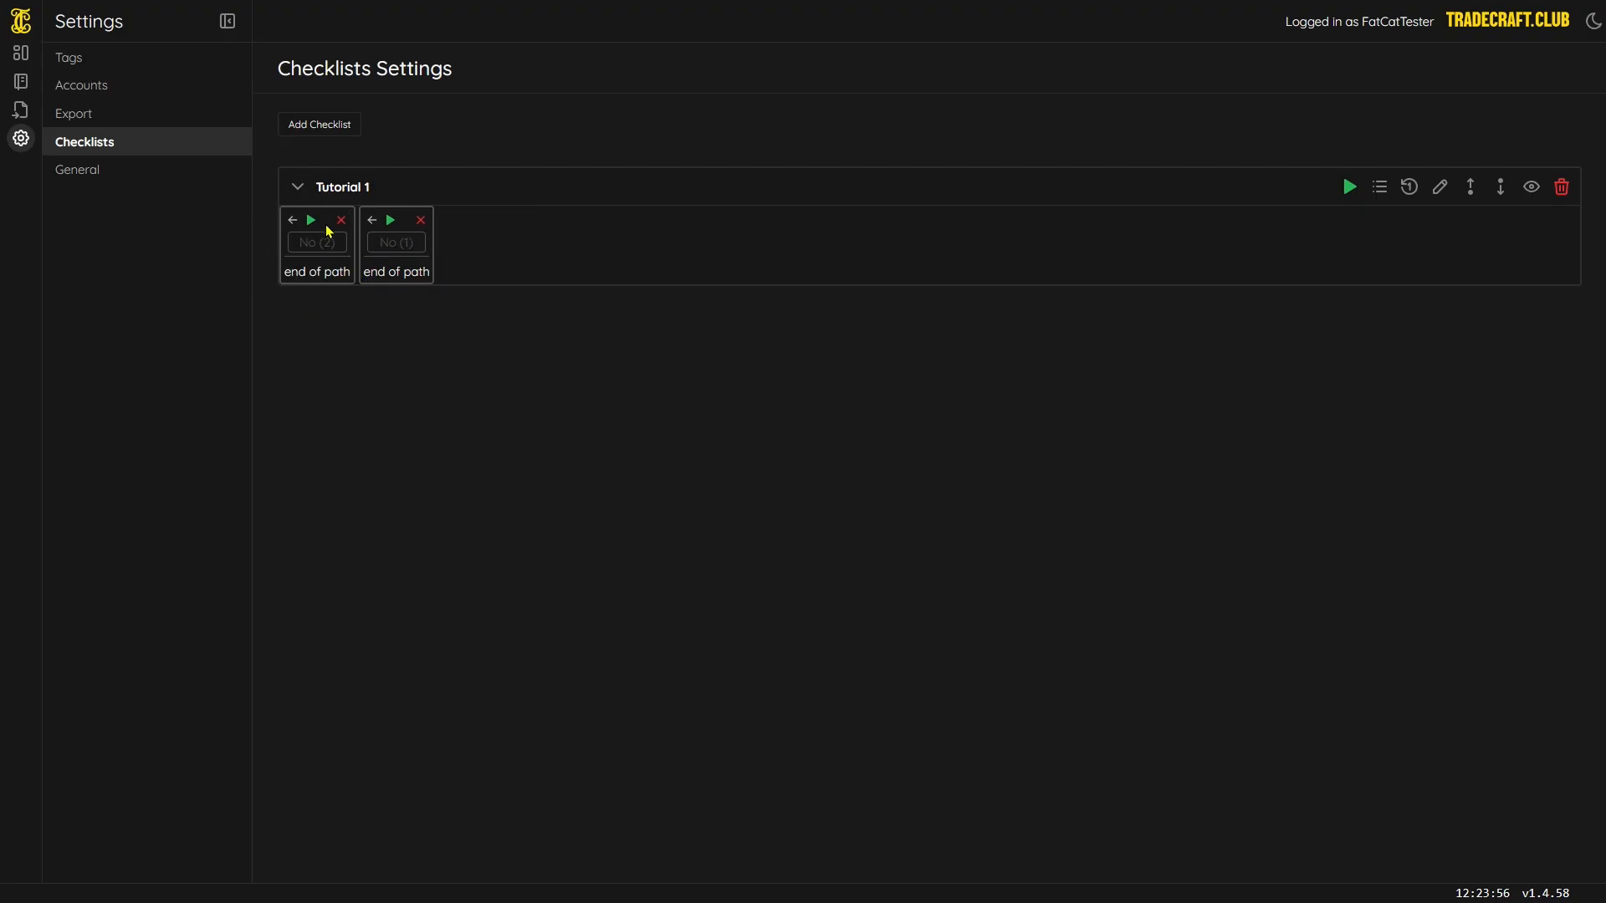
- Restart the whole checklist, answer No to the trend question, and restart that question from its node in the editor
left_click(1347, 187)
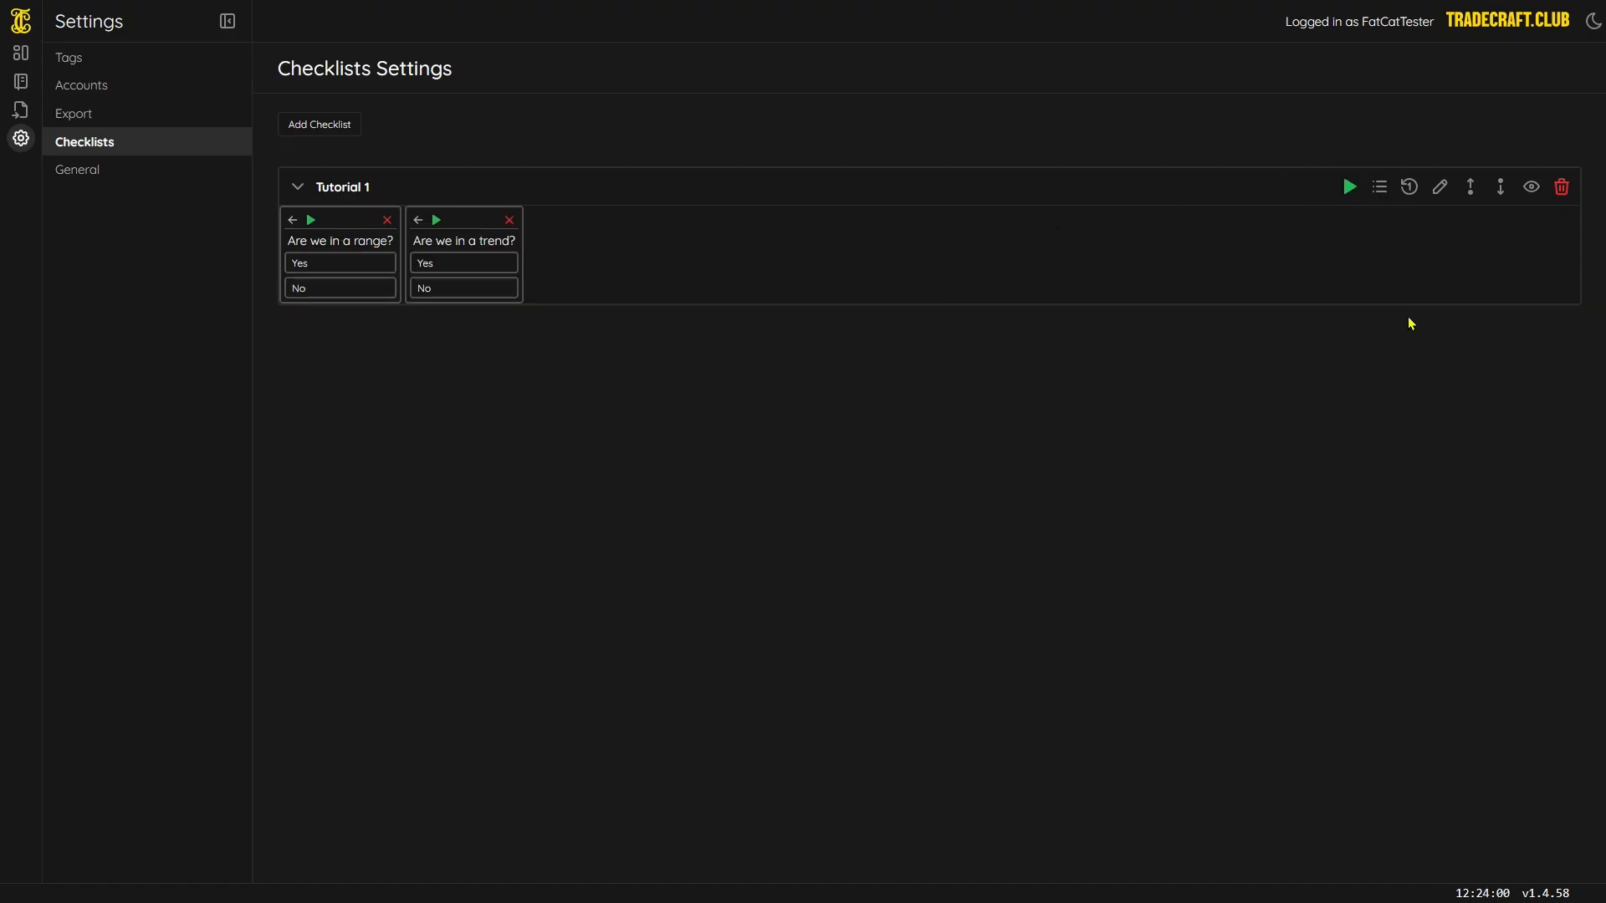
left_click(442, 295)
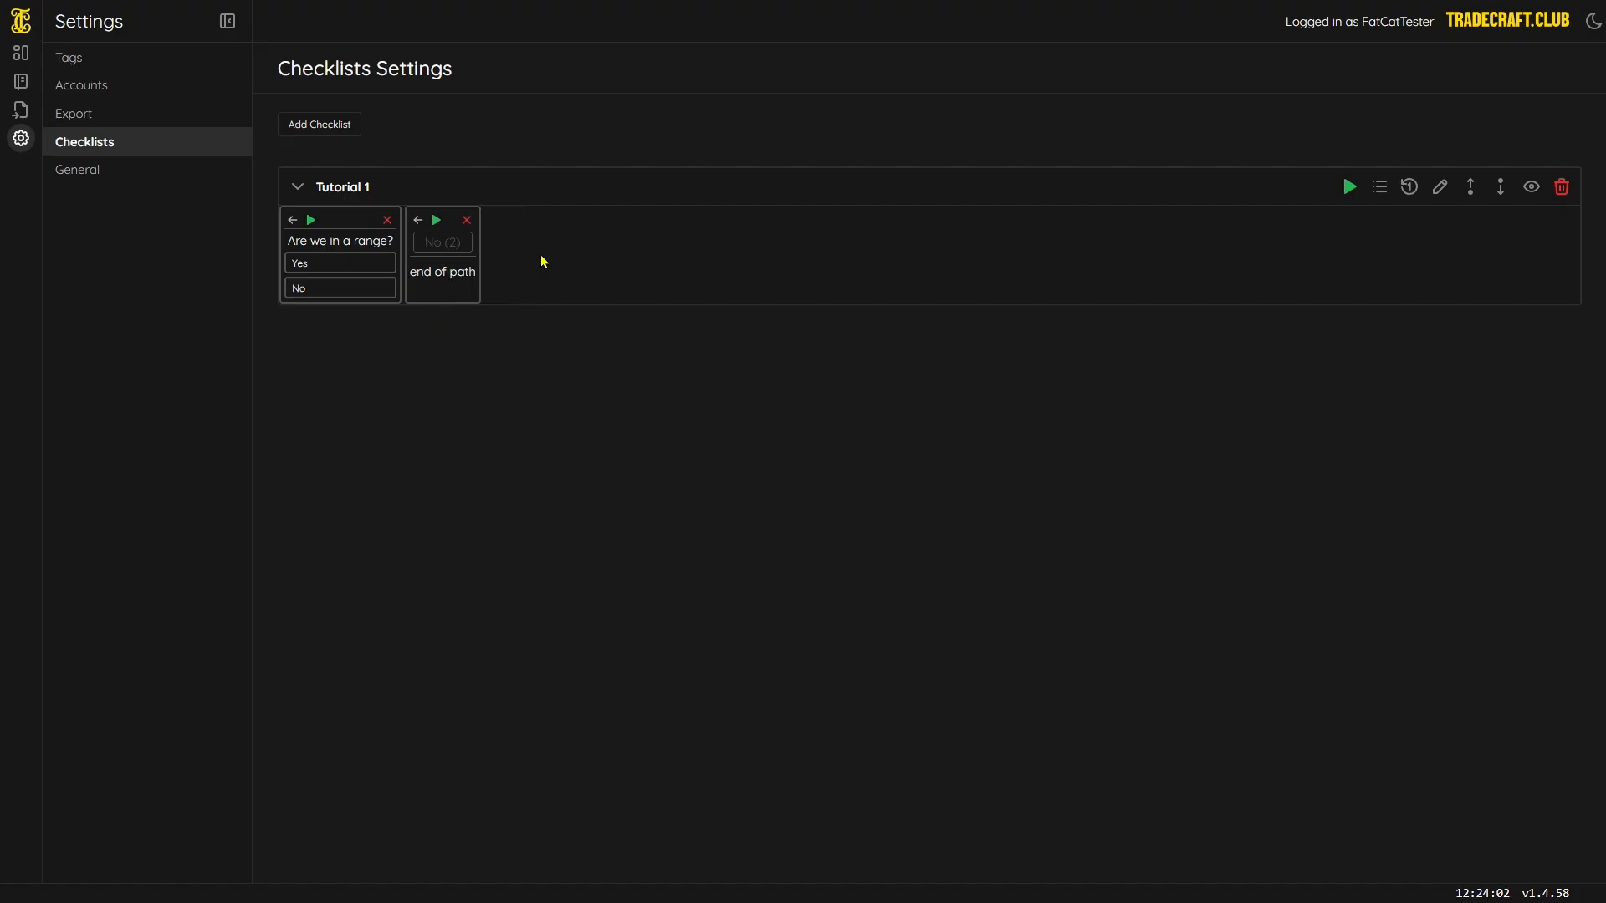
left_click(435, 261)
left_click(1469, 186)
left_click(1142, 306)
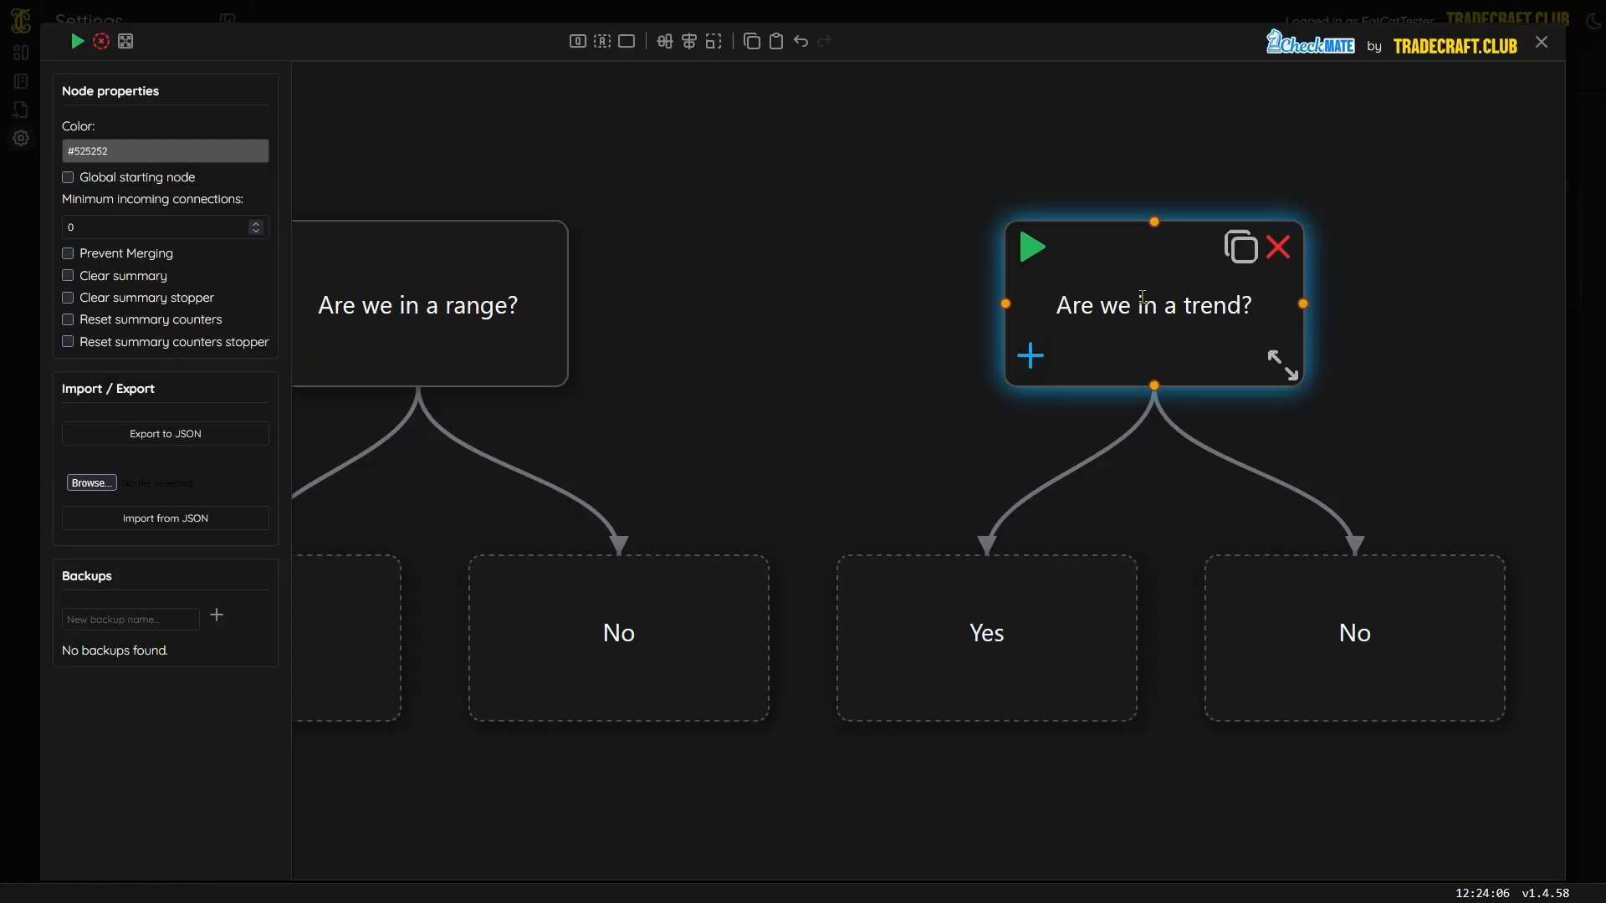
left_click(1022, 251)
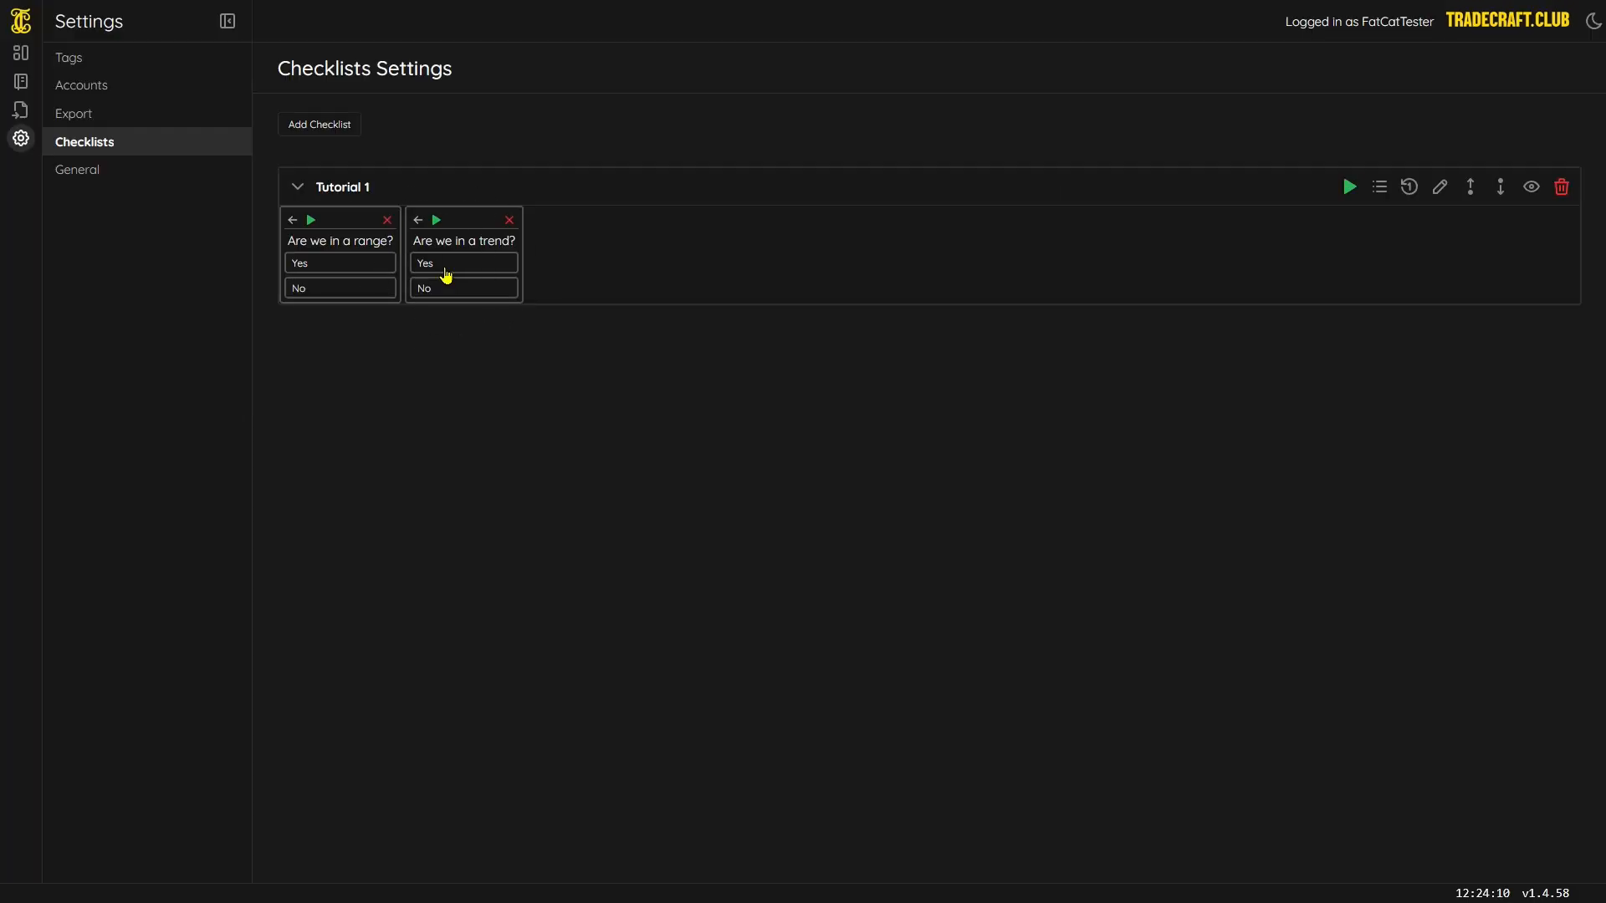
- Reopen the editor and delete the "Are we in a trend?" question with its Yes and No nodes
left_click(452, 316)
left_click_drag(1353, 691, 893, 316)
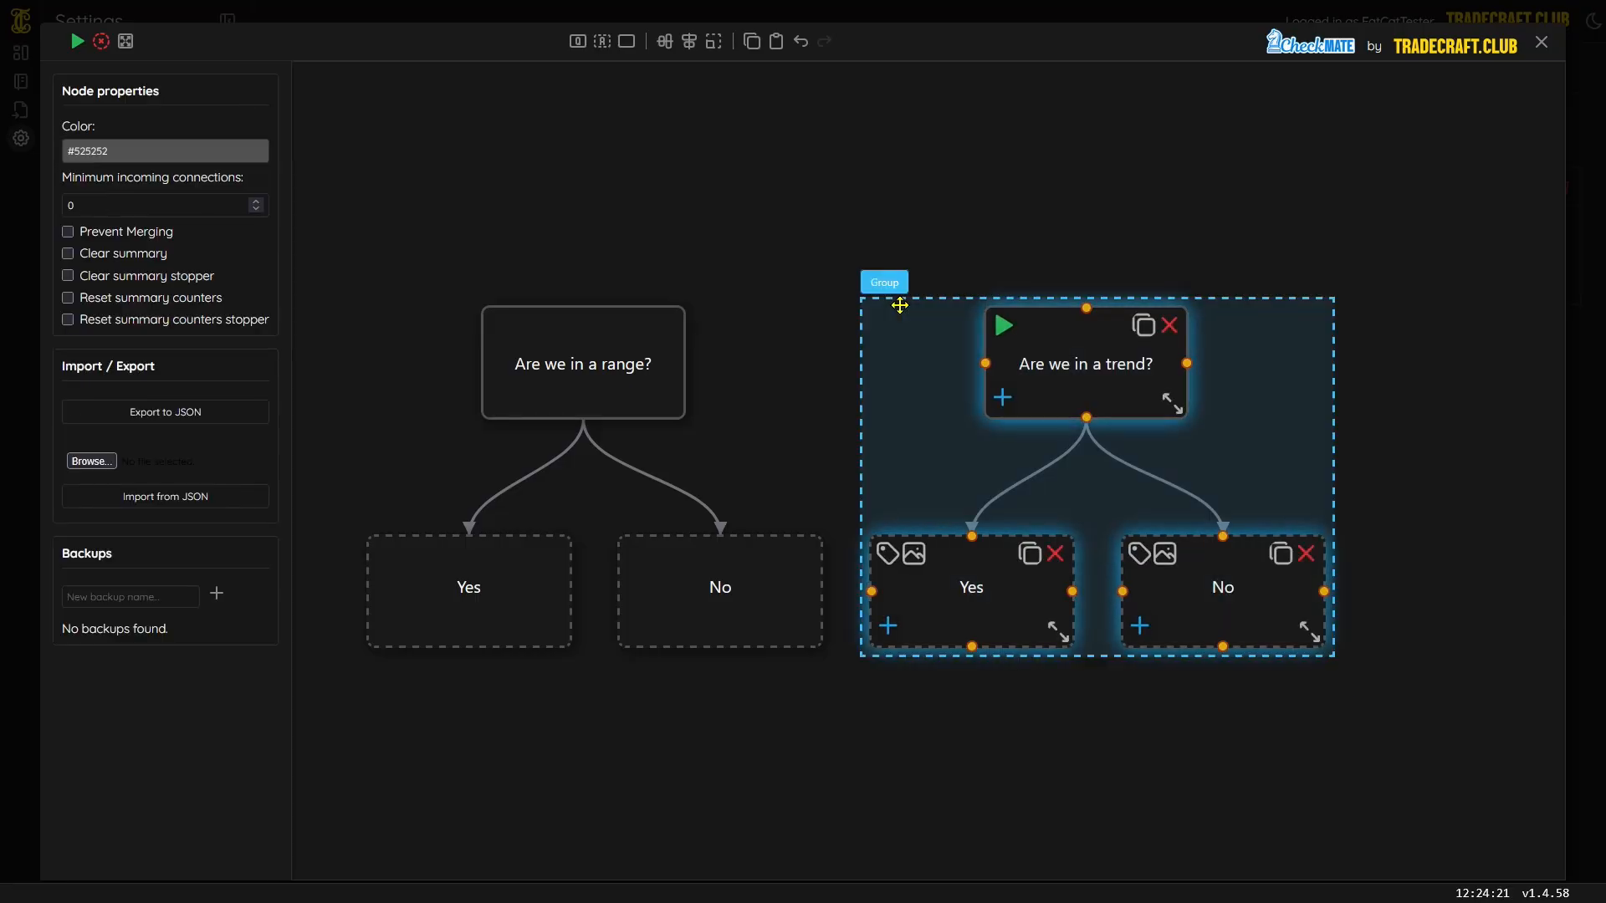
key("Delete")
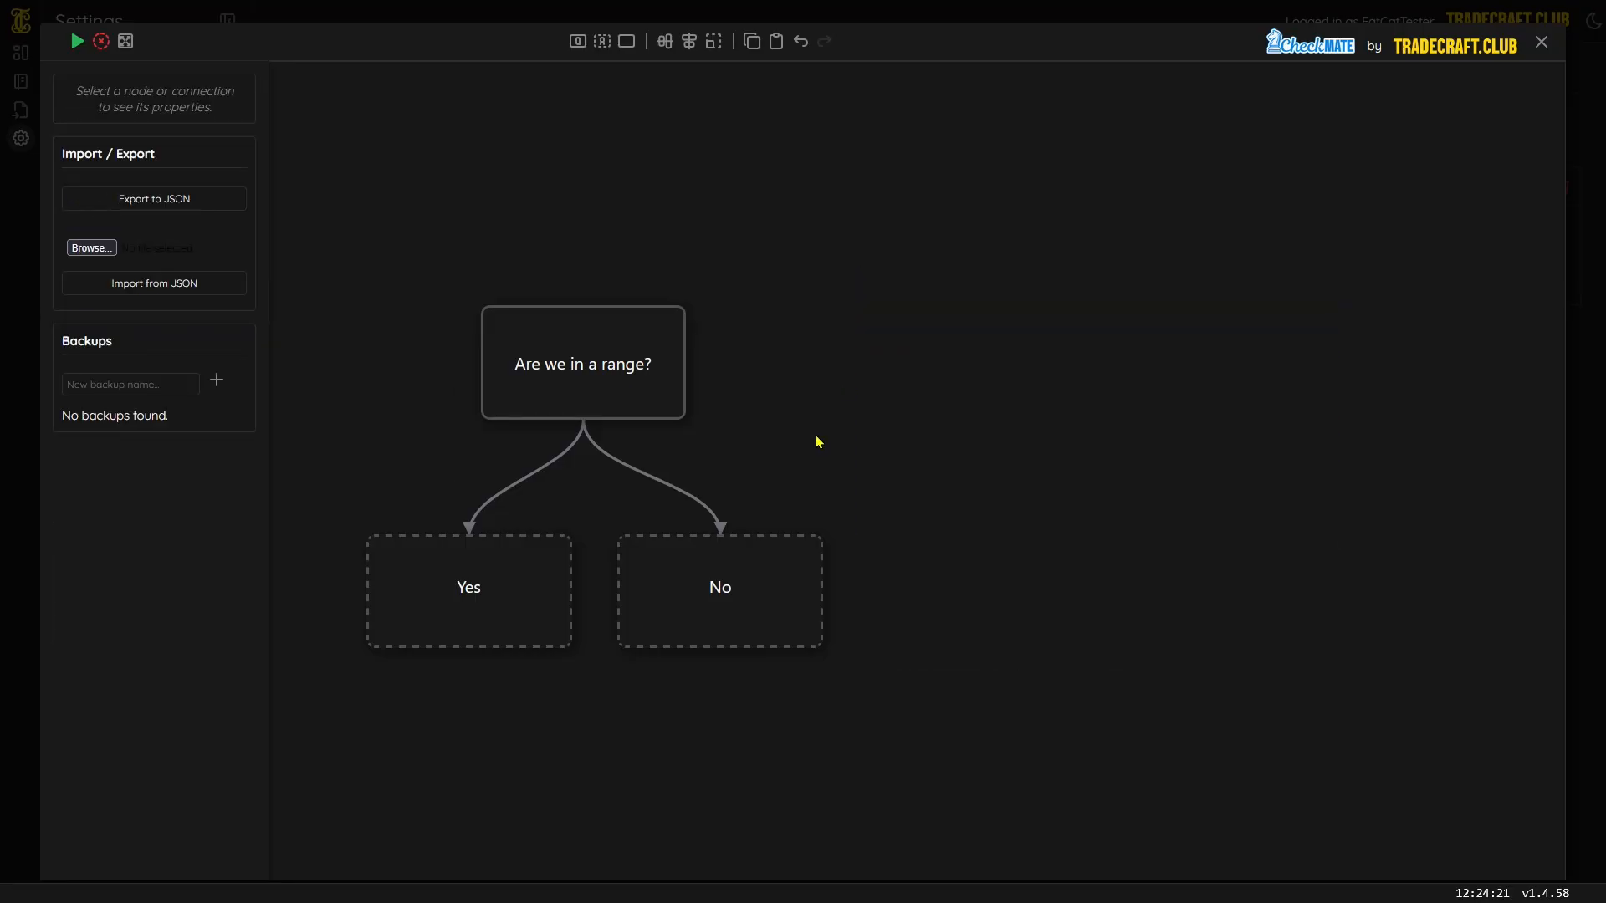
- Group the "Are we in a range?" question with its Yes and No nodes and name the group "Range"
left_click_drag(877, 669, 380, 275)
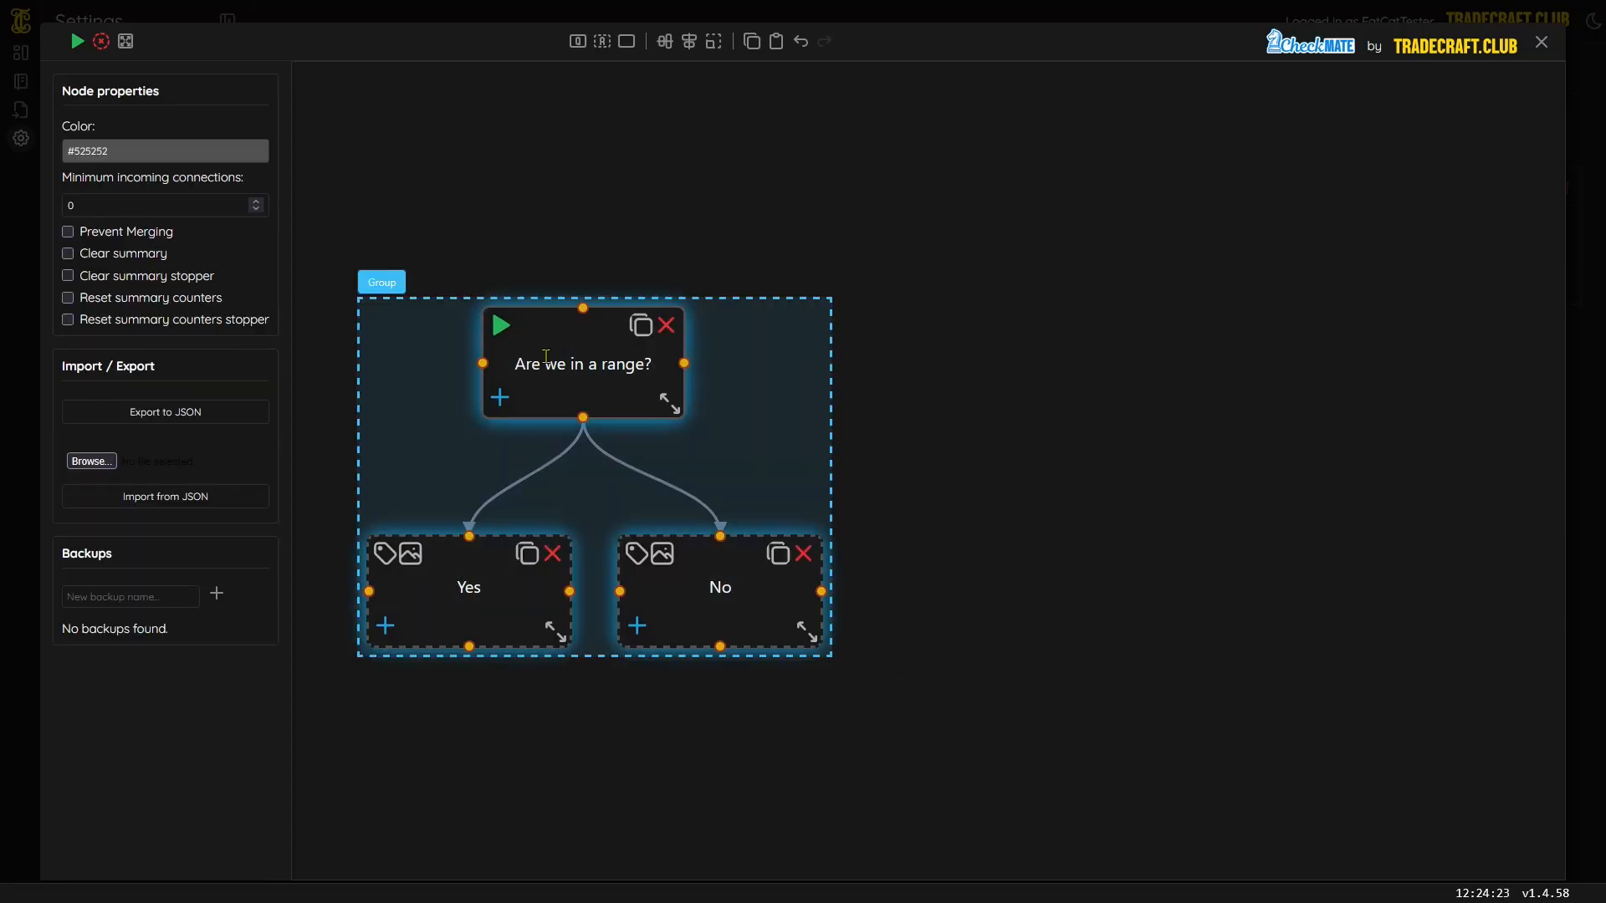
left_click(383, 283)
double_click(390, 268)
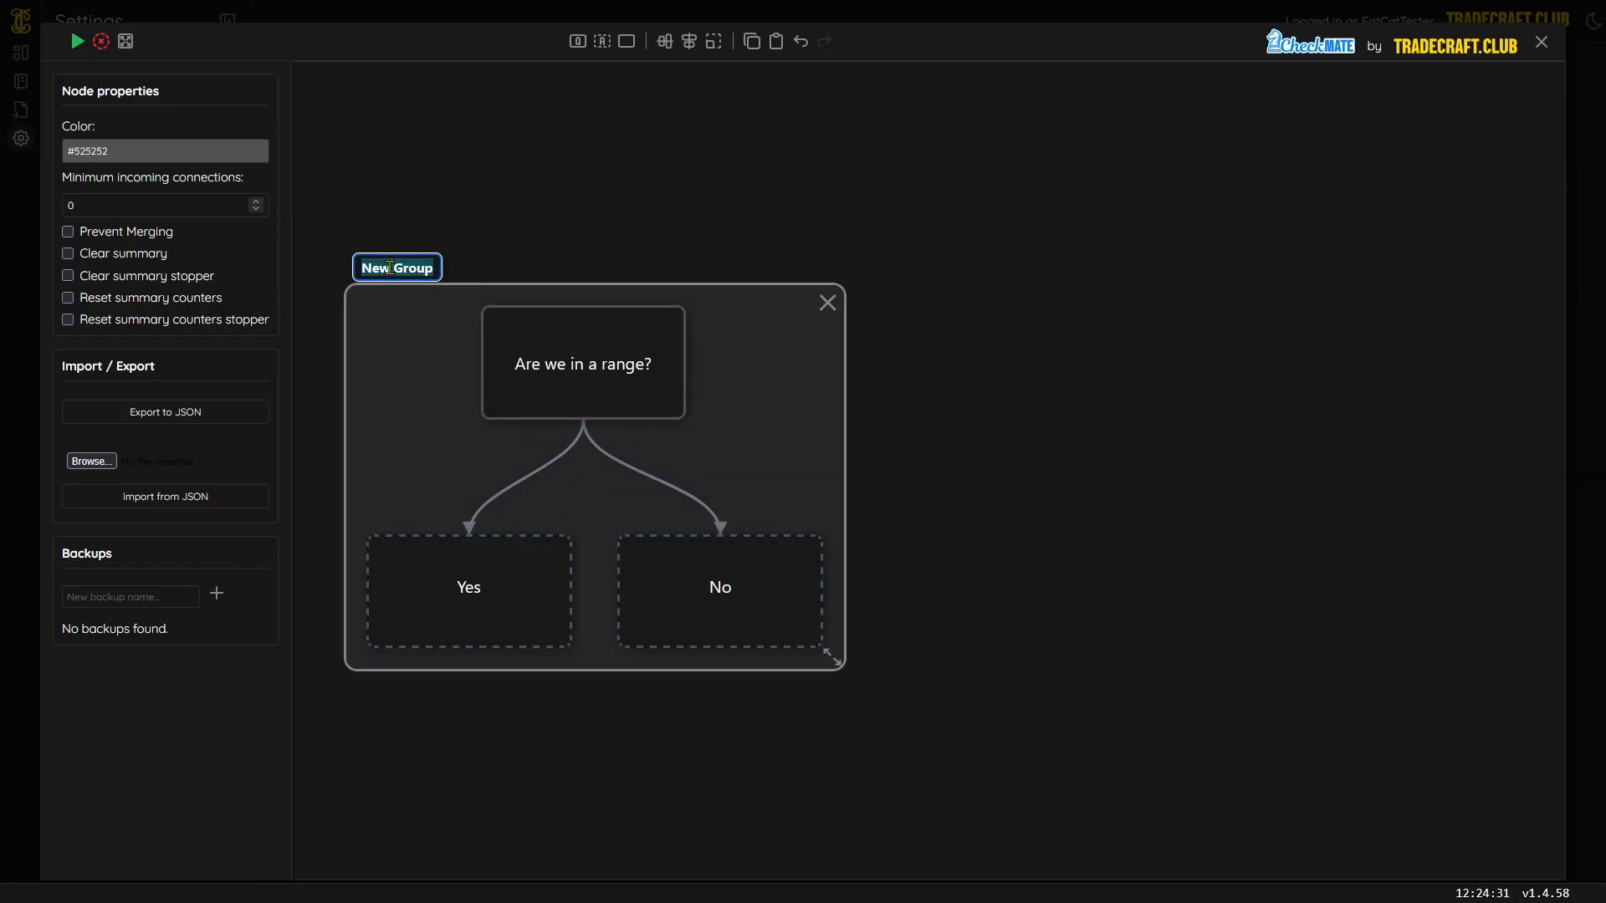
type("Range")
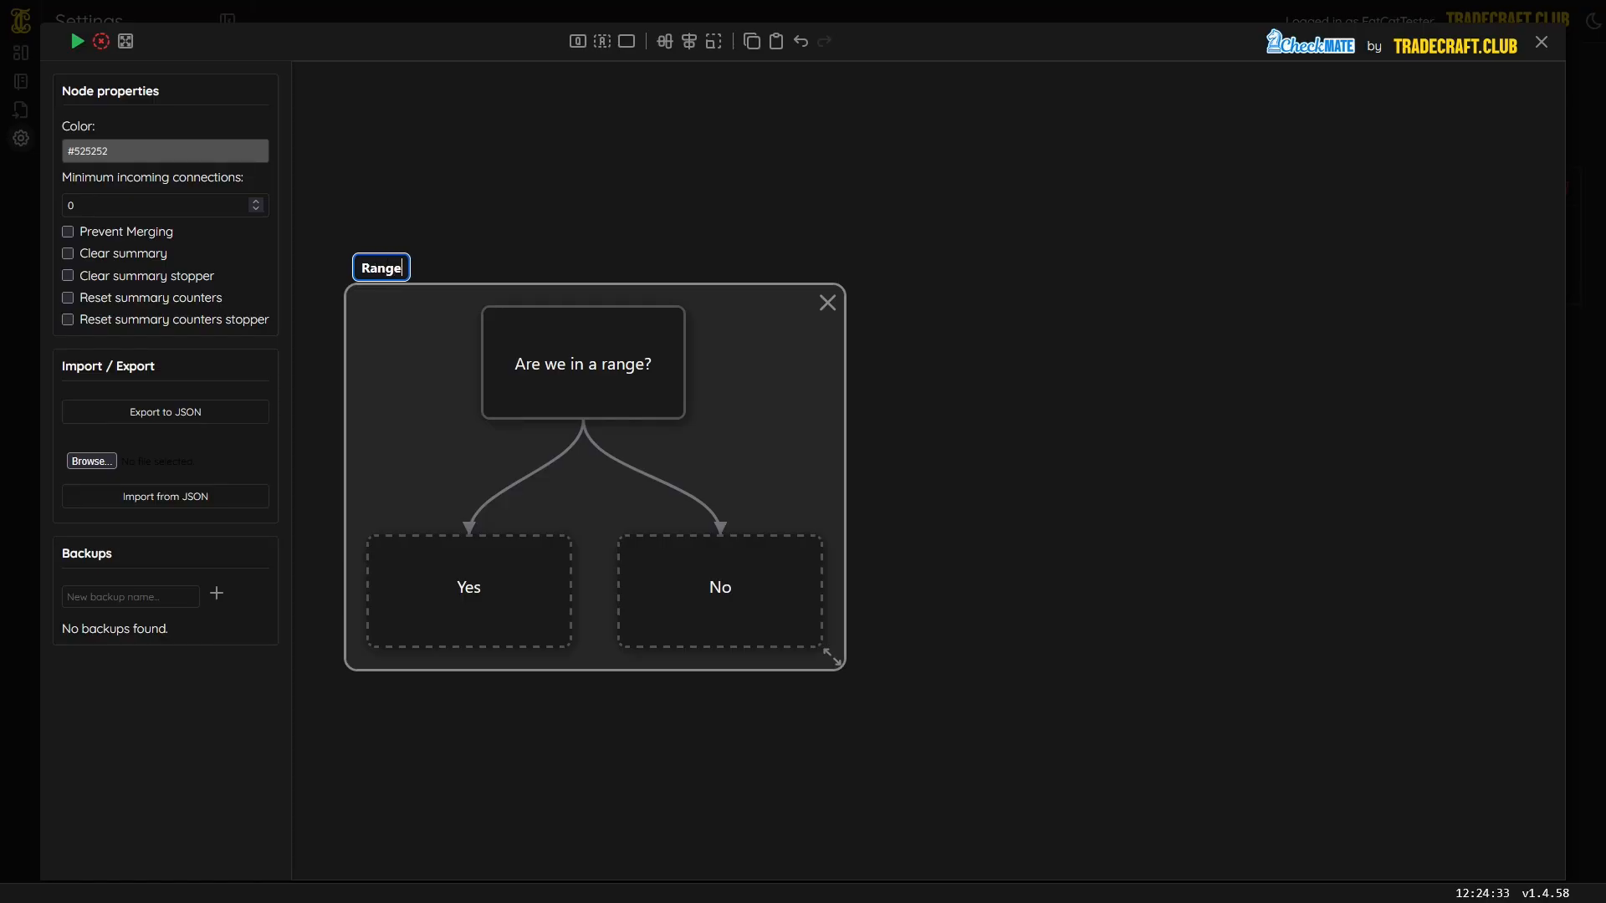
left_click(638, 774)
scroll(638, 775, "down", 3)
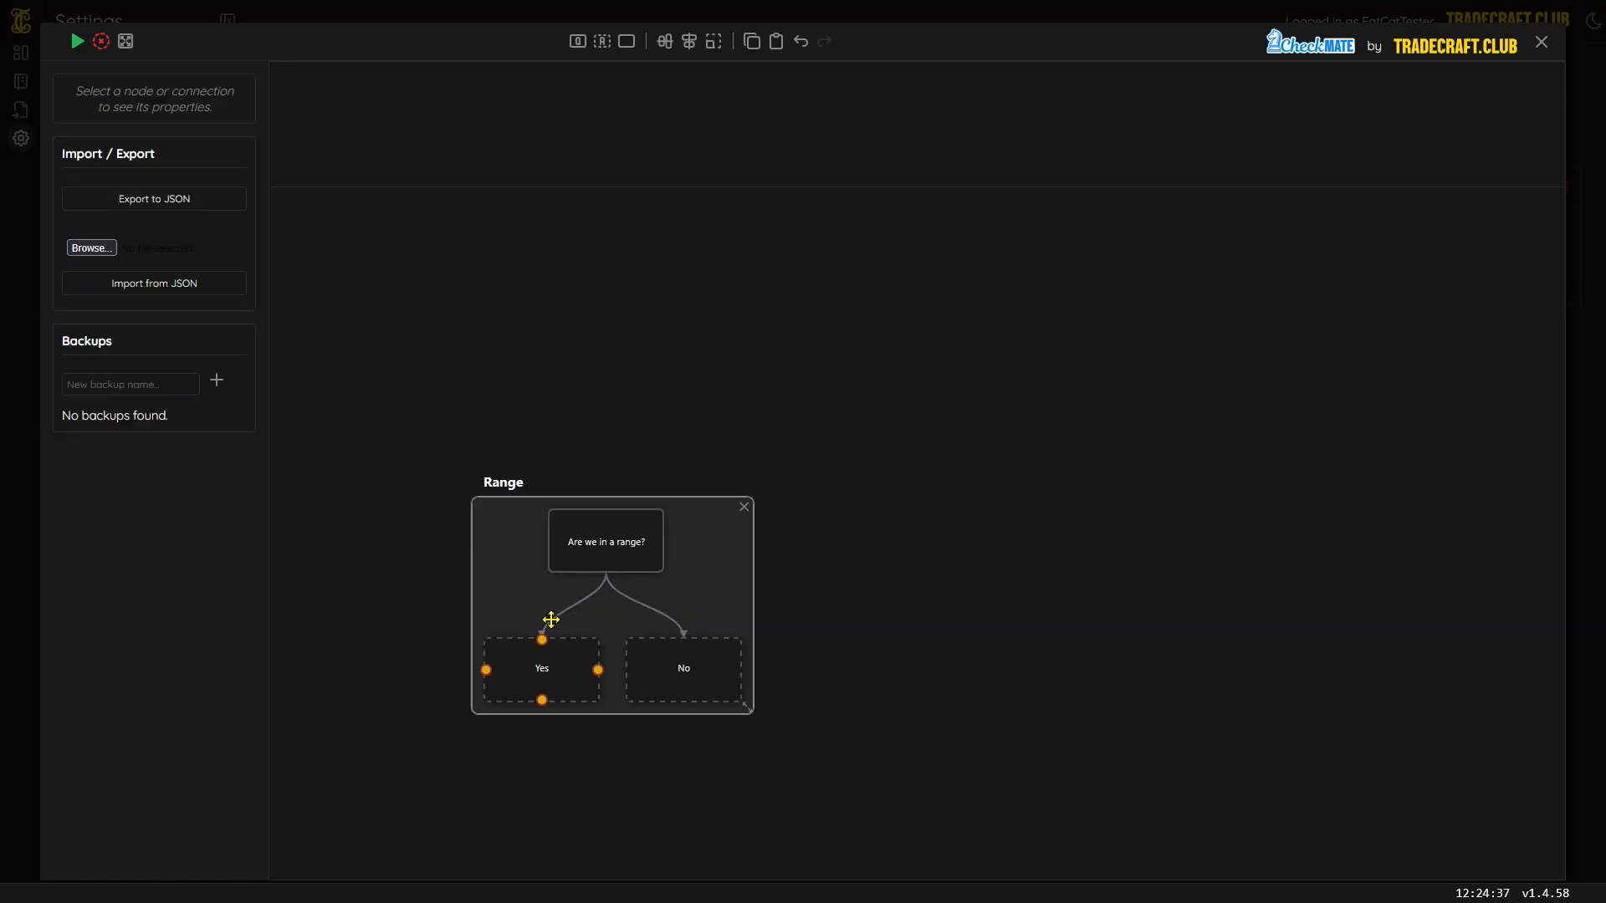
left_click_drag(601, 587, 520, 500)
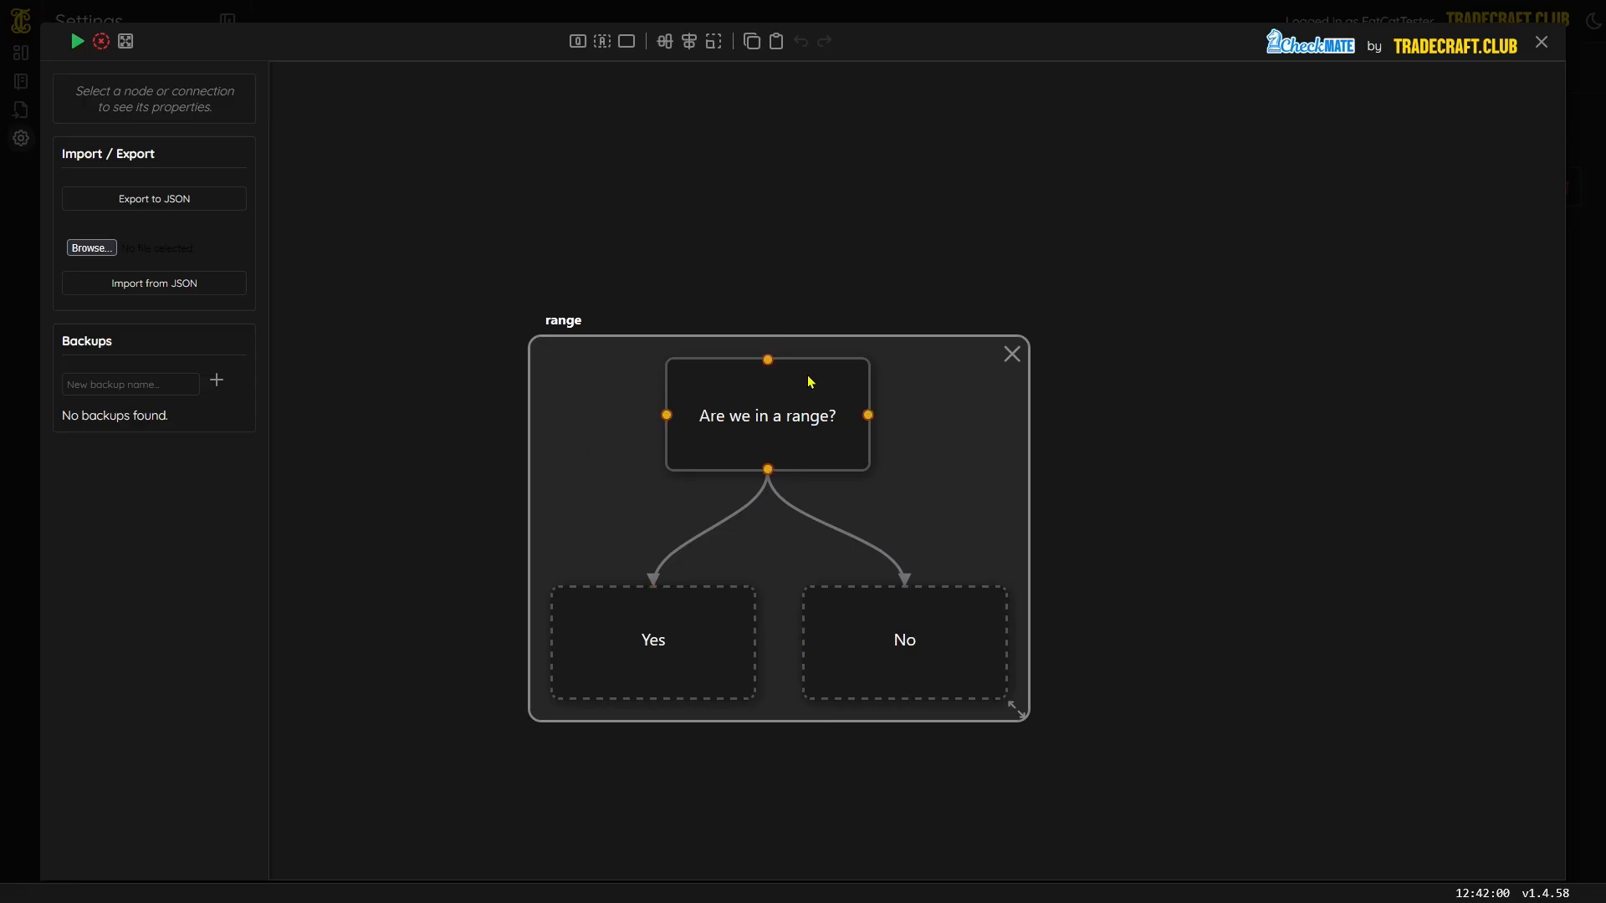
- Examine how the range group and its label appear at different zoom levels
left_click(941, 442)
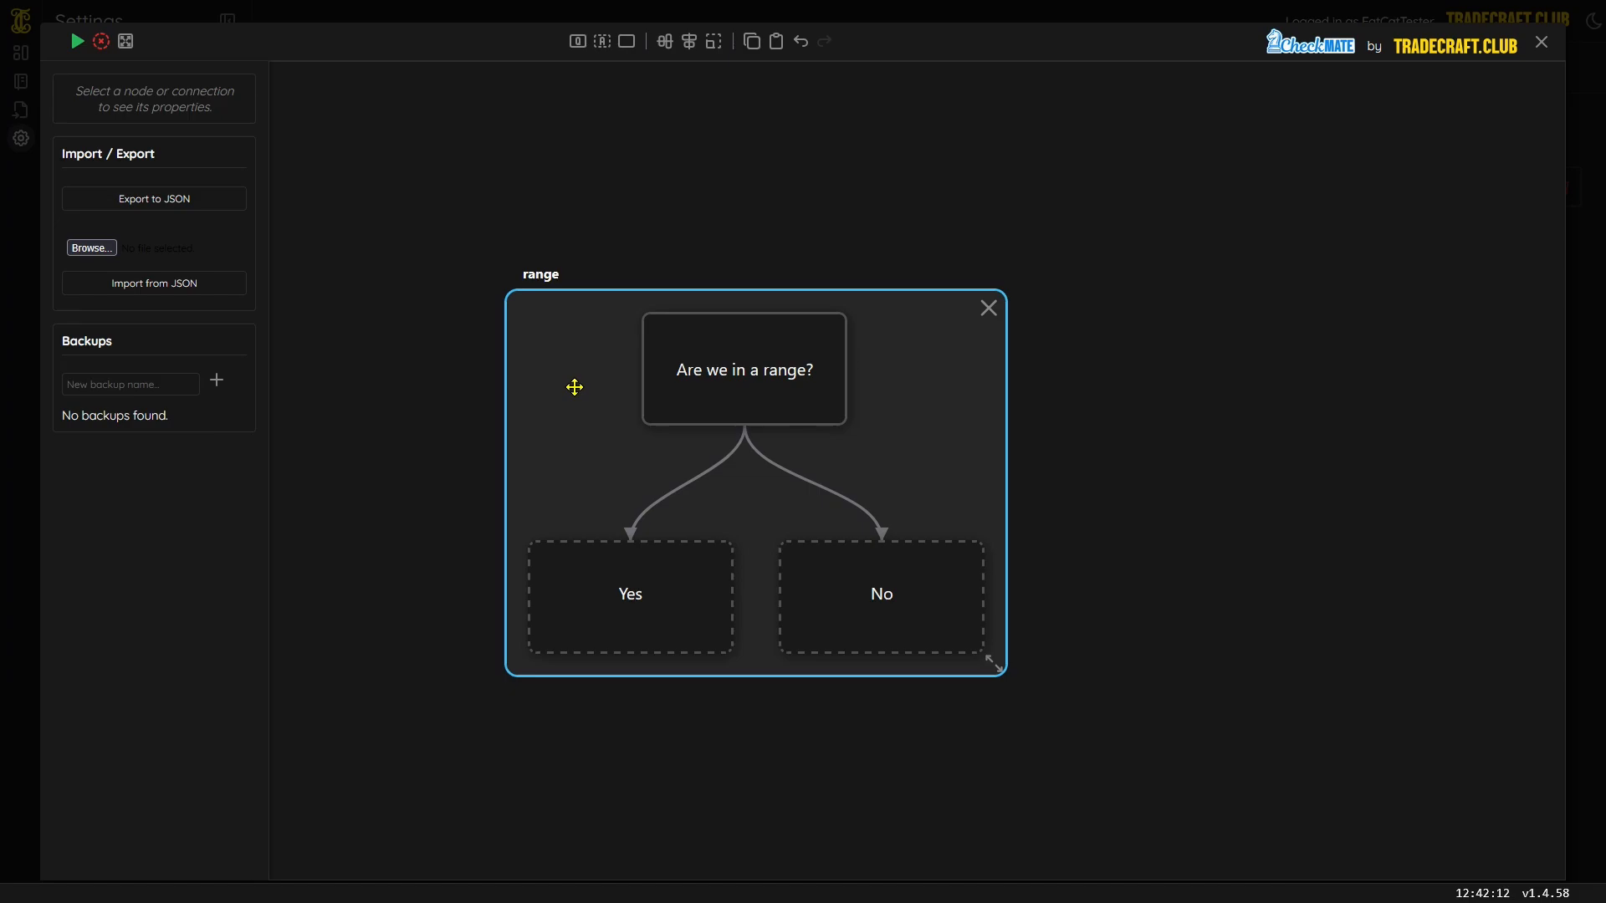
scroll(574, 387, "down", 3)
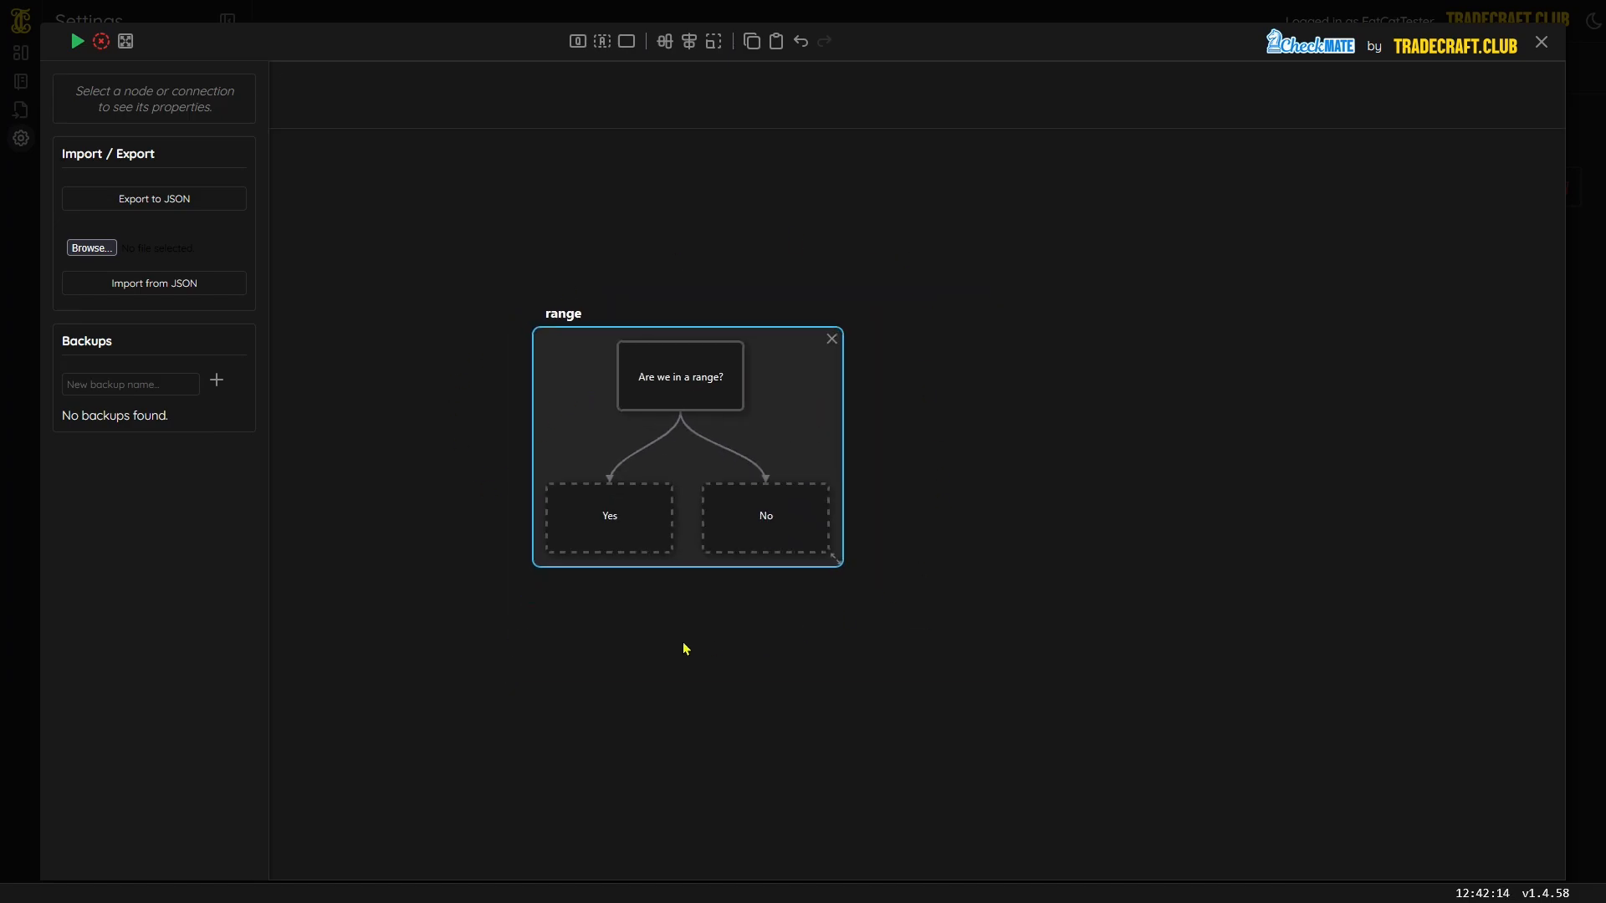
scroll(1090, 495, "down", 3)
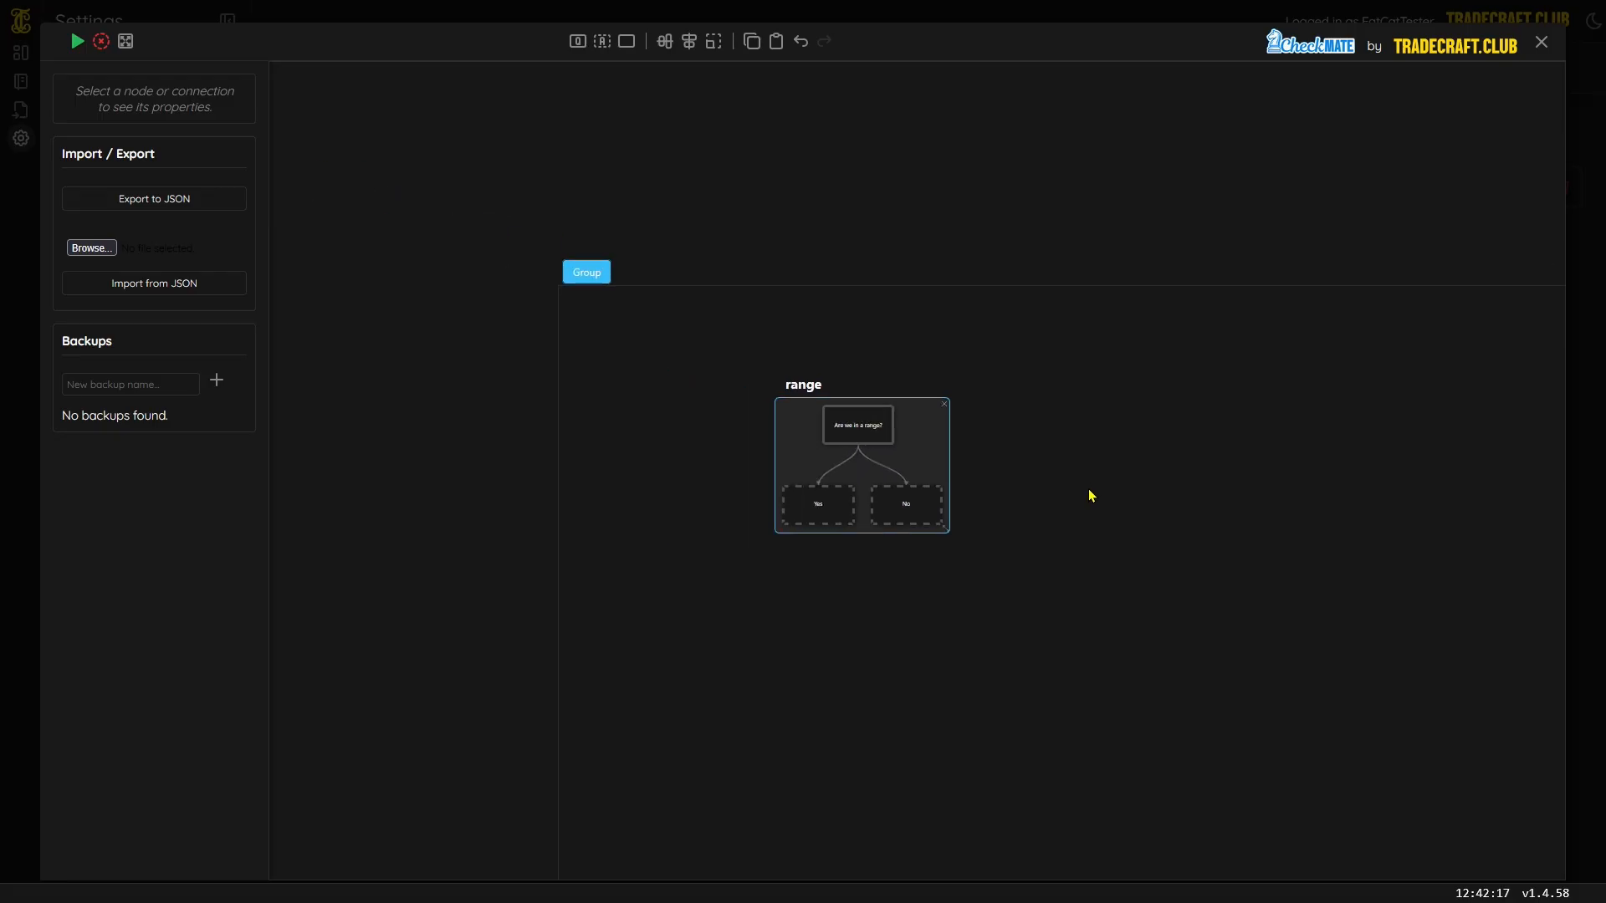
scroll(1090, 495, "up", 2)
scroll(1104, 548, "down", 3)
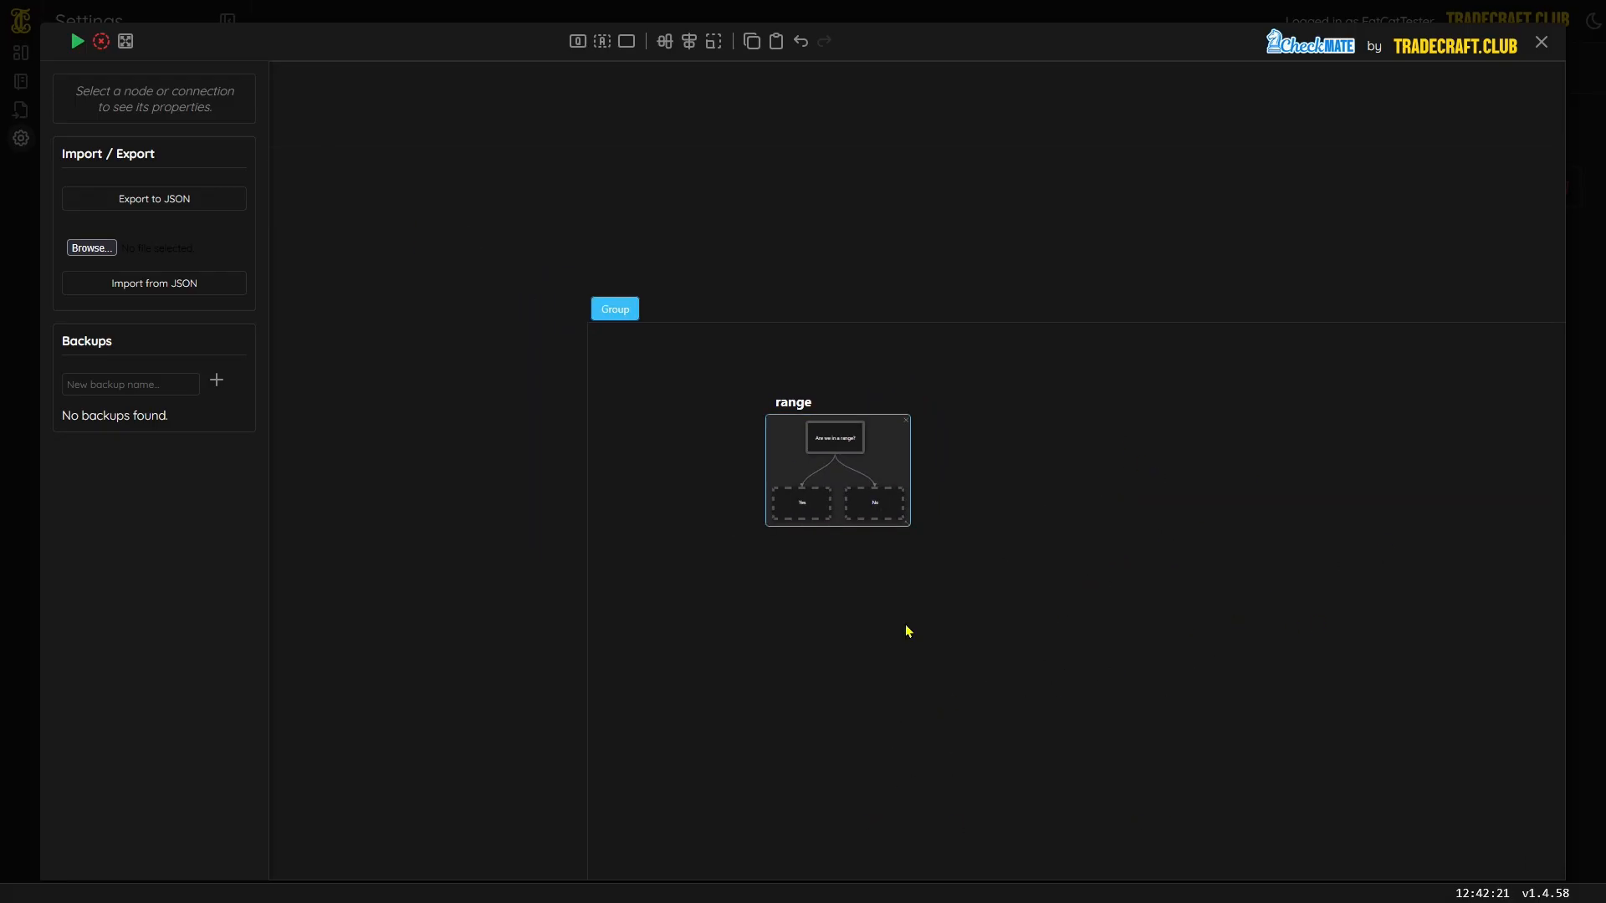
scroll(799, 570, "up", 5)
scroll(1150, 479, "down", 2)
left_click_drag(1288, 424, 1147, 530)
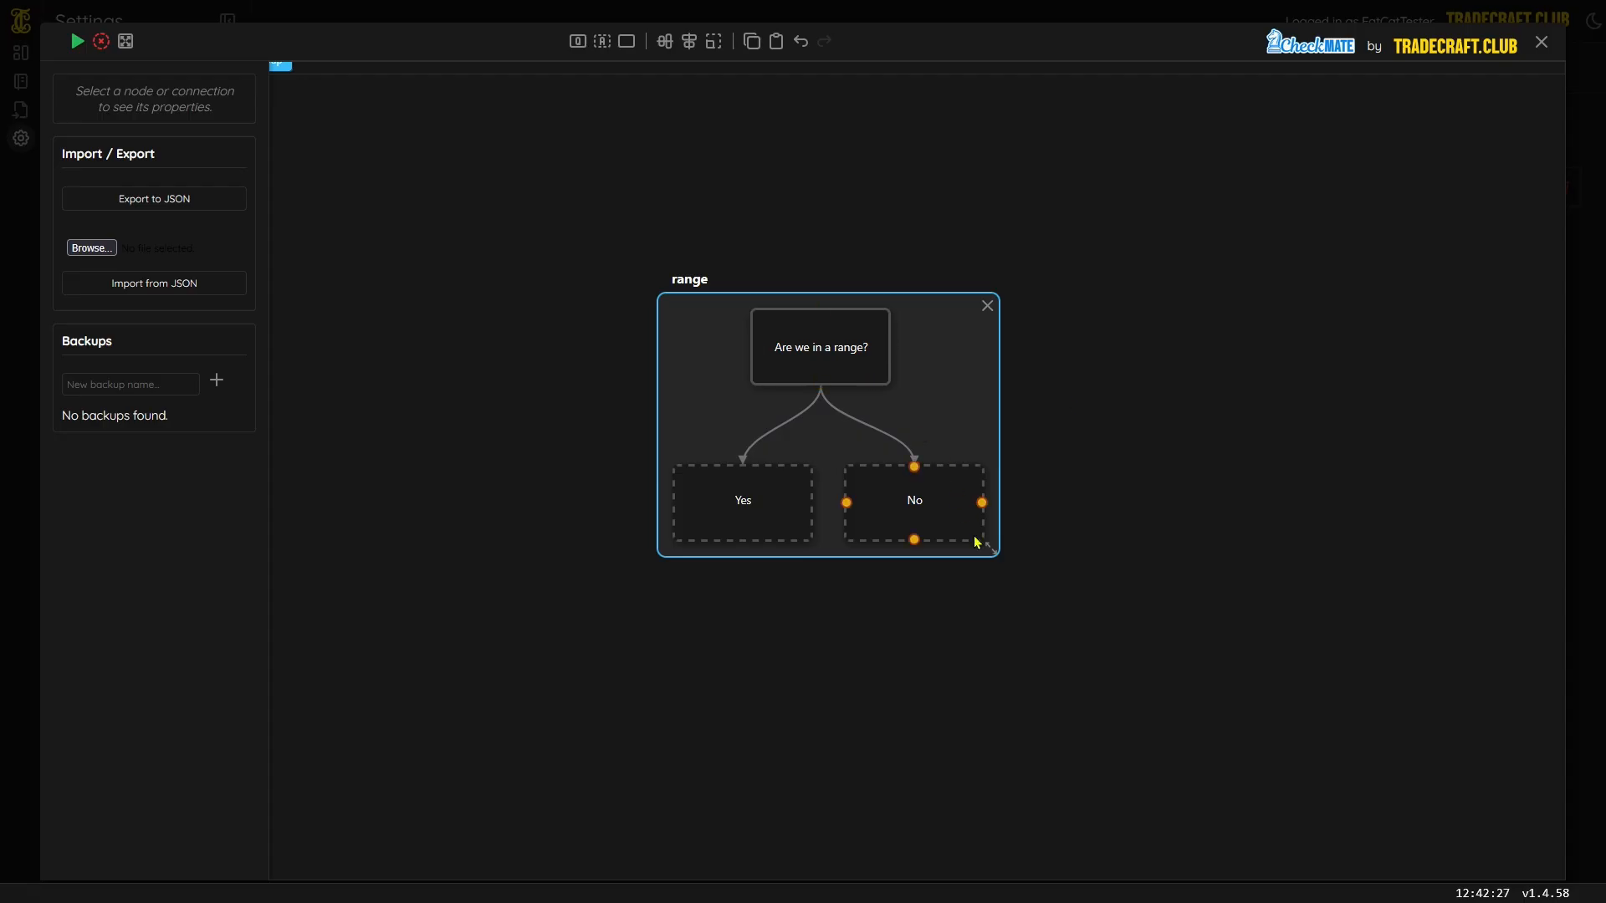
- Copy the nodes of the range group and place the copy to the right of the group
left_click(692, 394)
key("ctrl+c")
key("ctrl+v")
left_click_drag(1029, 513, 1384, 419)
left_click(1438, 631)
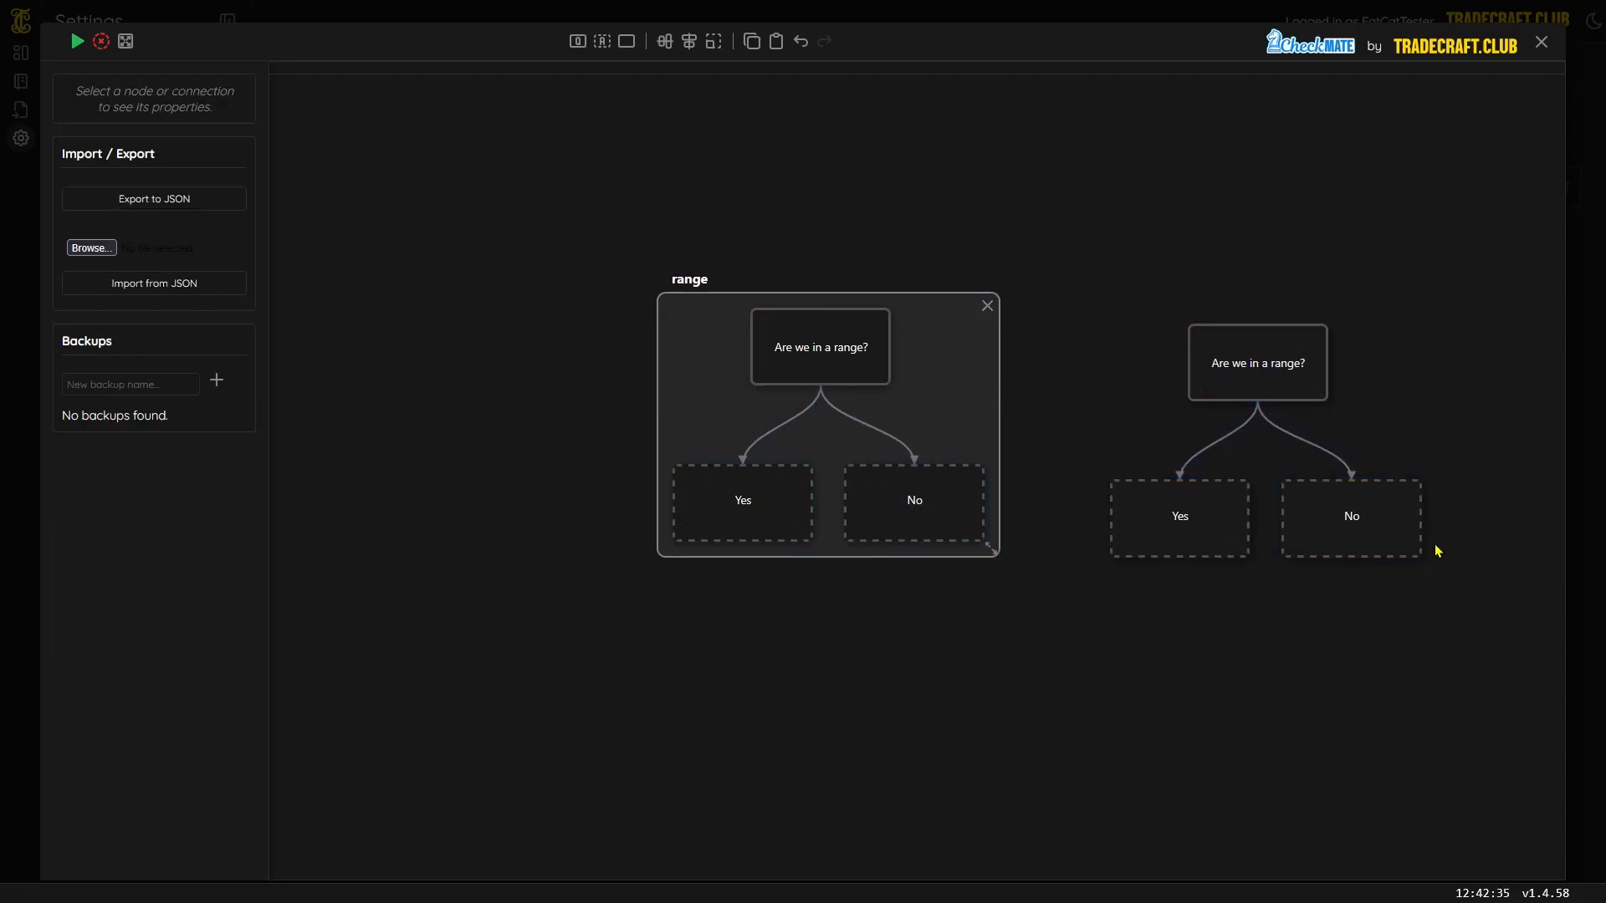
- Change the copied question's text to "Are we in a Trend?"
double_click(1278, 364)
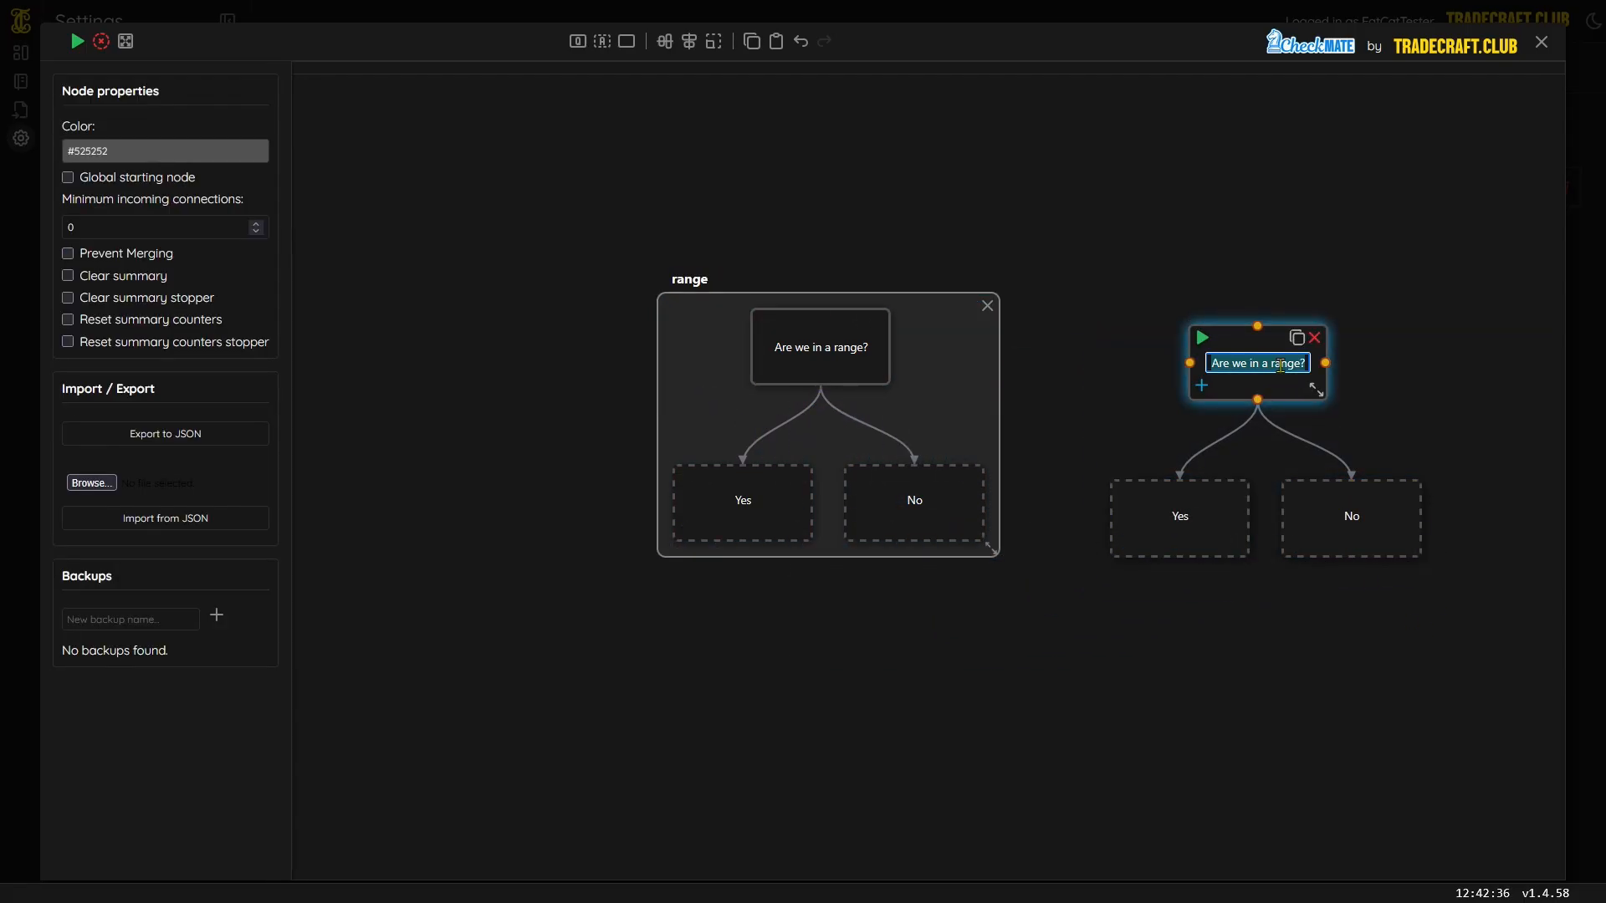
left_click_drag(1270, 365, 1301, 368)
type("T")
type("rend")
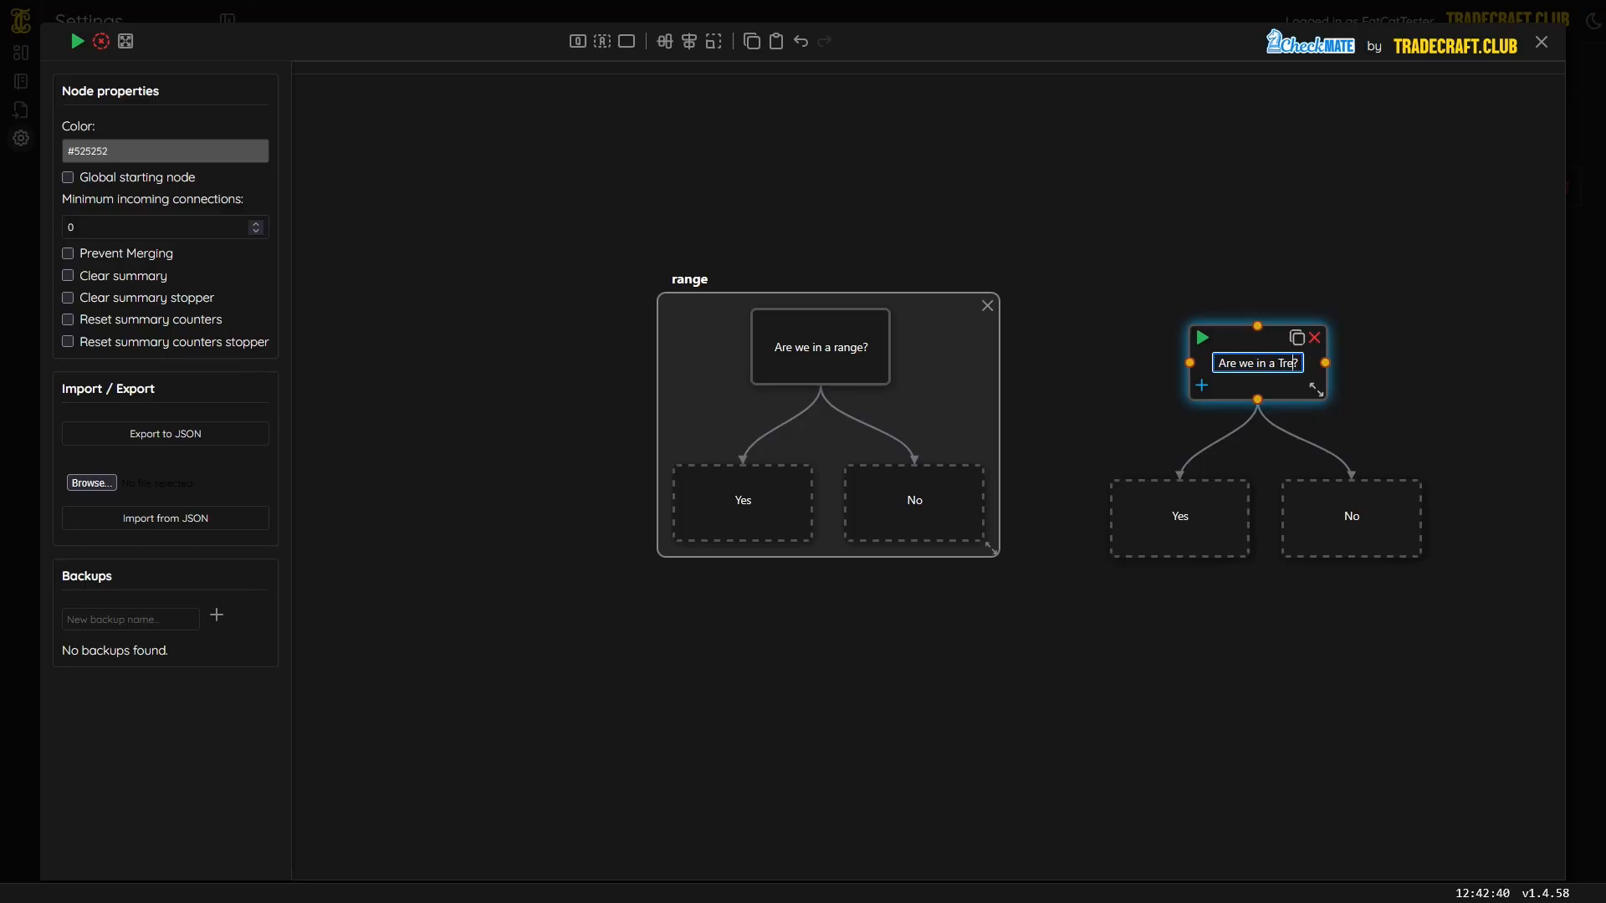
left_click(1287, 586)
- Group the "Are we in a Trend?" question with its Yes and No nodes and name the group "Trend"
left_click_drag(1491, 599, 1114, 302)
double_click(1129, 296)
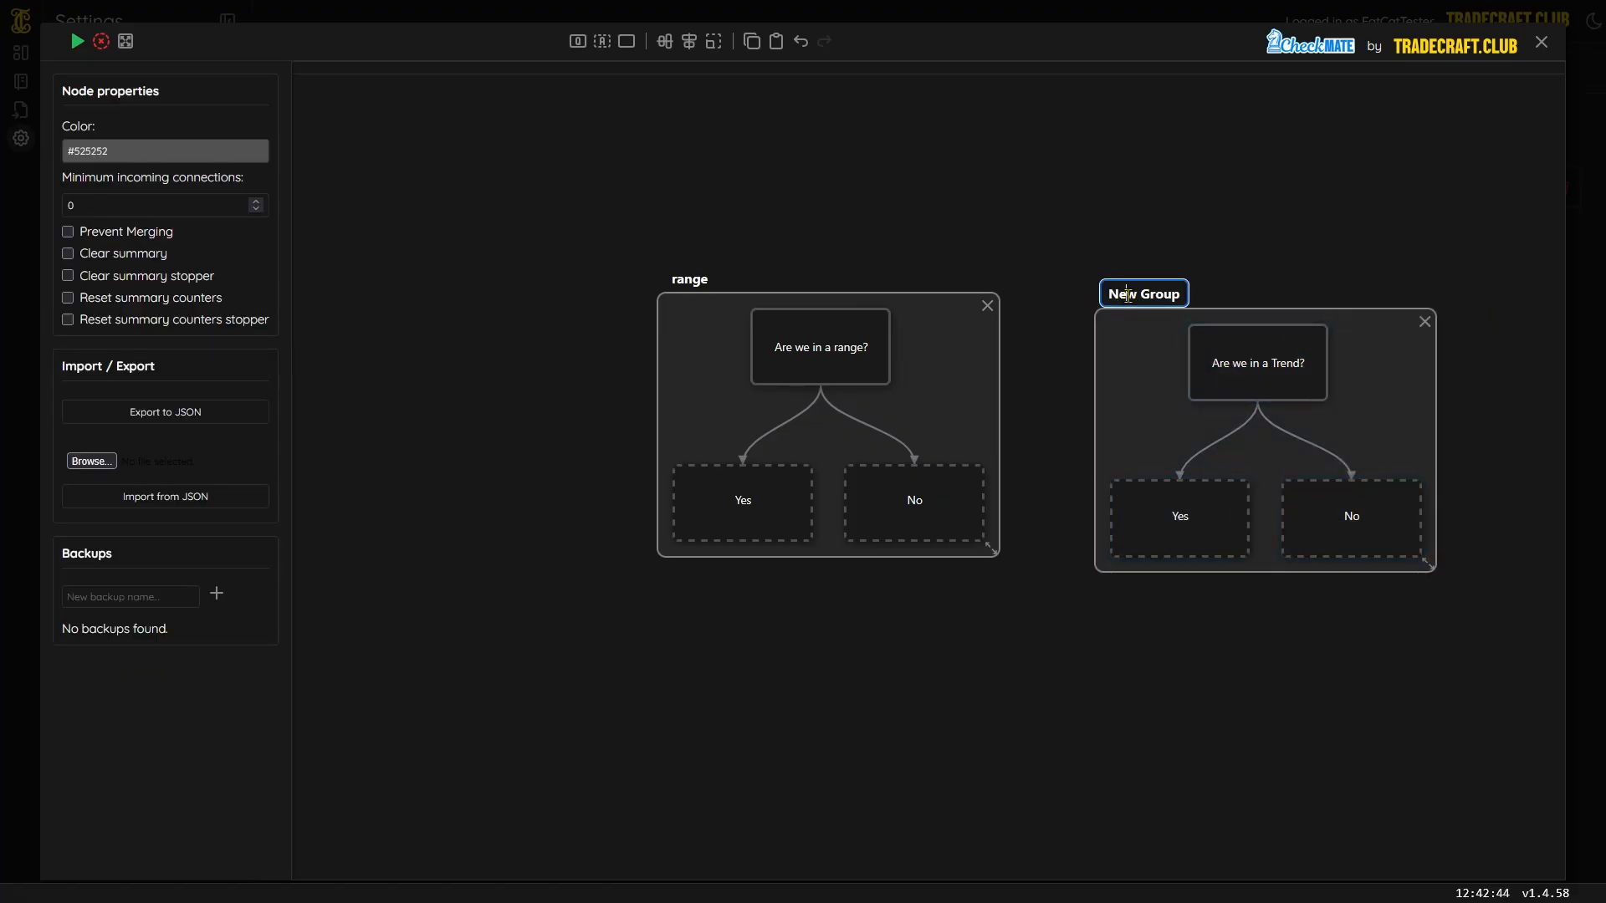
type("Trend")
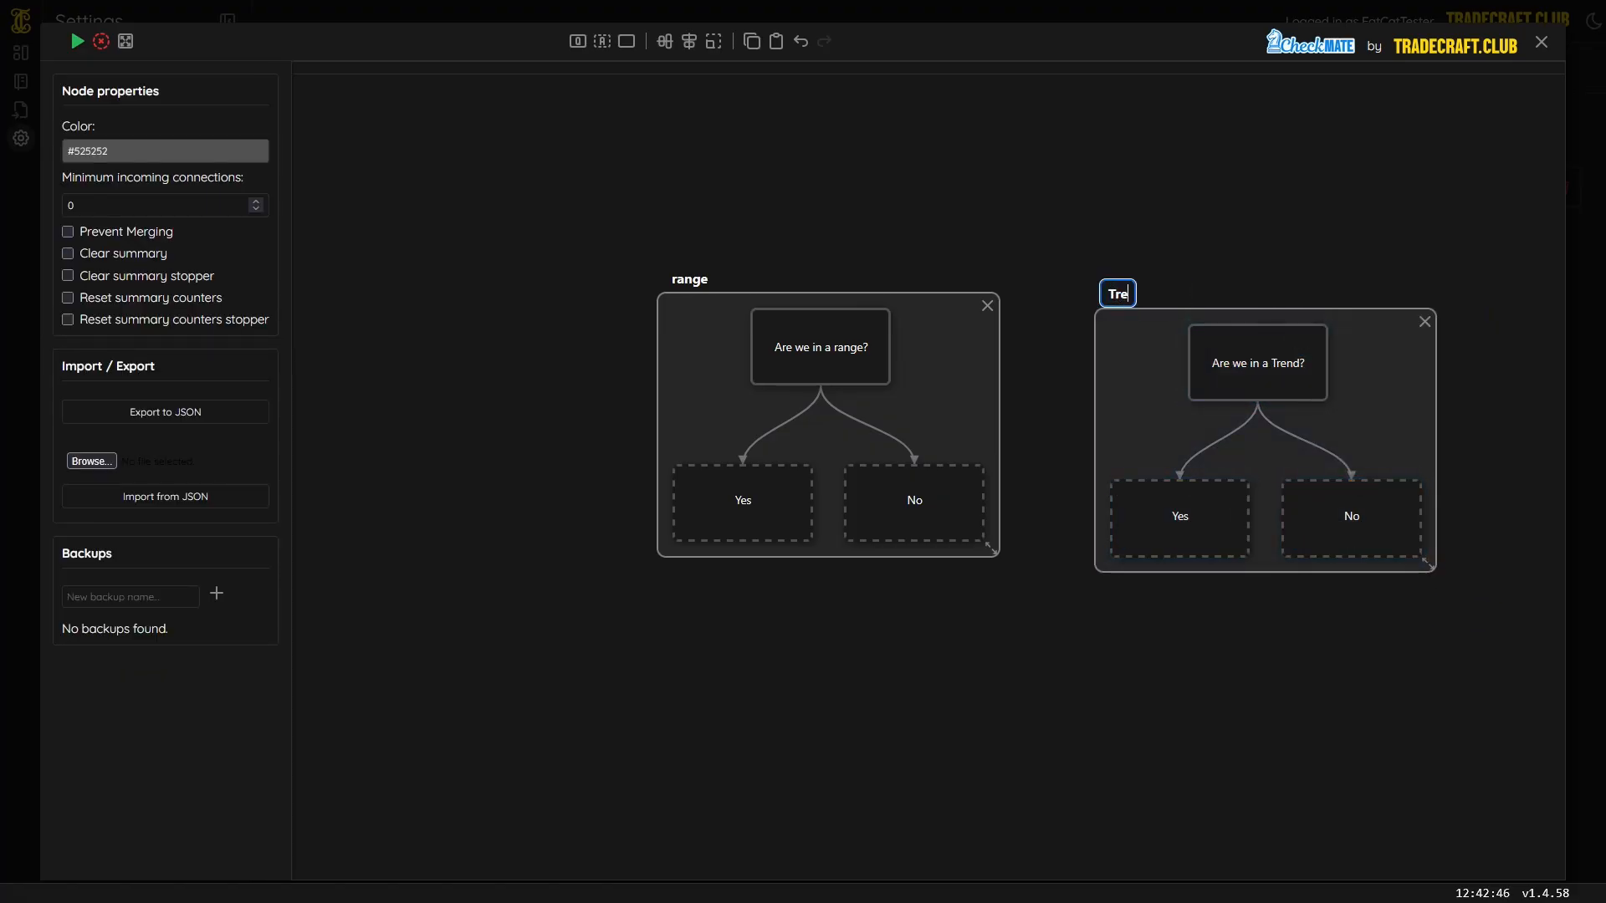
left_click(1052, 600)
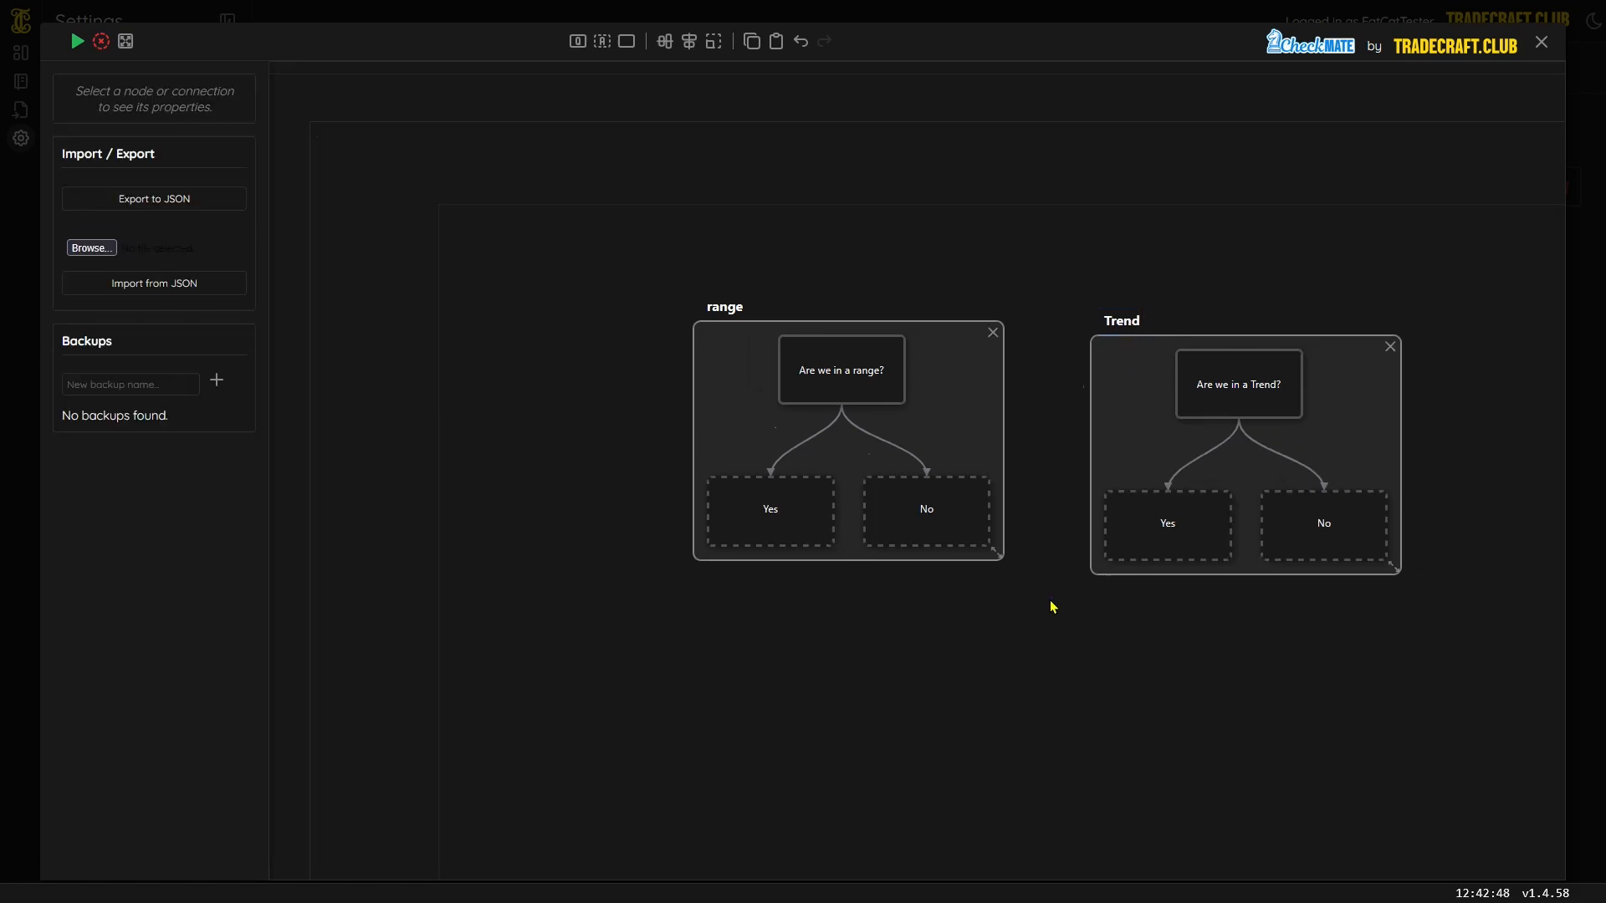
- Examine how readable the range and Trend group labels are when the flowchart is shown very small
scroll(1015, 653, "down", 5)
left_click_drag(1033, 708, 802, 643)
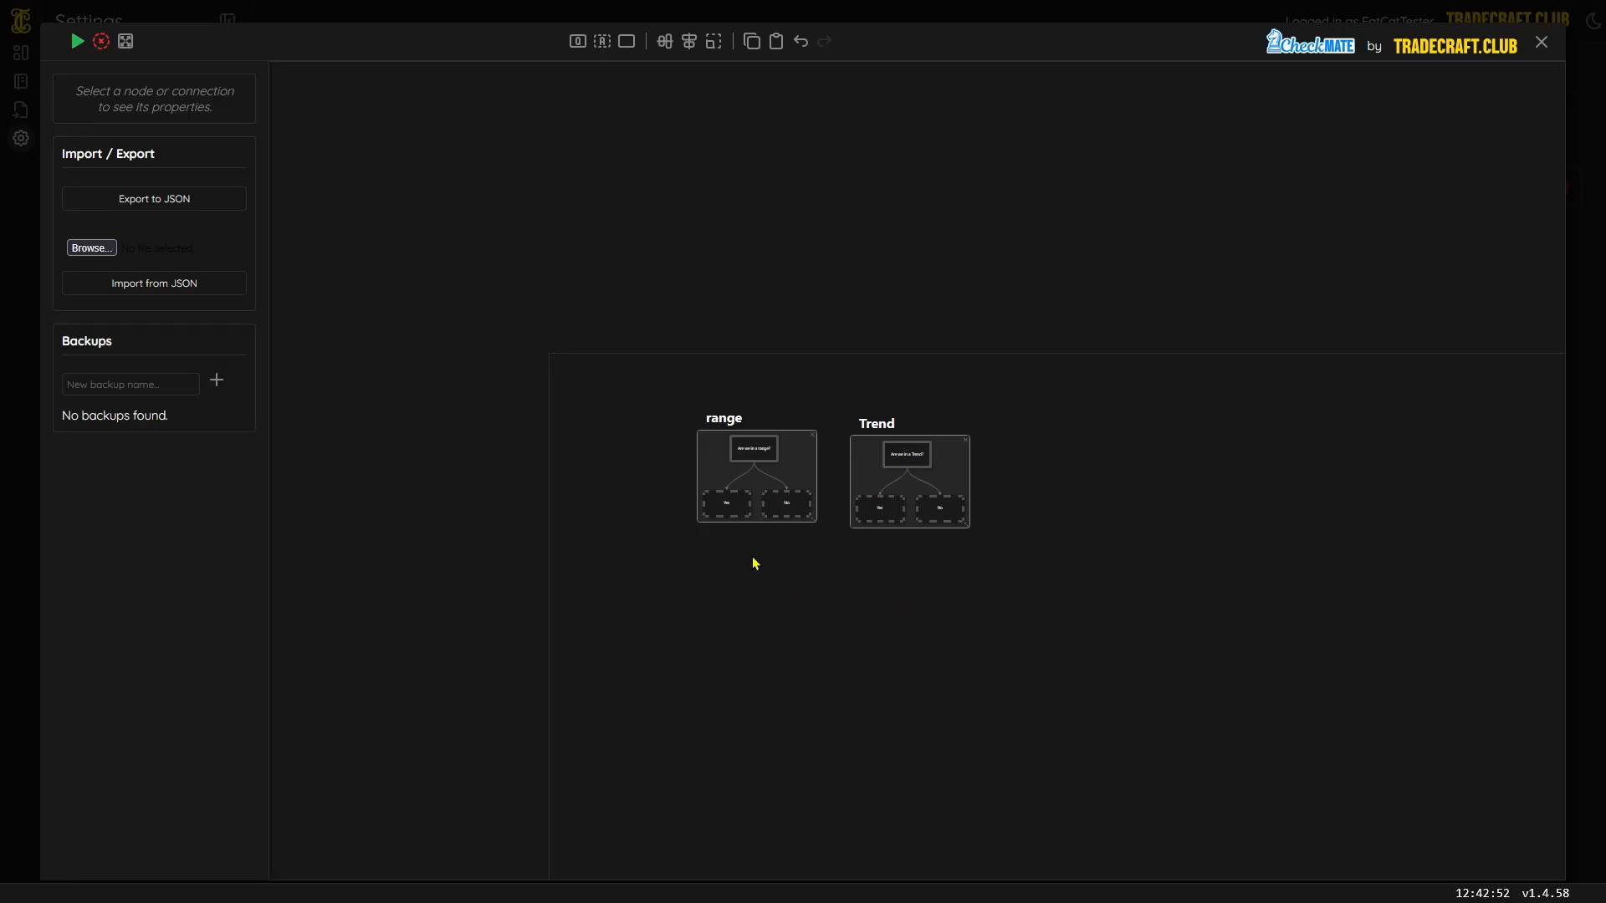
scroll(842, 546, "down", 4)
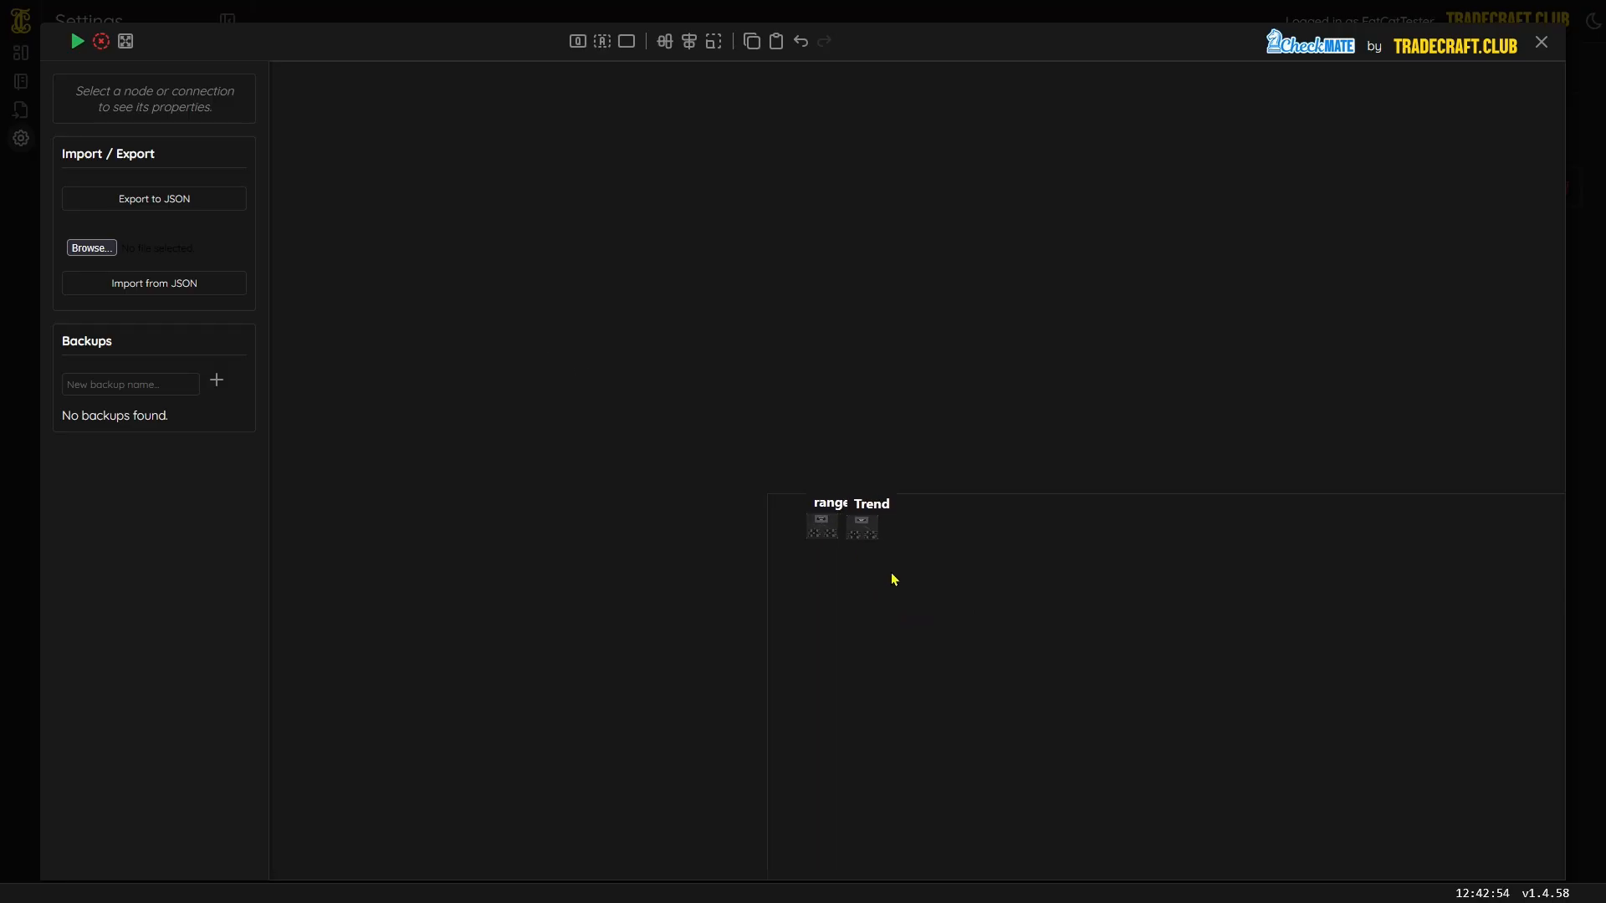
- Compare the range and Trend group labels with the flowchart shown at several sizes
scroll(941, 612, "up", 3)
scroll(843, 563, "down", 4)
scroll(843, 561, "up", 4)
scroll(844, 561, "down", 4)
scroll(844, 560, "up", 5)
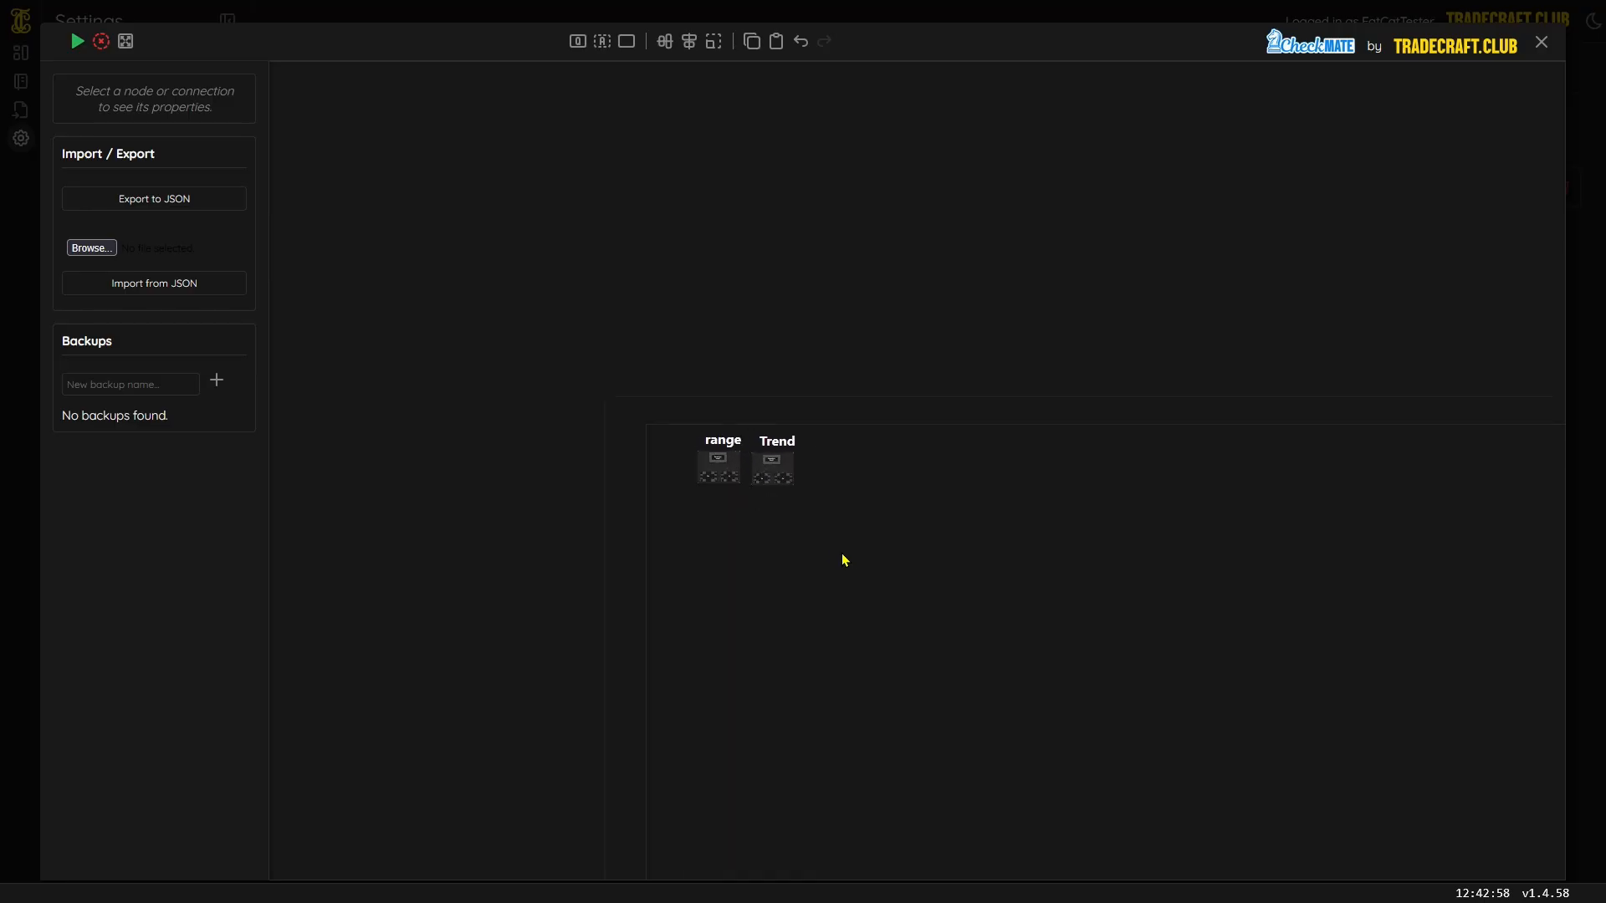
left_click_drag(808, 402, 1075, 552)
scroll(857, 516, "up", 3)
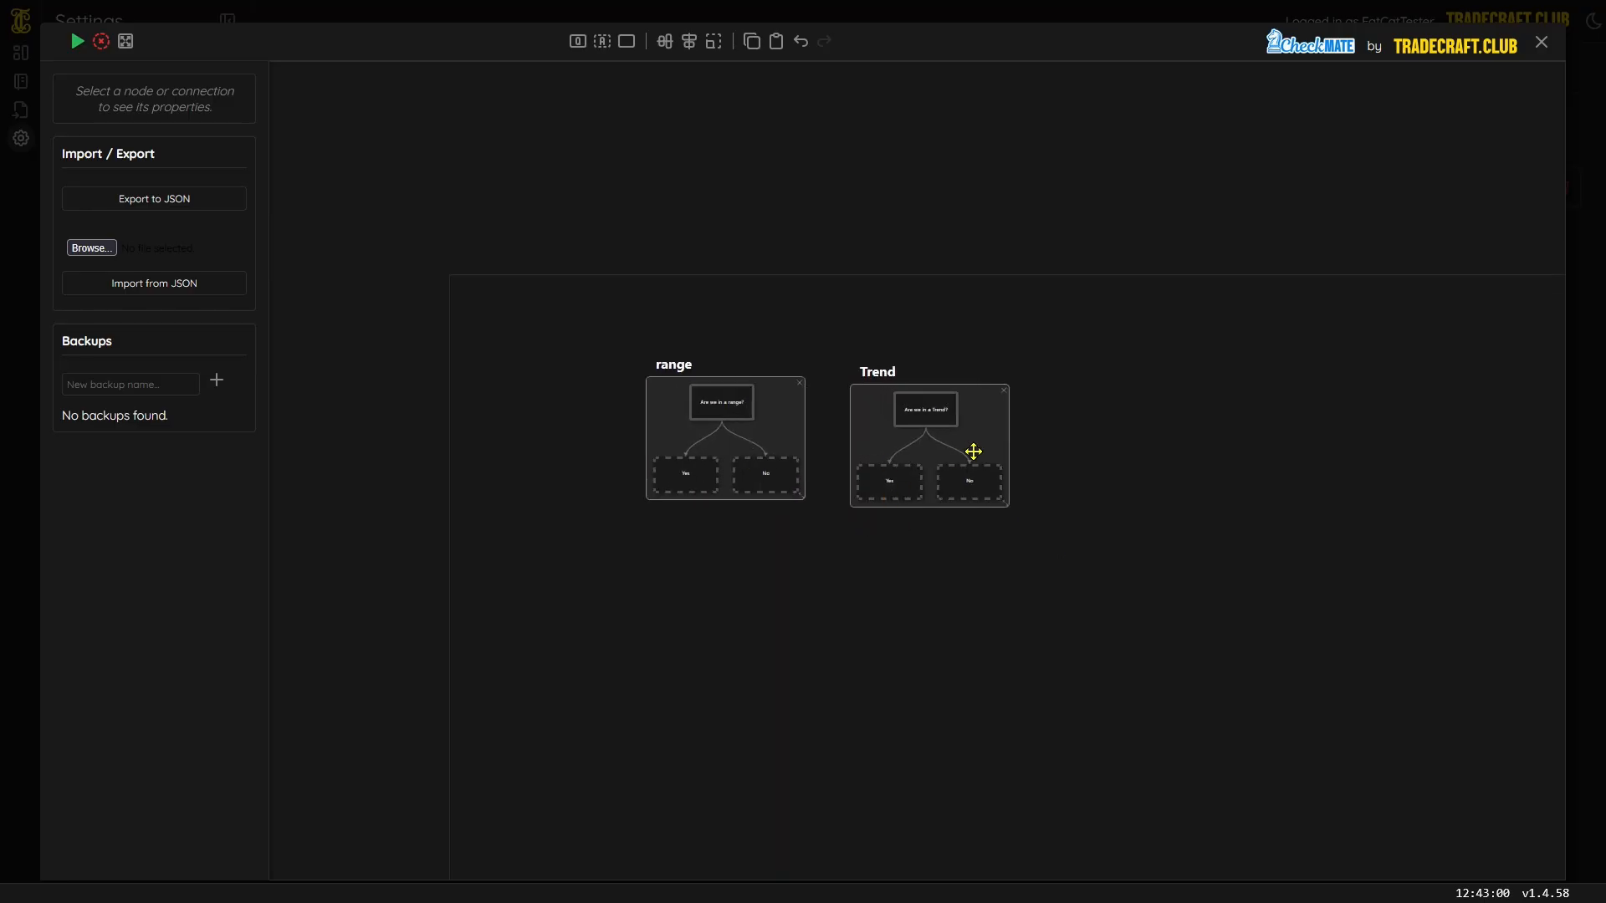
- Move the whole range group down and to the left, and place the Trend group below and to the right of it
left_click(989, 437)
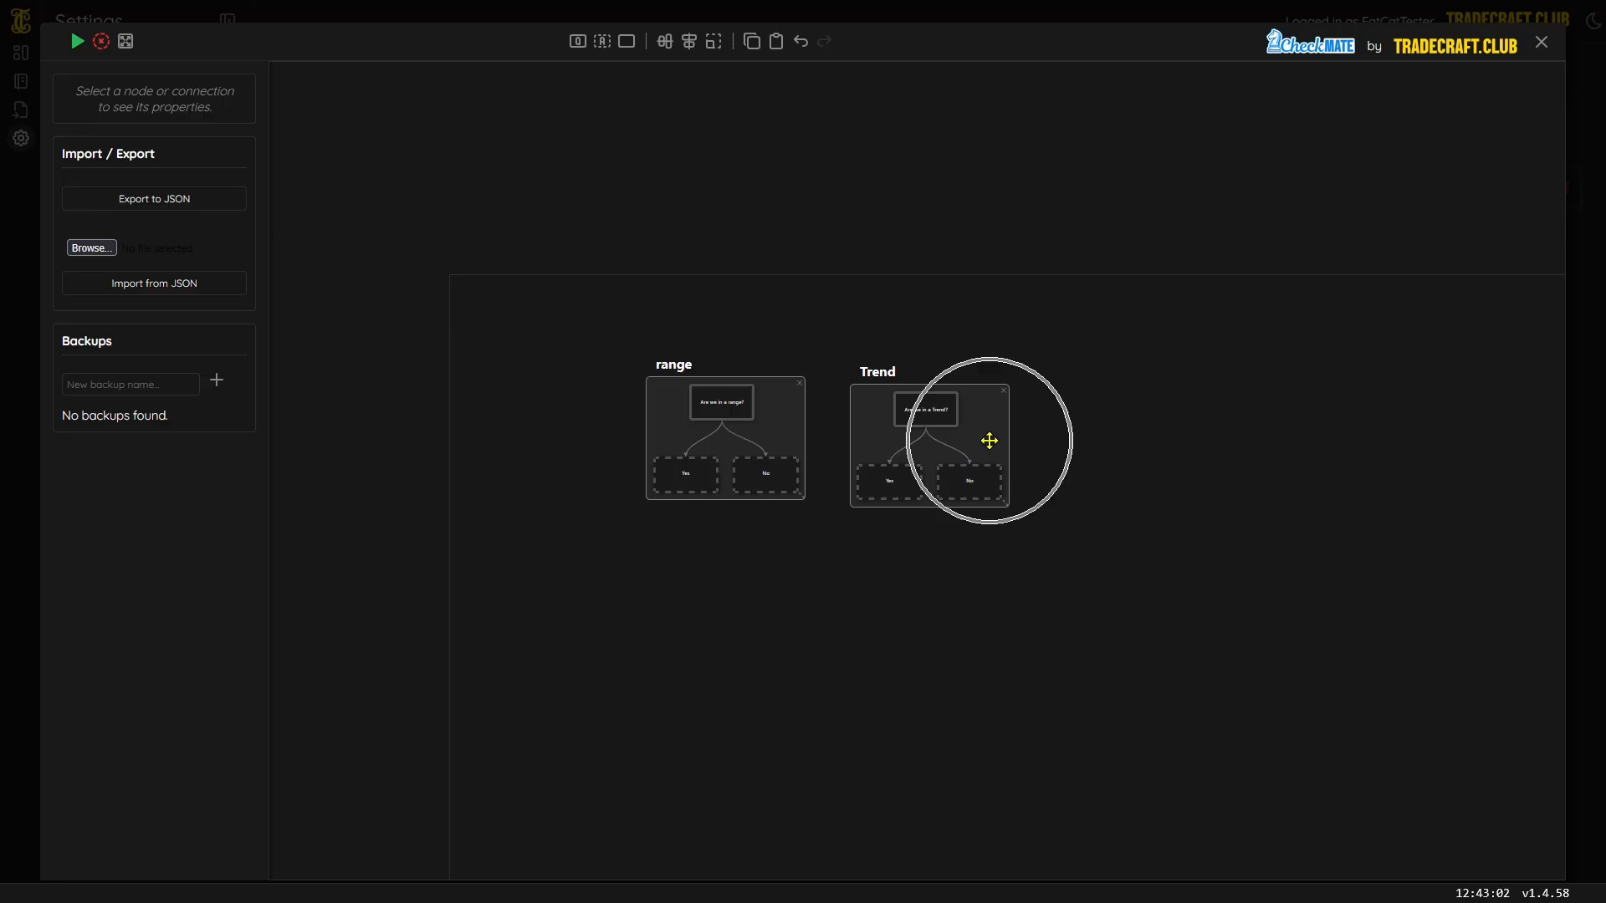
left_click(786, 426)
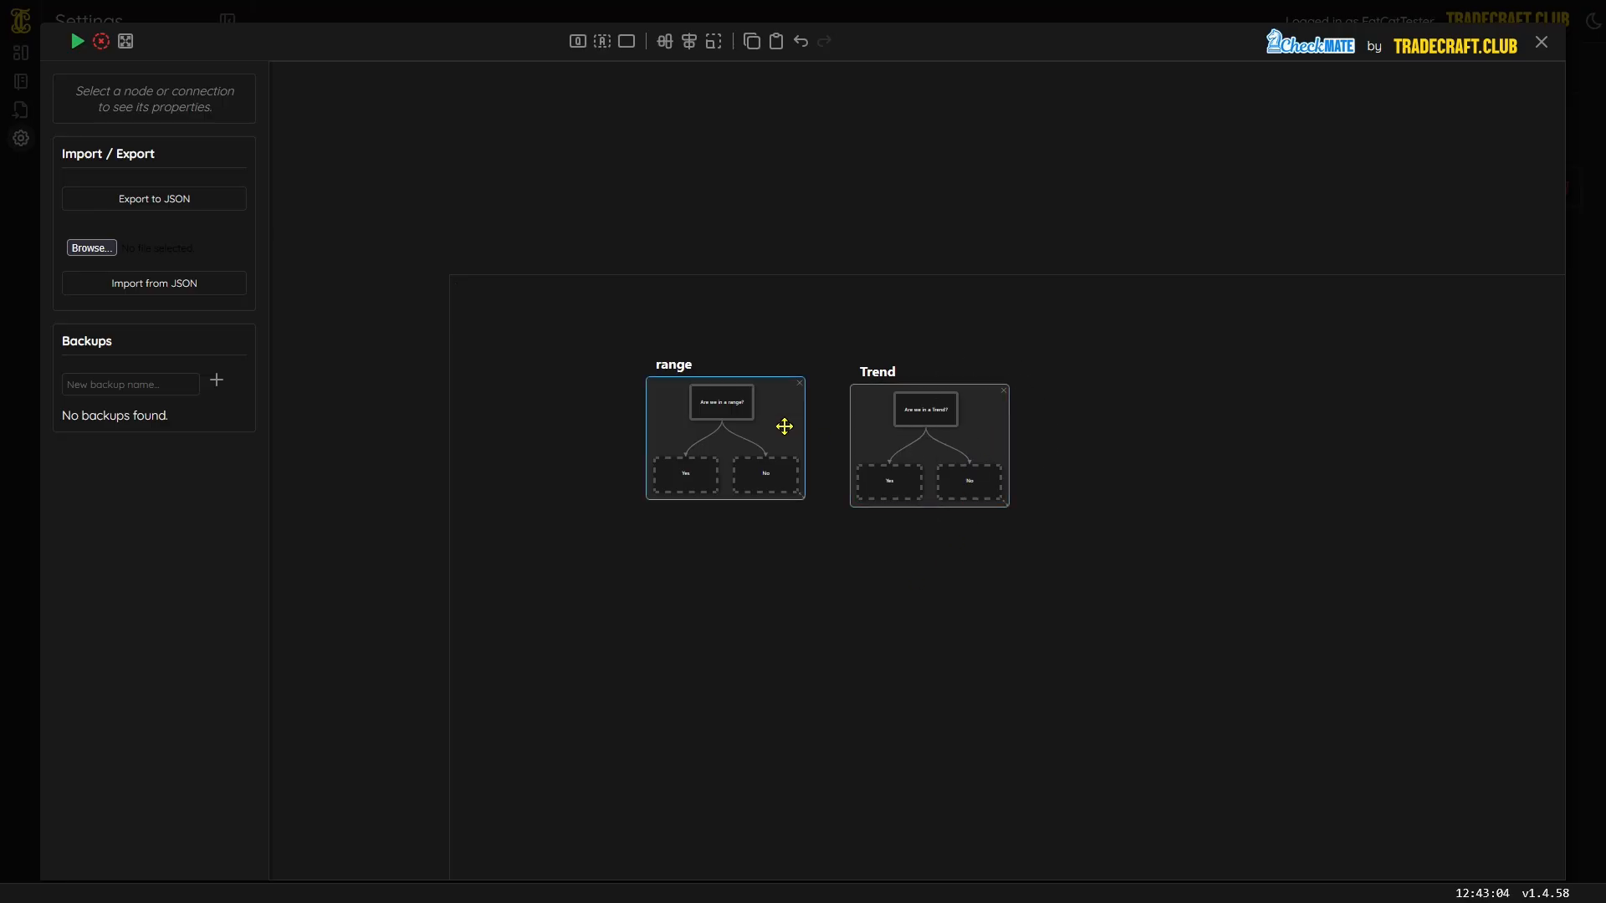
left_click_drag(781, 429, 715, 459)
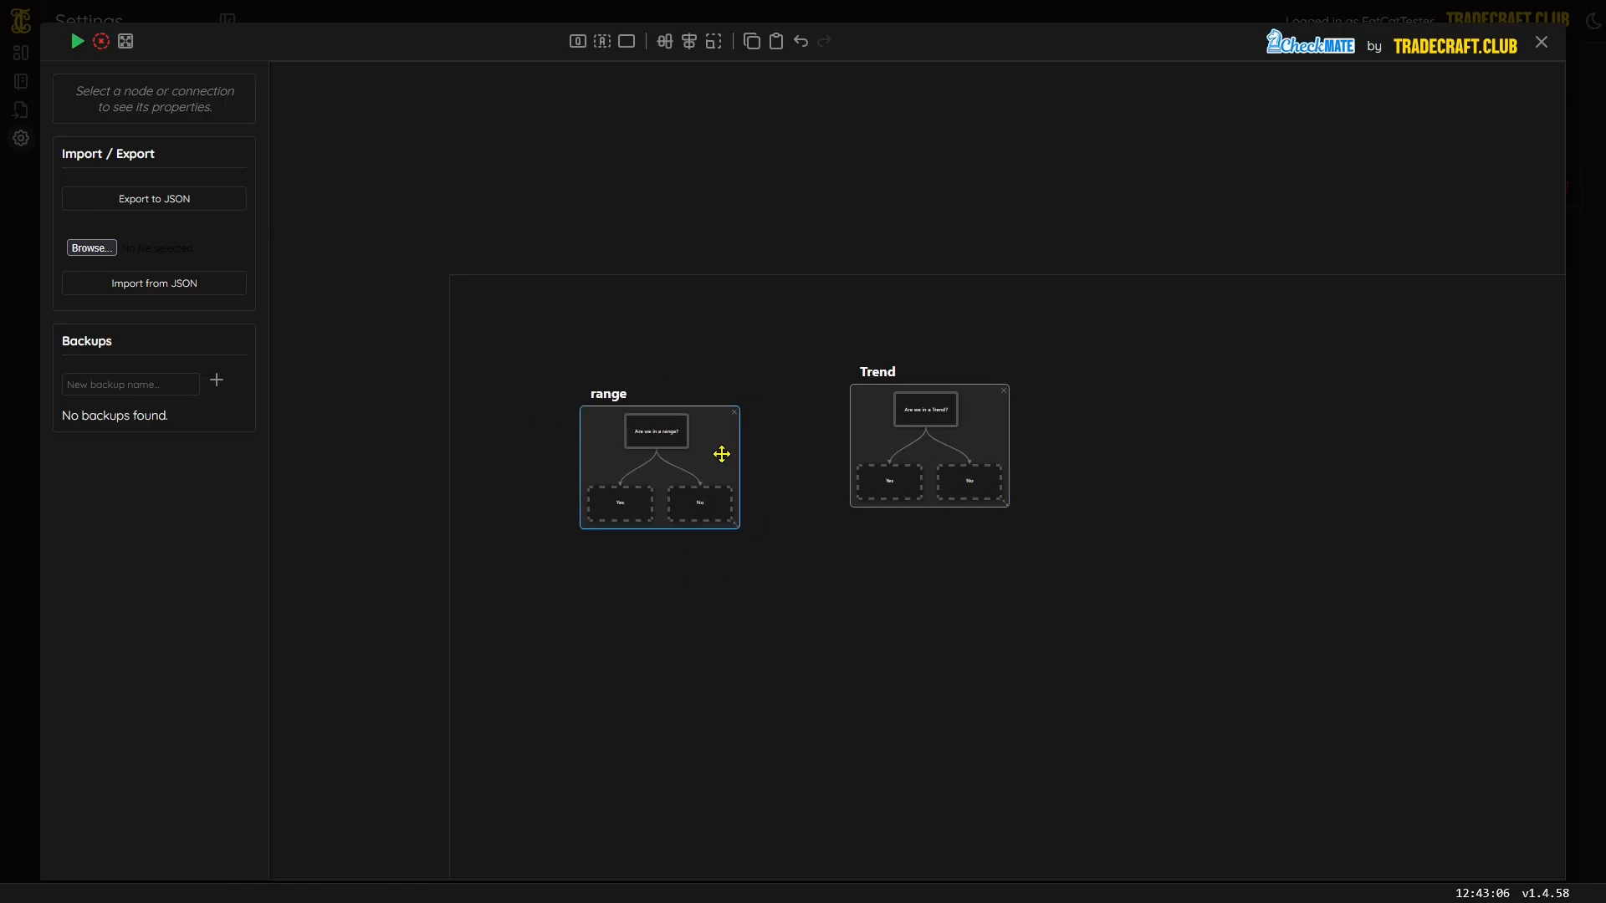
left_click_drag(931, 410, 987, 449)
left_click(924, 629)
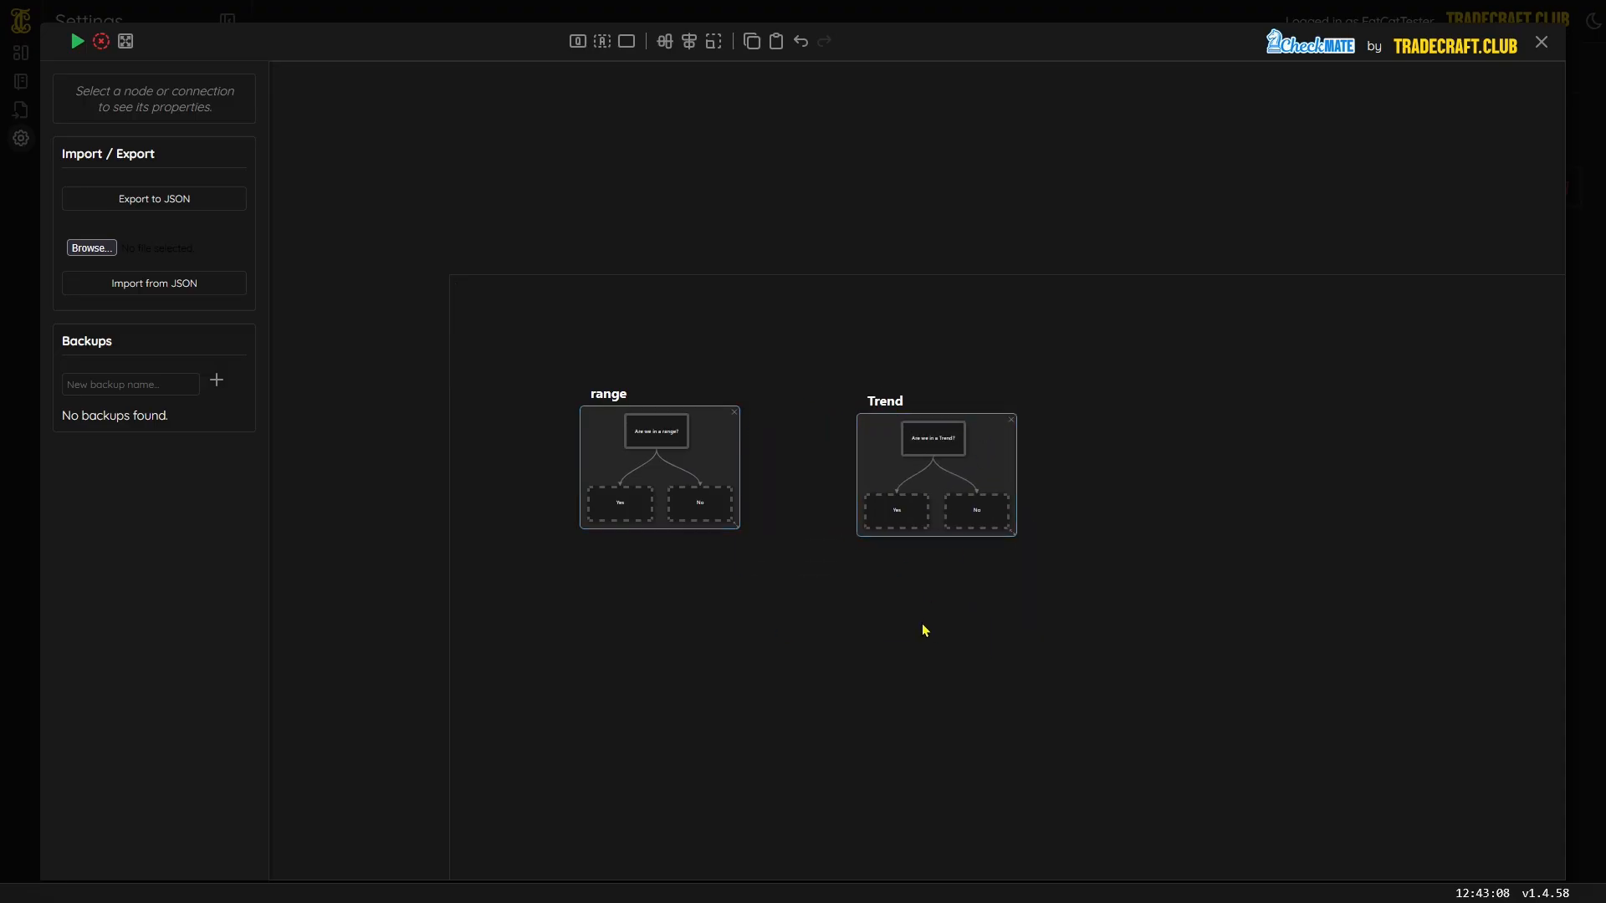
left_click(858, 406)
left_click_drag(993, 469, 955, 654)
left_click(1062, 753)
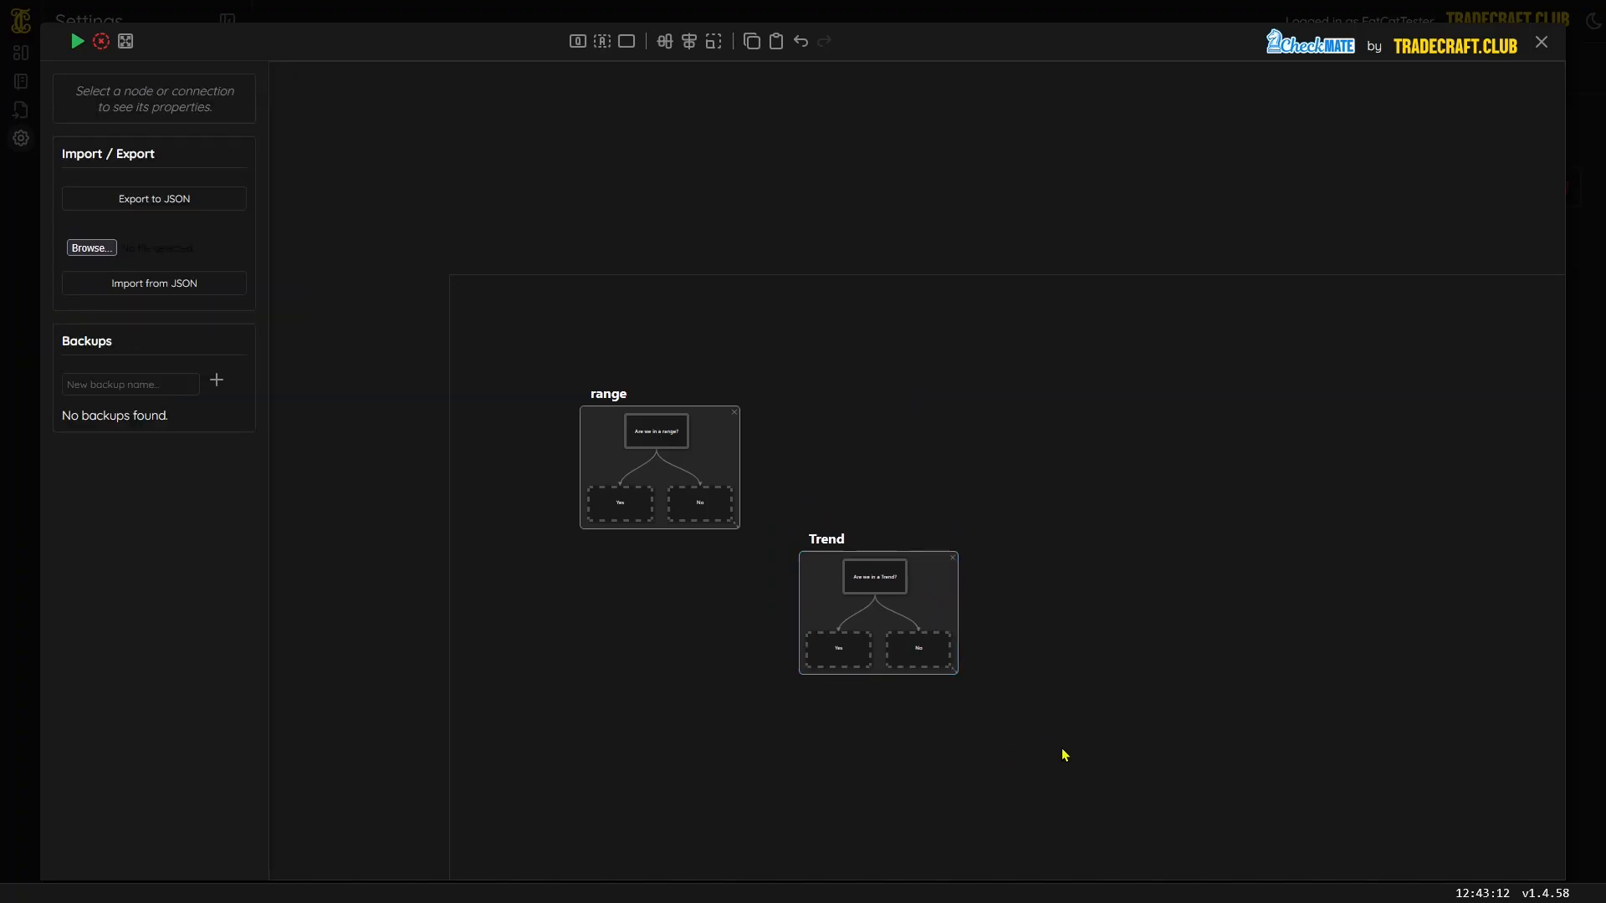
- Move the Trend group back up beside the range group so that both groups are level
scroll(968, 746, "up", 3)
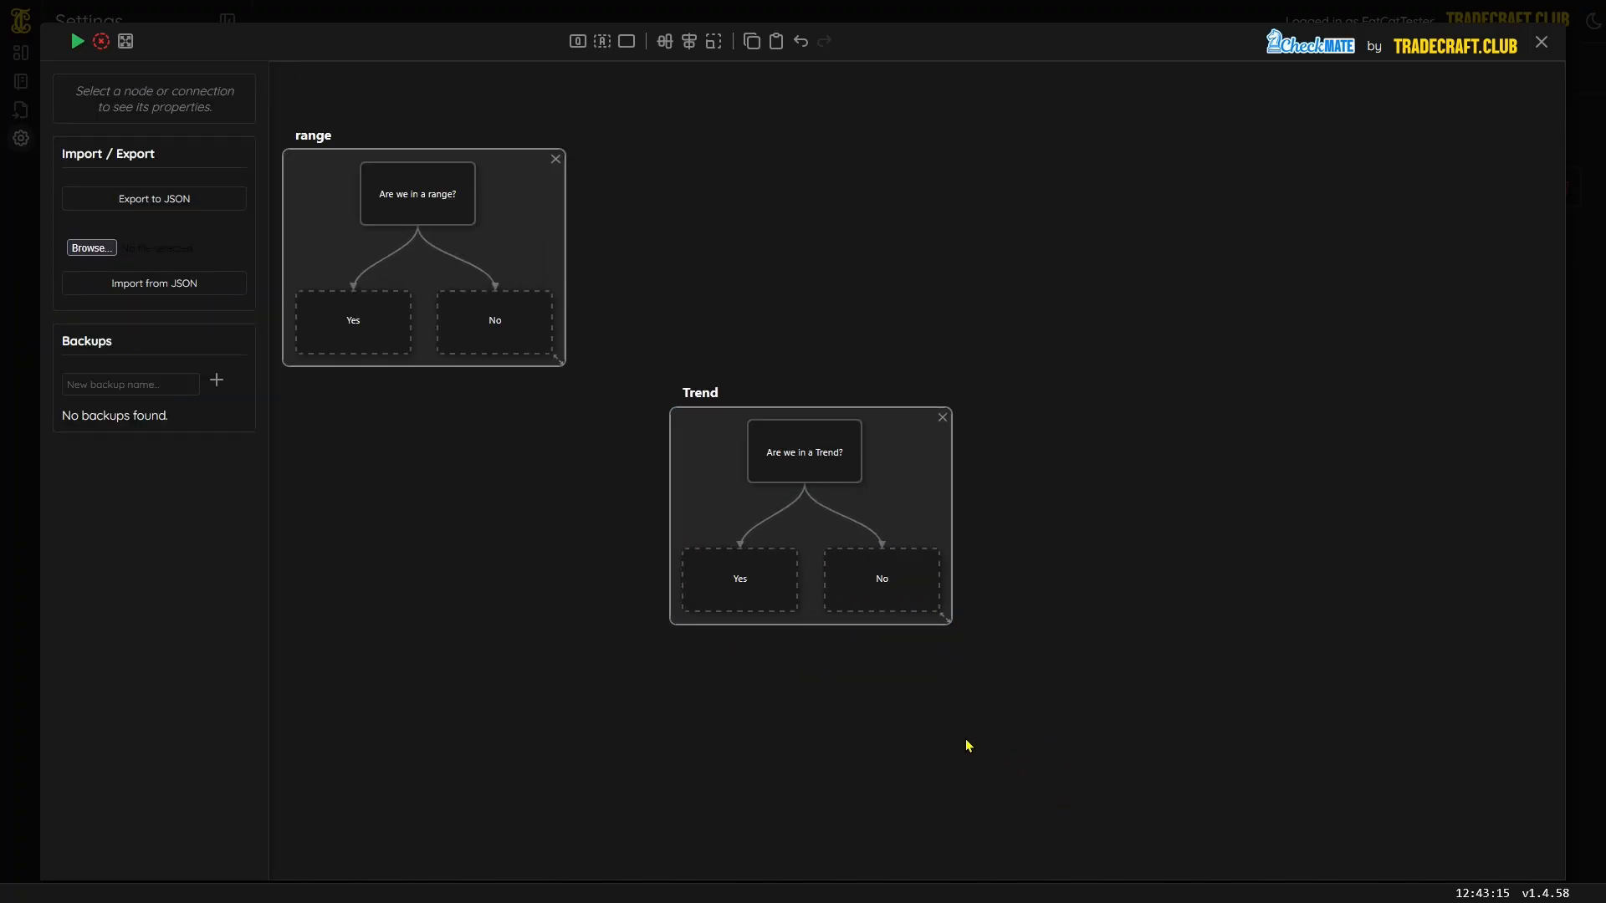
scroll(954, 723, "up", 2)
left_click(891, 554)
left_click_drag(883, 547, 1140, 479)
left_click(1097, 756)
scroll(1055, 755, "down", 3)
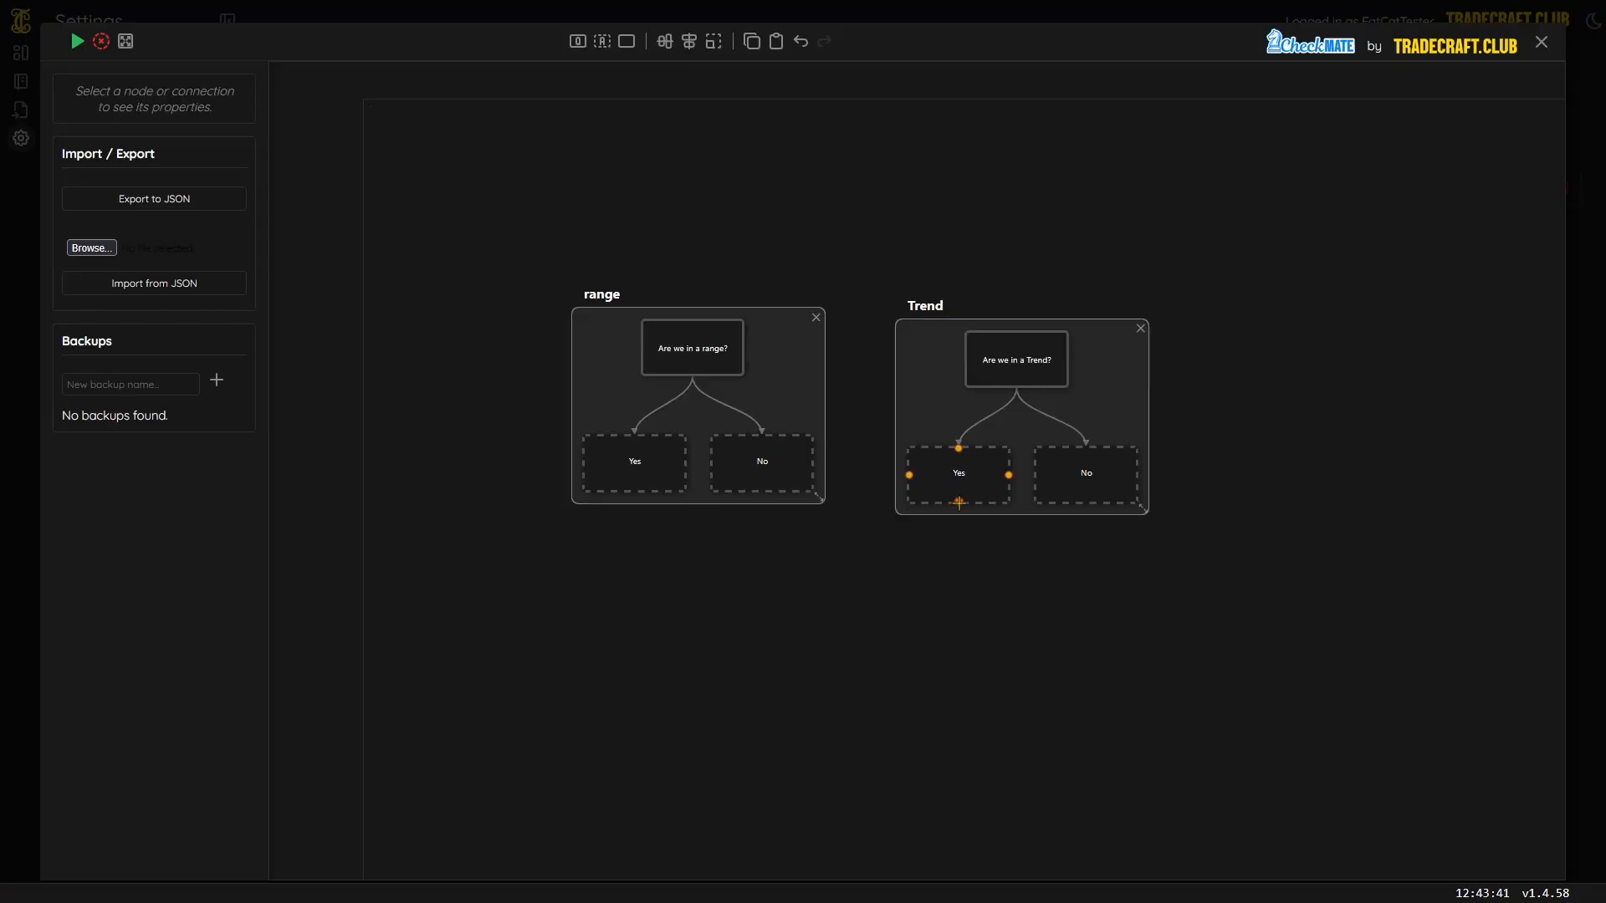
left_click_drag(958, 503, 761, 492)
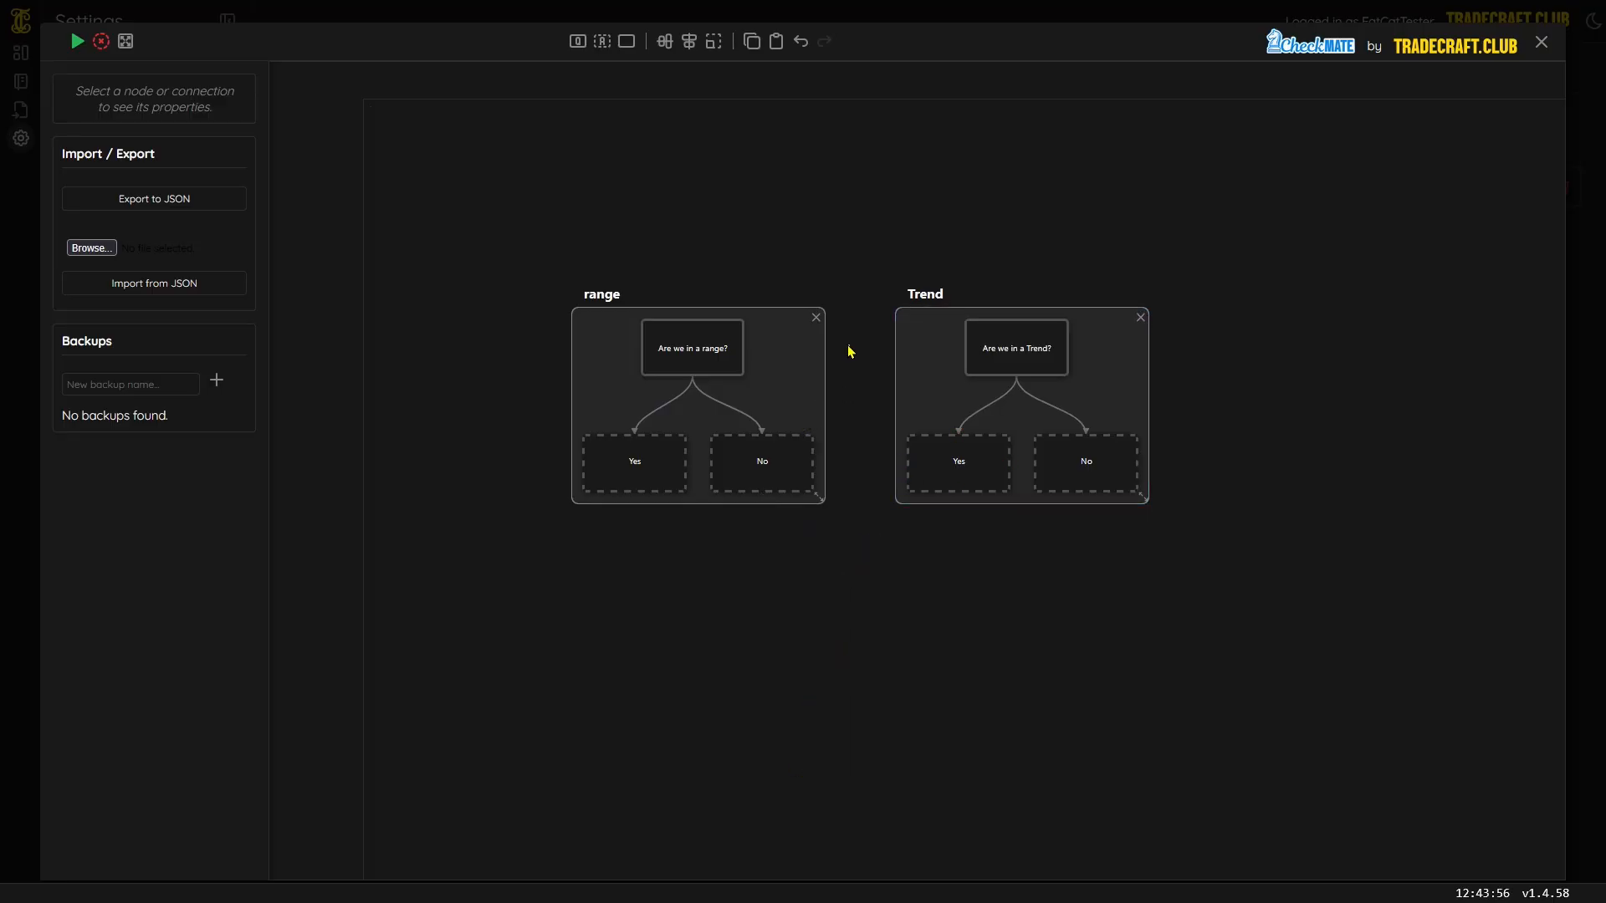
- Remove the range and Trend group frames while keeping the nodes inside them
left_click(816, 319)
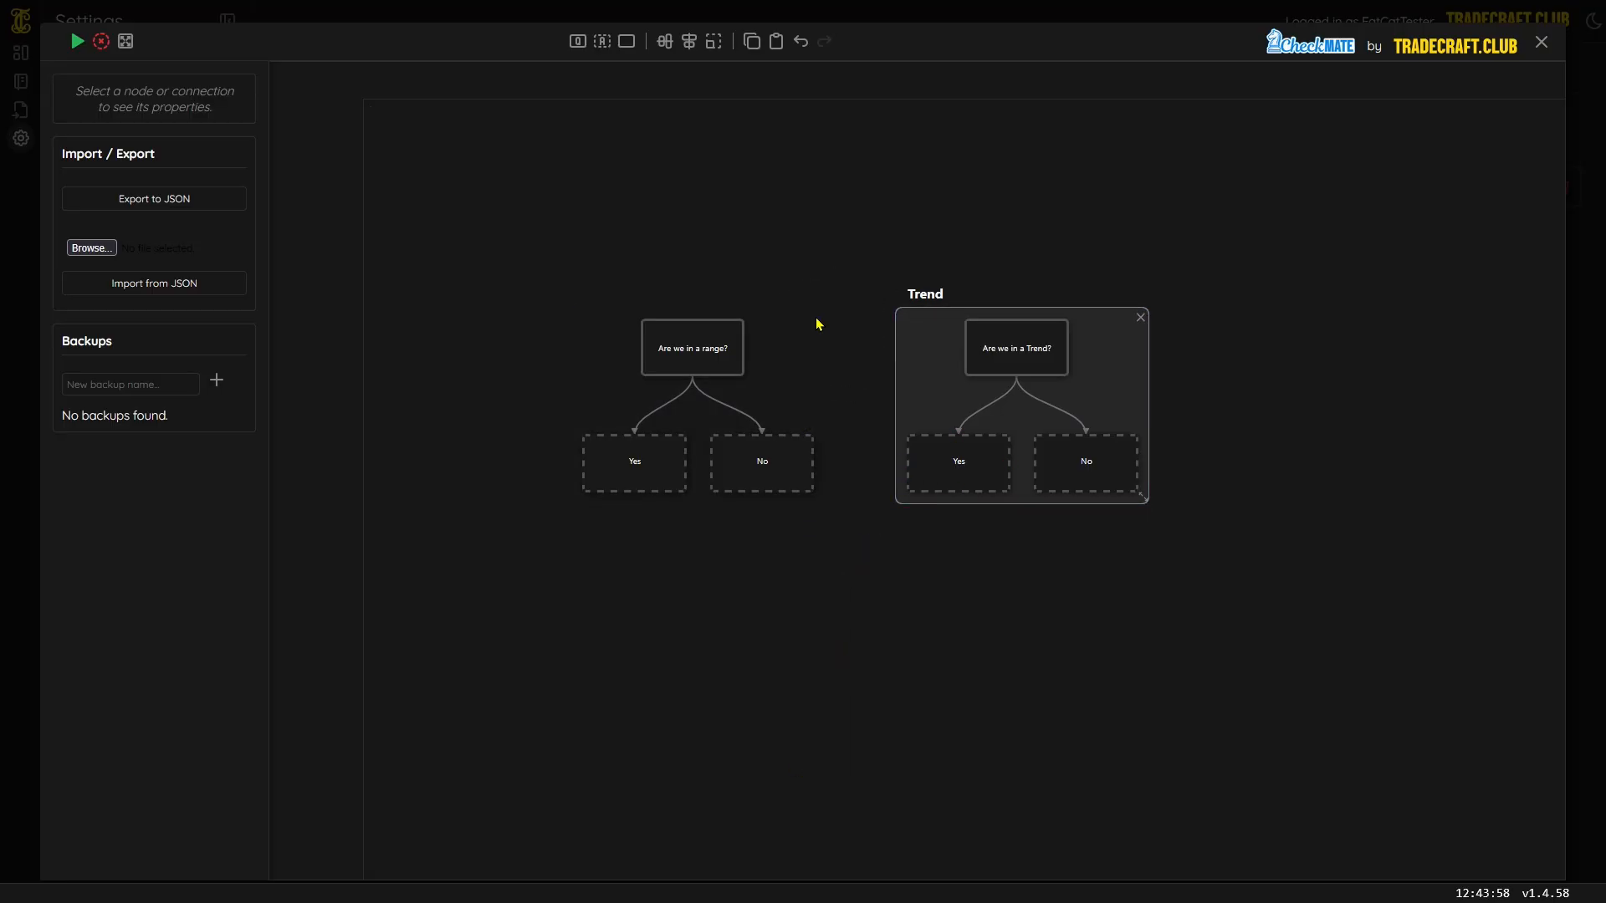
left_click(1149, 363)
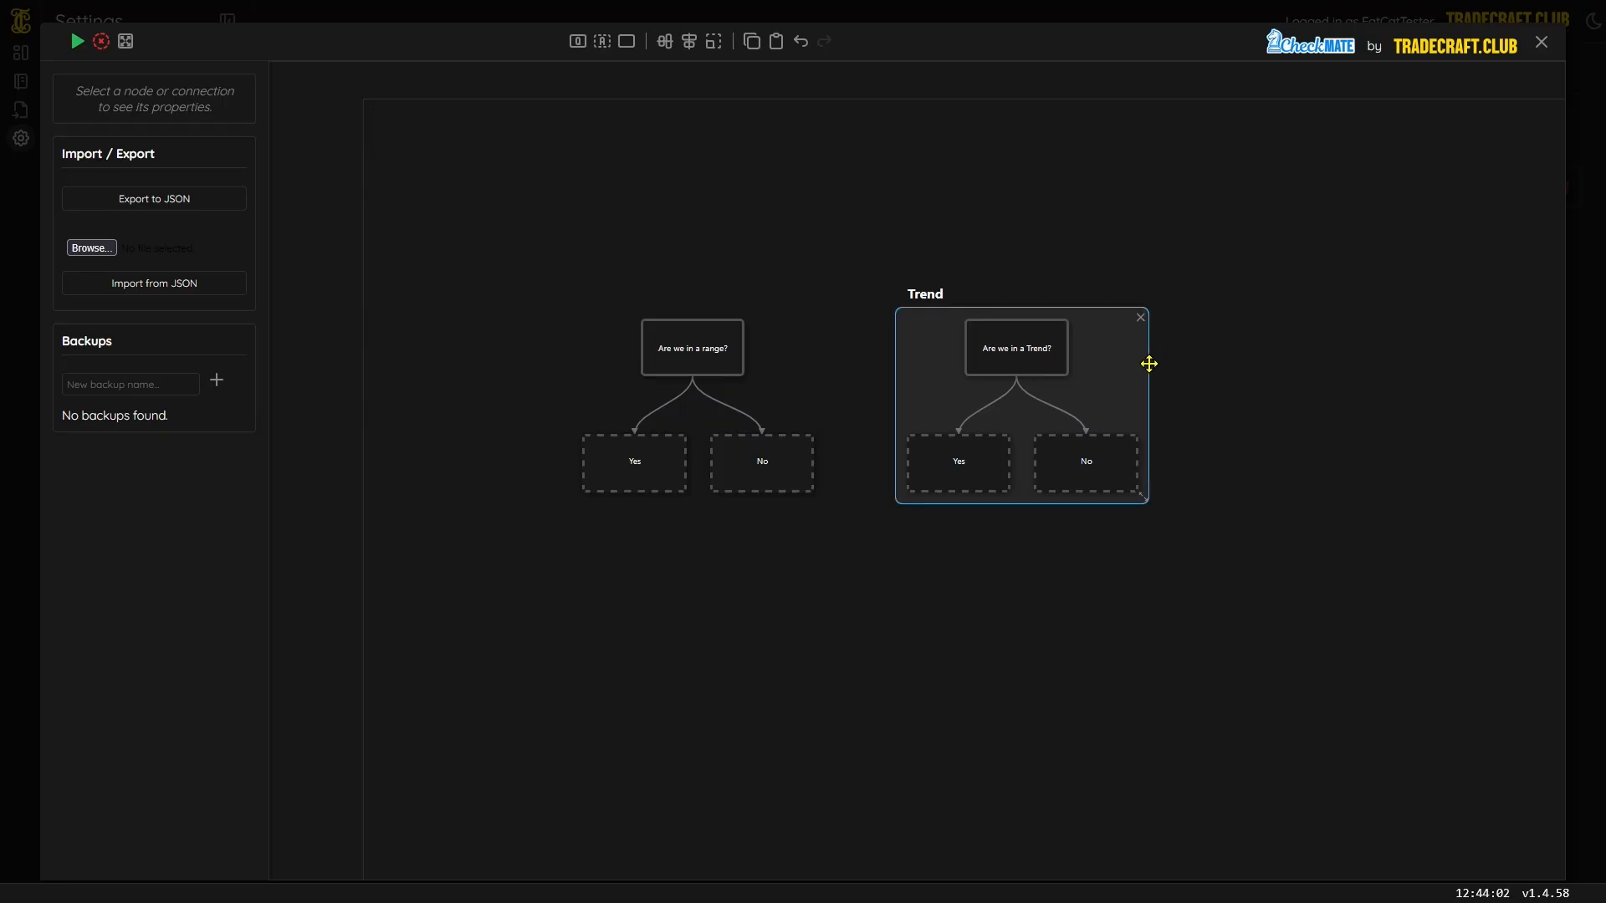
key("Delete")
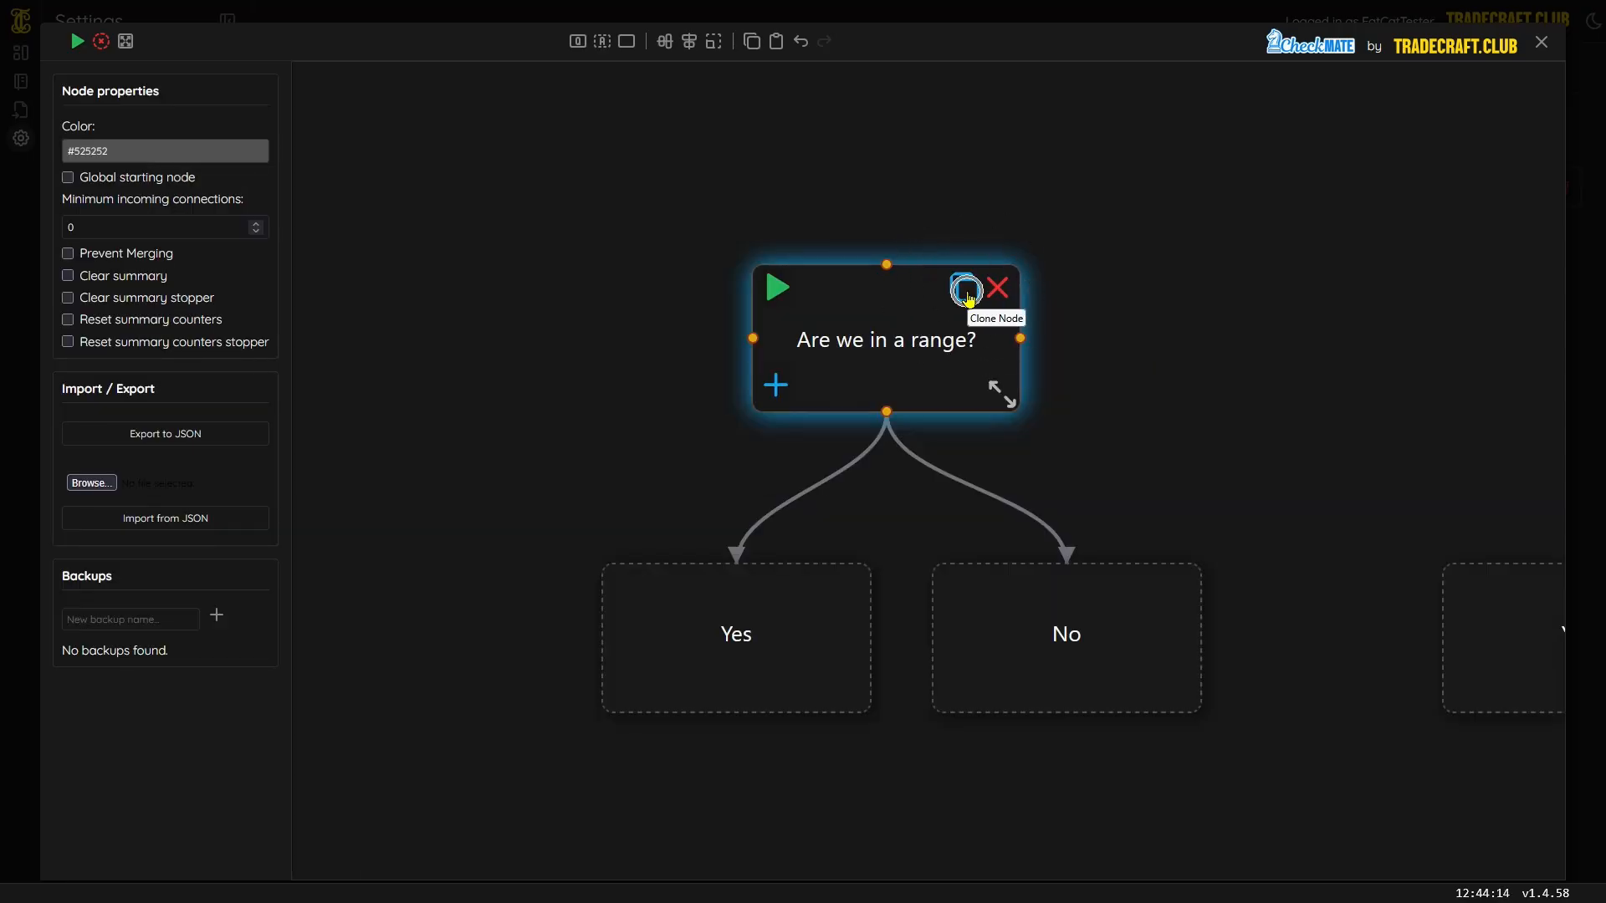
- Clone the "Are we in a range?" question and place the clone to the right of the original
left_click(966, 290)
left_click_drag(957, 412, 1231, 346)
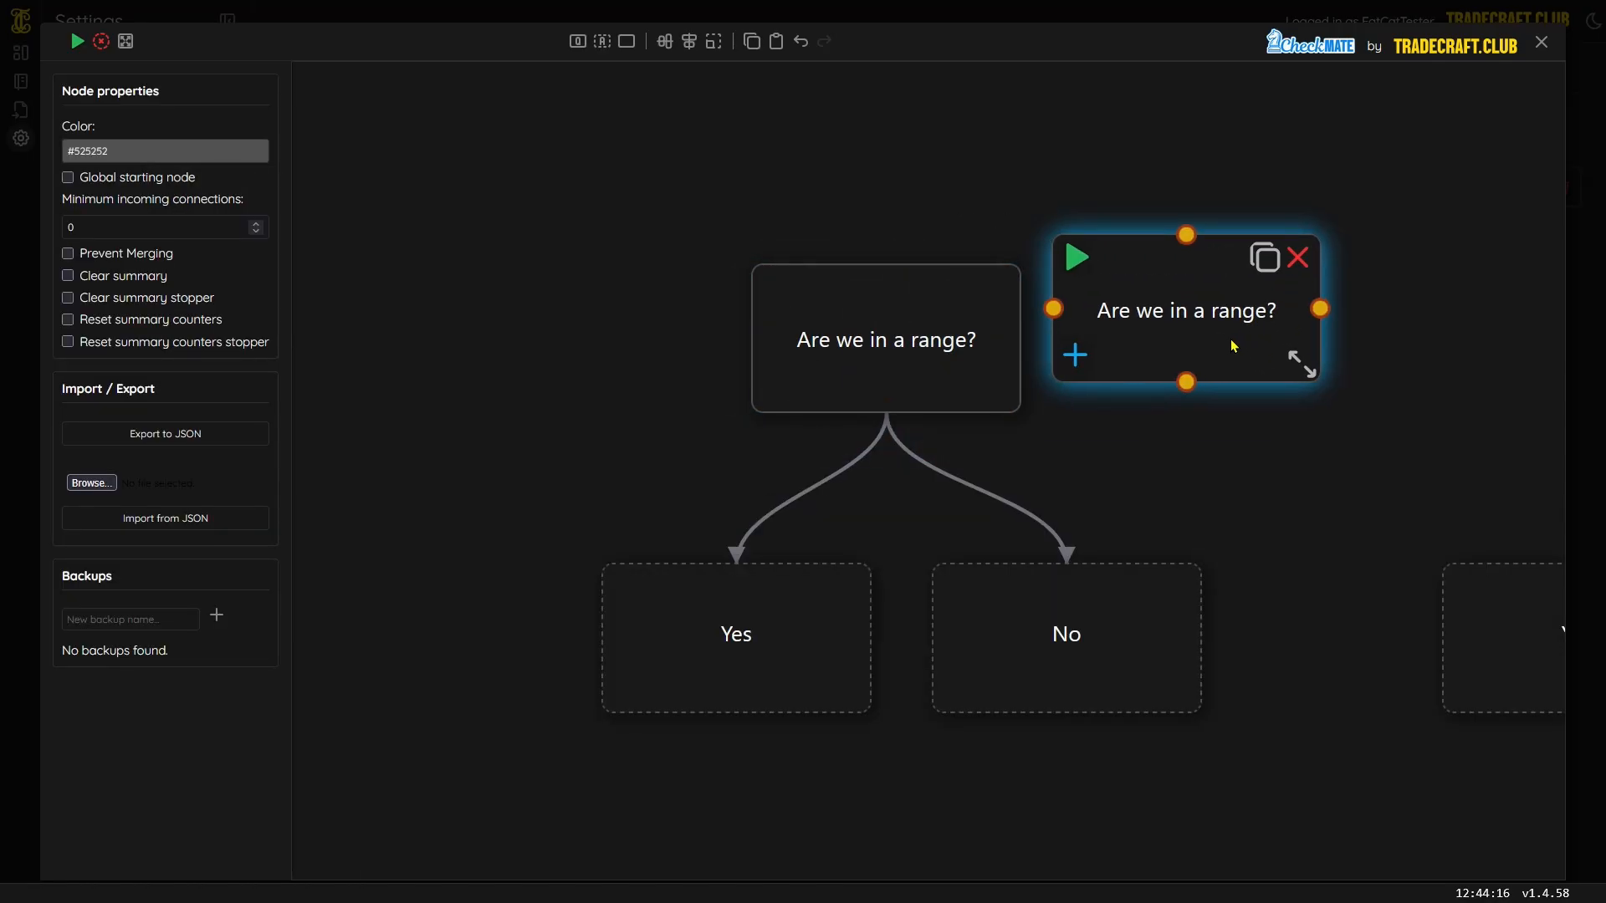
left_click(1199, 507)
scroll(1168, 473, "down", 3)
scroll(1162, 467, "up", 2)
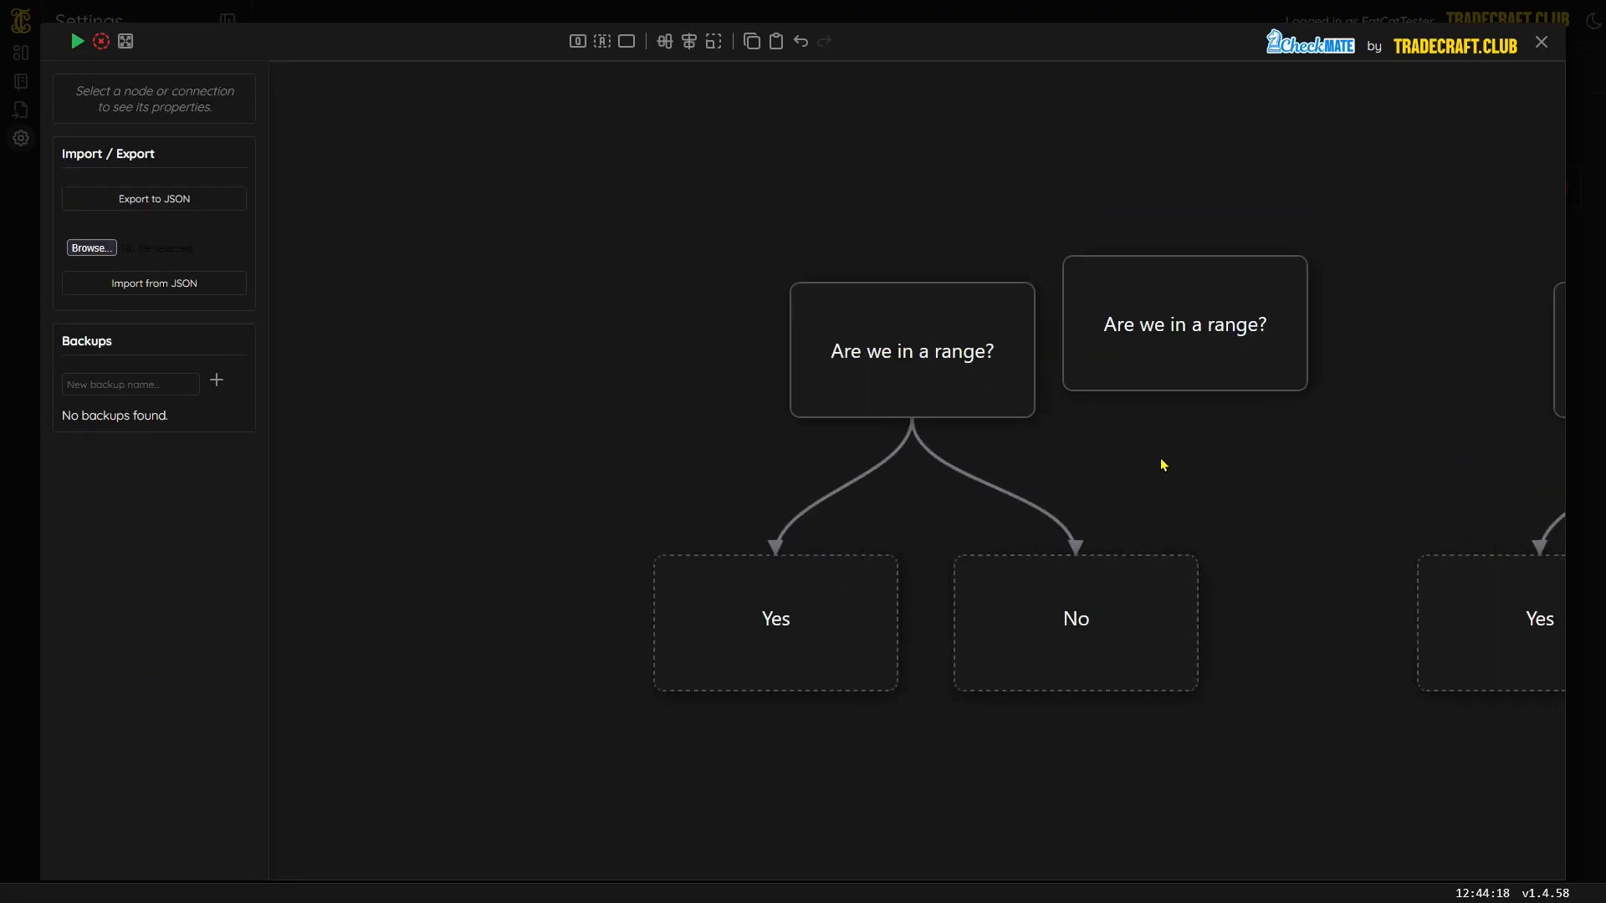
- Delete the cloned "Are we in a range?" question
left_click(1076, 402)
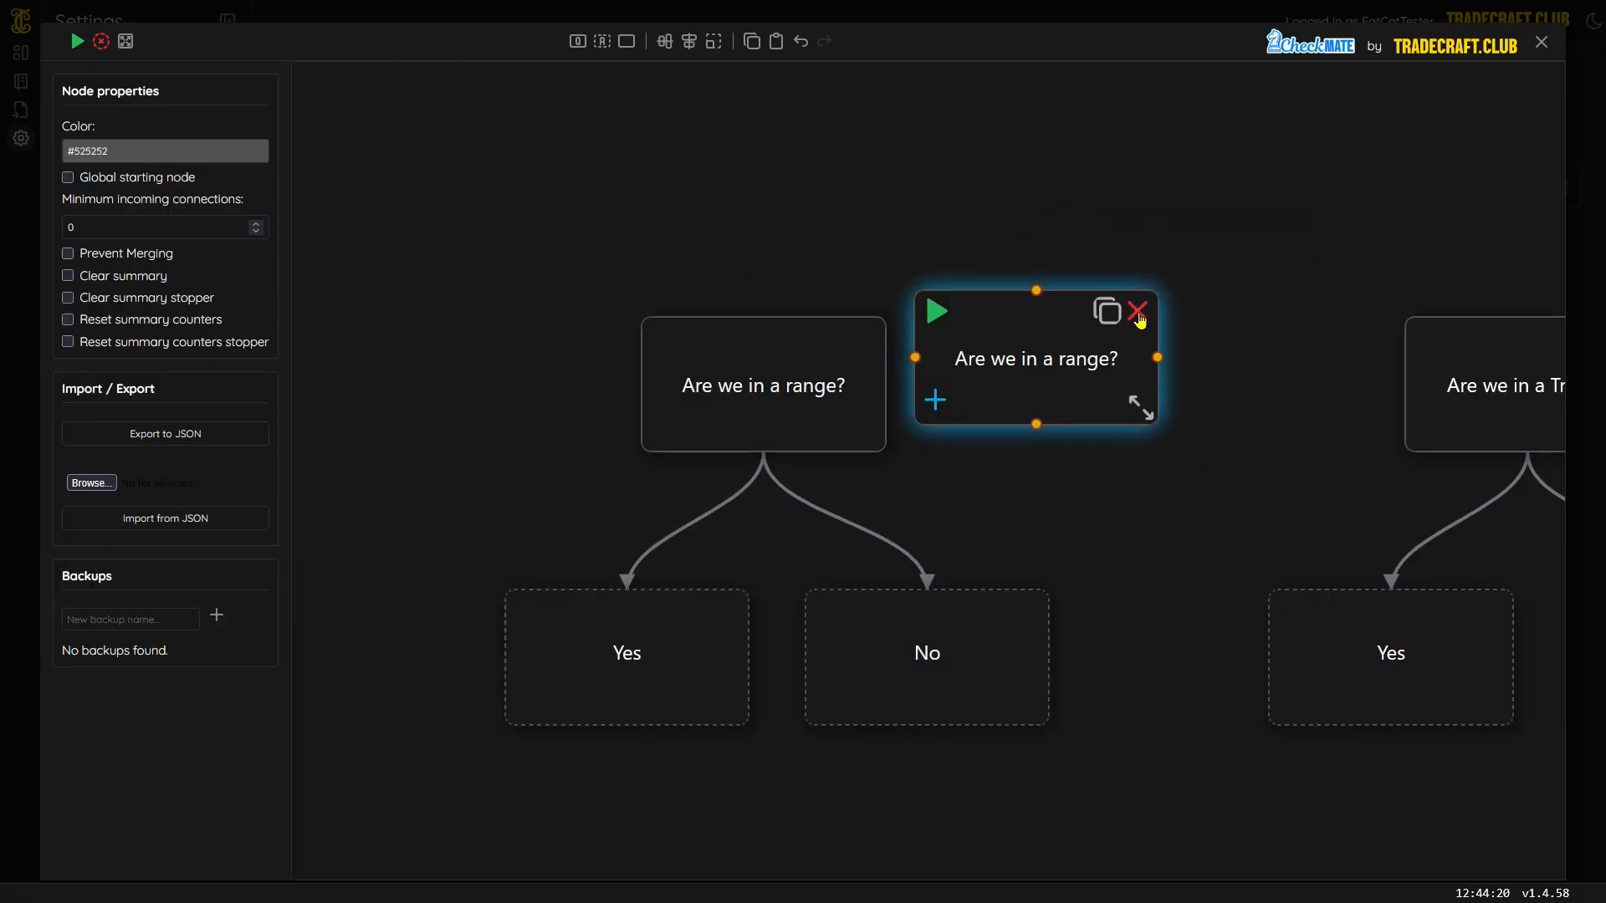
left_click(1139, 316)
left_click(1139, 317)
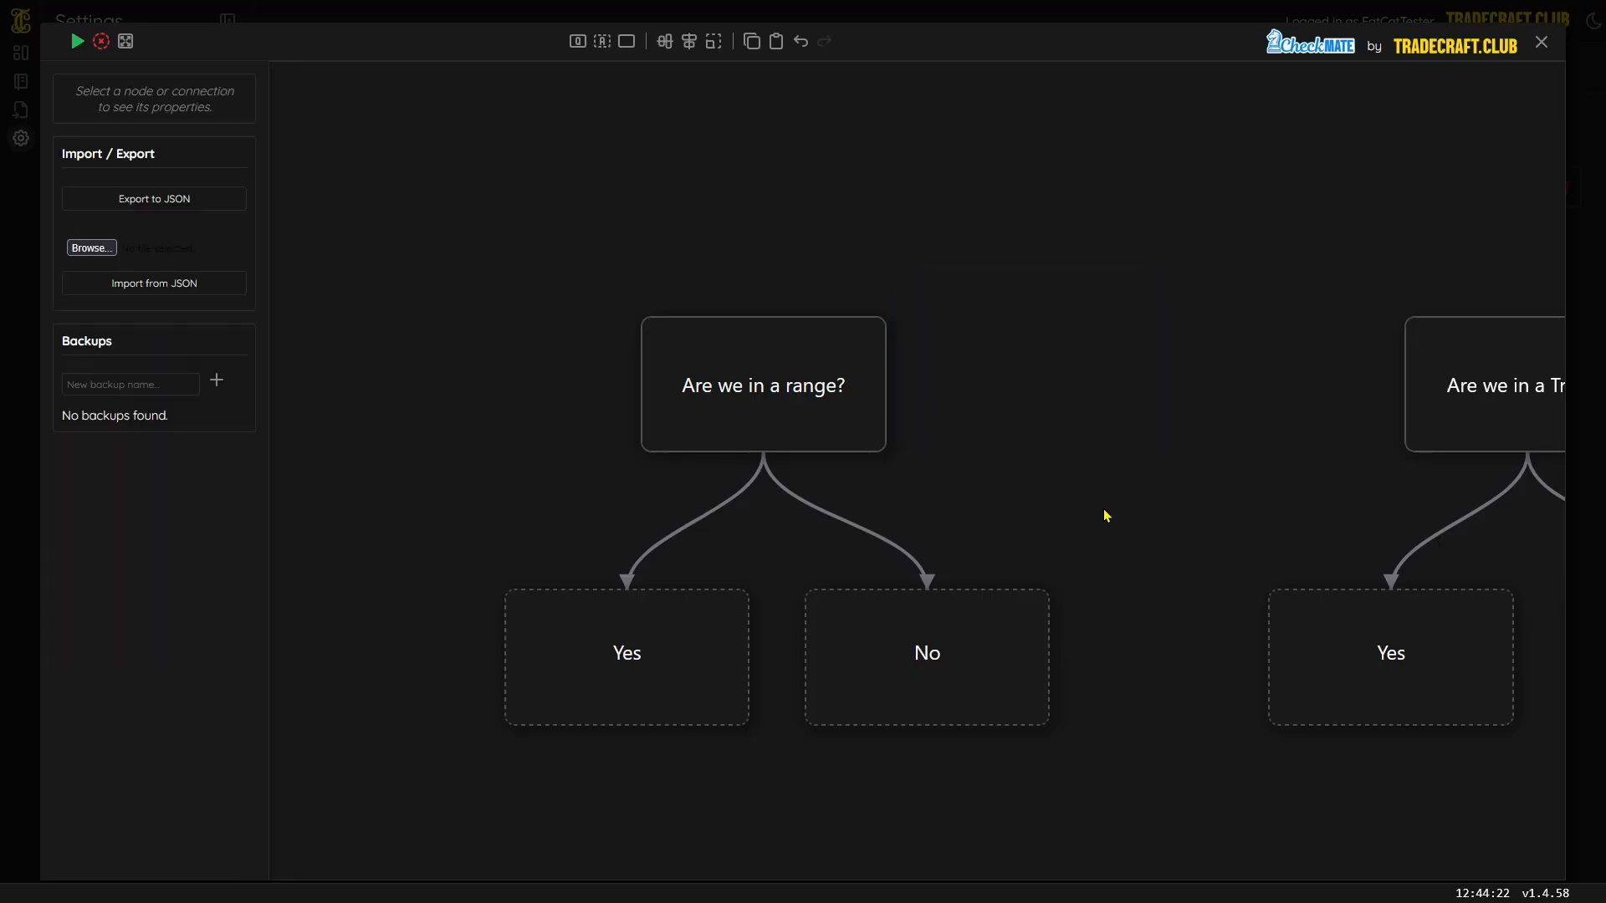
- Clone the No answer of the "Are we in a range?" question and delete the clone
left_click(950, 660)
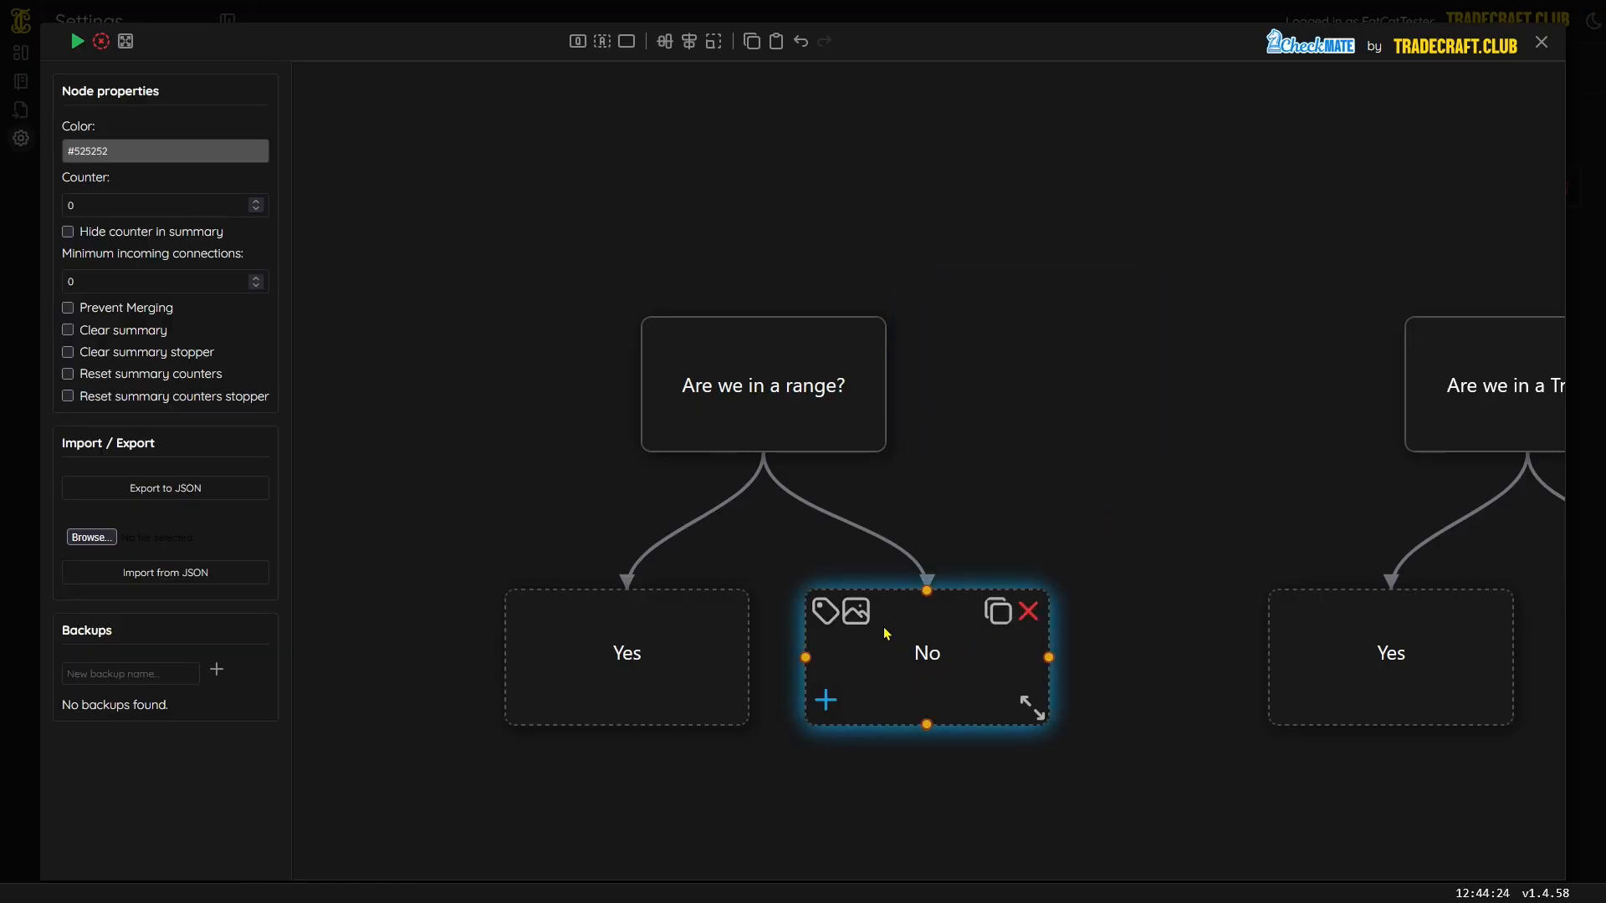
left_click(1007, 627)
left_click(1161, 492)
left_click(1196, 247)
left_click(1246, 202)
- Clone the range question's Yes and No answers together and place the copies above the question
left_click_drag(1101, 624, 747, 609)
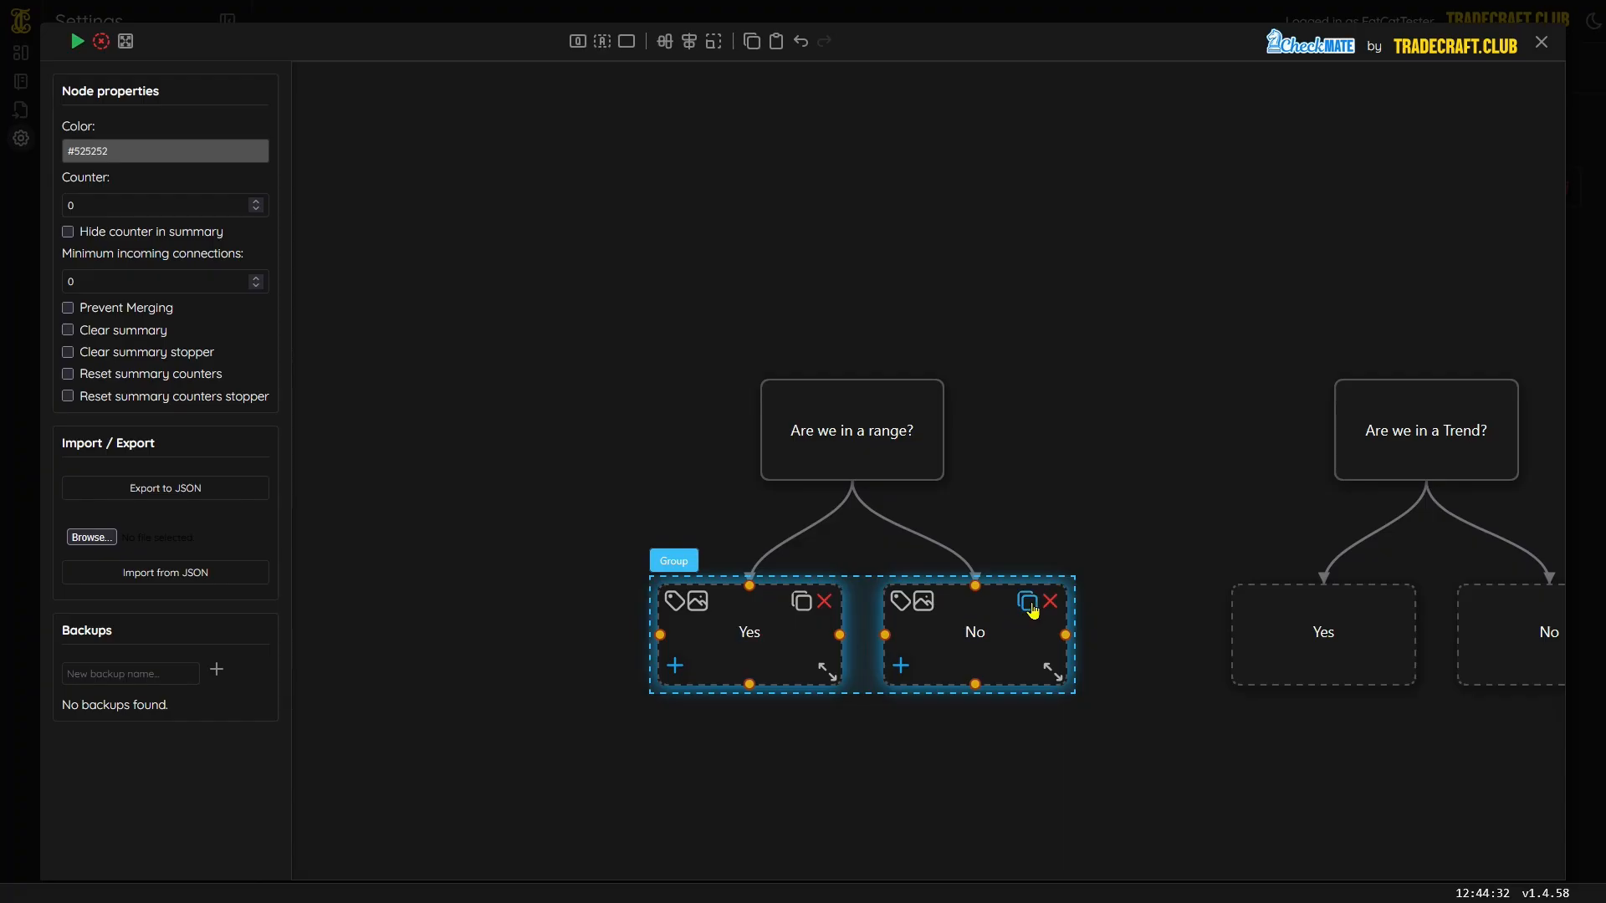
left_click(1031, 611)
left_click_drag(1026, 676, 1030, 244)
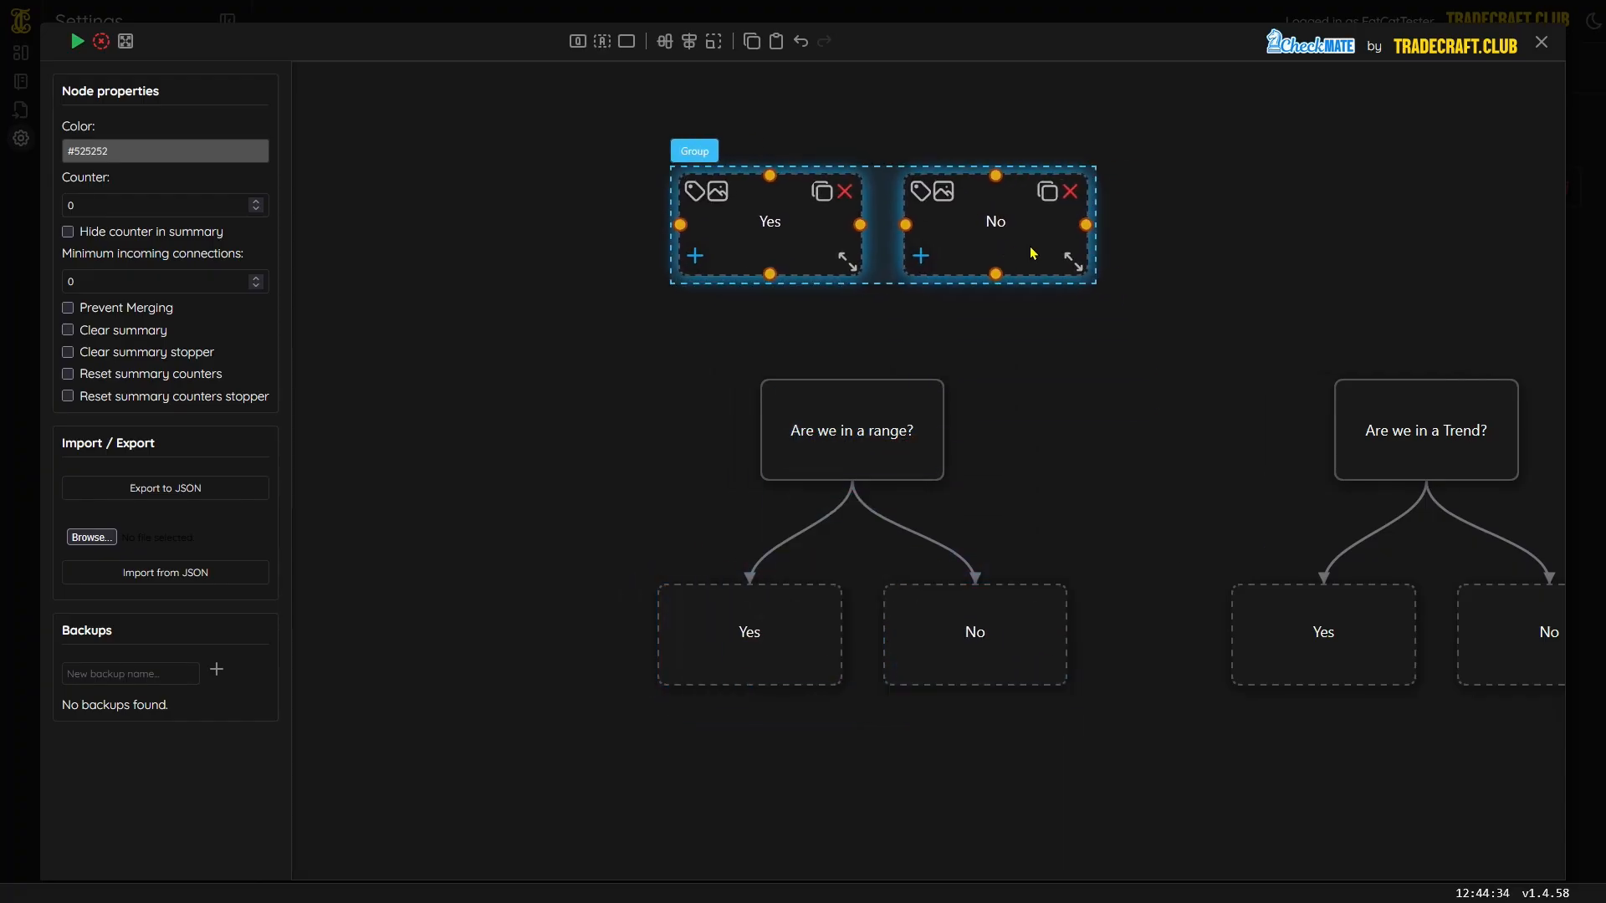
left_click(1065, 408)
- Delete the copied Yes and No answers above the "Are we in a range?" question
left_click_drag(1106, 306, 803, 203)
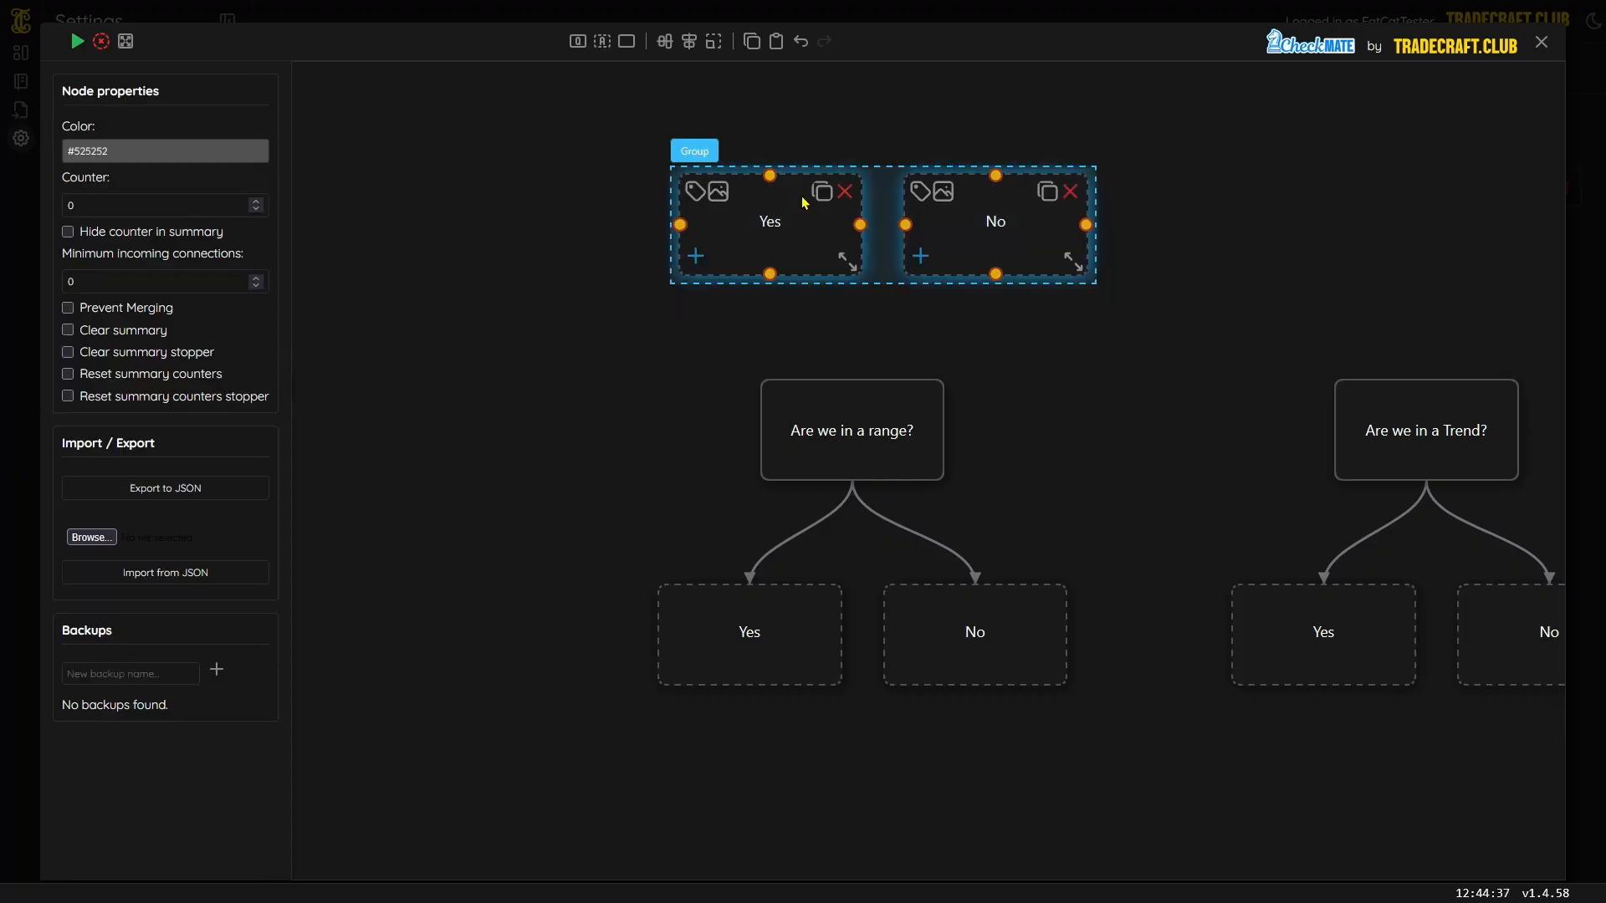
left_click(1073, 199)
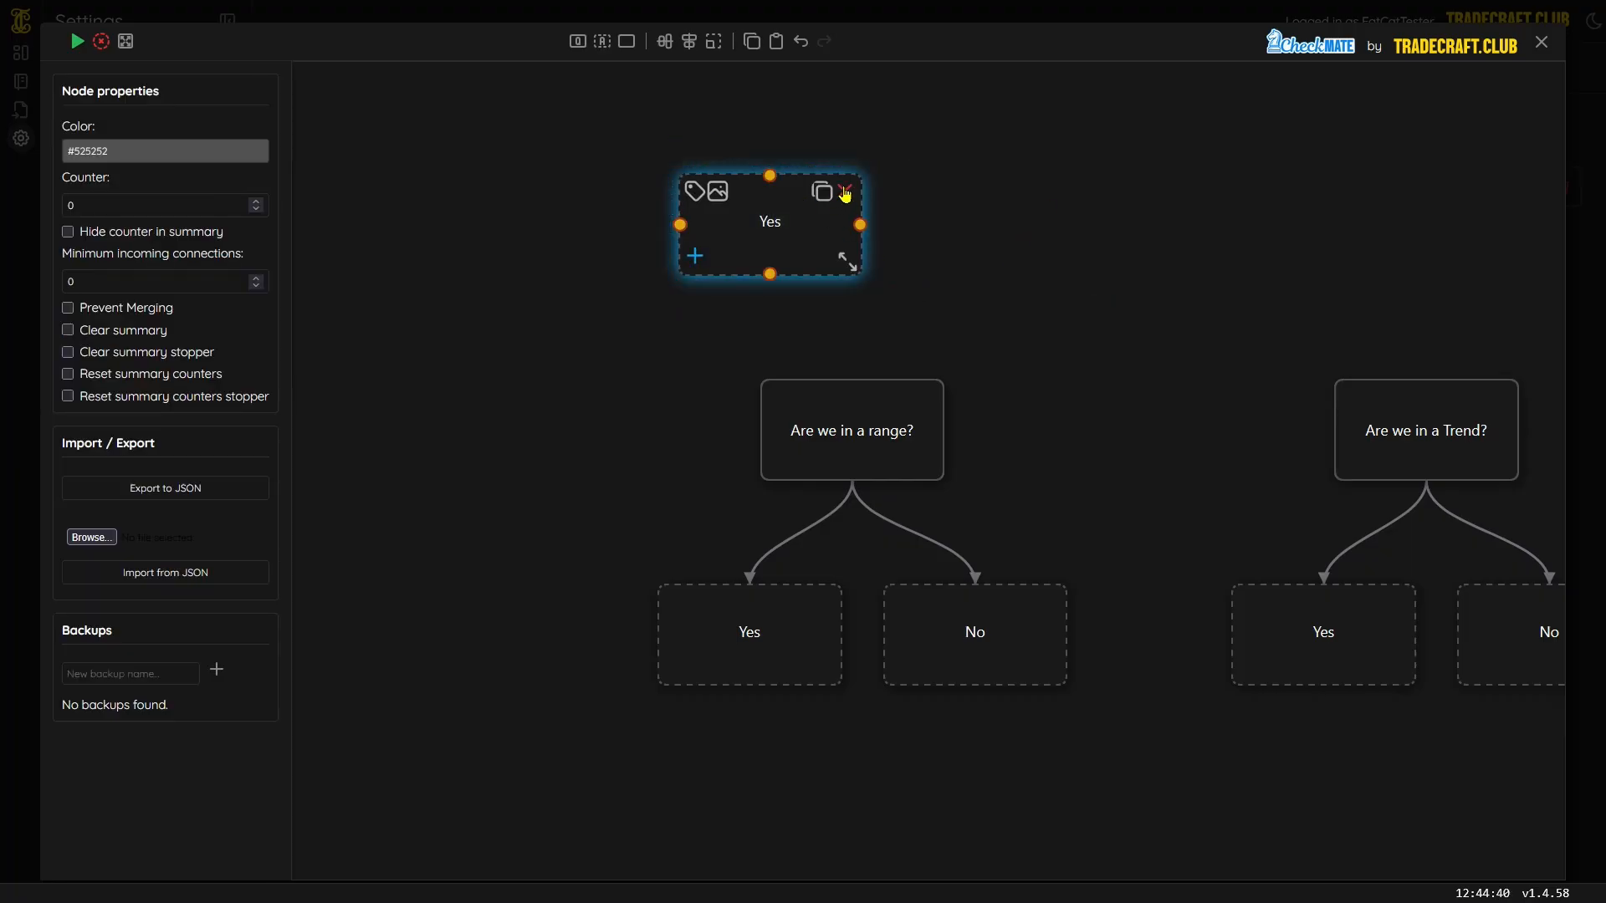
left_click(846, 192)
- Add a connected child answer to the "Are we in a range?" question and move it to the question's left
left_click(891, 456)
scroll(891, 458, "up", 2)
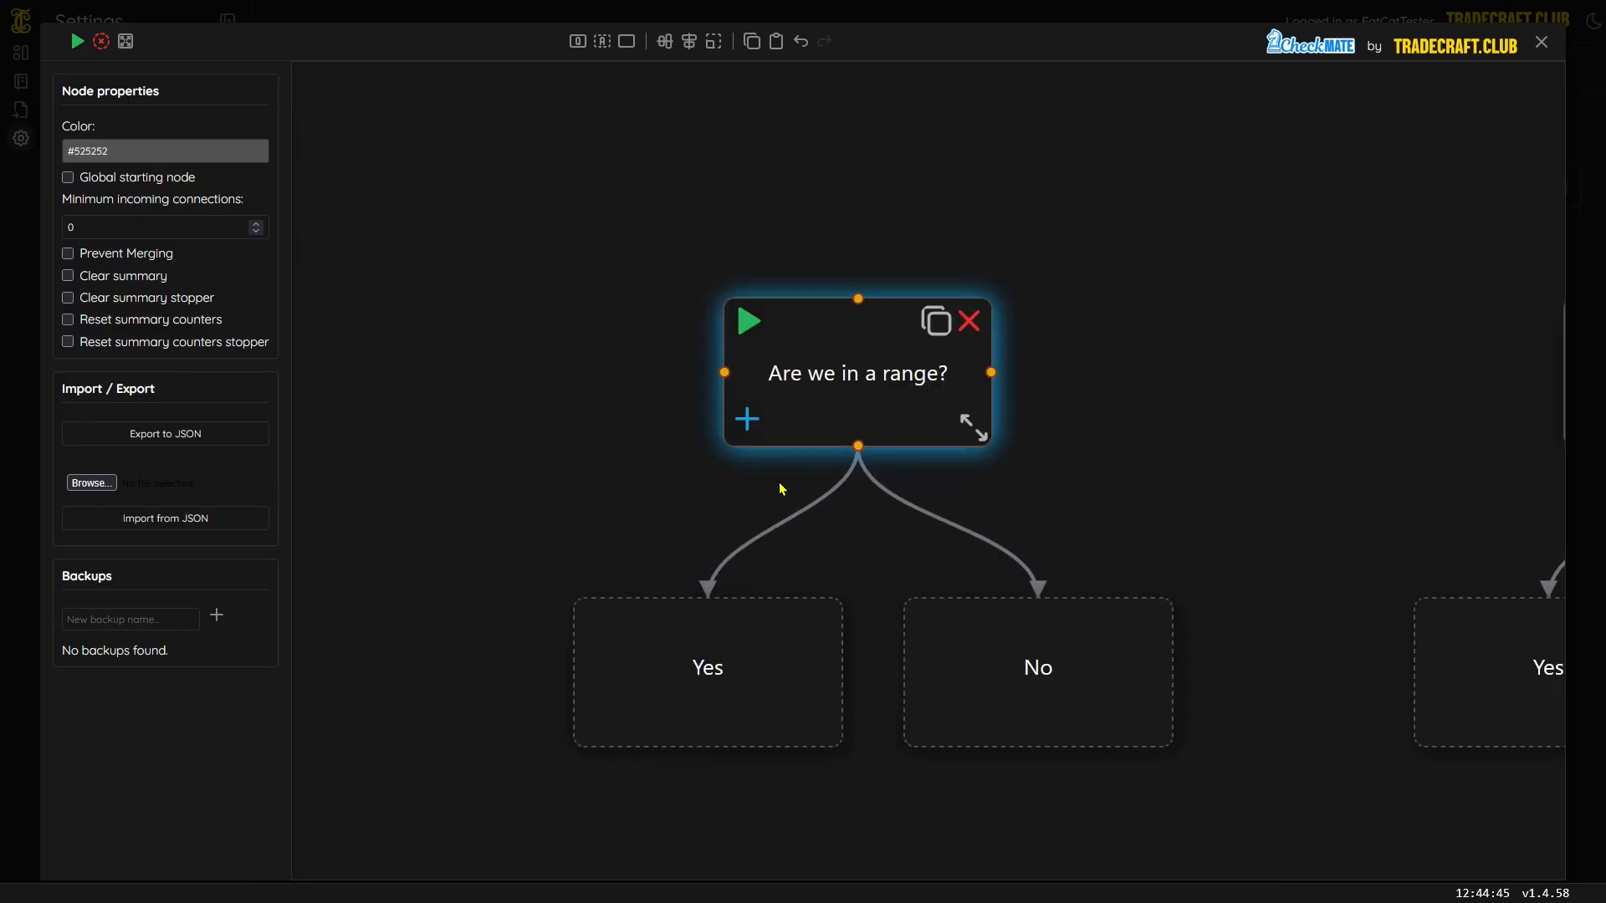
left_click(746, 433)
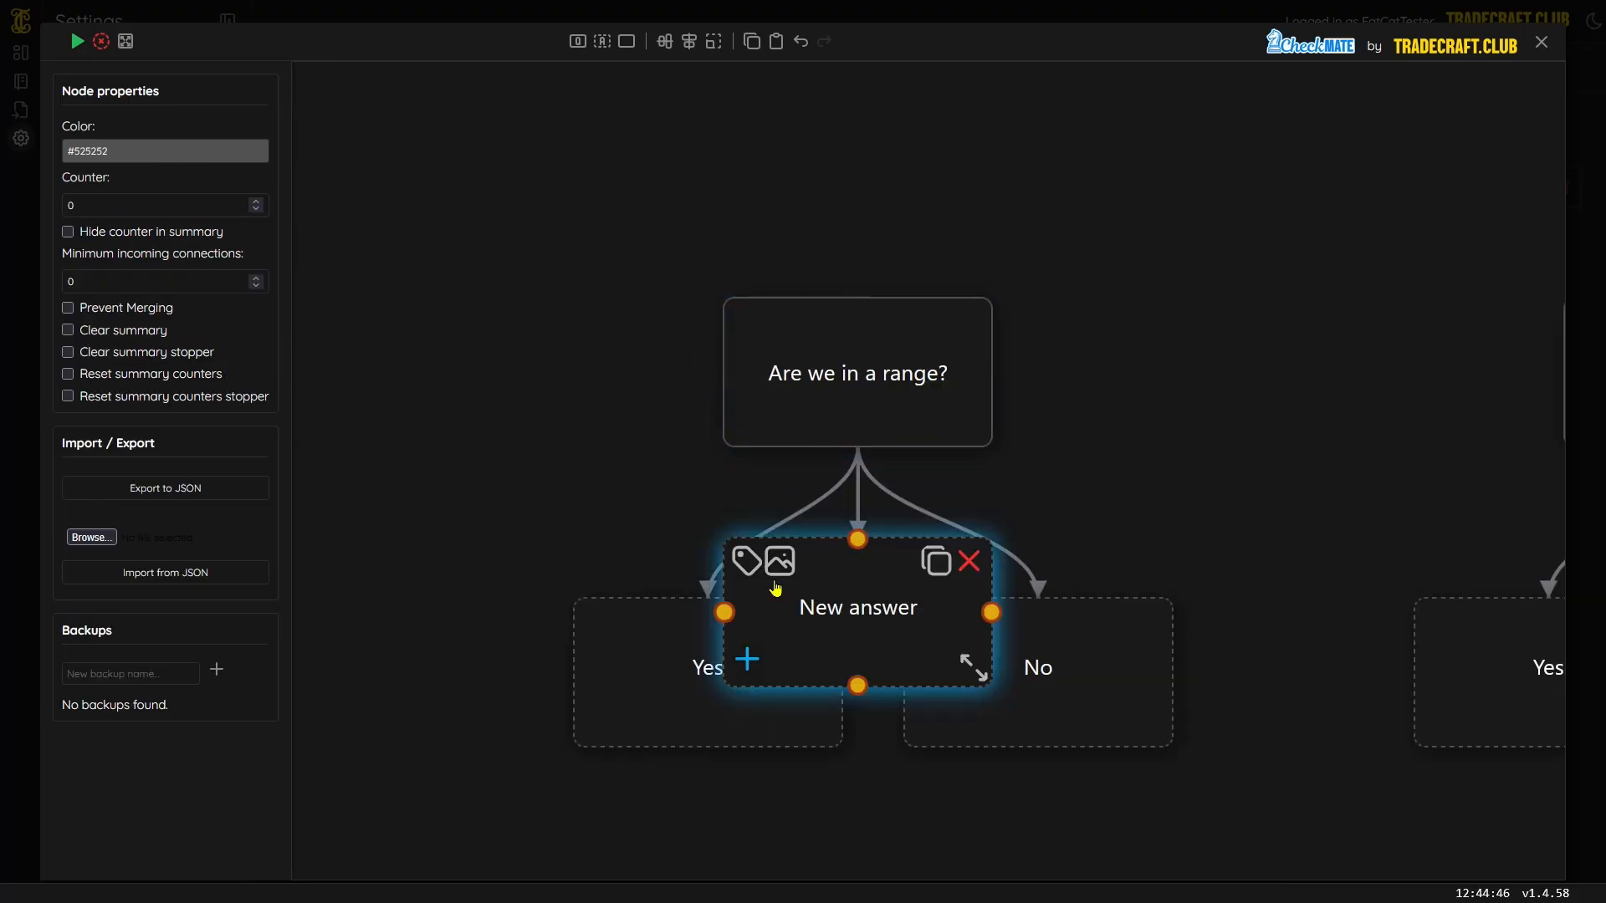
left_click_drag(698, 636, 373, 530)
scroll(419, 663, "down", 2)
left_click_drag(397, 748, 783, 770)
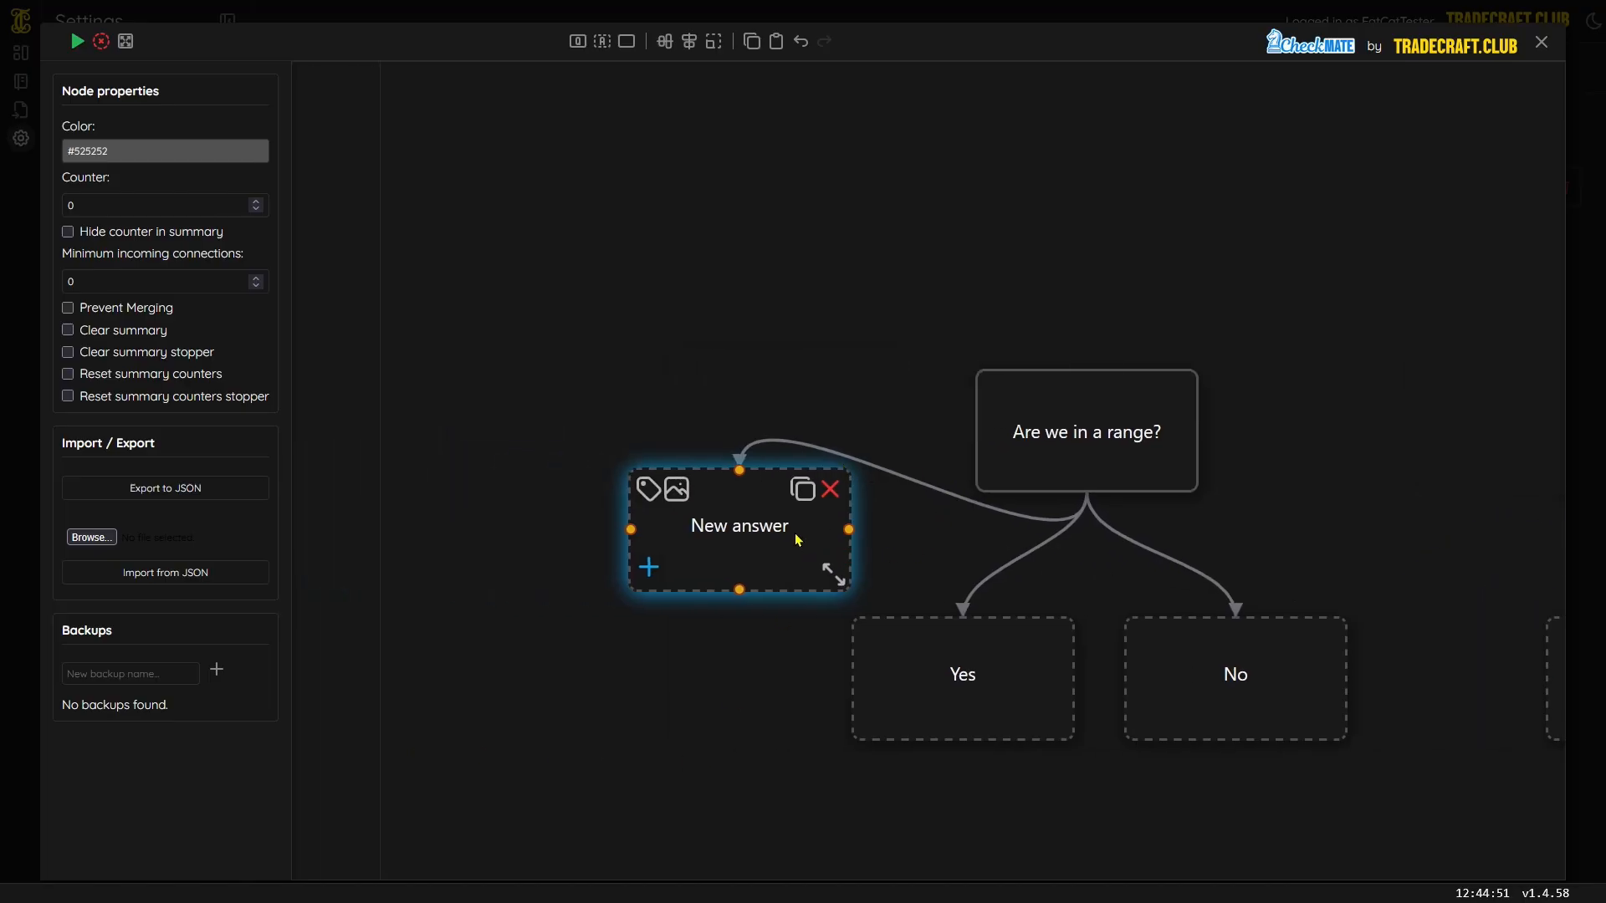
left_click_drag(797, 540, 648, 565)
- Add an unconnected answer node and place it to the right of the "Are we in a range?" question
left_click(577, 42)
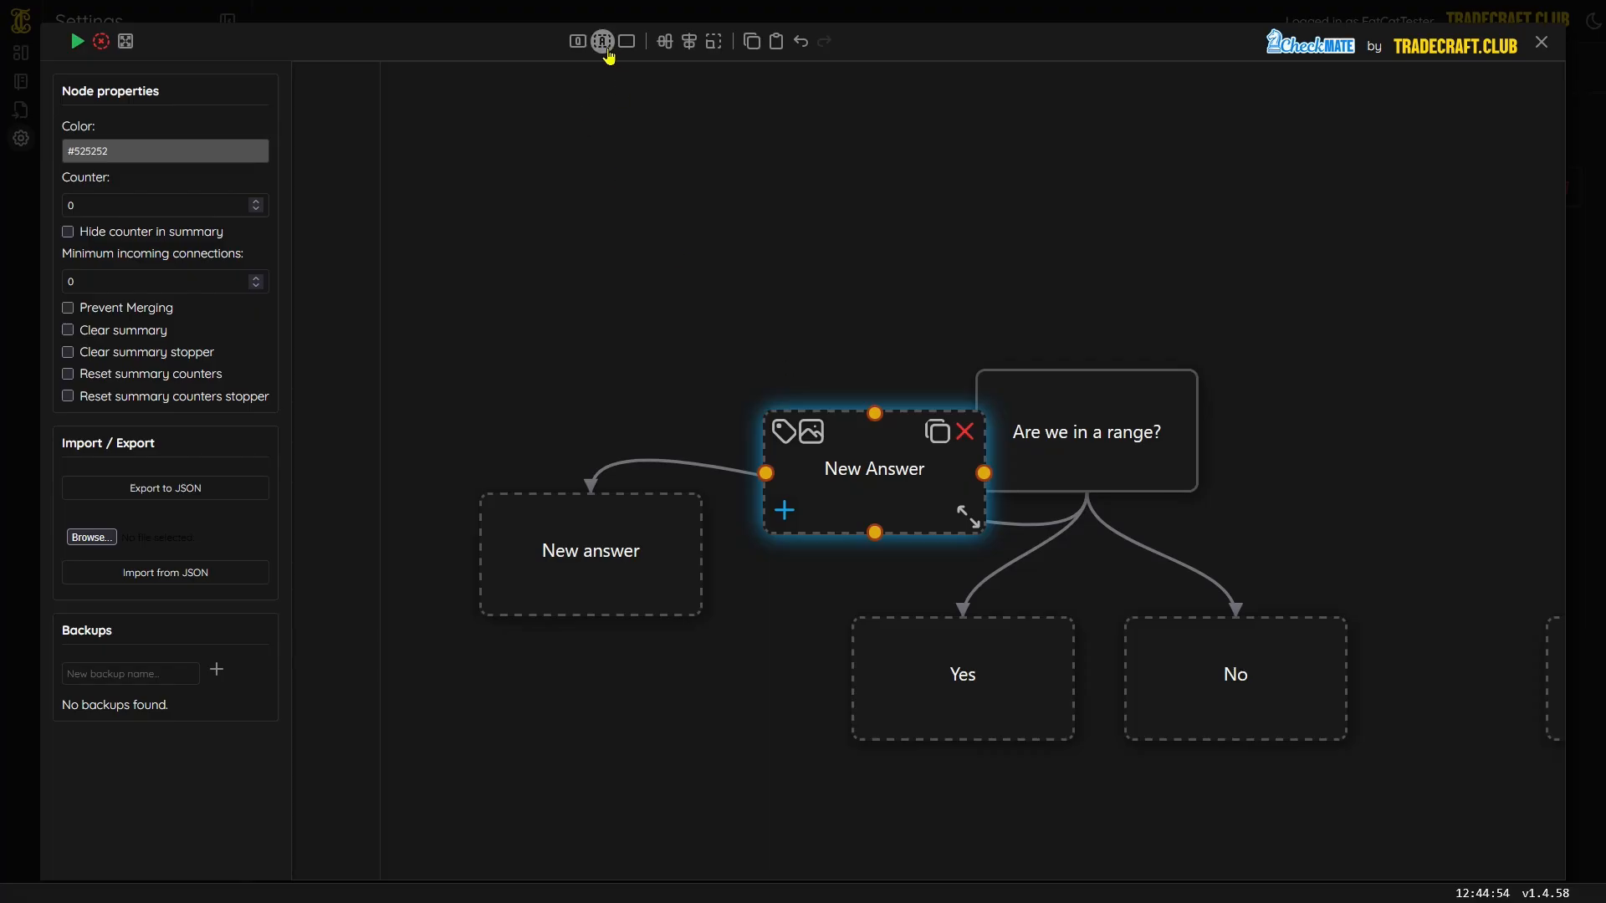
key("Delete")
key("ctrl+v")
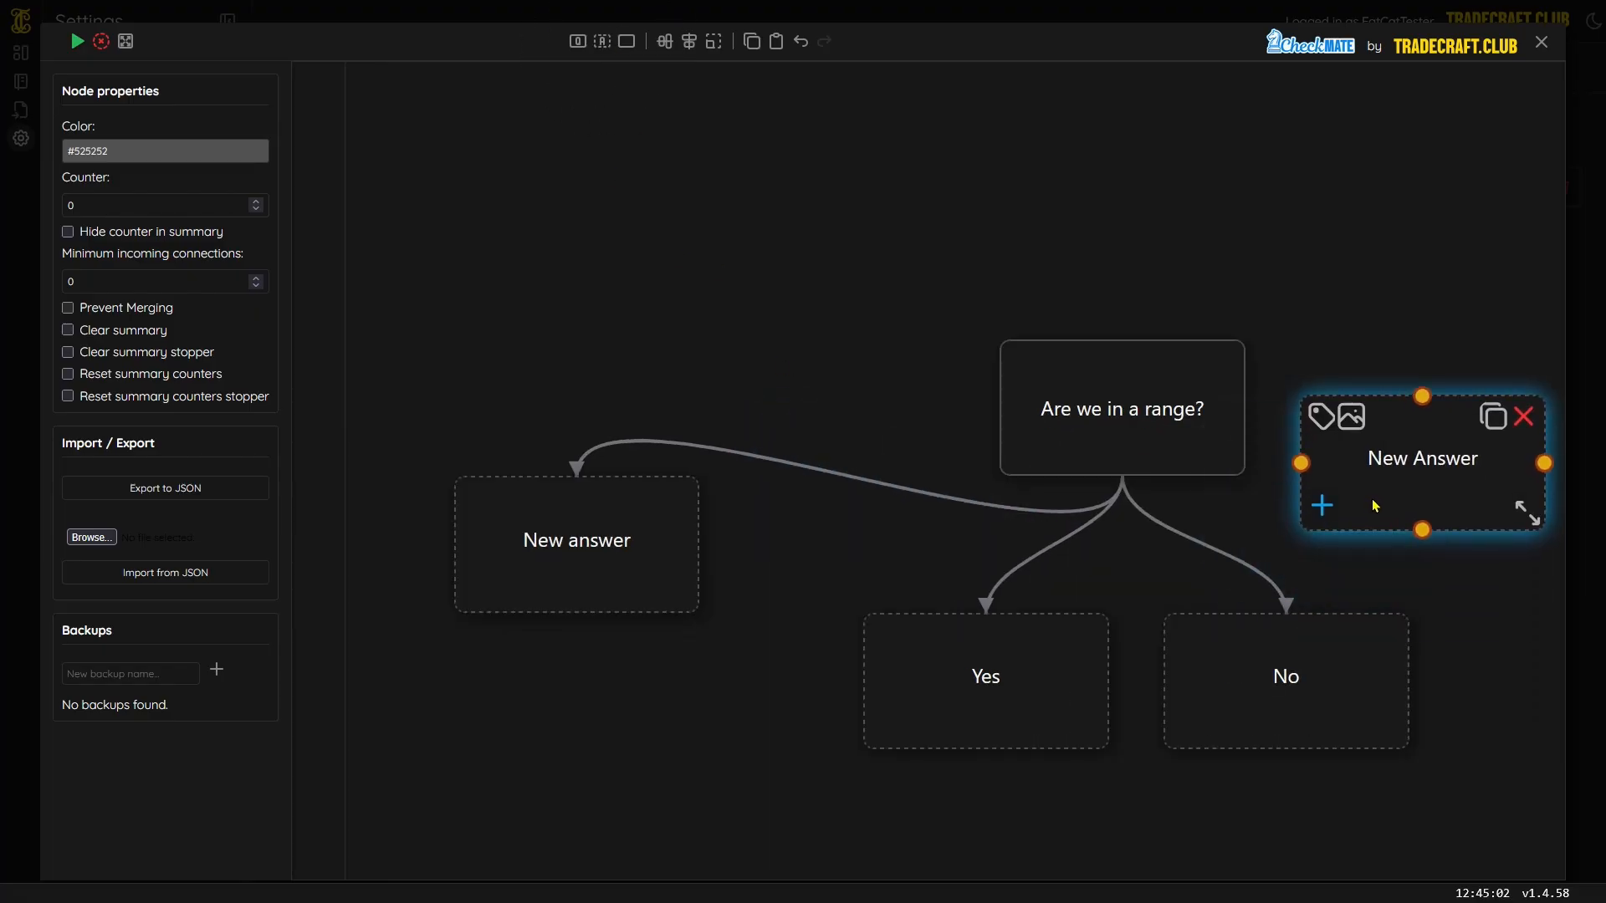
- Connect the "Are we in a range?" question's right side to the unconnected answer, and delete that answer
left_click(1245, 423)
left_click_drag(1244, 410, 1244, 407)
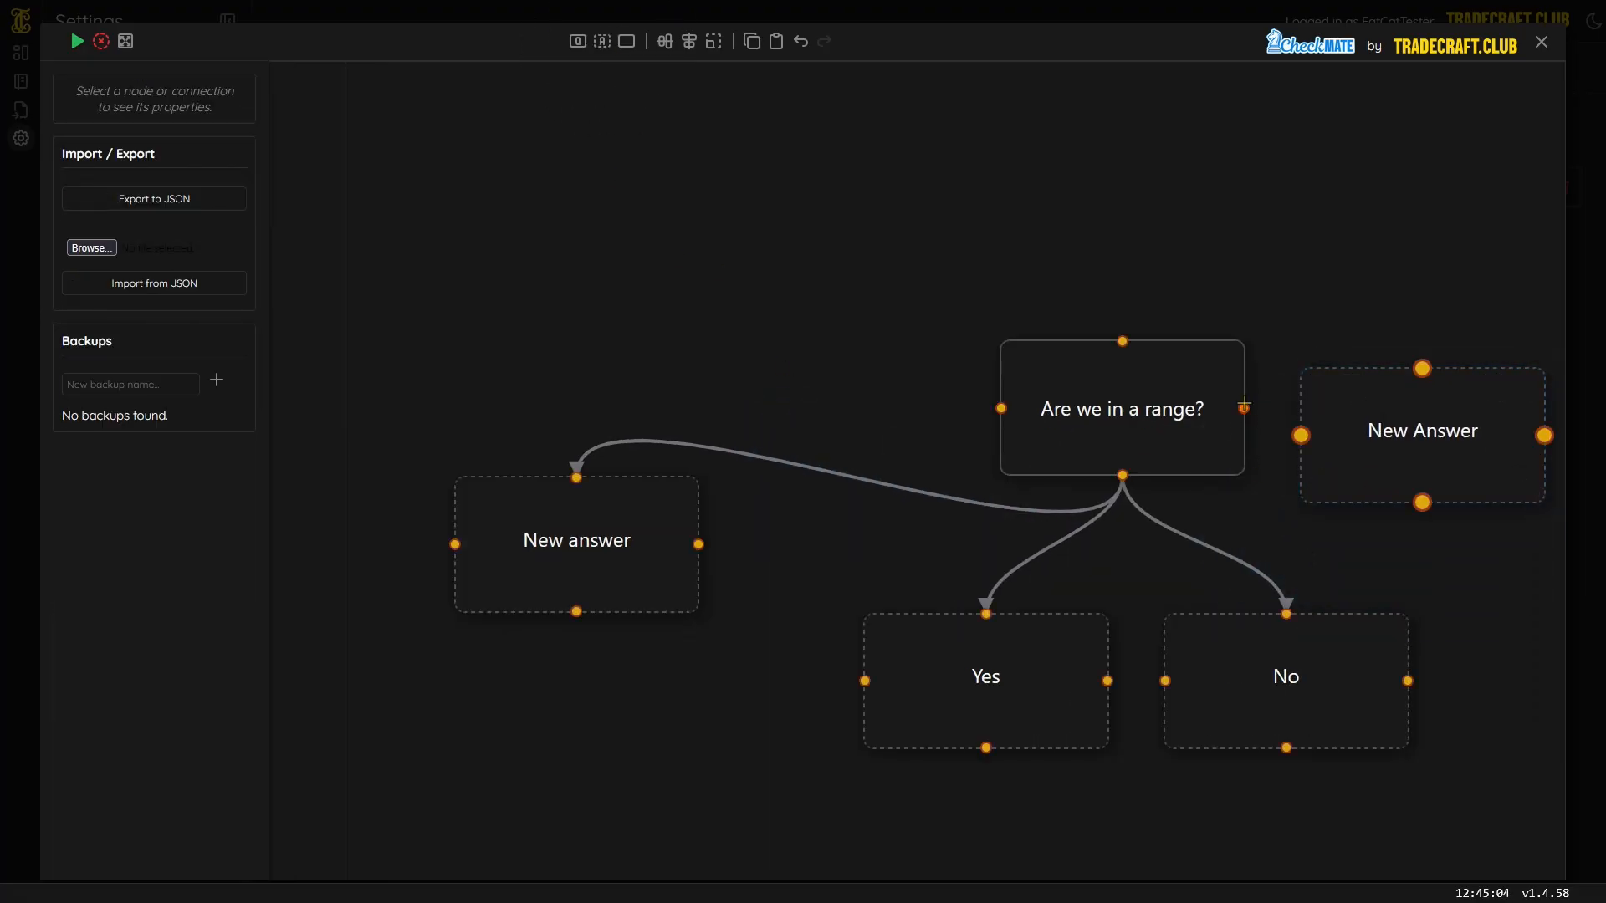
left_click_drag(1313, 454, 1309, 450)
left_click_drag(1484, 560, 1270, 398)
key("Delete")
- Add a chain of connected child nodes below the answer left of the range question: a question, an answer and another question
left_click(645, 603)
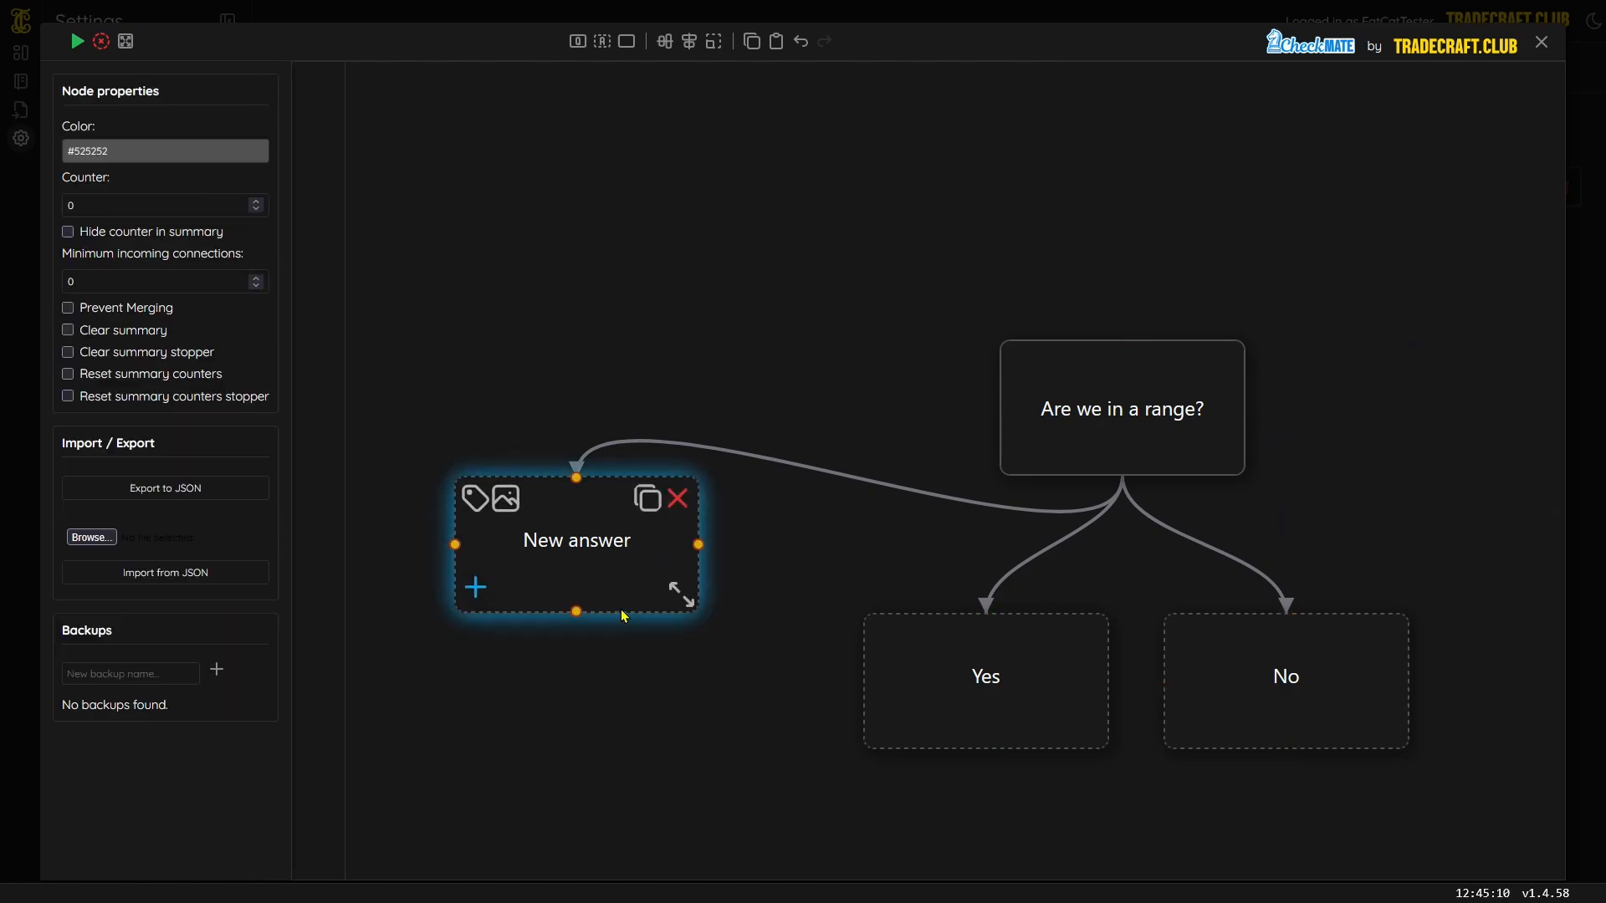
left_click(473, 589)
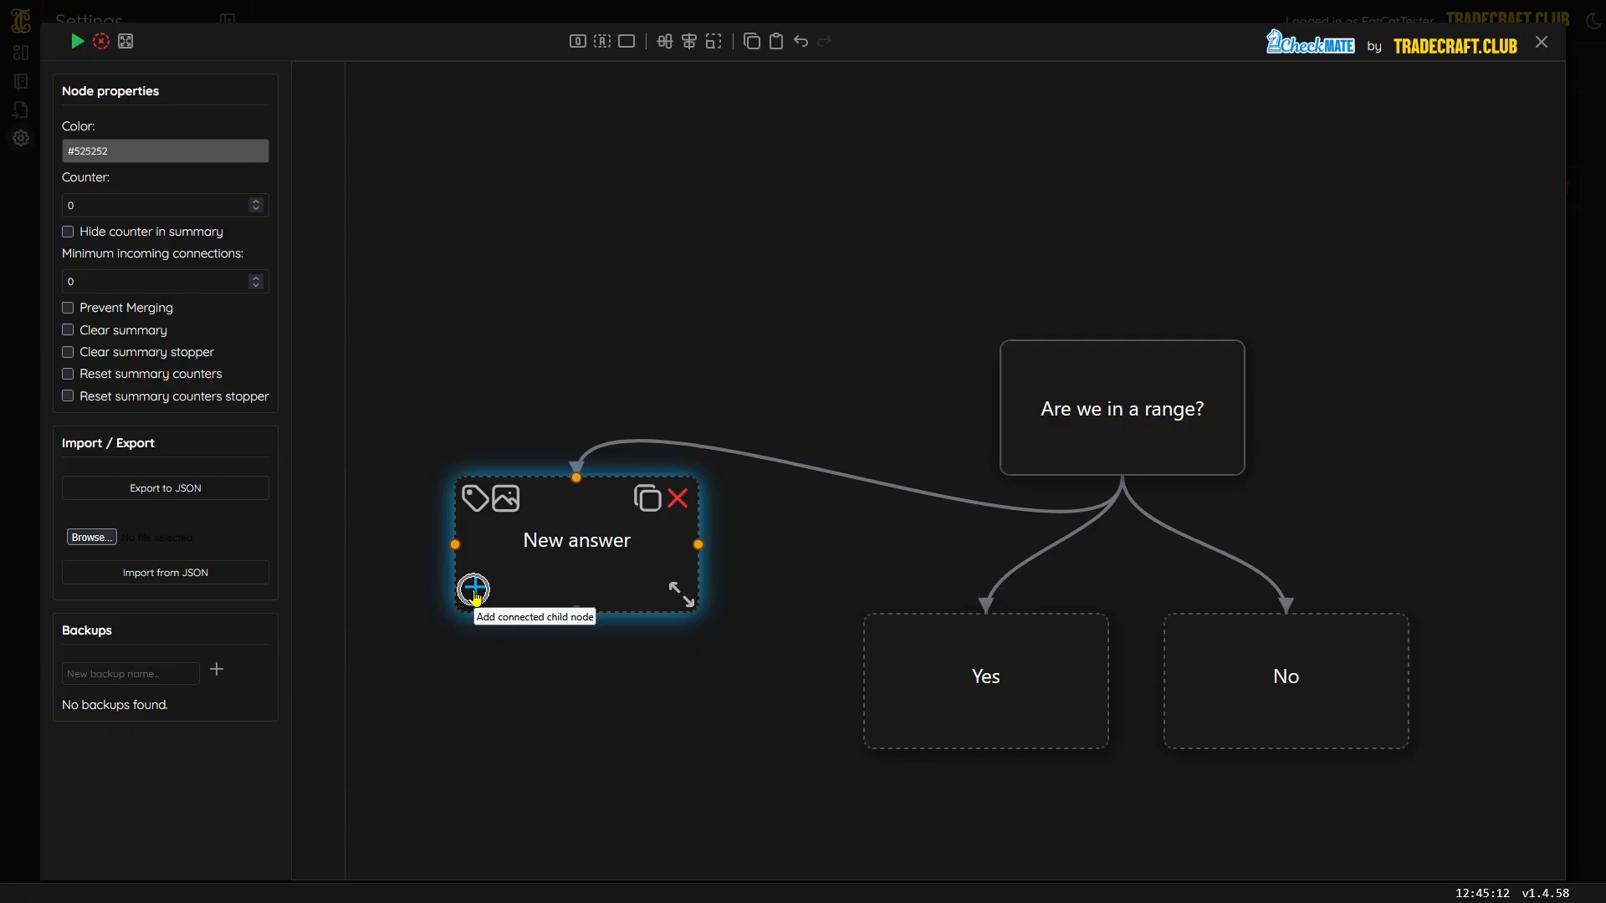
scroll(505, 642, "down", 2)
left_click_drag(579, 843, 620, 622)
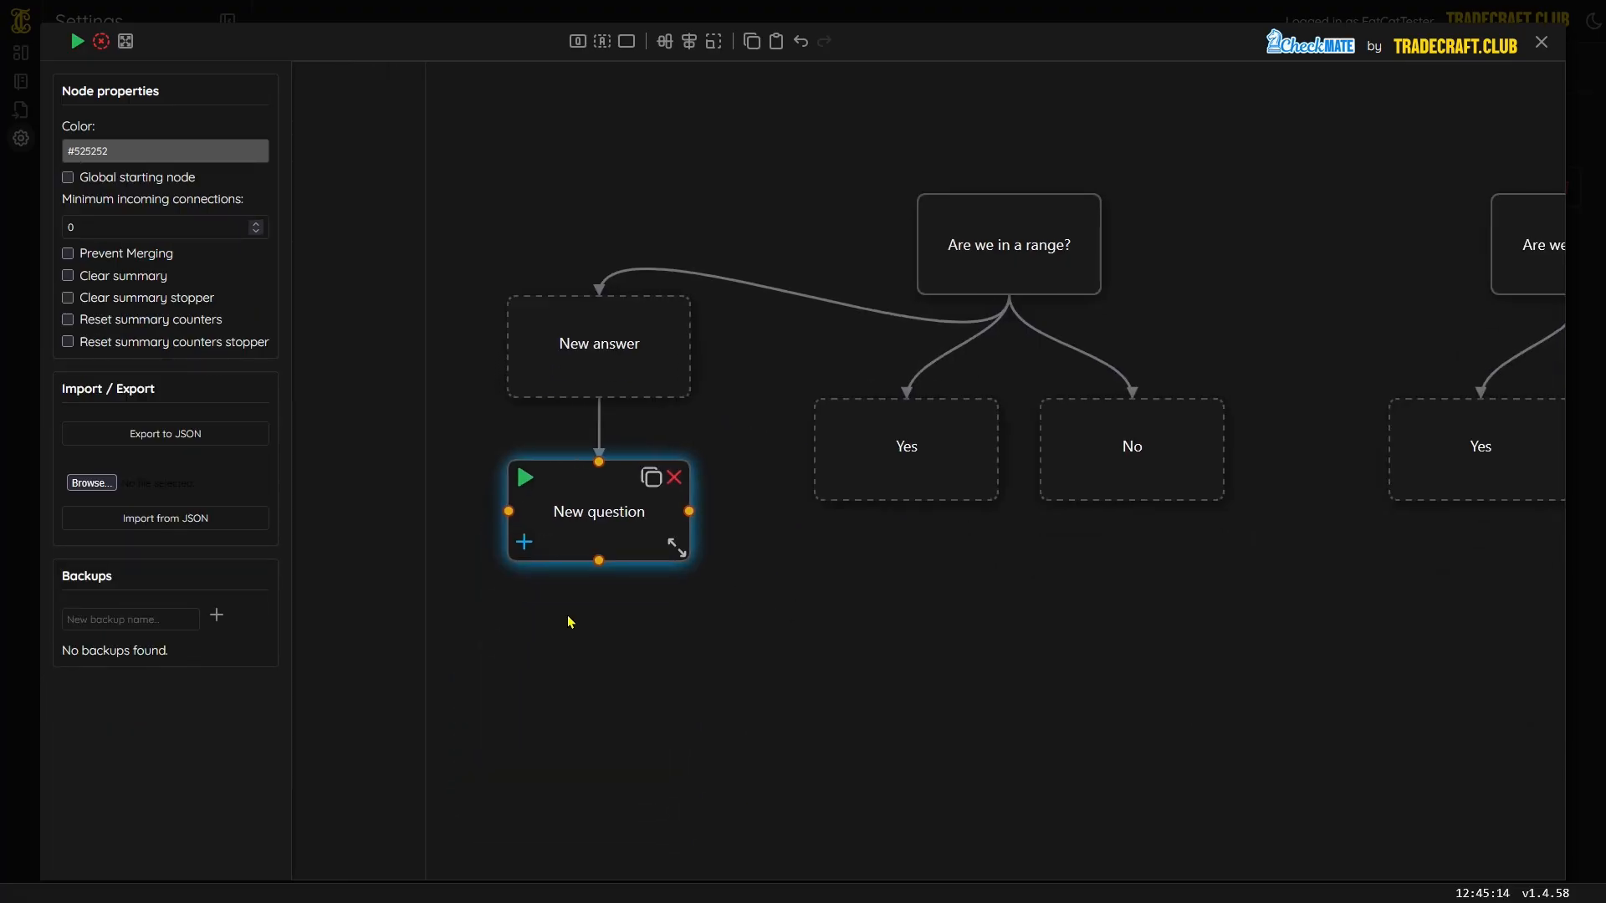
left_click(530, 553)
left_click(529, 717)
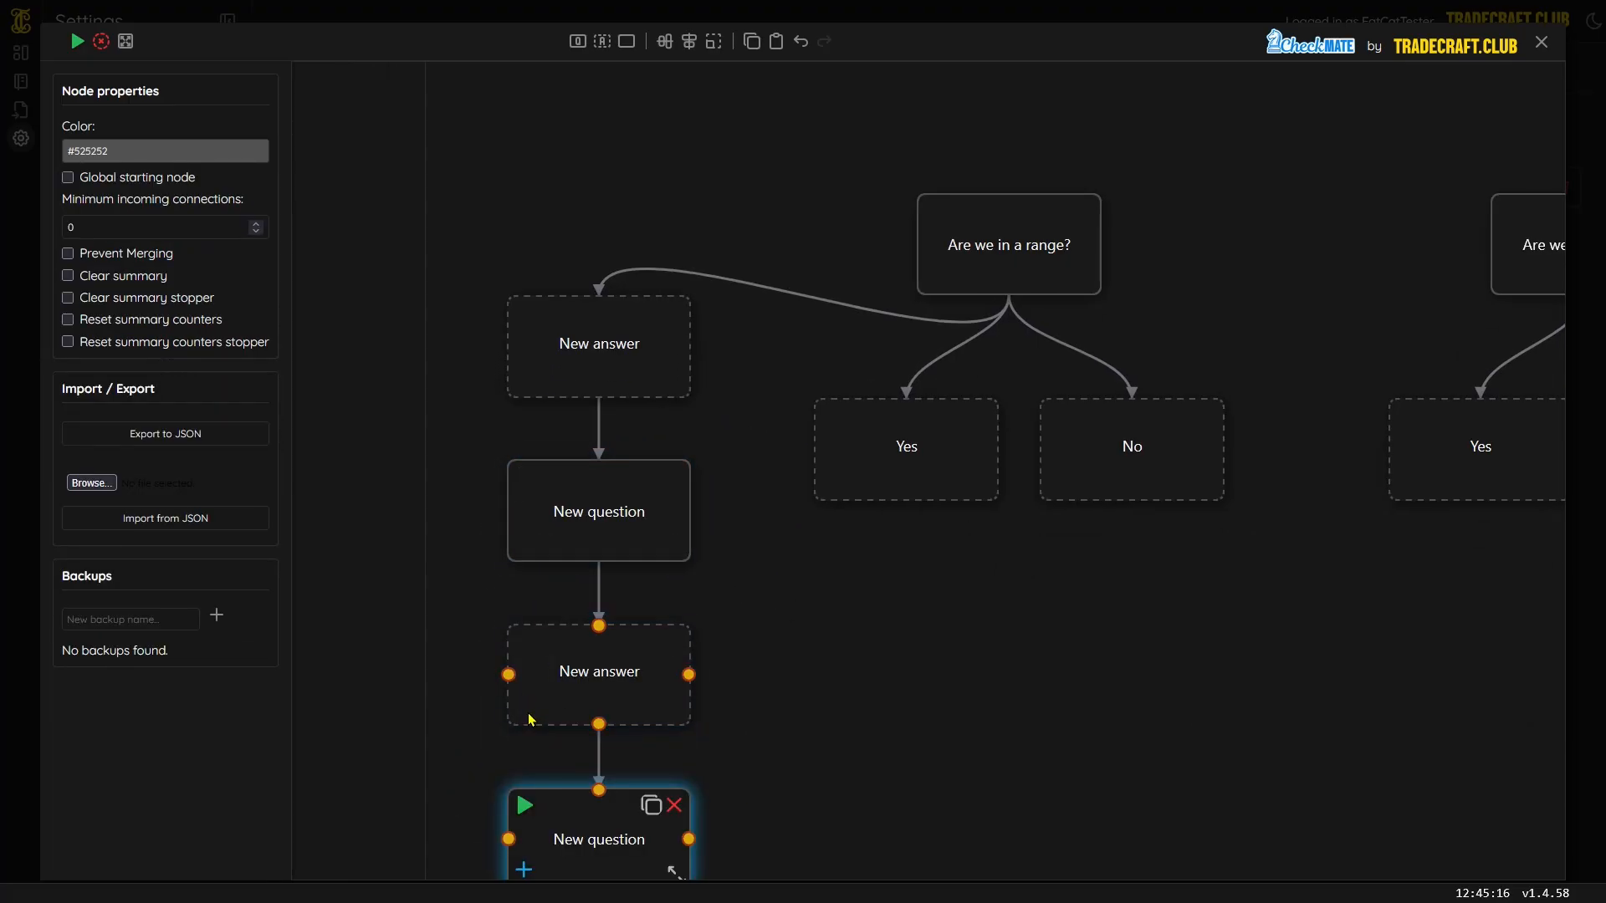
- Delete the added chain of child nodes and the "New answer" node above it
scroll(795, 682, "down", 2)
left_click(841, 828)
left_click_drag(772, 841, 581, 552)
key("Delete")
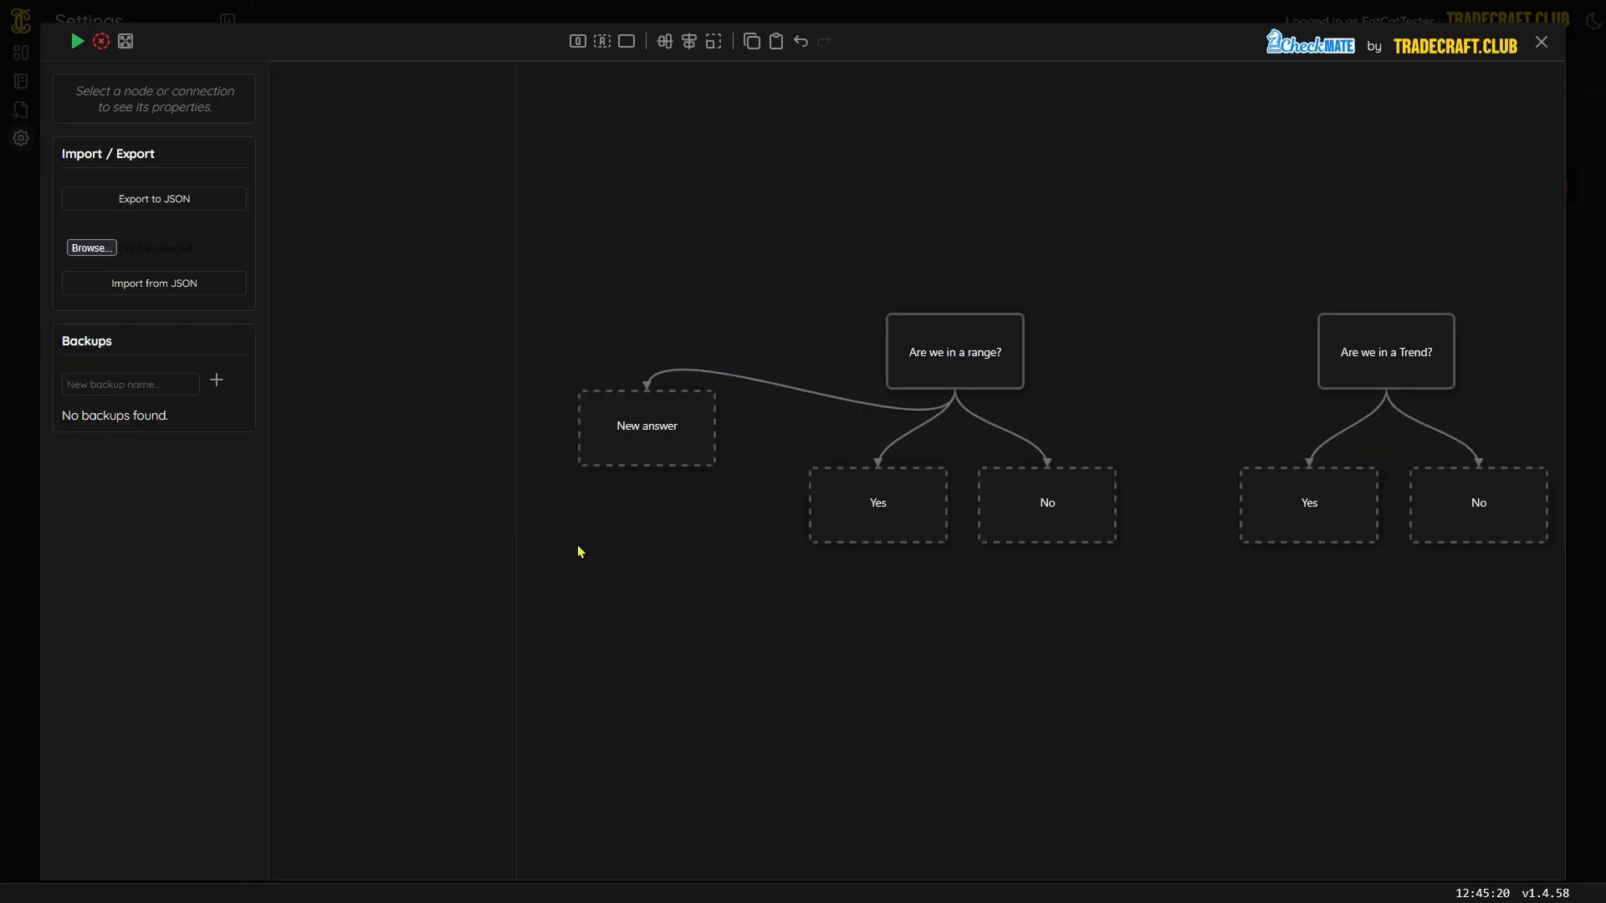
scroll(592, 546, "up", 5)
left_click(661, 376)
key("Delete")
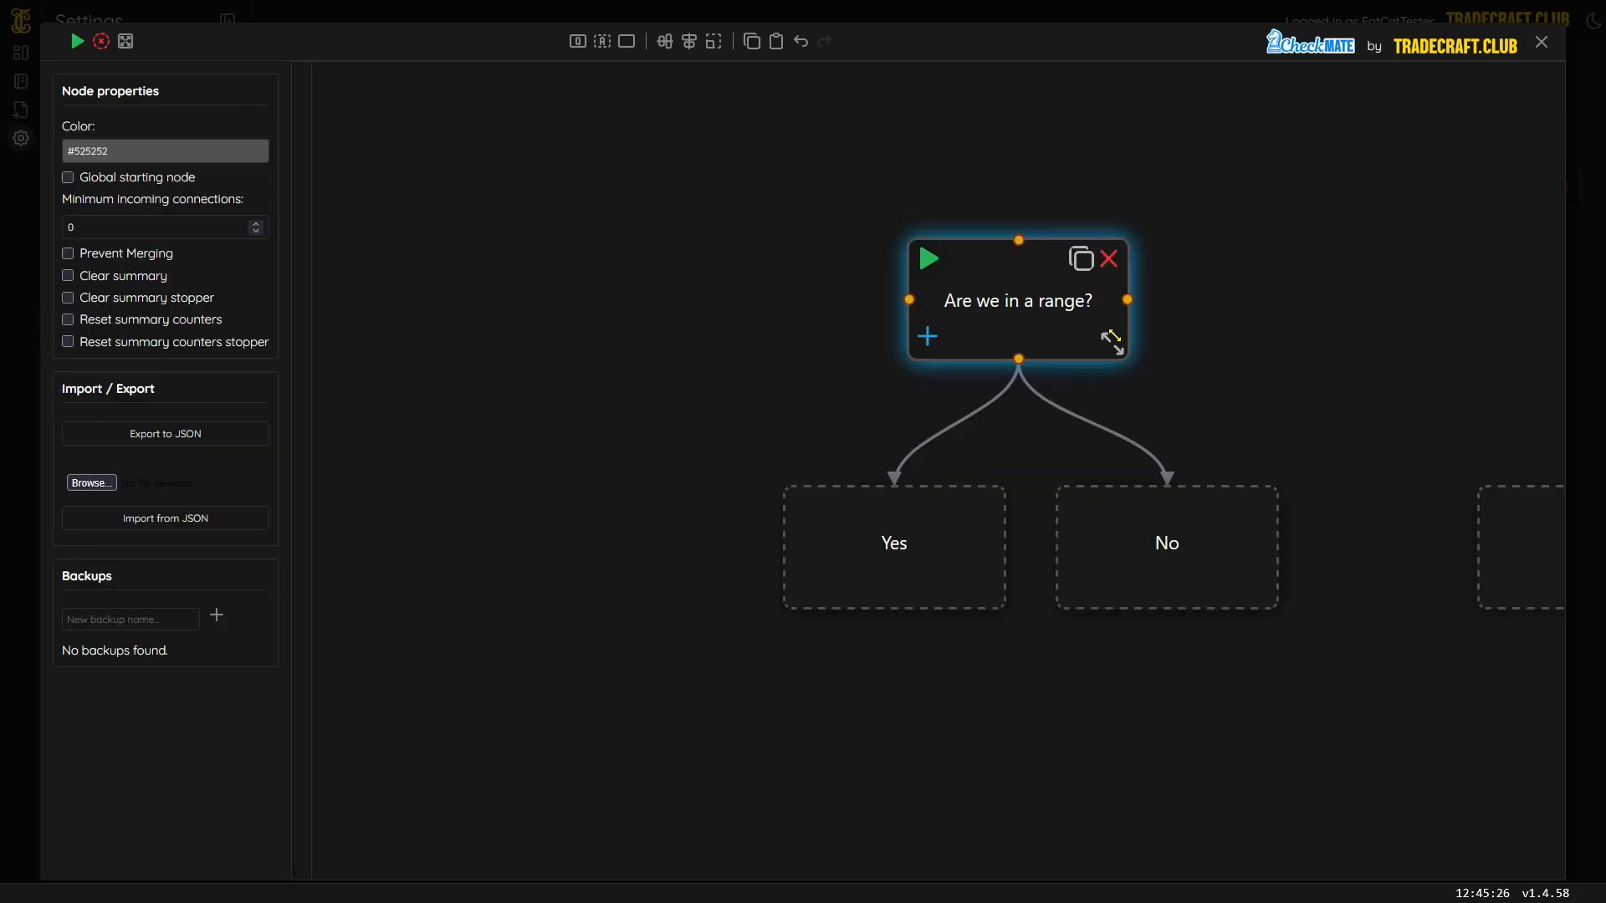
- Try resizing the "Are we in a range?" question node from its corner
mouse_move(1117, 344)
left_mouse_down()
mouse_move(1142, 369)
mouse_move(1219, 287)
mouse_move(1093, 401)
mouse_move(1138, 358)
left_mouse_up()
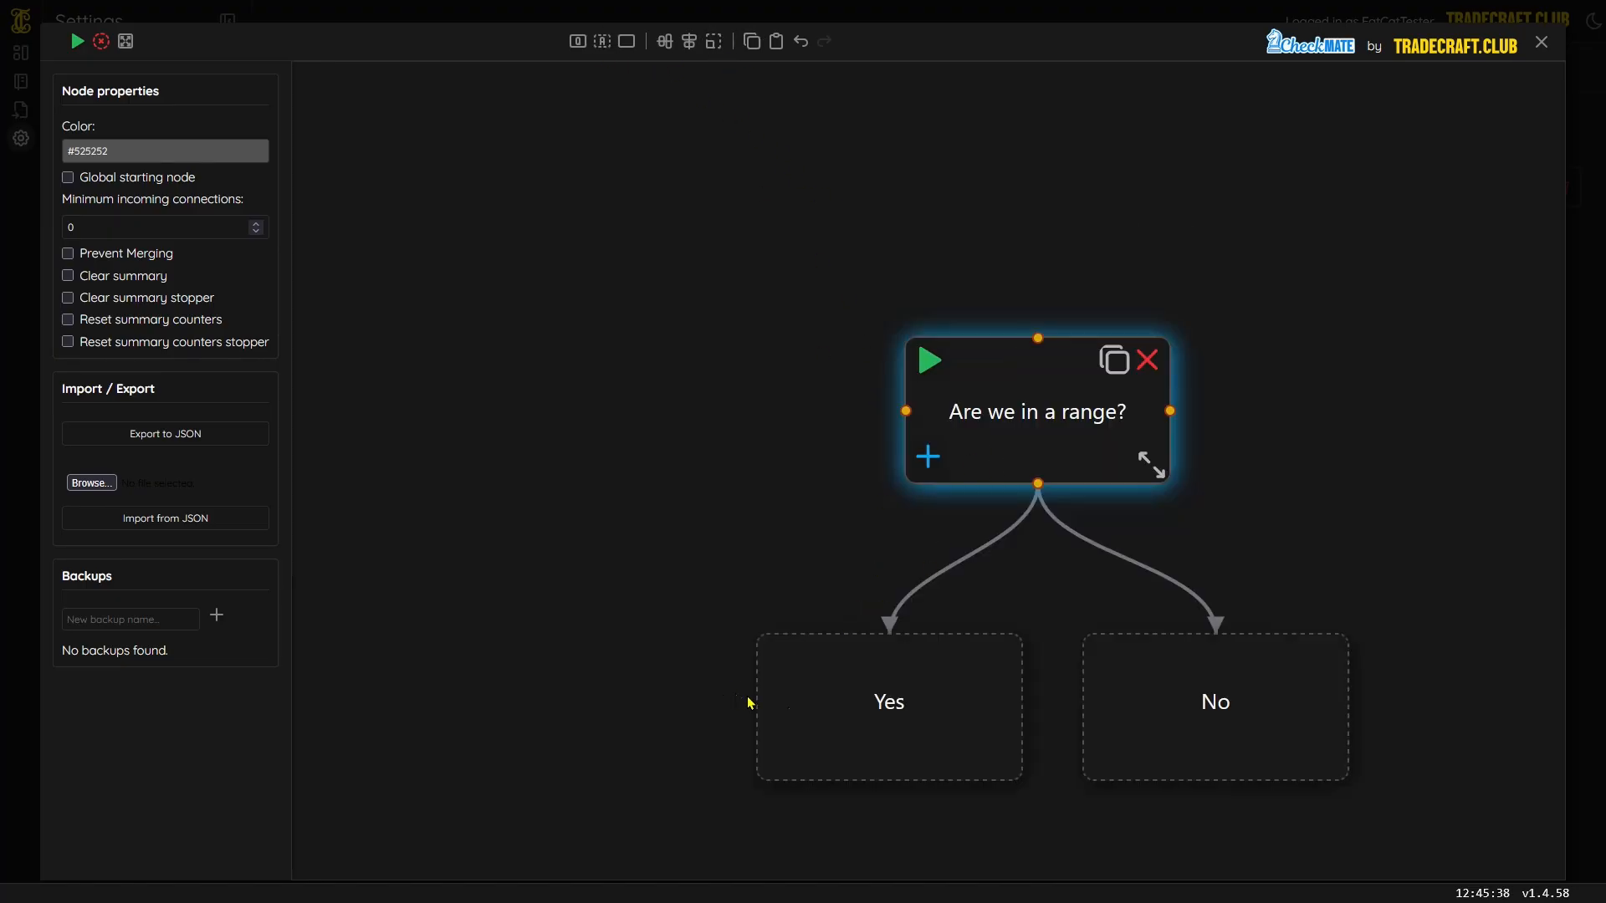
- Compare the options and properties of the "Are we in a range?" question node with those of its "Yes" answer node
left_click(859, 726)
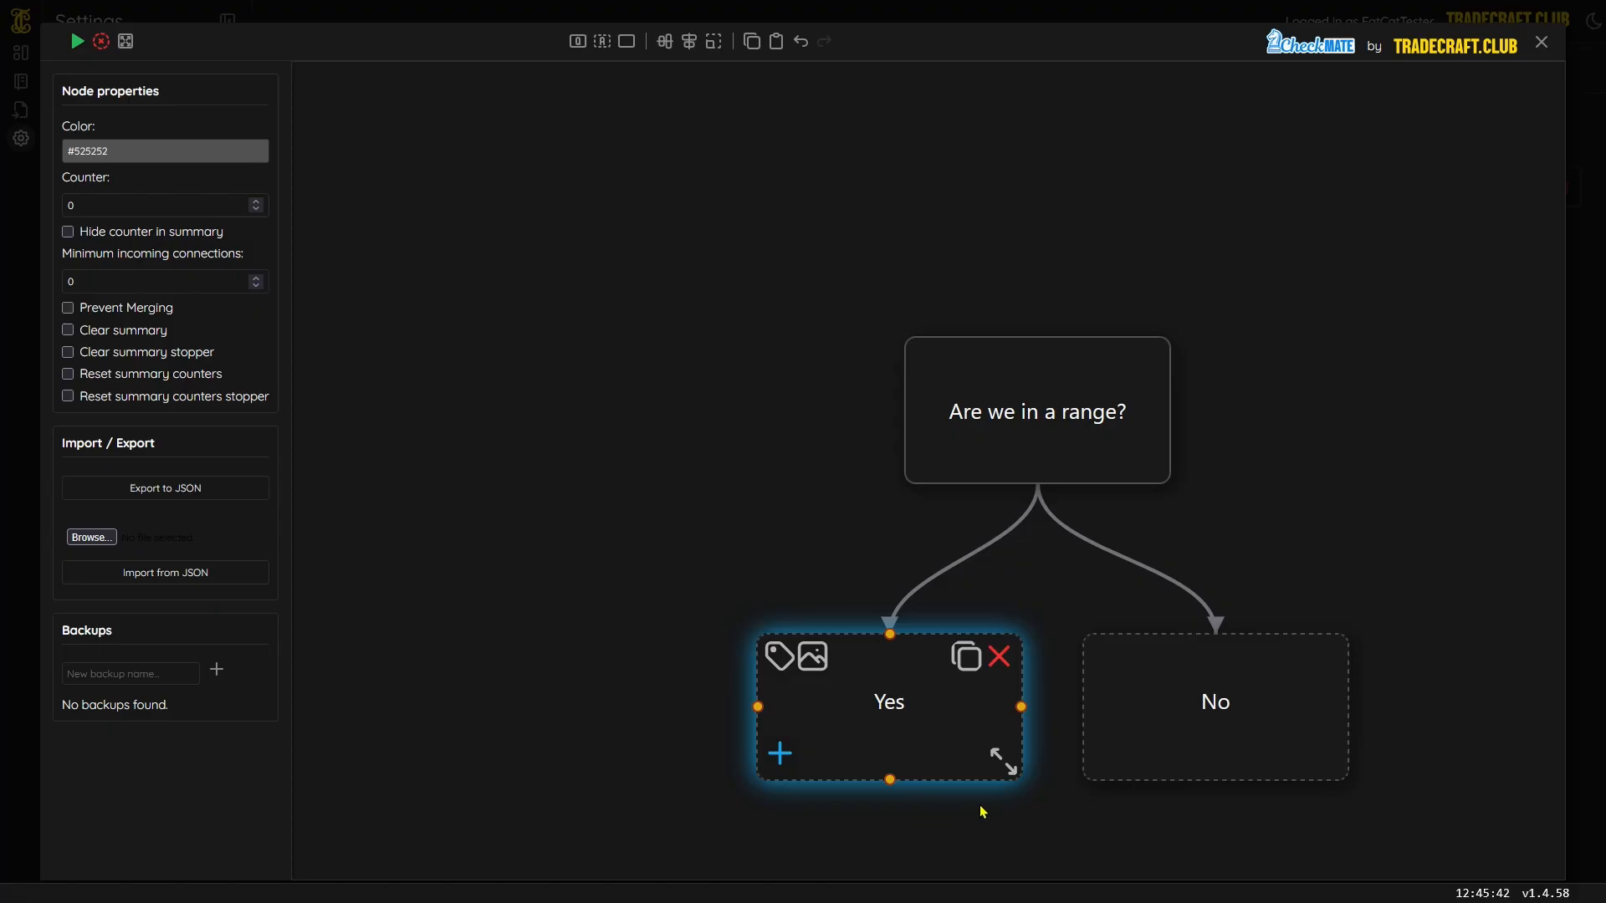
scroll(922, 805, "down", 1)
left_click_drag(934, 838, 862, 788)
left_click(903, 428)
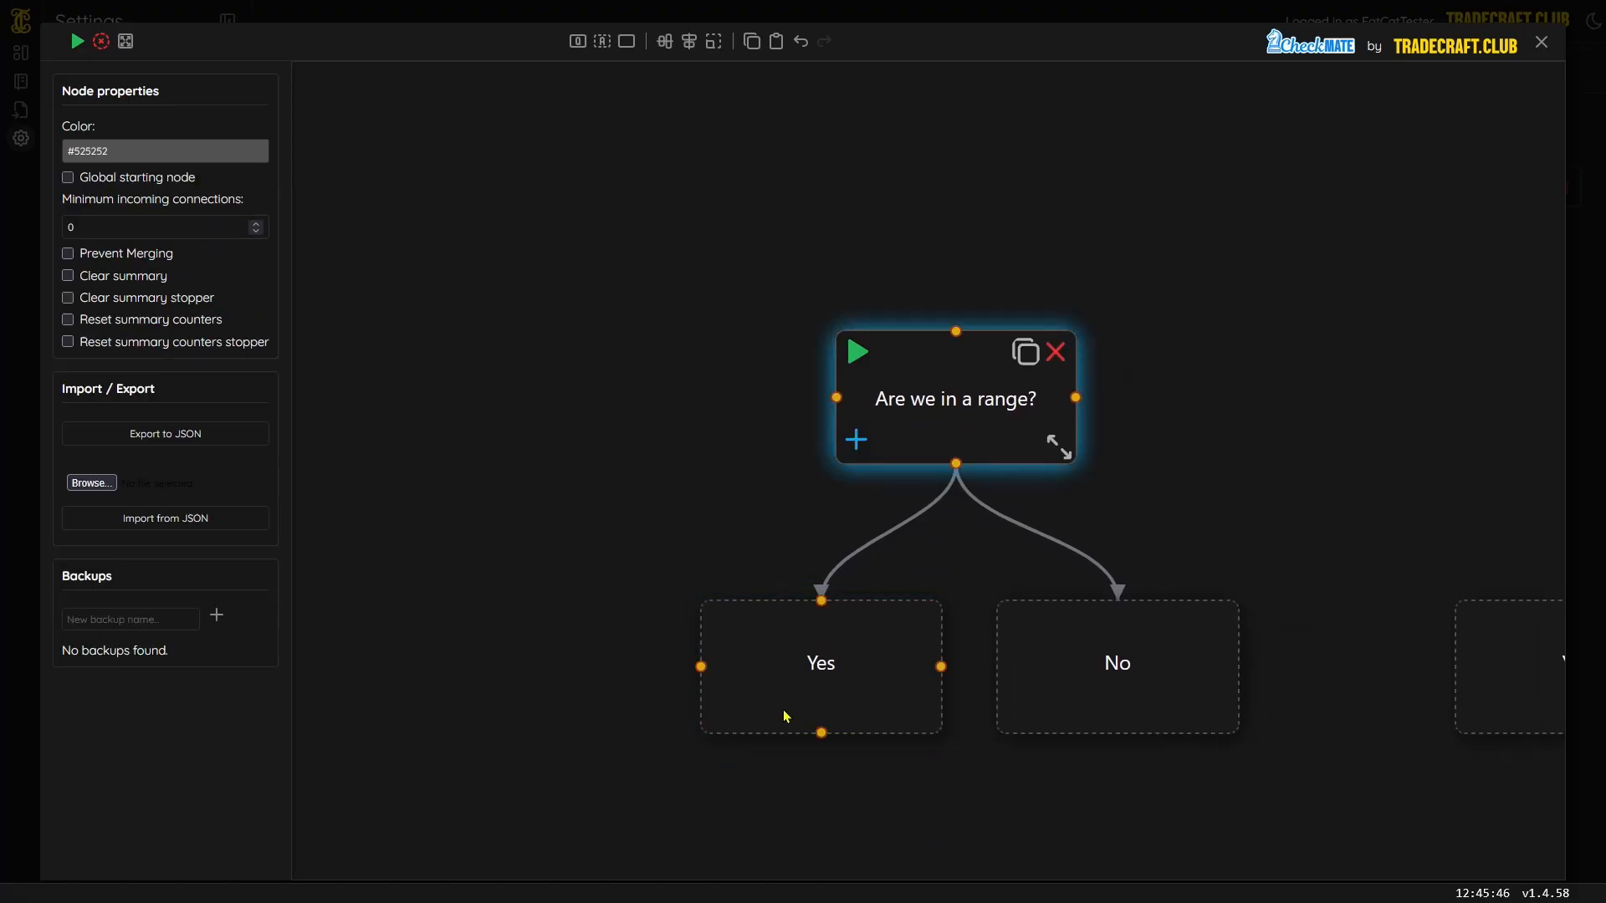
left_click(757, 711)
left_click(874, 436)
left_click(814, 686)
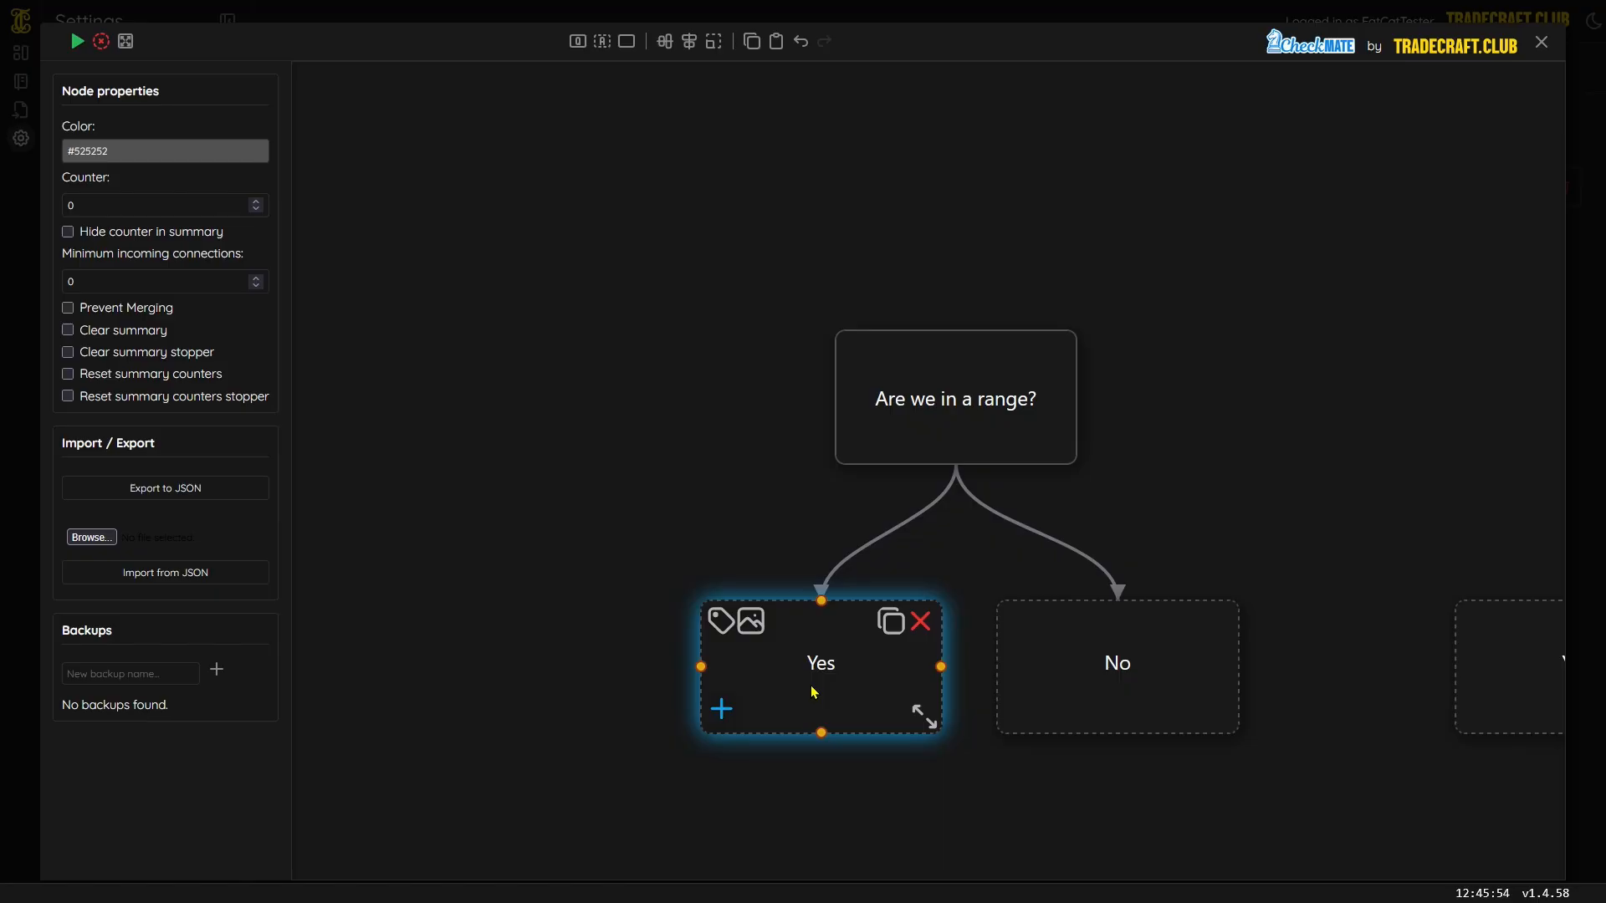
- Open tag assignment for the "Yes" answer under the range question, and close the checklist editor
left_click(717, 624)
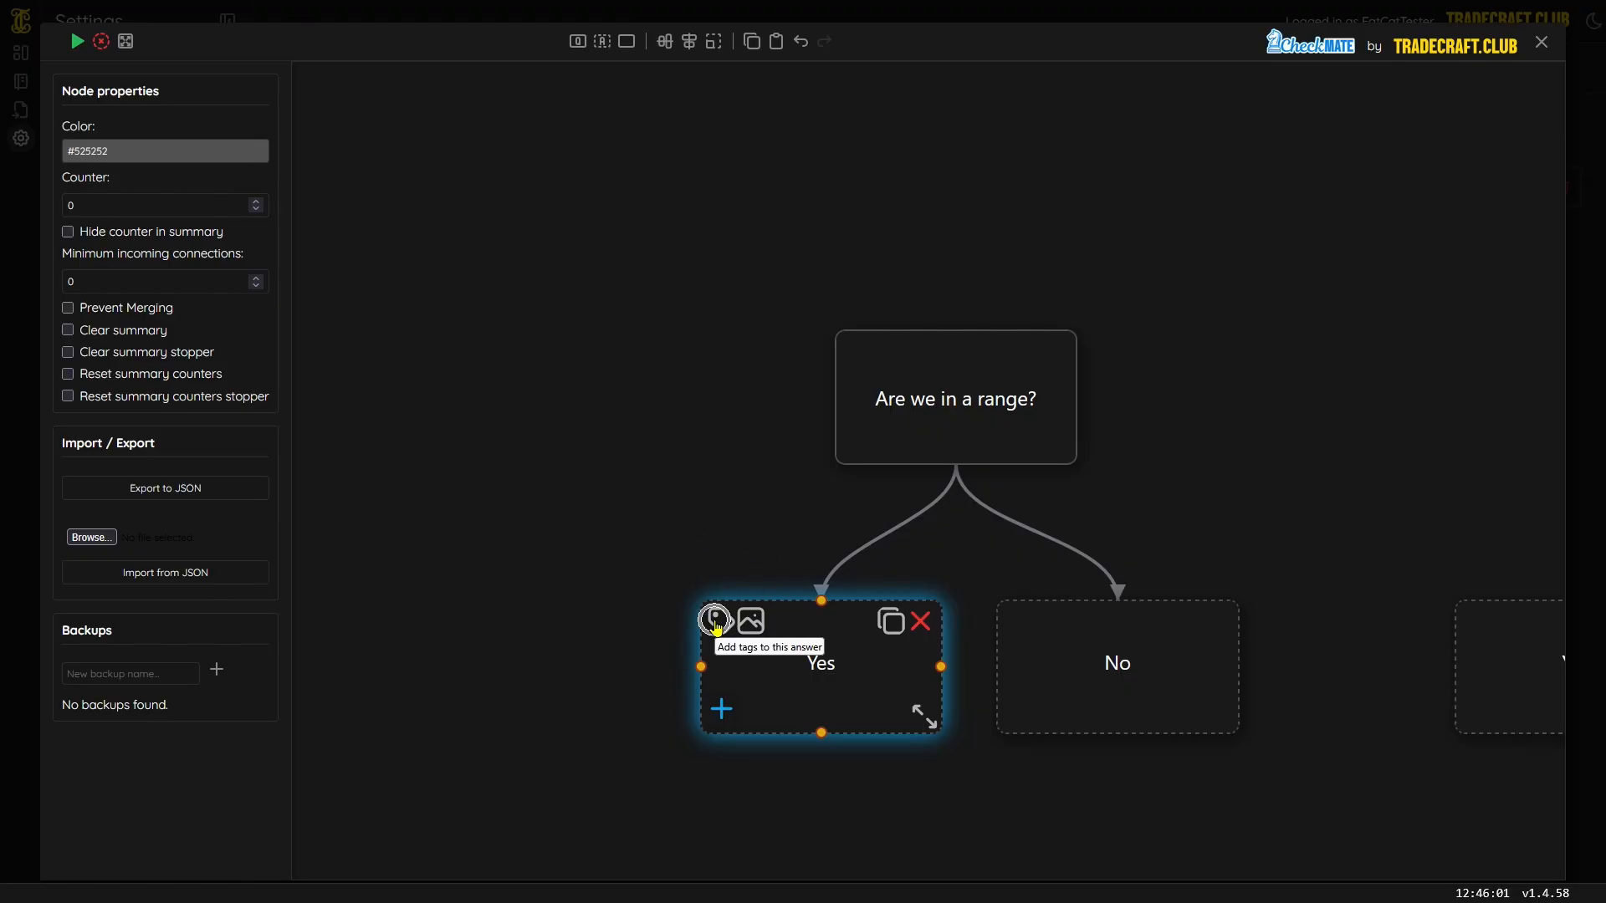
left_click(1388, 194)
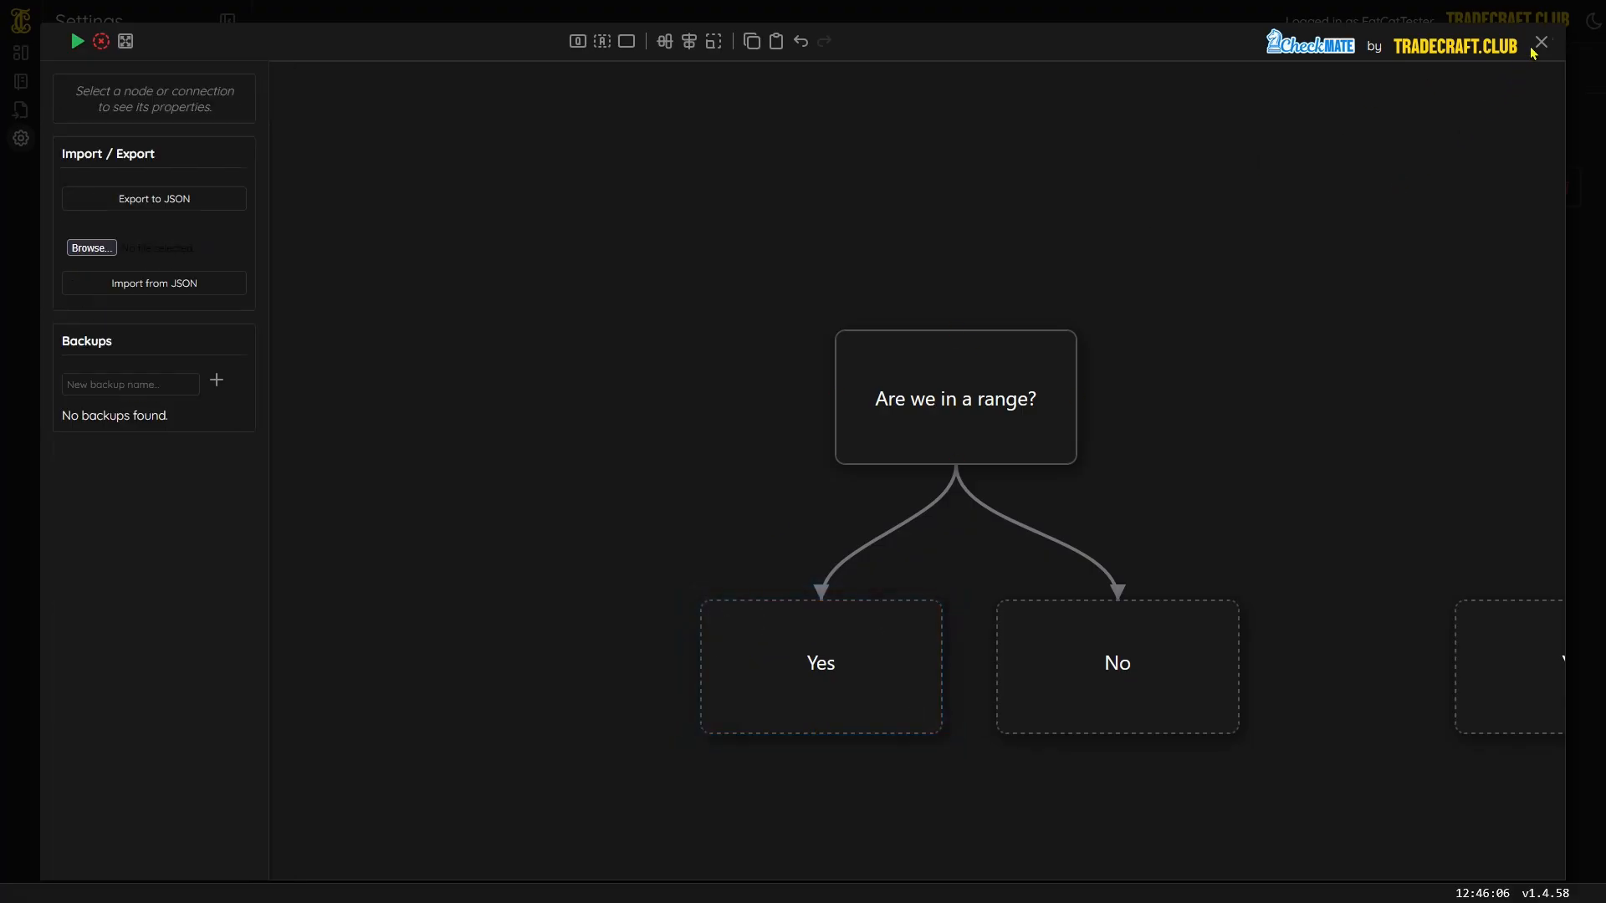
left_click(1542, 42)
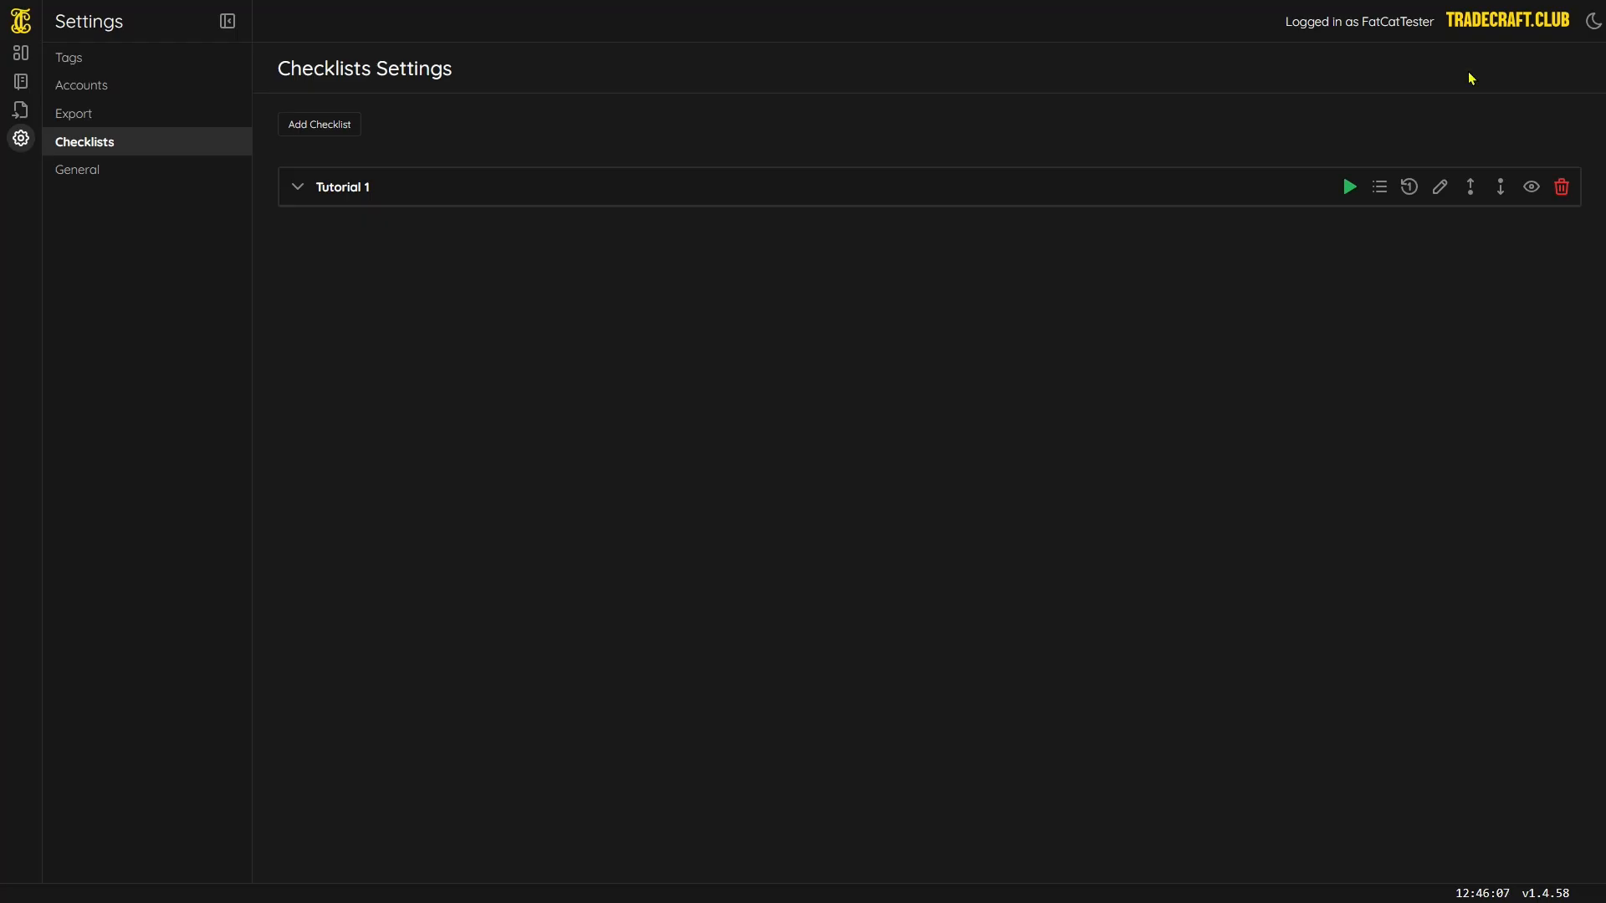
- Create an exclusive tag group named "Ranges" in the tag settings
left_click(66, 57)
left_click(324, 509)
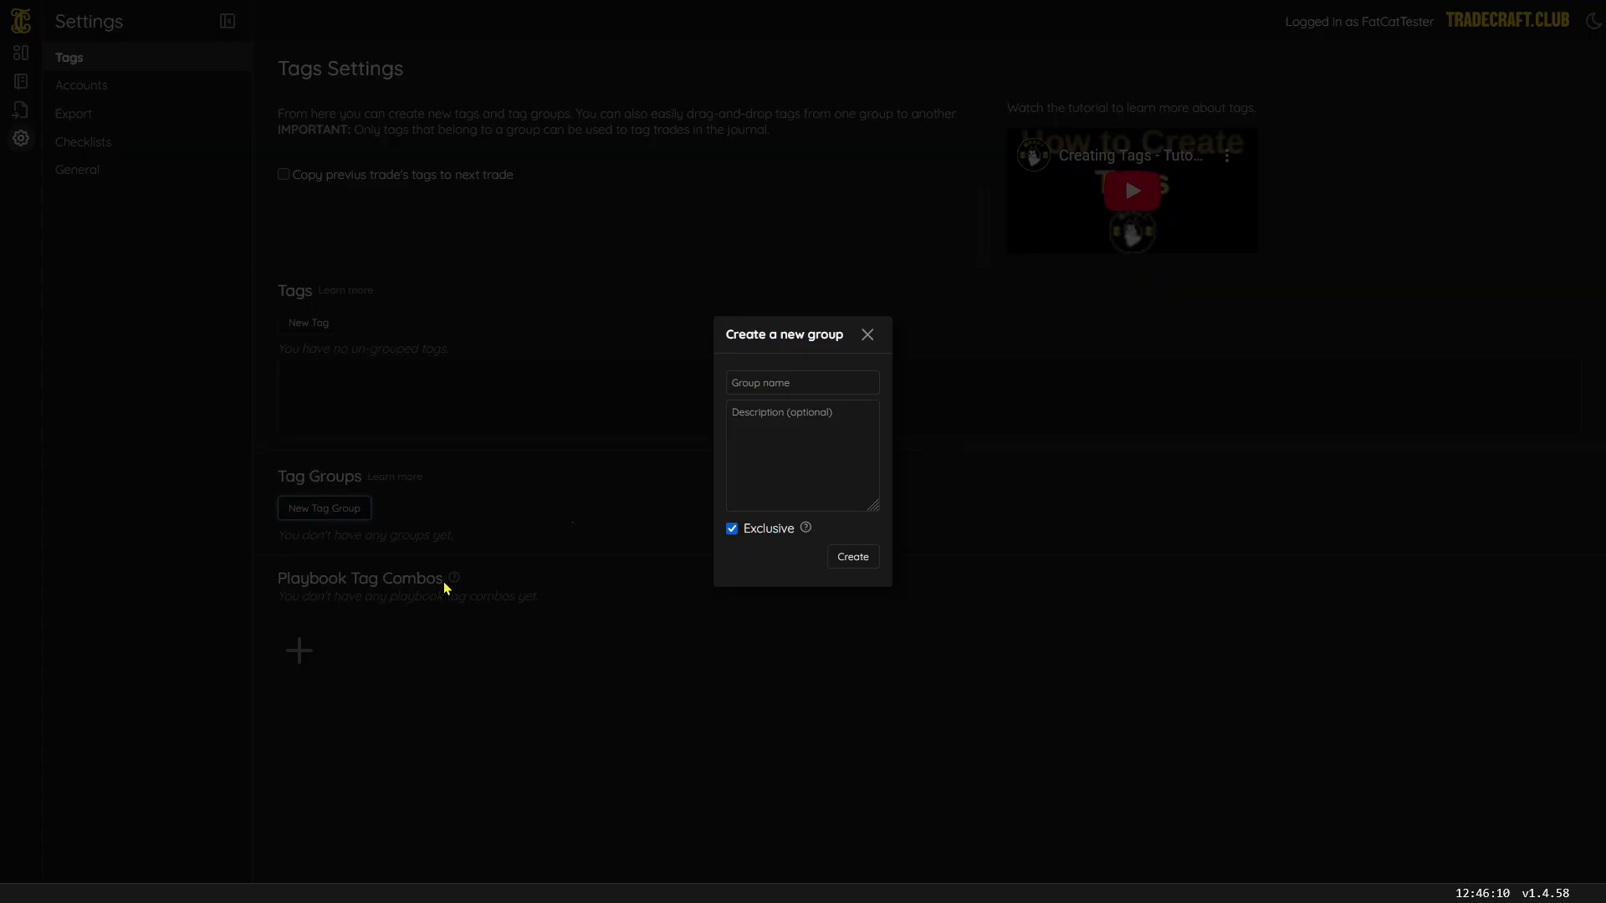
left_click(744, 387)
type("Ranges")
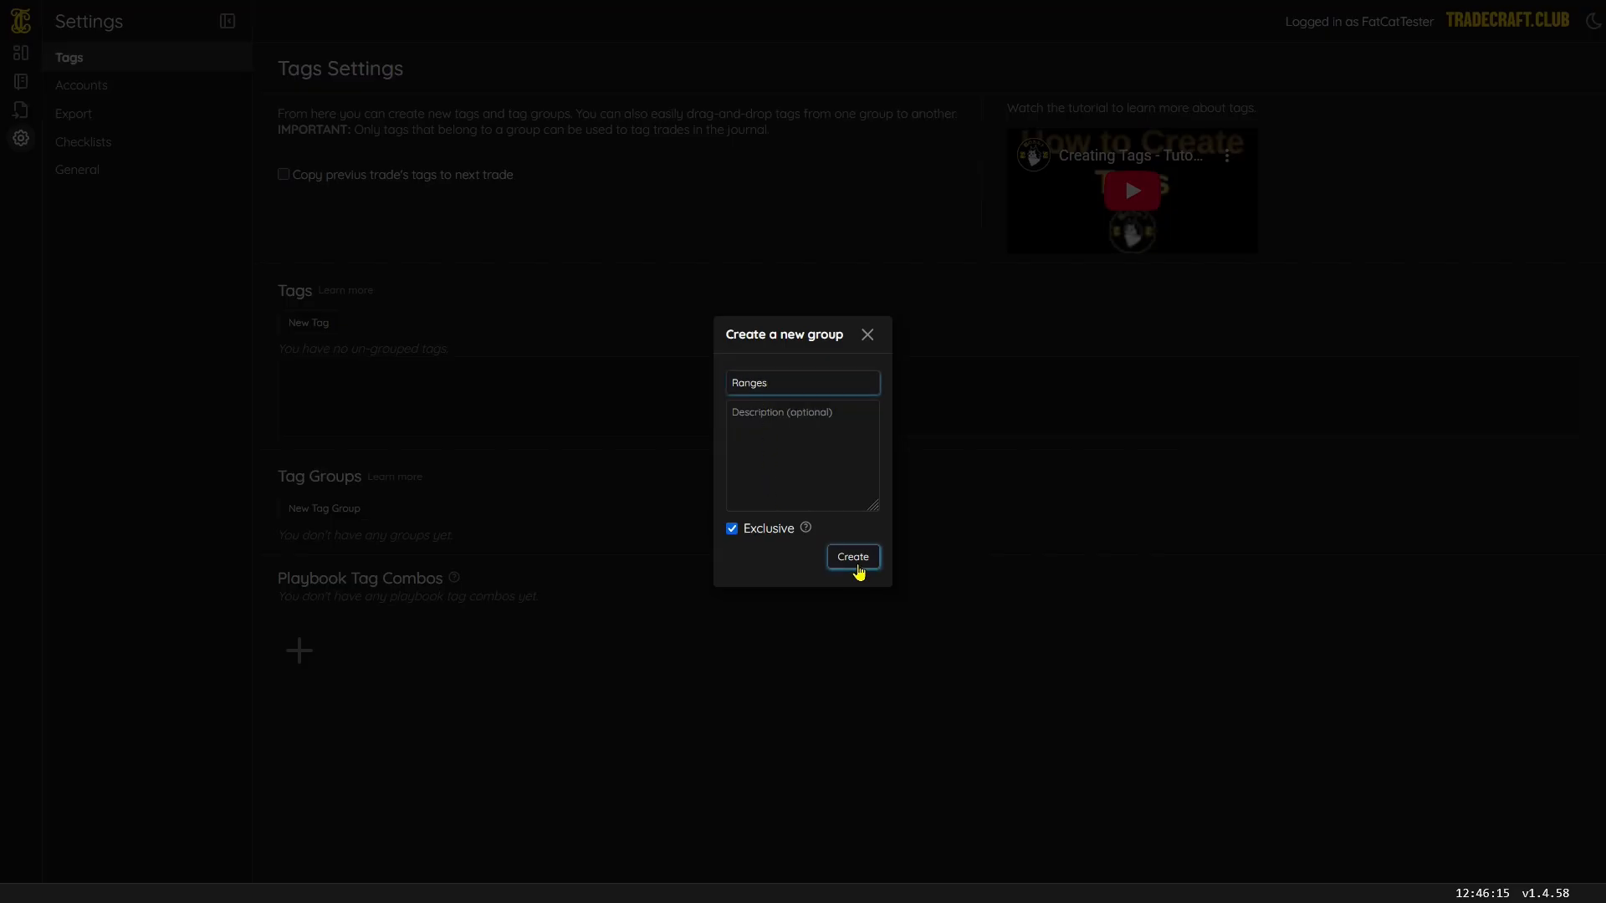
left_click(853, 557)
- Add a trade-level tag "Yes" in green (#58fc42) to the "Ranges" group
left_click(372, 542)
left_click(744, 355)
type("Yes")
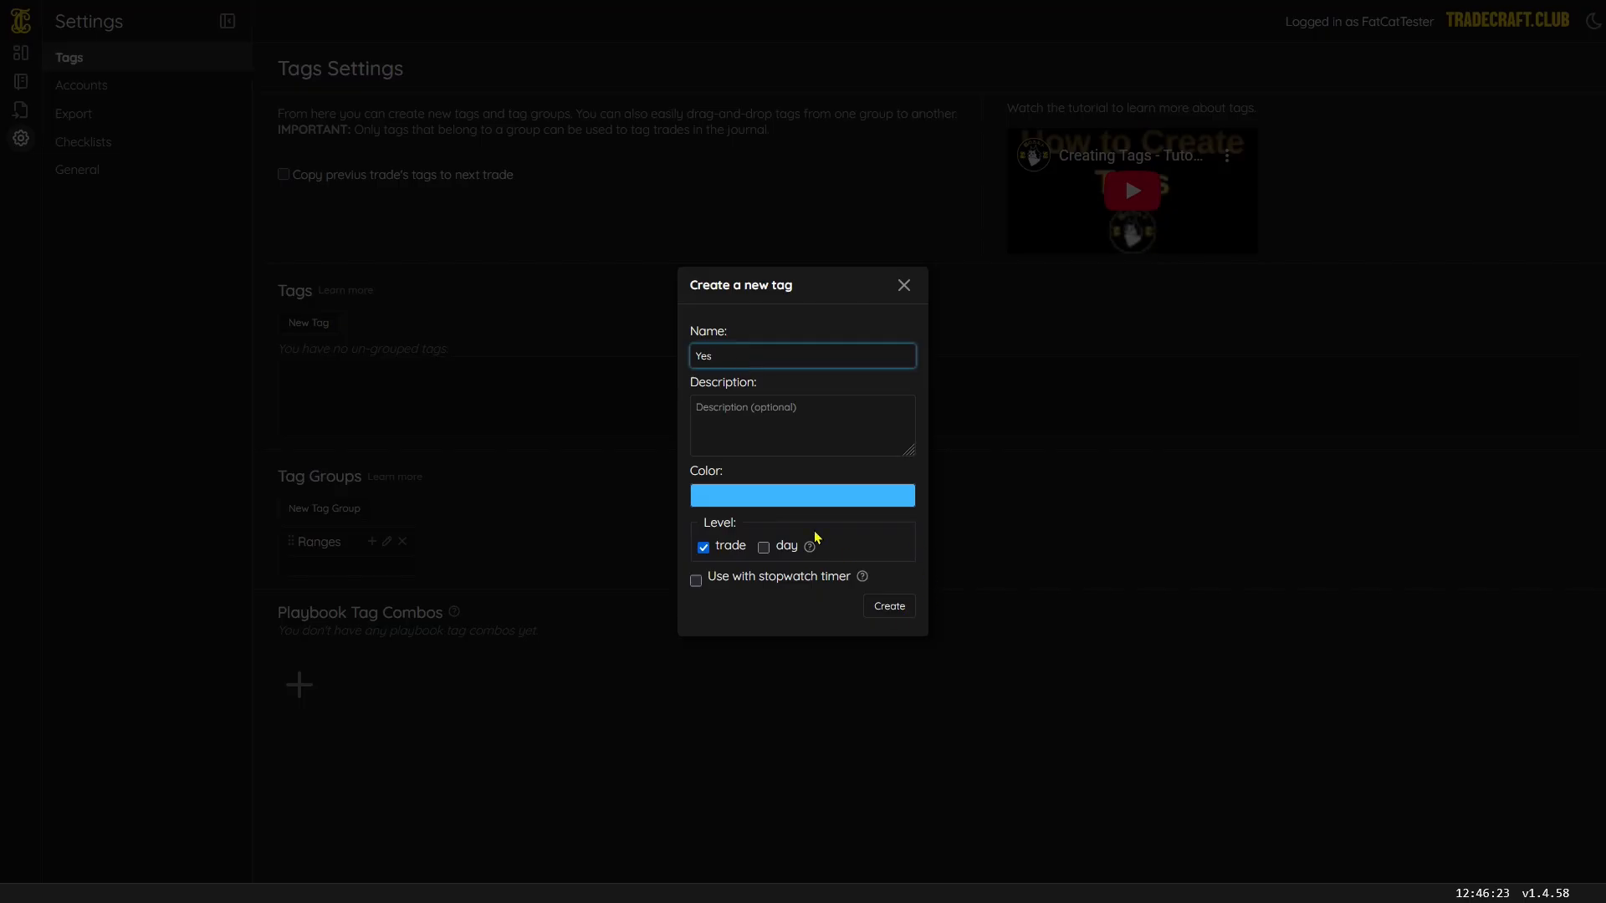
left_click(782, 500)
left_click(761, 702)
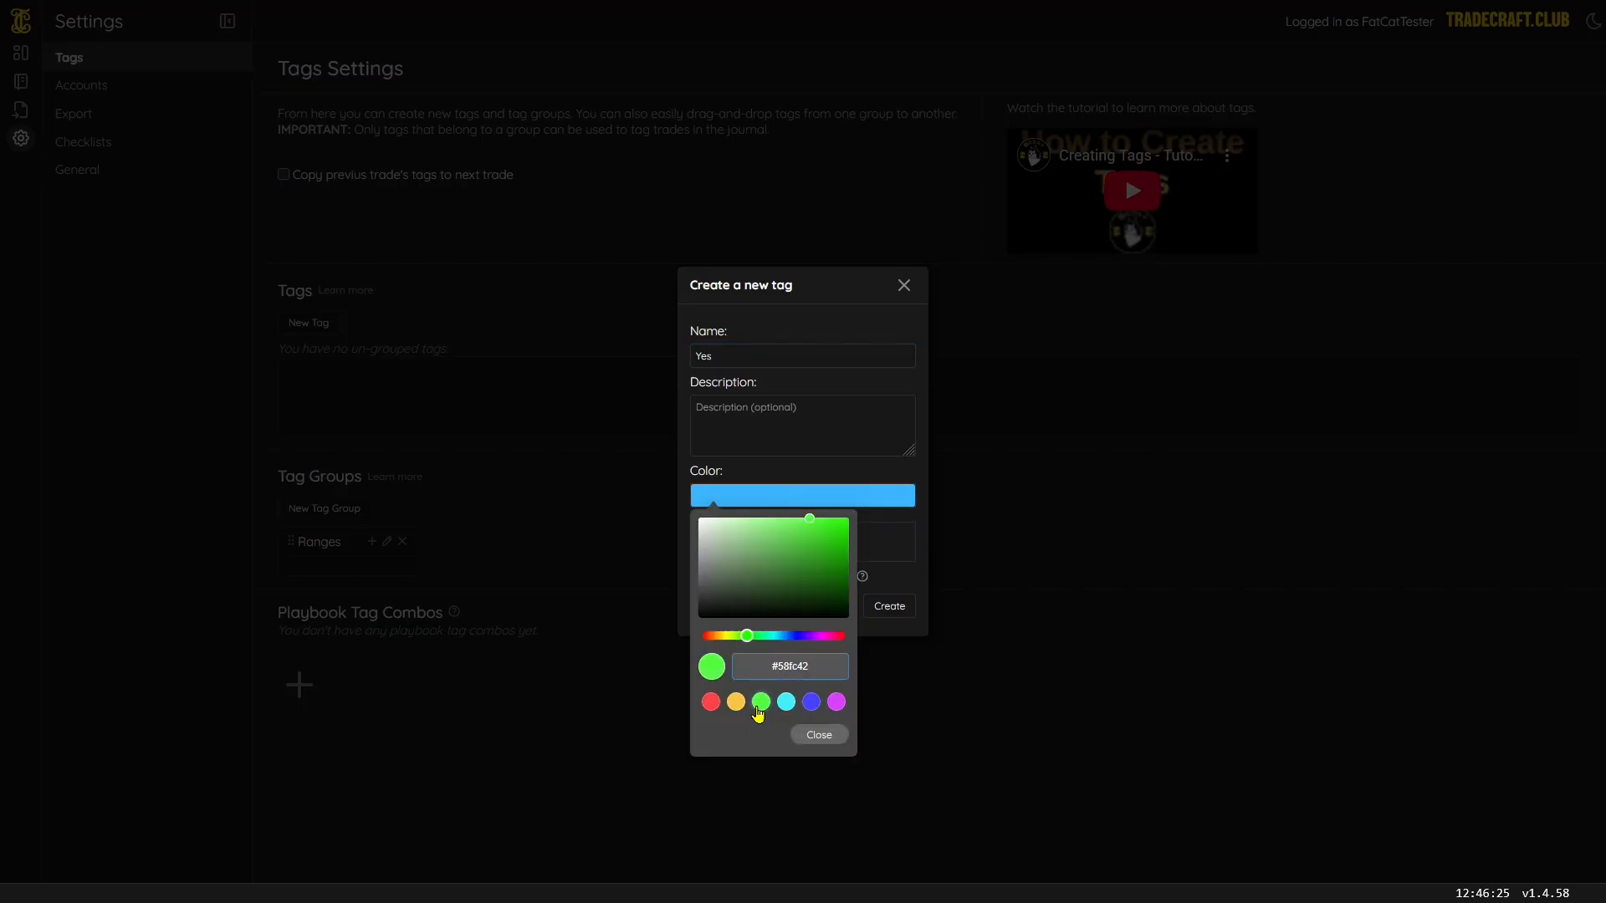
left_click(832, 738)
left_click(889, 606)
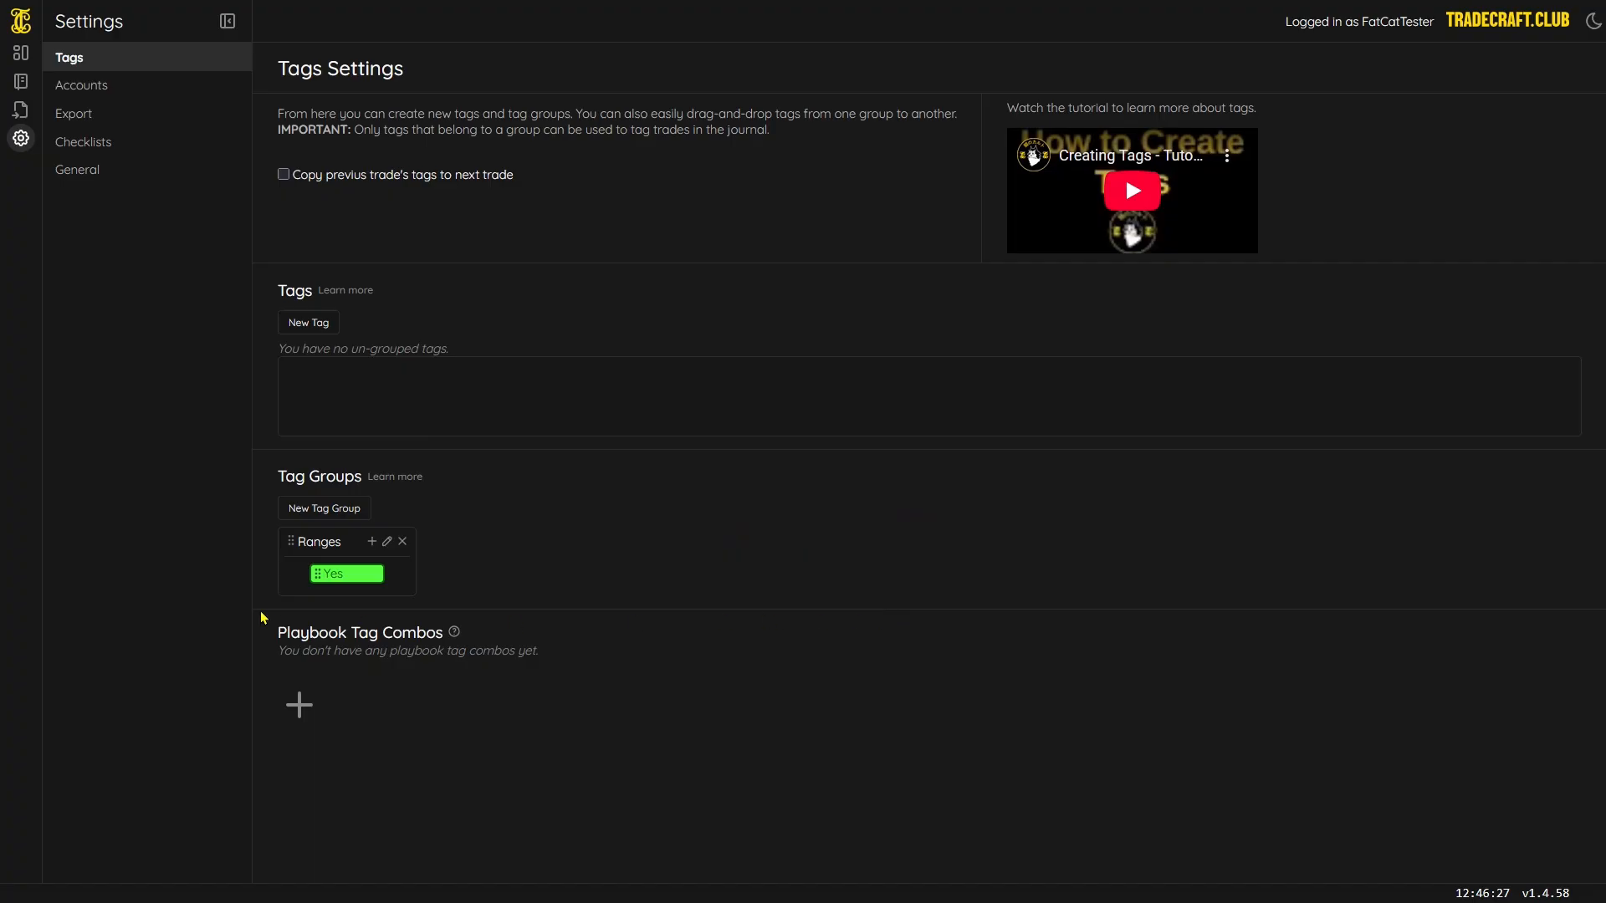
- Add a trade-level tag "No" in red to the "Ranges" group
left_click(372, 541)
double_click(705, 355)
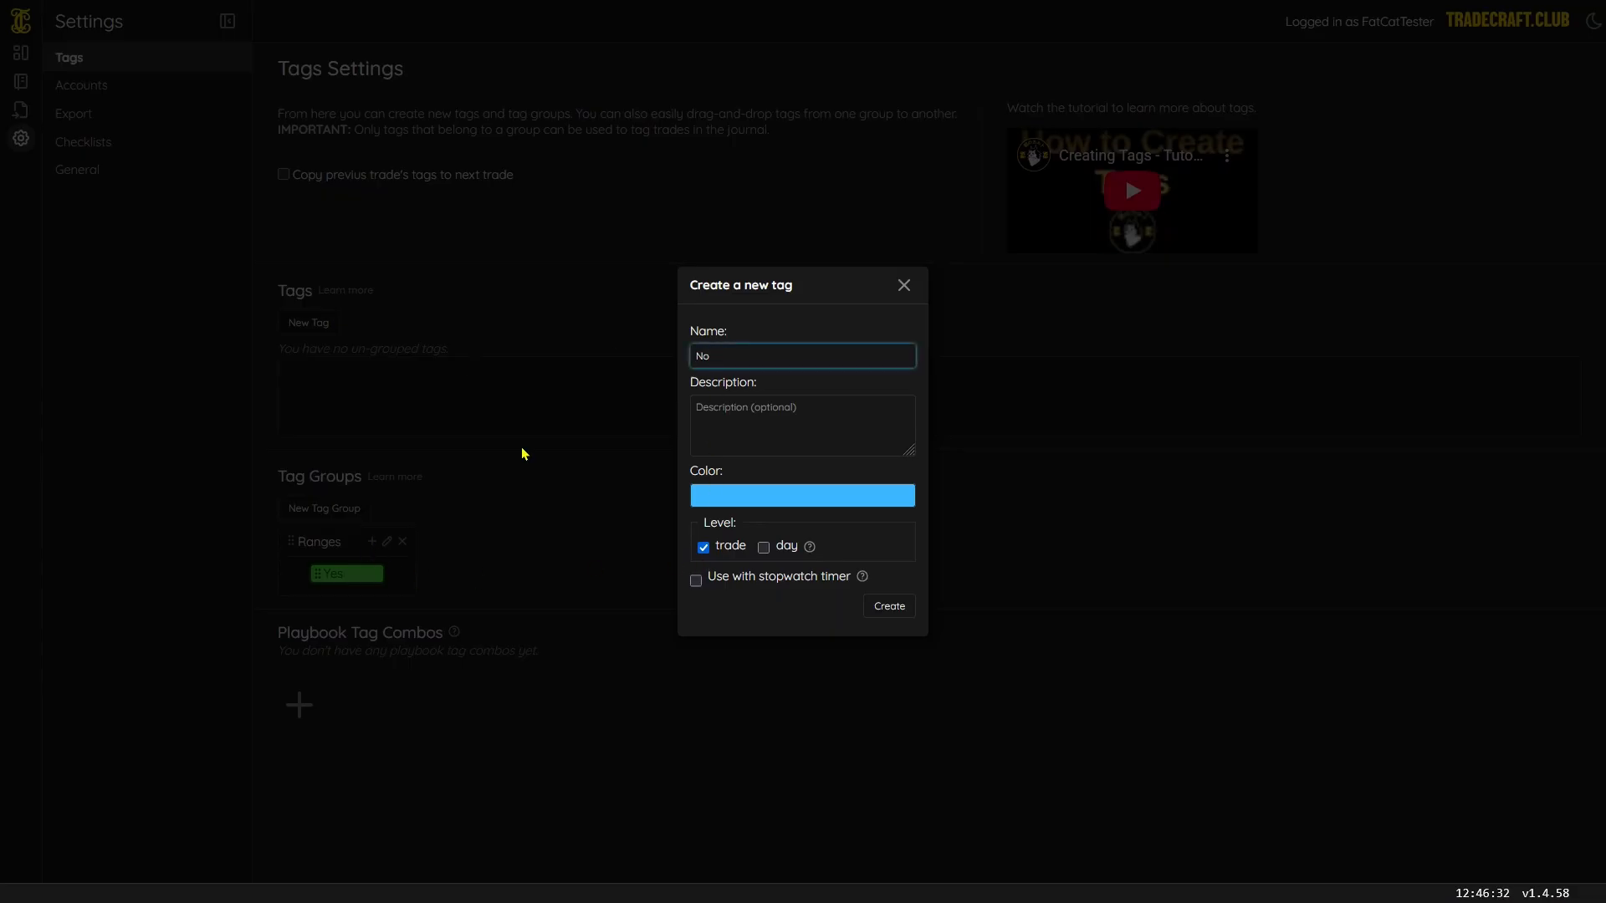
left_click(753, 499)
left_click(710, 702)
left_click(819, 735)
left_click(897, 619)
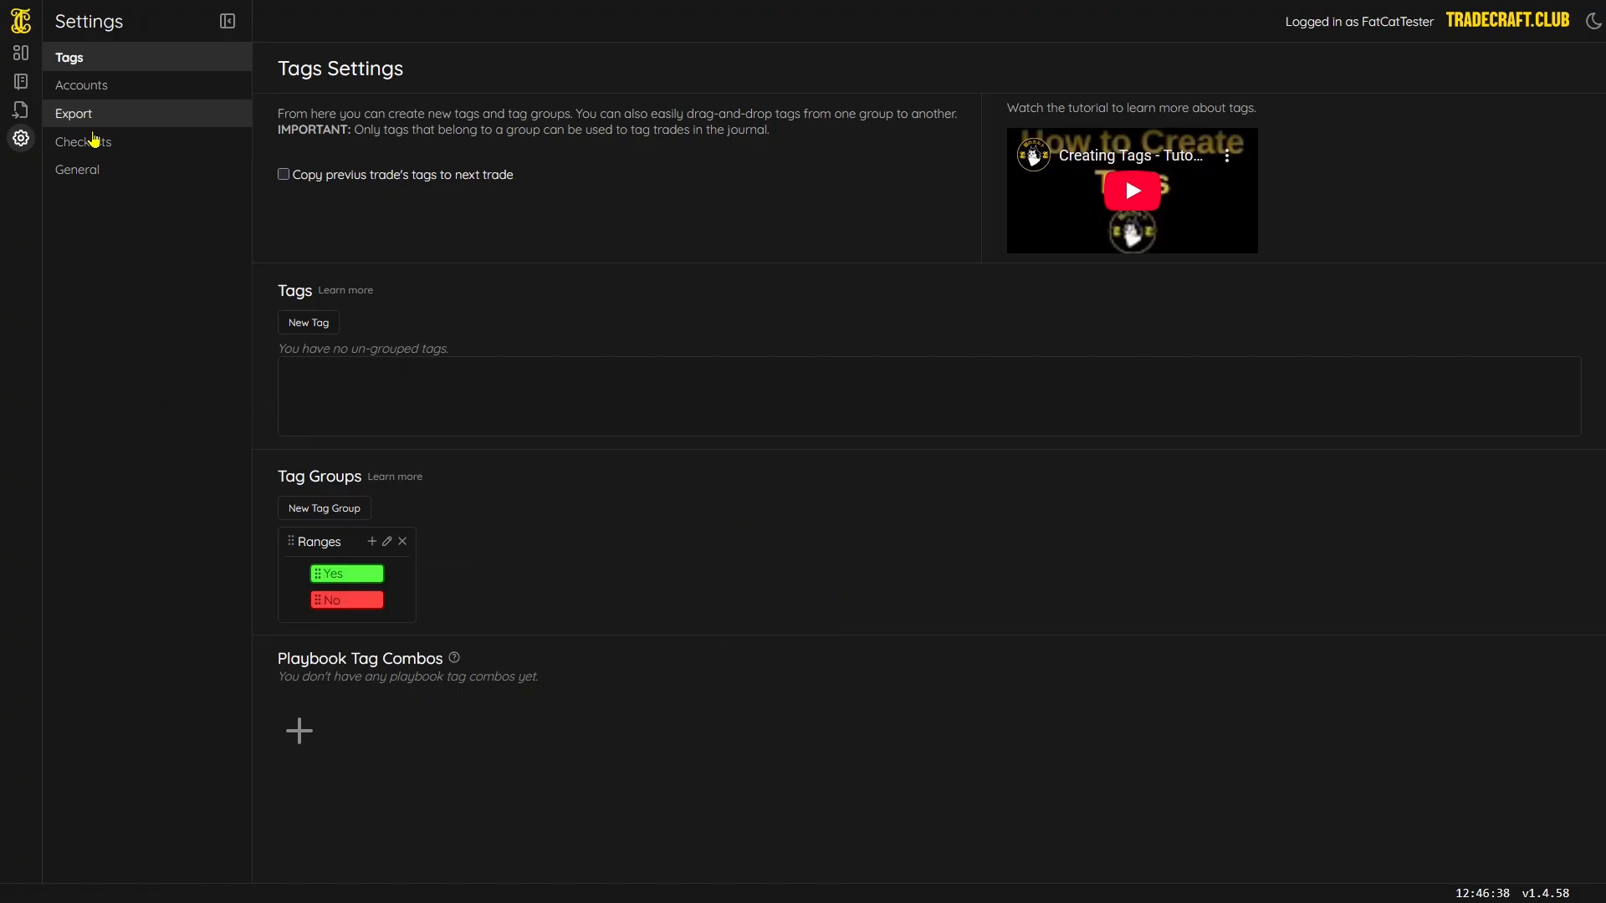
- Open the "Tutorial 1" checklist for editing and assign the "Yes" tag to the range question's "Yes" answer
left_click(94, 147)
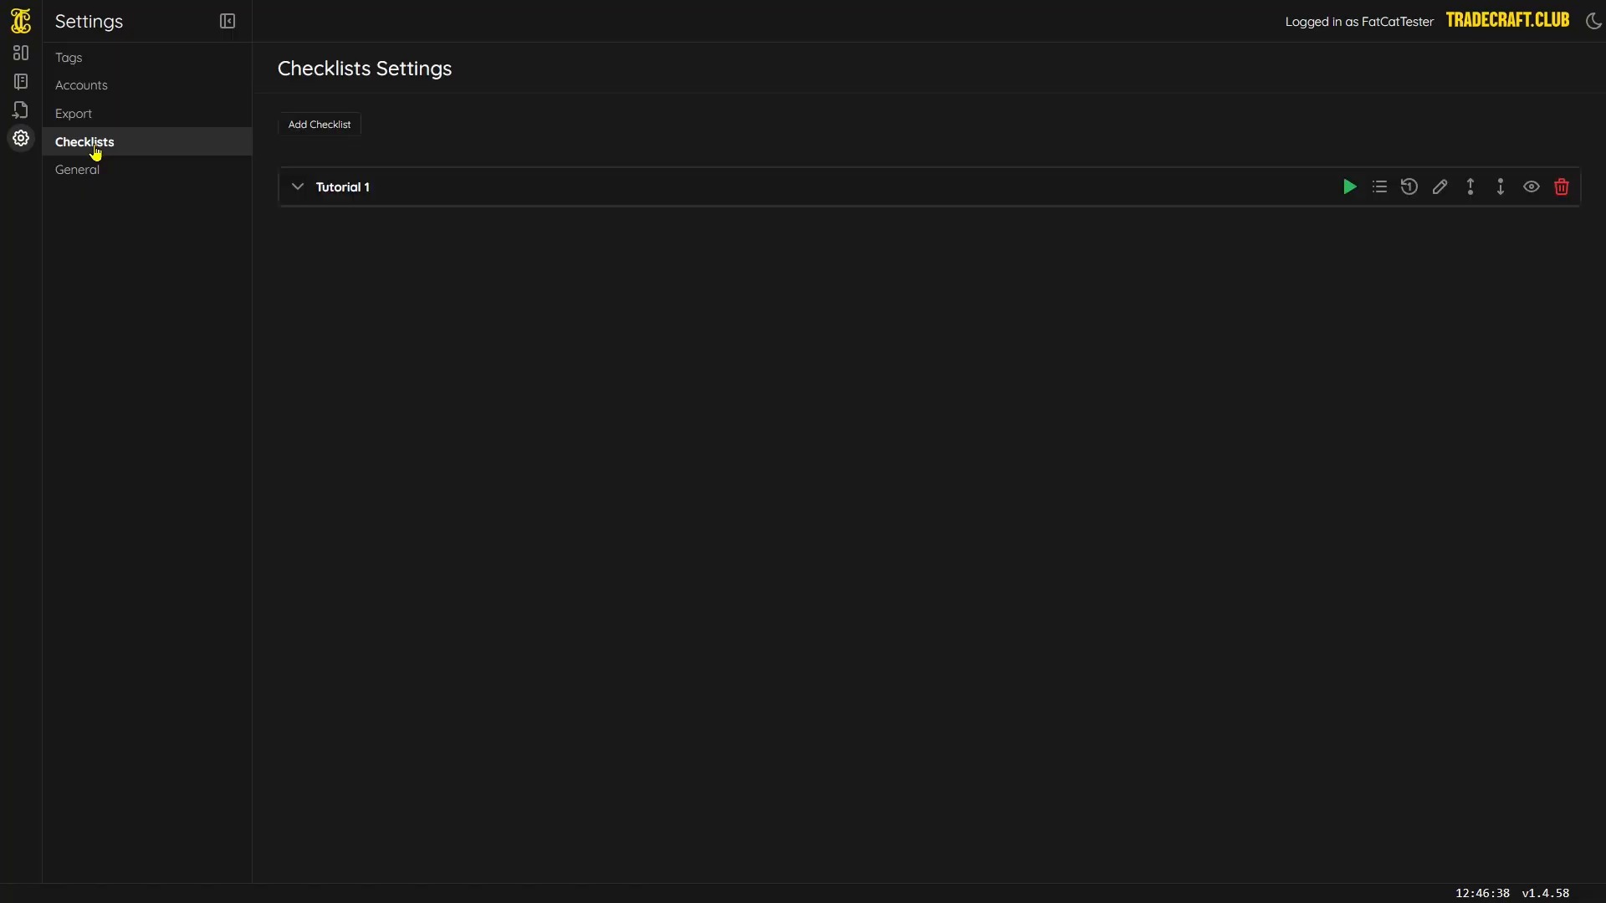
left_click(1441, 191)
left_click_drag(606, 412, 1162, 411)
left_click(831, 663)
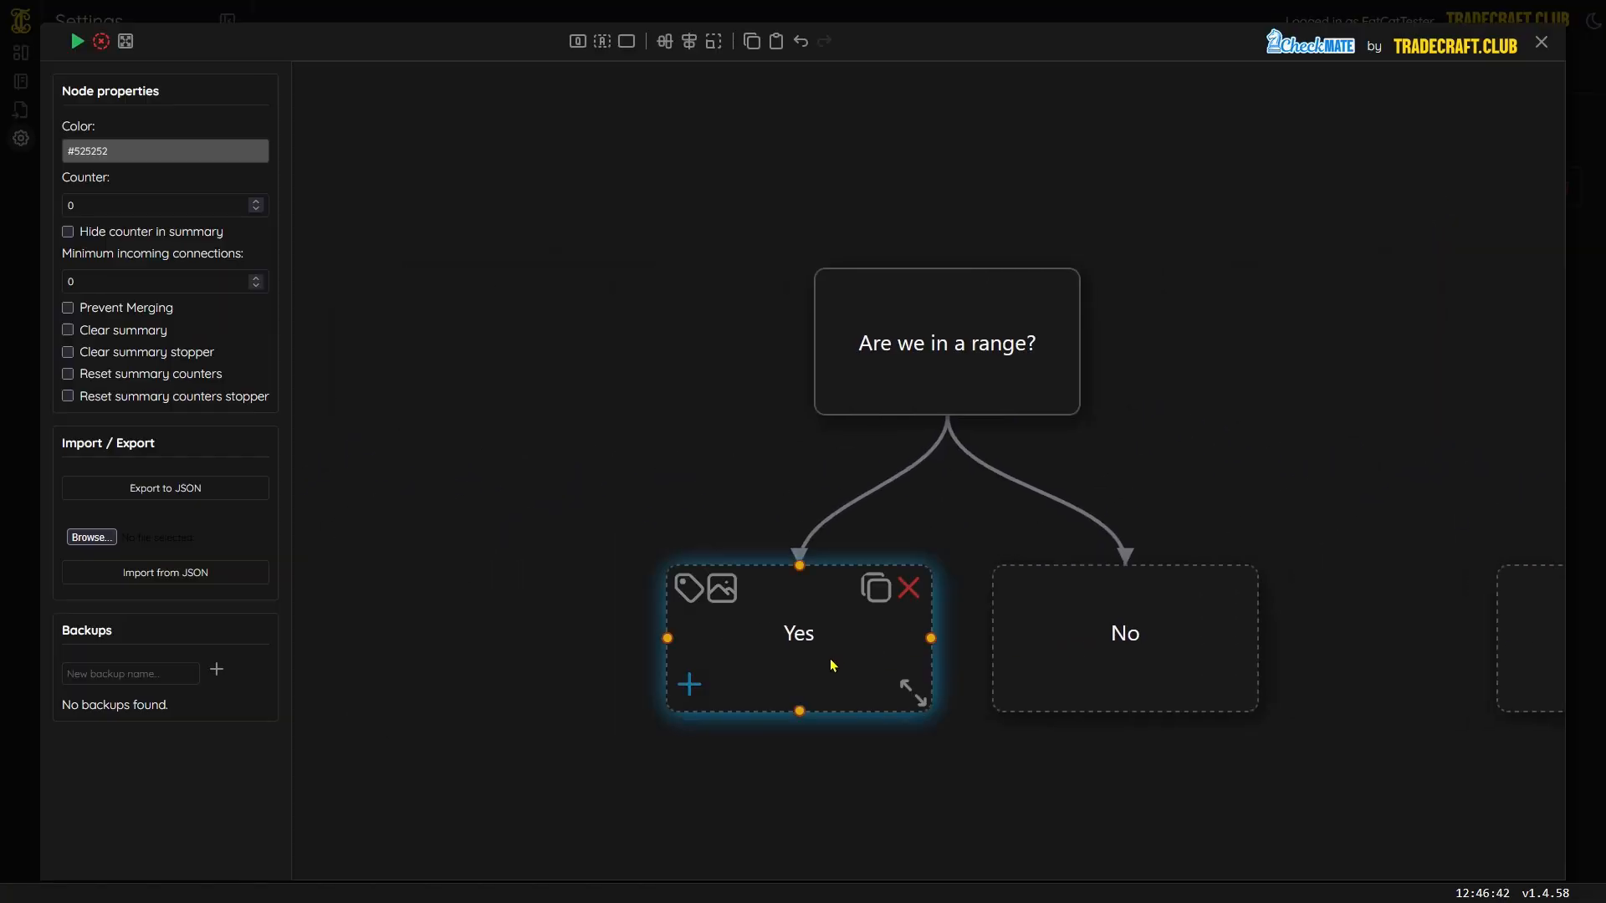
left_click(686, 592)
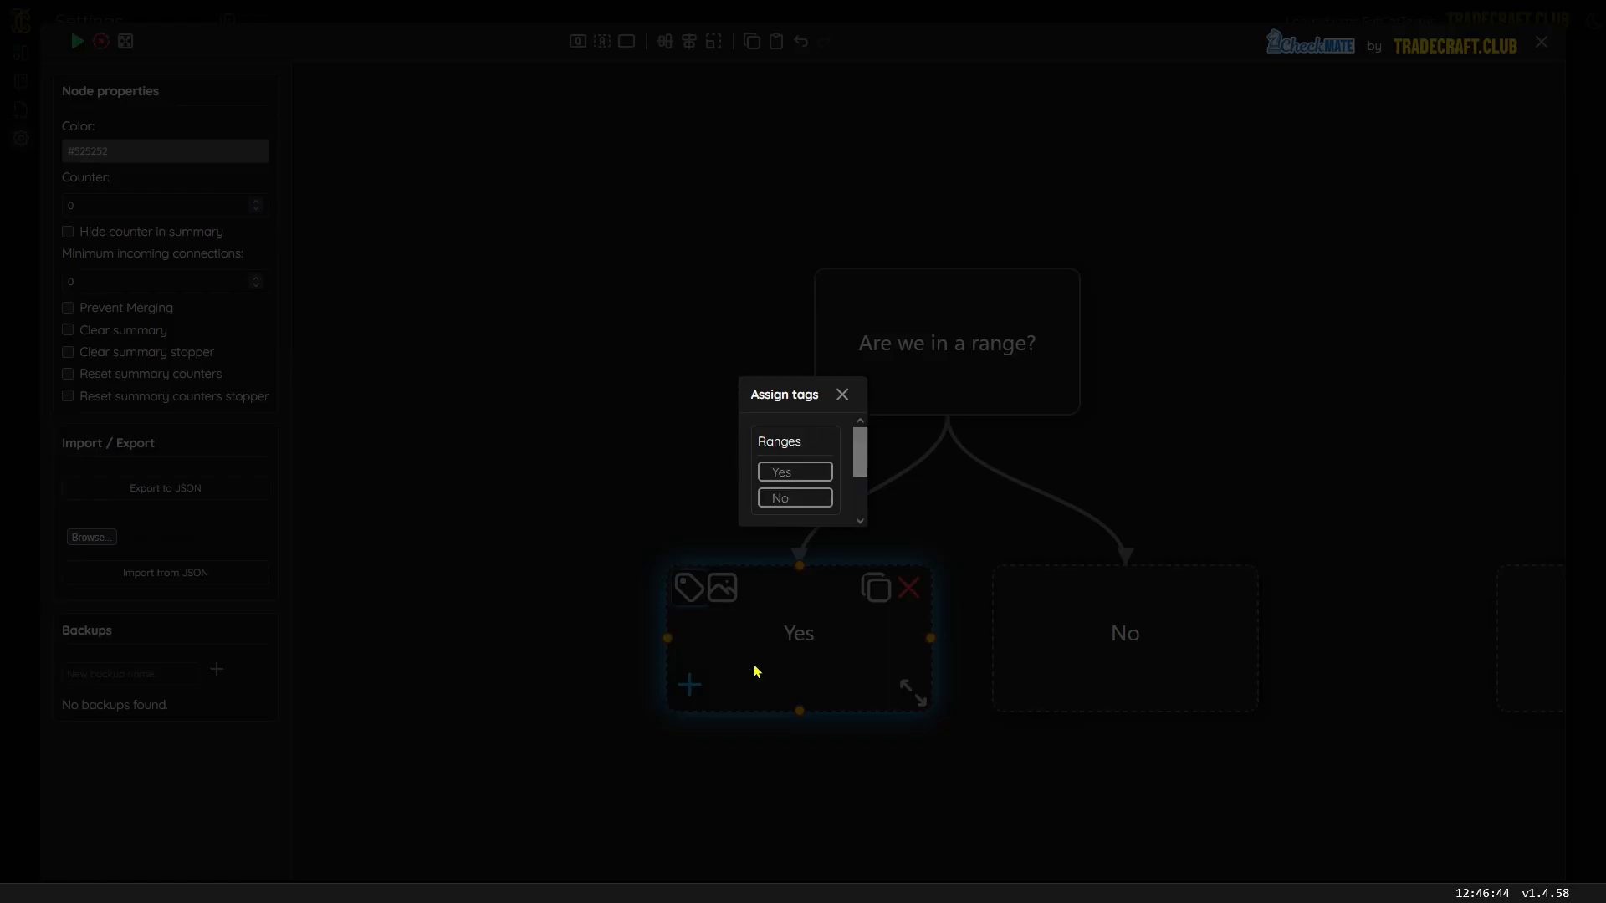
left_click(780, 473)
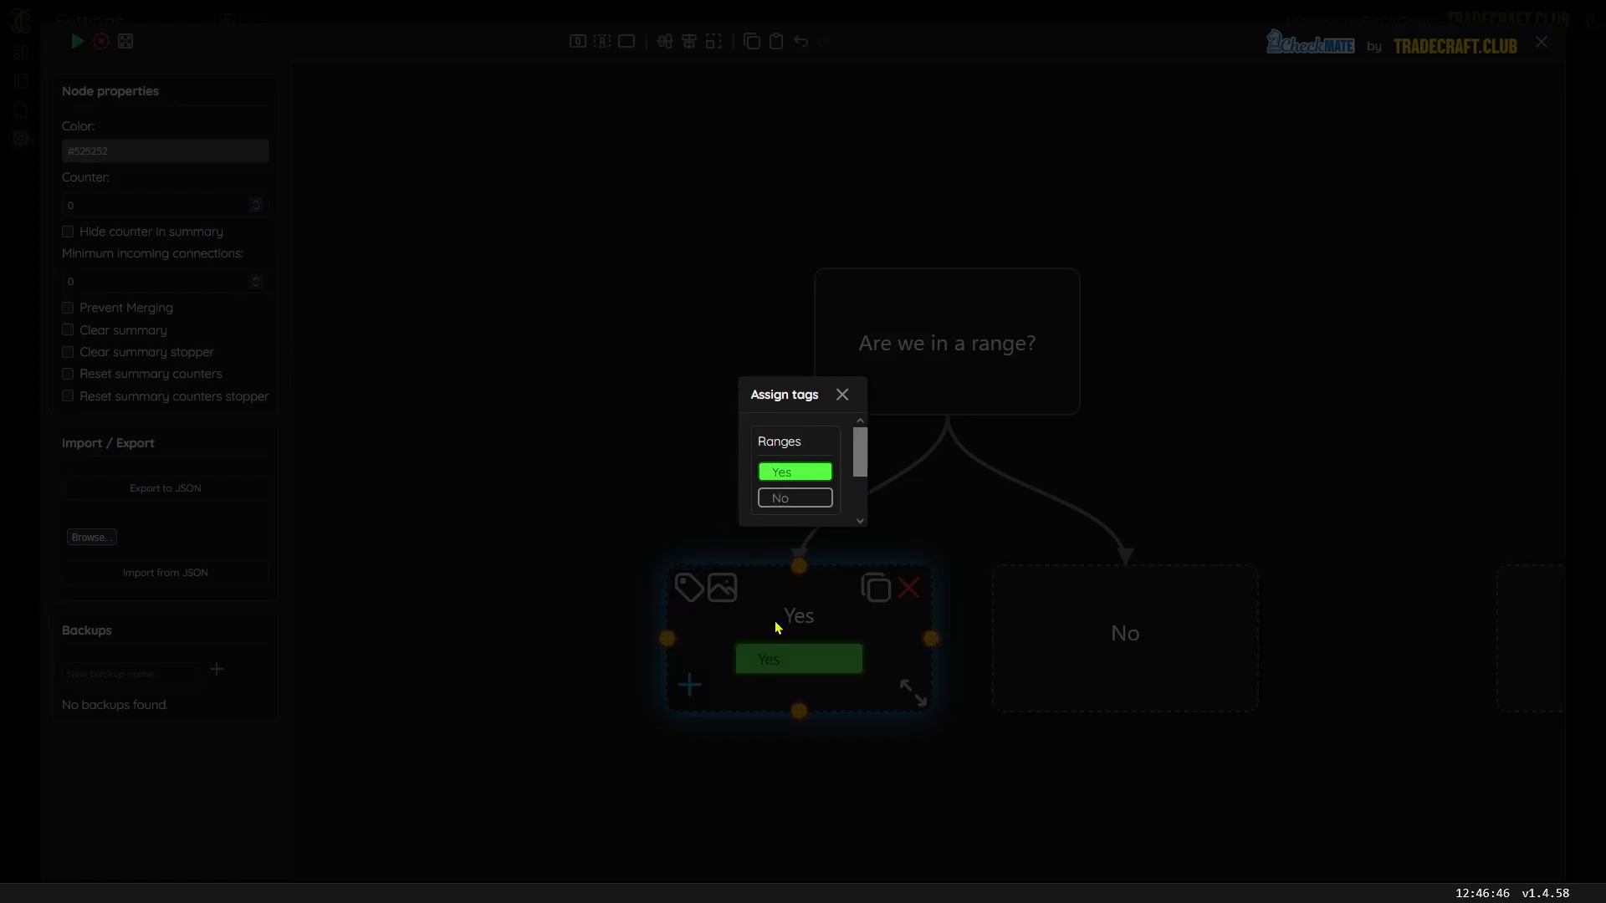
left_click(842, 395)
- Assign the "No" tag from the "Ranges" group to the range question's "No" answer
left_click(1020, 613)
left_click(1015, 590)
left_click(791, 500)
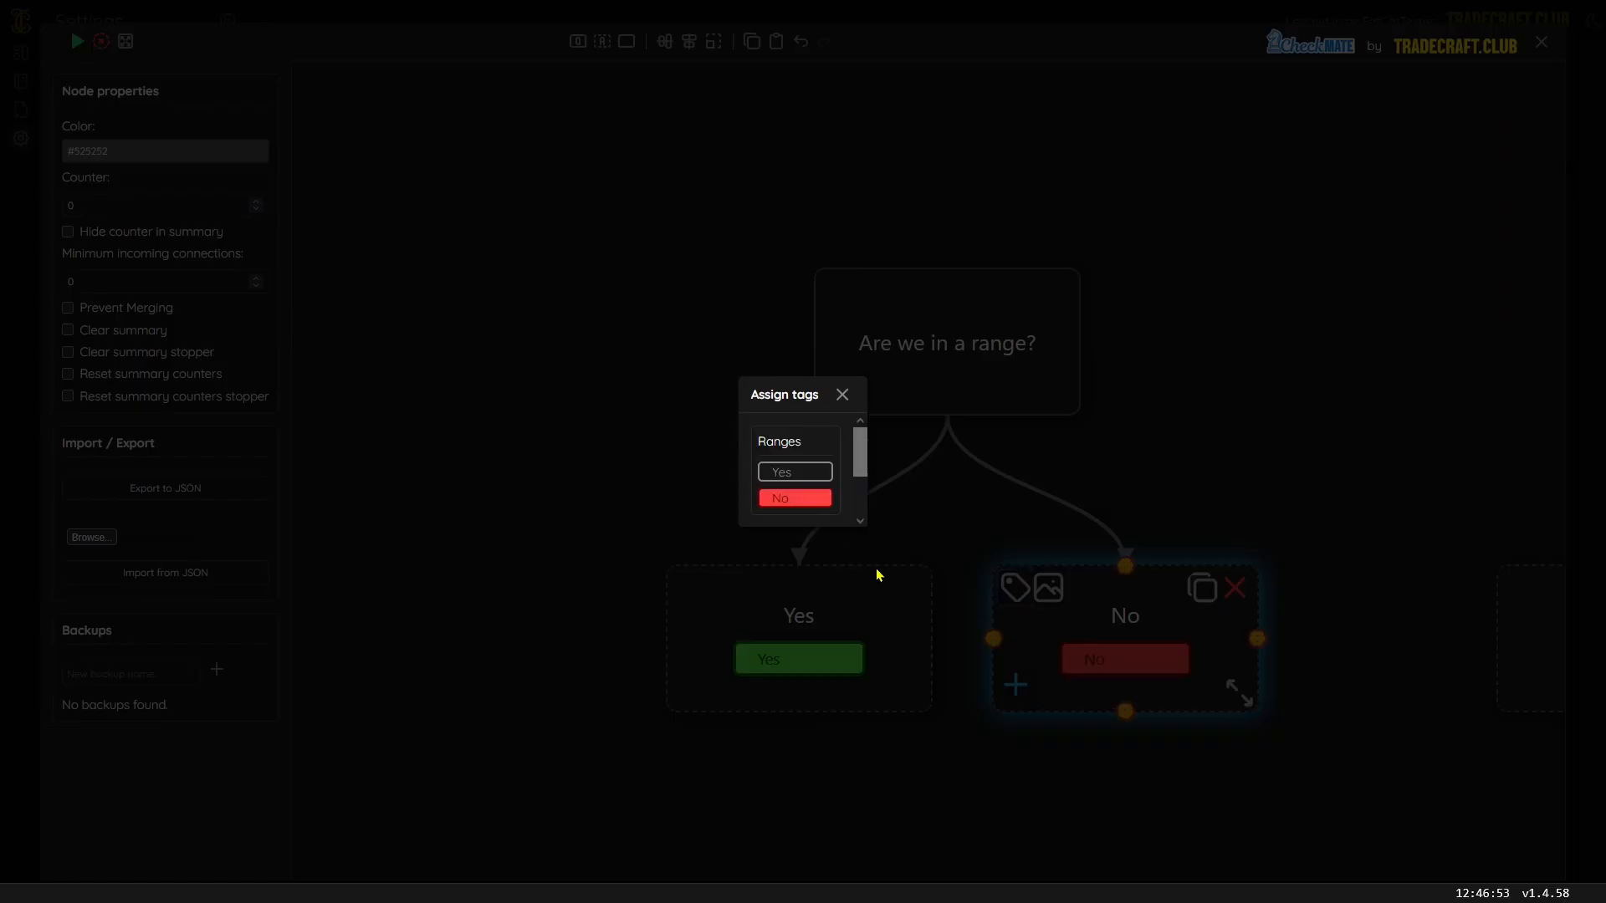
left_click(843, 394)
scroll(1002, 742, "down", 3)
left_click_drag(893, 823, 765, 818)
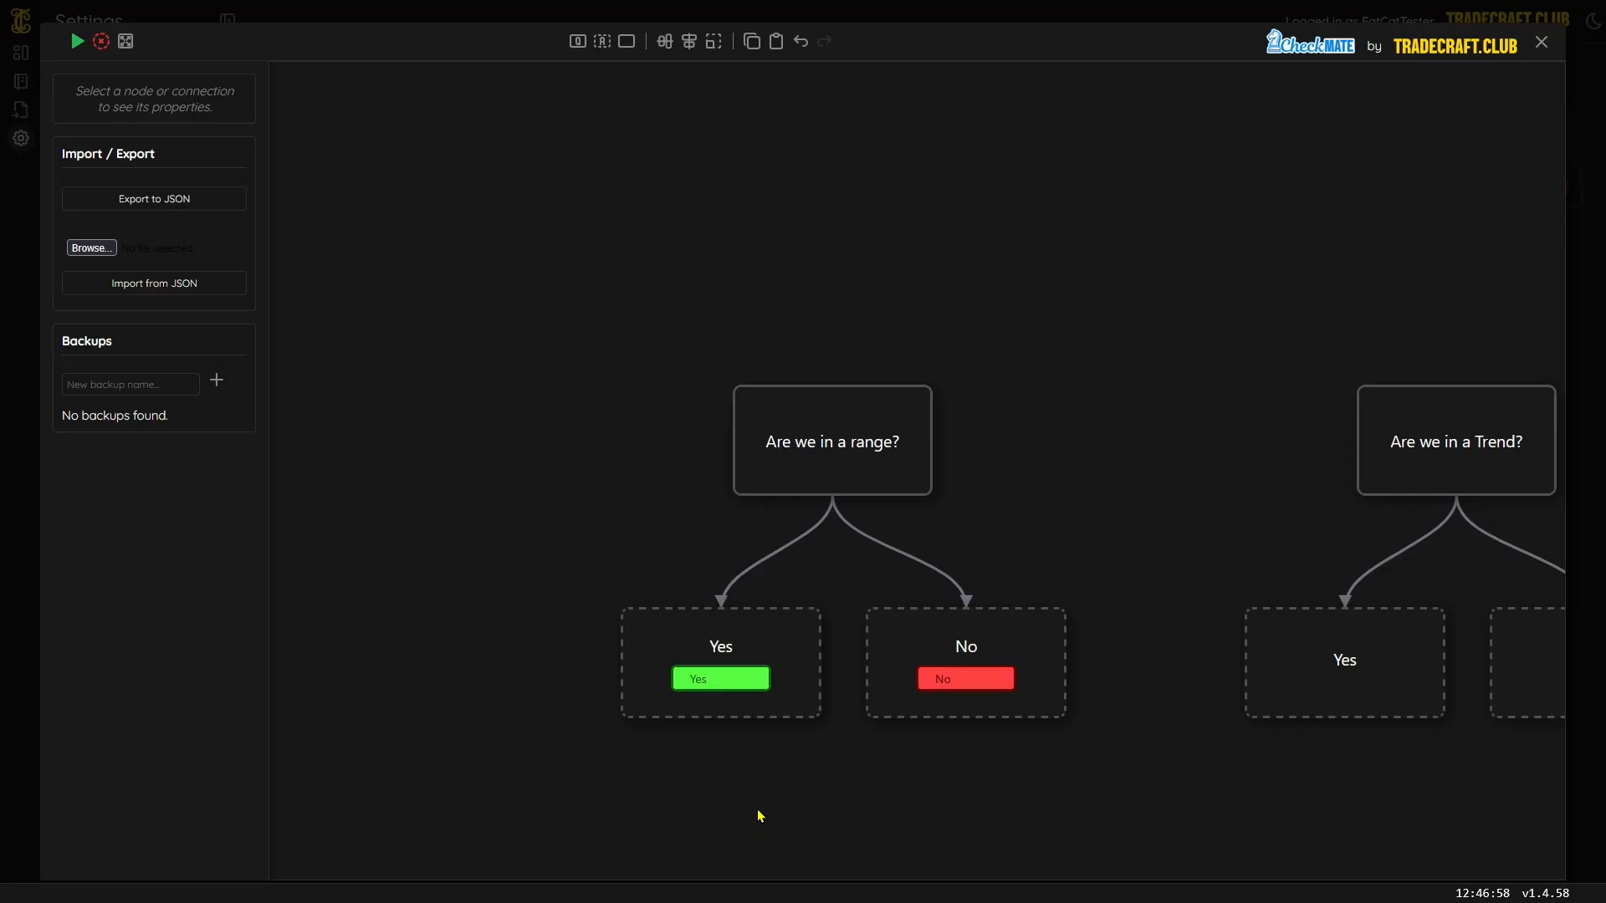
- Close the checklist editor and display the tags and rating of Trade 1 in the journal's daily trades
left_click(1541, 41)
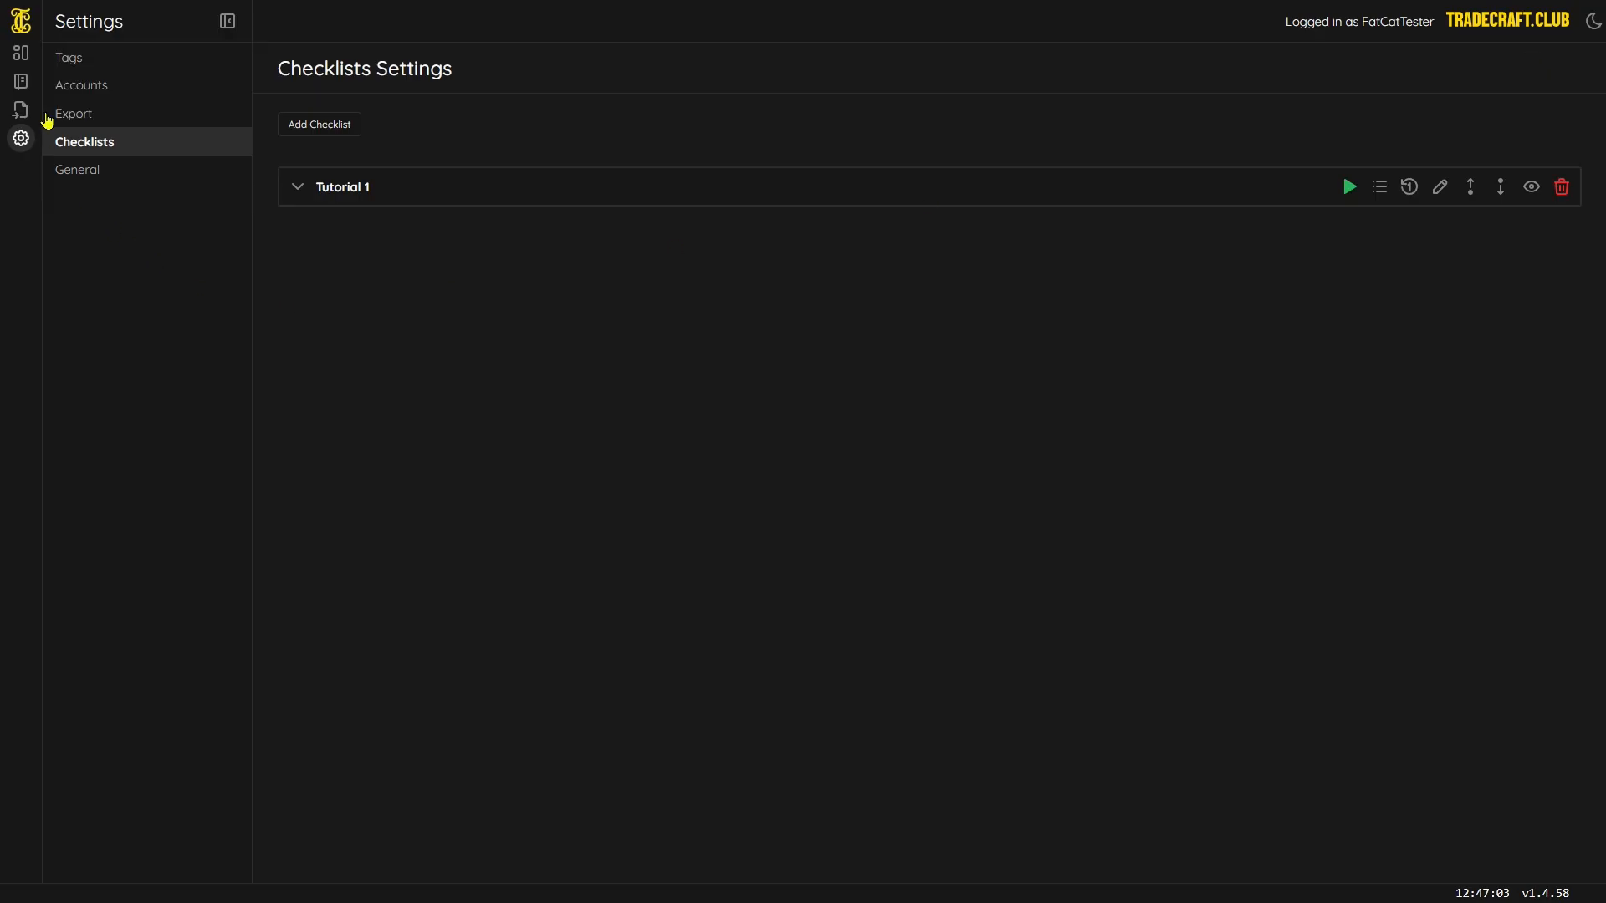
left_click(23, 83)
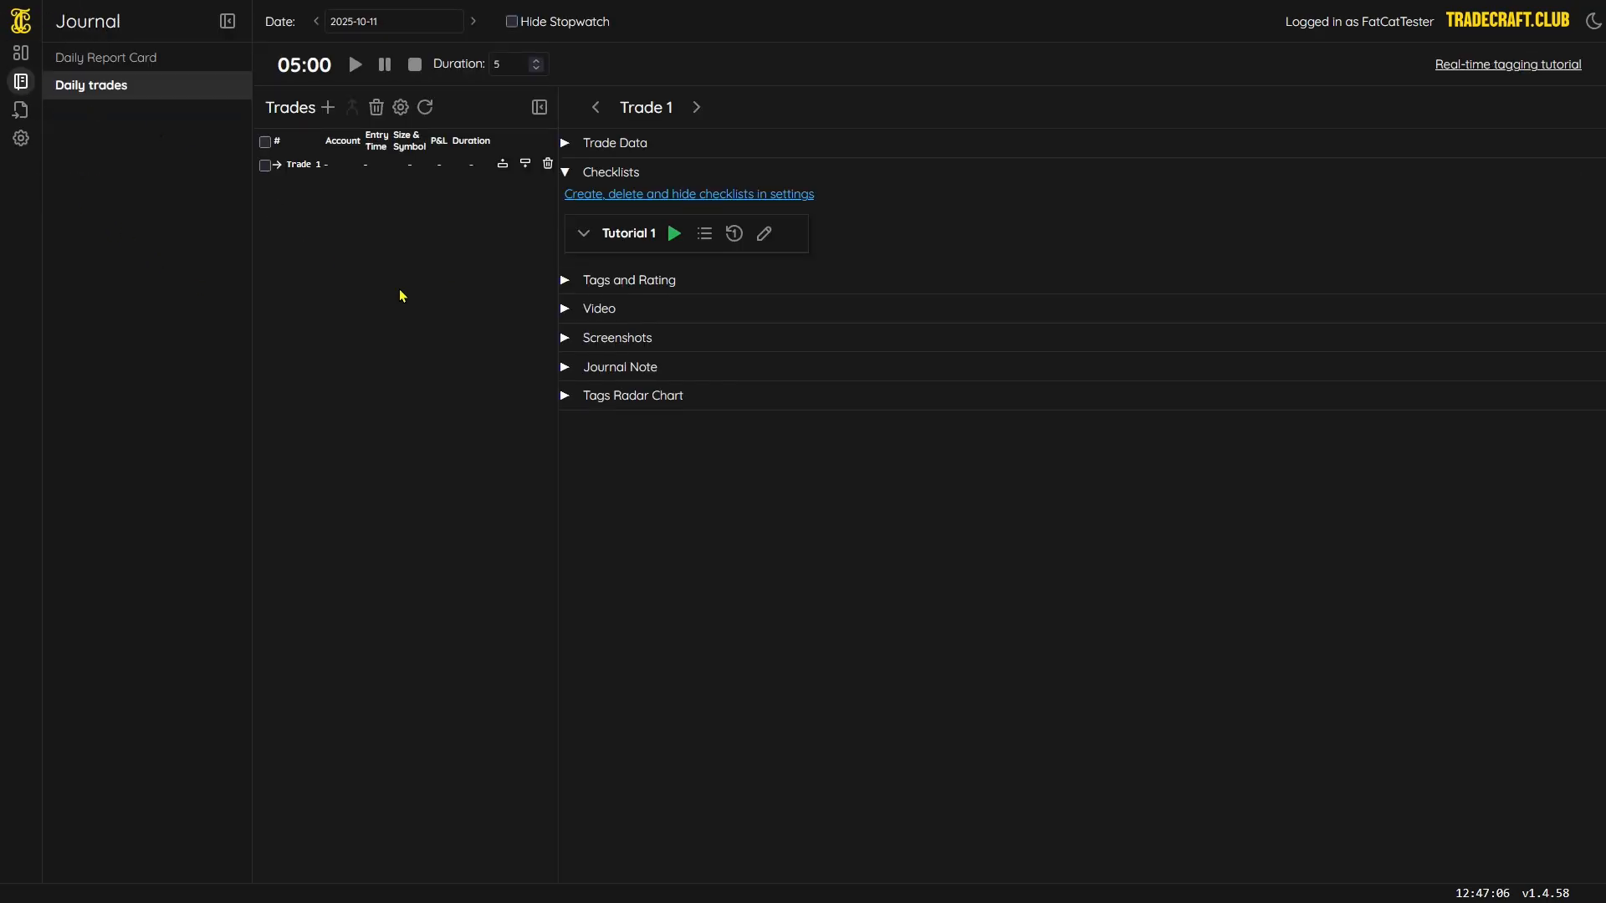
left_click(565, 281)
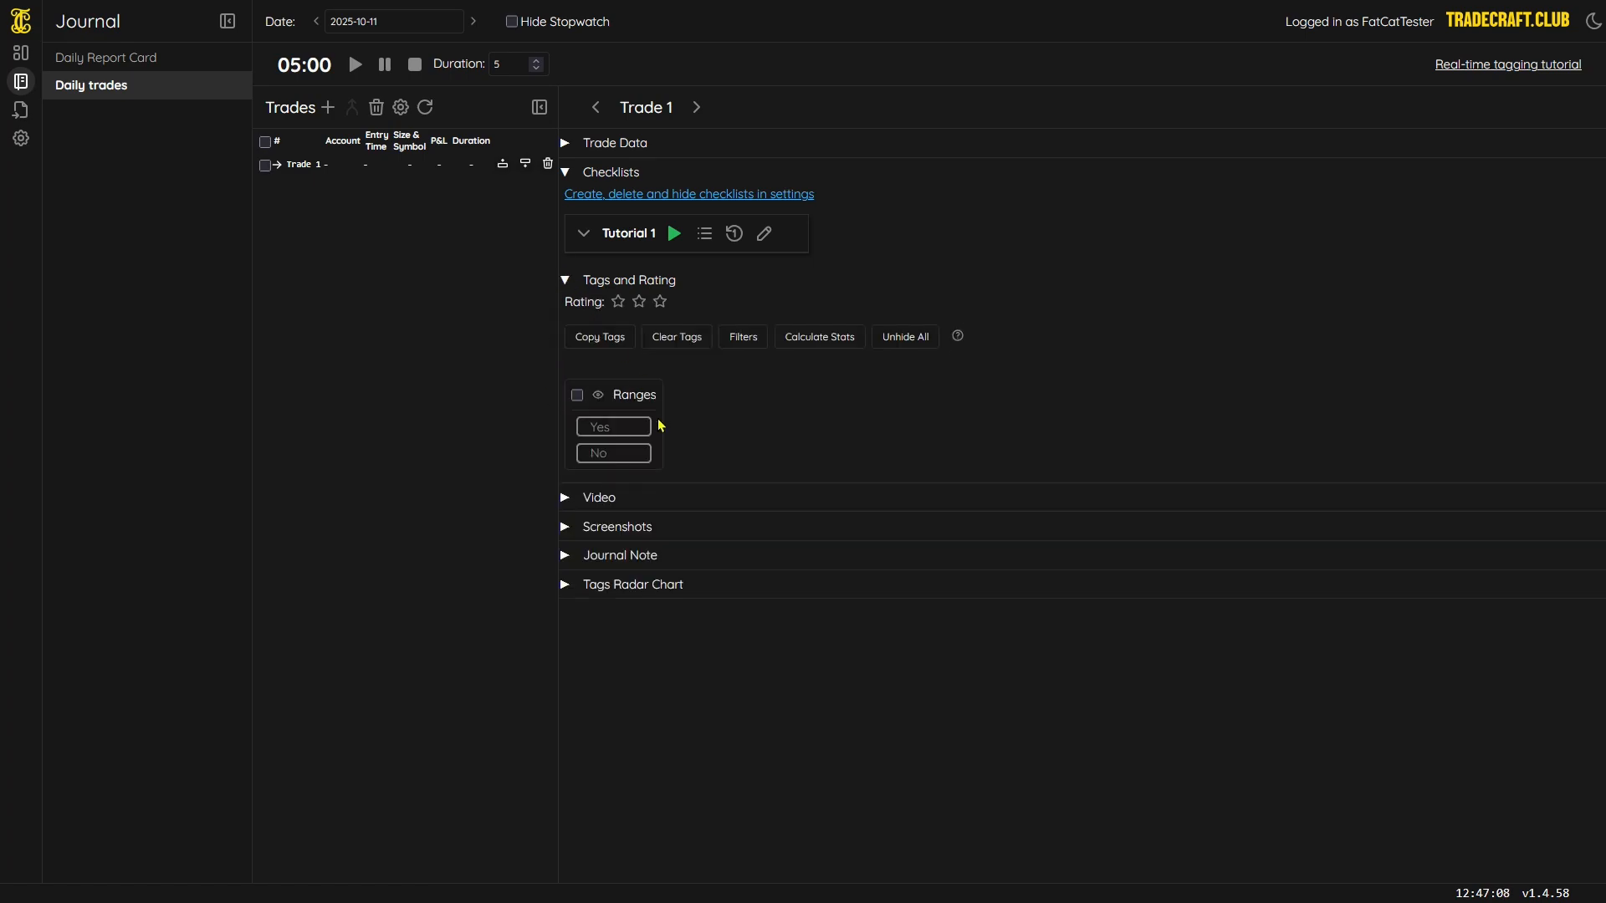
- Try selecting the "Yes" and "No" tags of the "Ranges" group on Trade 1, and deselect them
left_click(610, 432)
left_click(609, 456)
left_click(614, 435)
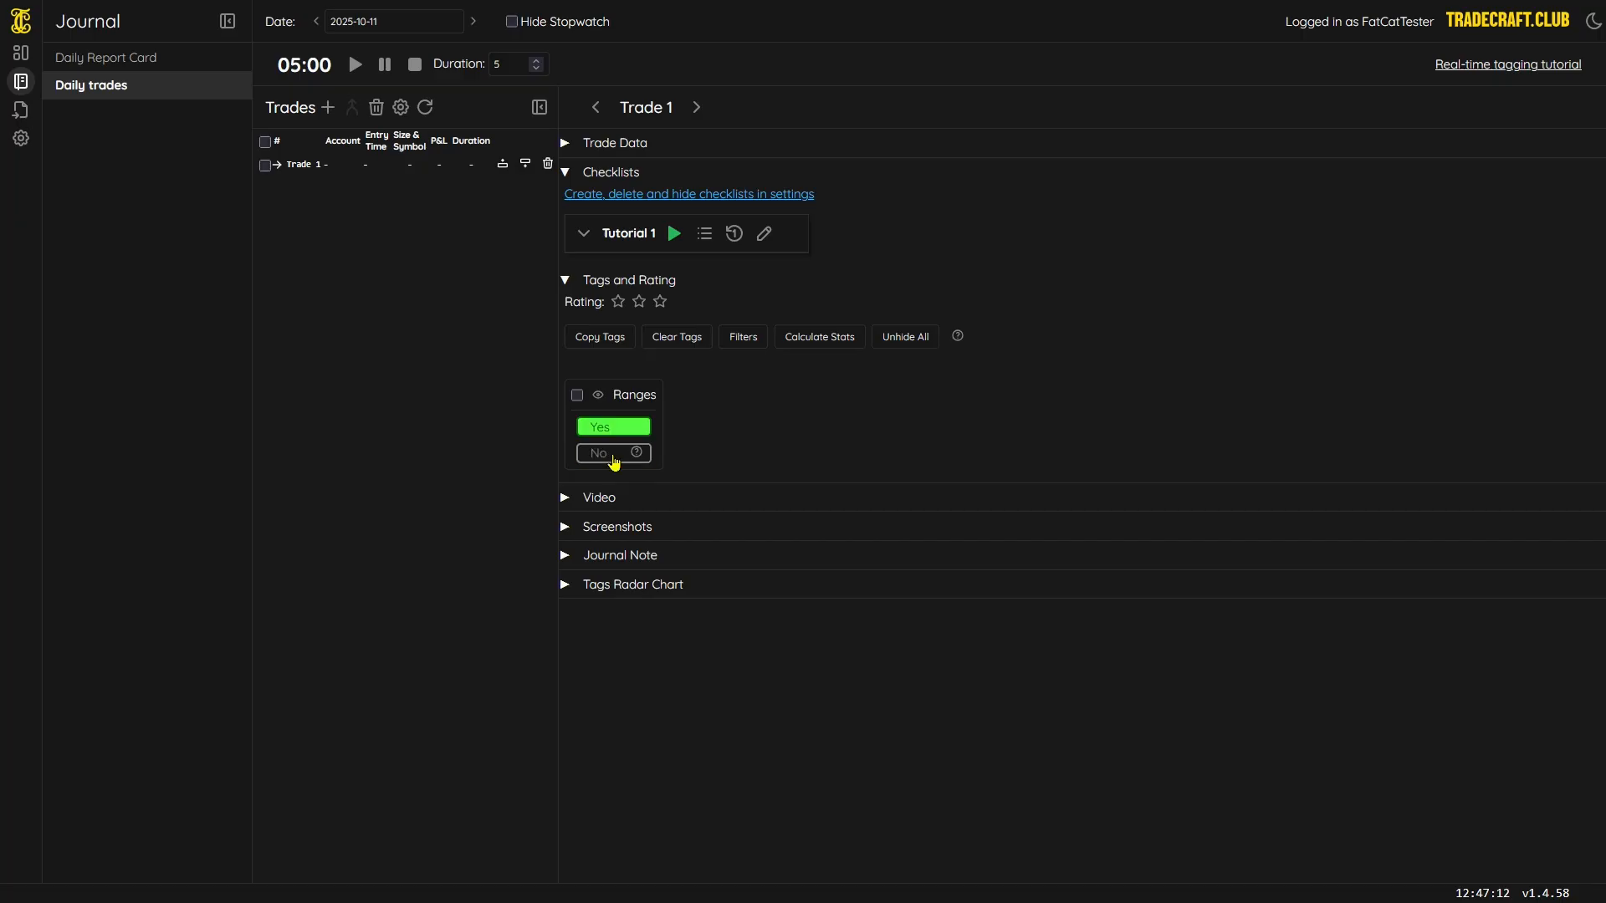
left_click(598, 427)
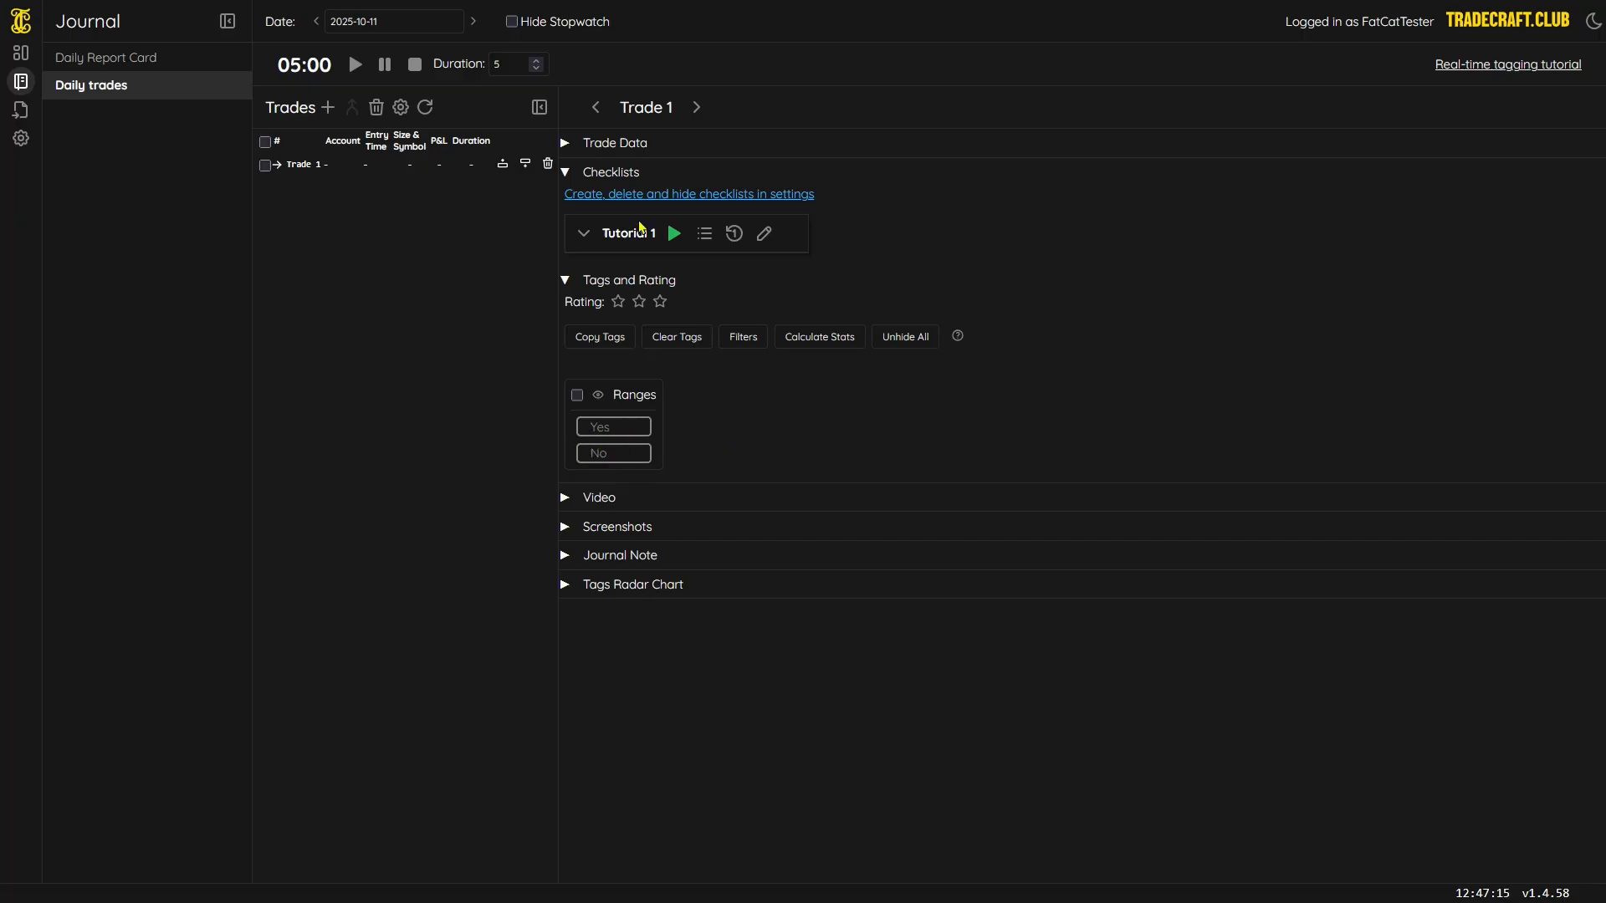
- Run the "Tutorial 1" checklist on Trade 1, answer the range question "Yes", and restart that question and answer it "No"
left_click(674, 233)
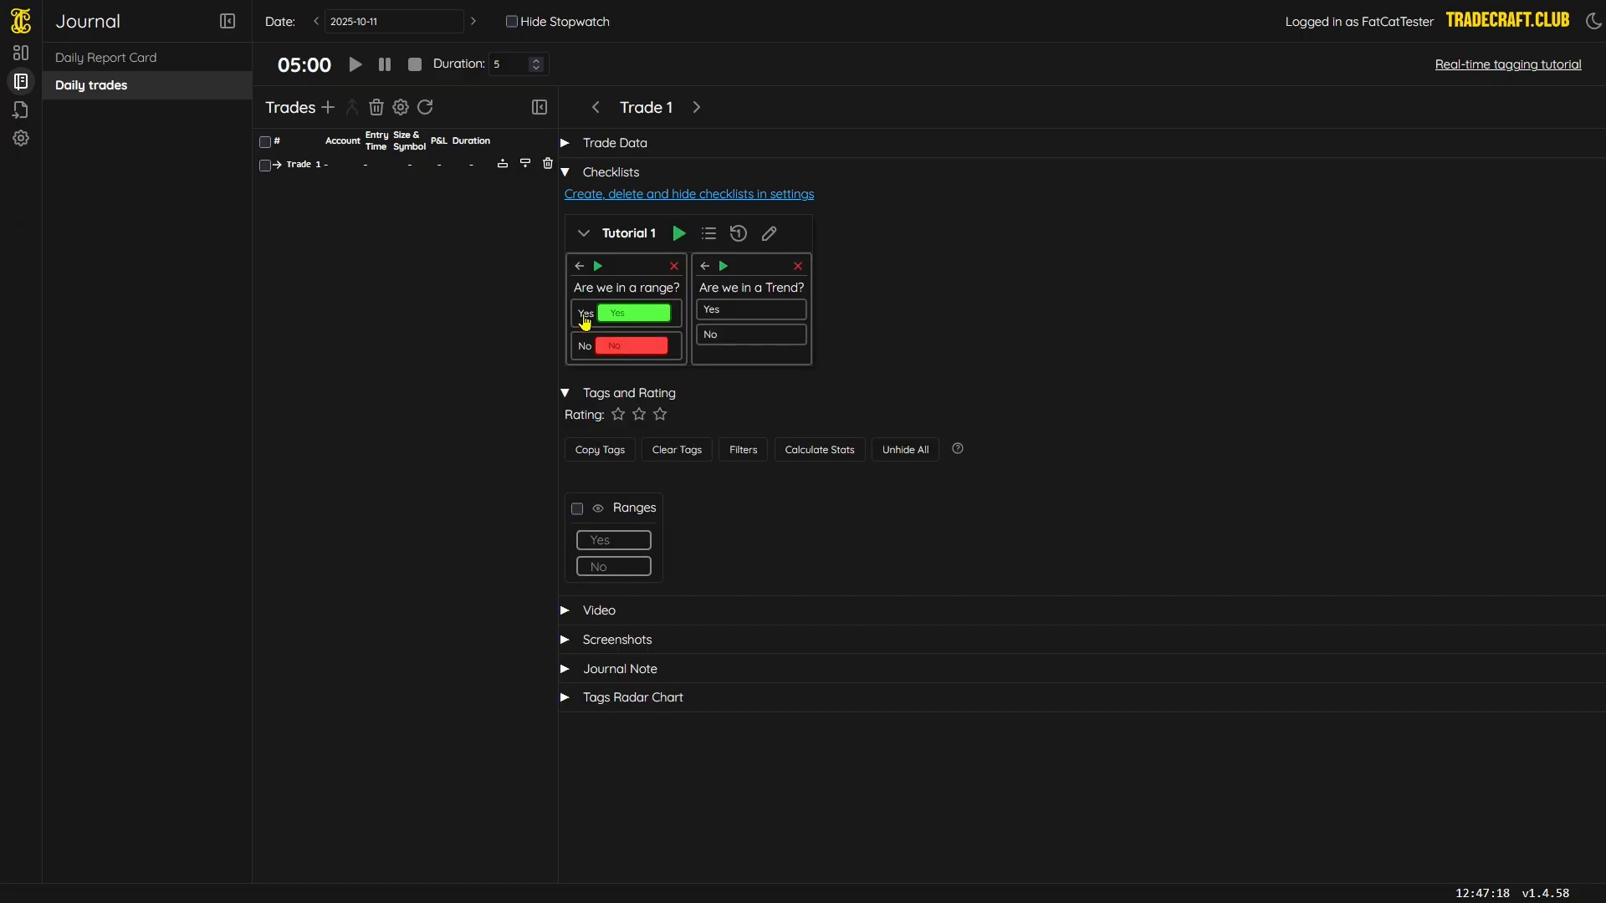
left_click(584, 323)
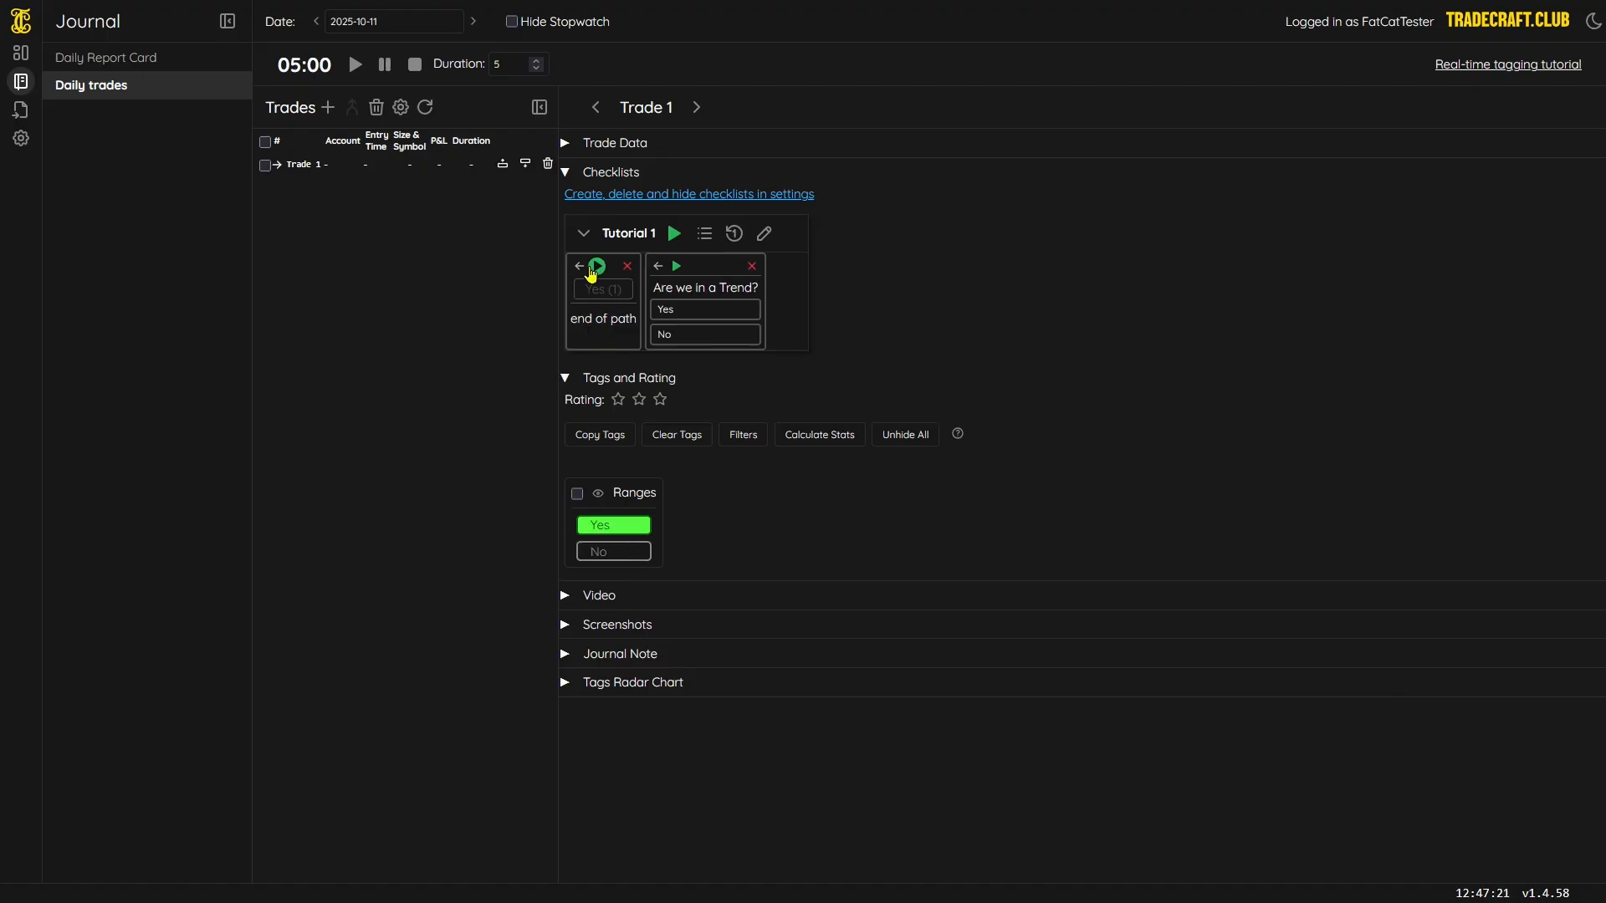
left_click(595, 268)
left_click(614, 347)
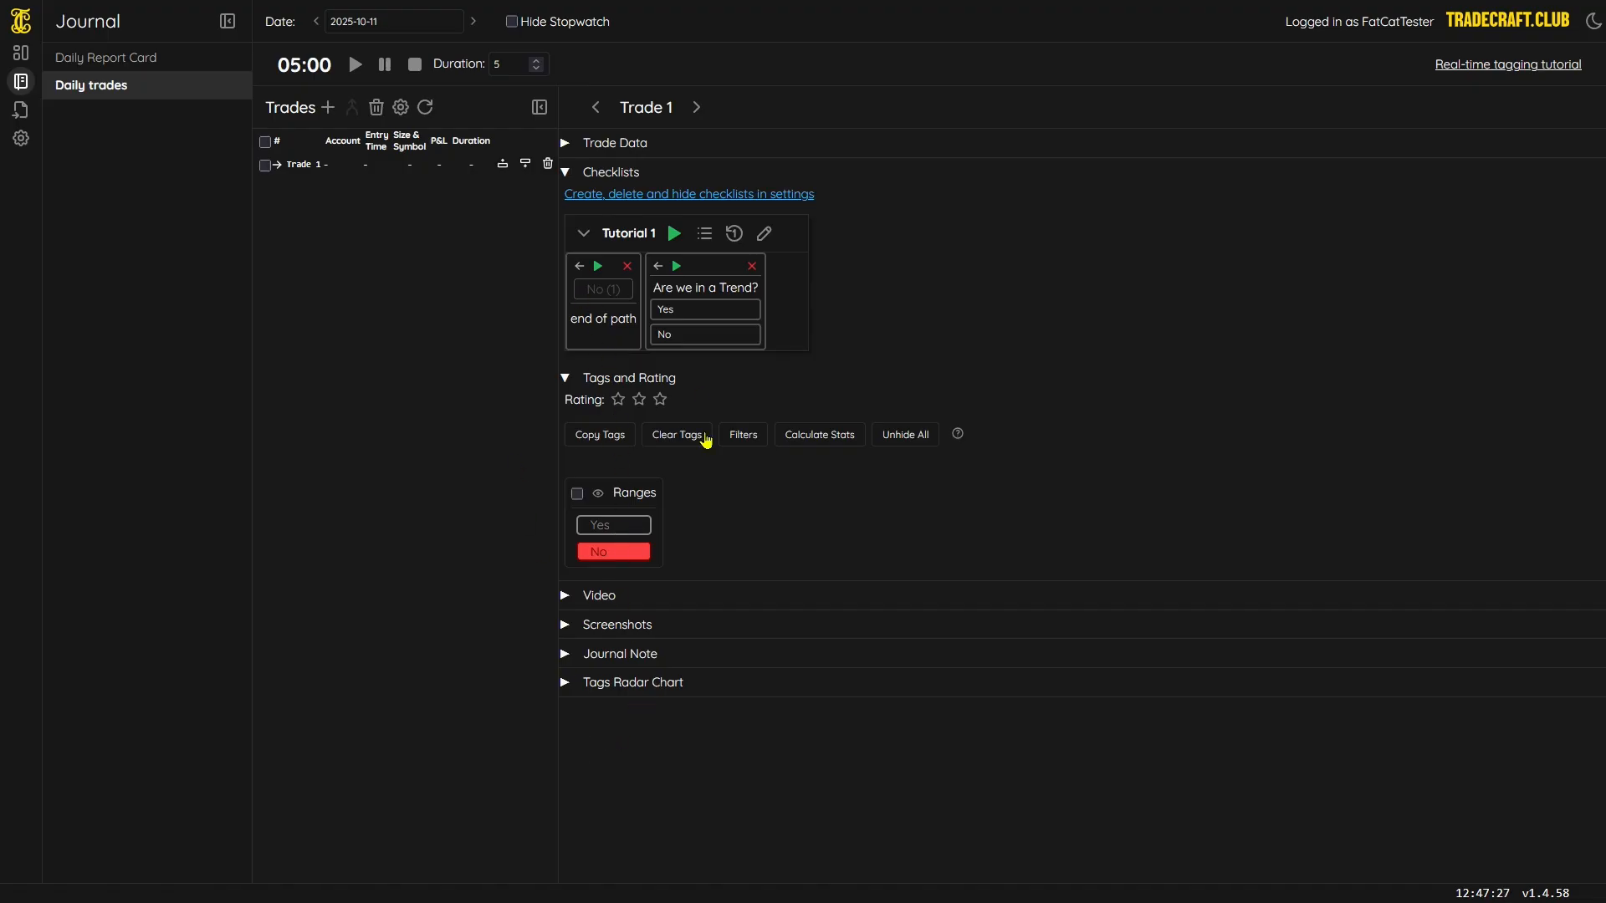
- Restart the whole "Tutorial 1" checklist twice, answering the range question "Yes" each time
left_click(674, 234)
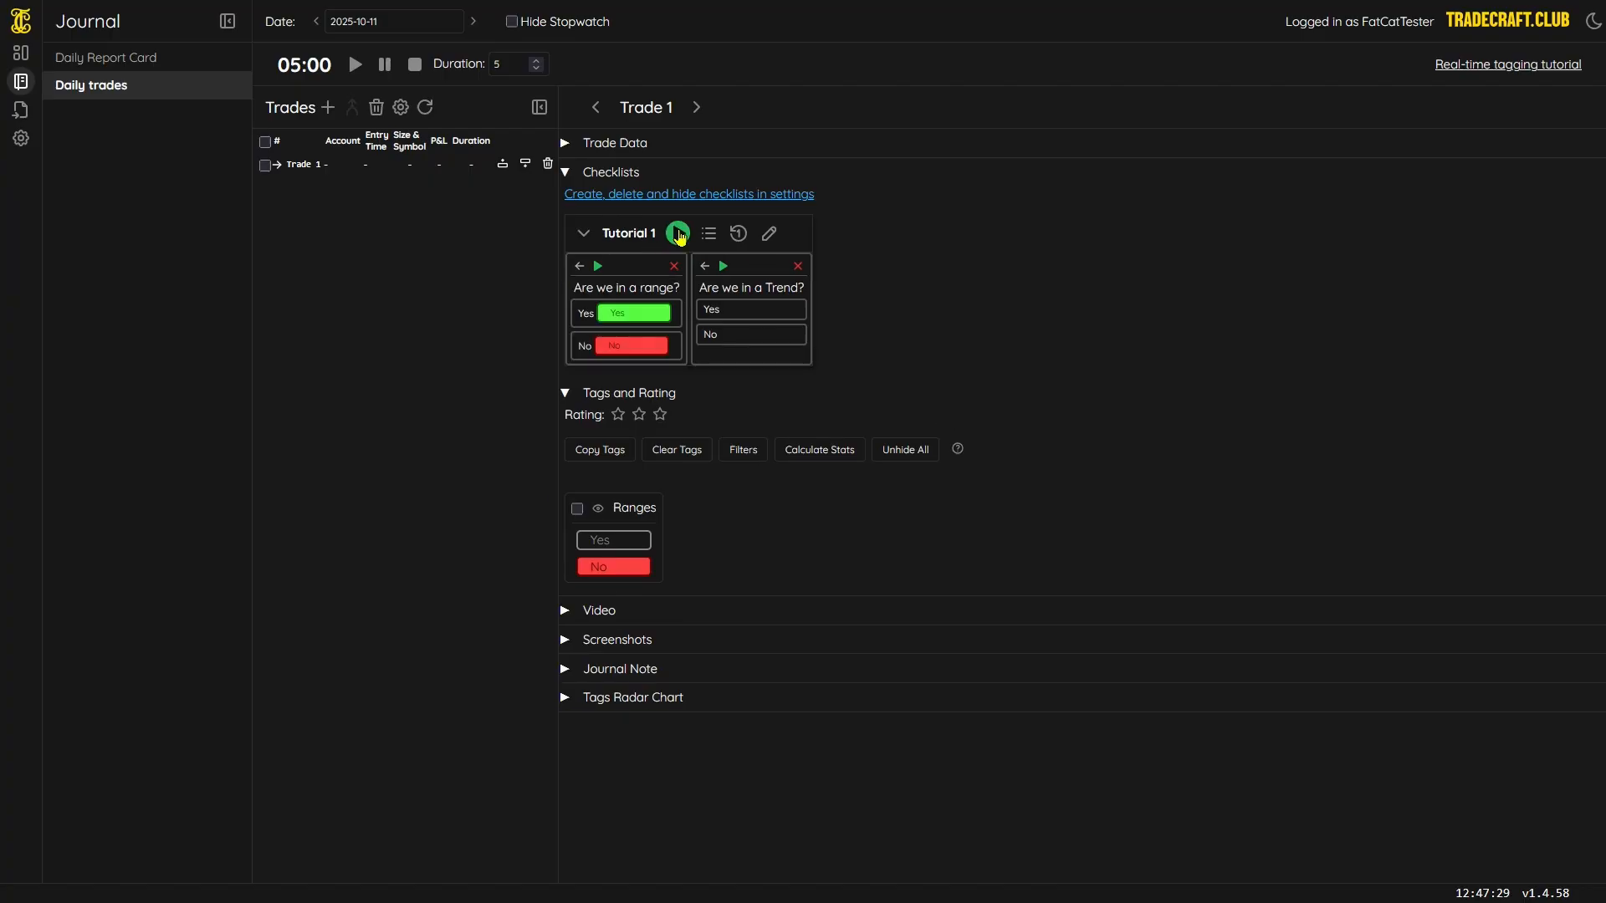
left_click(639, 310)
left_click(674, 233)
left_click(639, 311)
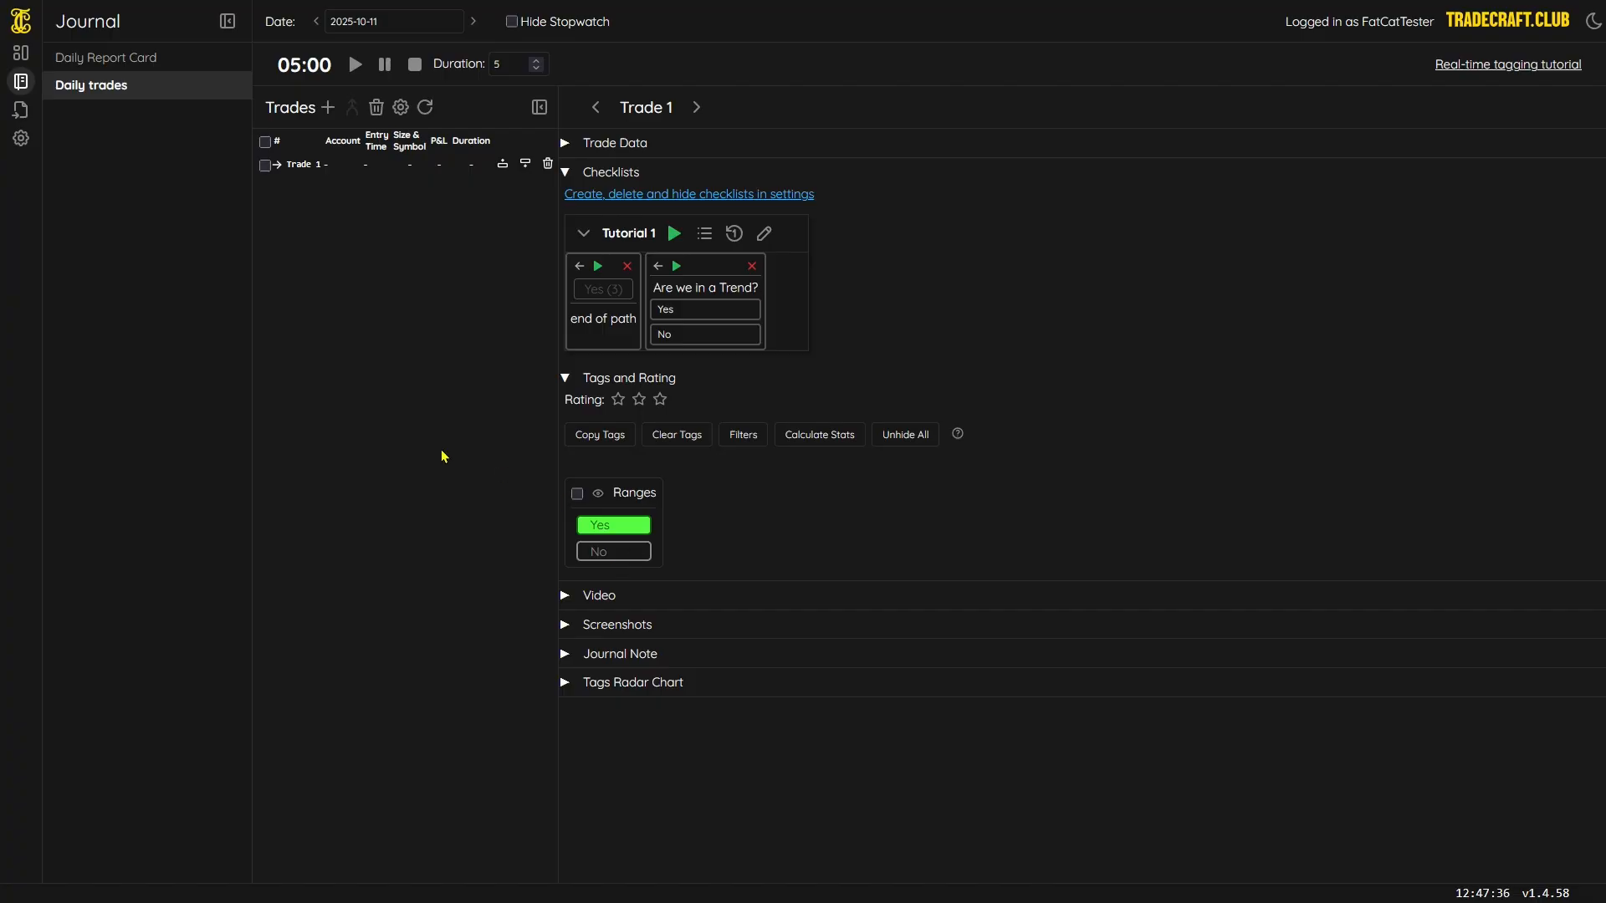
- Turn off the Exclusive option of the "Ranges" tag group in the tag settings
left_click(21, 138)
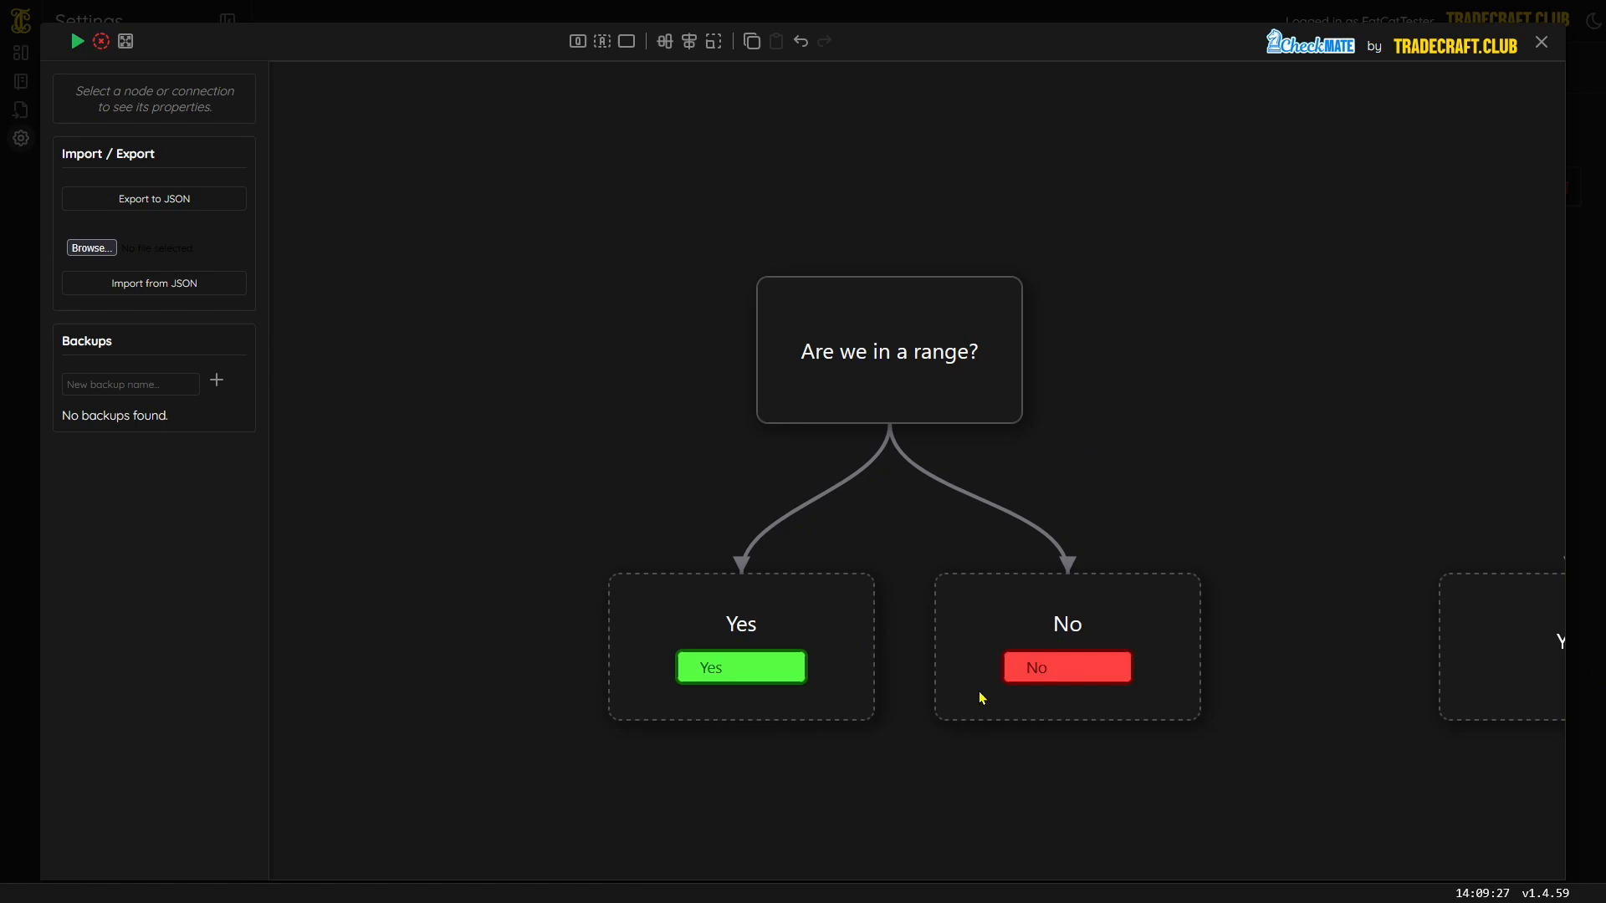
left_click(1541, 42)
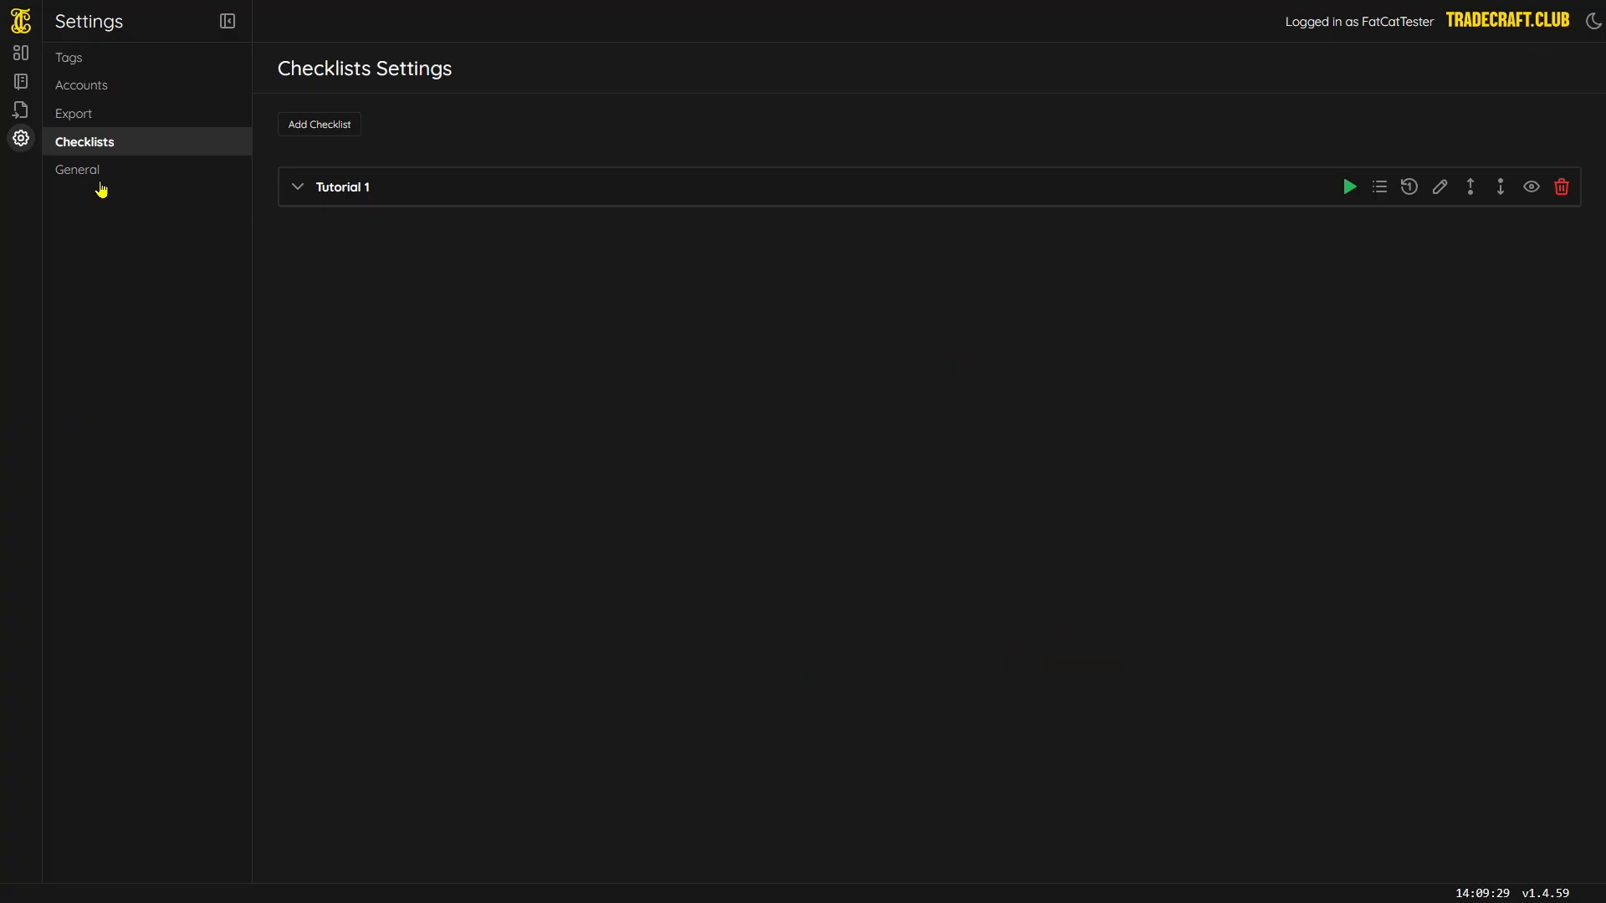
left_click(69, 58)
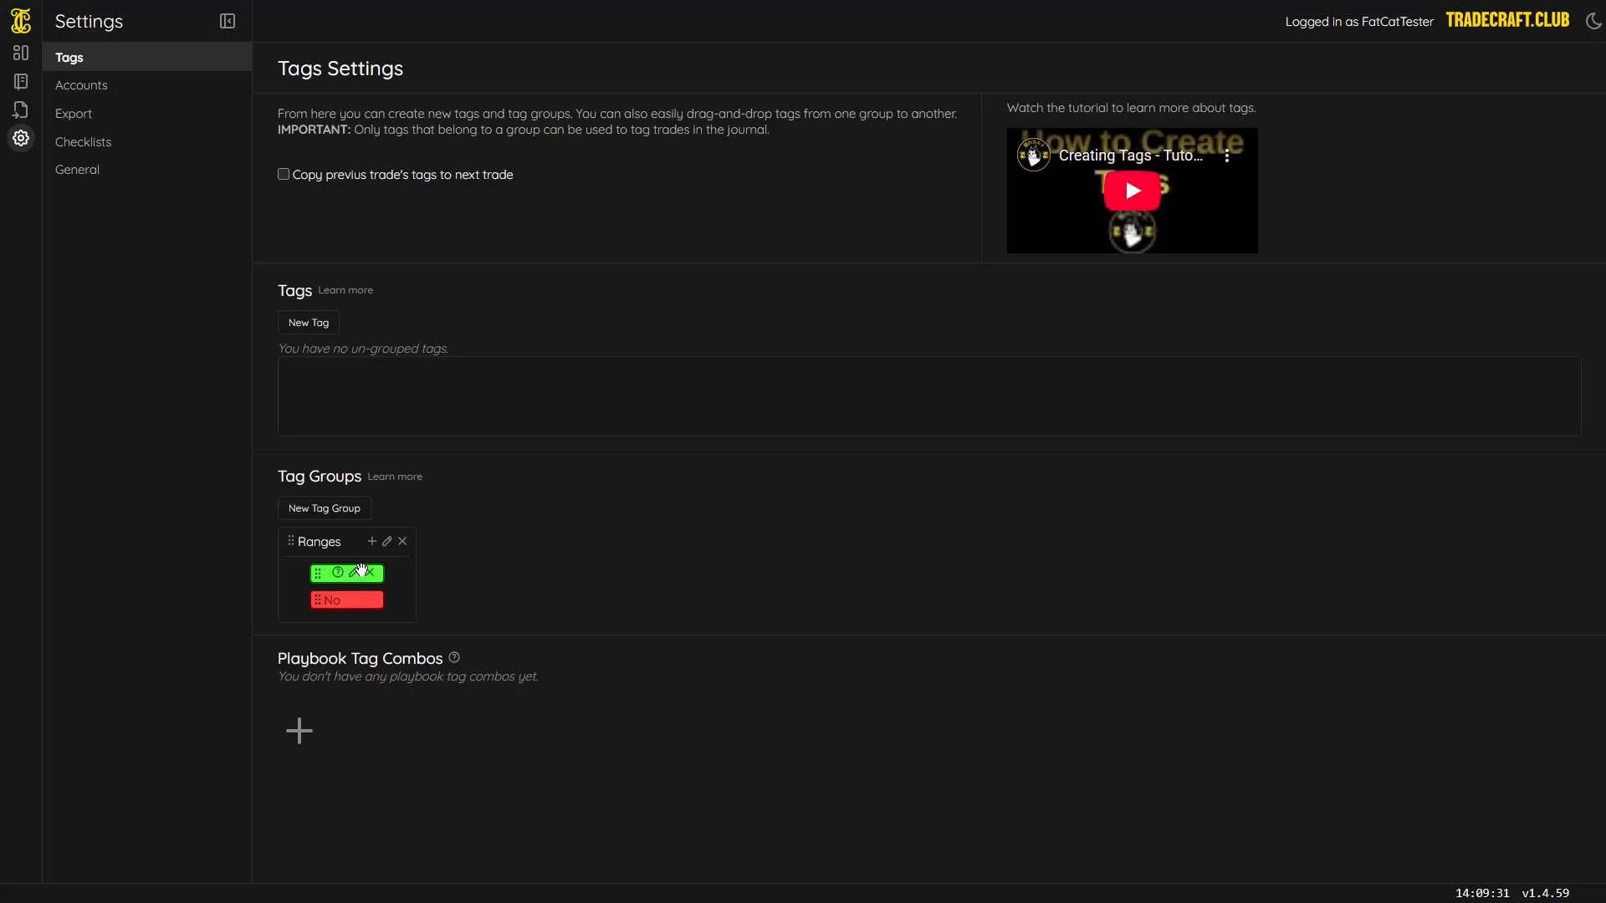
left_click(386, 542)
left_click(732, 529)
left_click(844, 558)
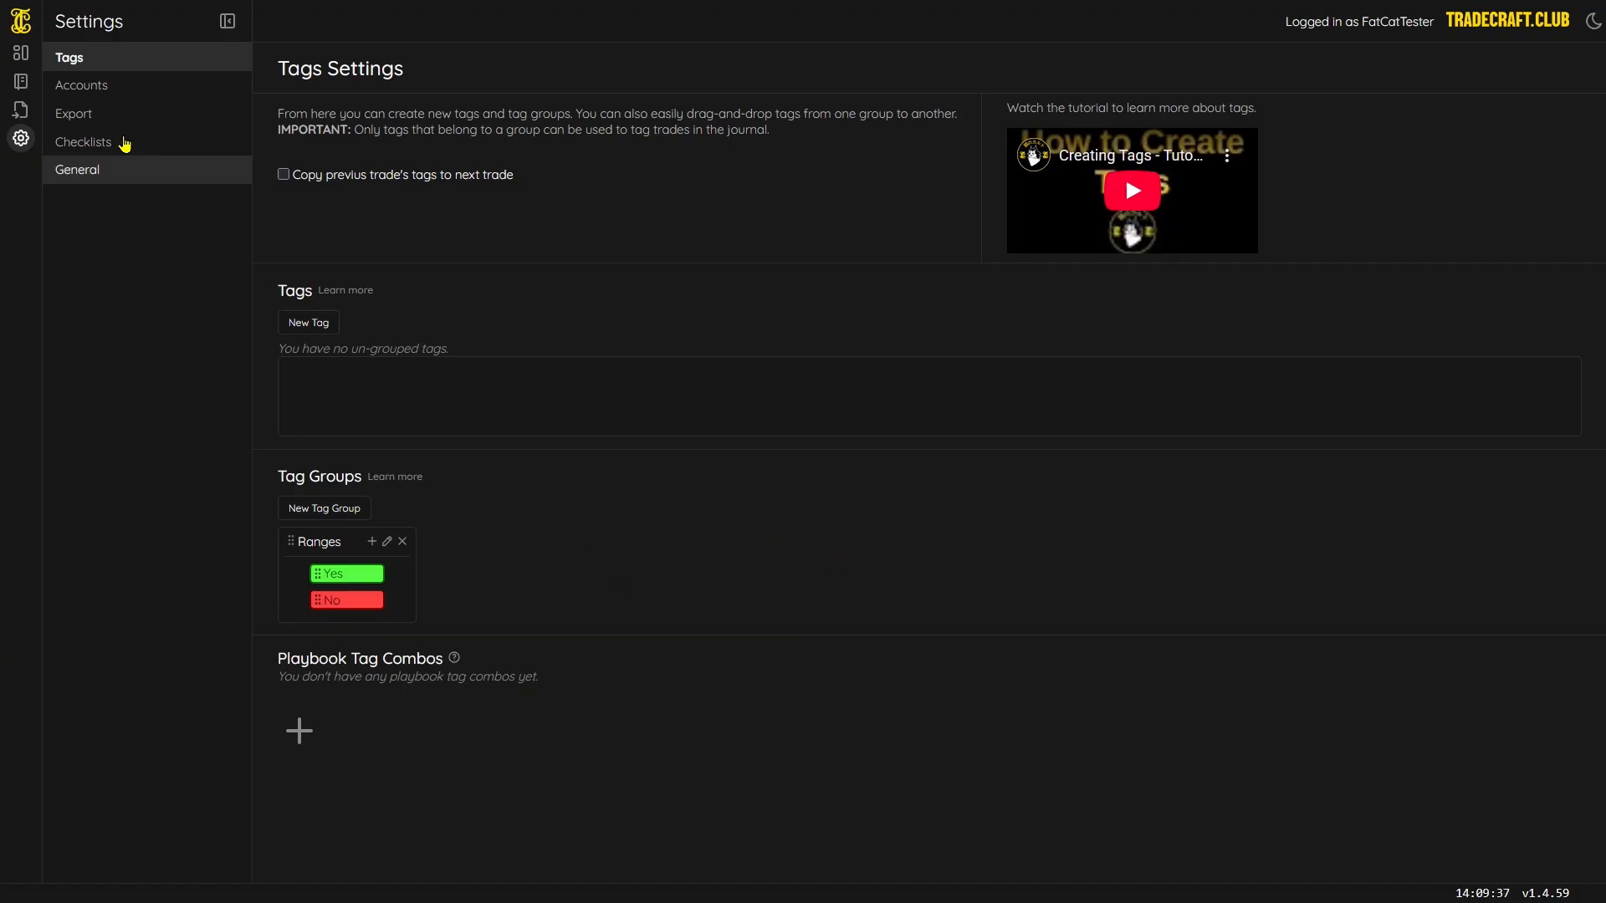
- Delete Trade 1 from the journal's daily trades for 2025-10-13
left_click(20, 82)
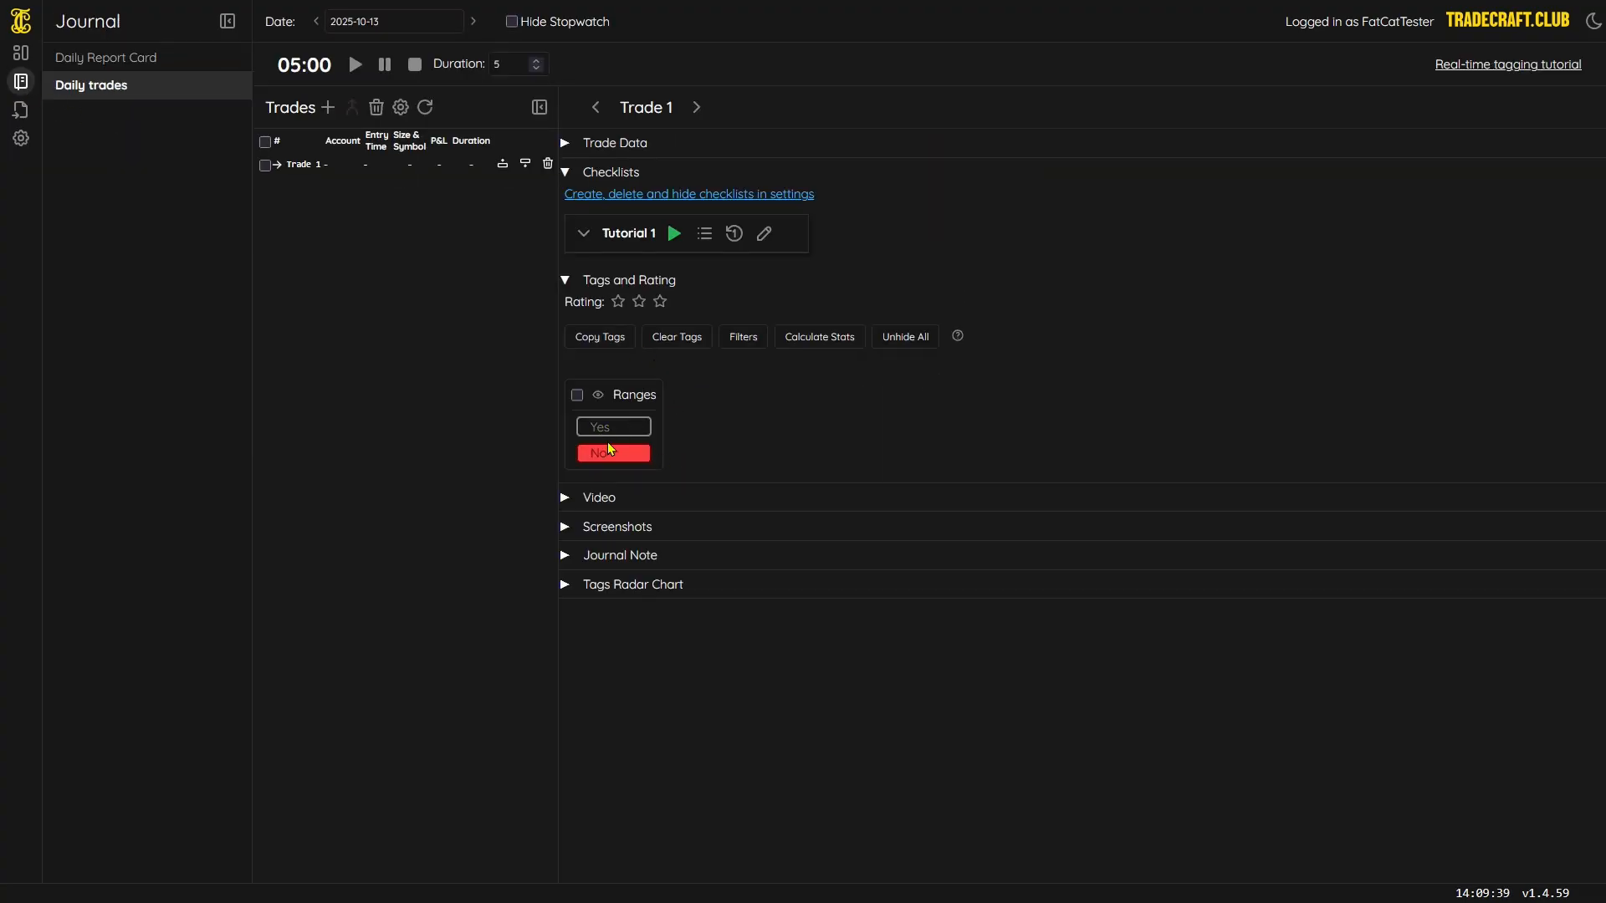
left_click(548, 163)
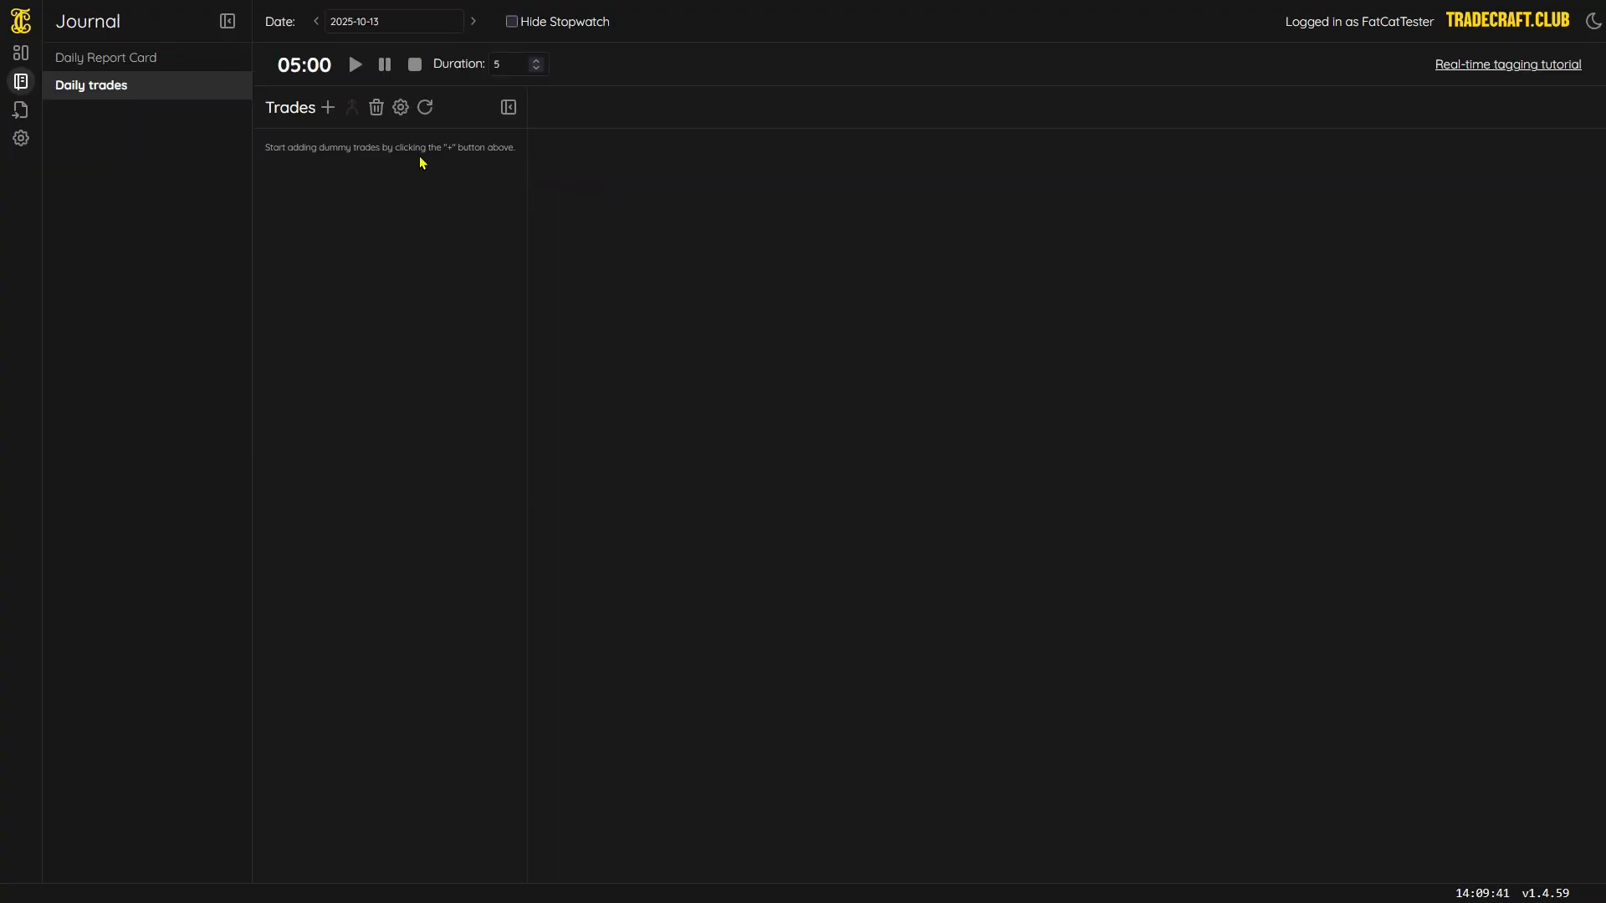
- Add a dummy trade to the daily trades and toggle the Ranges group's Yes and No tags, leaving both off
left_click(327, 107)
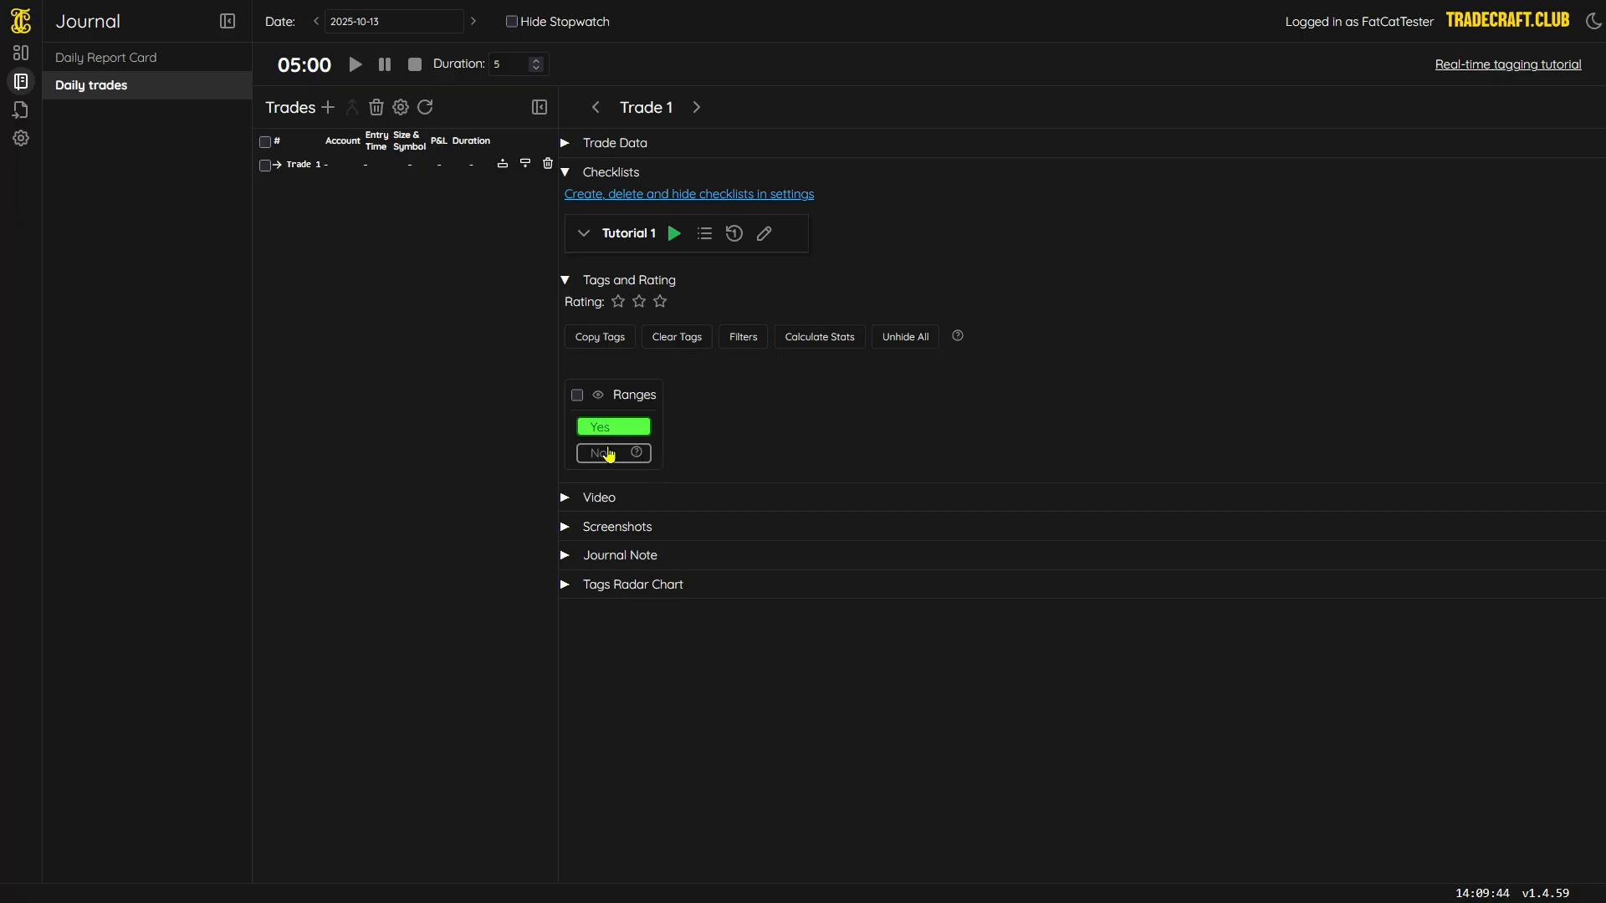
left_click(608, 454)
left_click(608, 432)
left_click(608, 451)
left_click(608, 428)
left_click(610, 452)
left_click(609, 431)
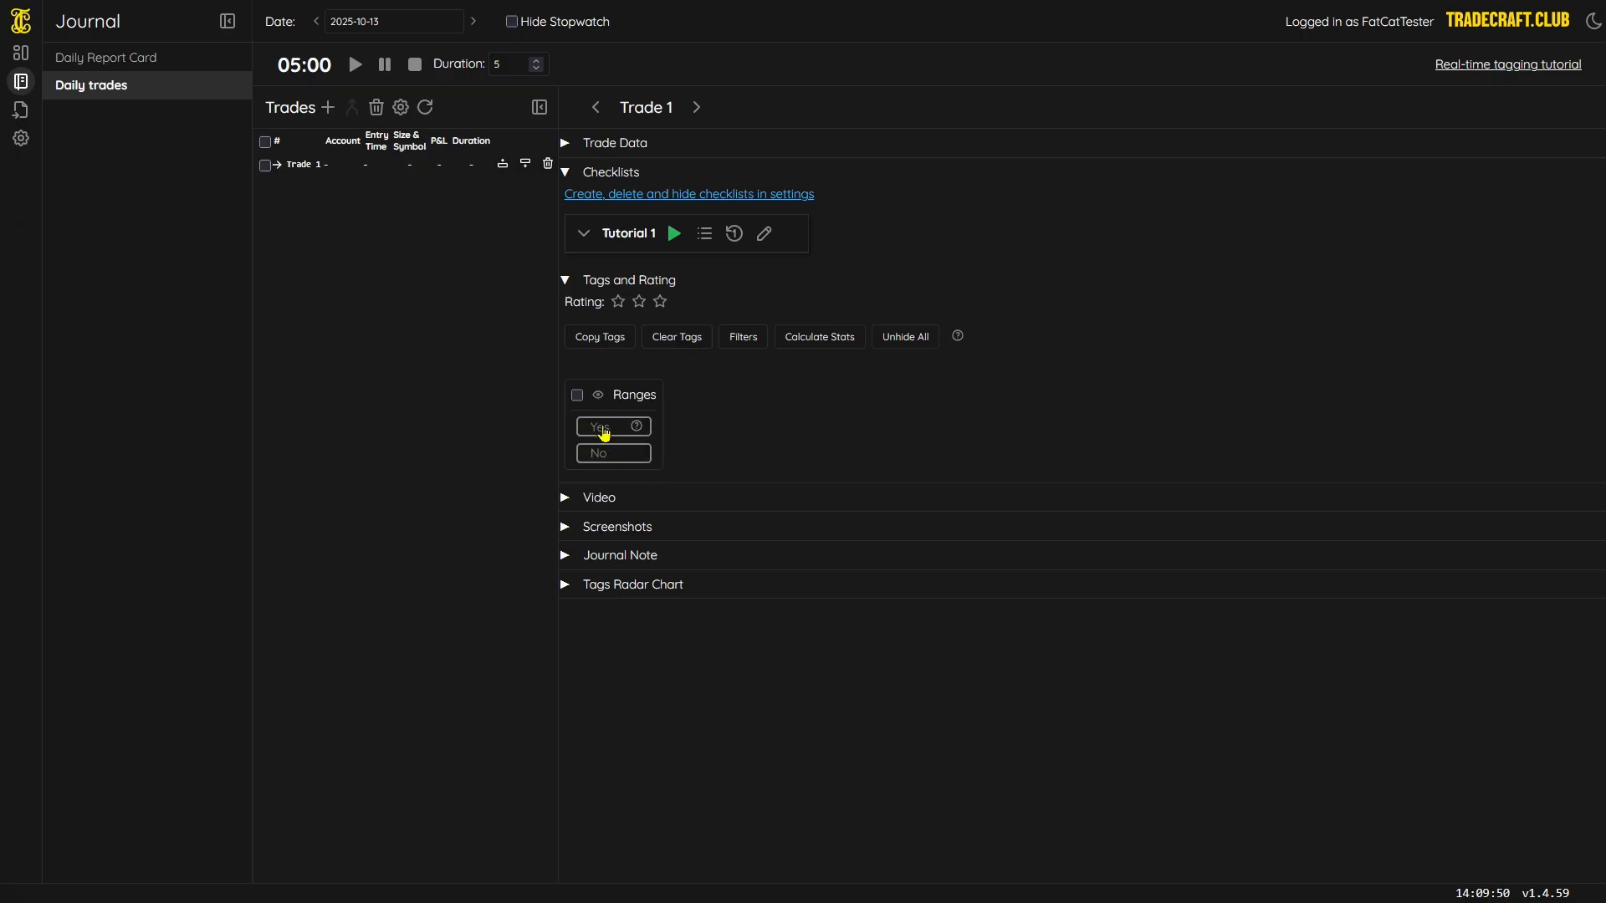
left_click(600, 452)
left_click(601, 428)
left_click(601, 453)
left_click(600, 453)
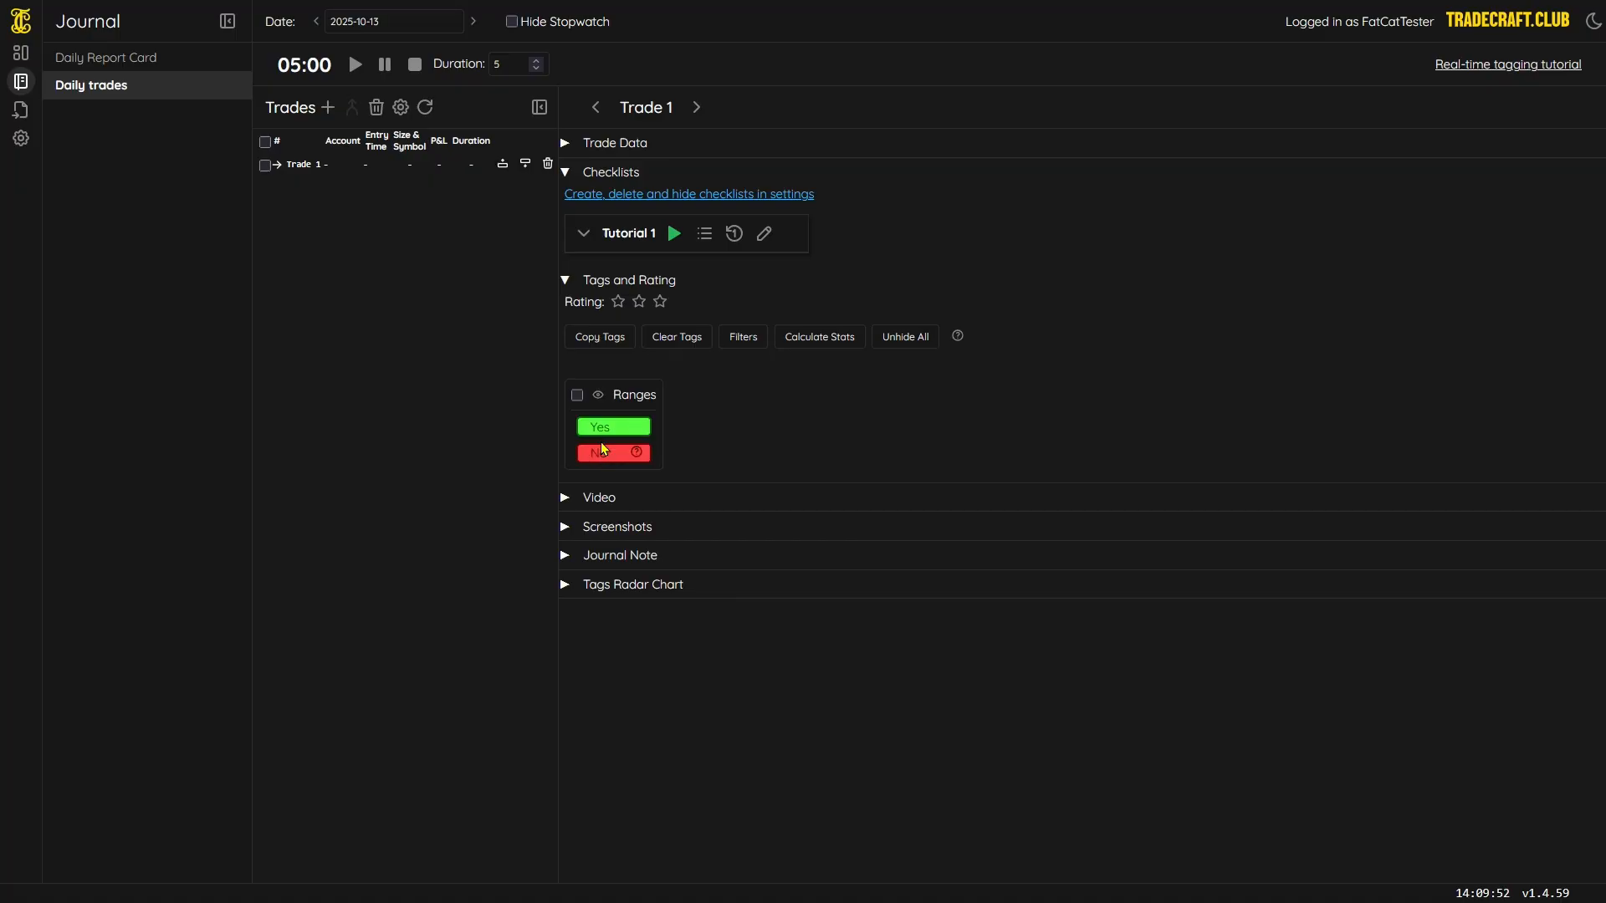
left_click(601, 428)
left_click(602, 454)
left_click(602, 428)
left_click(602, 452)
left_click(605, 453)
left_click(608, 428)
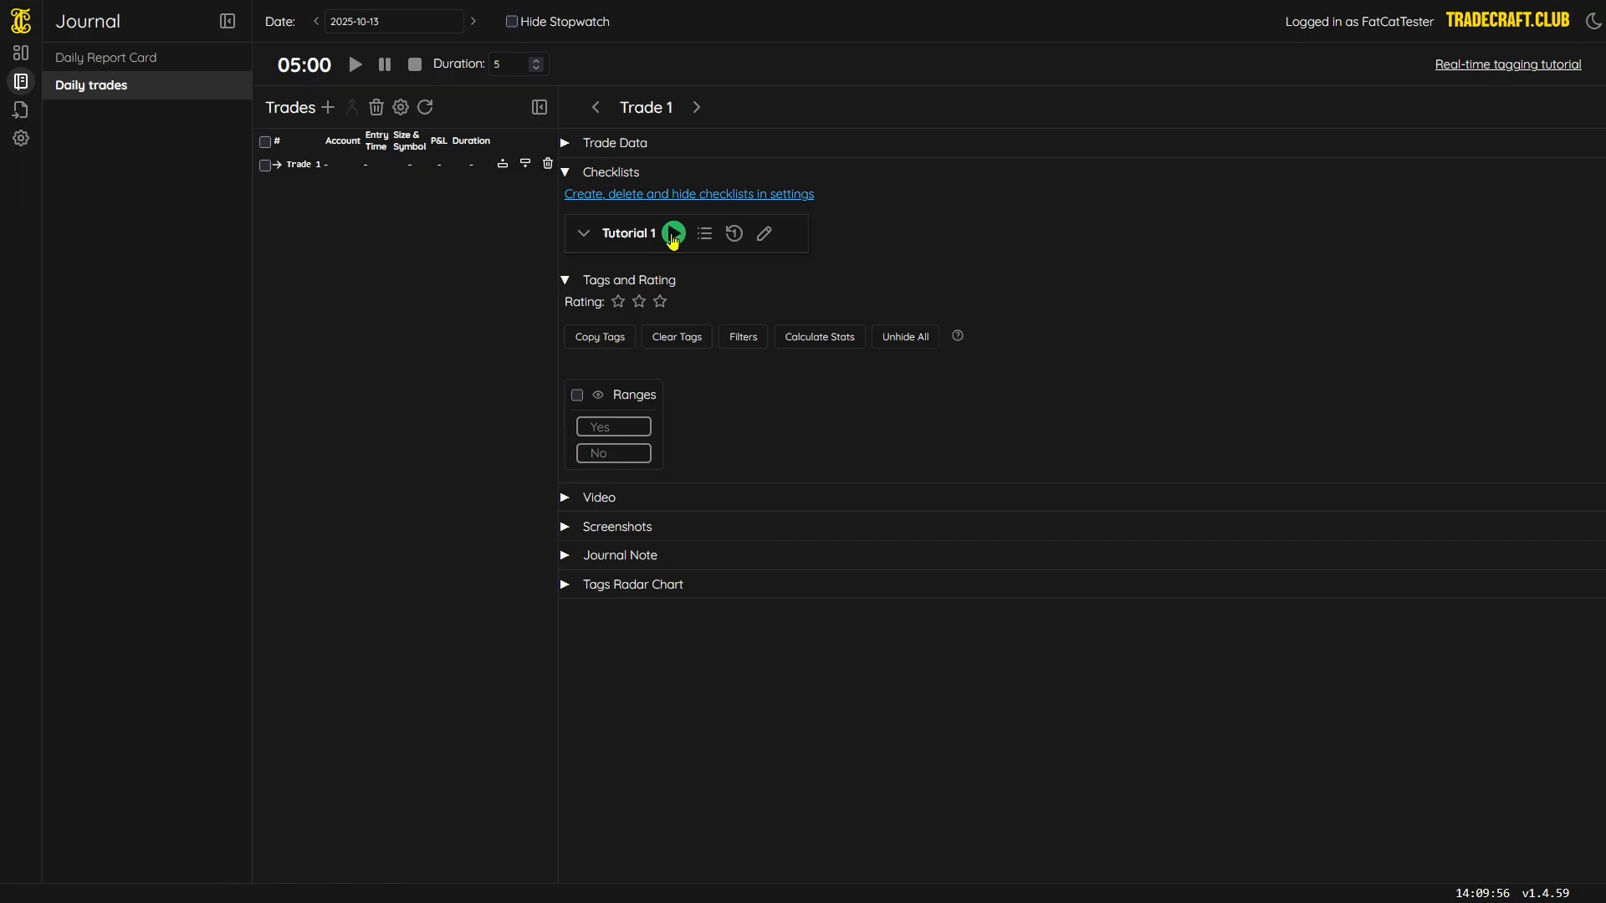
- Run the "Tutorial 1" checklist on Trade 1, answer the range question "Yes", and restart that question and answer it "No"
left_click(676, 237)
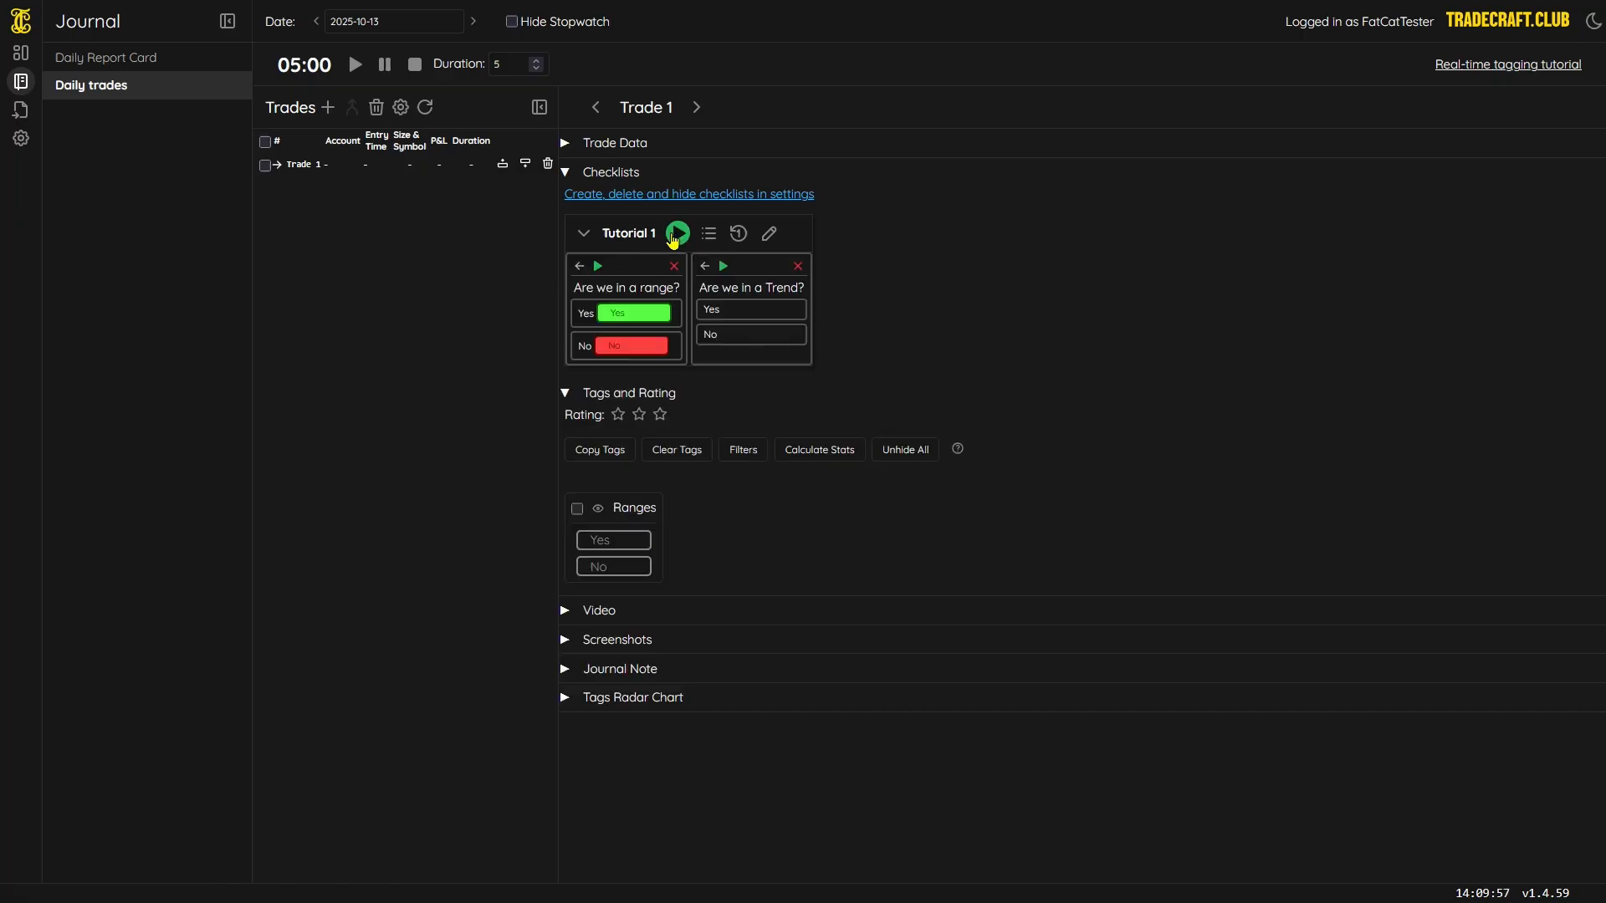
left_click(619, 322)
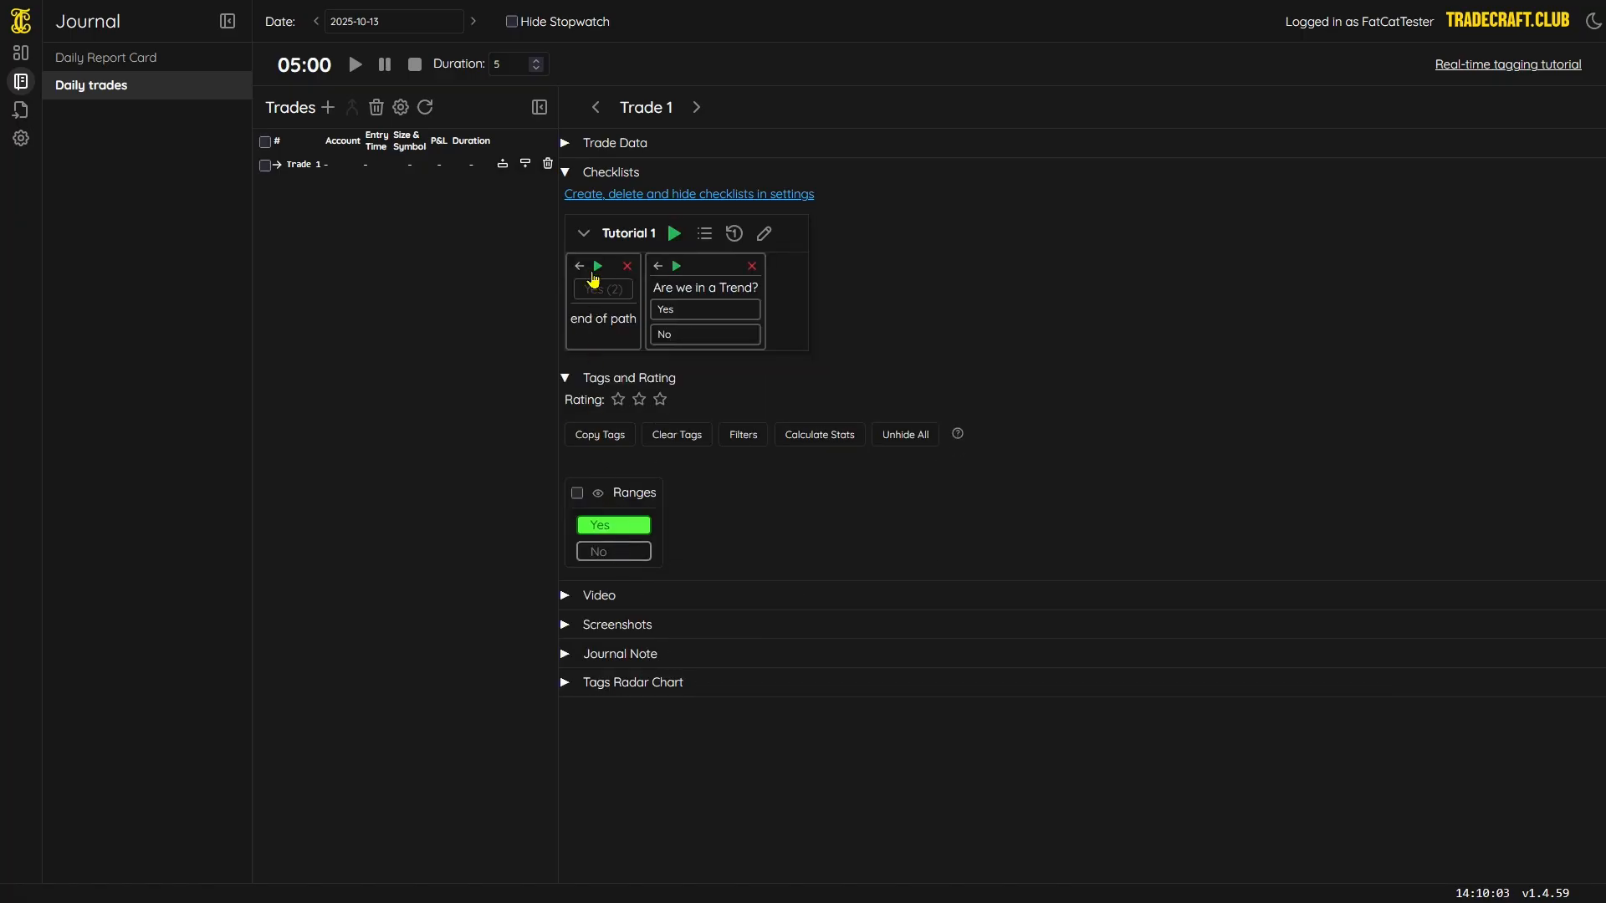
left_click(597, 266)
left_click(614, 348)
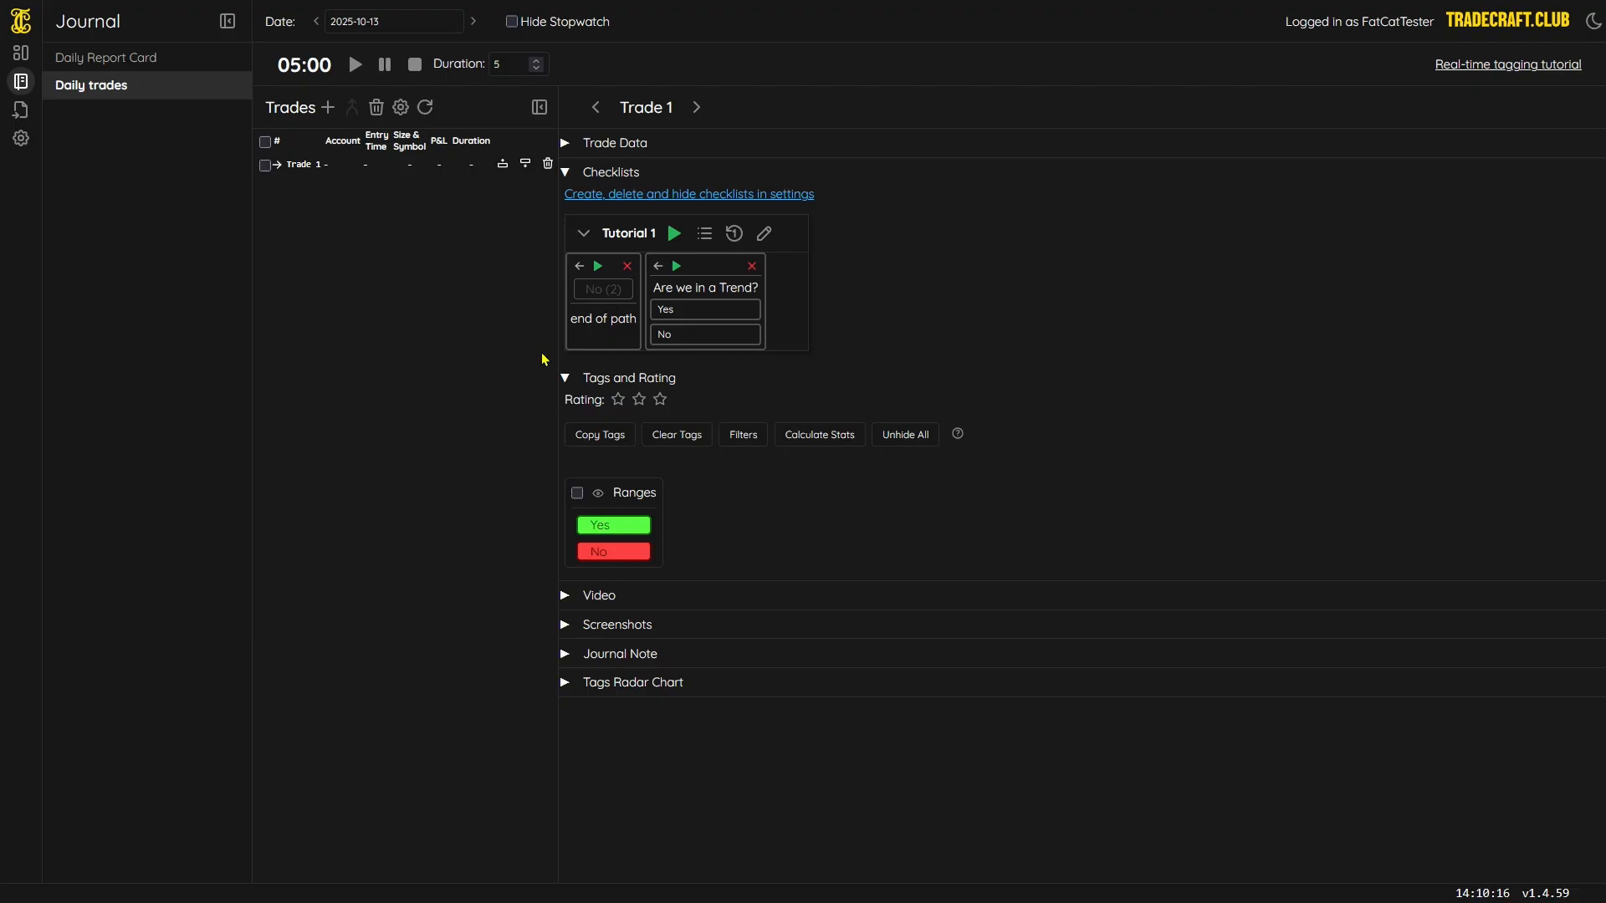
- Toggle the Ranges group's Yes and No tags independently of each other, leaving both selected
left_click(603, 559)
left_click(615, 528)
left_click(614, 553)
left_click(618, 529)
left_click(614, 556)
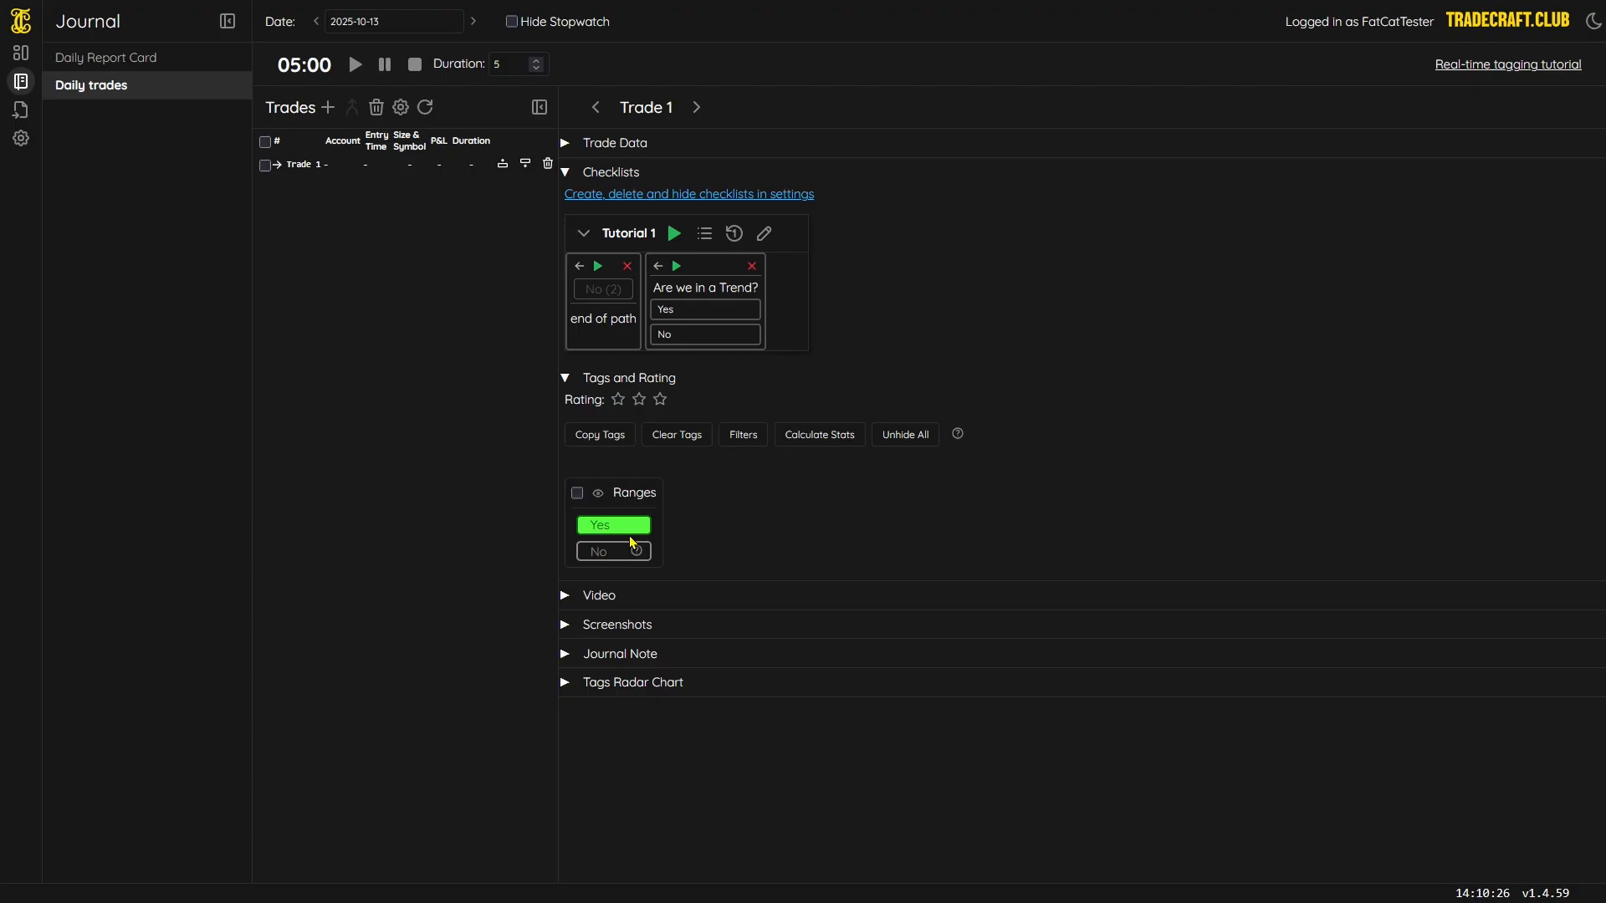
left_click(606, 554)
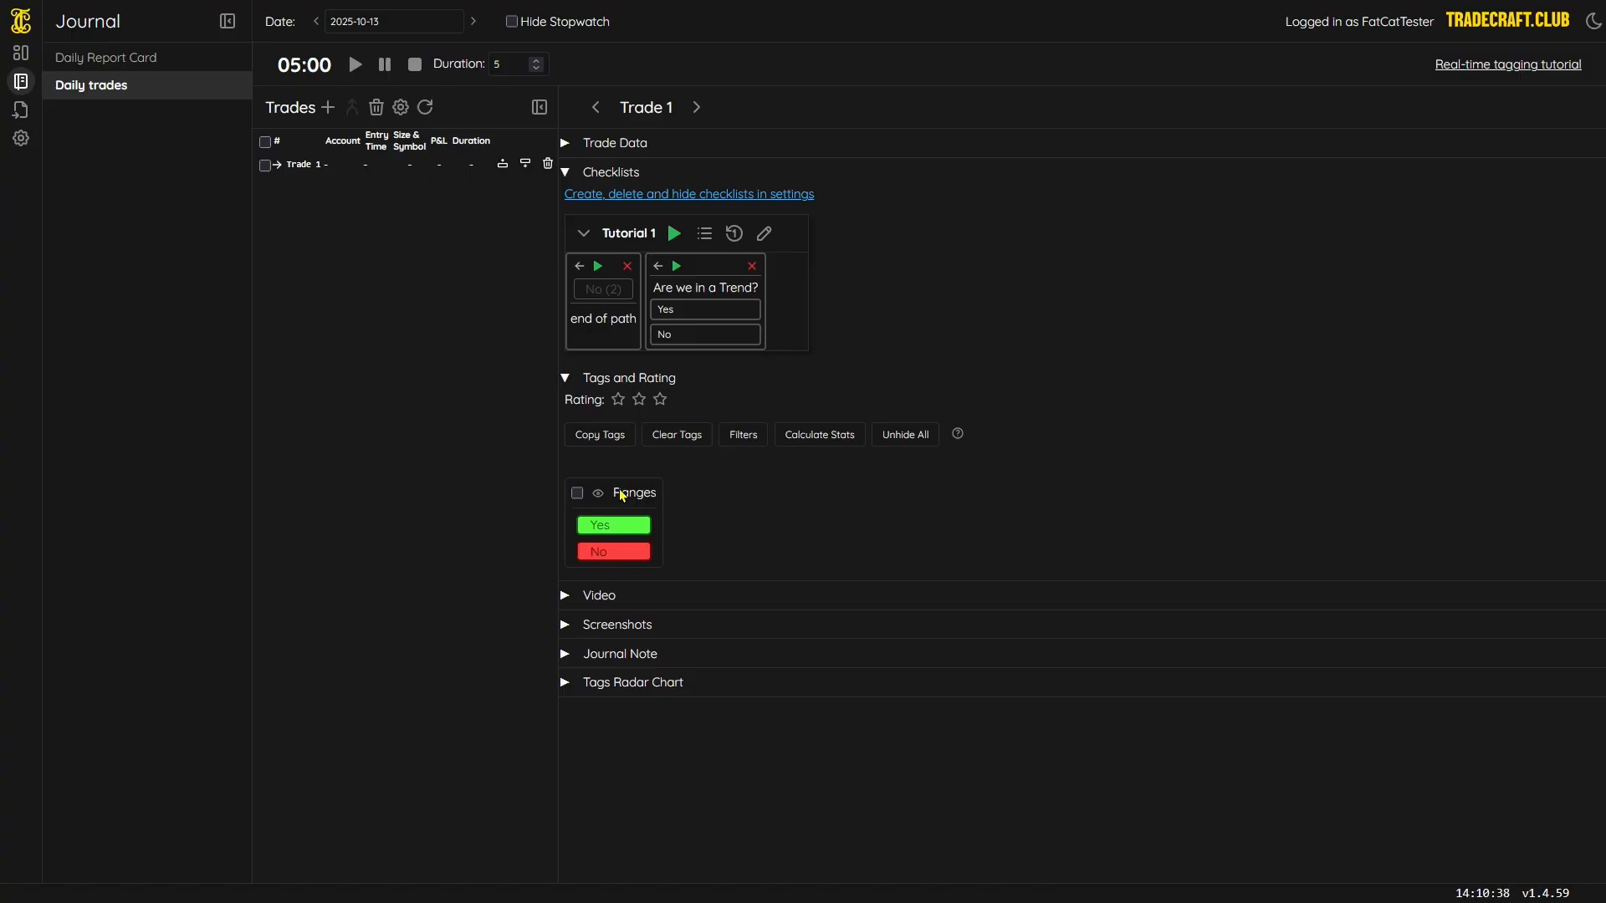
- Switch to Paint, draw a black zigzag range pattern on the canvas, and capture that area as a screenshot
left_click(620, 308)
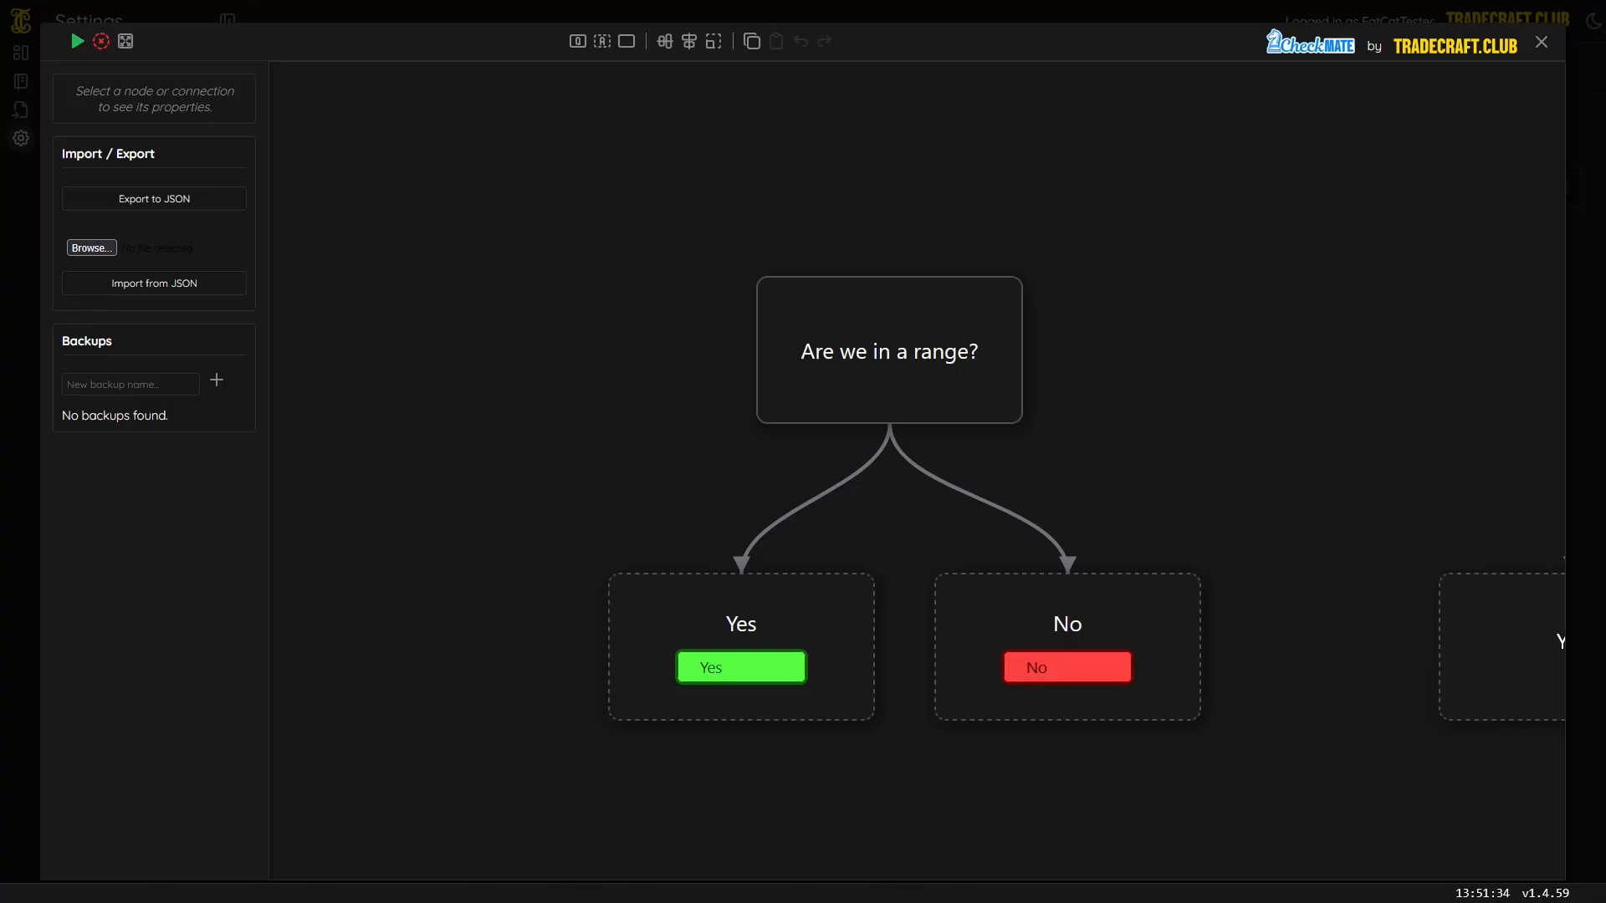
left_click(752, 637)
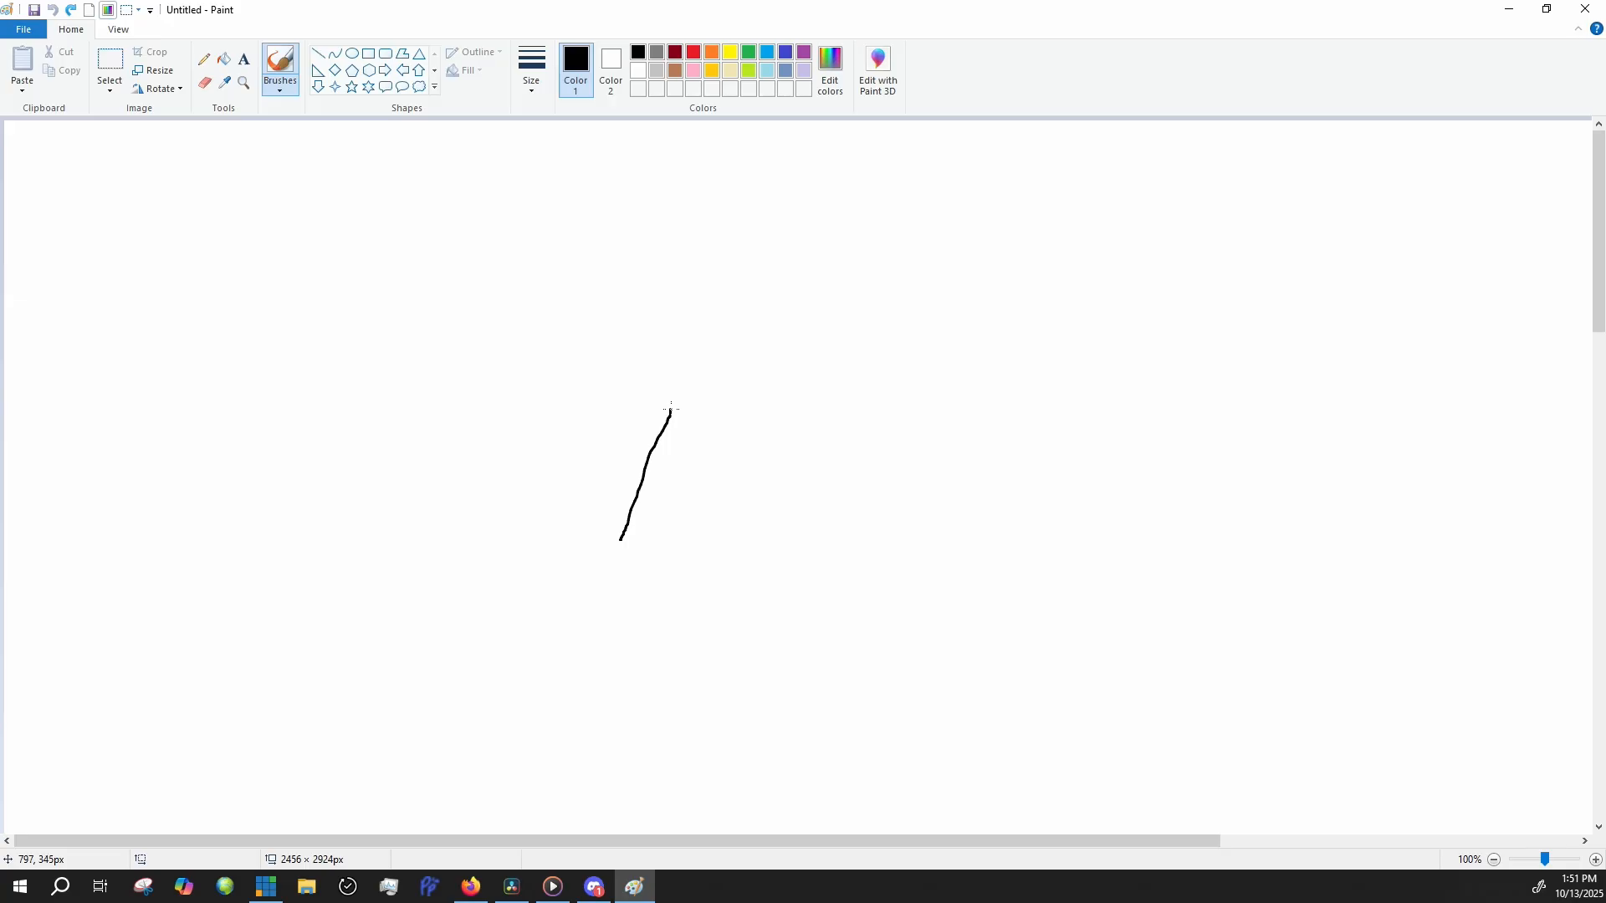
mouse_move(670, 409)
left_mouse_down()
mouse_move(706, 527)
mouse_move(740, 431)
mouse_move(771, 548)
mouse_move(814, 413)
mouse_move(842, 531)
mouse_move(862, 411)
left_mouse_up()
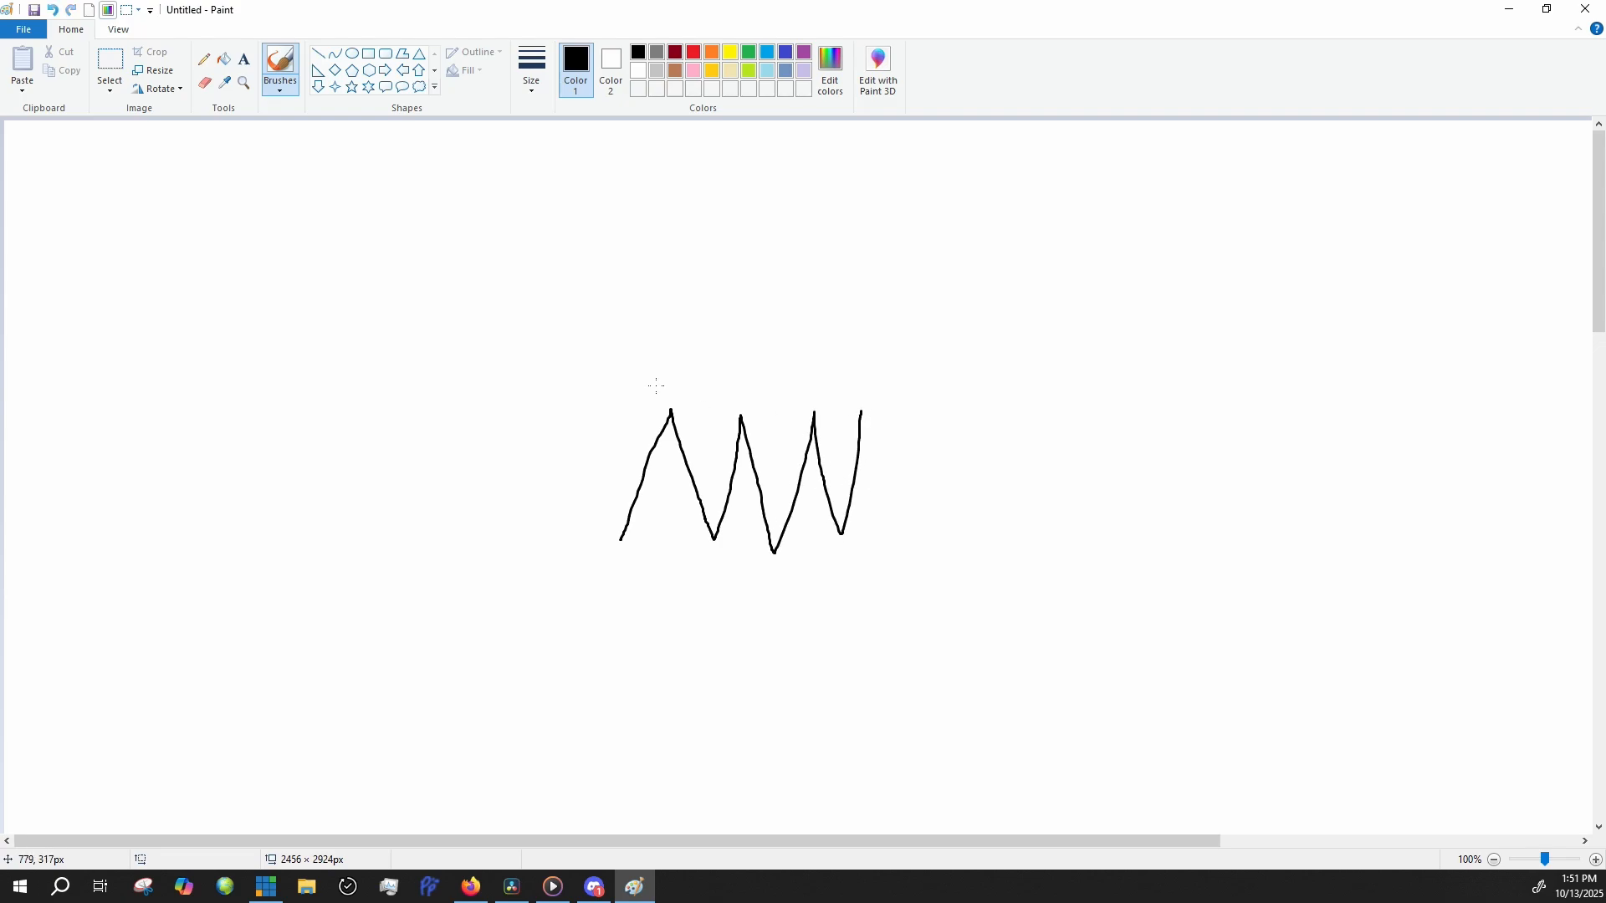
key("Print")
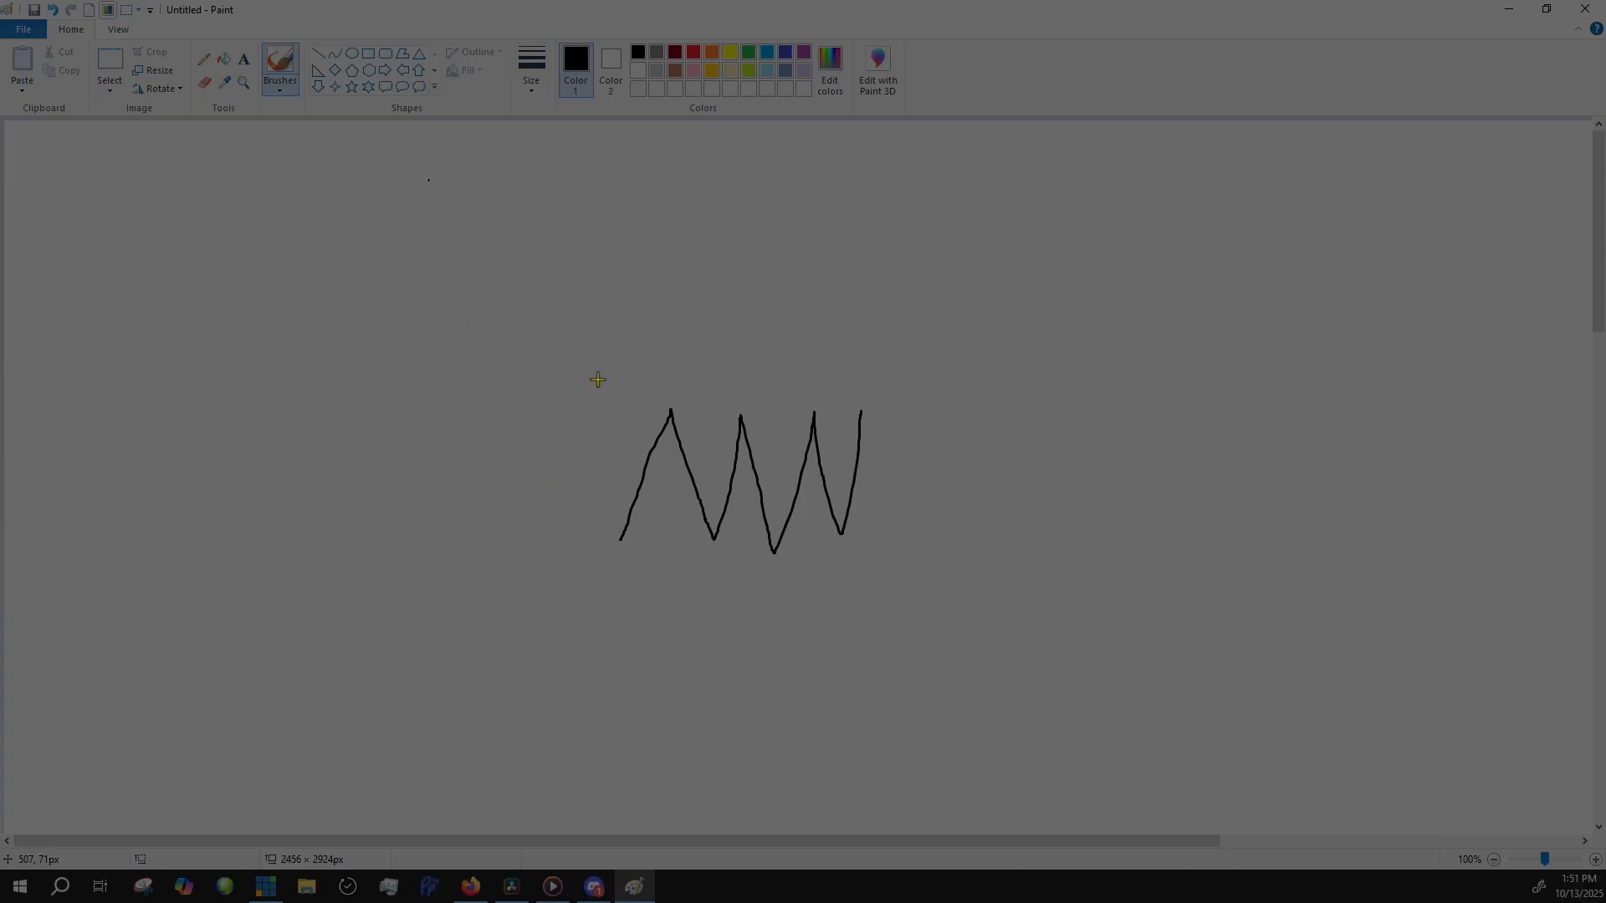
left_click_drag(594, 293, 908, 674)
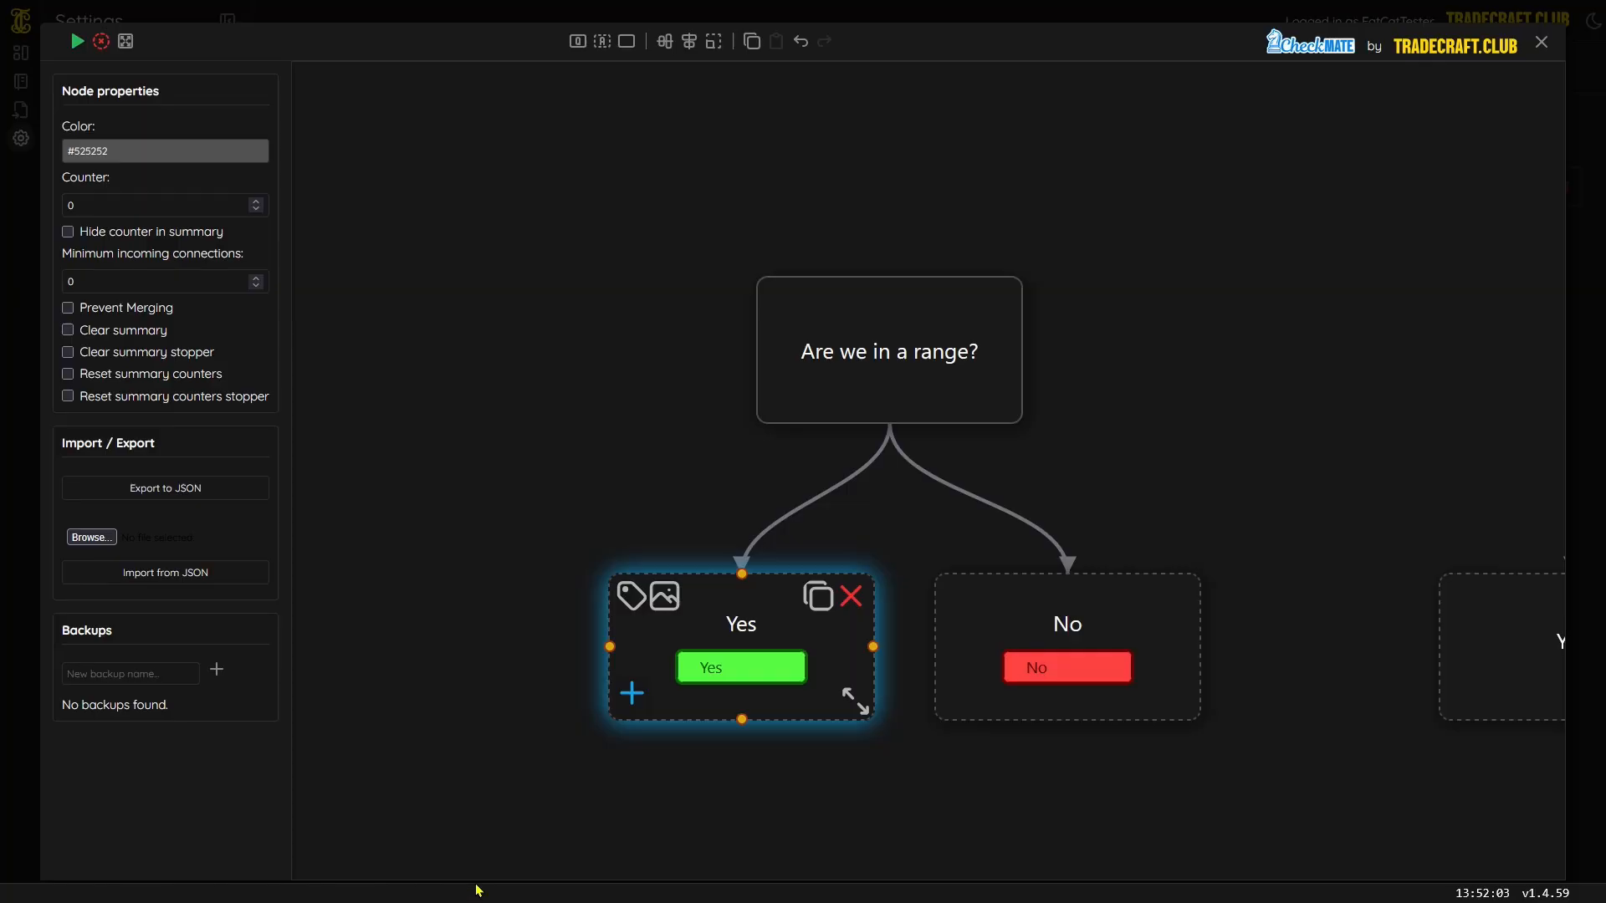
- Attach the zigzag screenshot from the clipboard to the range question's "Yes" answer node in the checklist editor
left_click(666, 598)
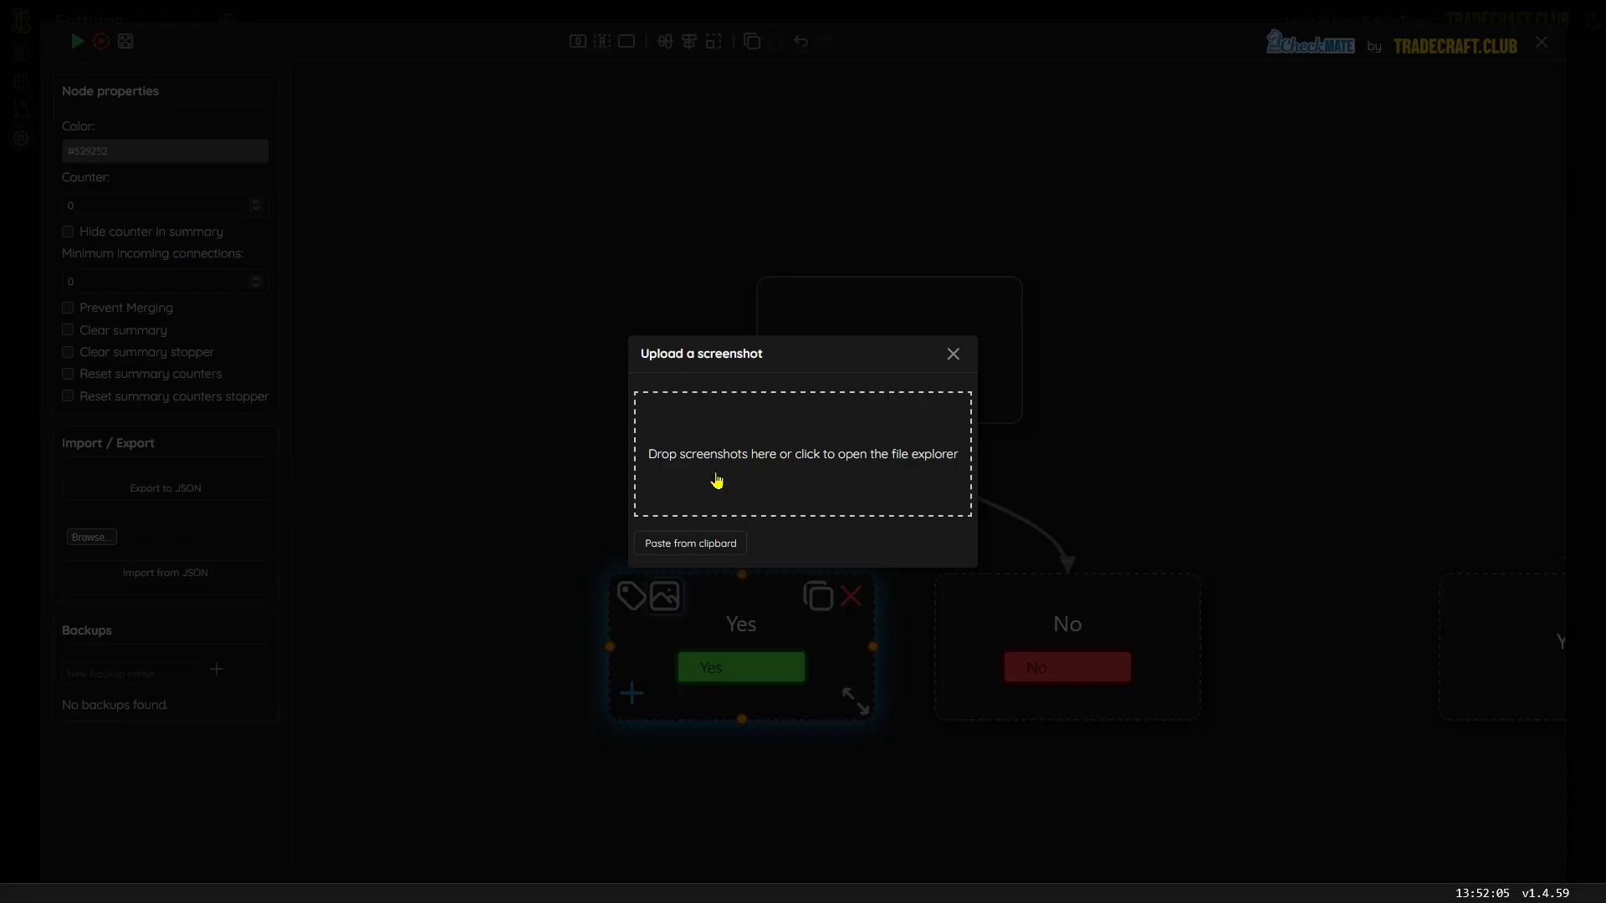
left_click(701, 547)
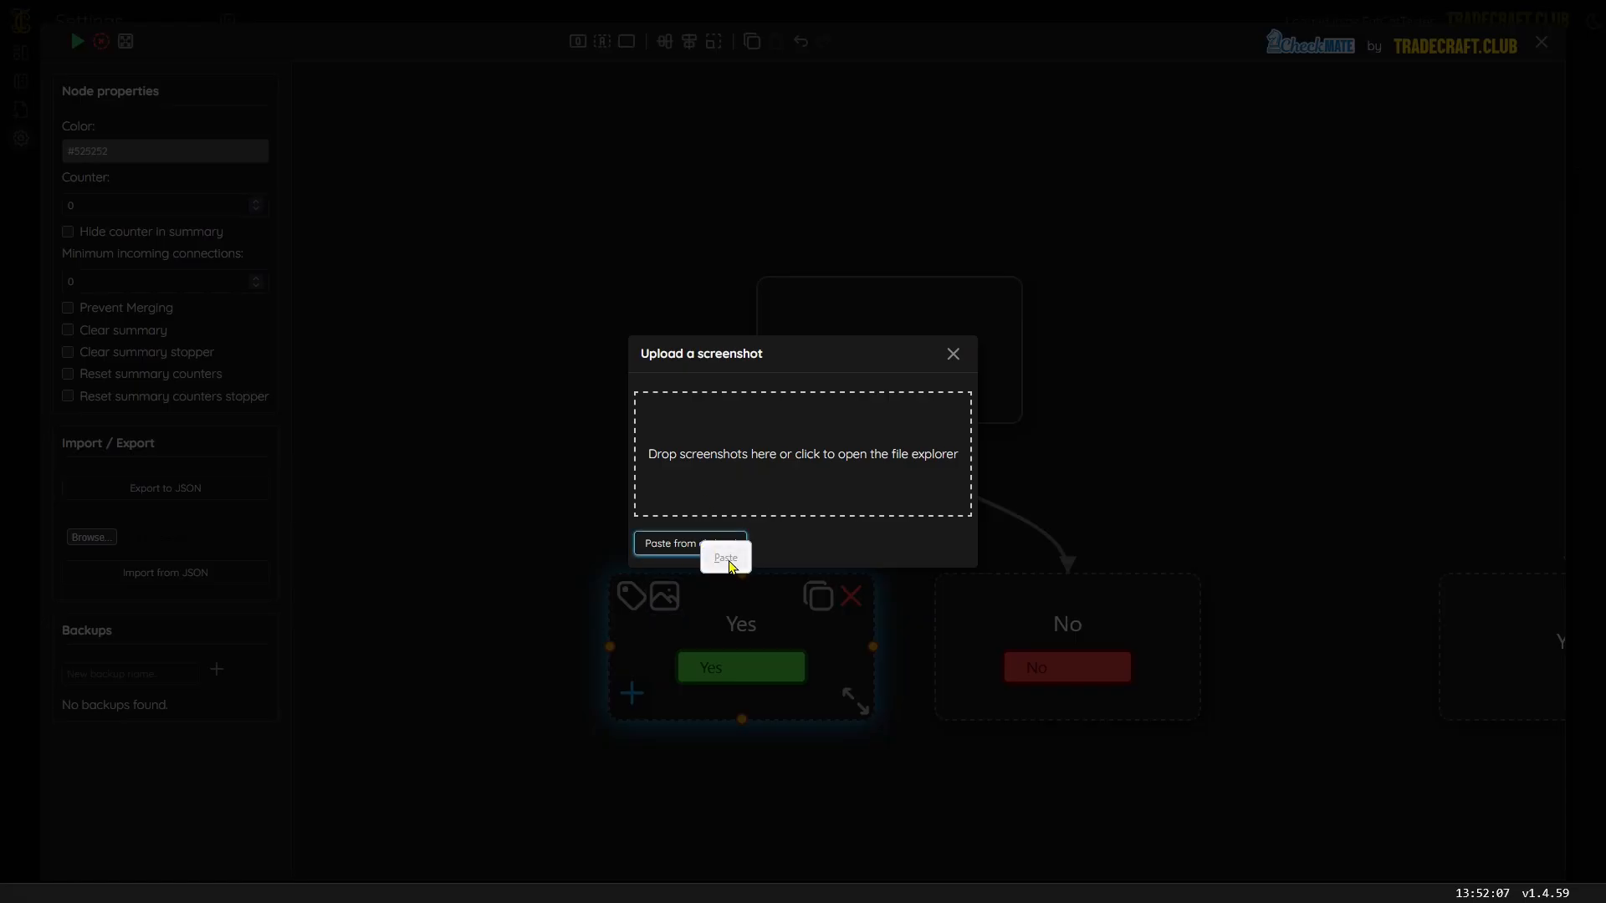
left_click(728, 560)
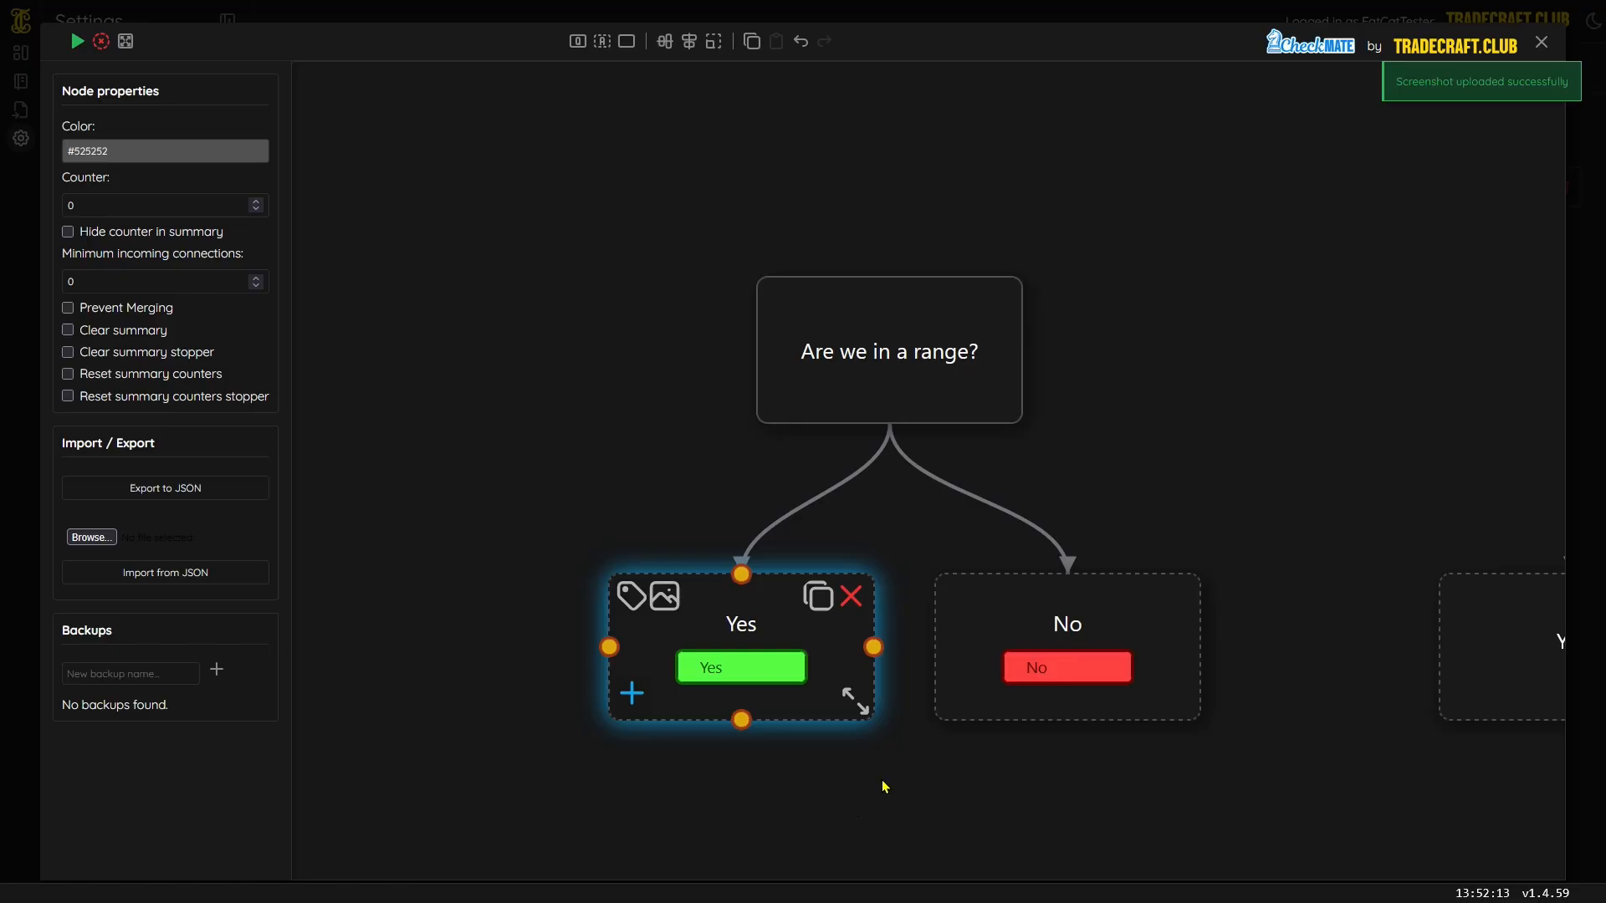
- Switch to Paint, draw a red ellipse about 452 × 419 px around the zigzag, and strike it through with a diagonal red line
left_click_drag(552, 315, 928, 665)
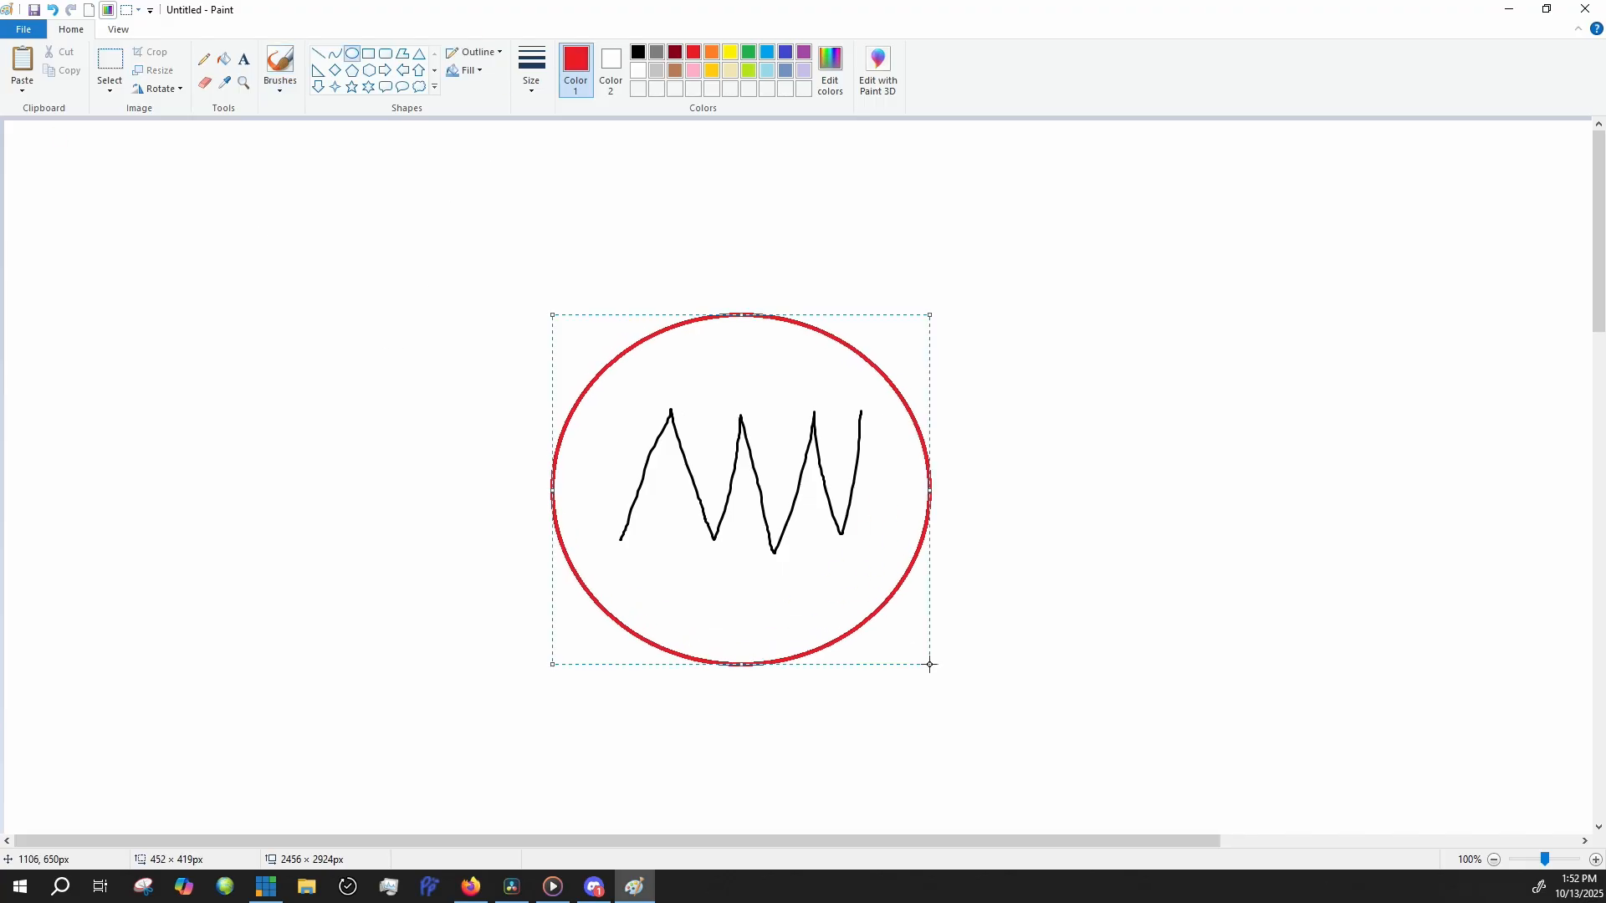
left_click(318, 53)
mouse_move(605, 614)
left_mouse_down()
mouse_move(903, 401)
mouse_move(888, 366)
left_mouse_up()
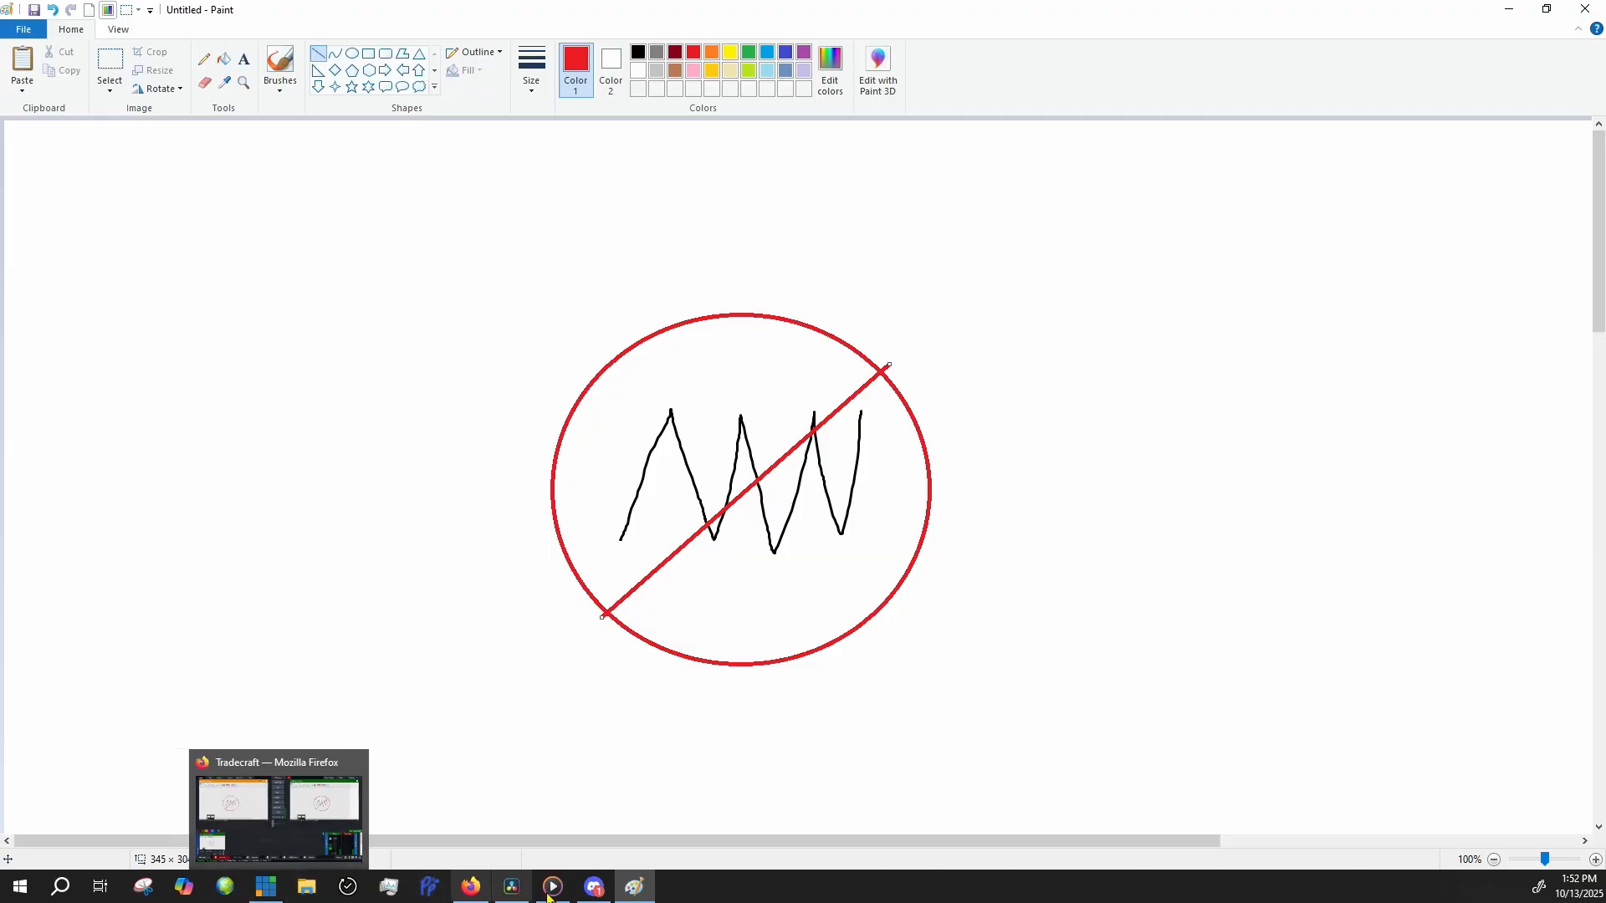
- Attach the crossed-out zigzag screenshot to the range question's "No" answer node in the checklist editor and preview both answers' images
left_click(506, 896)
left_click(990, 599)
left_click(704, 629)
left_click(728, 661)
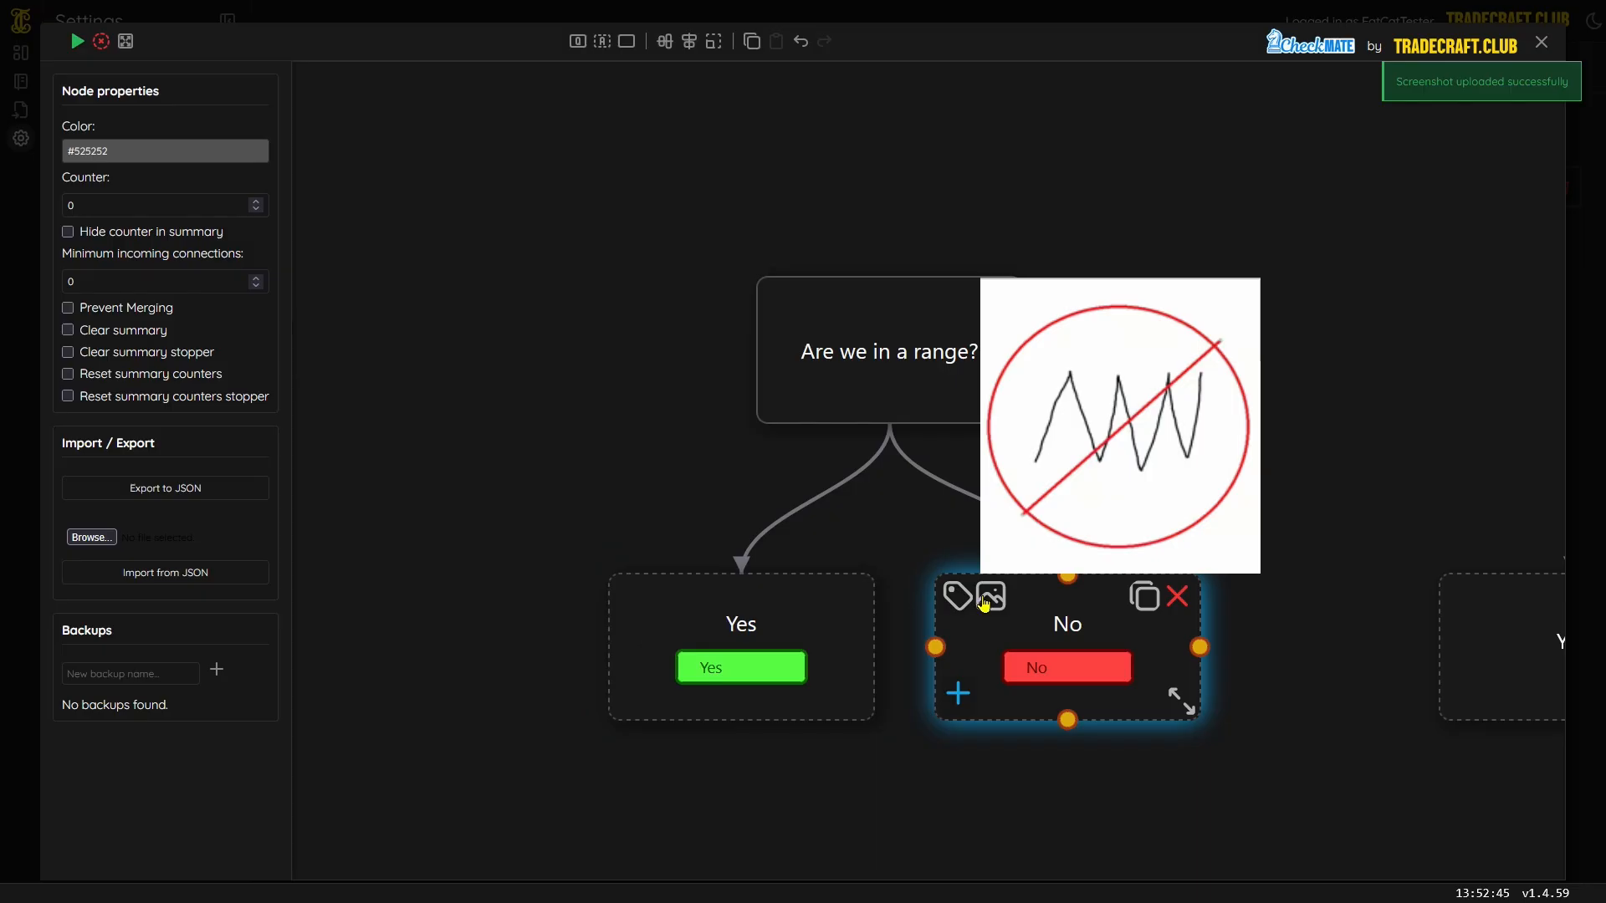
left_click(669, 610)
left_click(999, 607)
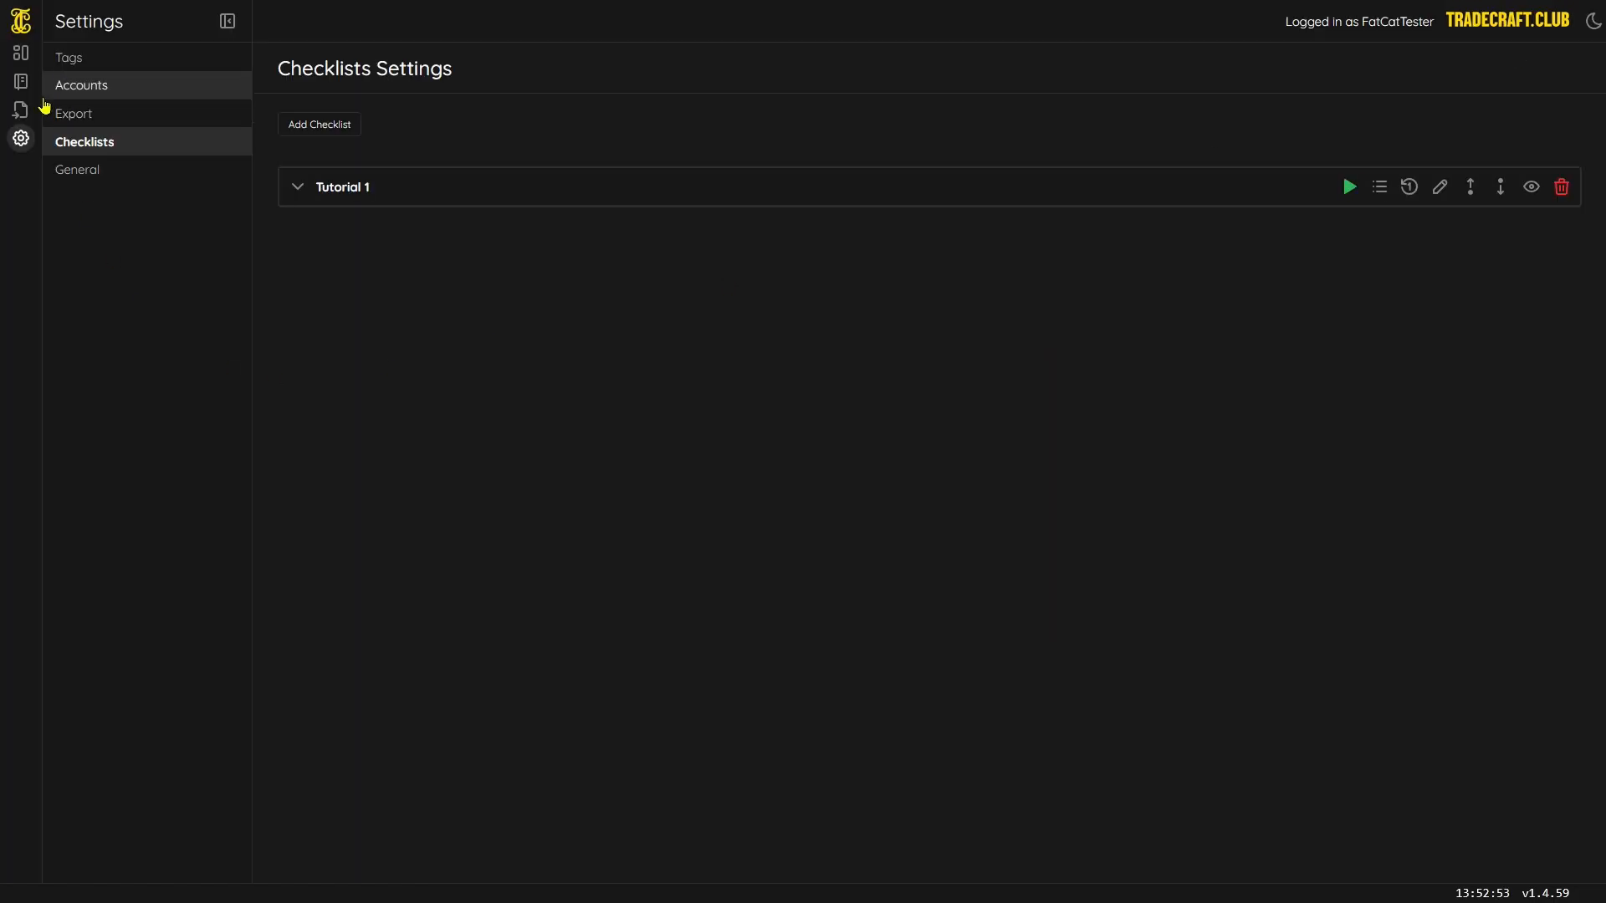
- Add a dummy trade to the journal's daily trades and run the "Tutorial 1" checklist on it
left_click(21, 81)
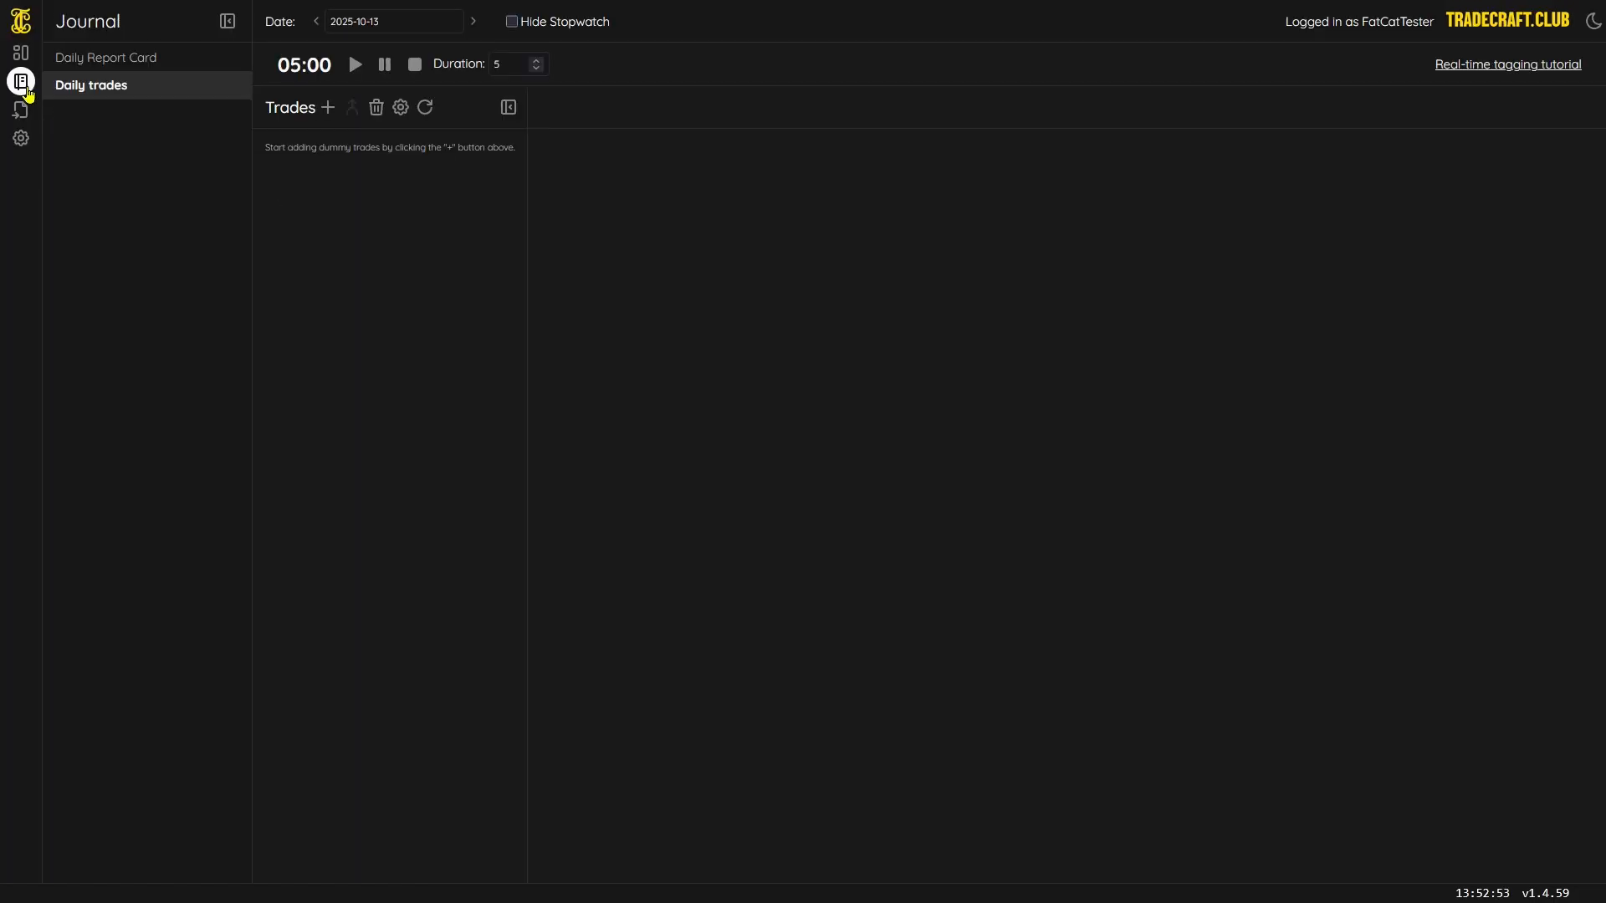
left_click(327, 107)
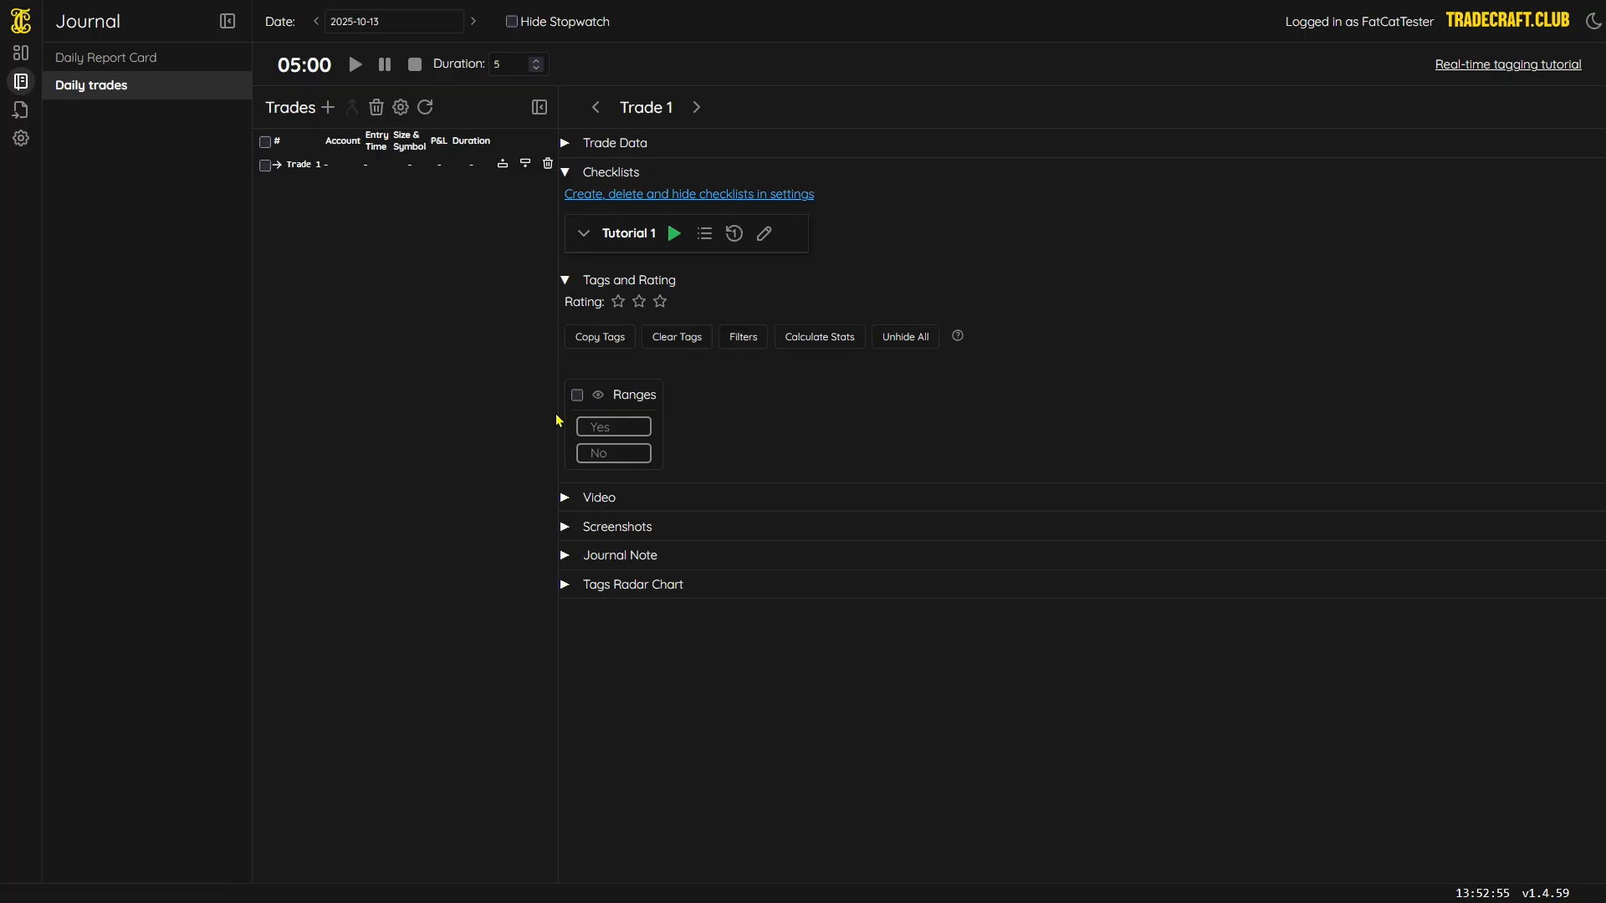
left_click(674, 233)
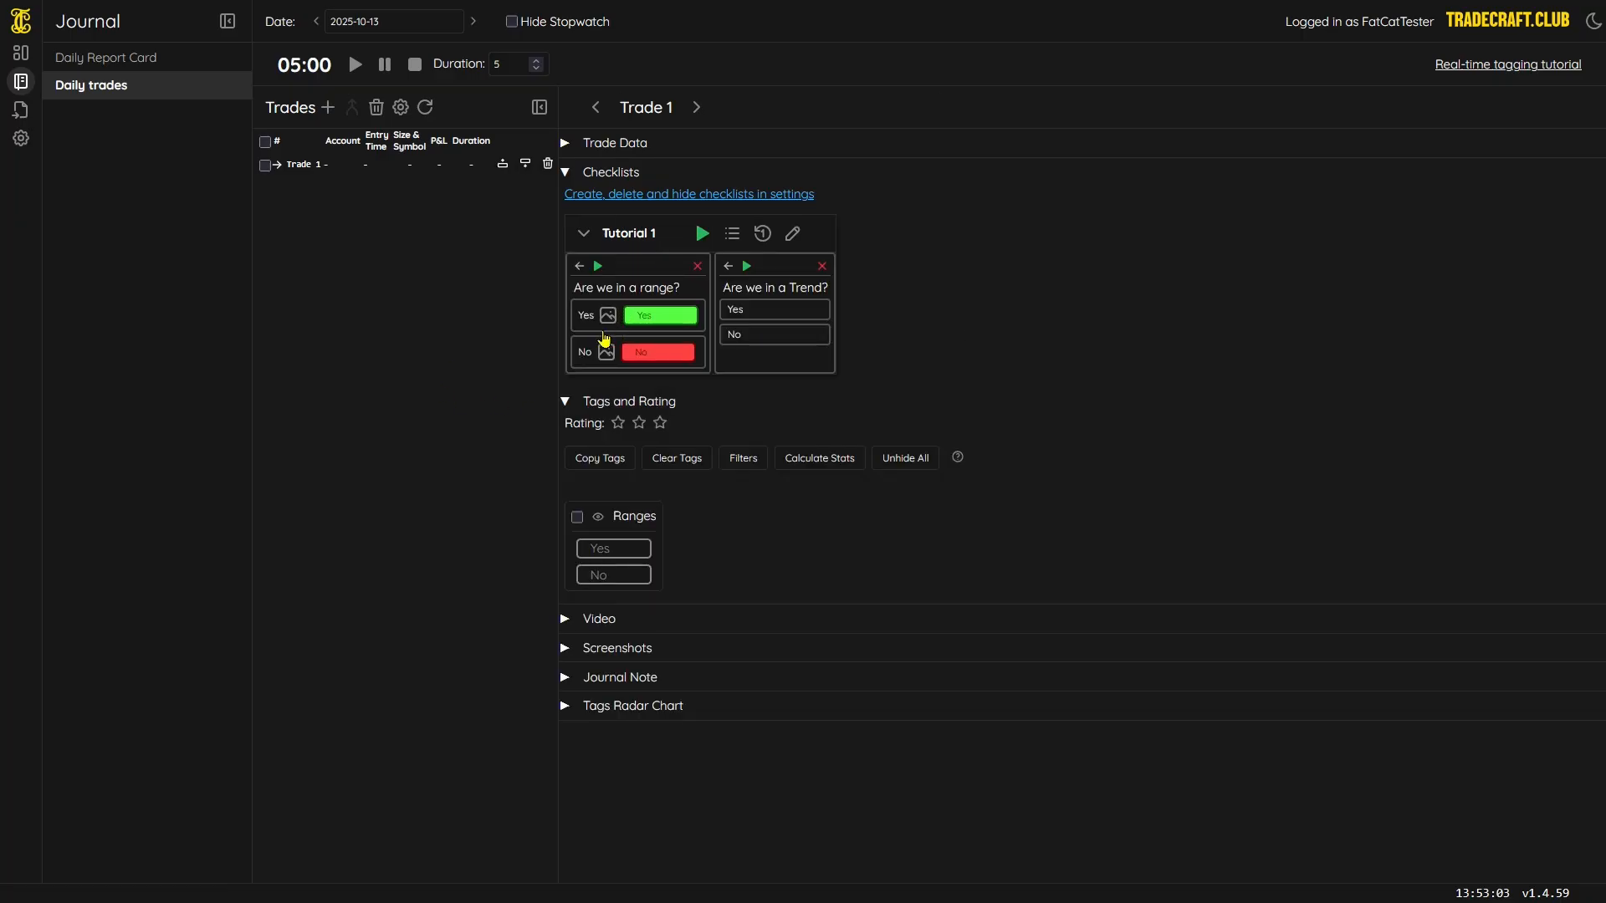
- Preview the answer images while answering the range question "Yes", and restart that question and answer it "No"
mouse_move(610, 318)
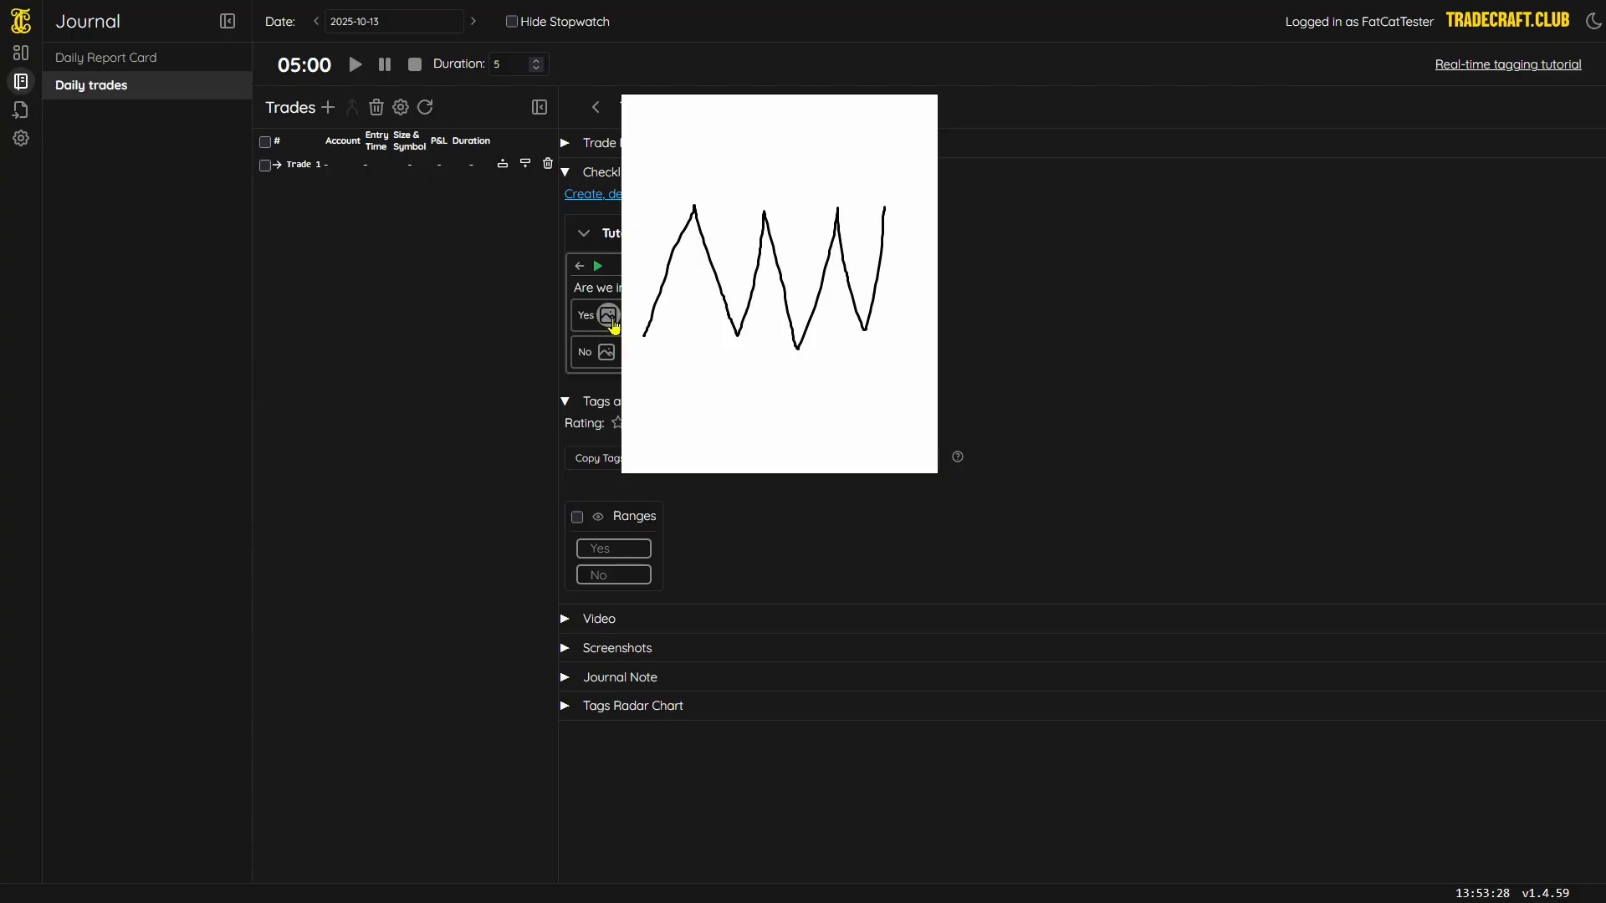
left_click(613, 322)
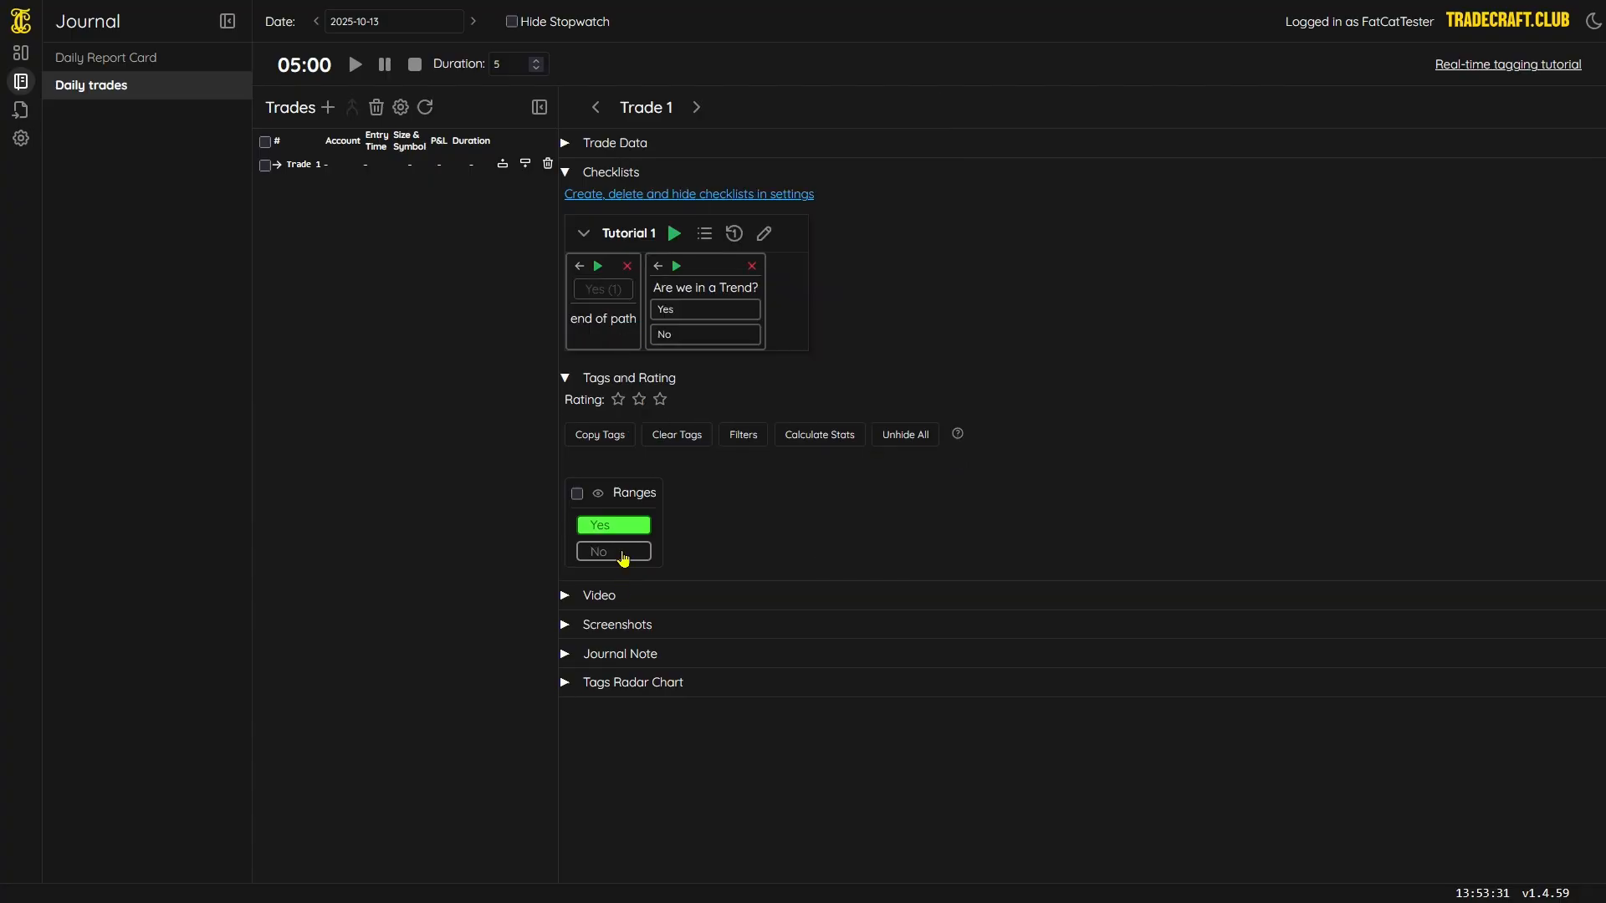
left_click(597, 266)
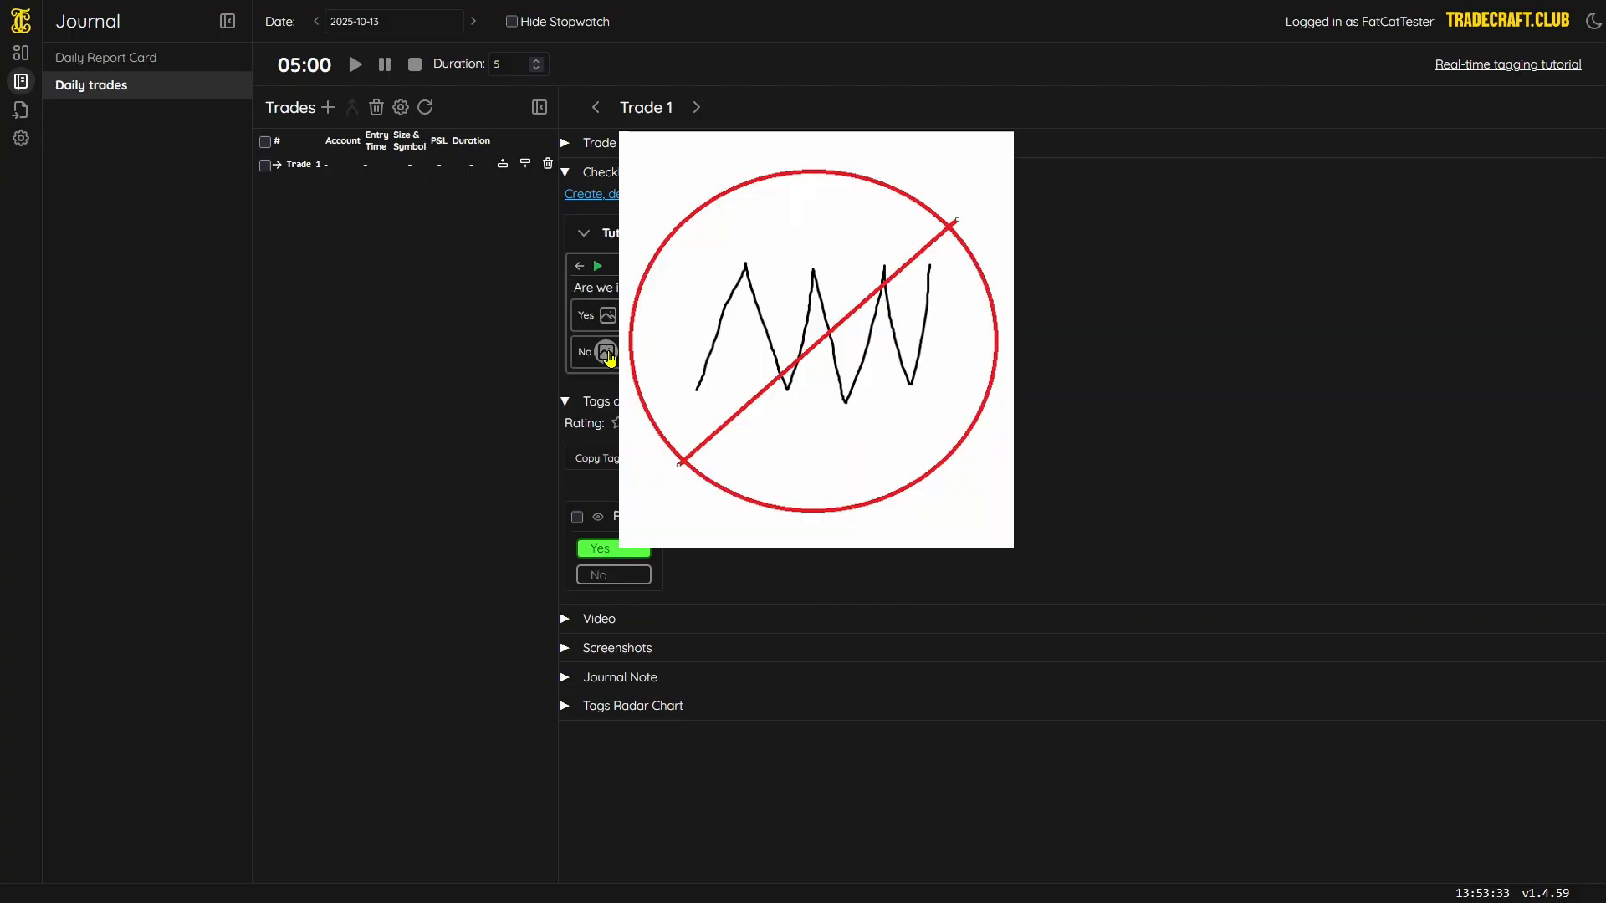
left_click(635, 352)
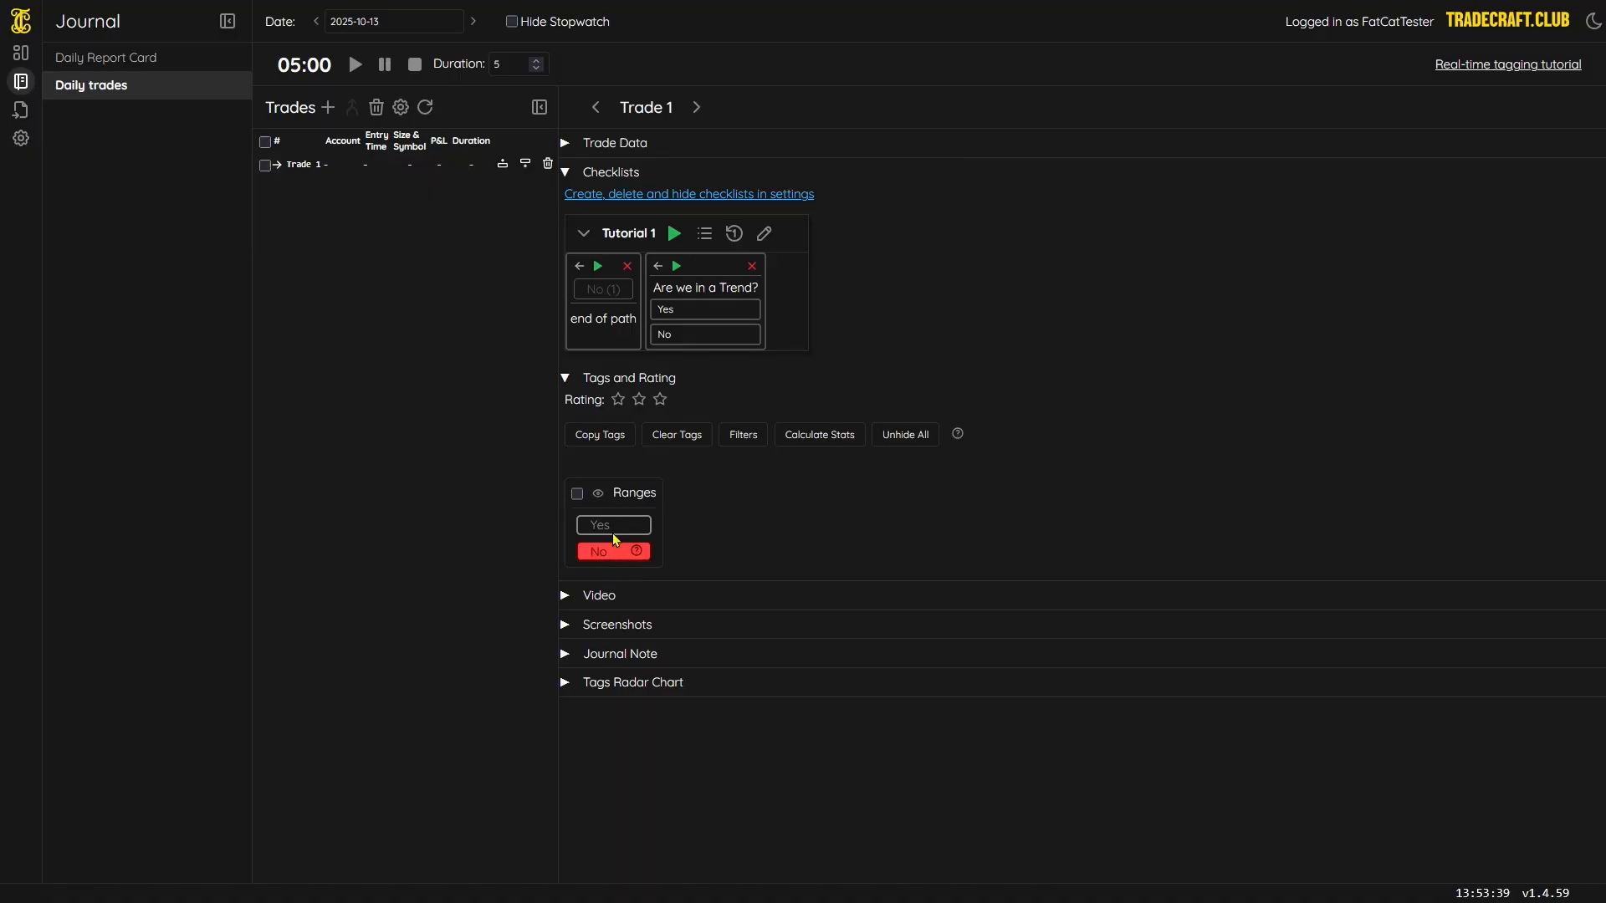
- Remove the attached screenshots from the range question's "No" and "Yes" answer nodes in the "Tutorial 1" checklist editor
left_click(1440, 189)
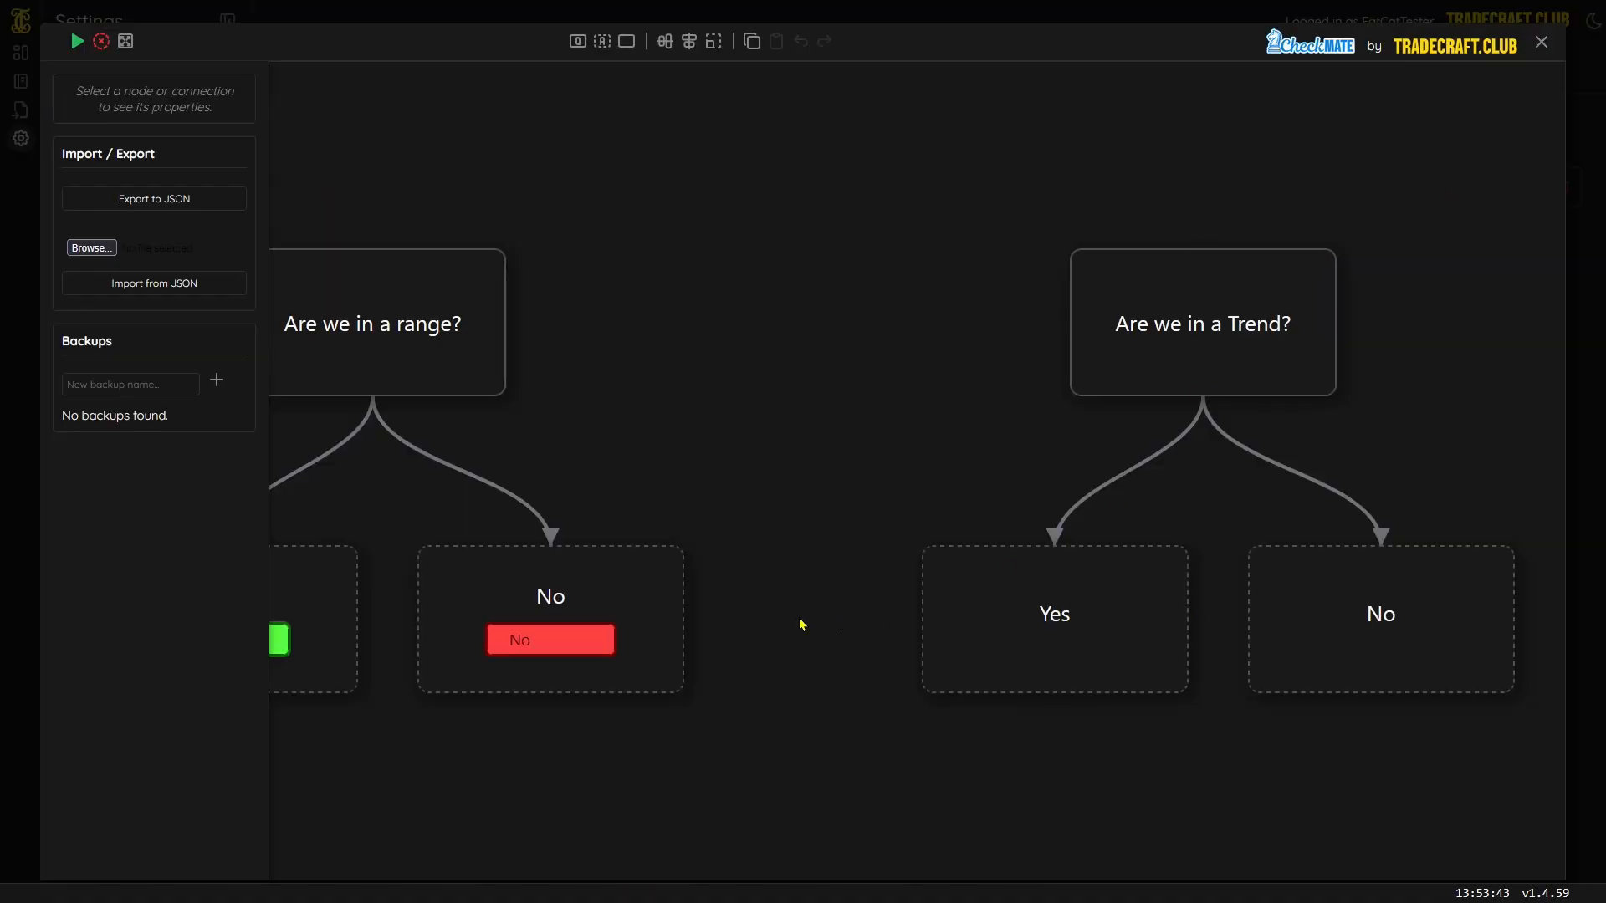
left_click_drag(521, 702, 814, 677)
left_click(784, 640)
mouse_move(762, 555)
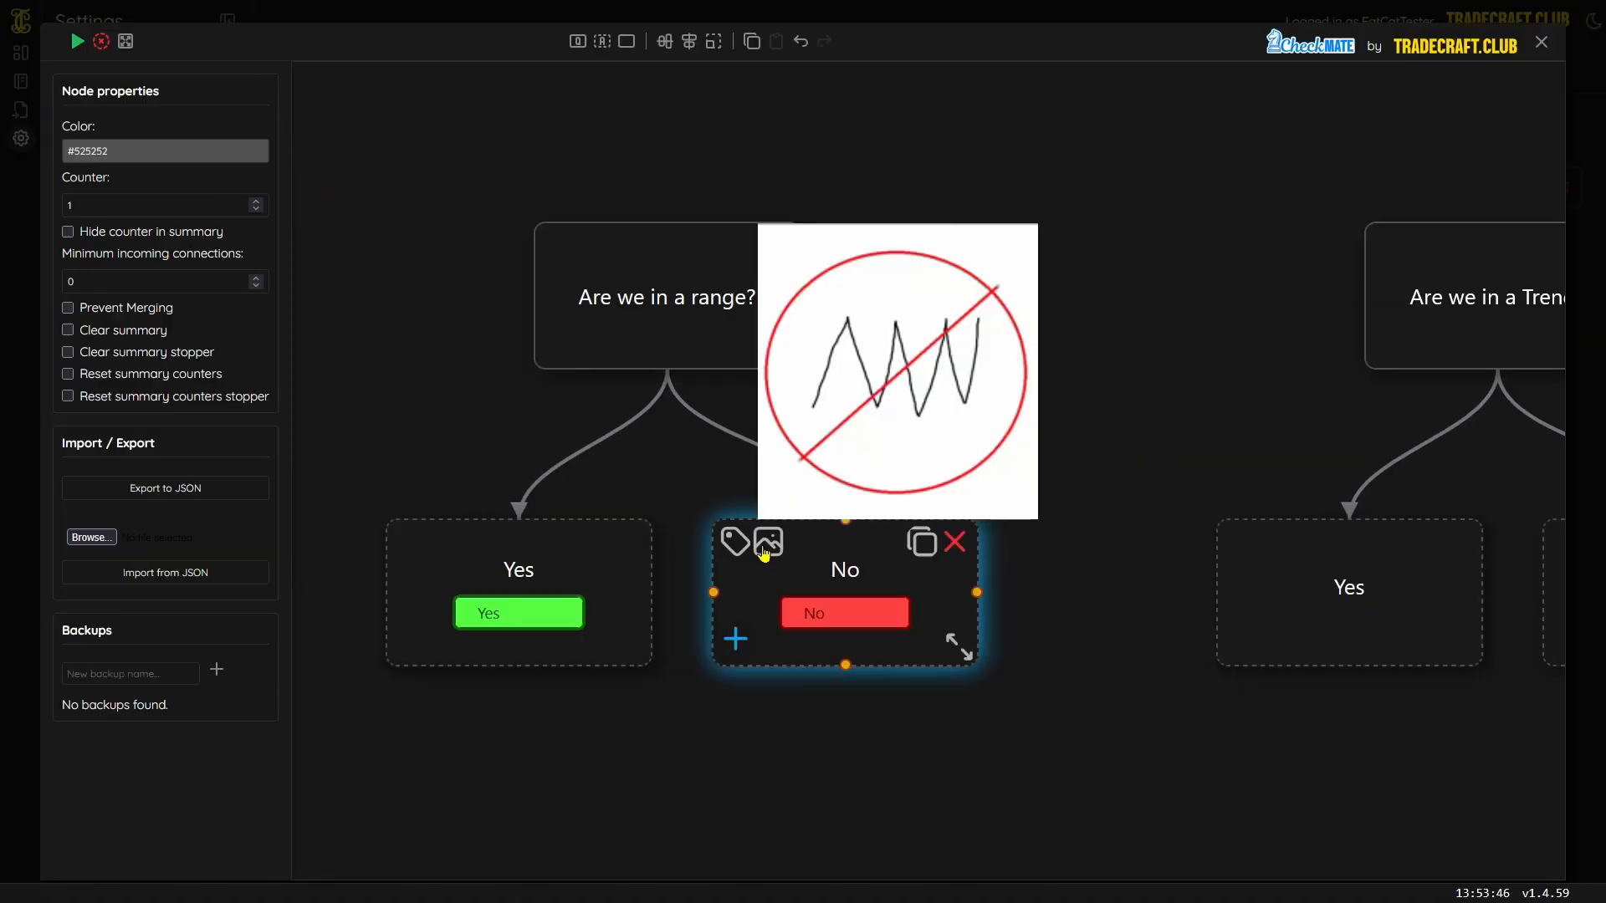
left_click(765, 545)
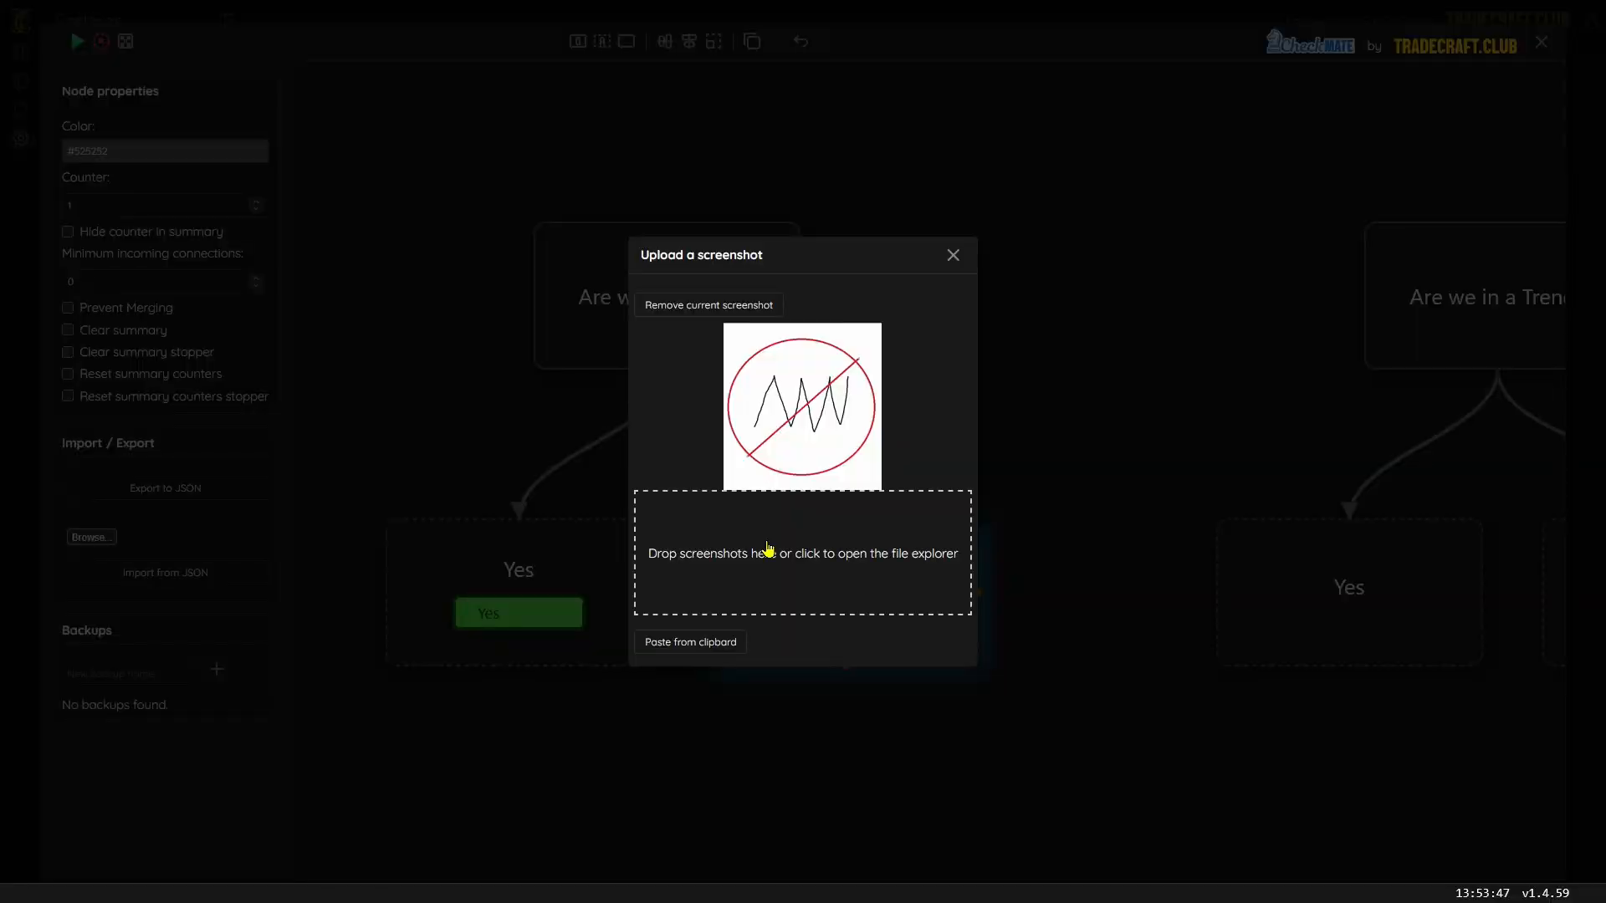
left_click(711, 306)
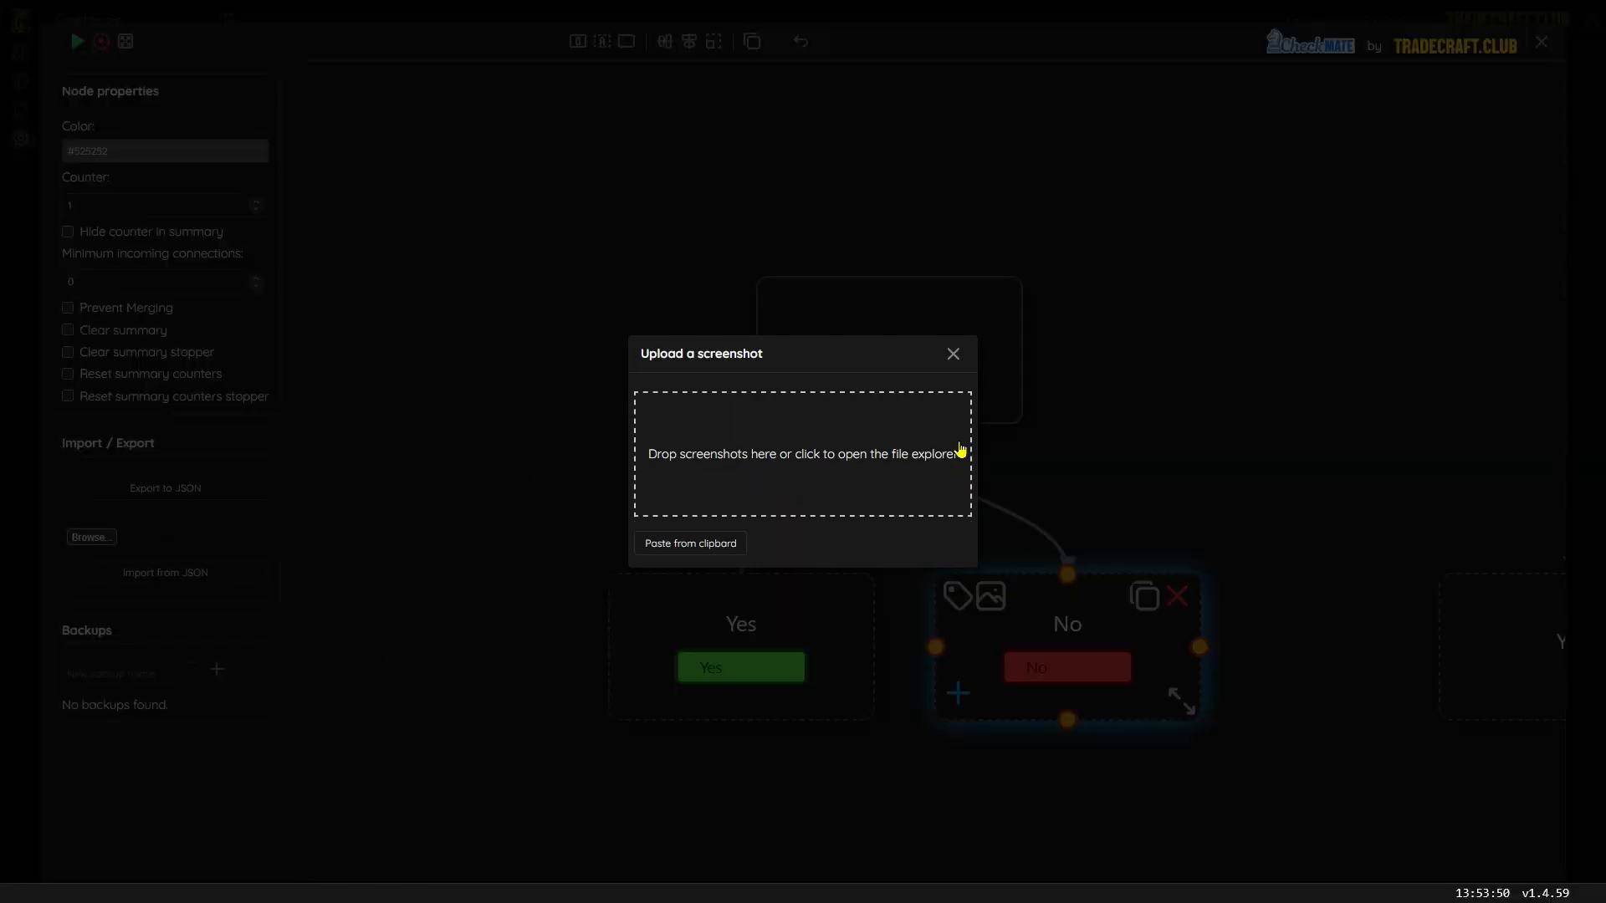
left_click(953, 354)
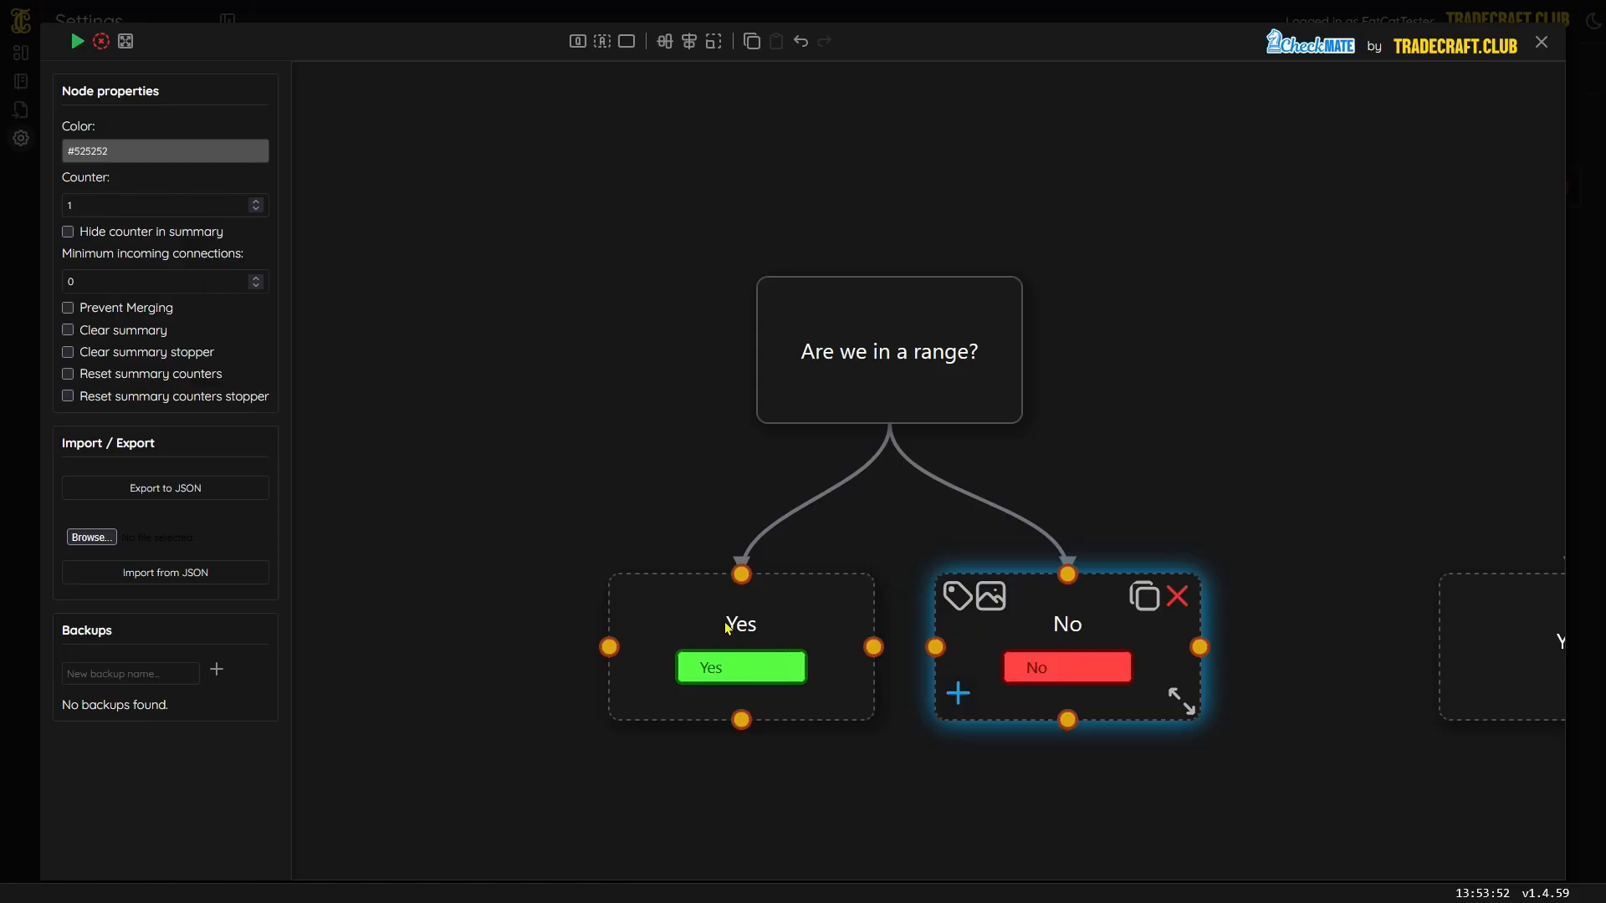
left_click(663, 599)
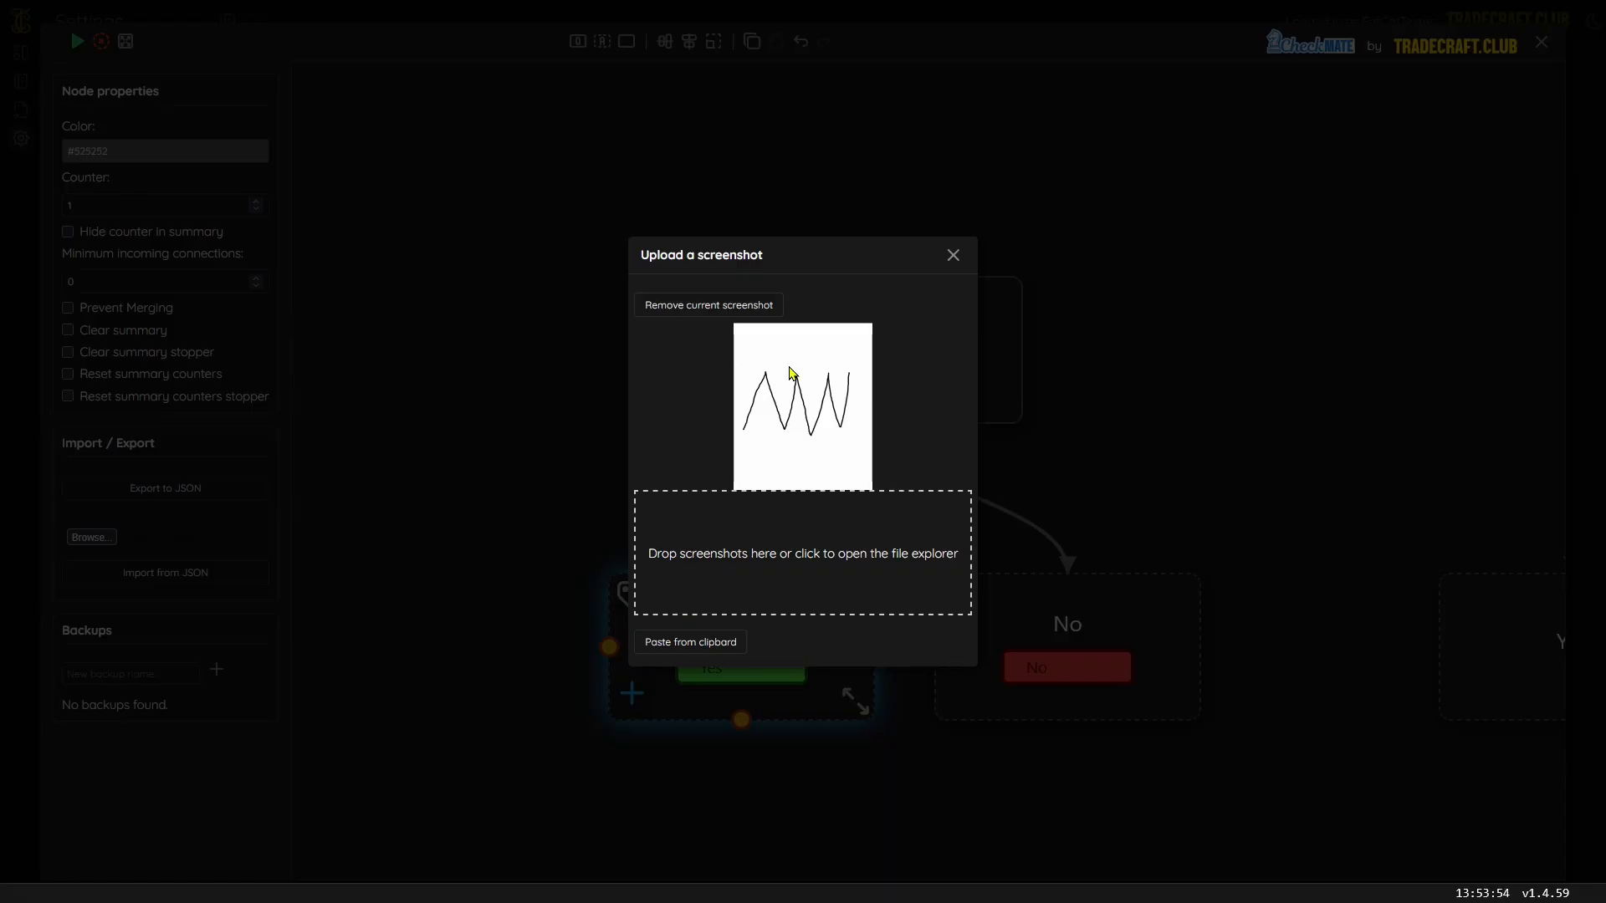
left_click(708, 311)
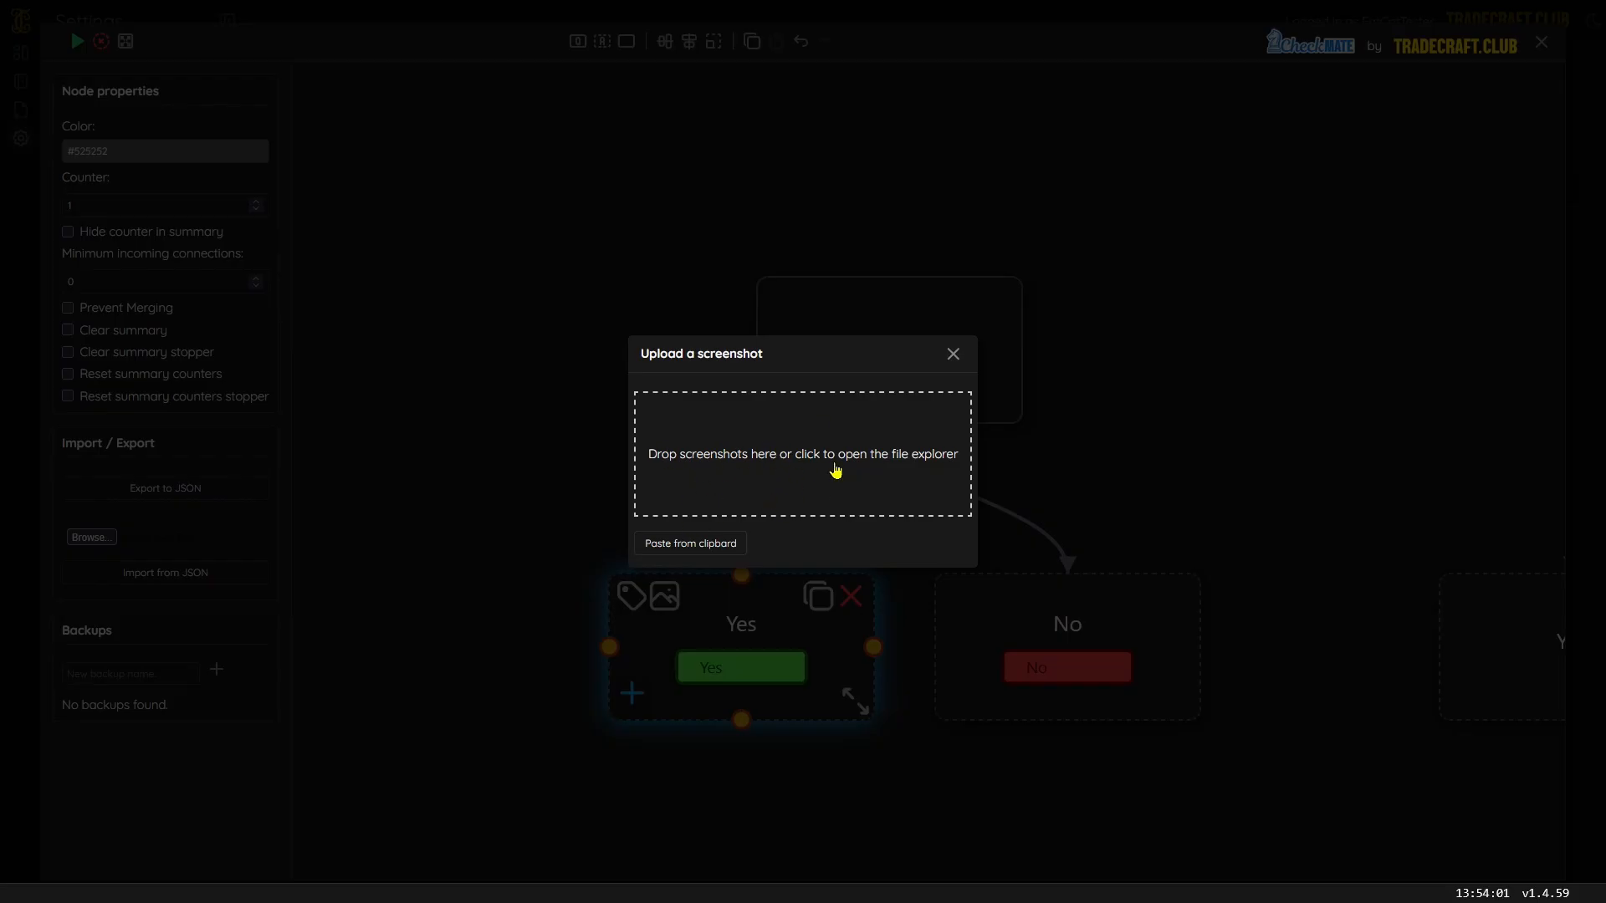
- Close the screenshot upload and color the "Are we in a range?" question node white, #ffffff
left_click(951, 355)
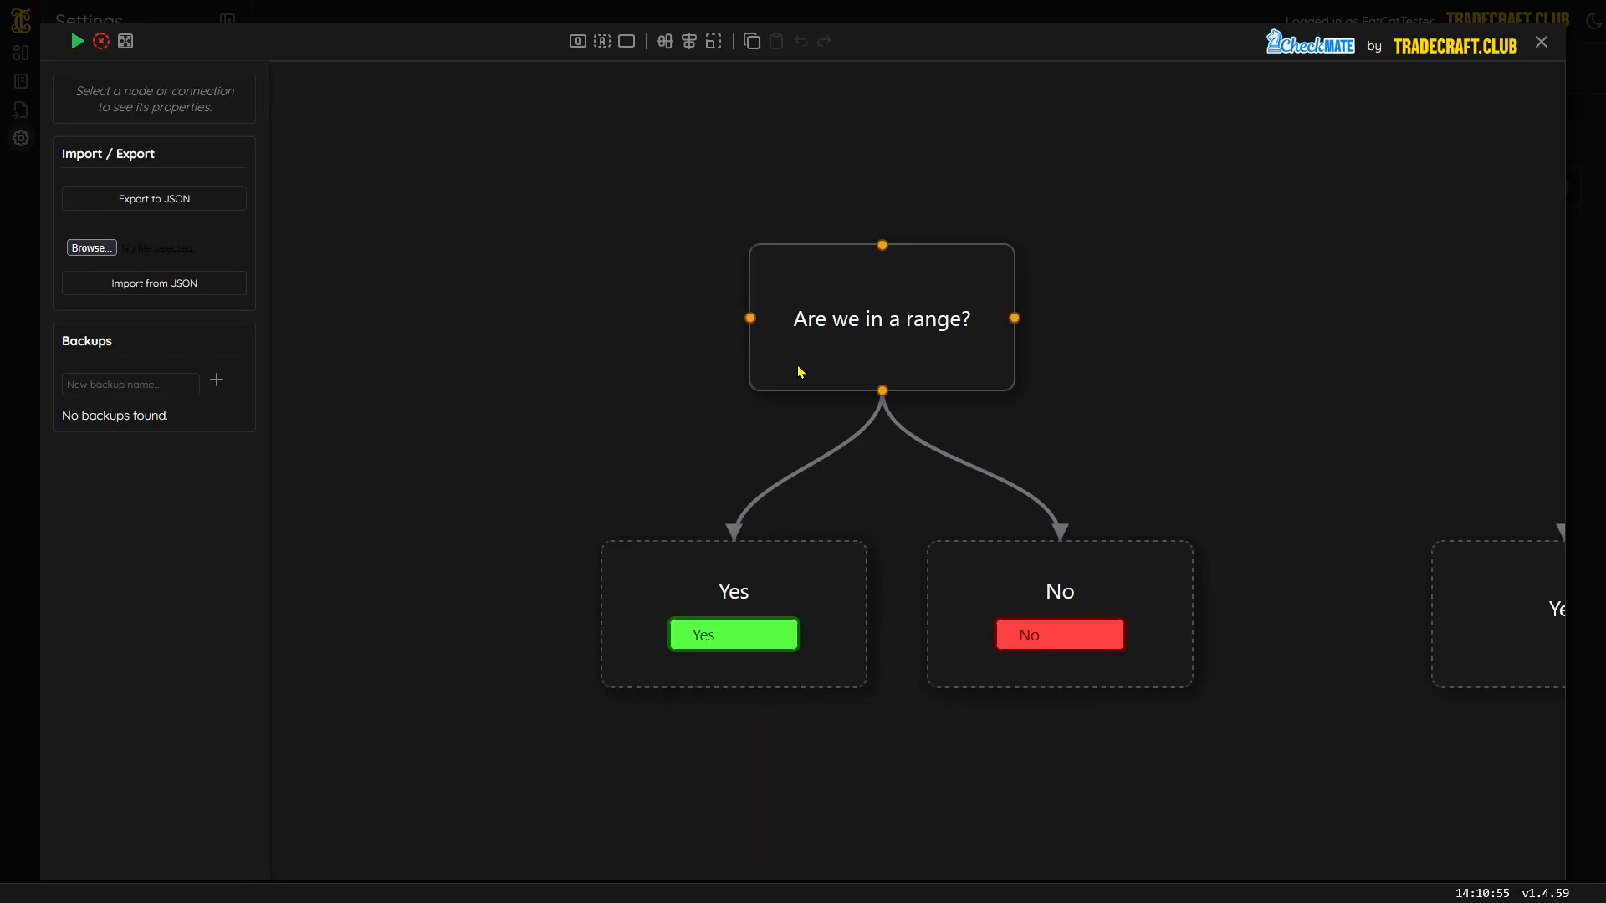
left_click(799, 372)
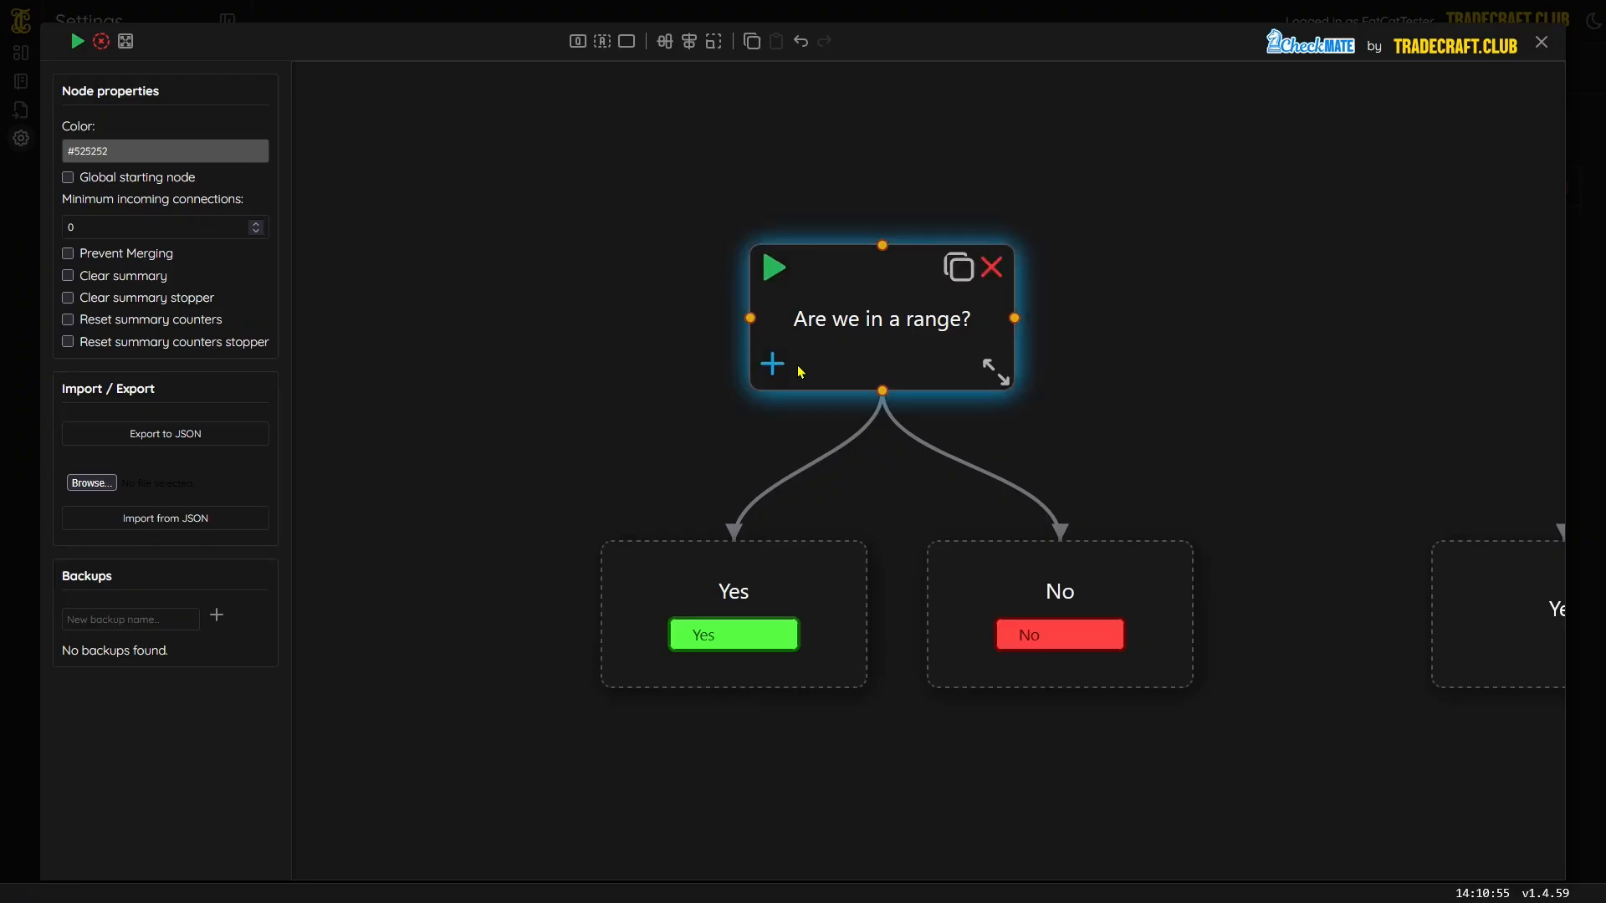
left_click(101, 151)
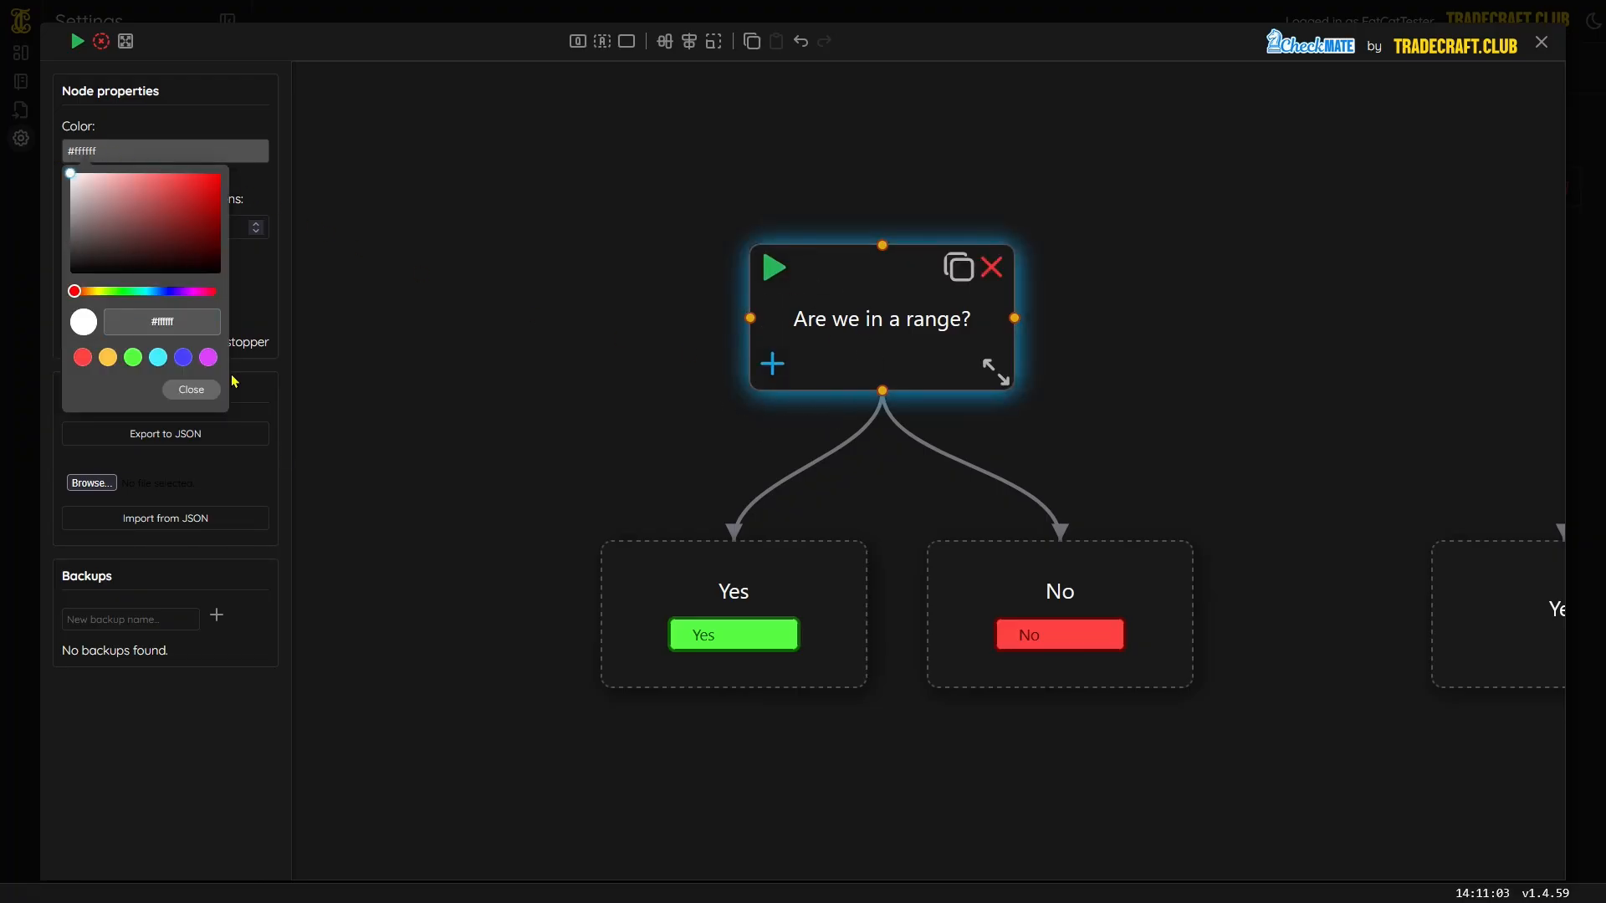
left_click(206, 396)
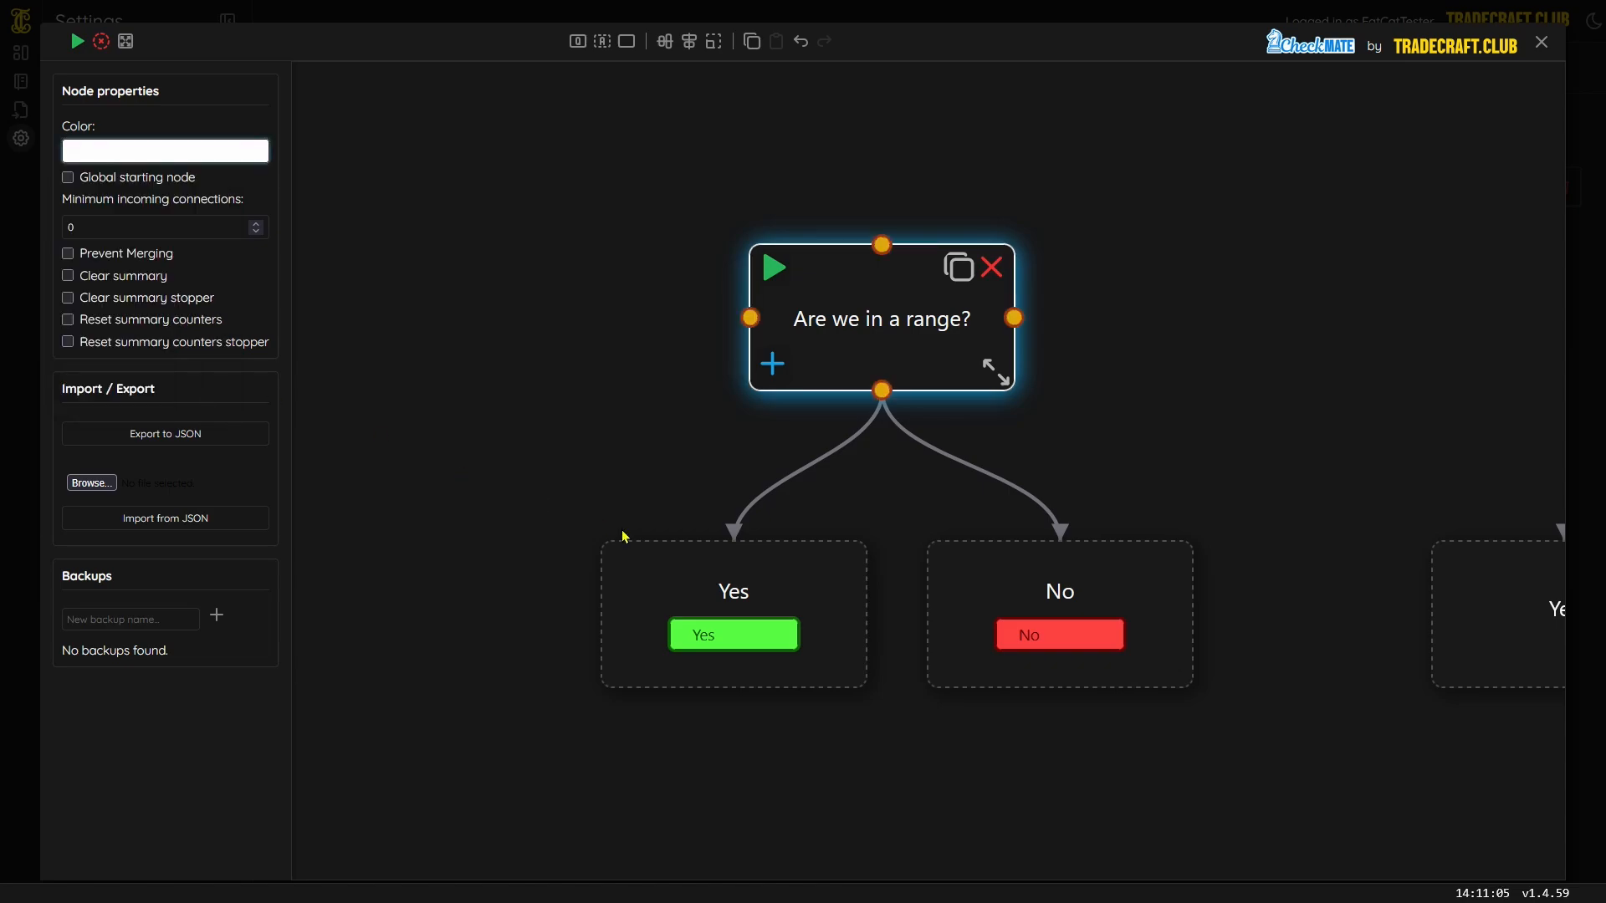
- Color the range question's "Yes" answer node with the preset green and its "No" answer node with the preset red, #fc4242
left_click(633, 586)
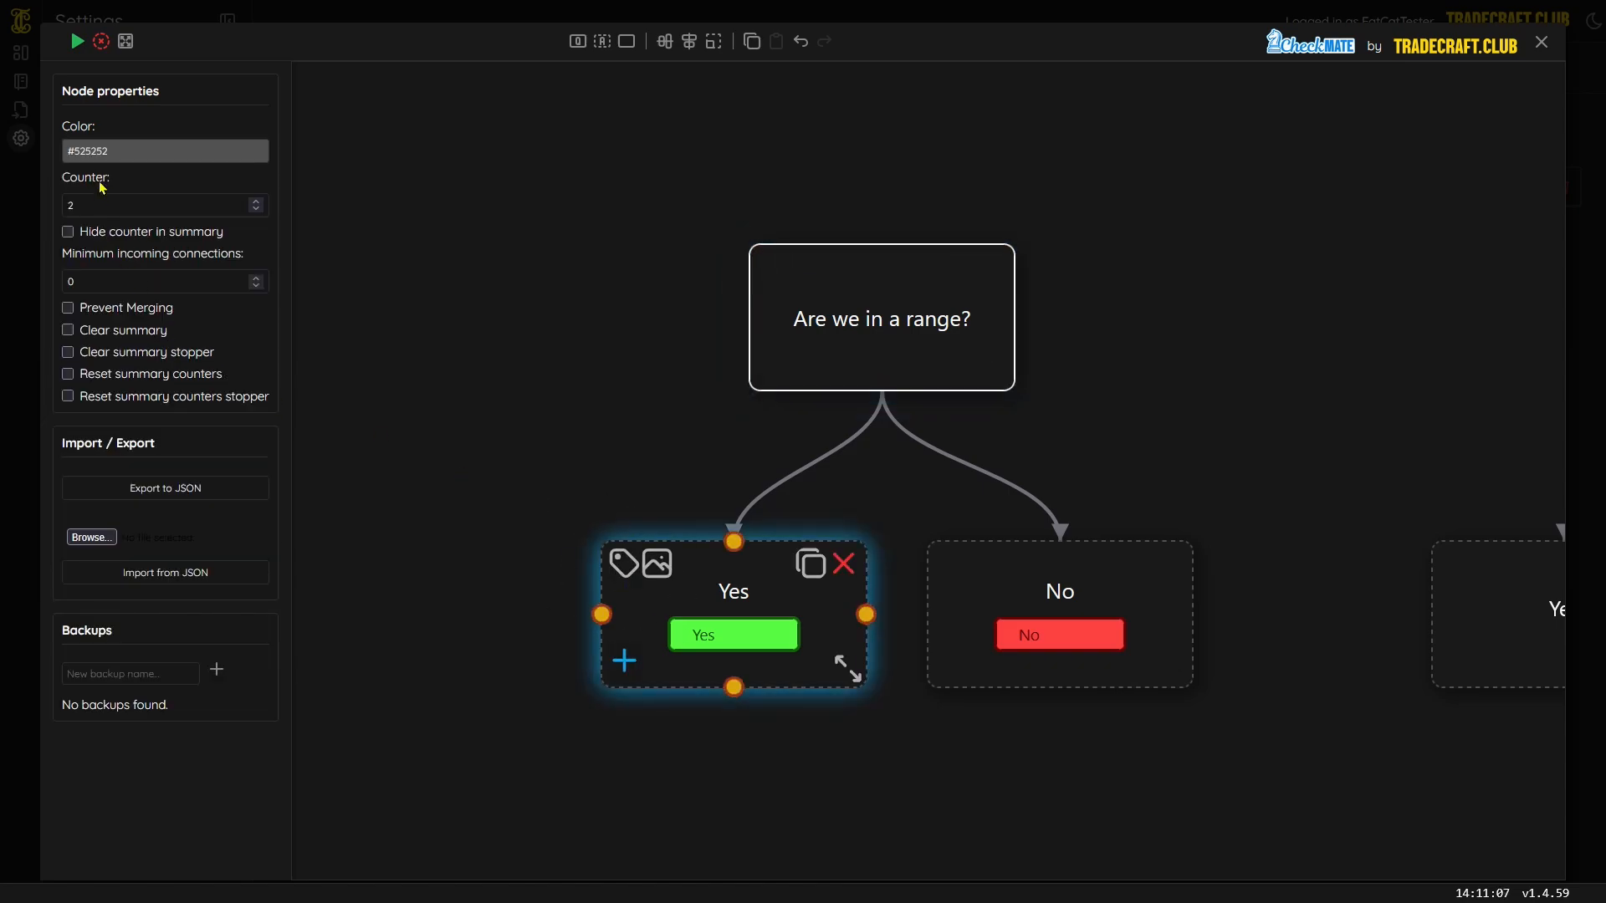
left_click(109, 151)
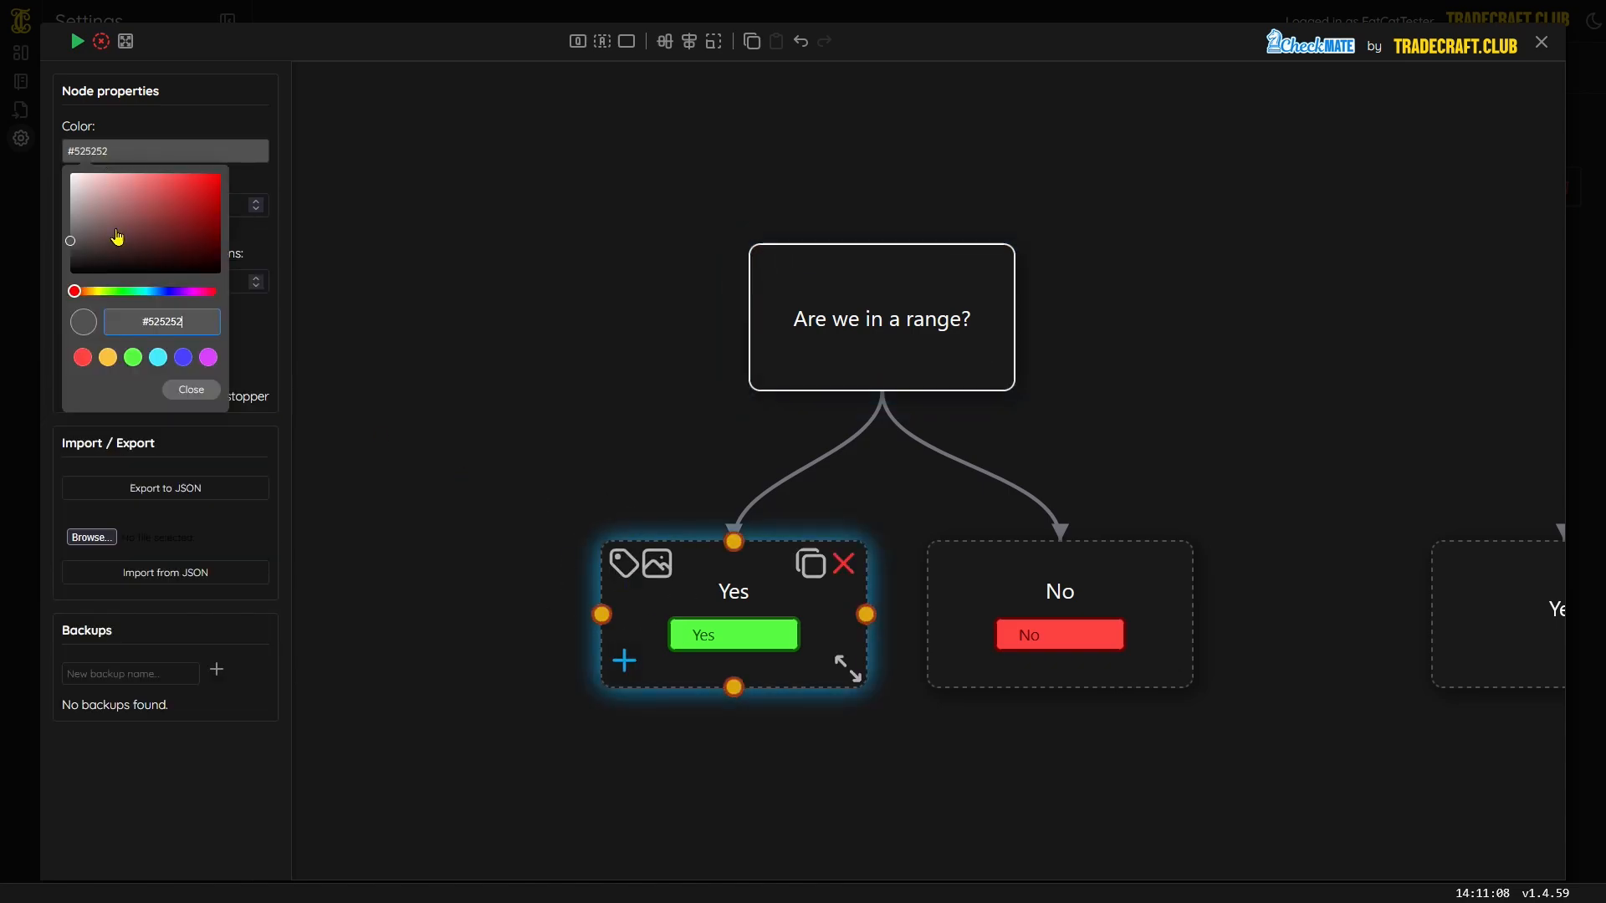
left_click(133, 357)
left_click(191, 390)
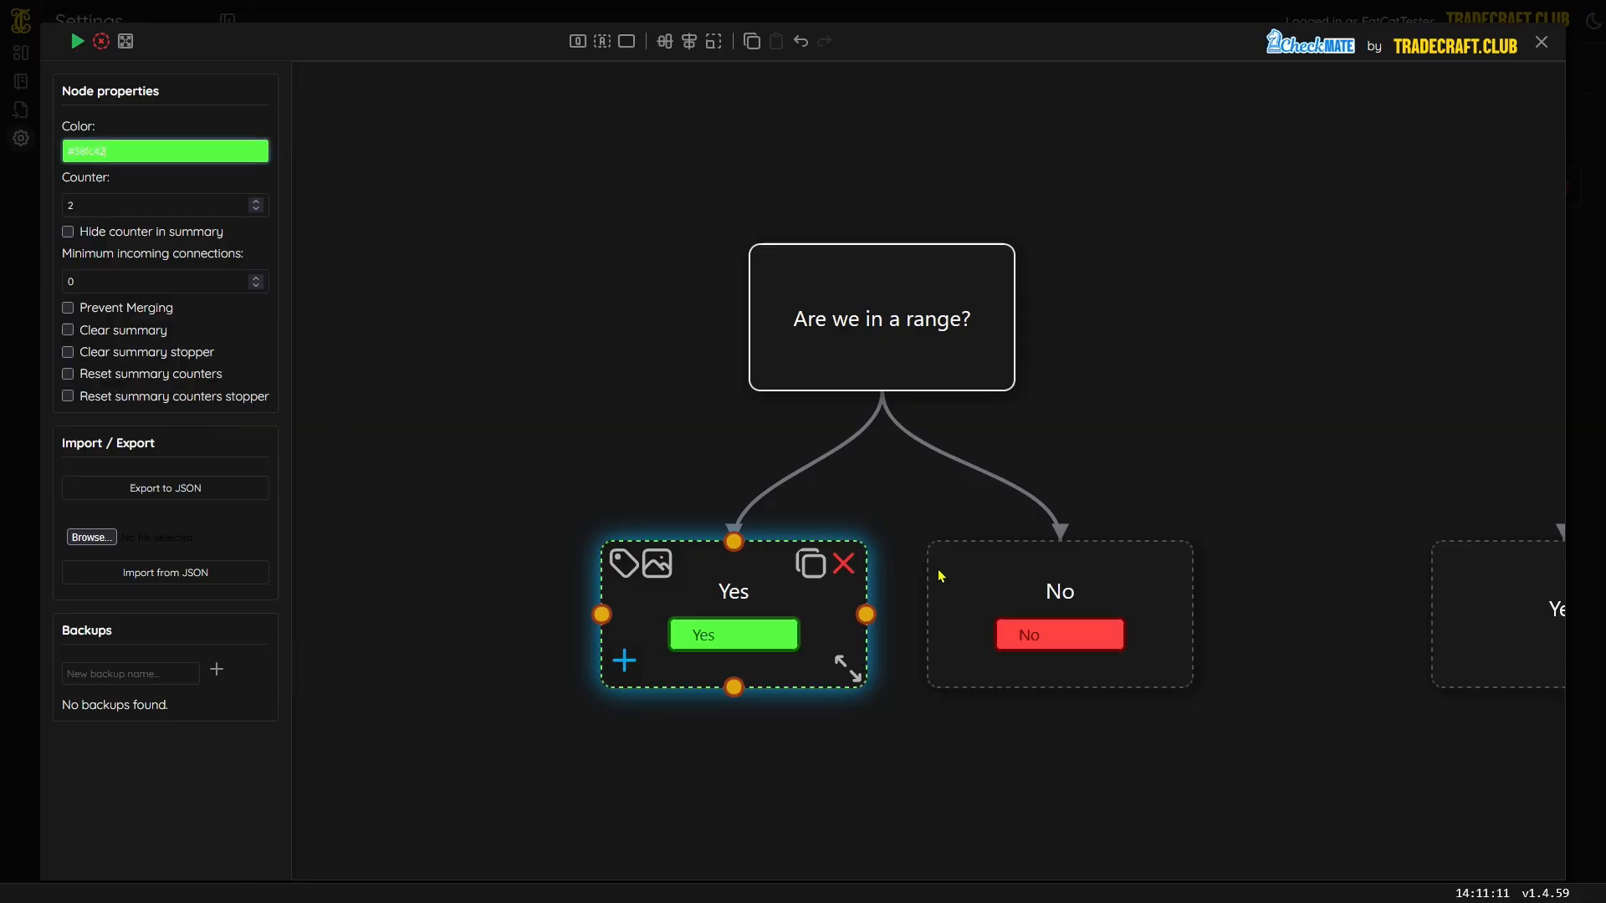
left_click(991, 599)
left_click(117, 153)
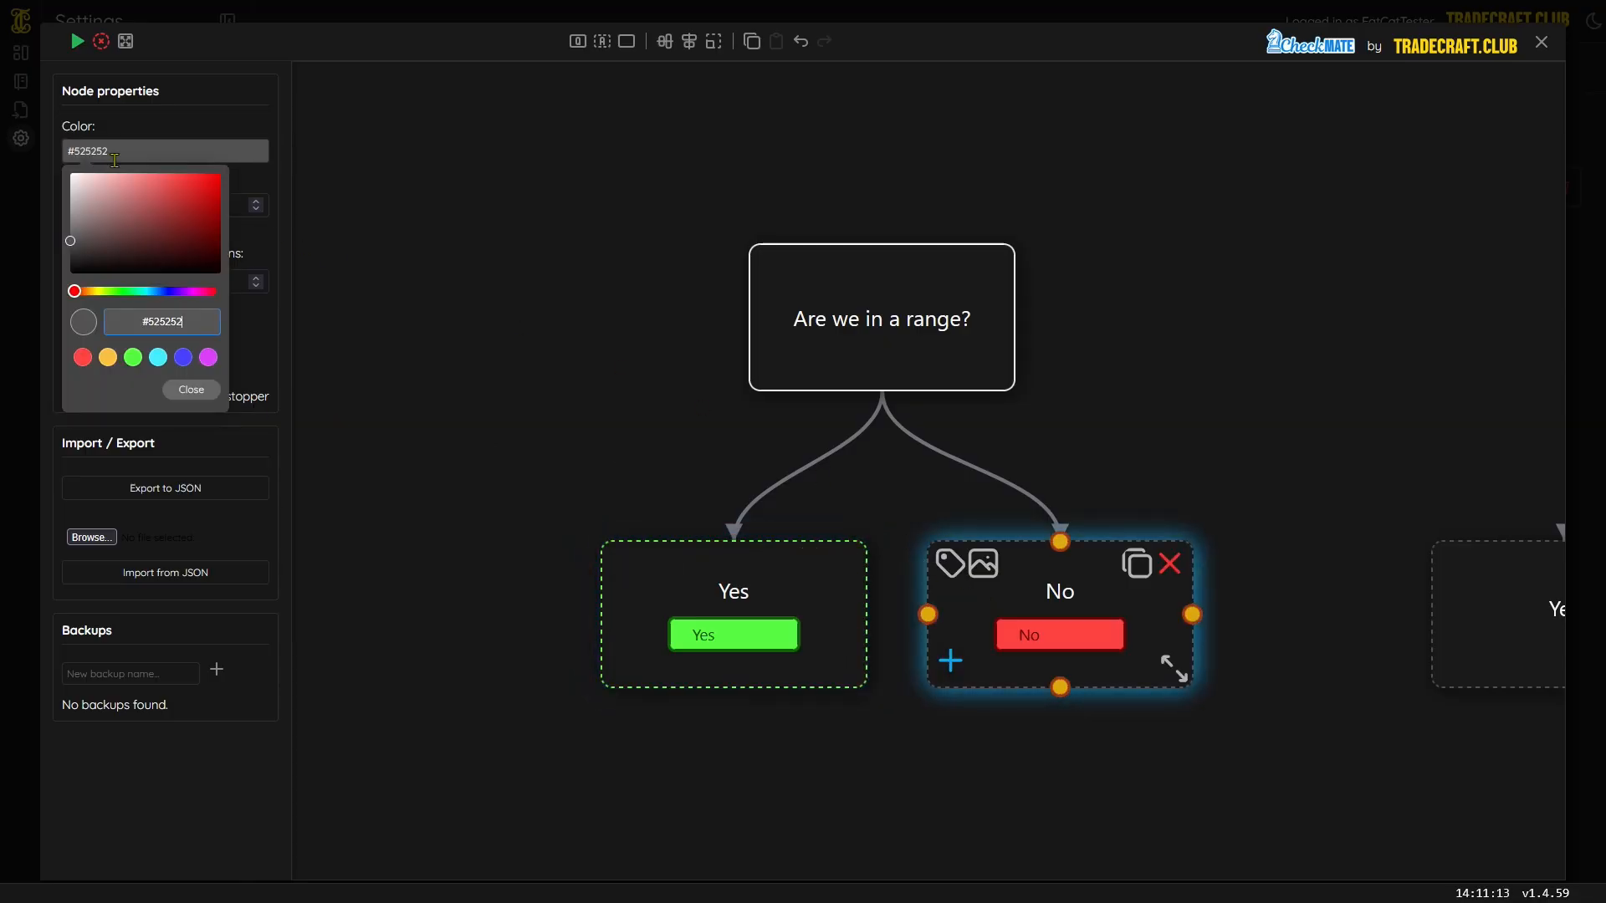
left_click(82, 358)
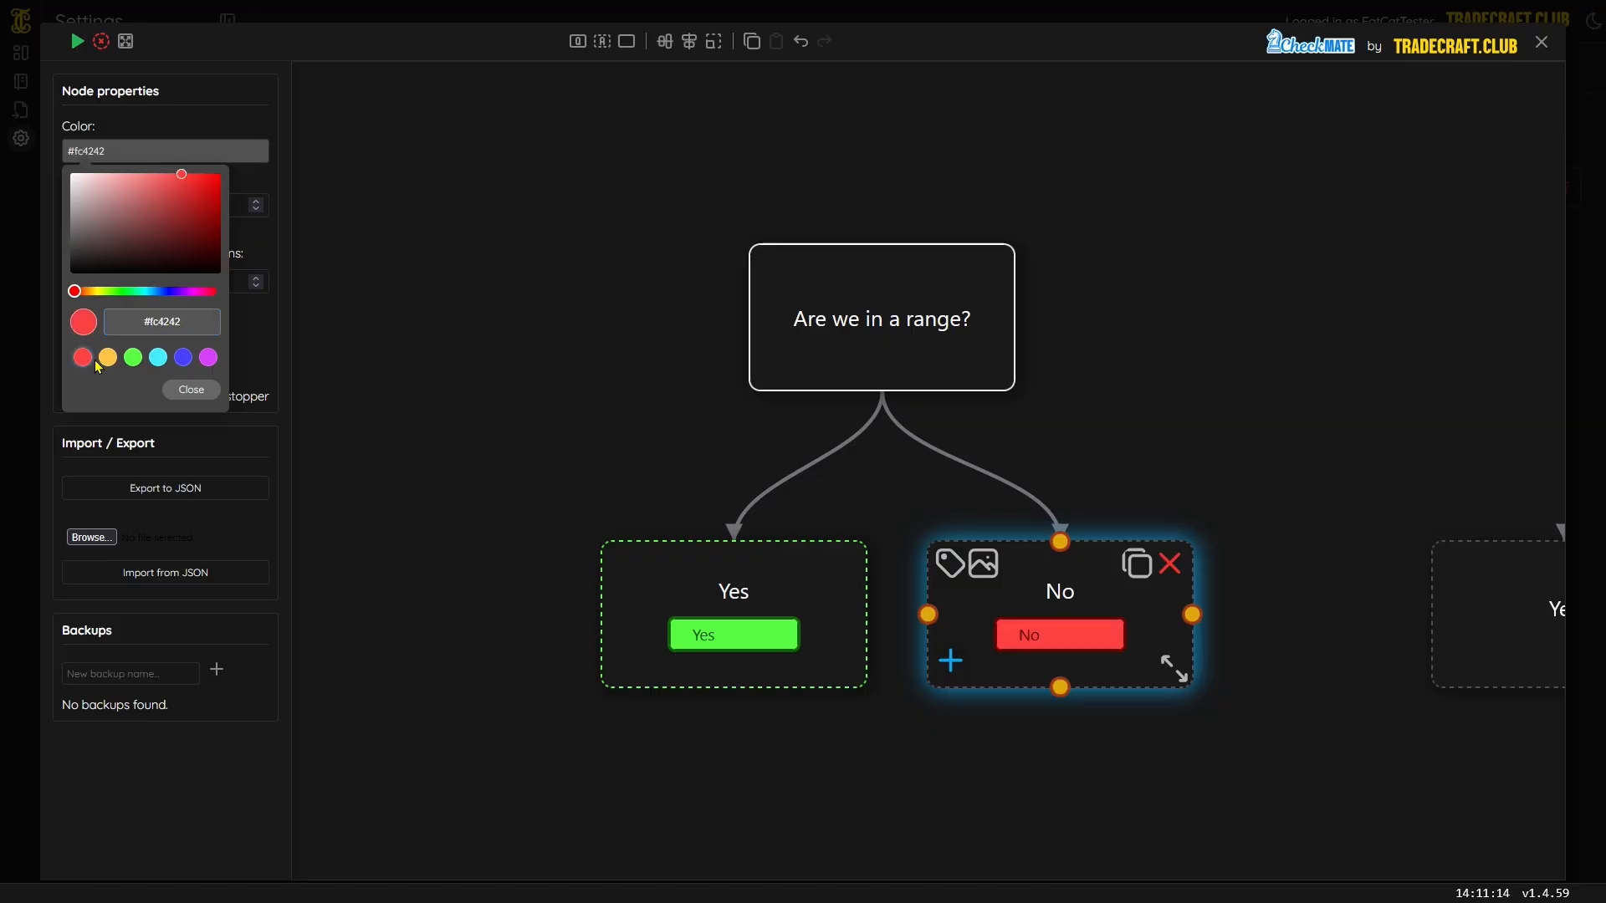
left_click(191, 390)
left_click(1201, 393)
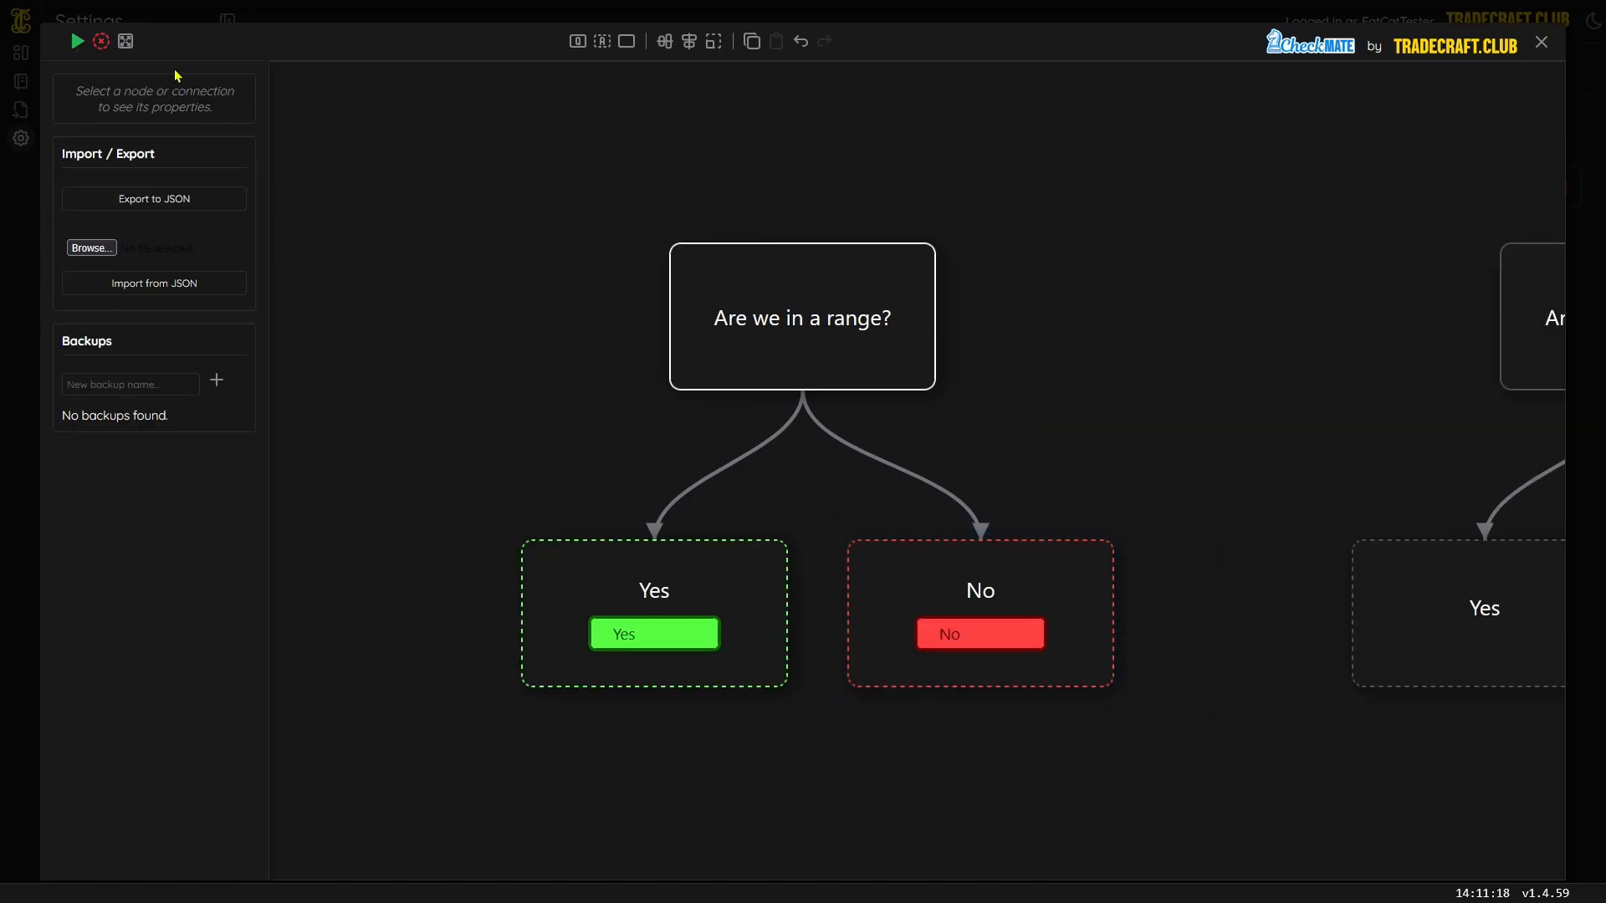
- Run the "Tutorial 1" checklist, answer the range question "No", and restart that question
left_click(76, 41)
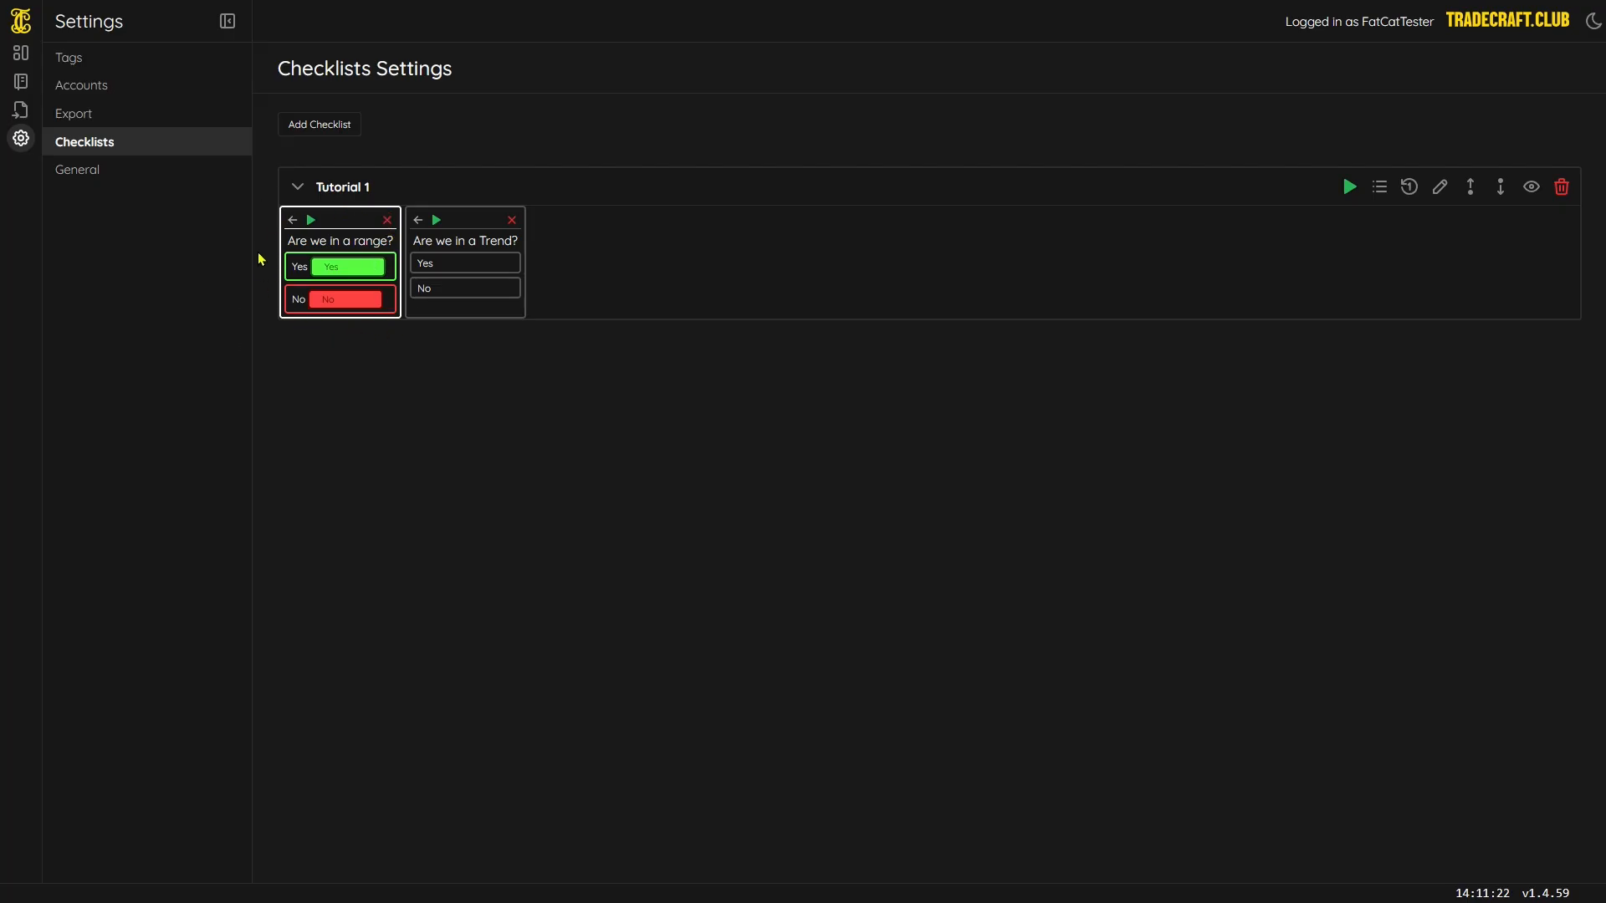
left_click(303, 306)
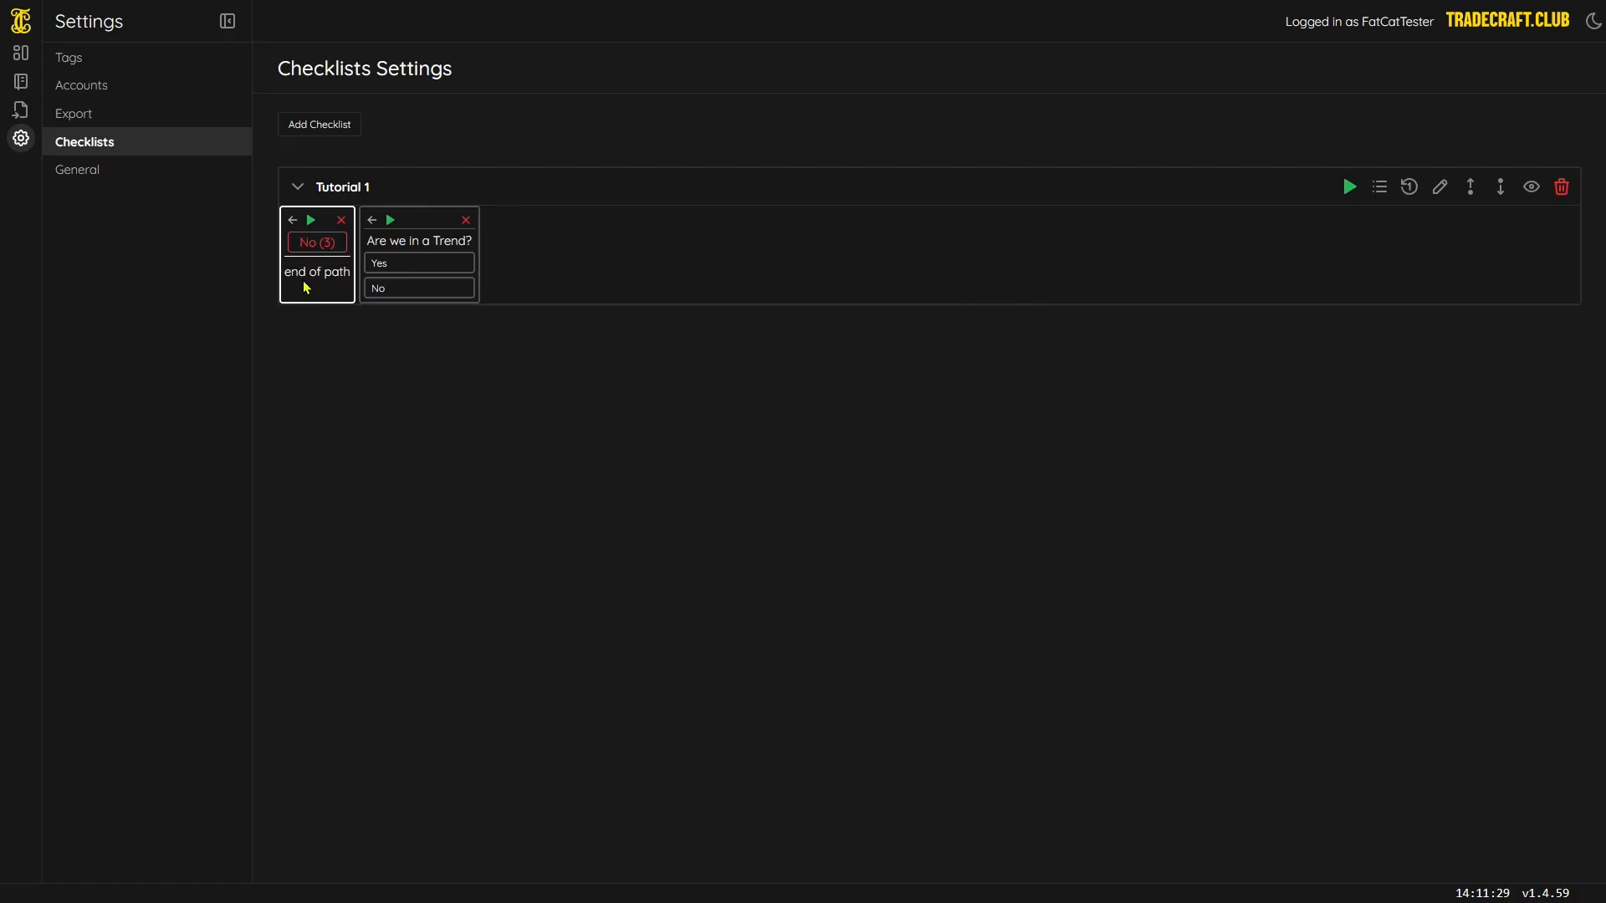
left_click(310, 220)
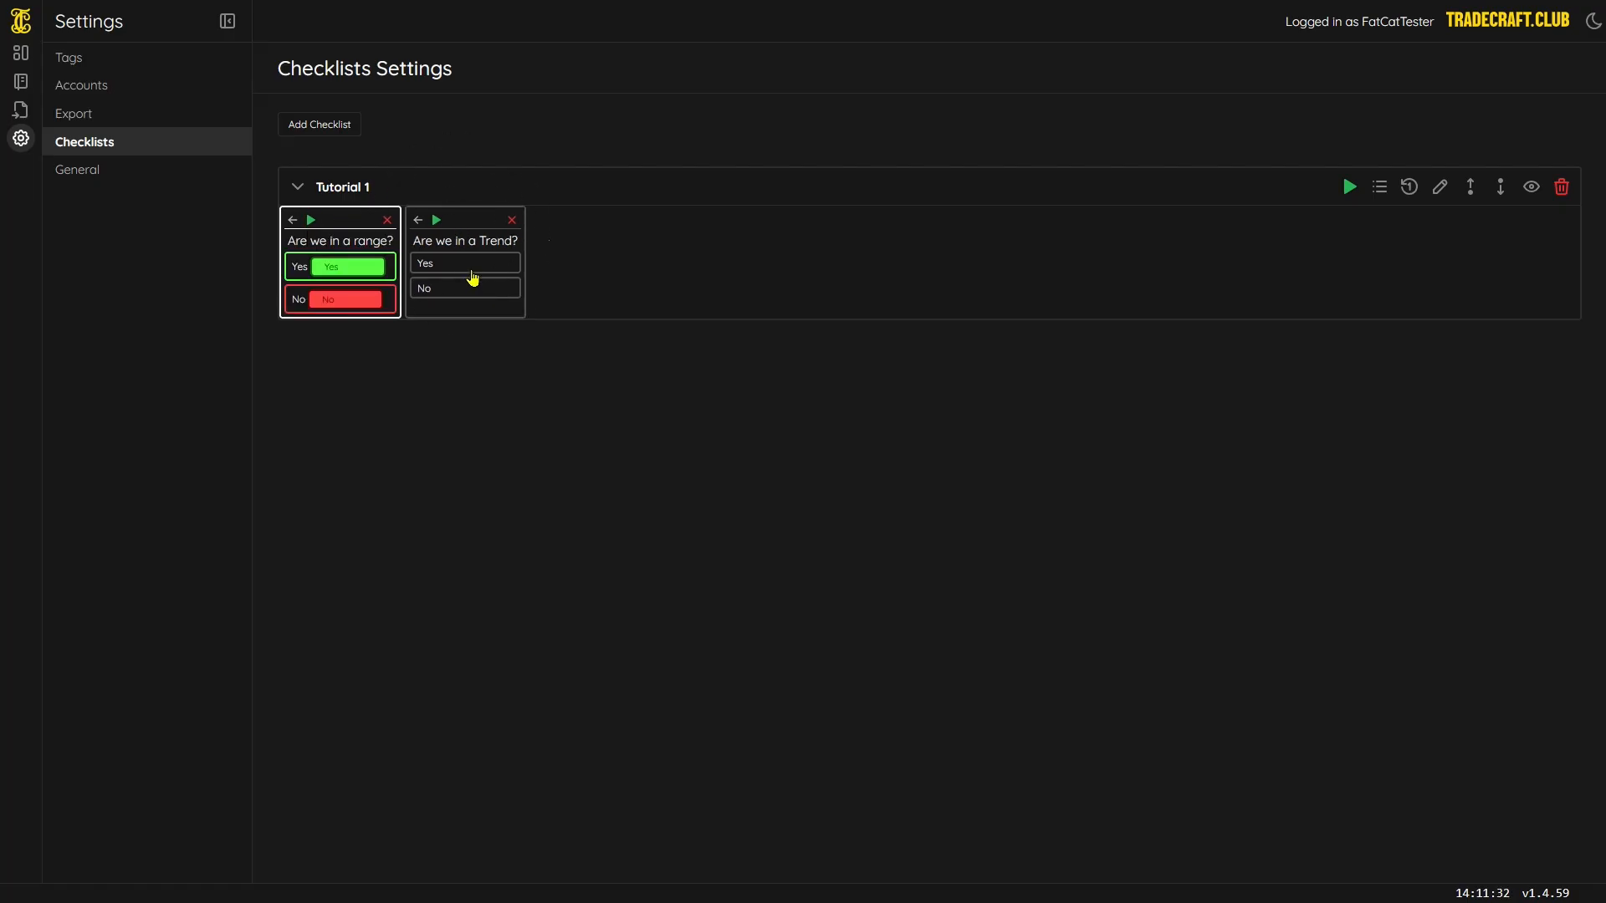
- Color the "Are we in a Trend?" question node orange, #fcc442, in the "Tutorial 1" checklist editor and run the checklist
left_click(1439, 187)
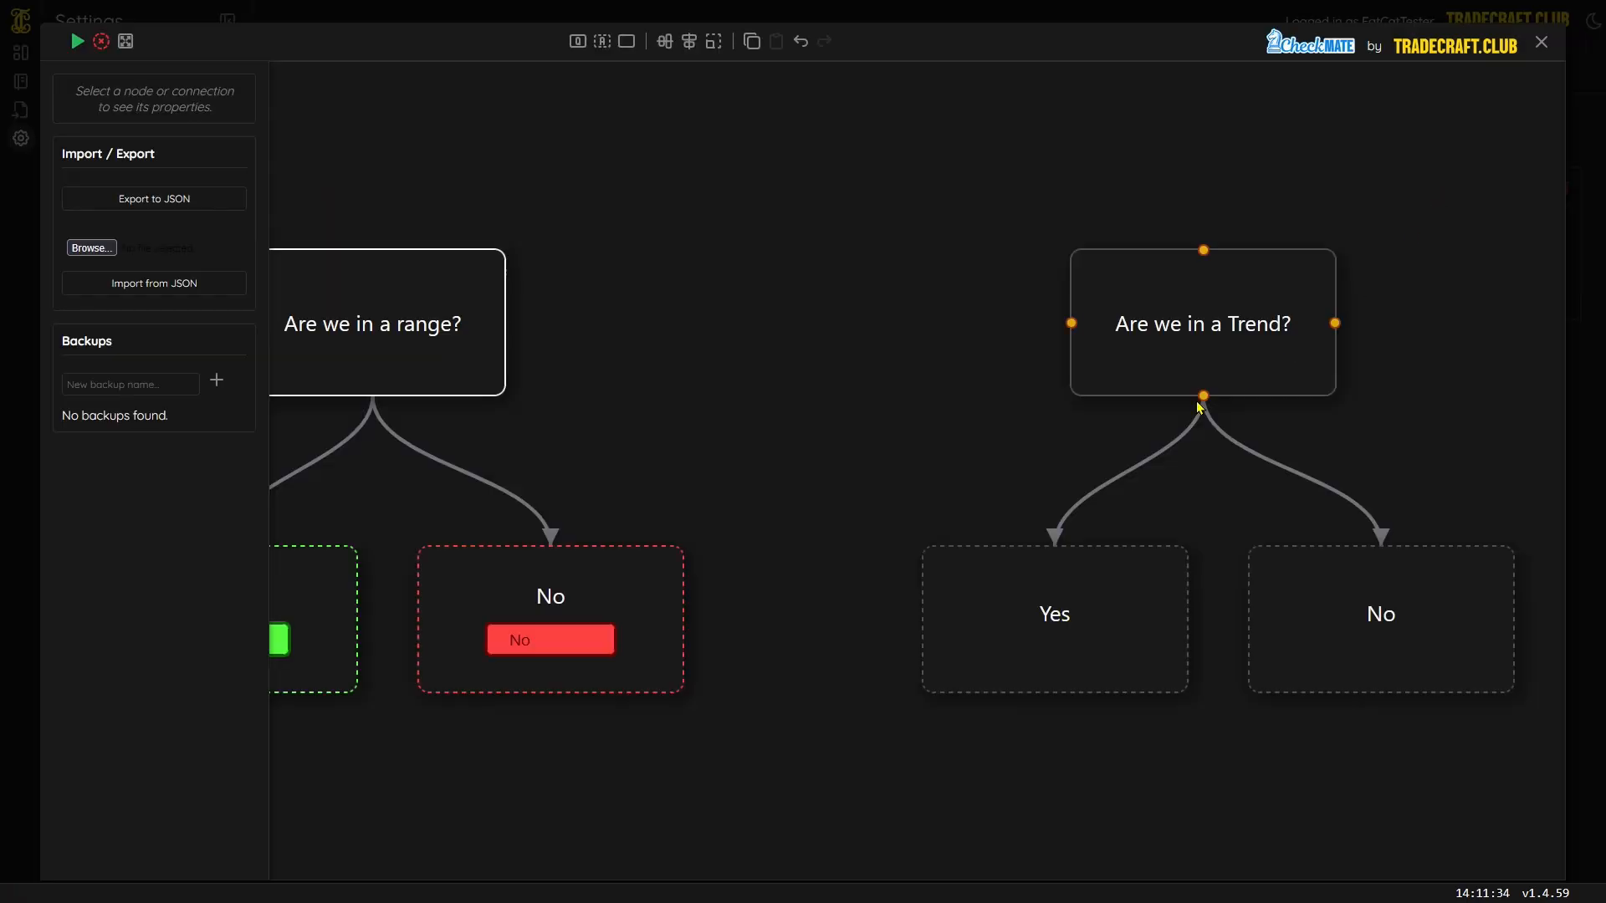
left_click(1129, 366)
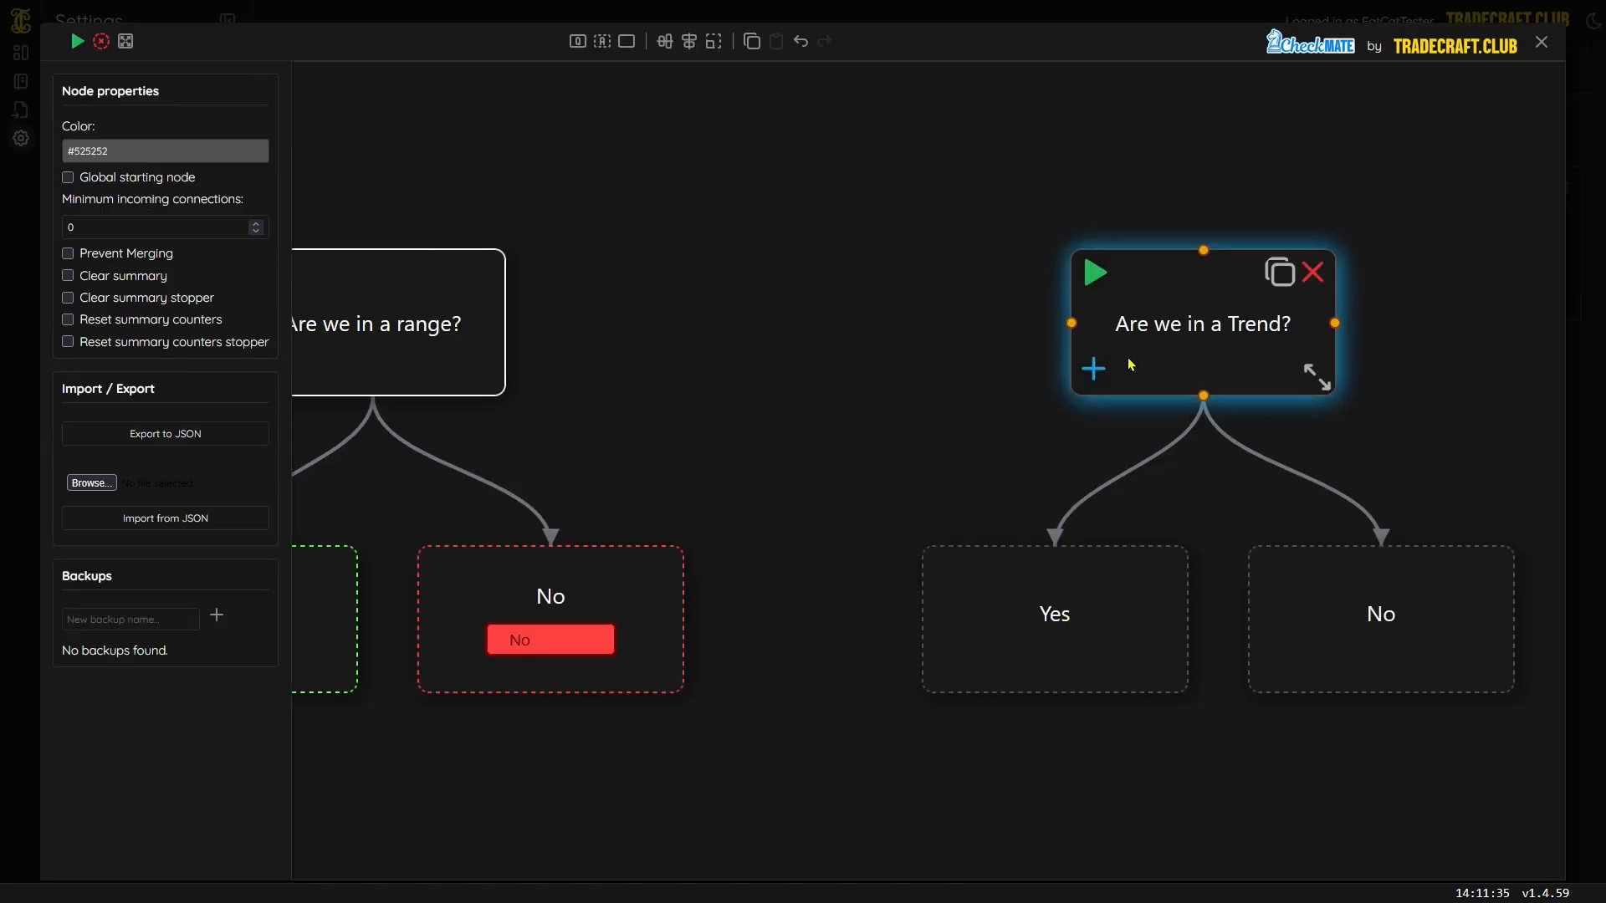
left_click(88, 151)
left_click(107, 357)
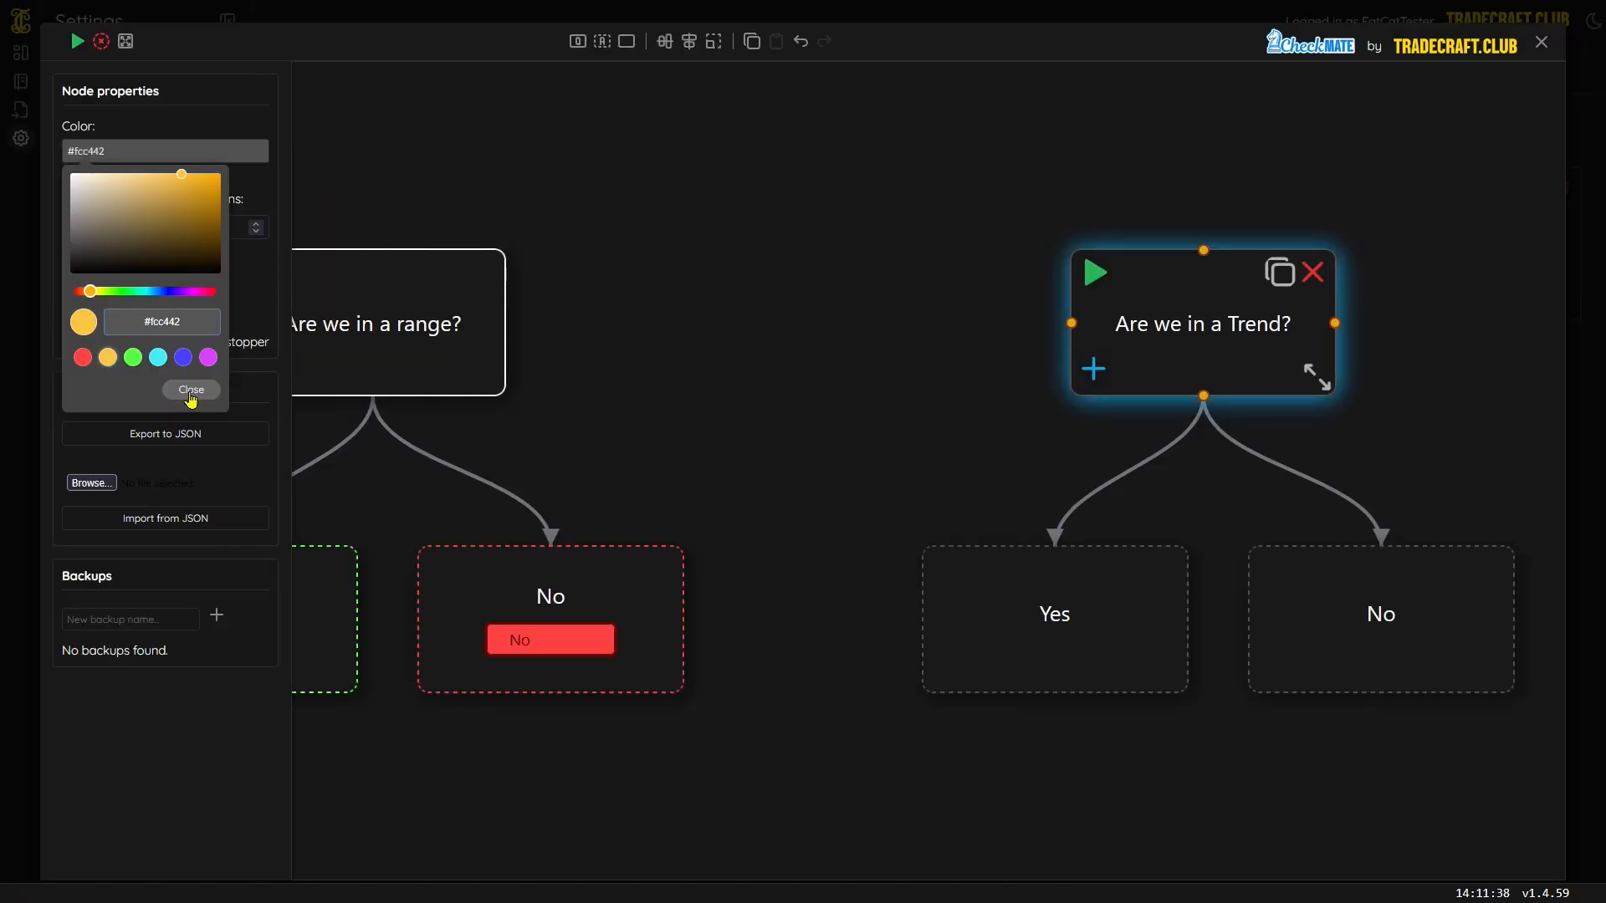
left_click(191, 390)
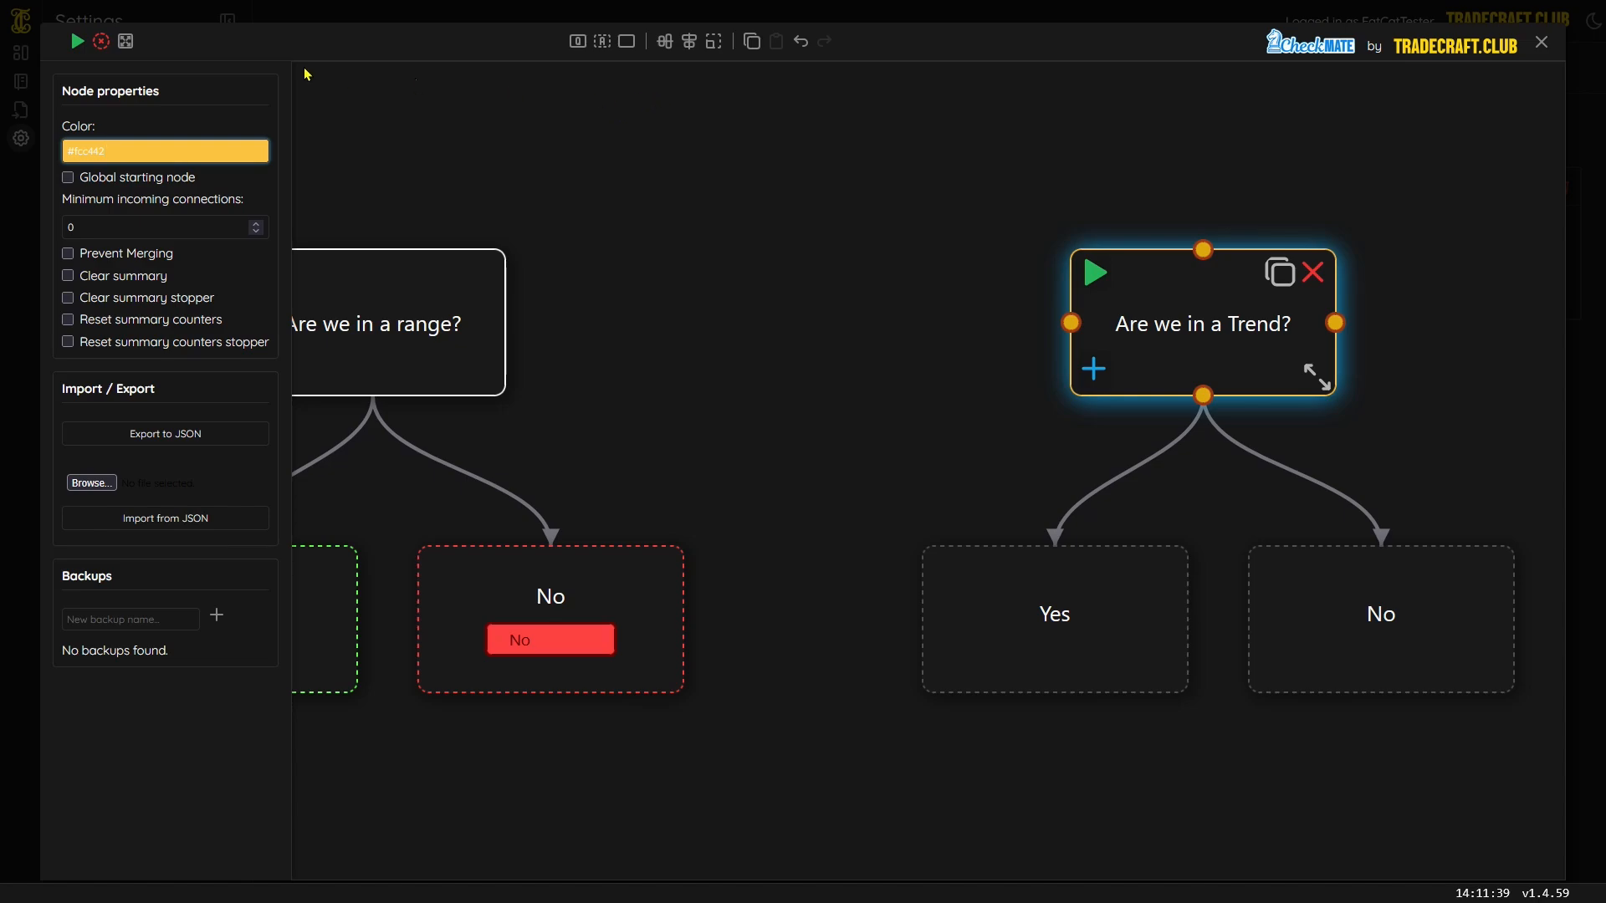
left_click(77, 41)
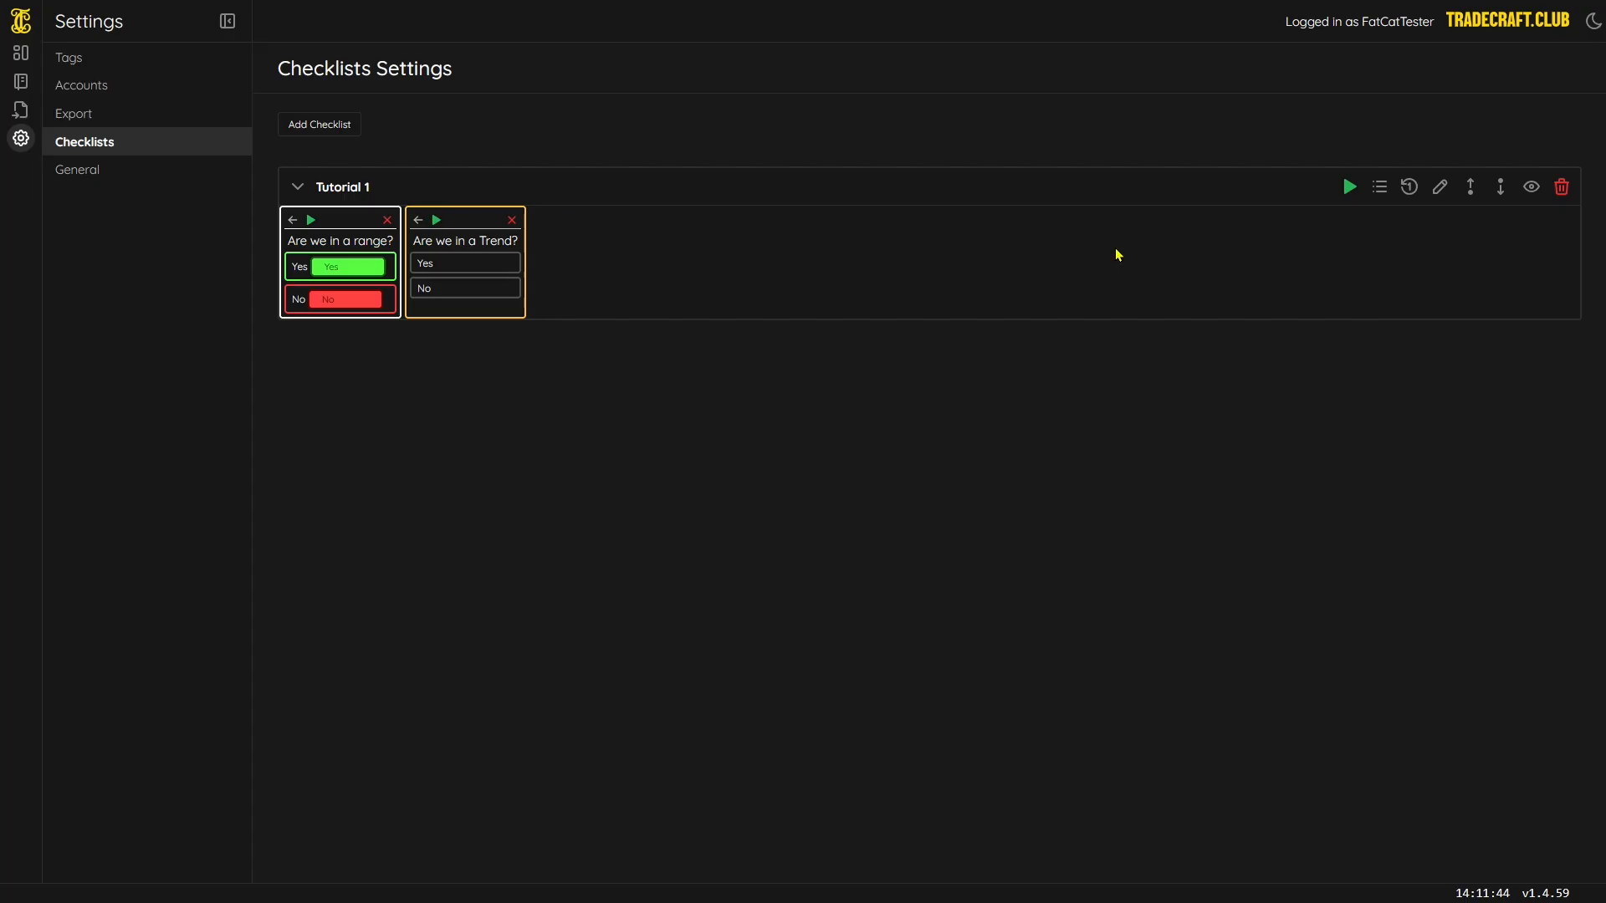
- Color the trend question's "Yes" answer node cyan and its "No" answer node purple in the checklist editor, and run the checklist
left_click(1439, 186)
left_click(1004, 594)
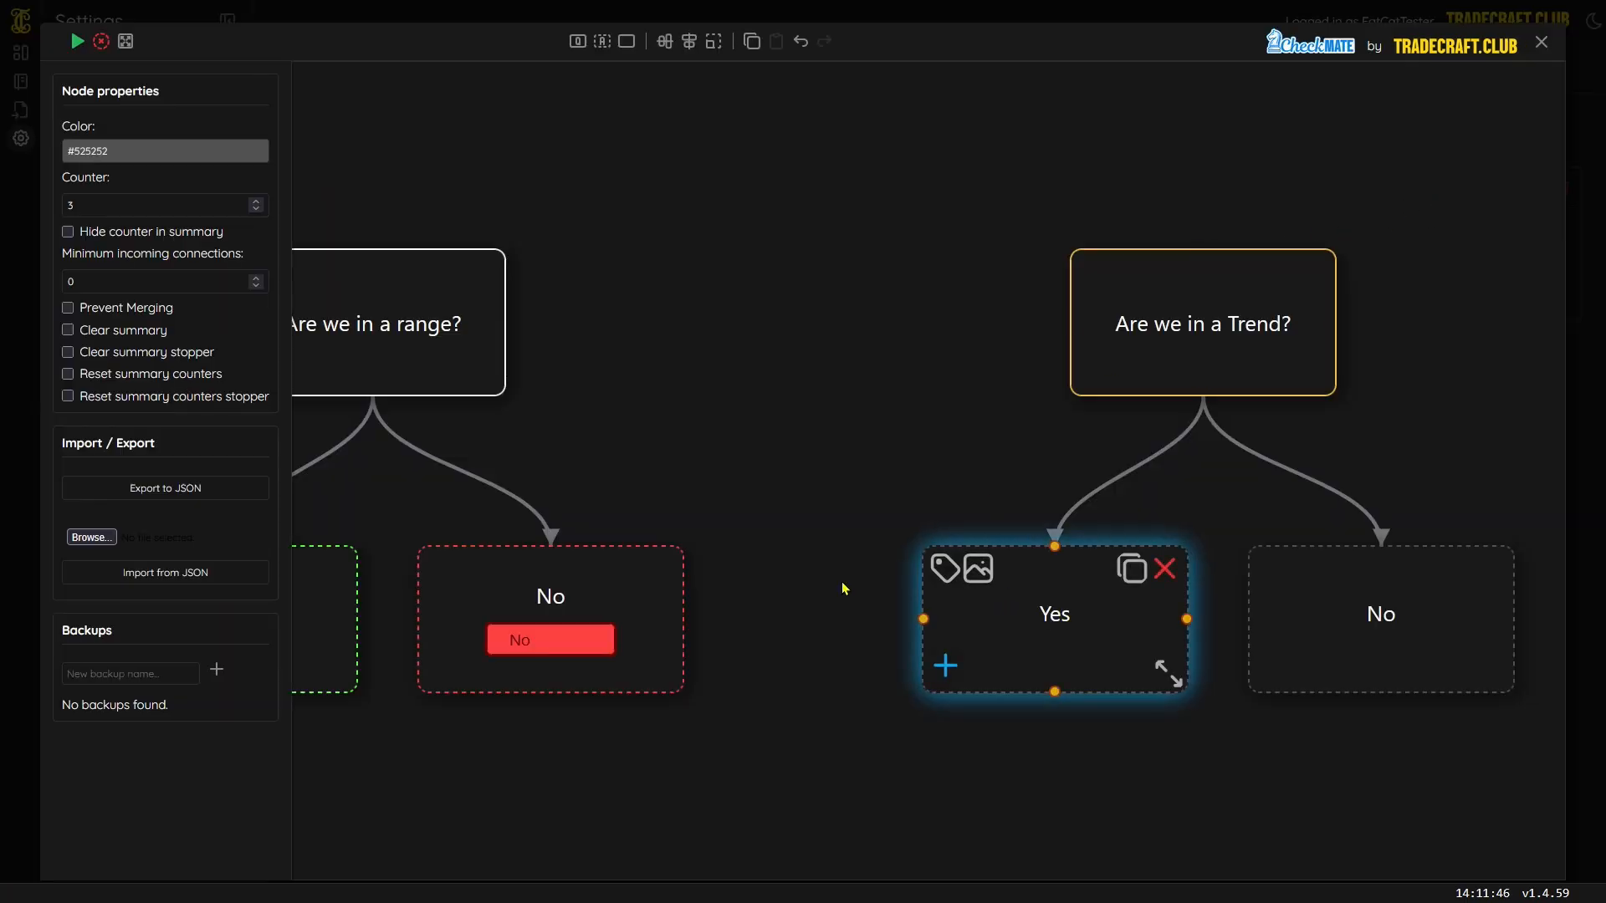
left_click(134, 153)
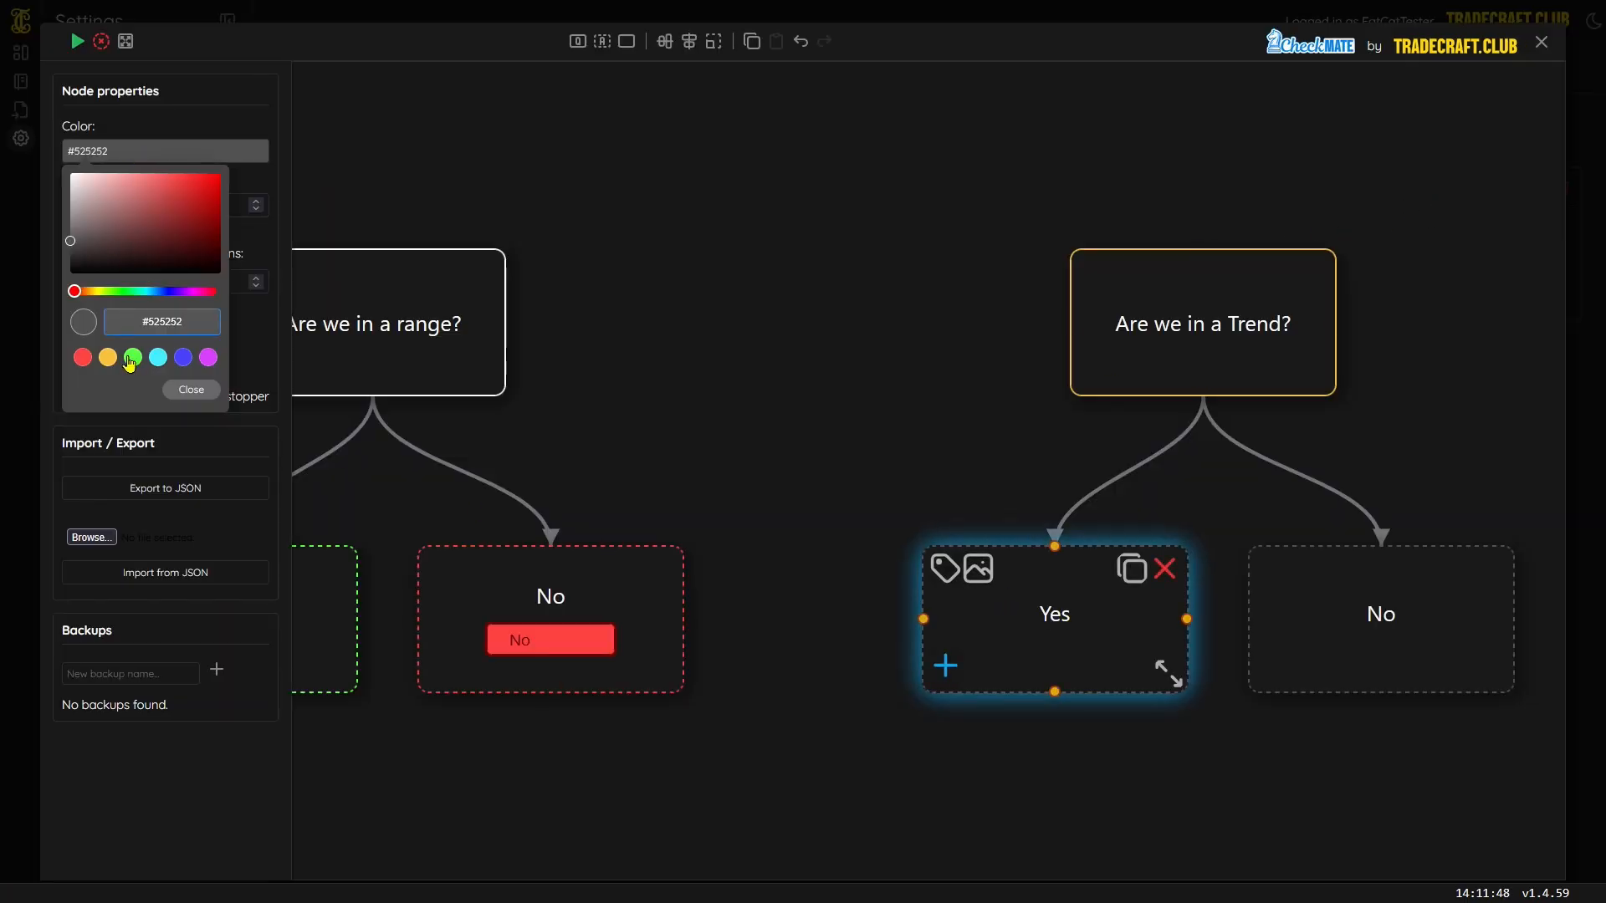
left_click(158, 358)
left_click(192, 389)
left_click(1325, 662)
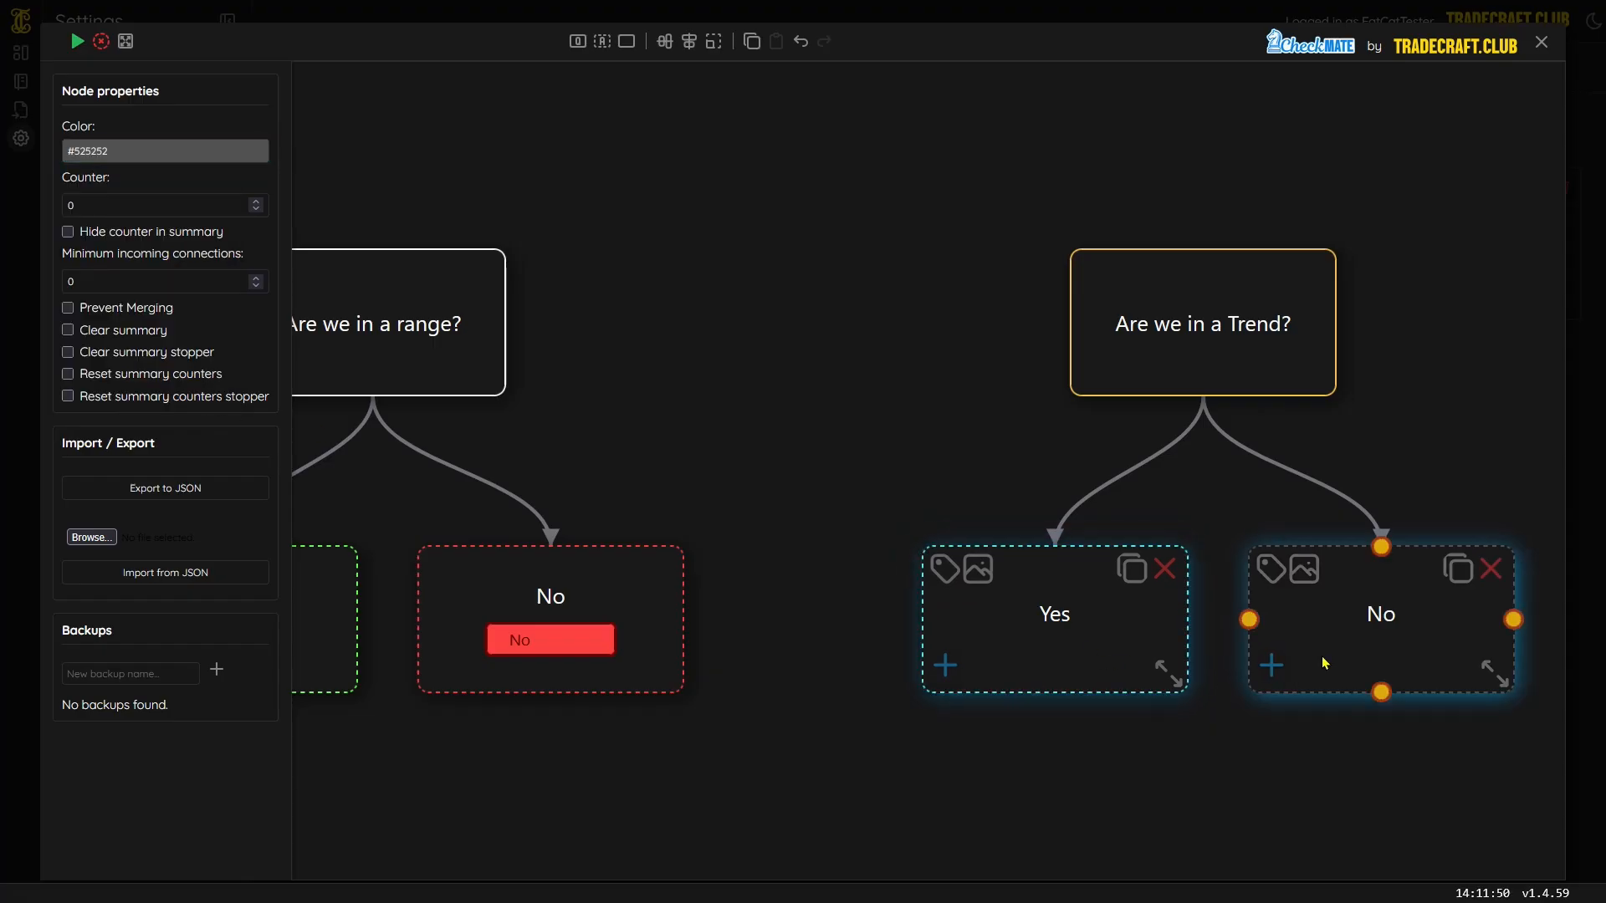
left_click(90, 152)
left_click(206, 358)
left_click(778, 422)
left_click(1118, 661)
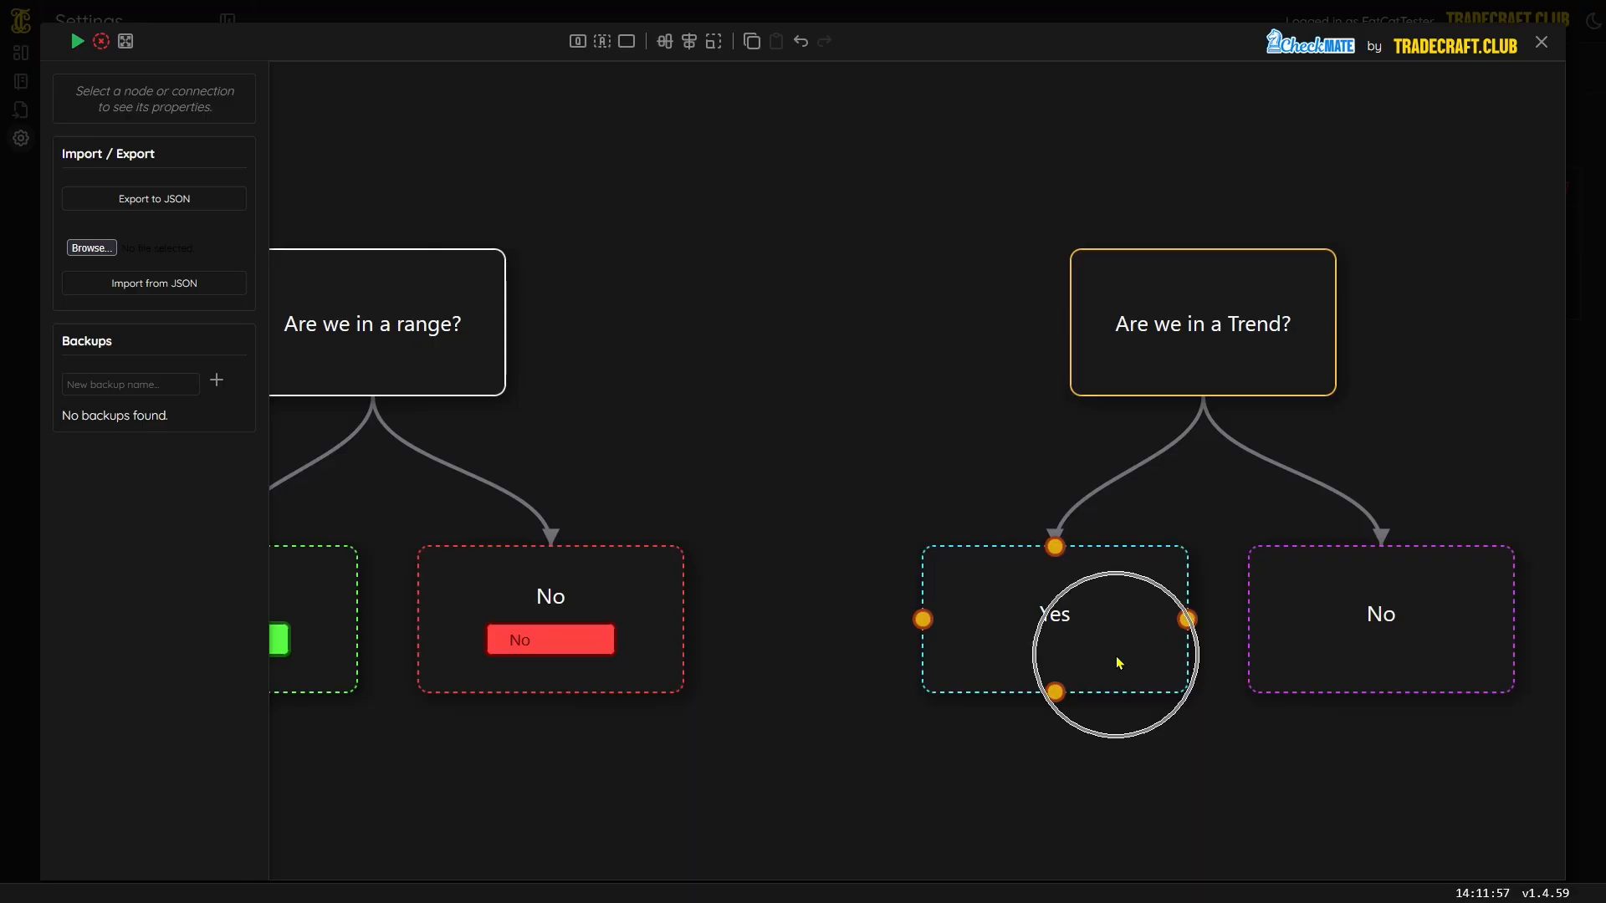
left_click(79, 43)
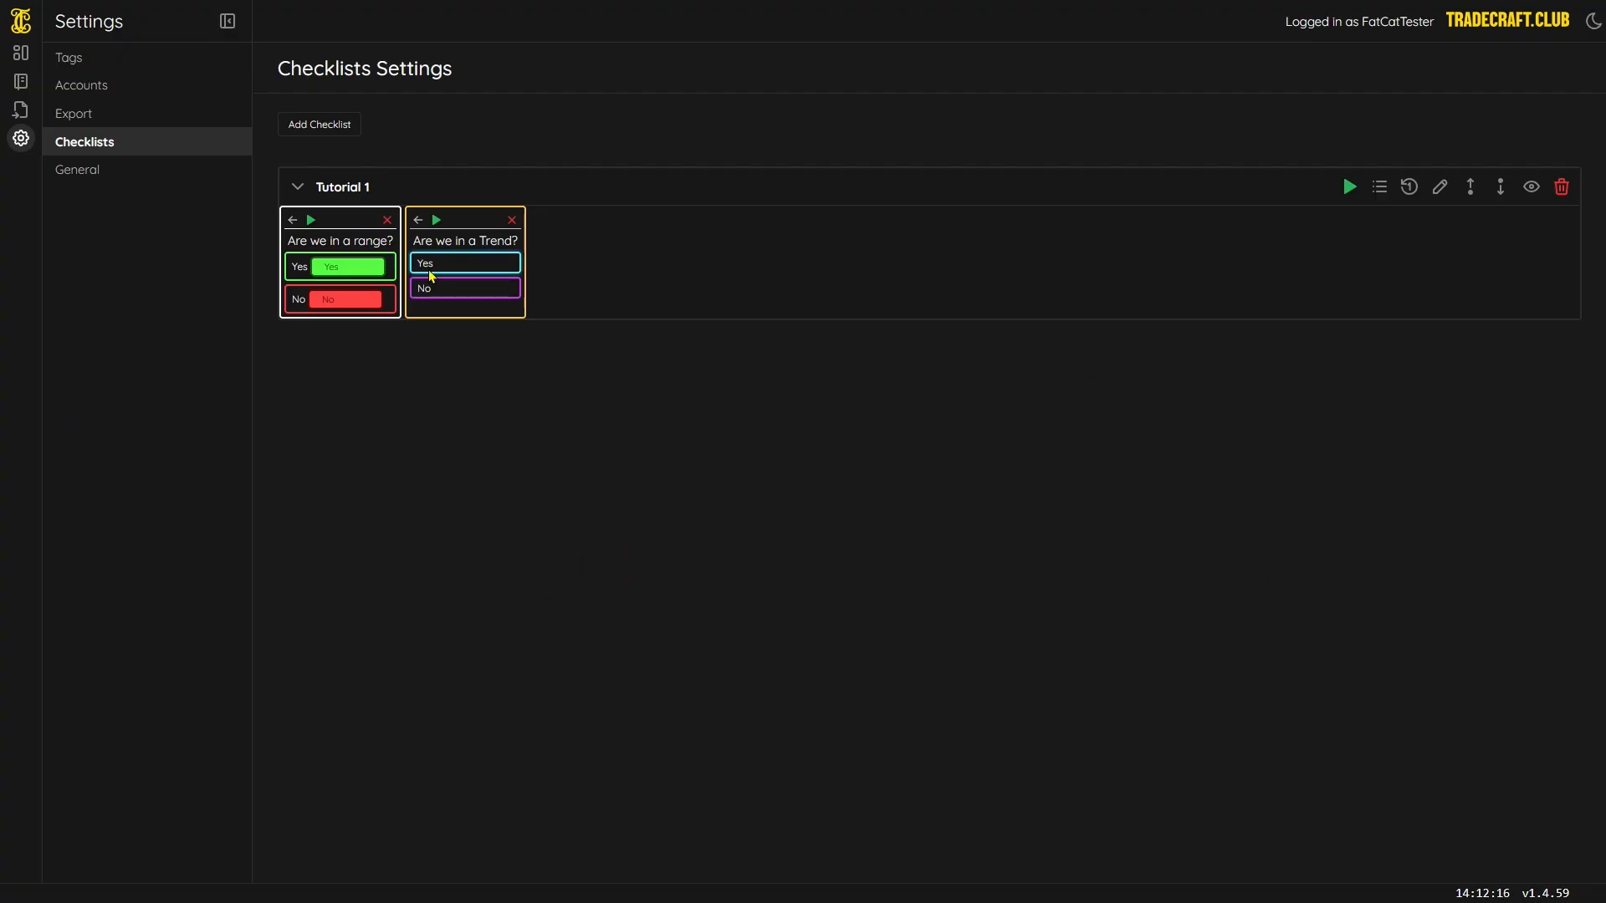
- Answer the trend question "Yes" in the running "Tutorial 1" checklist and examine the colored answer
left_click(424, 265)
left_click(433, 246)
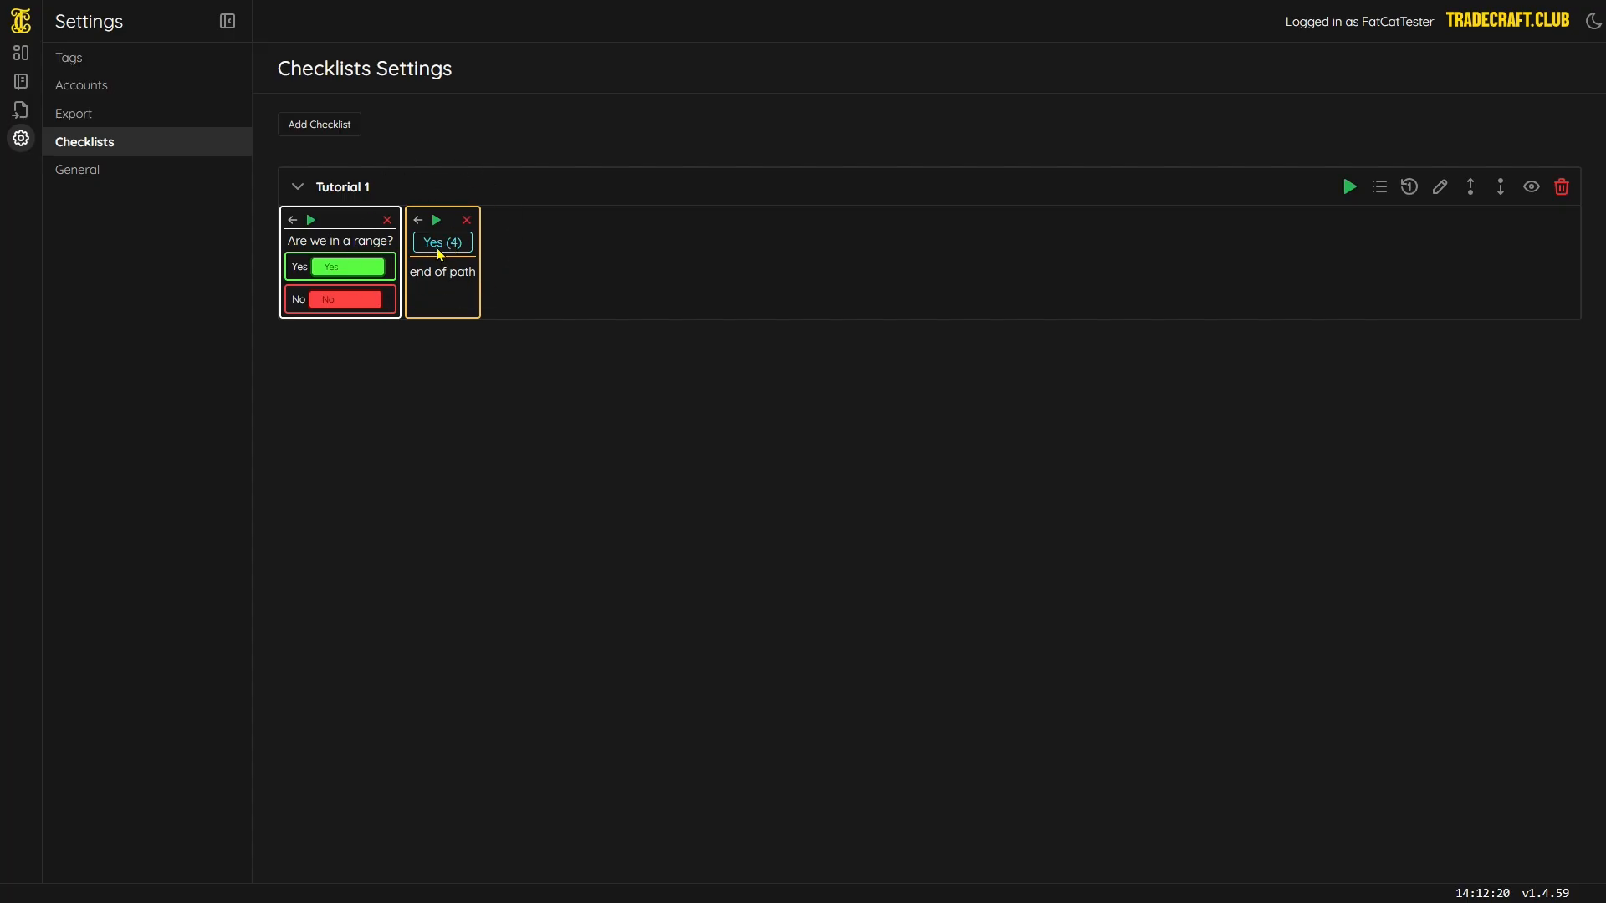
left_click(436, 246)
left_click(423, 296)
left_click(434, 238)
left_click(441, 265)
left_click(445, 251)
left_click(454, 297)
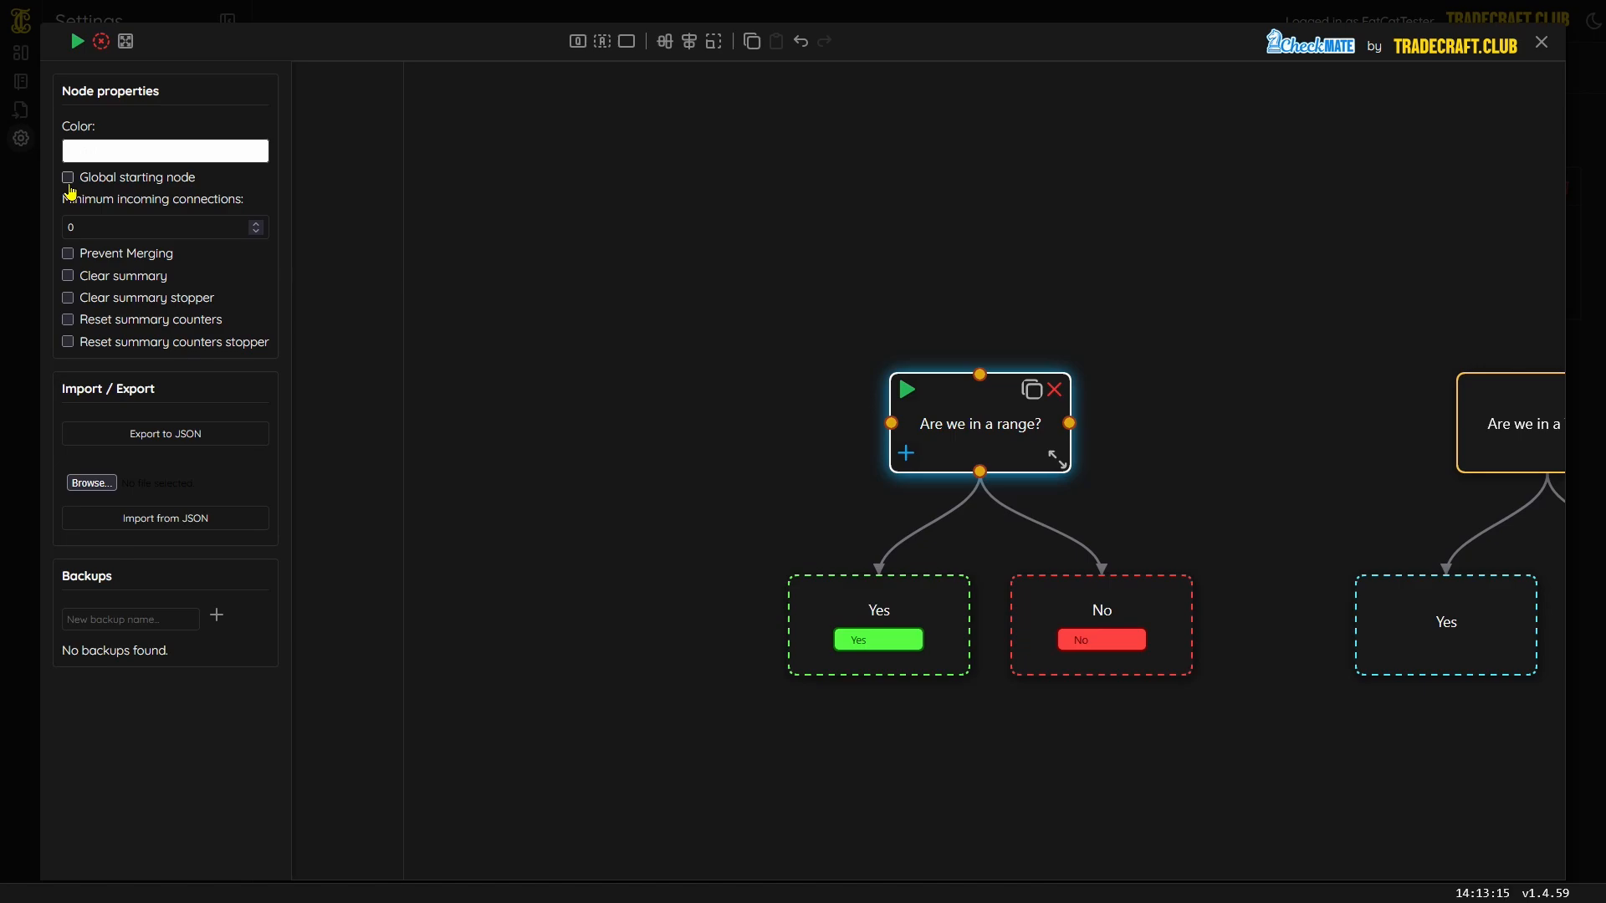
- Enable the range question node's global starting node, prevent merging, clear summary, clear summary stopper, reset summary counters and reset counters stopper options
left_click(68, 182)
left_click(68, 254)
left_click(68, 276)
left_click(70, 299)
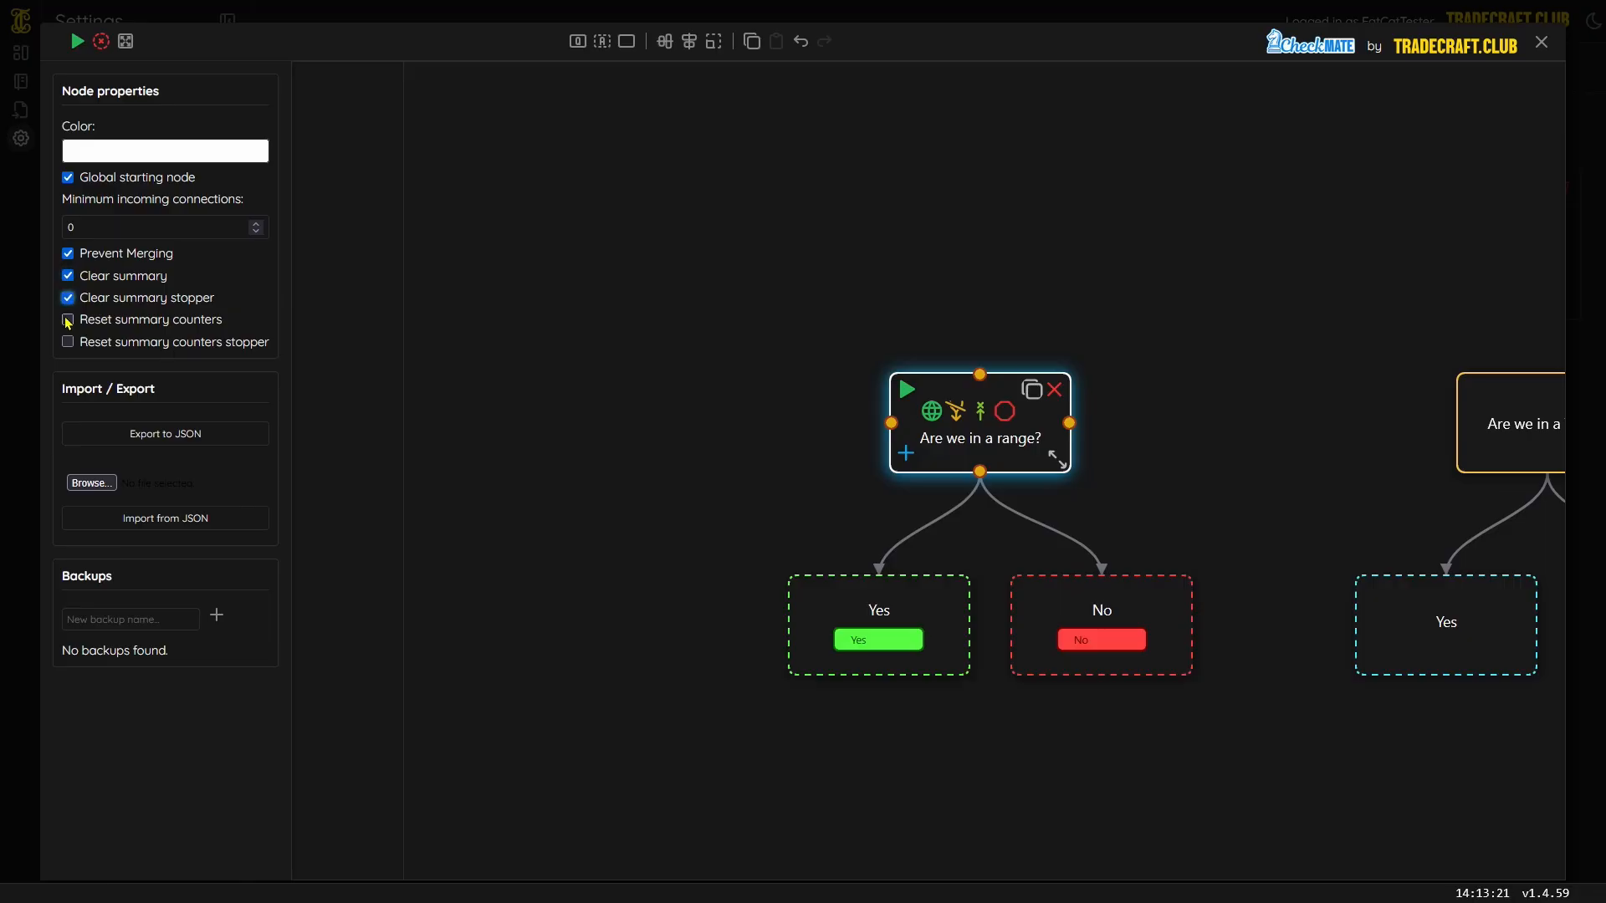
left_click(68, 321)
left_click(67, 342)
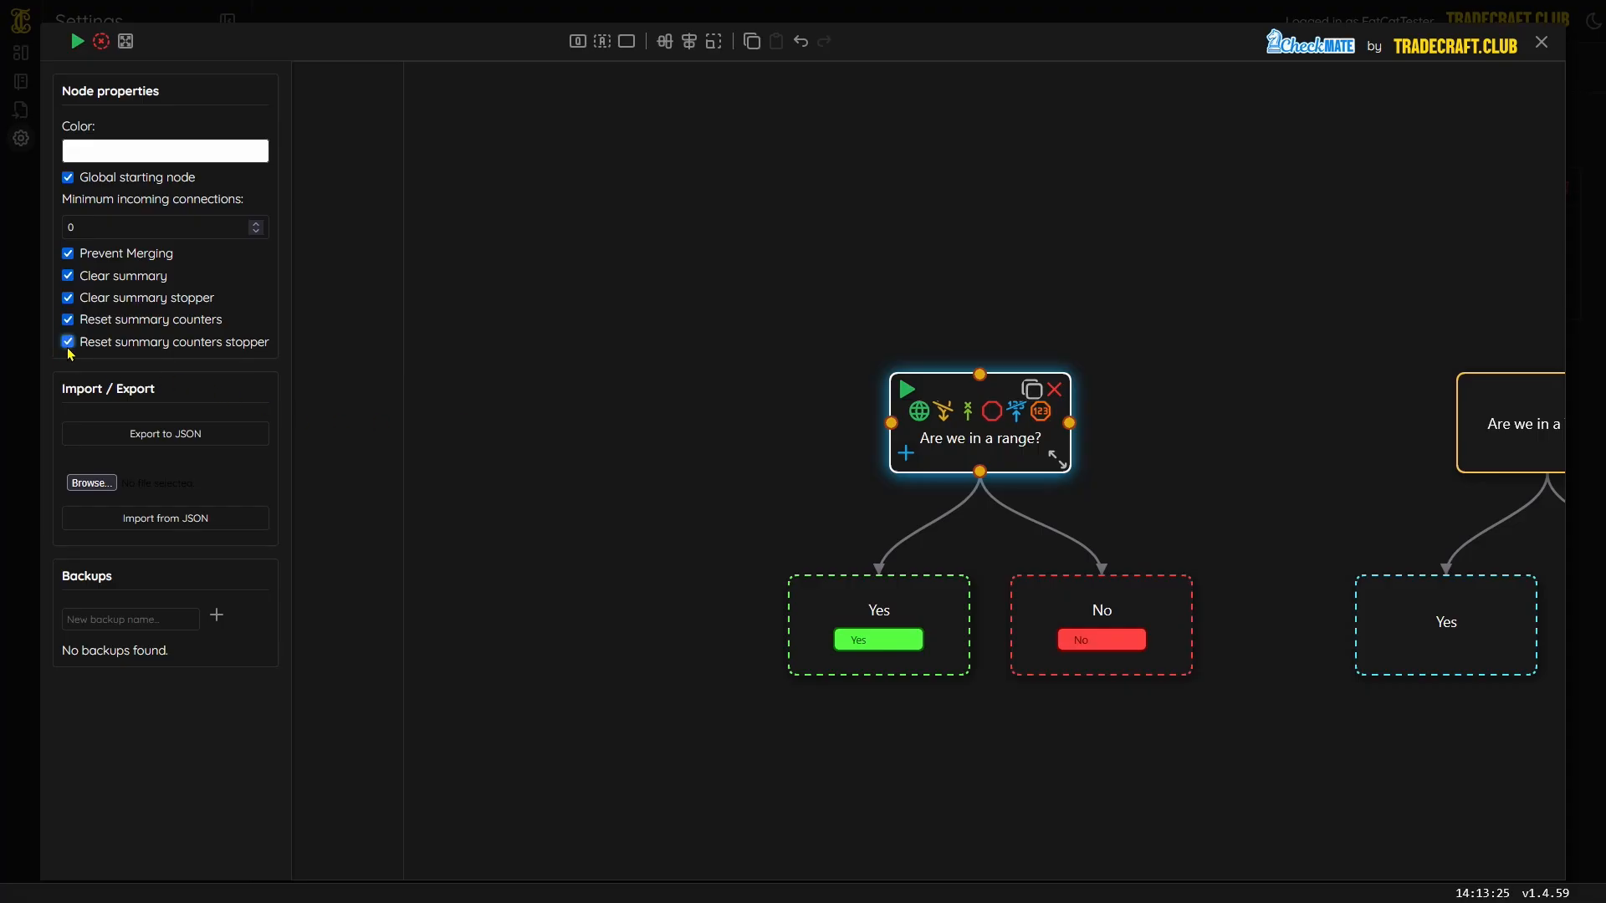
- Disable all the enabled summary, counter, merging and global starting options on the range question node
left_click(68, 342)
left_click(68, 319)
left_click(68, 298)
left_click(68, 276)
left_click(68, 253)
left_click(68, 177)
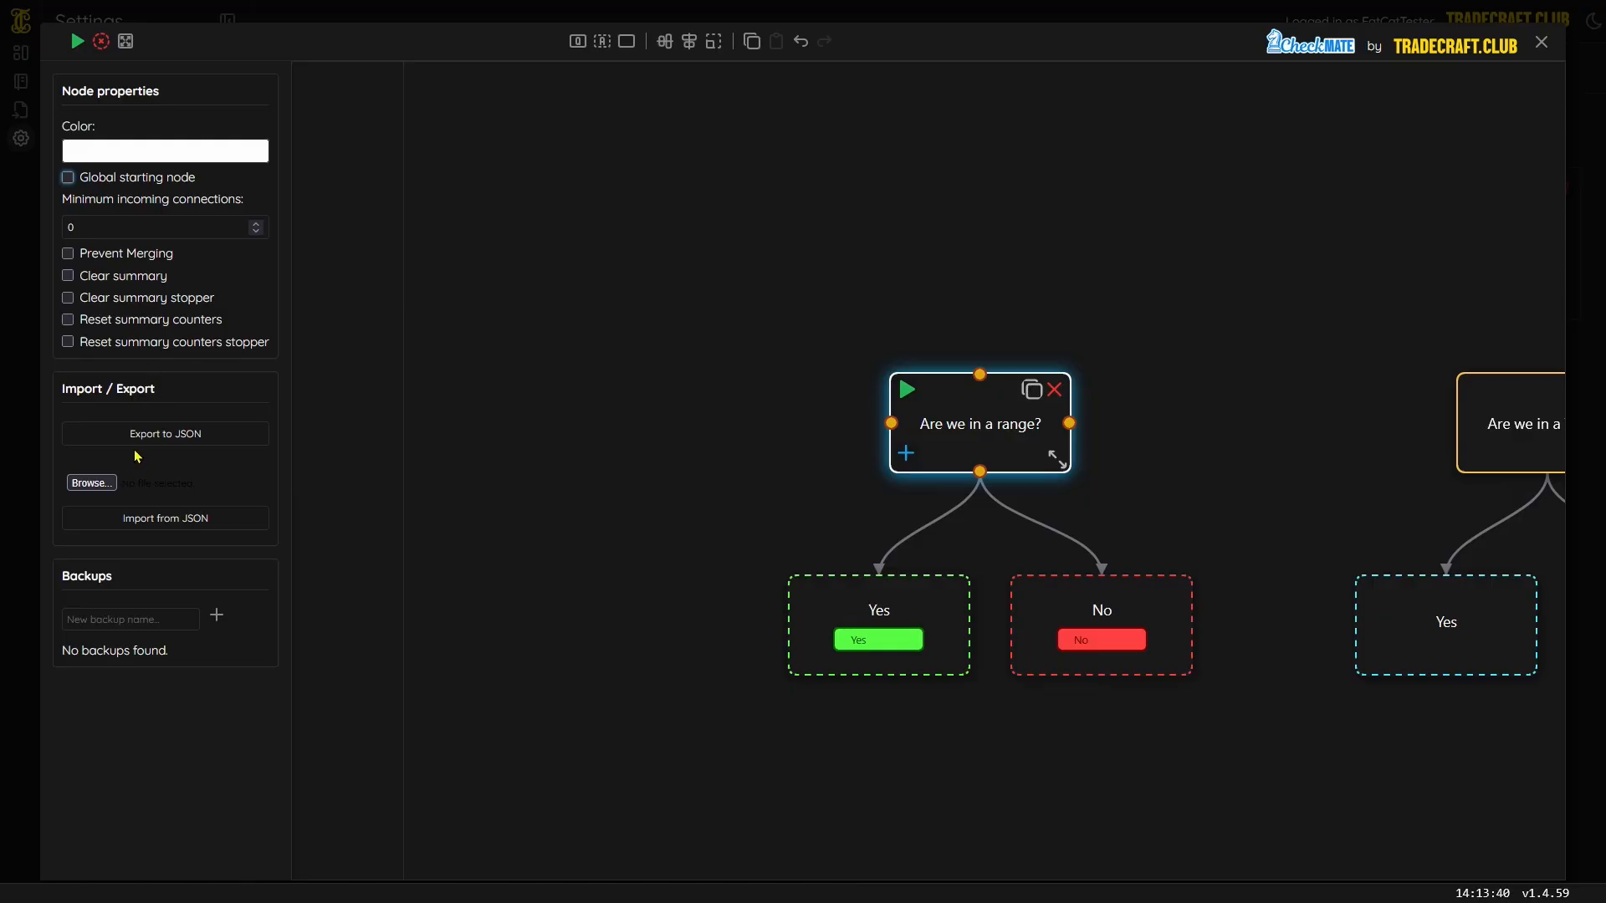
left_click(158, 433)
left_click(163, 525)
- Create a backup of the checklist named "first save"
left_click(145, 618)
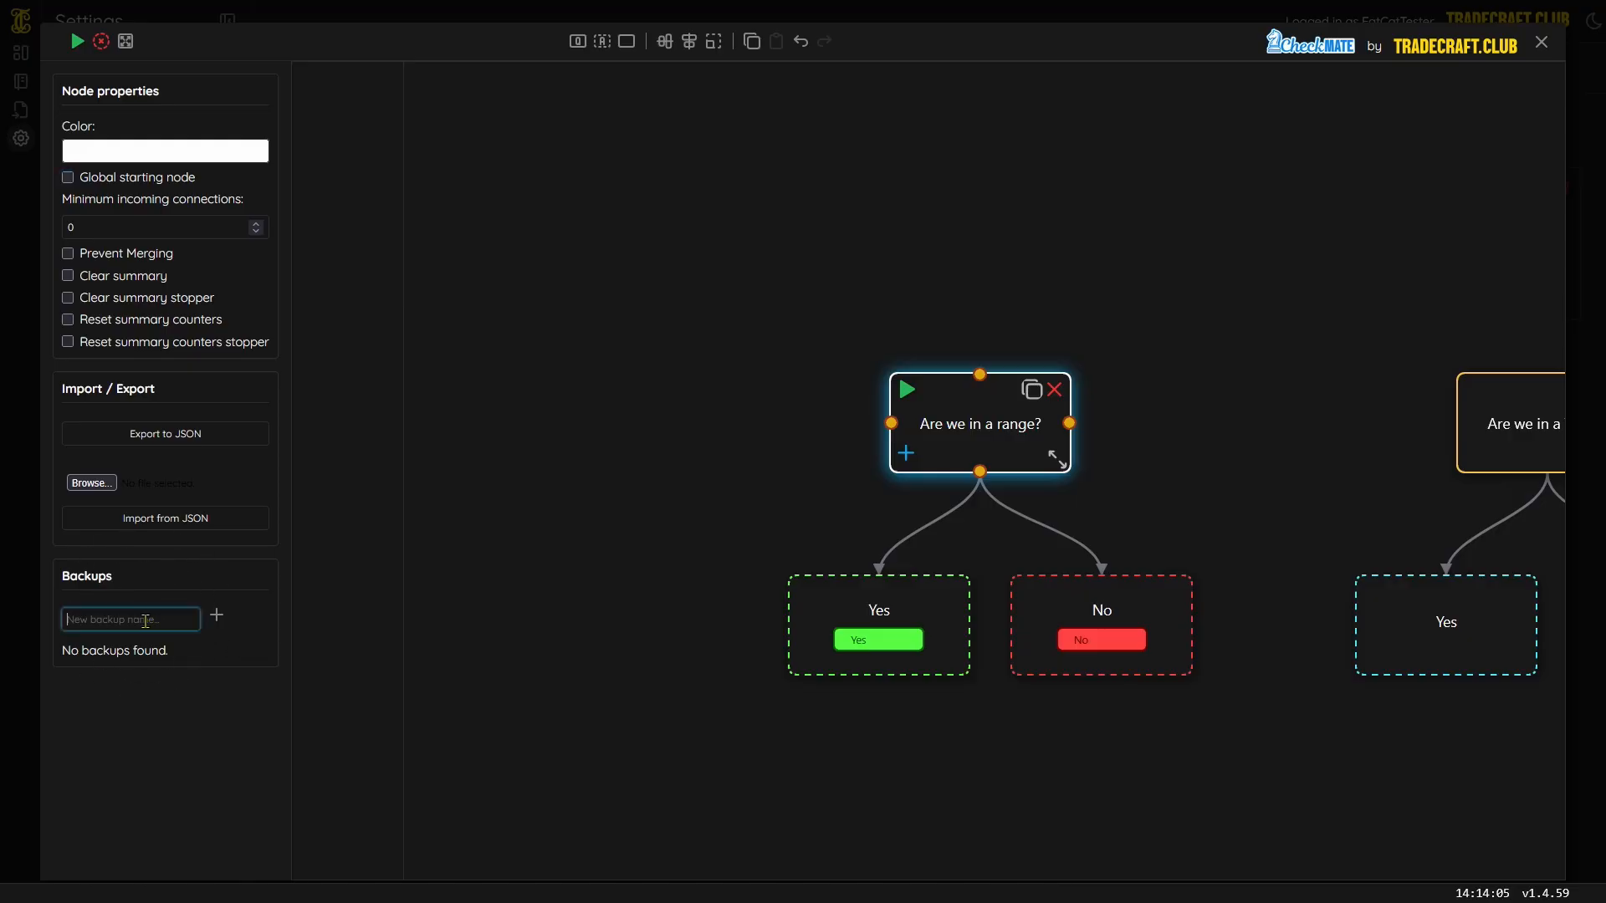
type("first save")
left_click(217, 614)
- Delete the checklist's nodes from the canvas and restore them from the "first save" backup
left_click_drag(1104, 744, 787, 584)
key("Delete")
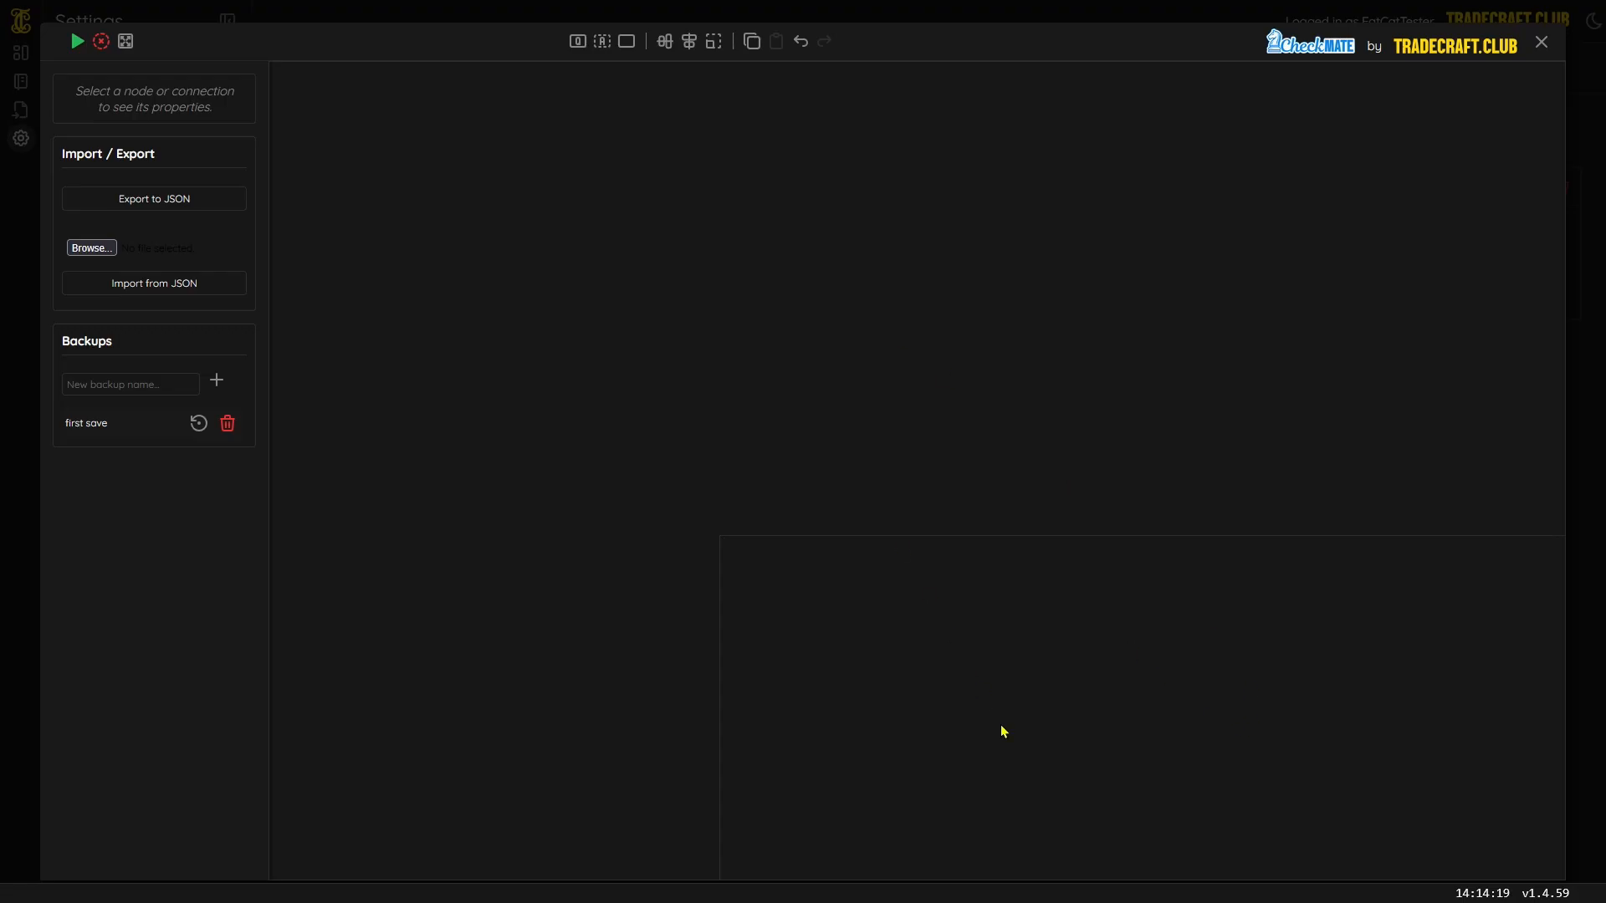
left_click(198, 423)
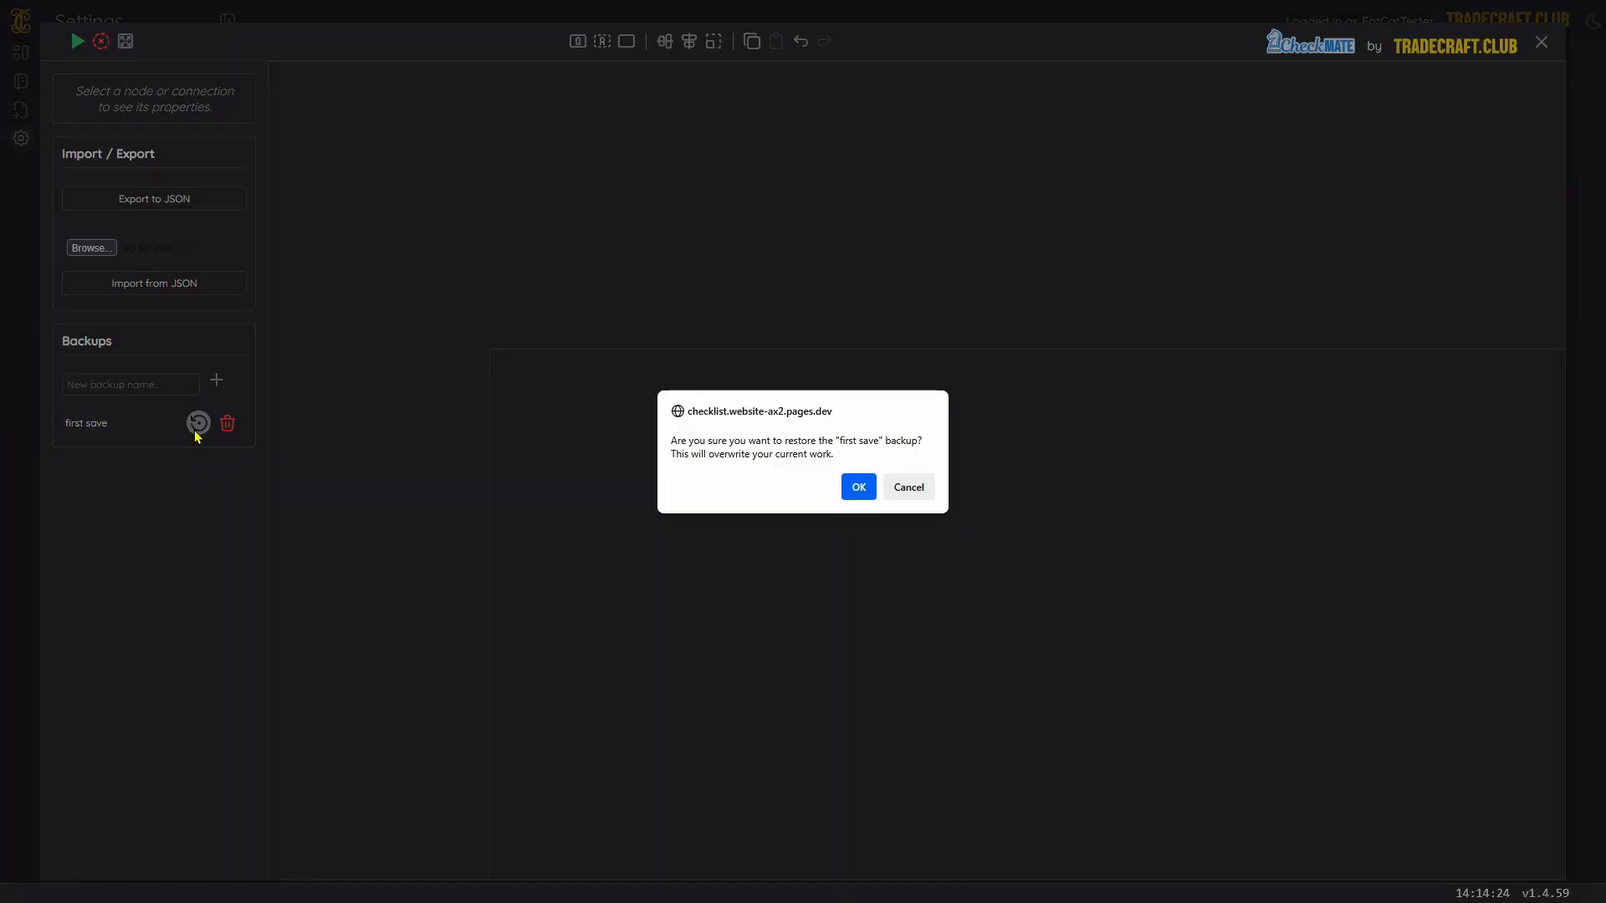
left_click(860, 490)
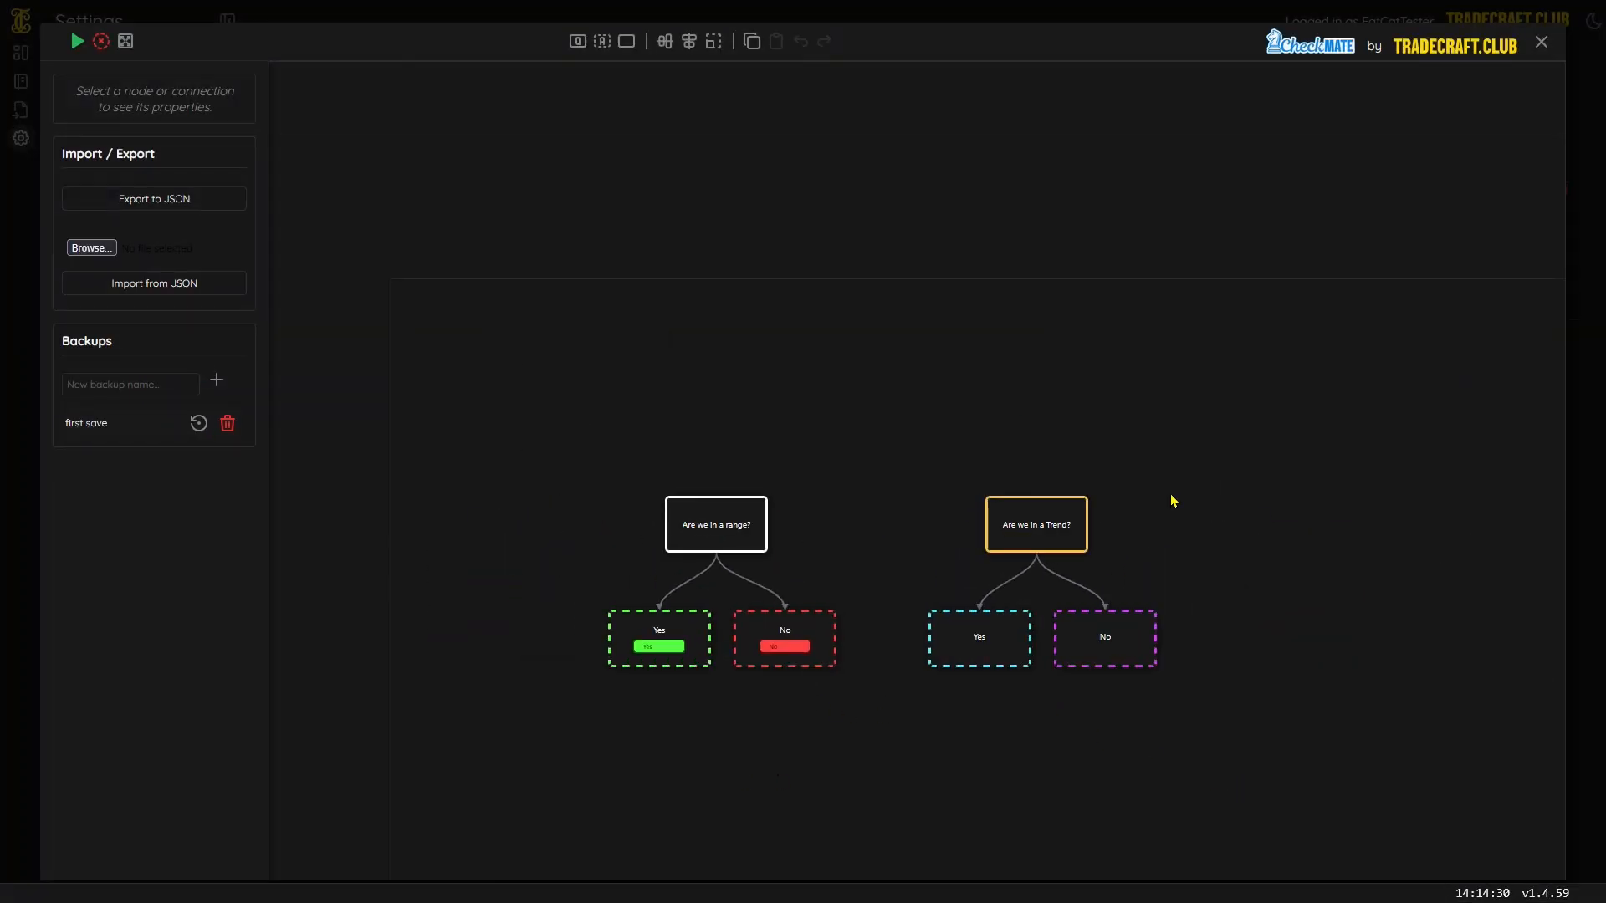
- Delete the "first save" backup and confirm its removal
left_click(228, 424)
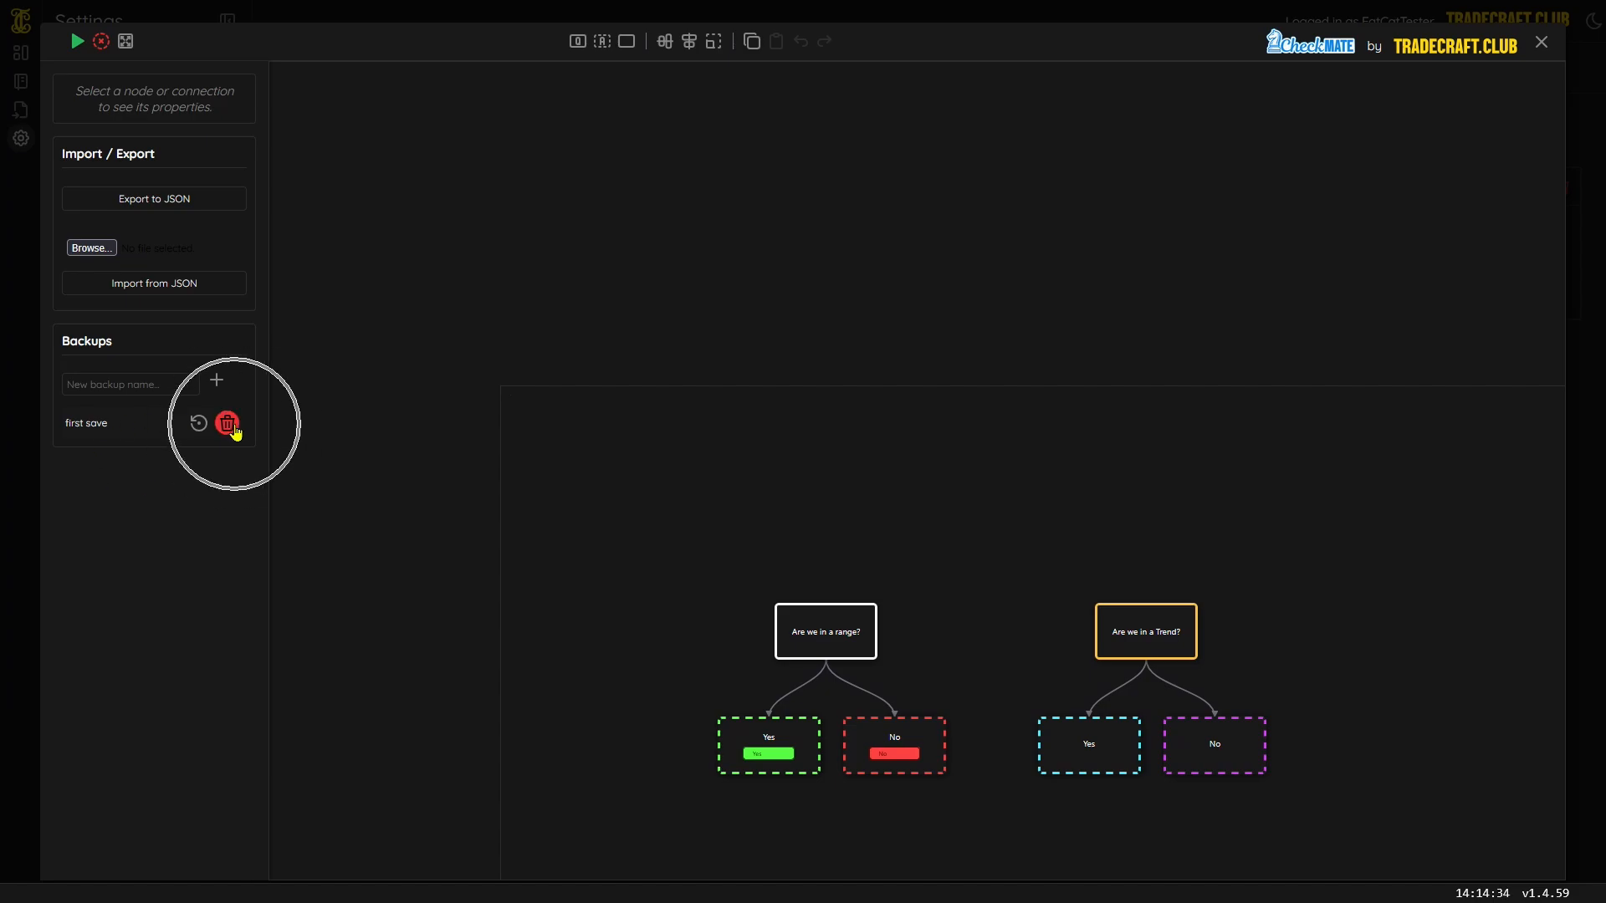
left_click(846, 493)
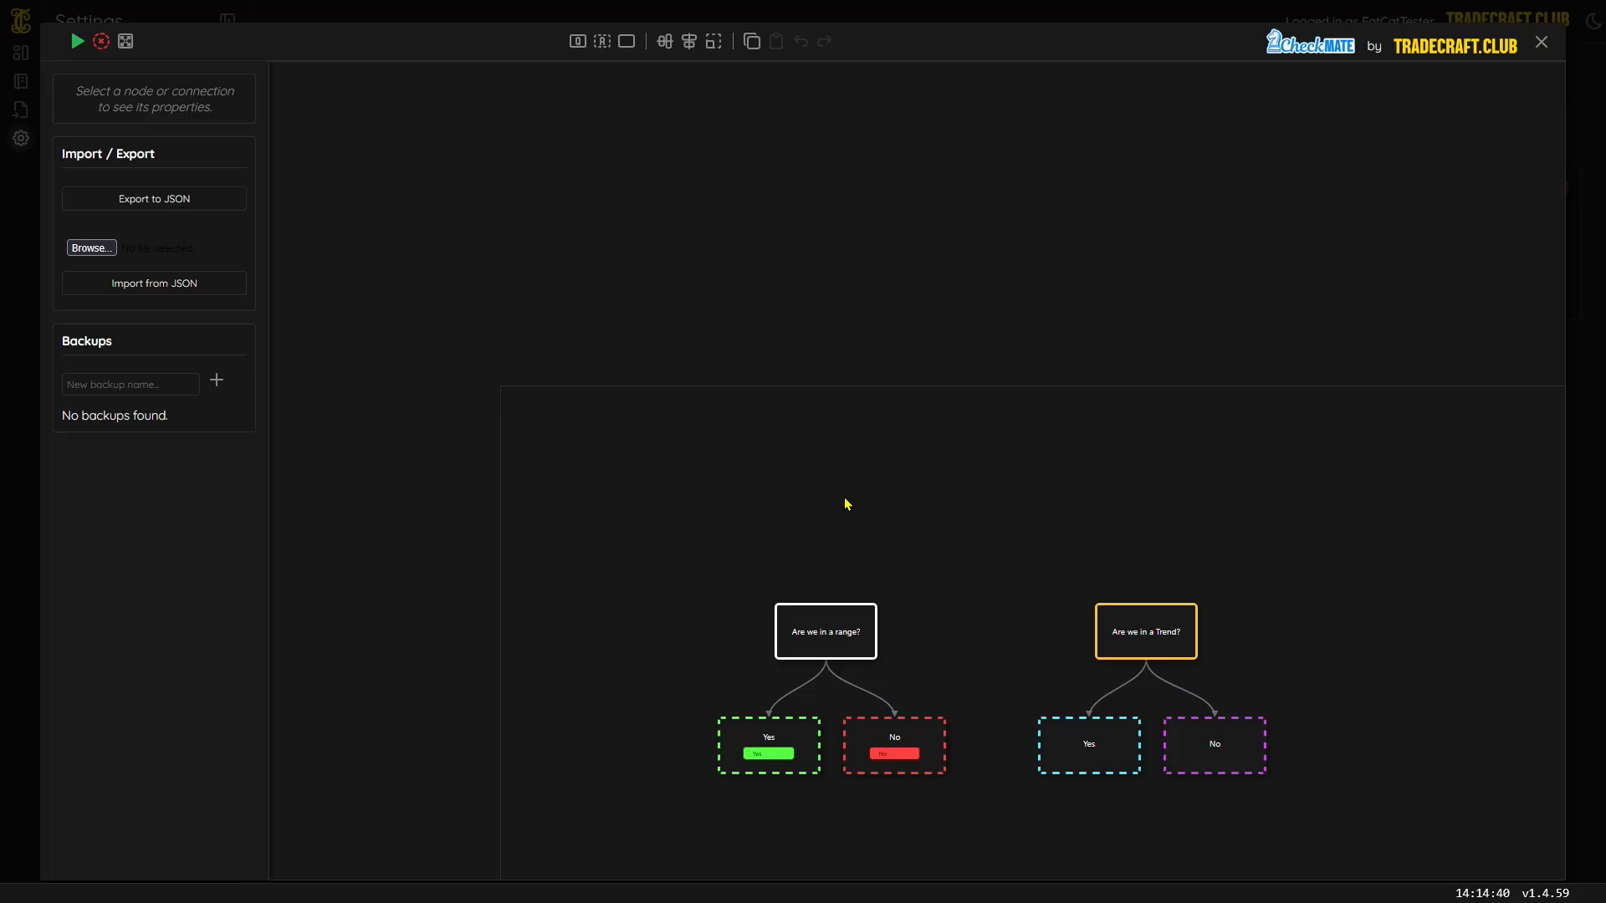
left_click(143, 382)
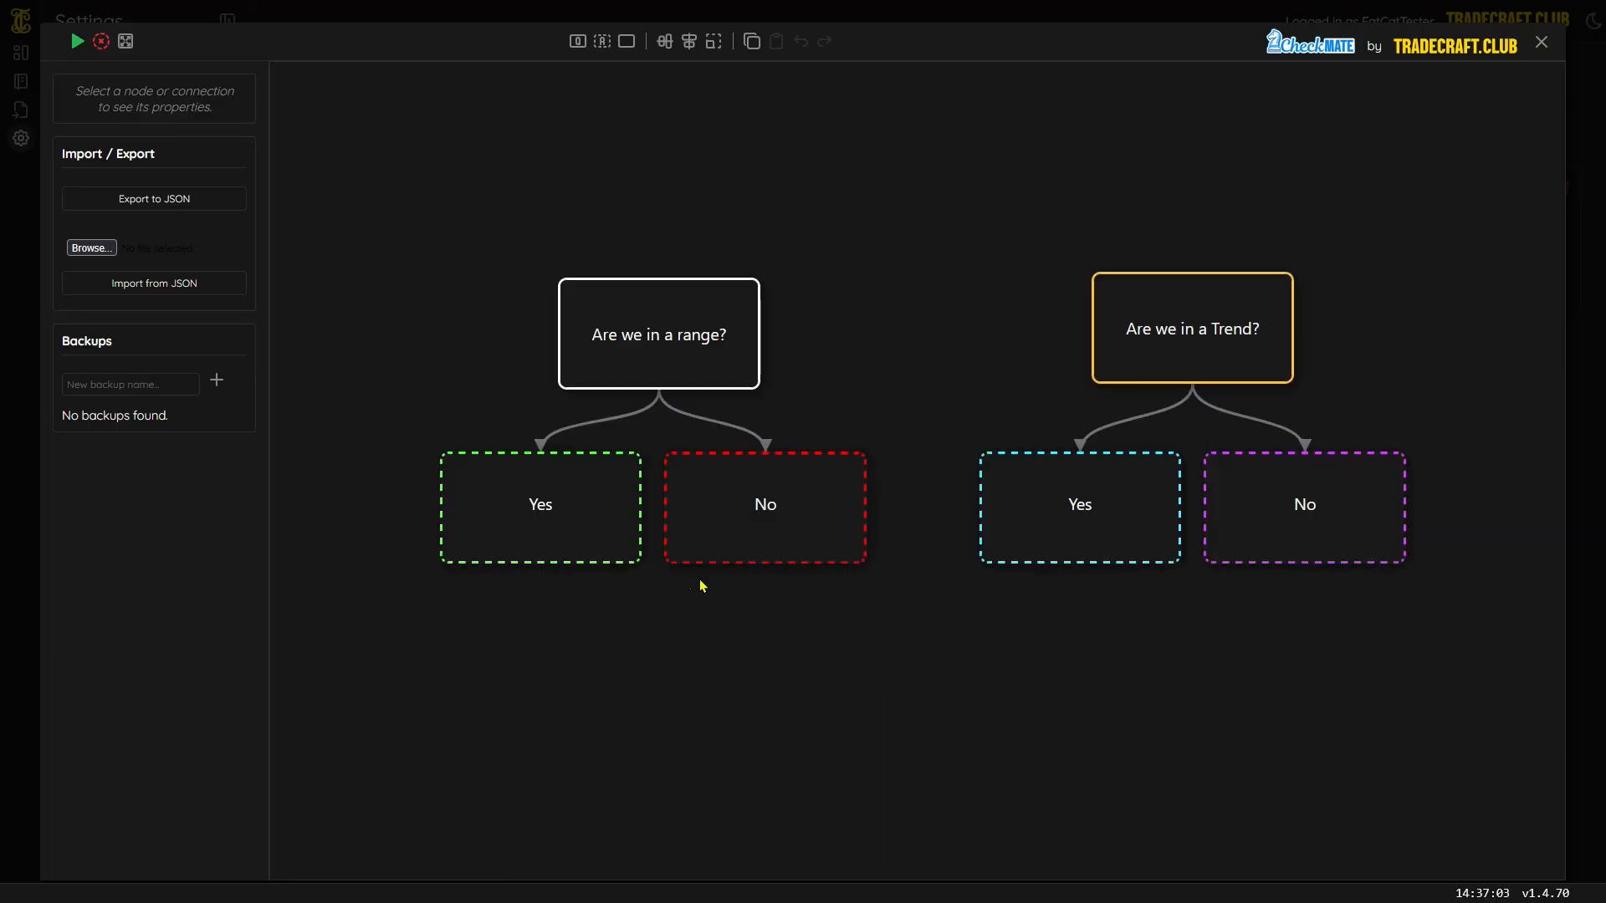
- Run the Tutorial 1 checklist, answer Yes to both the trend and range questions, and restart it
left_click(76, 43)
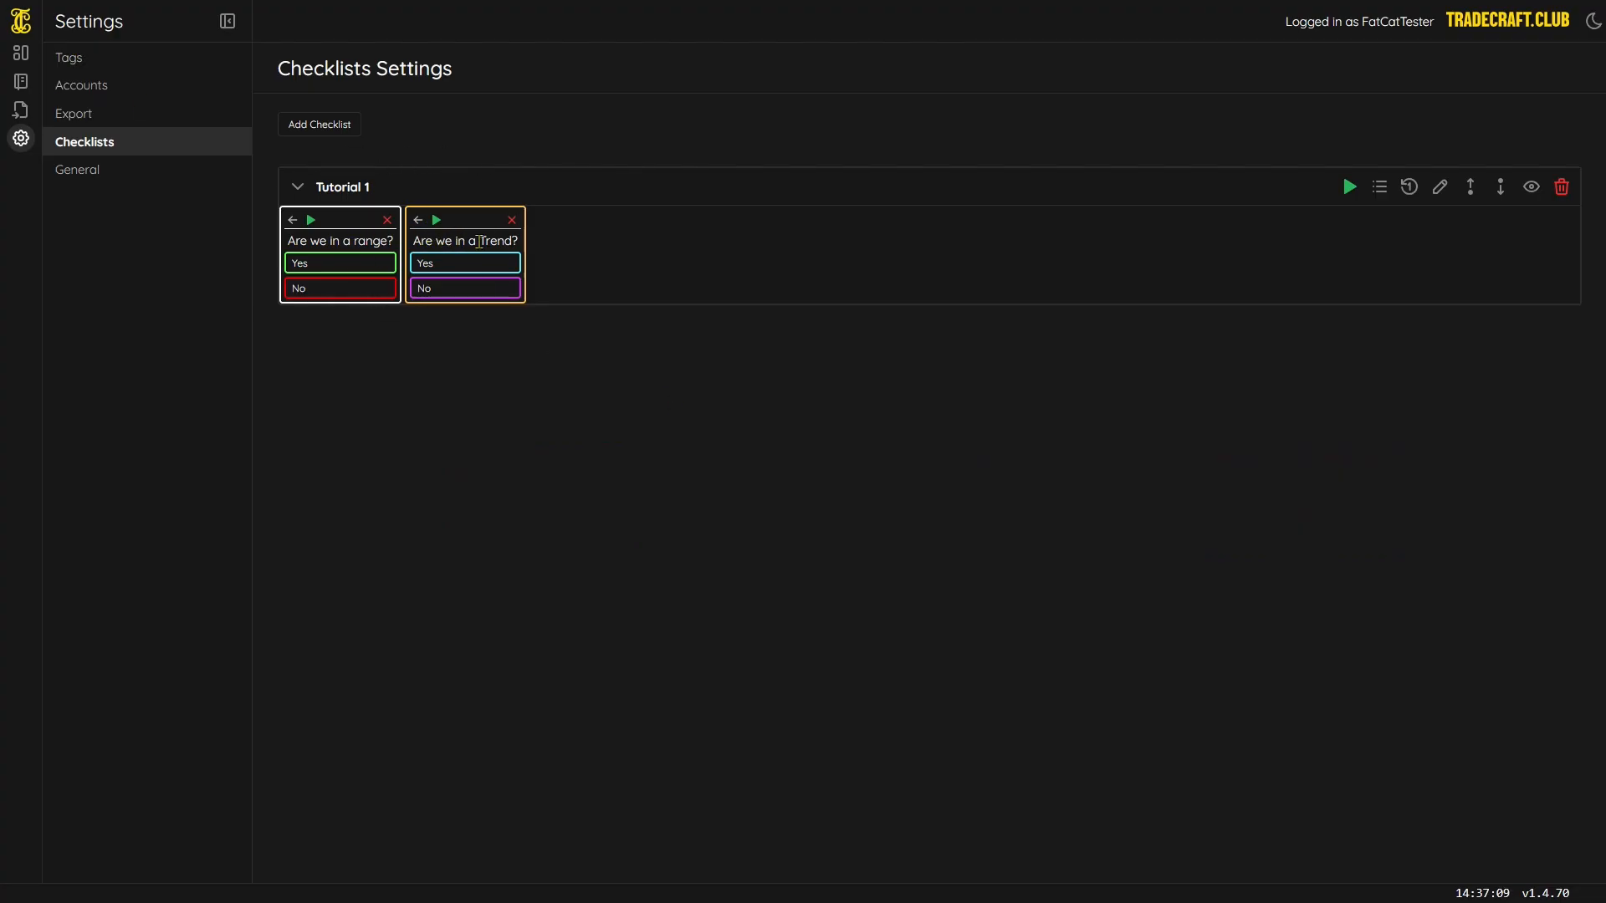
left_click(493, 266)
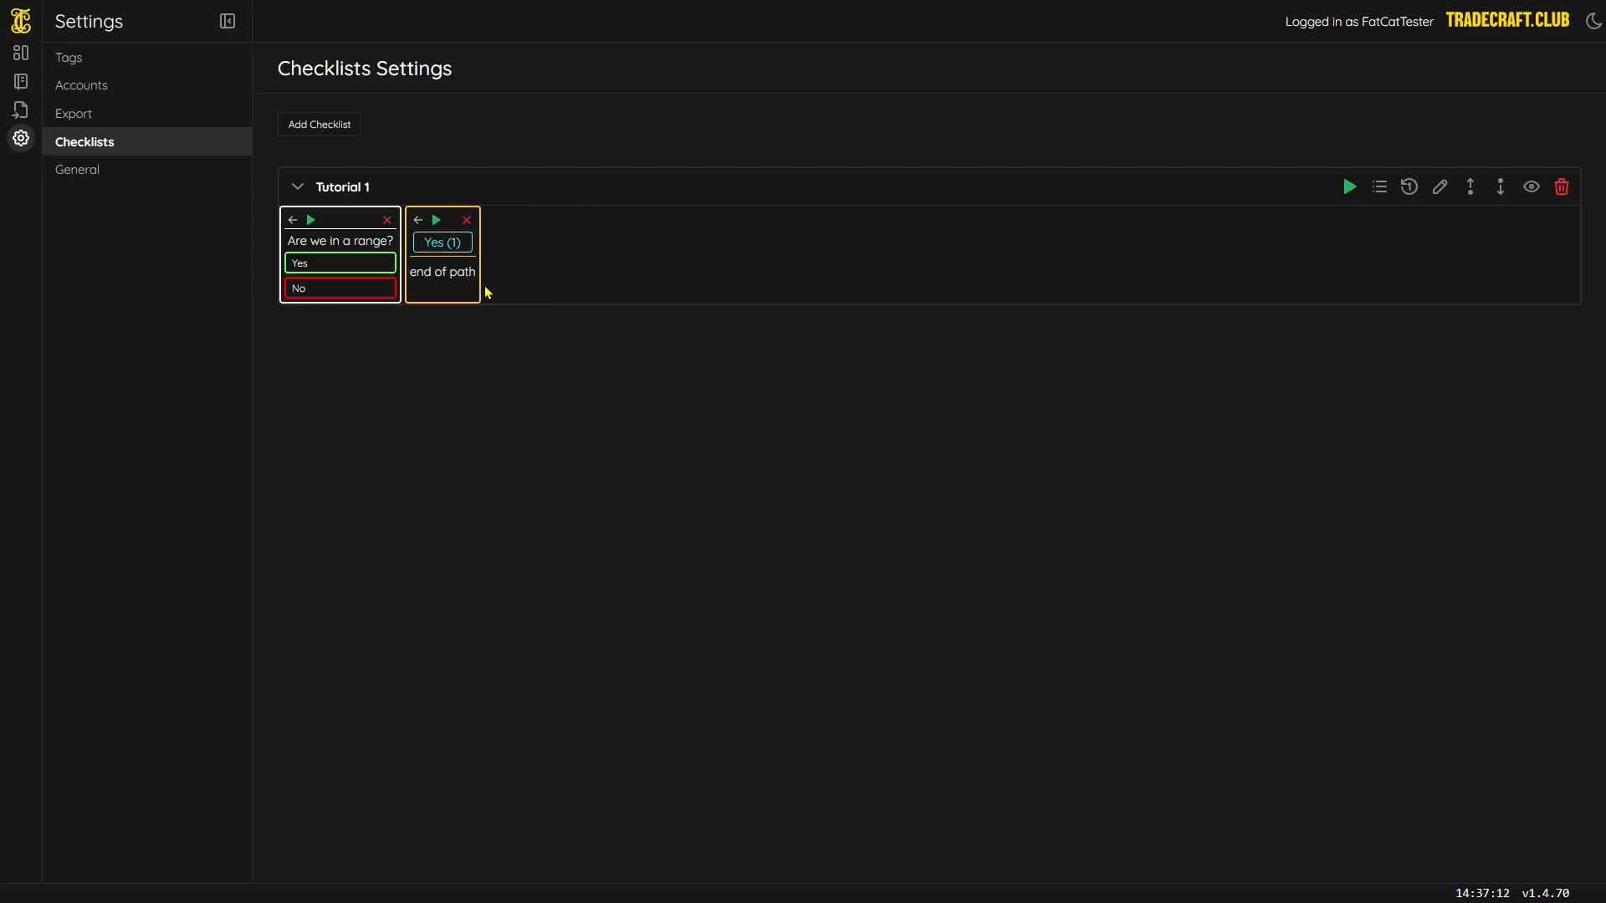
left_click(356, 266)
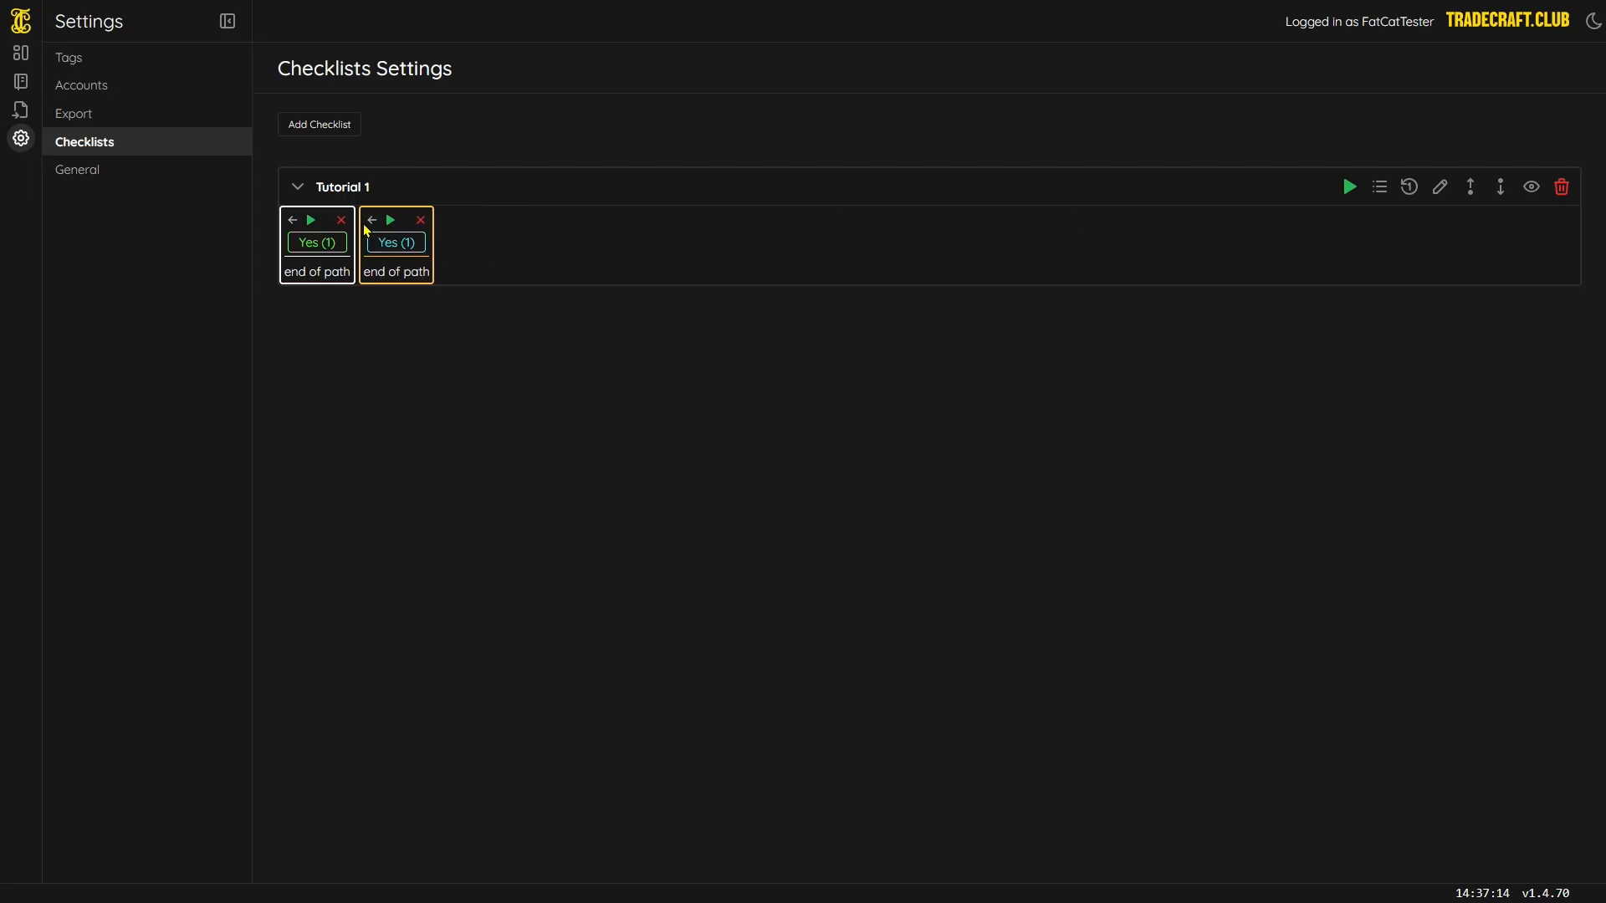
left_click(1349, 186)
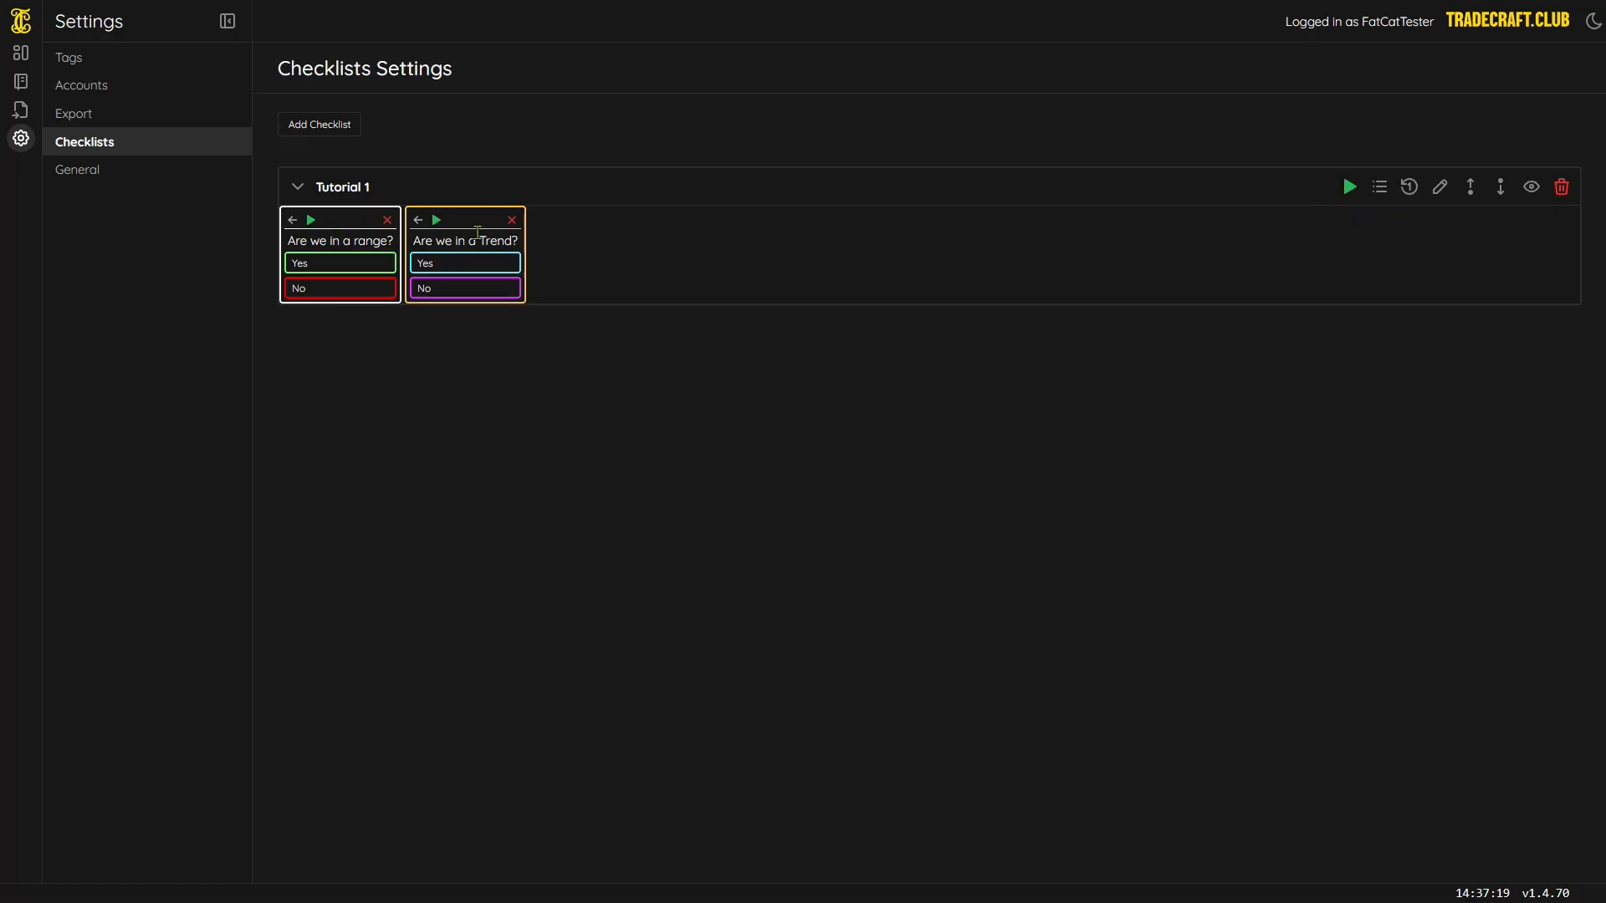
- Move the trend question card ahead of the range card, and test the new order by answering Yes for range and No for trend
left_click_drag(475, 219, 351, 219)
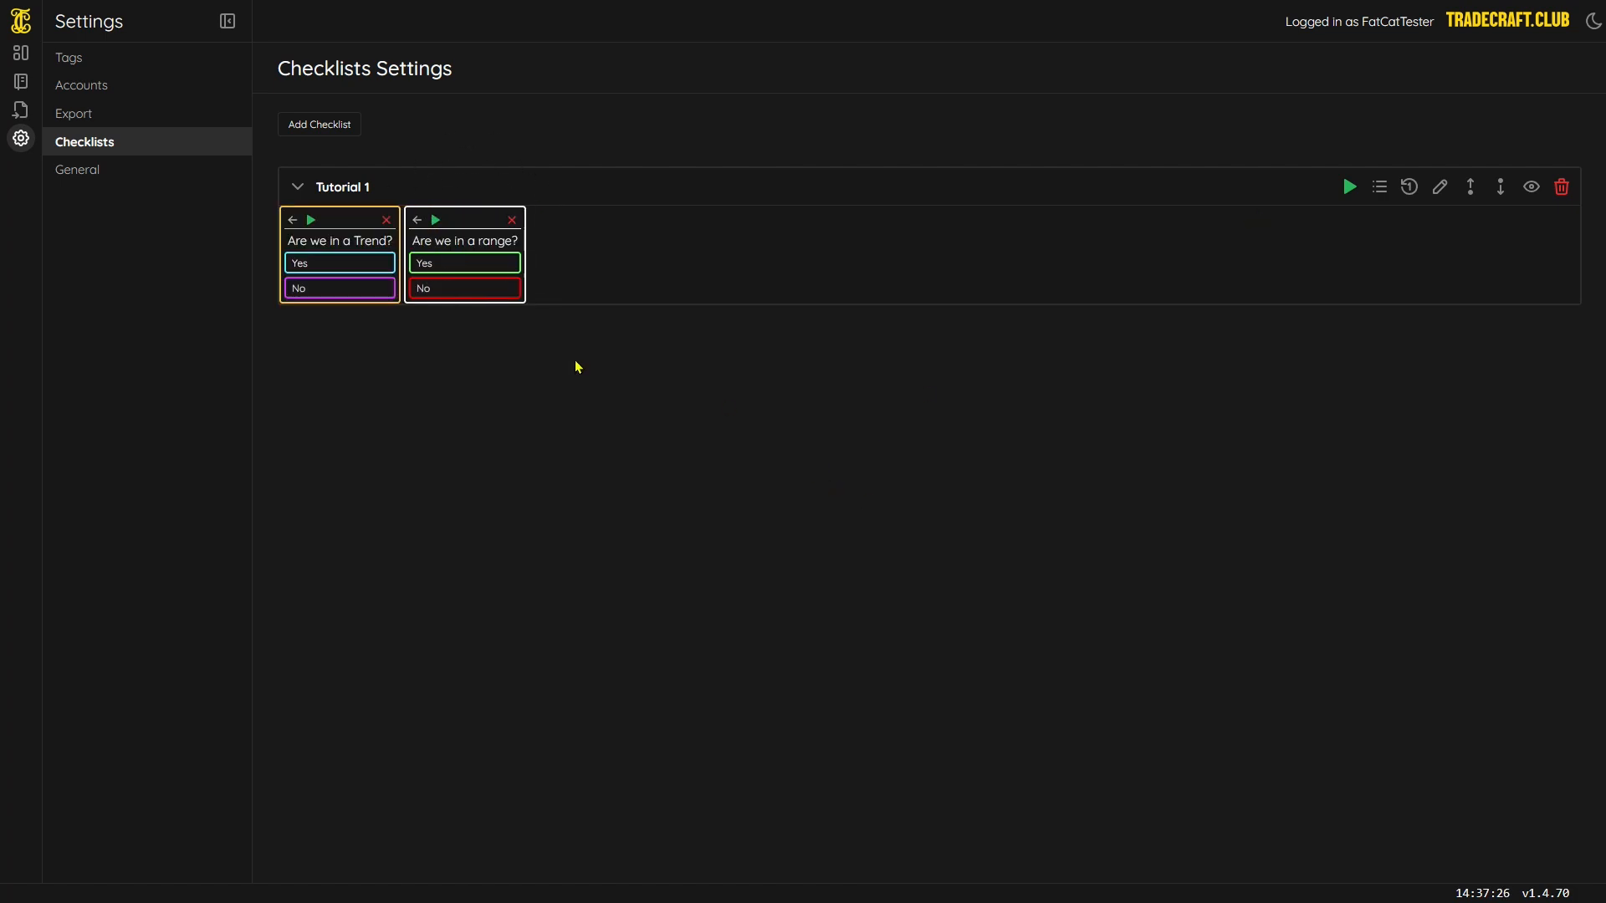
left_click(462, 266)
left_click(323, 290)
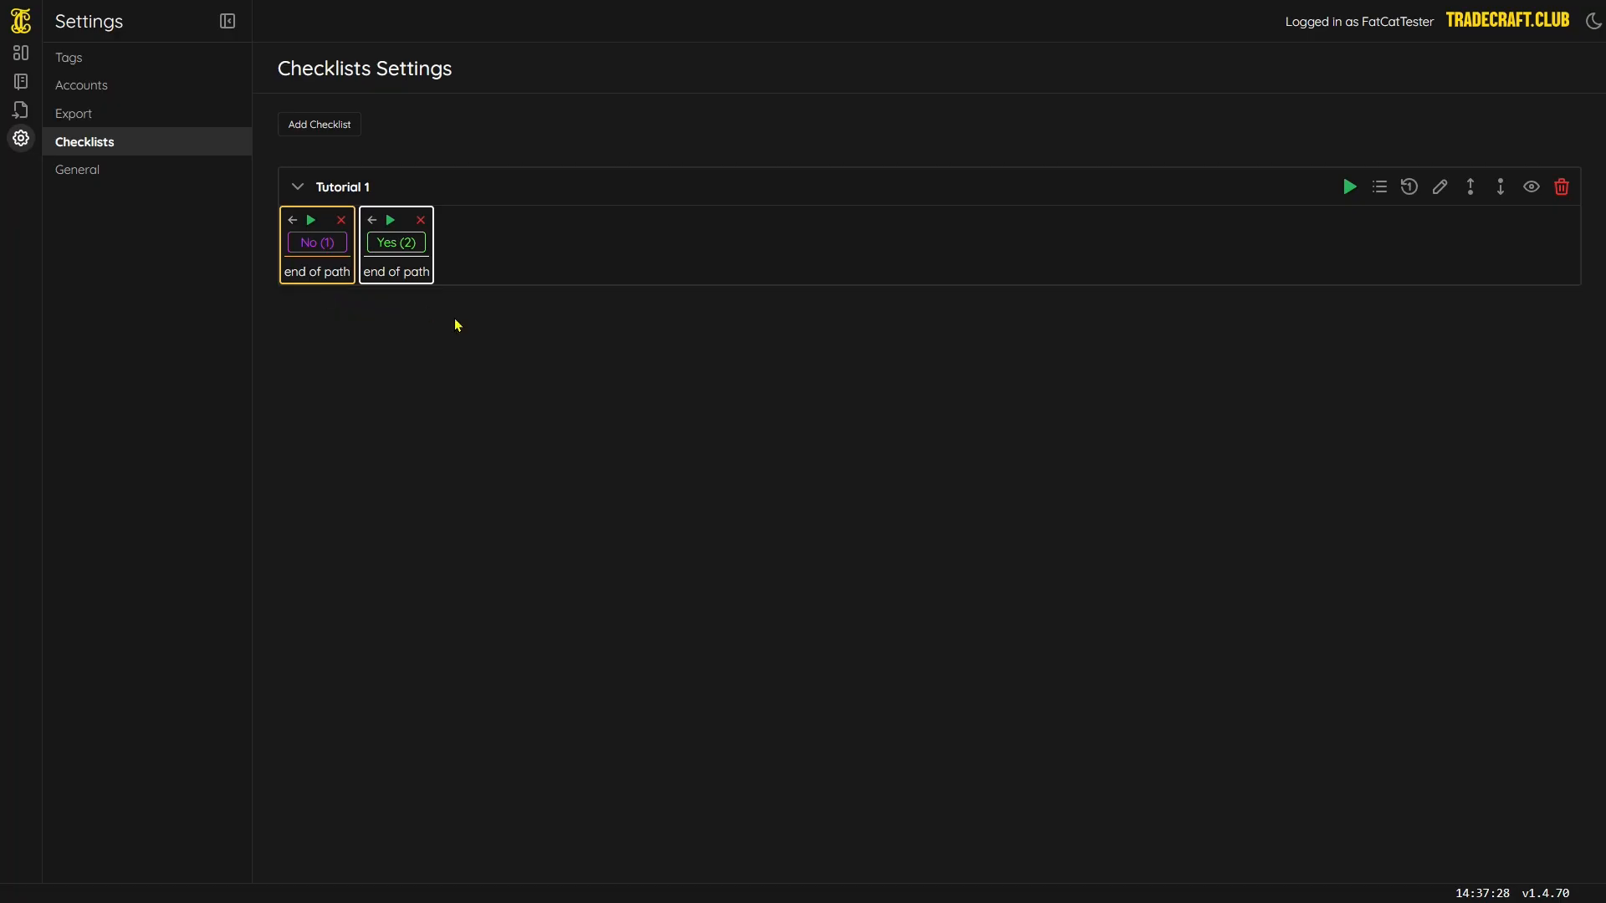
left_click(1349, 187)
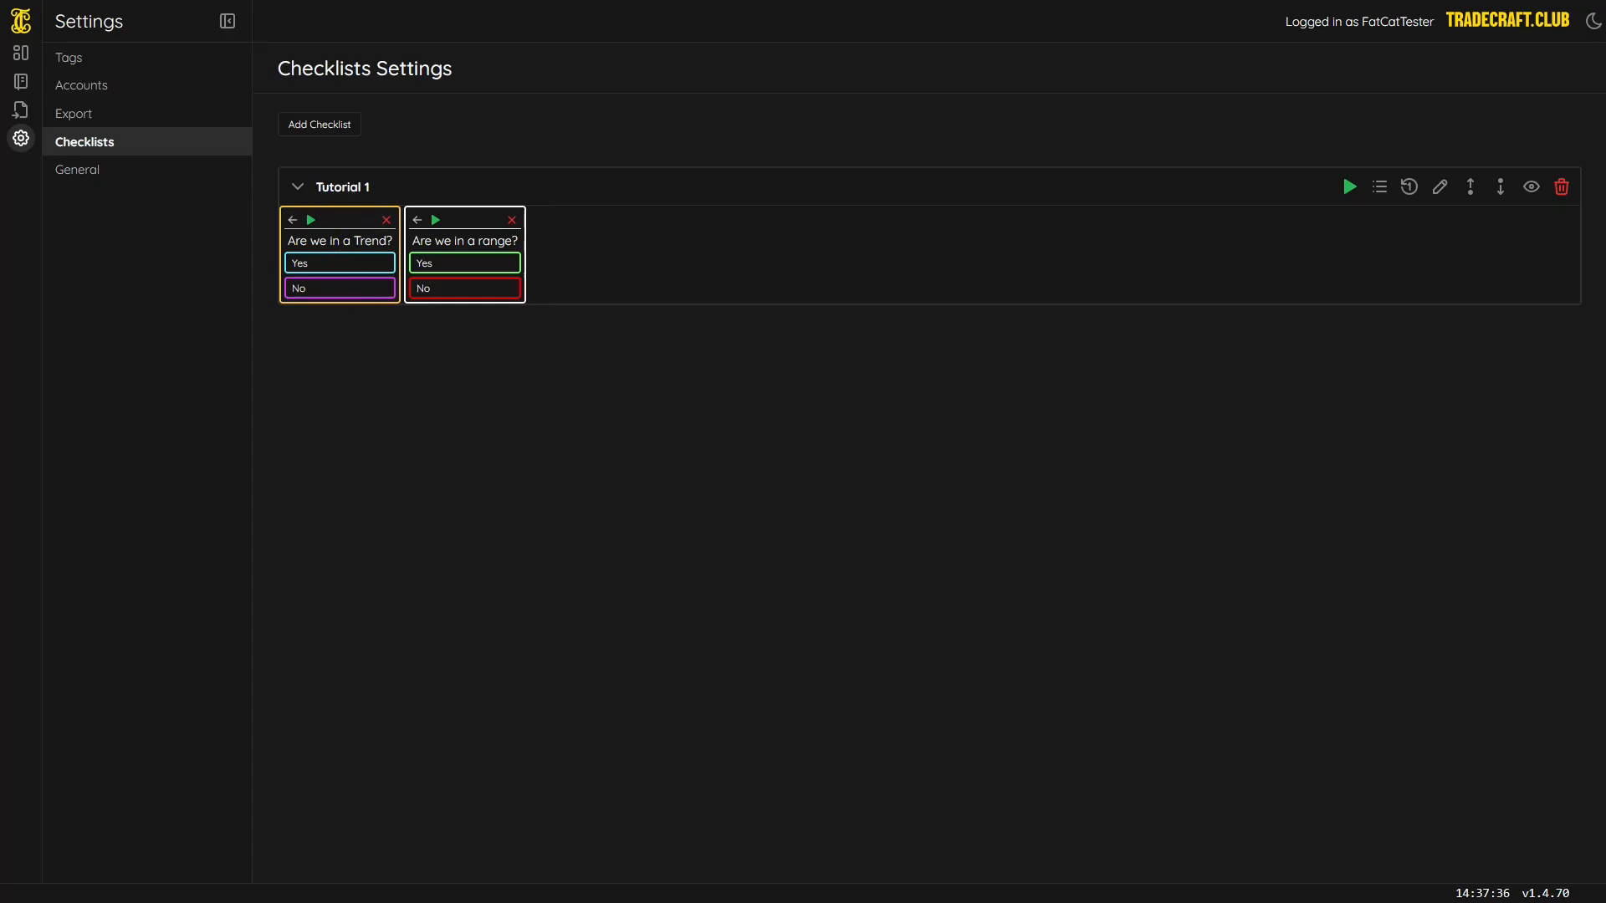
- Add a new trade in the journal's daily trades, start its Tutorial 1 checklist, and move the trend card after the range card
left_click(21, 82)
left_click(329, 109)
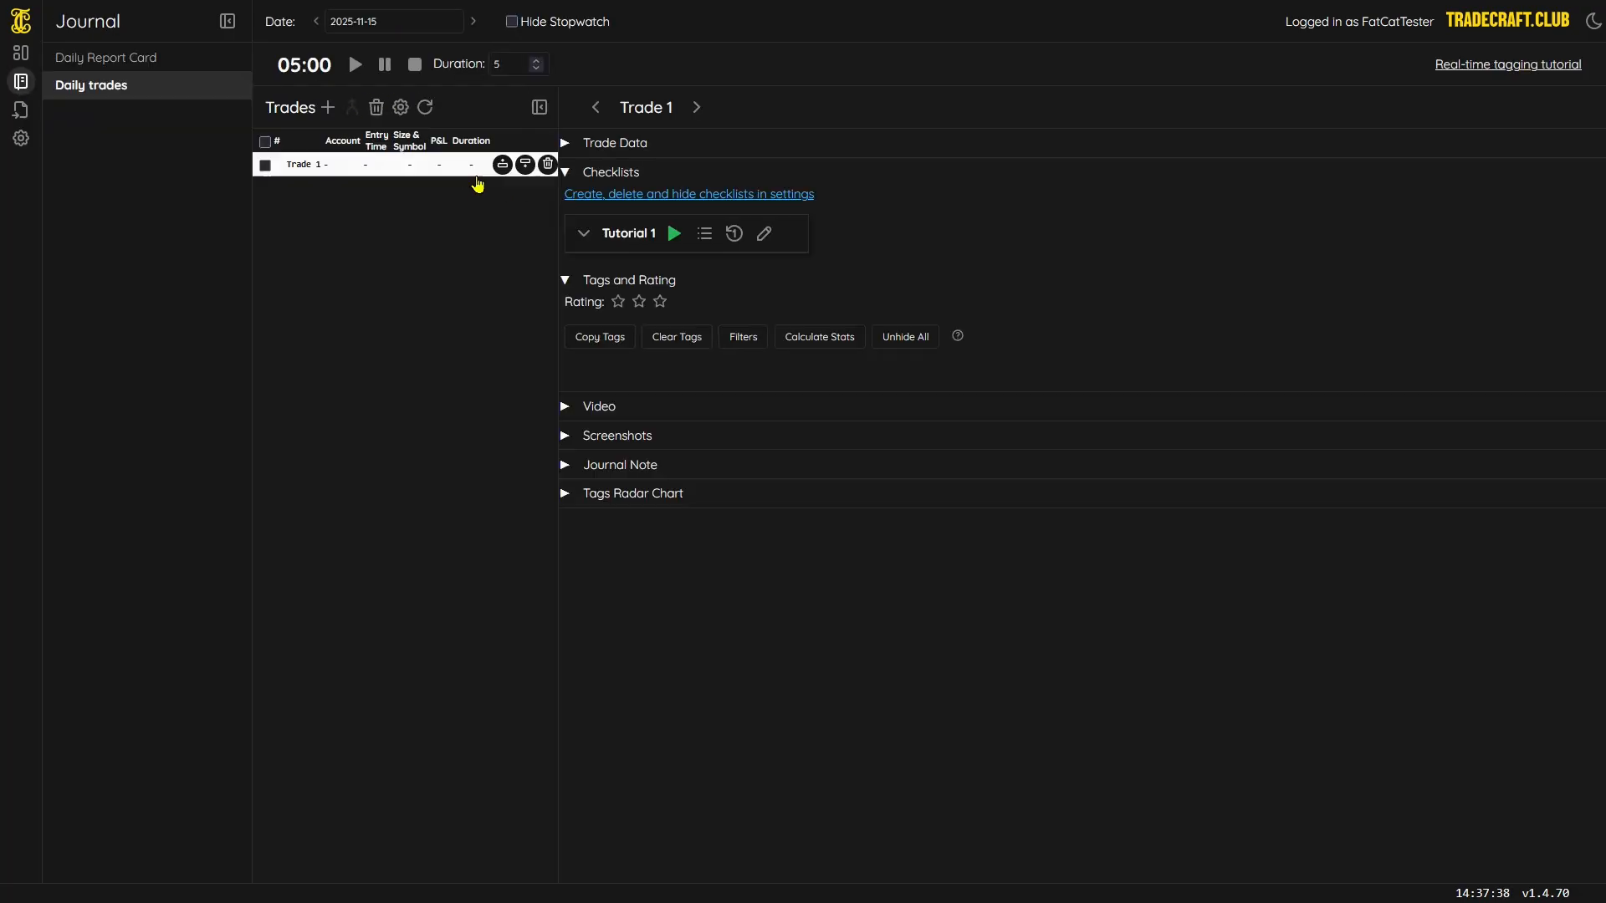
left_click(674, 234)
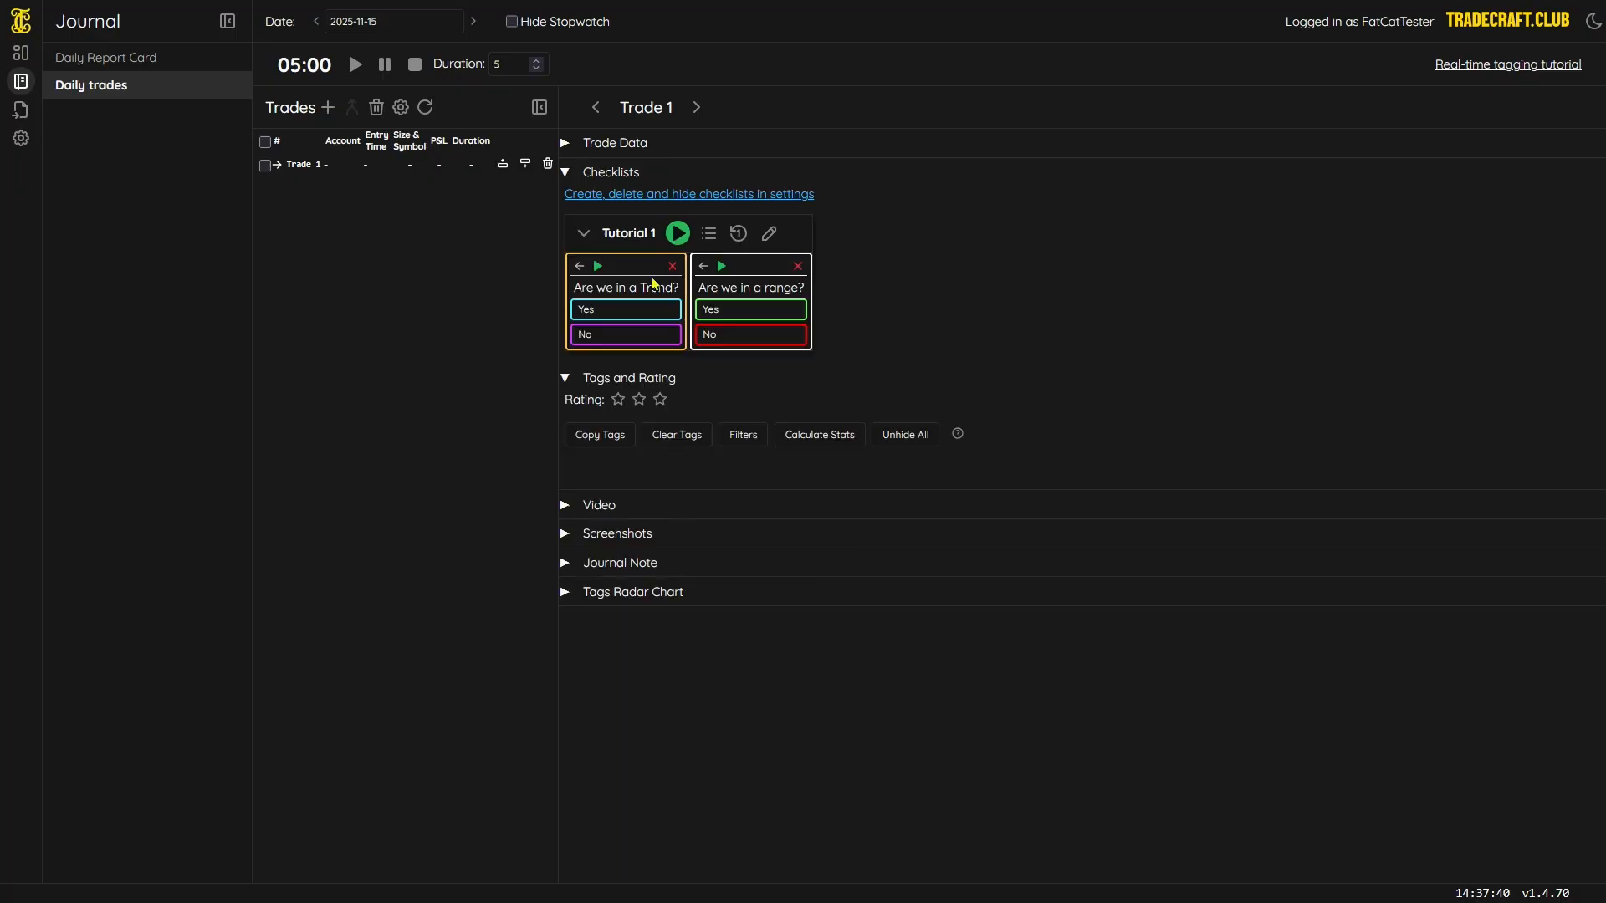
left_click_drag(640, 268, 750, 266)
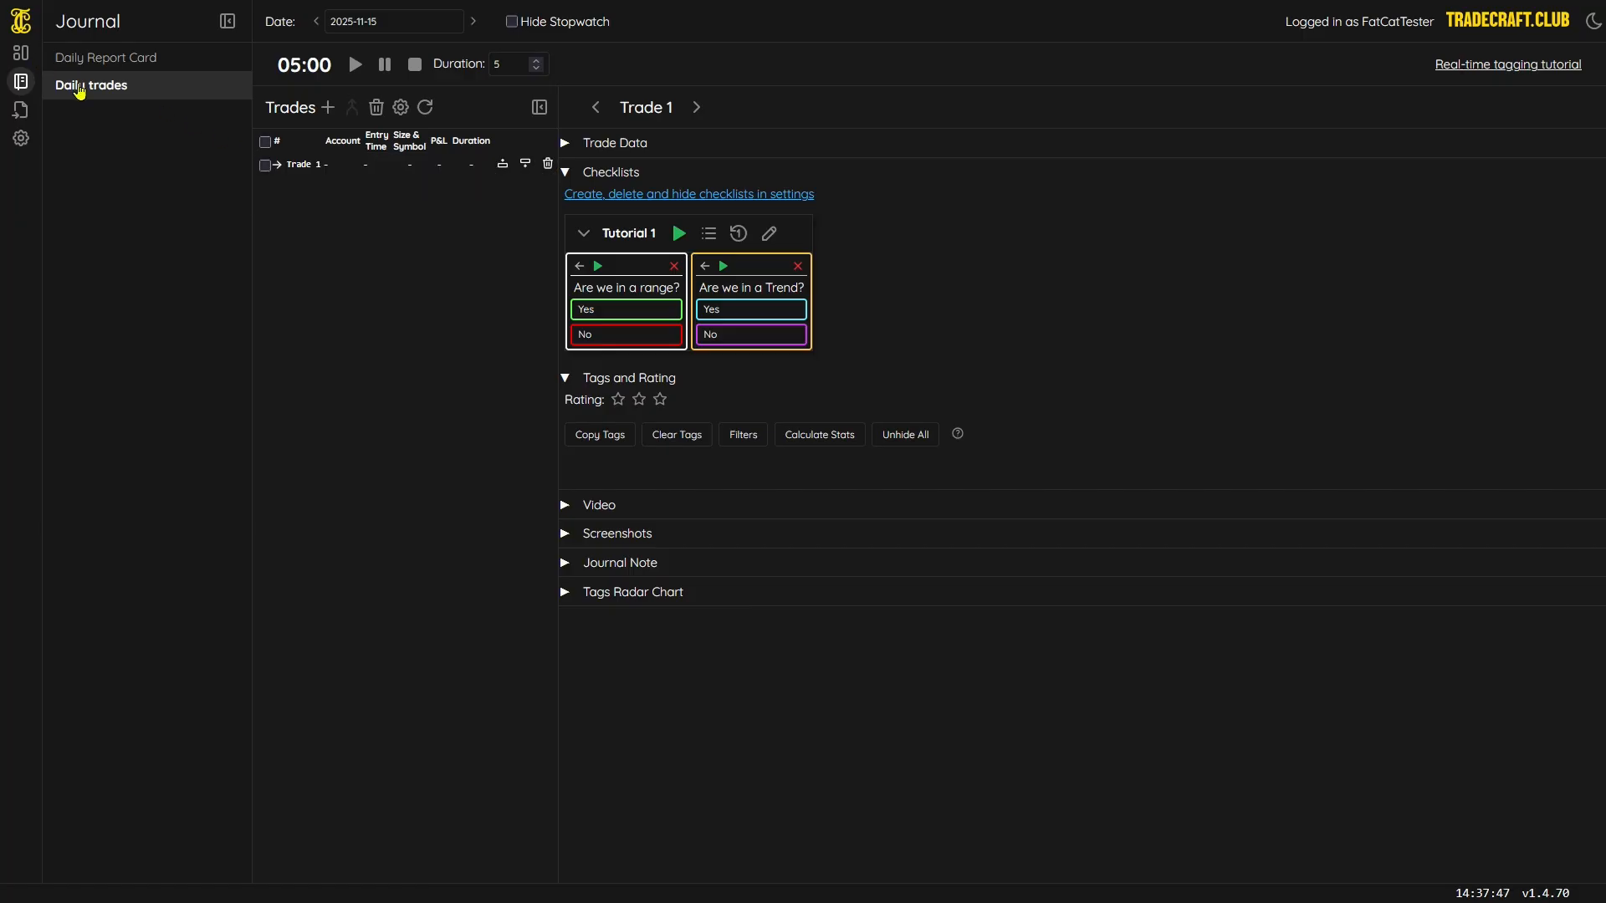
- Answer Yes to the trend question and No to the range question on the trade's checklist, and restart the checklist
left_click(720, 311)
left_click(629, 333)
left_click(674, 233)
left_click_drag(626, 266, 656, 314)
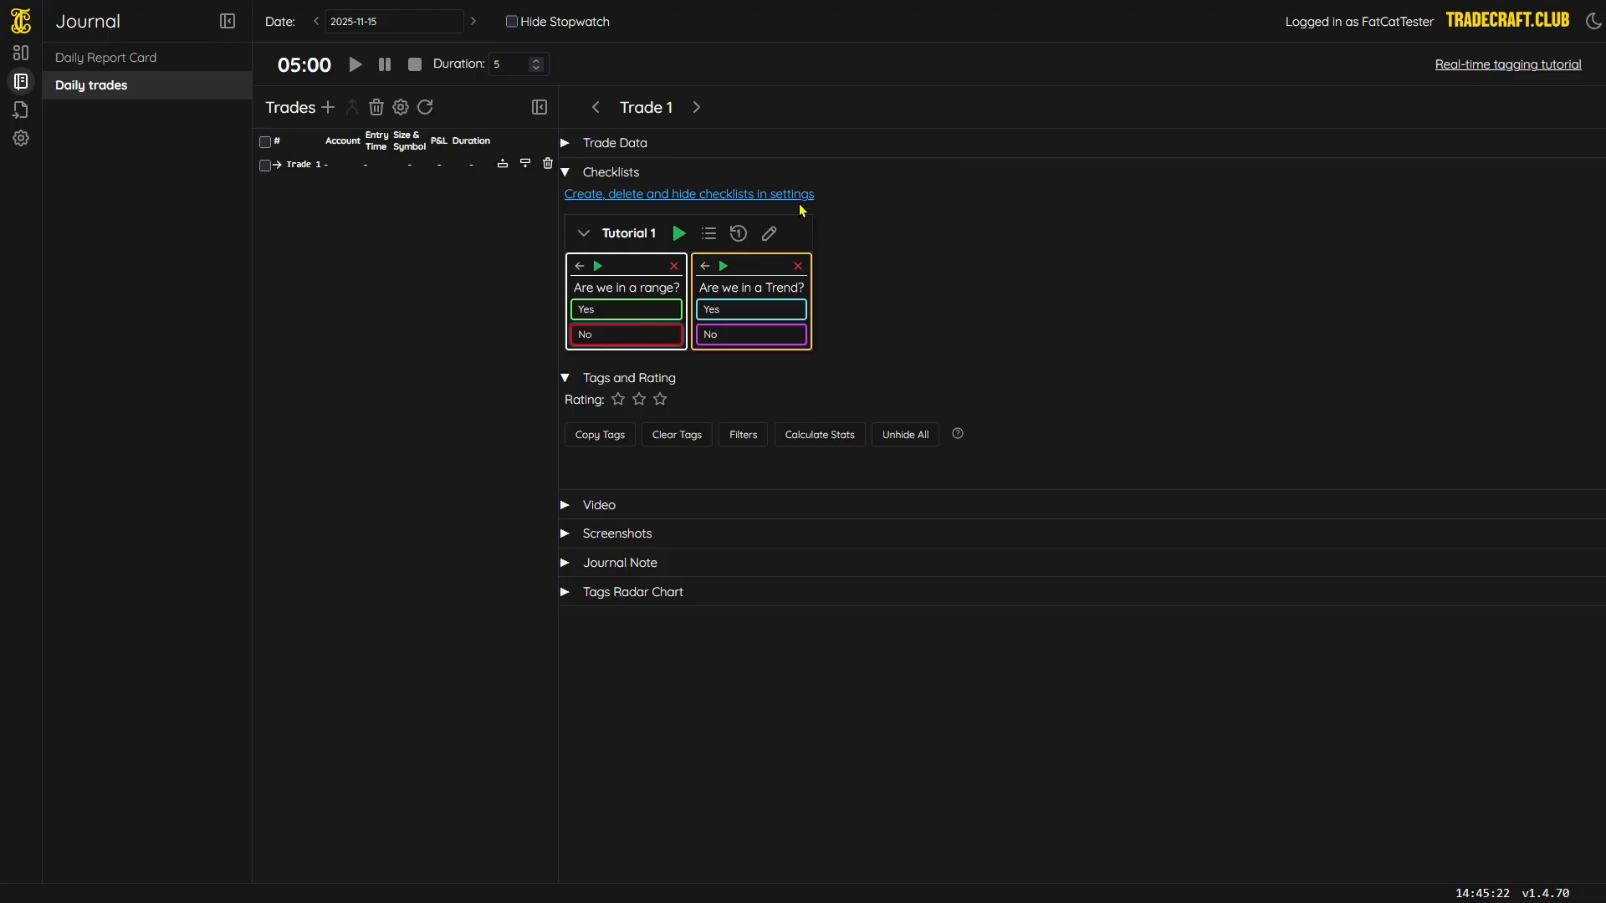
- Compare the layout of the answer nodes in the checklist editor with their order on the running range card
left_click(767, 234)
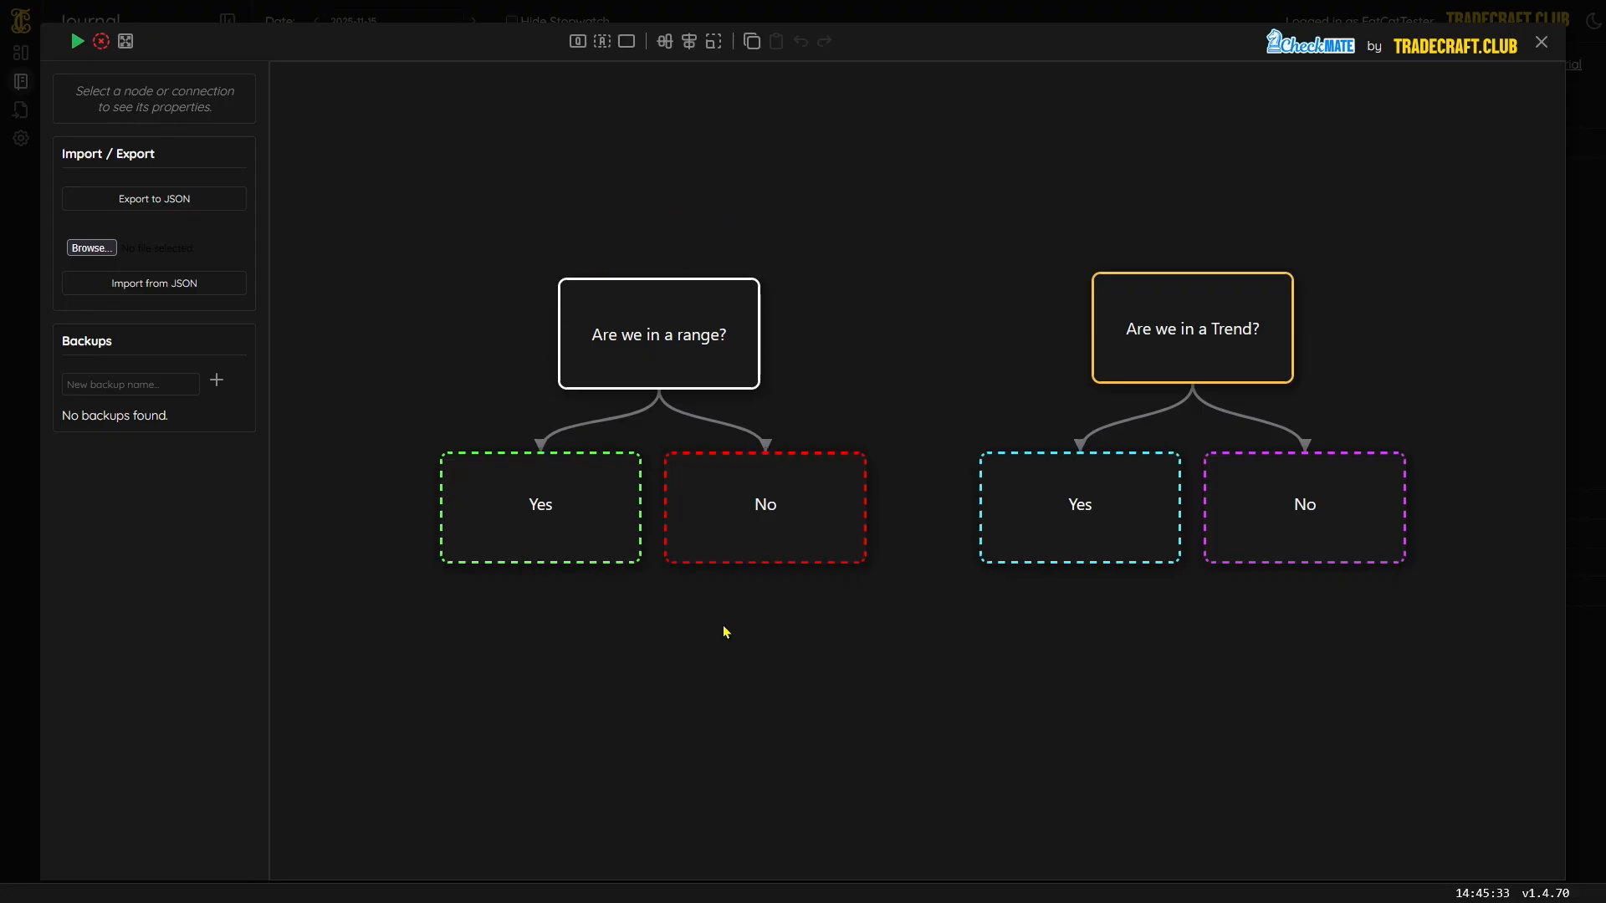
left_click(77, 42)
left_click(603, 320)
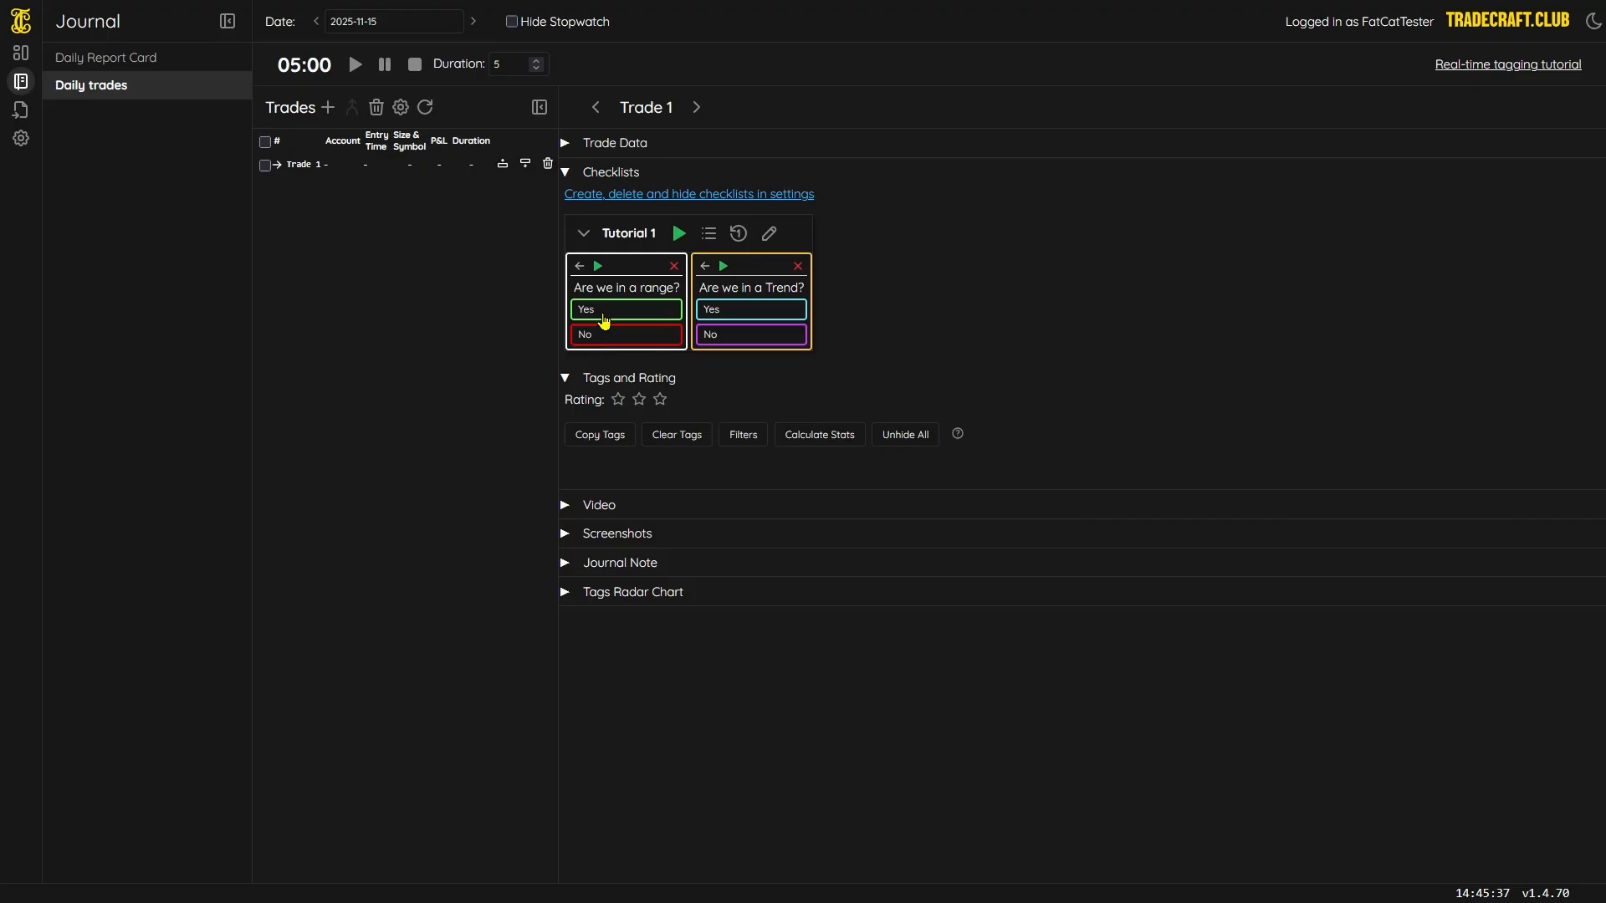
left_click(589, 347)
- In the checklist editor, replace the range question's Yes node with a duplicate placed below the other answer nodes
left_click(768, 234)
left_click(636, 523)
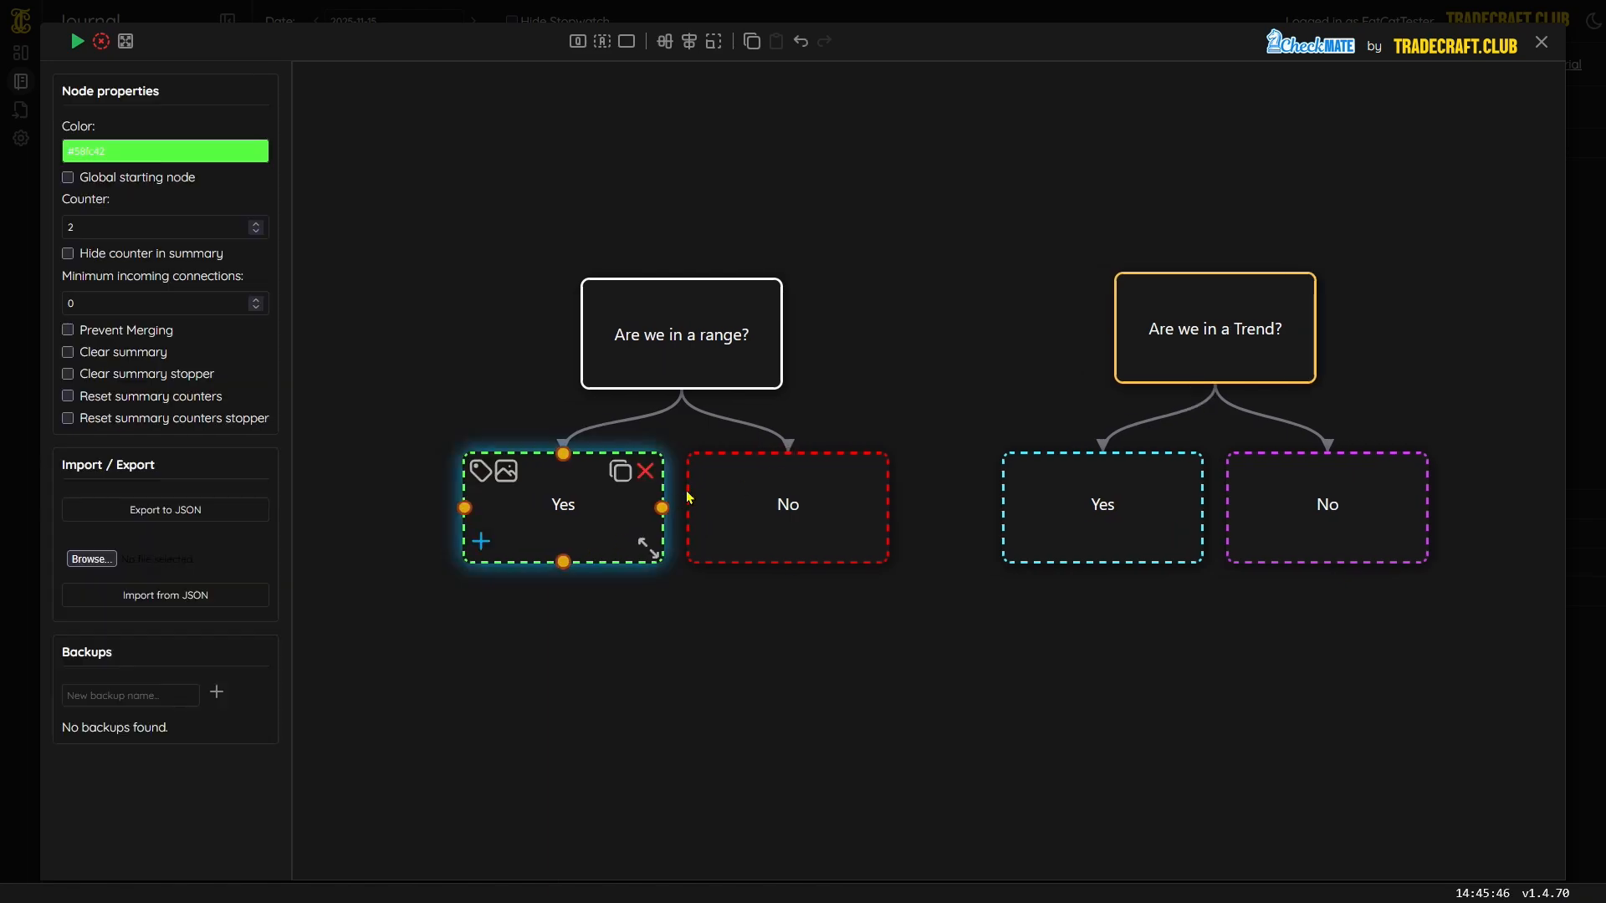
left_click_drag(600, 462, 623, 484)
left_click_drag(592, 571, 906, 730)
left_click(608, 496)
left_click(644, 475)
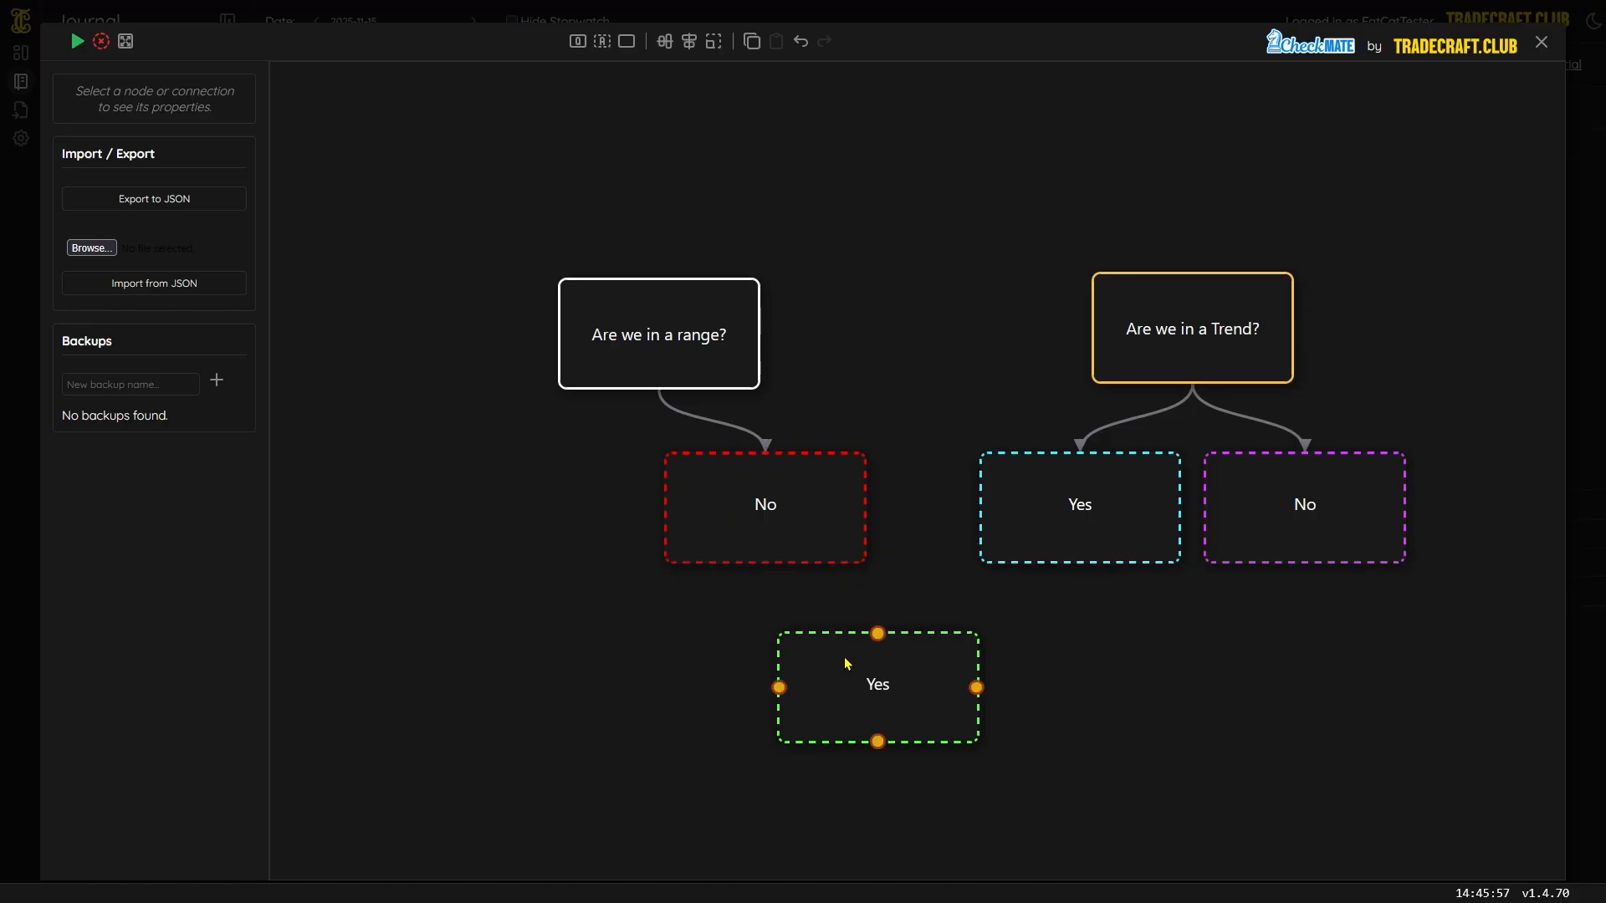
- Arrange the range answers with No first and Yes beside it, and connect the range question to the Yes node
left_click_drag(792, 527, 591, 529)
left_click_drag(870, 717, 776, 538)
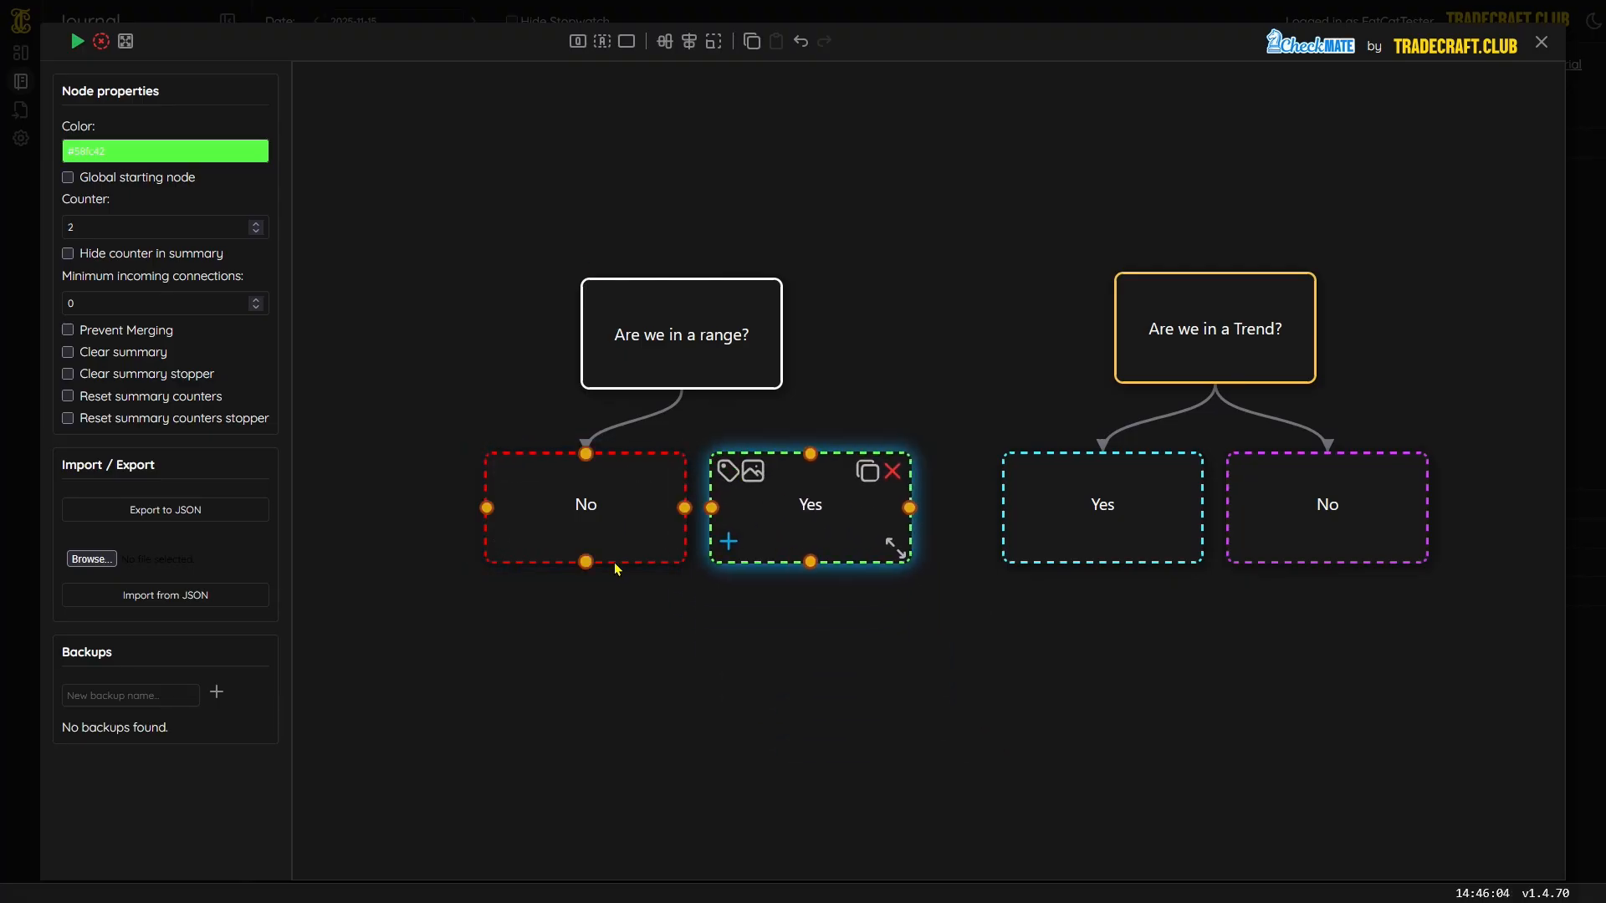
left_click_drag(681, 388, 809, 454)
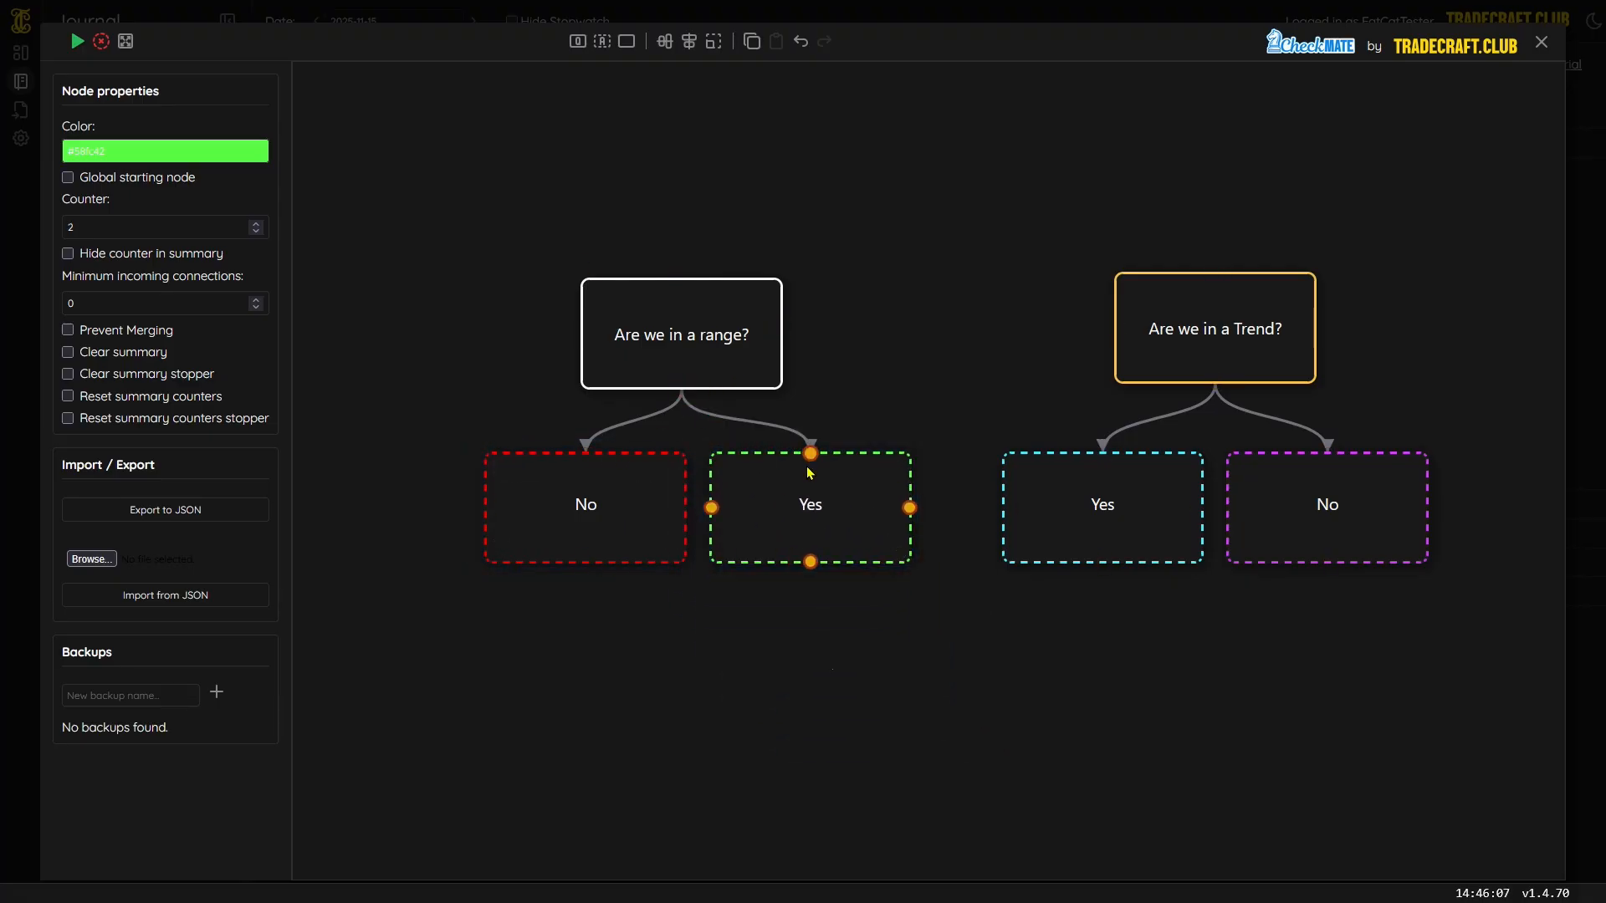
- Run the checklist and compare the order of the answers on the range and trend cards
left_click(76, 42)
key("ctrl")
key("ctrl")
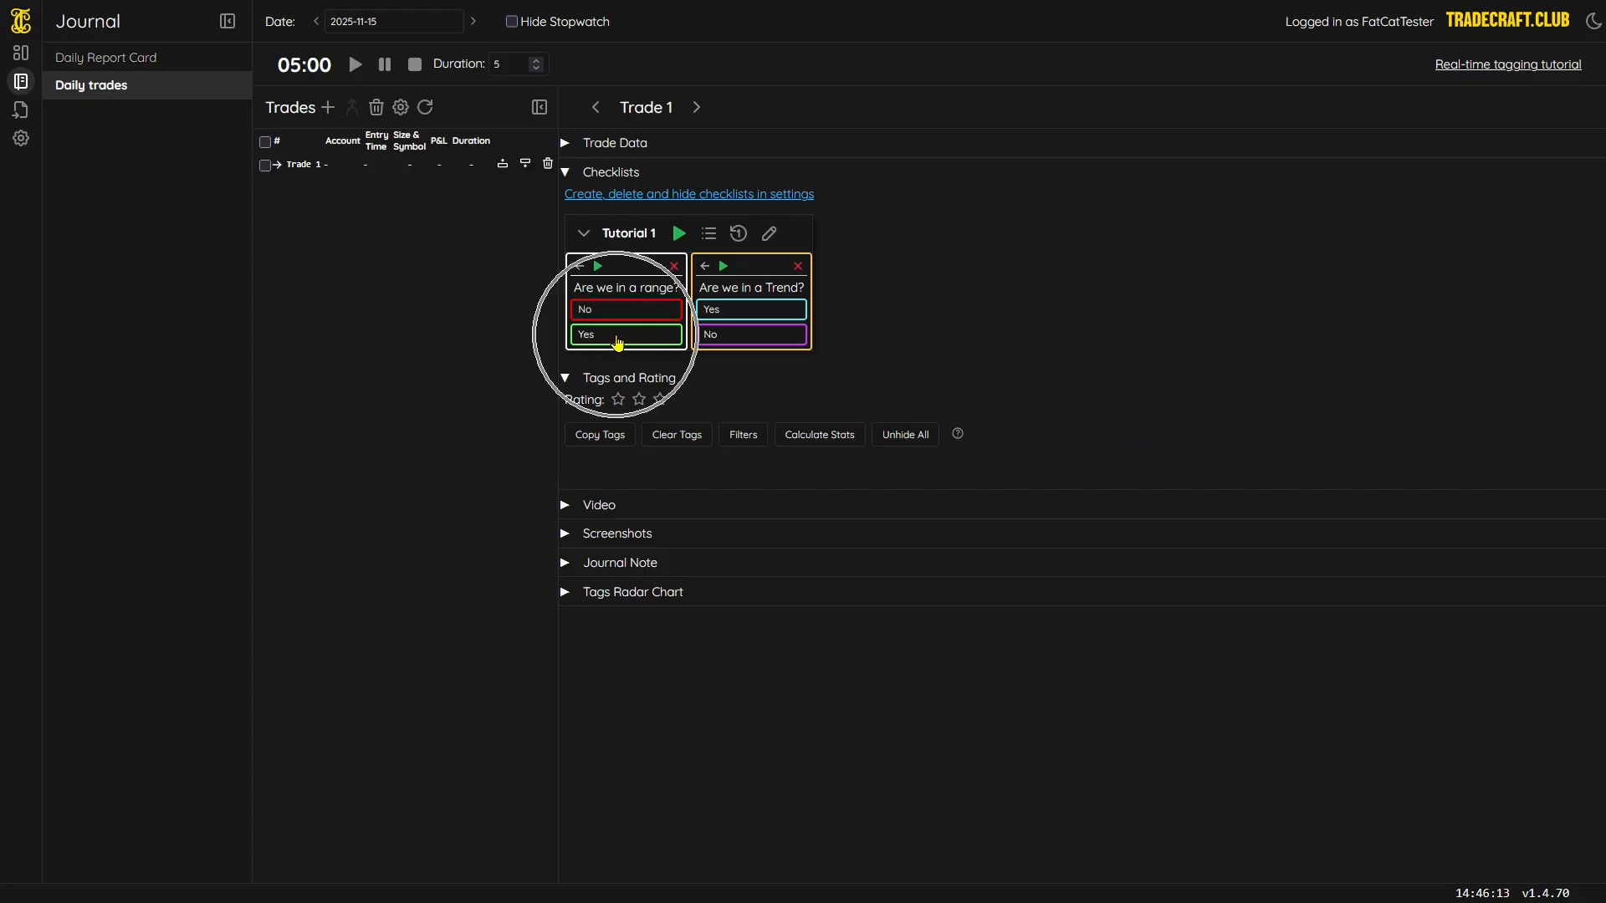
key("ctrl")
key("ctrl")
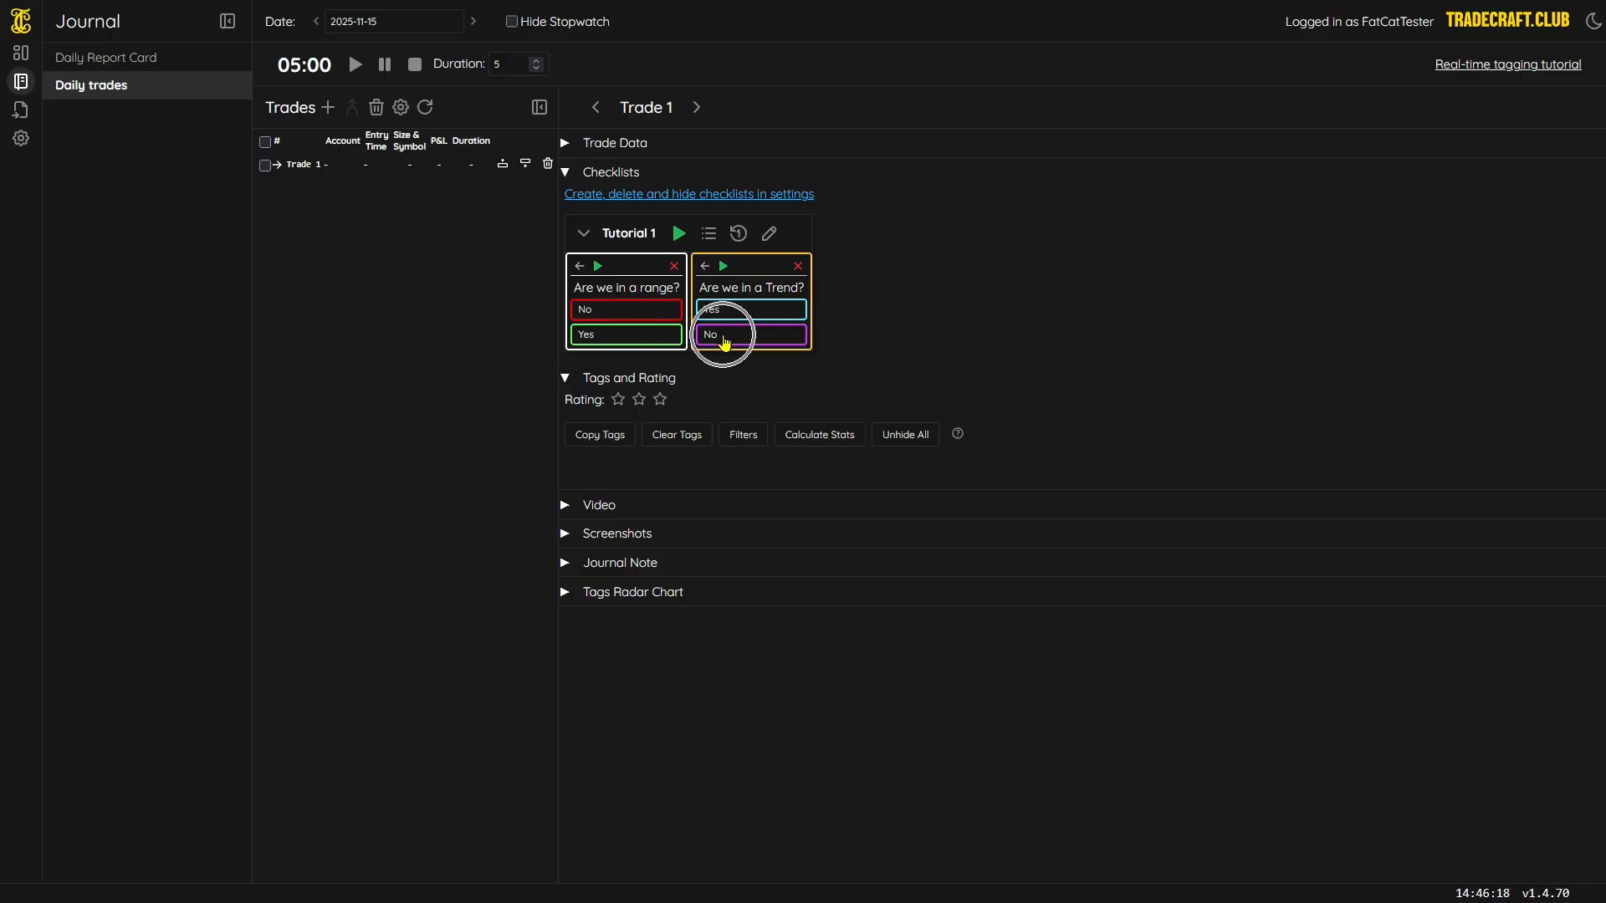
key("ctrl")
- Replace the trend question's Yes node with a duplicate in the same position and reconnect the question to it
left_click(769, 236)
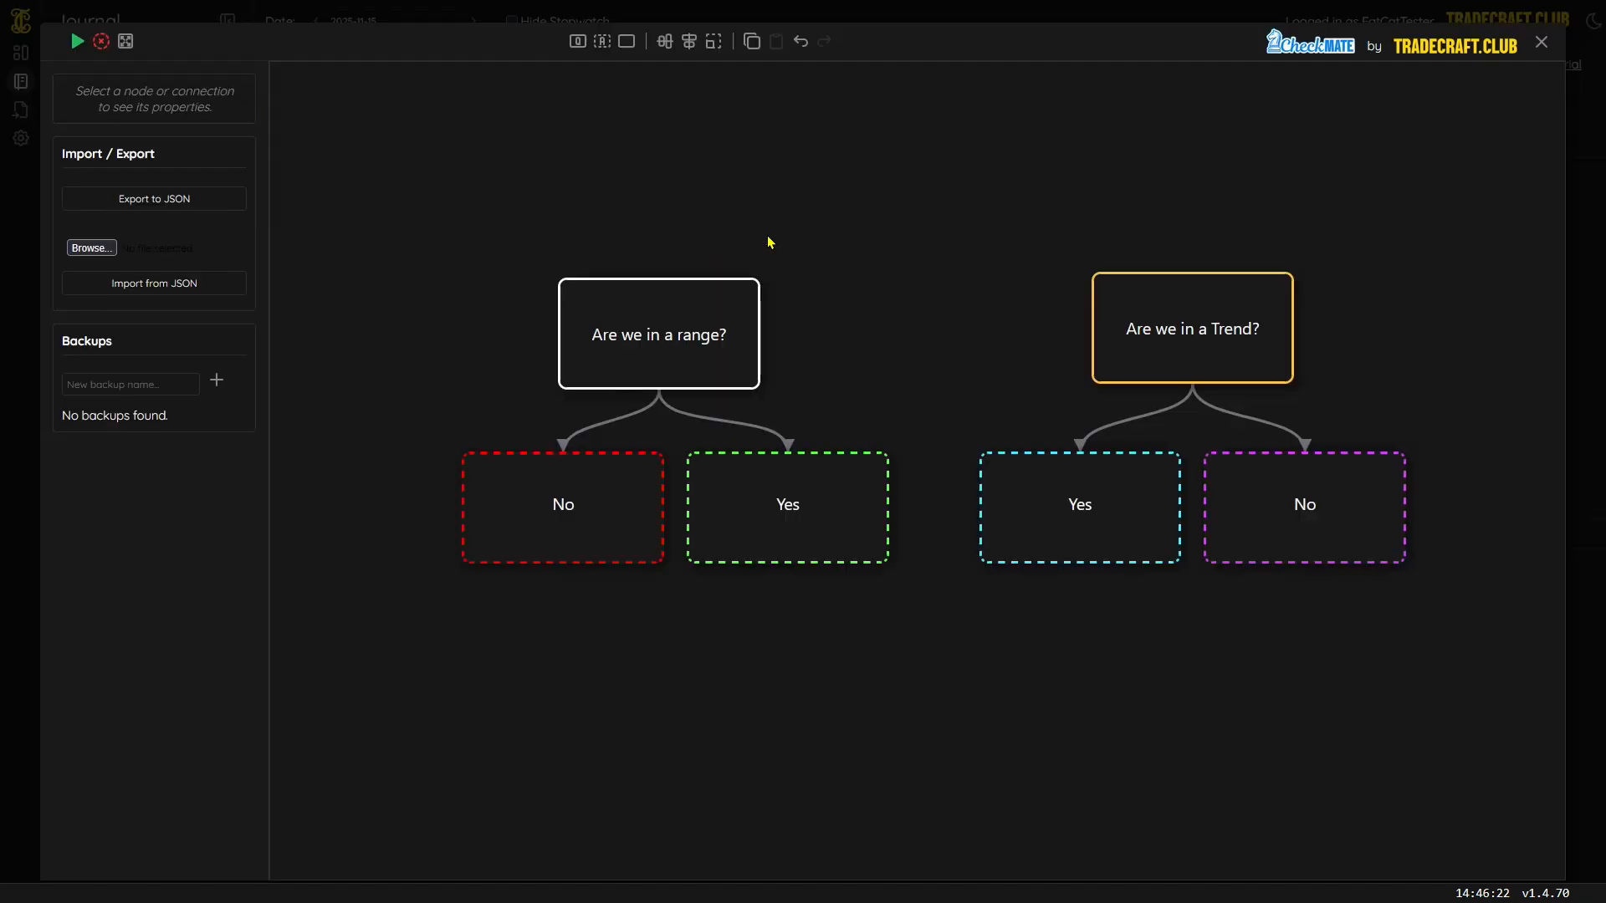
left_click(1167, 489)
left_click(1169, 477)
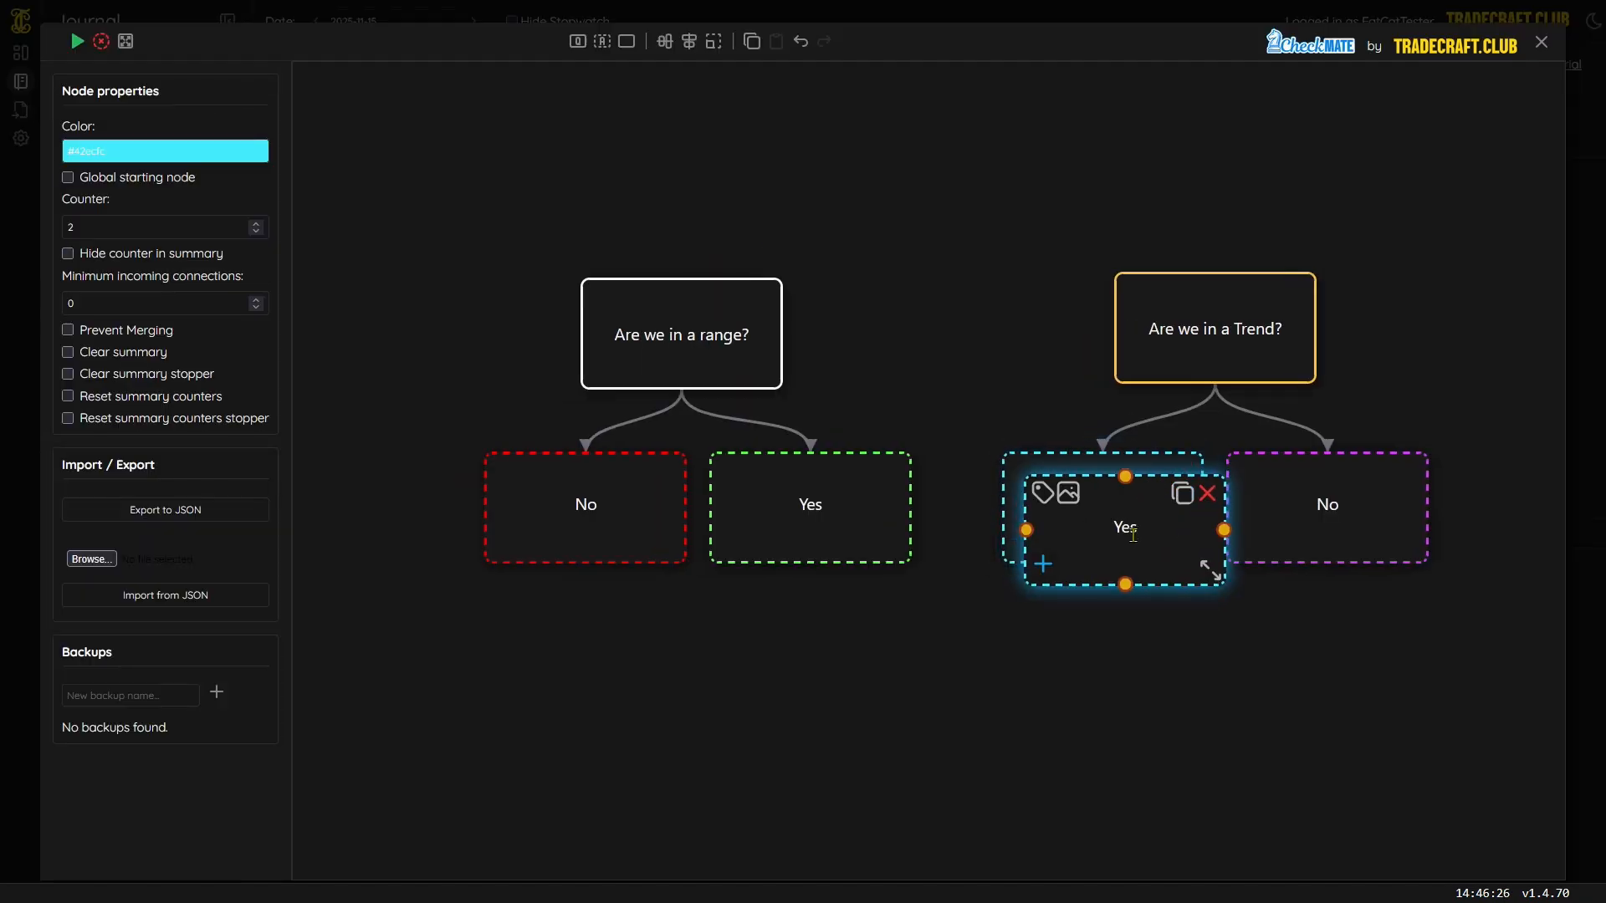
key("ctrl")
left_click_drag(1111, 508, 1380, 667)
left_click(1181, 488)
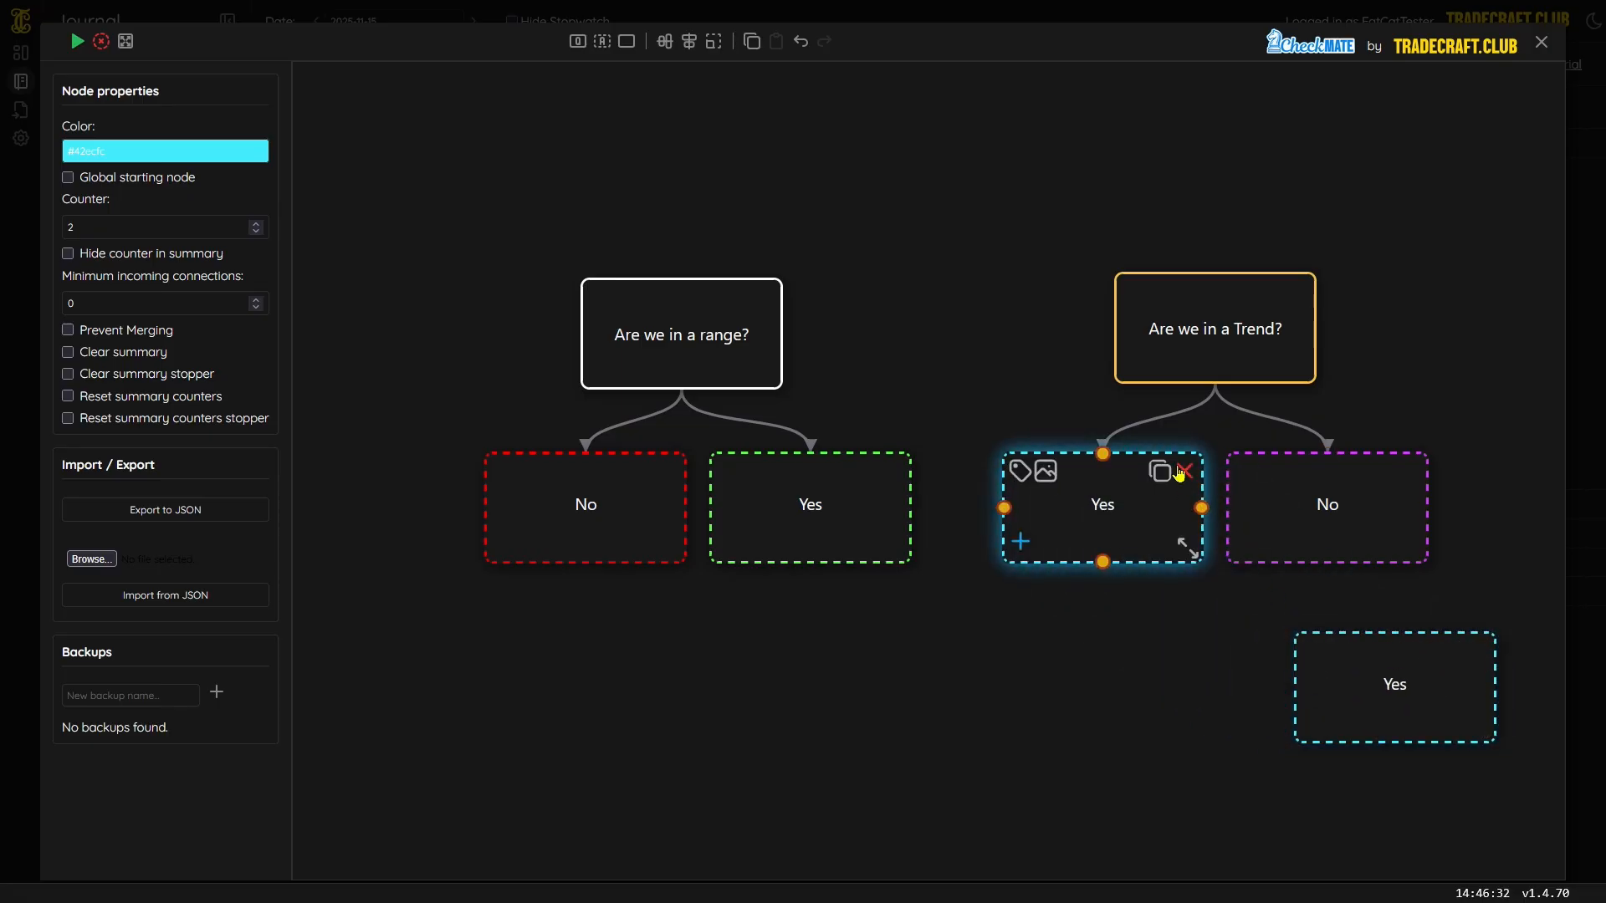
left_click(1181, 474)
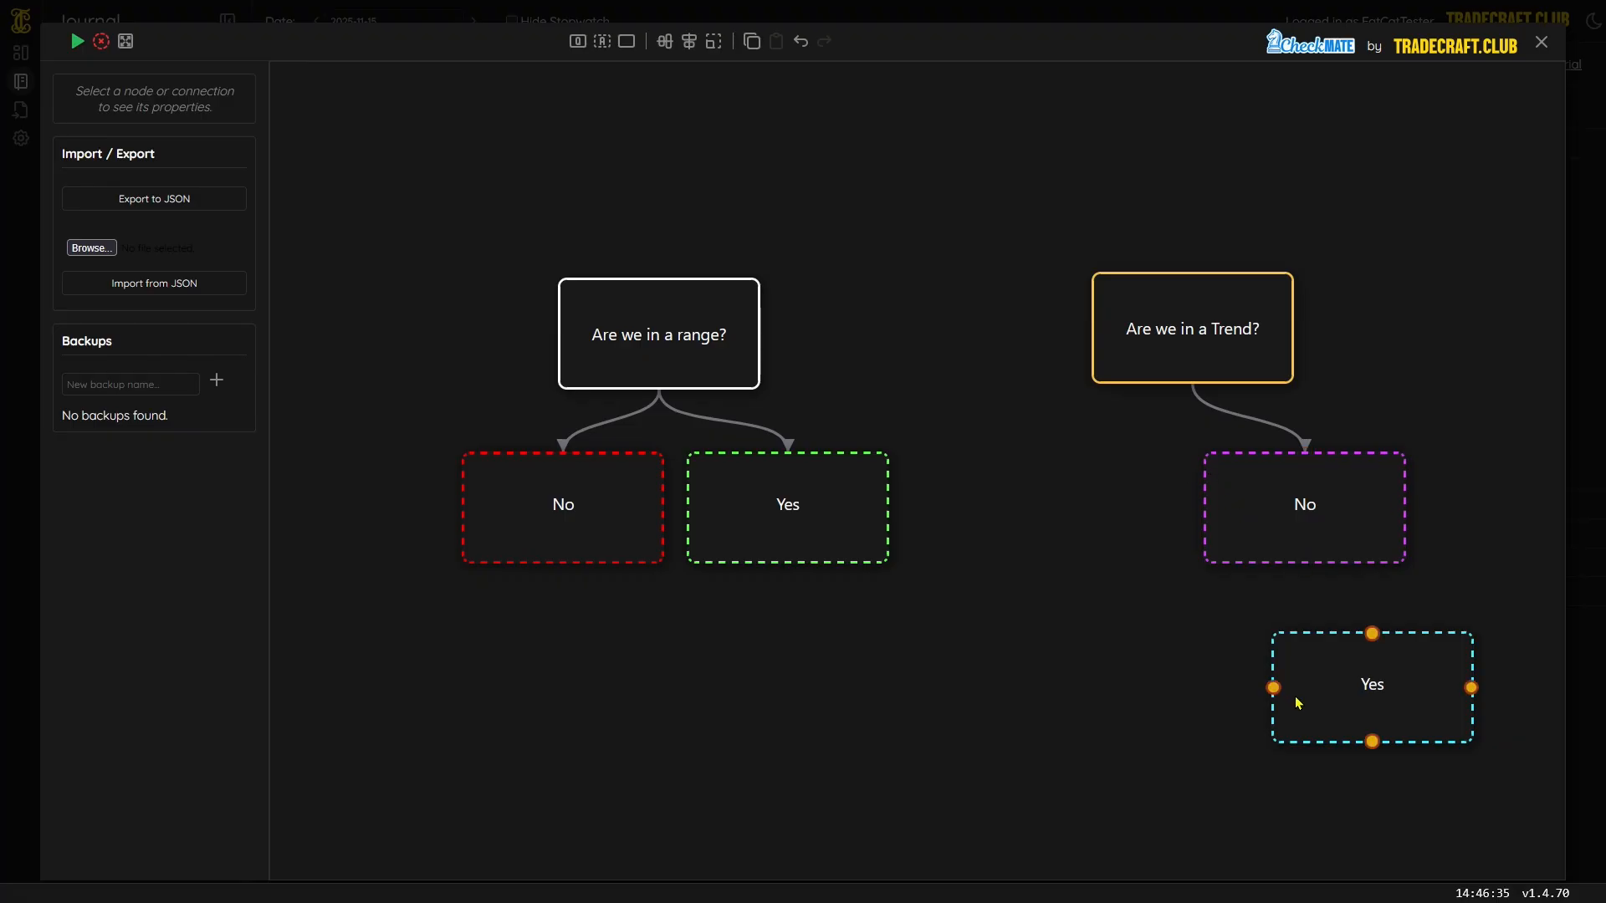
left_click_drag(1328, 741, 1036, 560)
left_click_drag(1213, 382, 1102, 454)
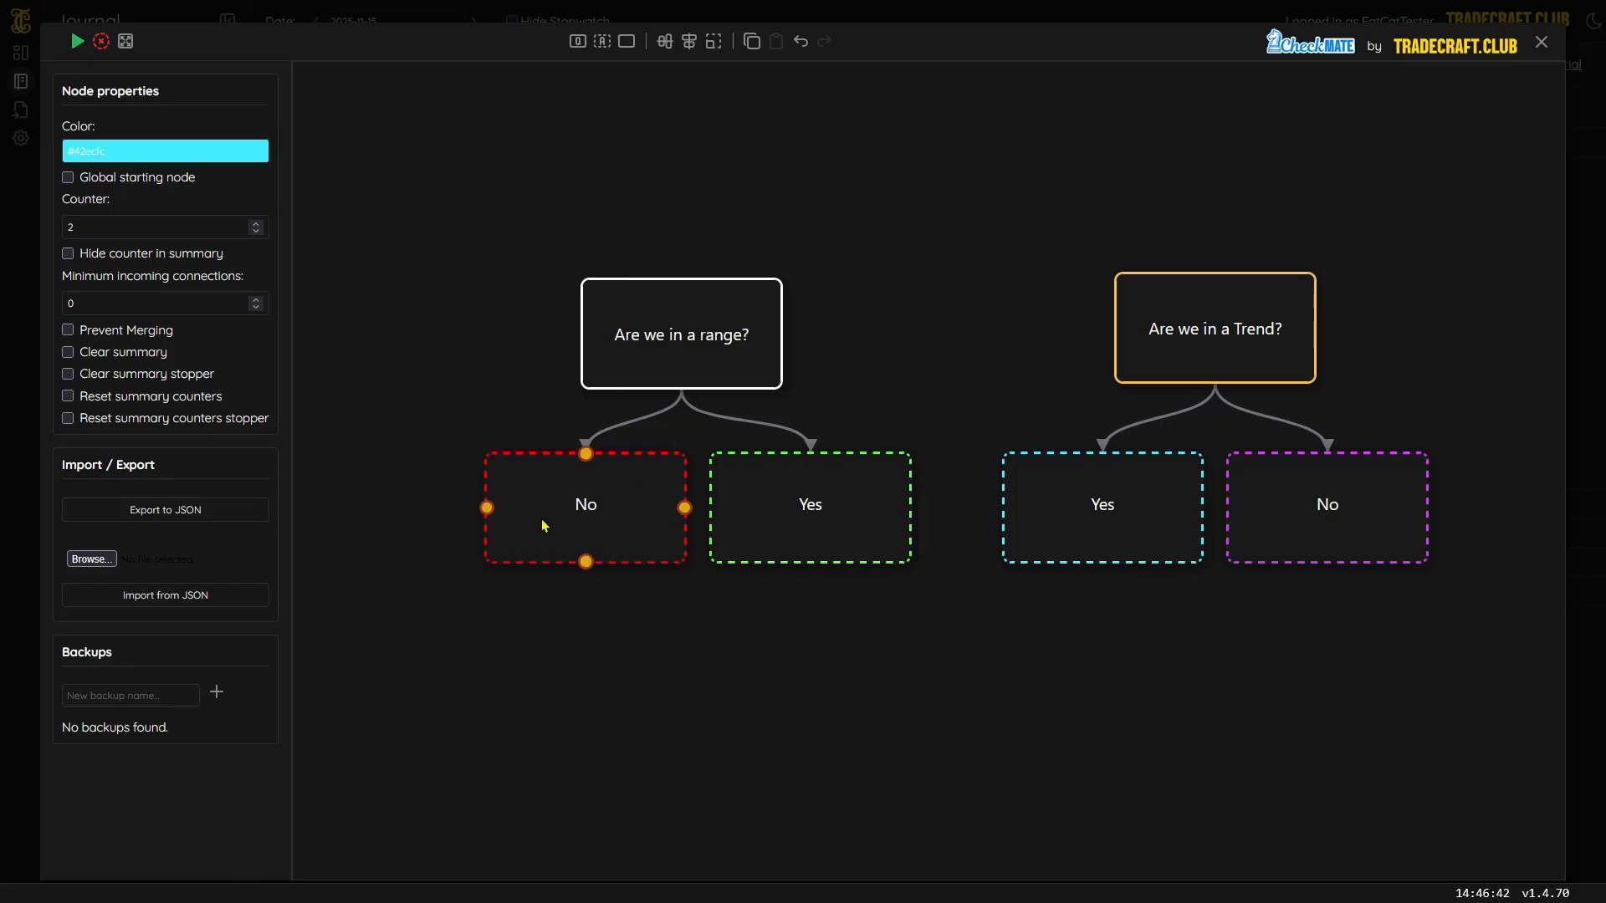
- Run the edited checklist and check the answer order on the trend card against the node layout
left_click(761, 534)
left_click(1287, 523)
left_click(79, 43)
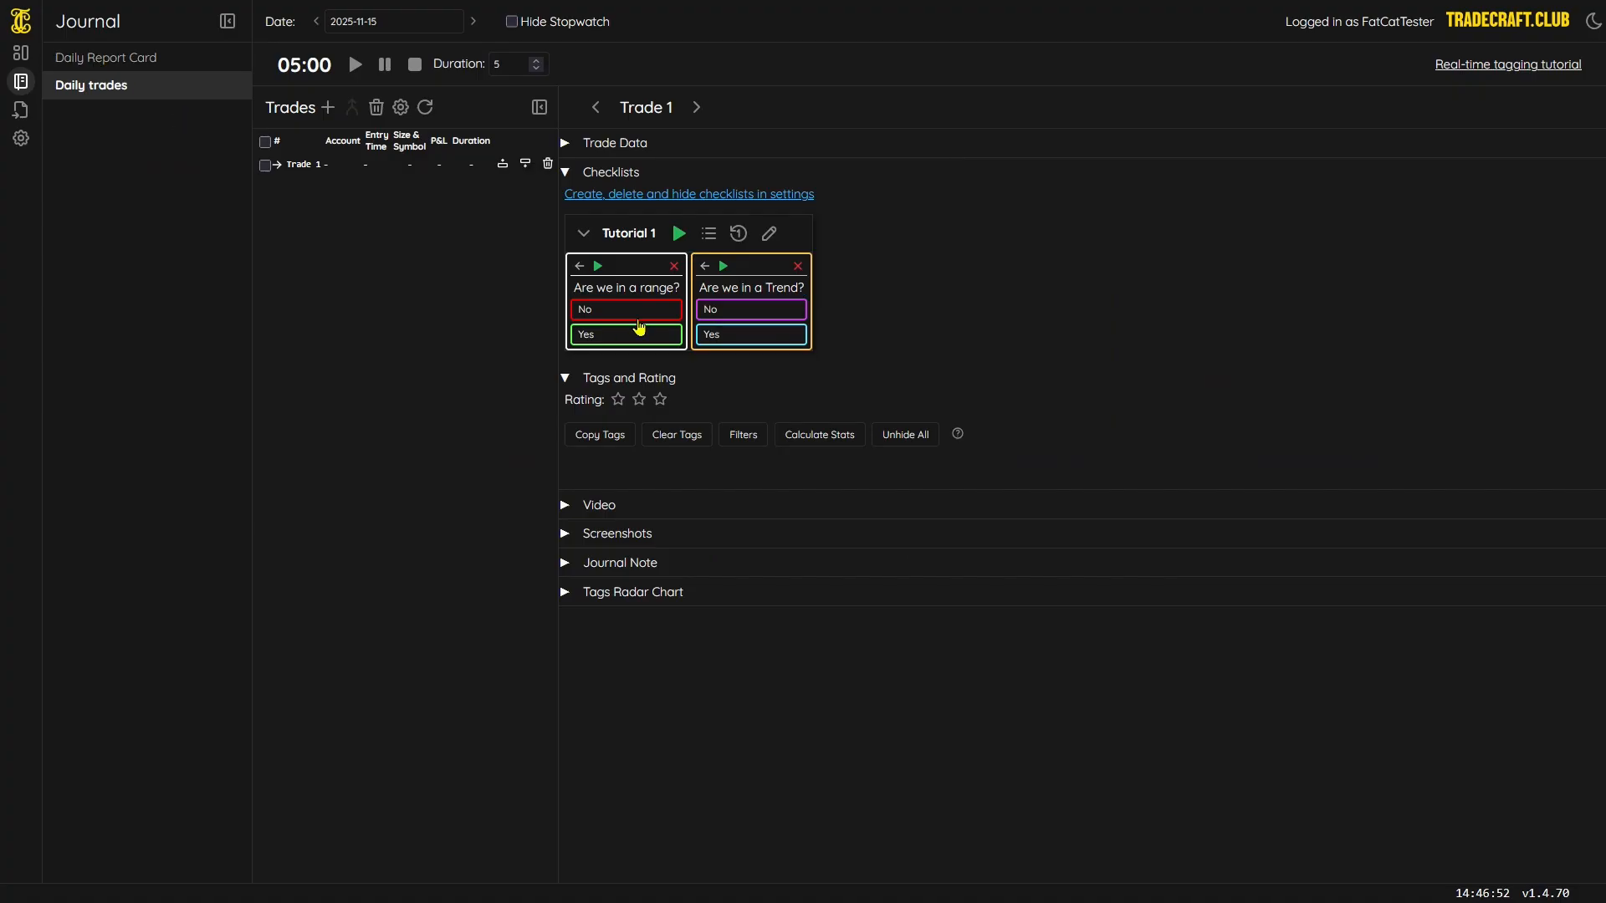
key("ctrl")
- Swap the positions of the range question's Yes and No nodes in the editor and run the checklist
left_click(768, 235)
left_click_drag(847, 503, 534, 568)
left_click_drag(649, 542, 830, 525)
left_click_drag(517, 606, 575, 520)
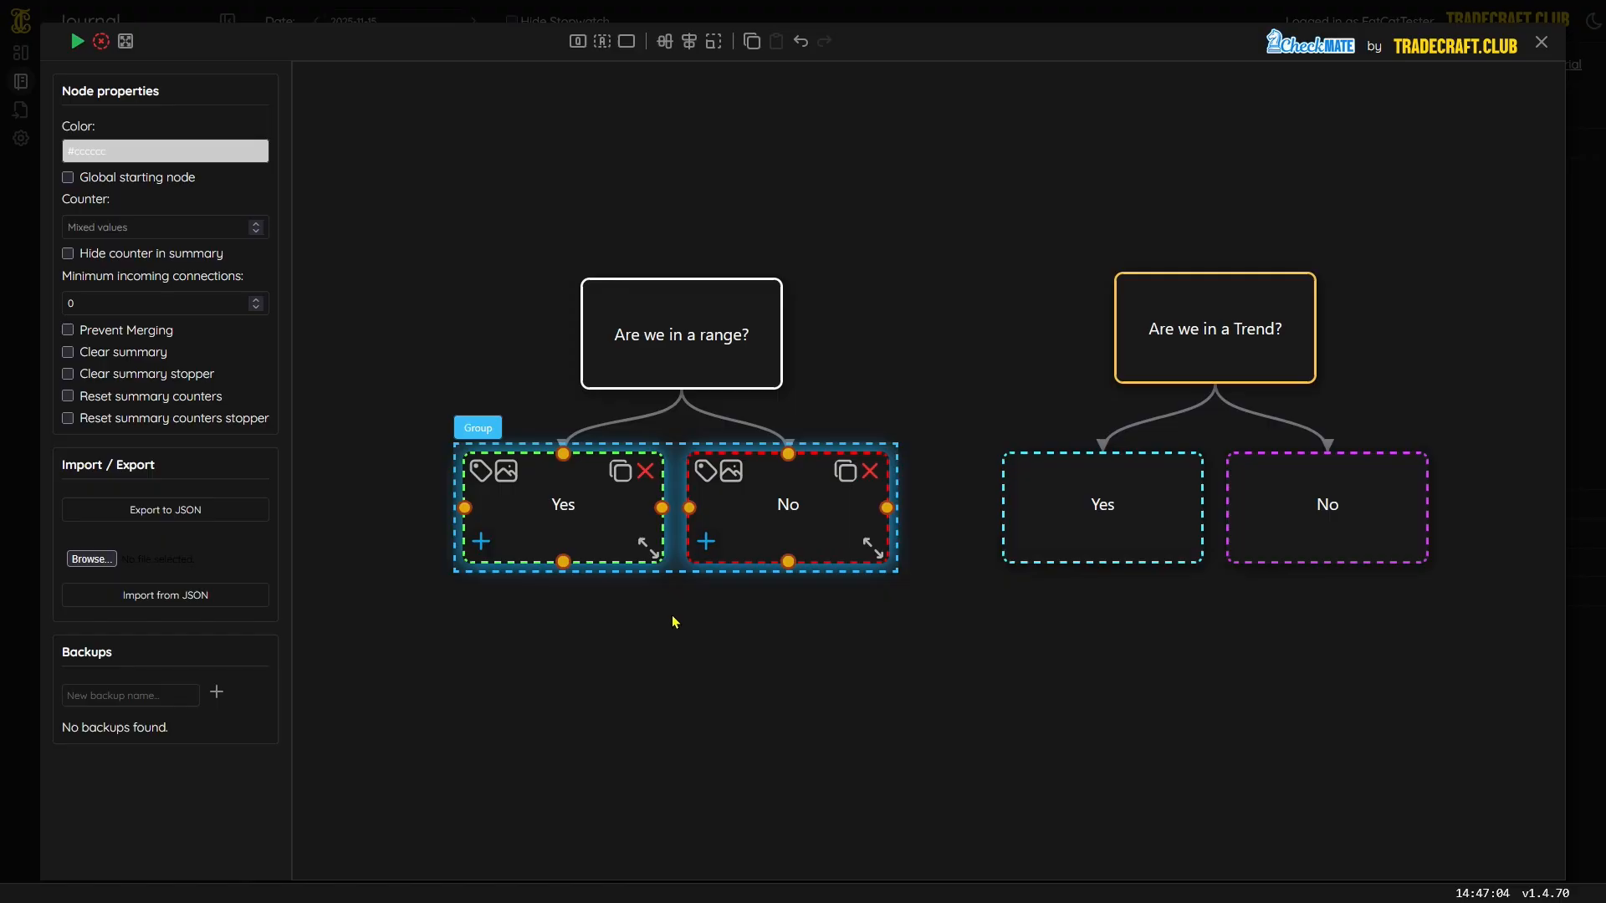
left_click(673, 620)
left_click(76, 41)
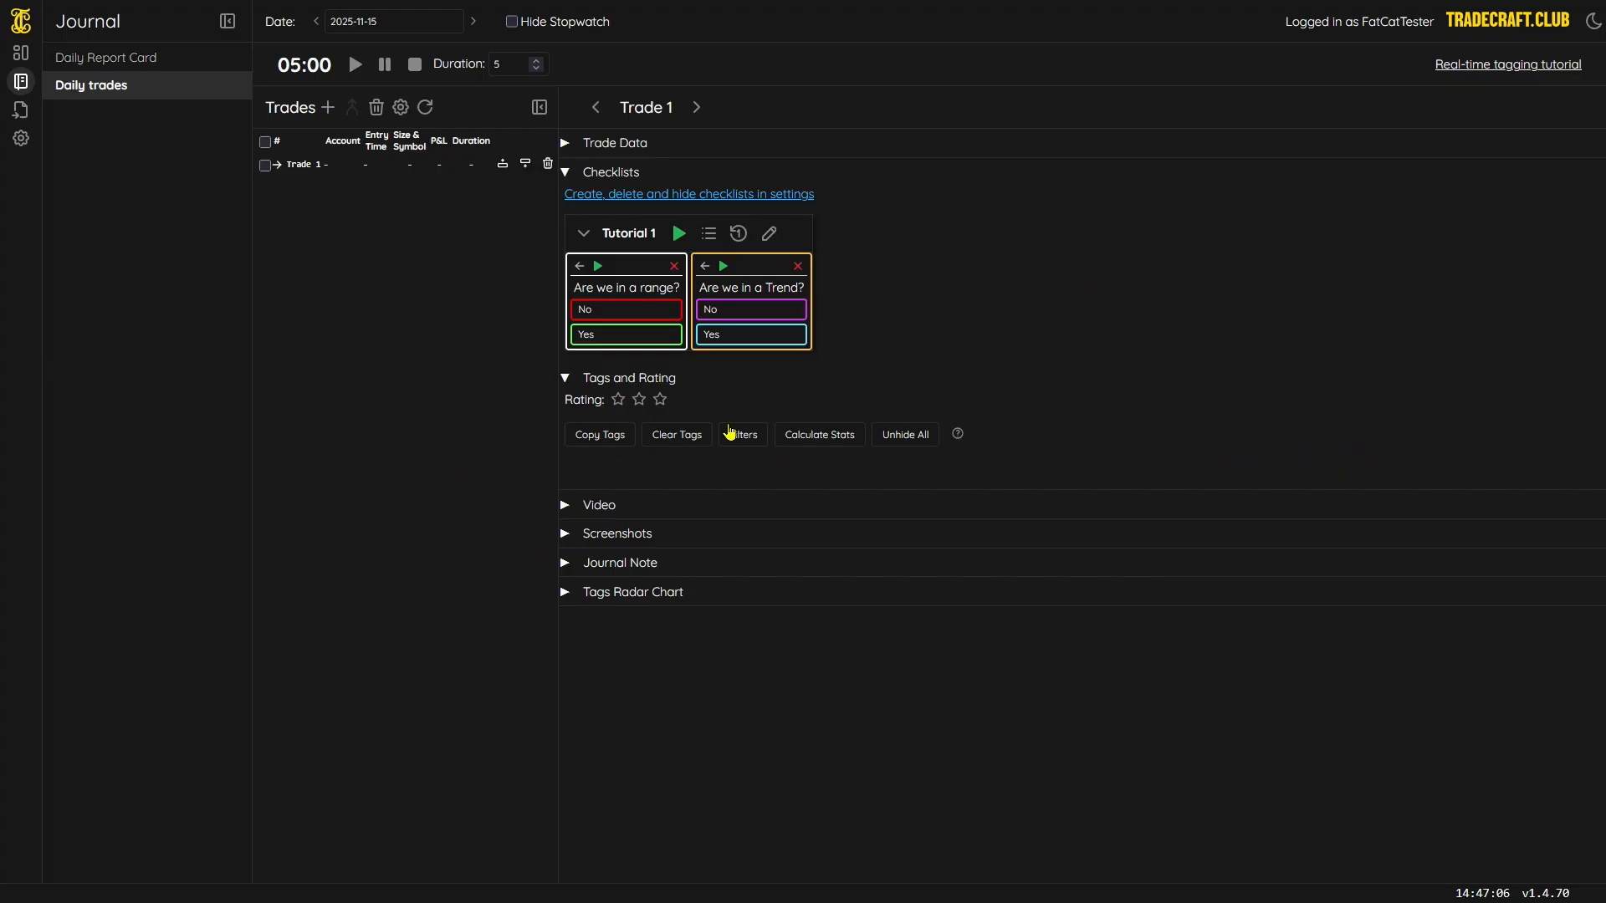
- Replace the range question's No node with a duplicate in the same position and reconnect the question to it
left_click(625, 335)
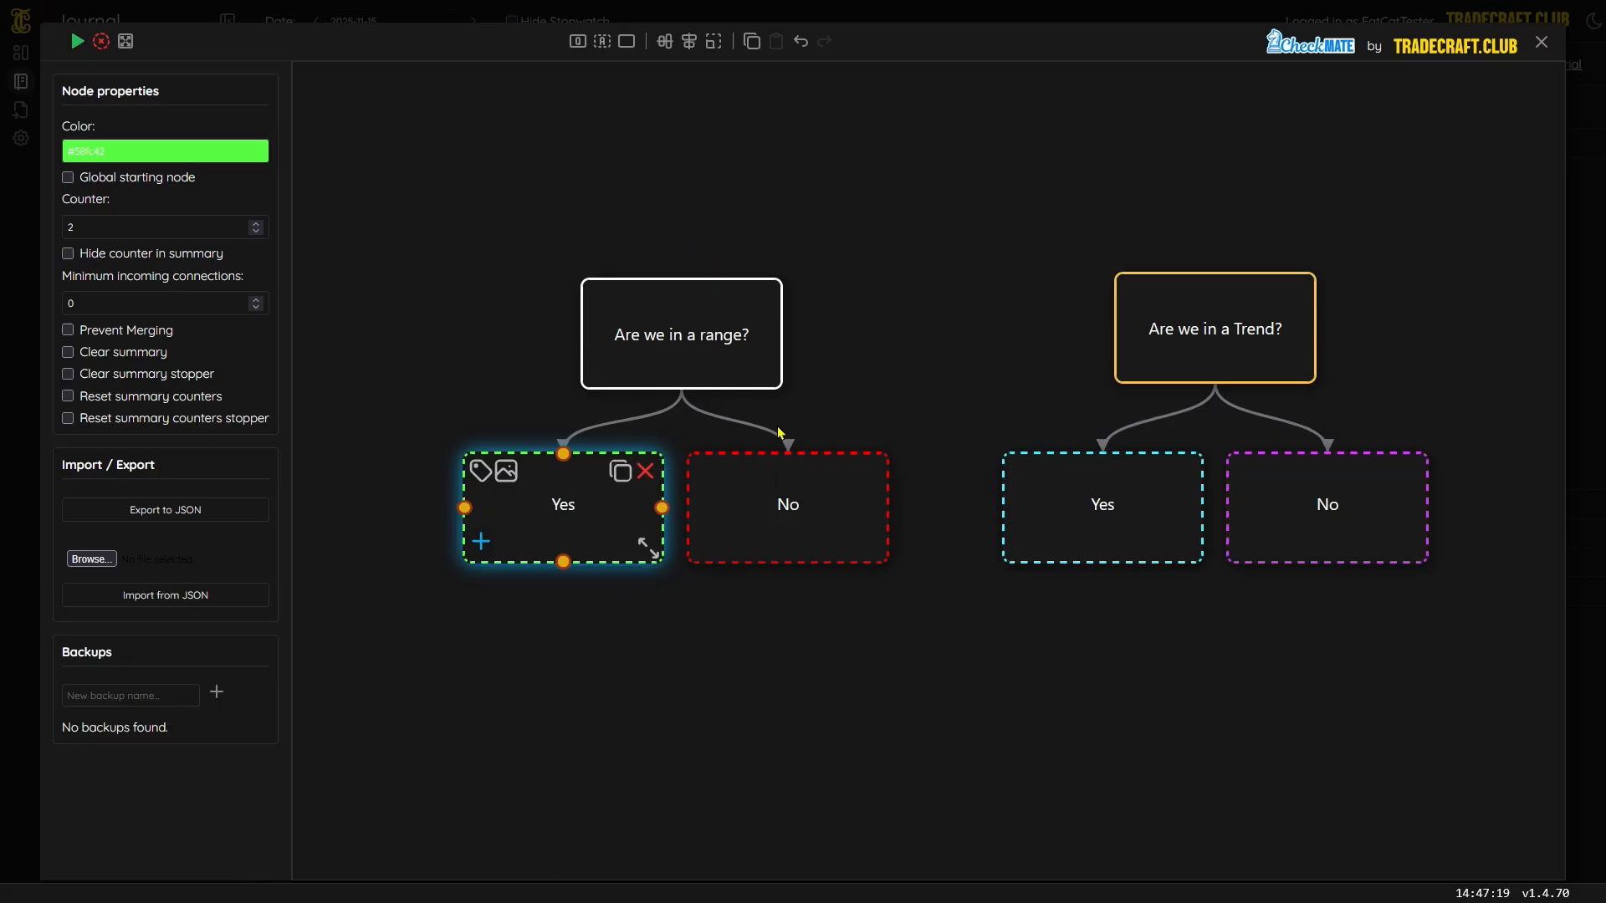
left_click(745, 479)
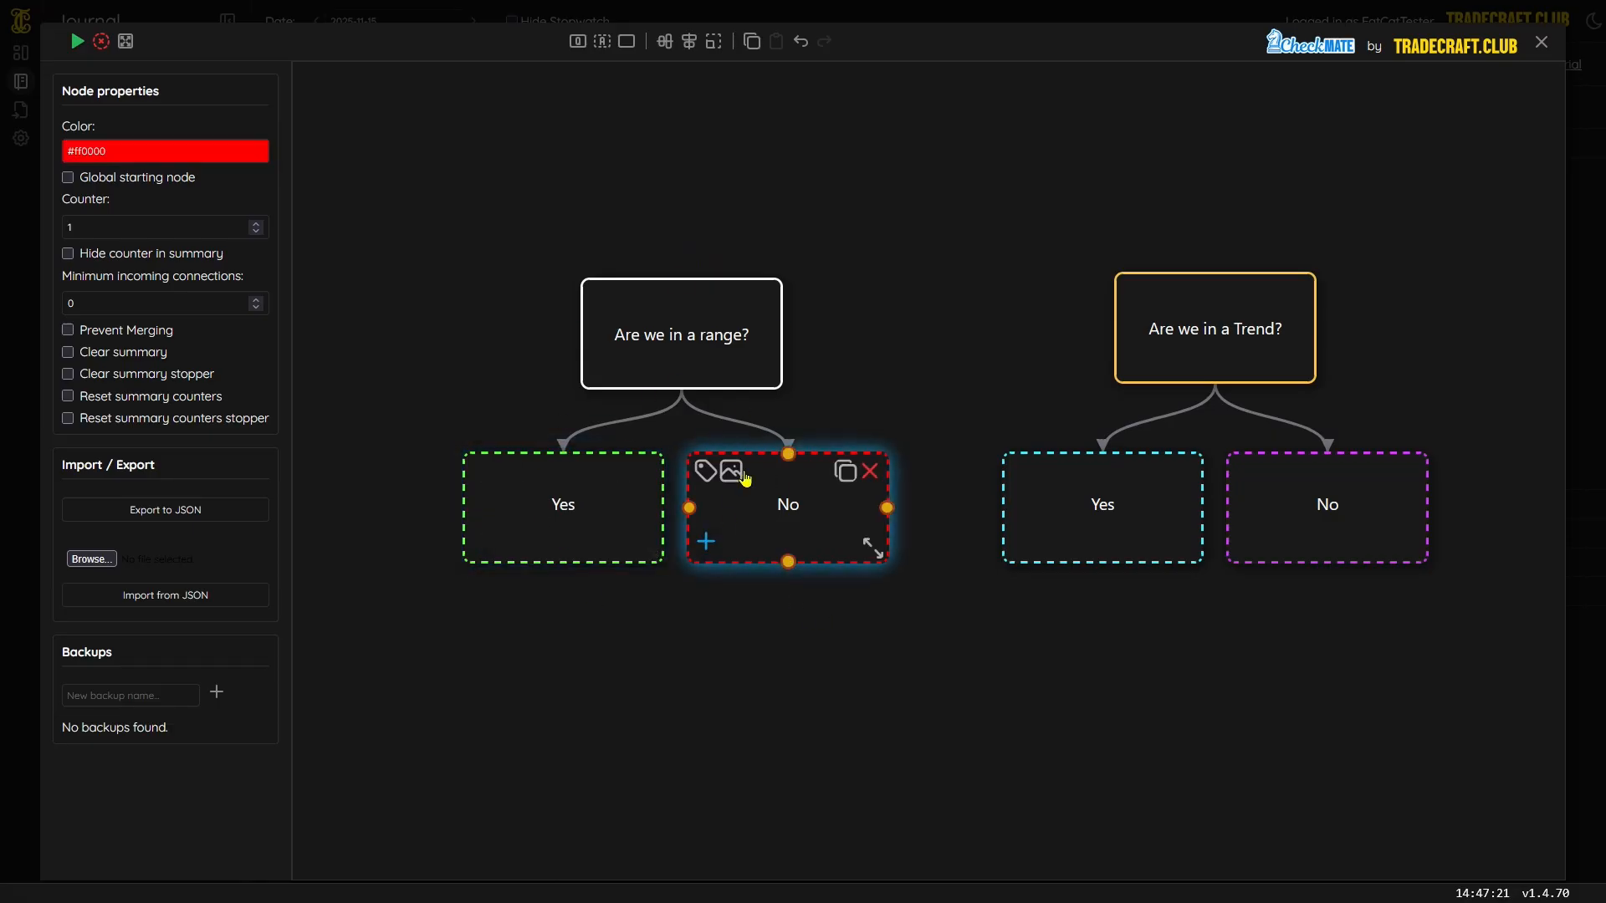
left_click(847, 475)
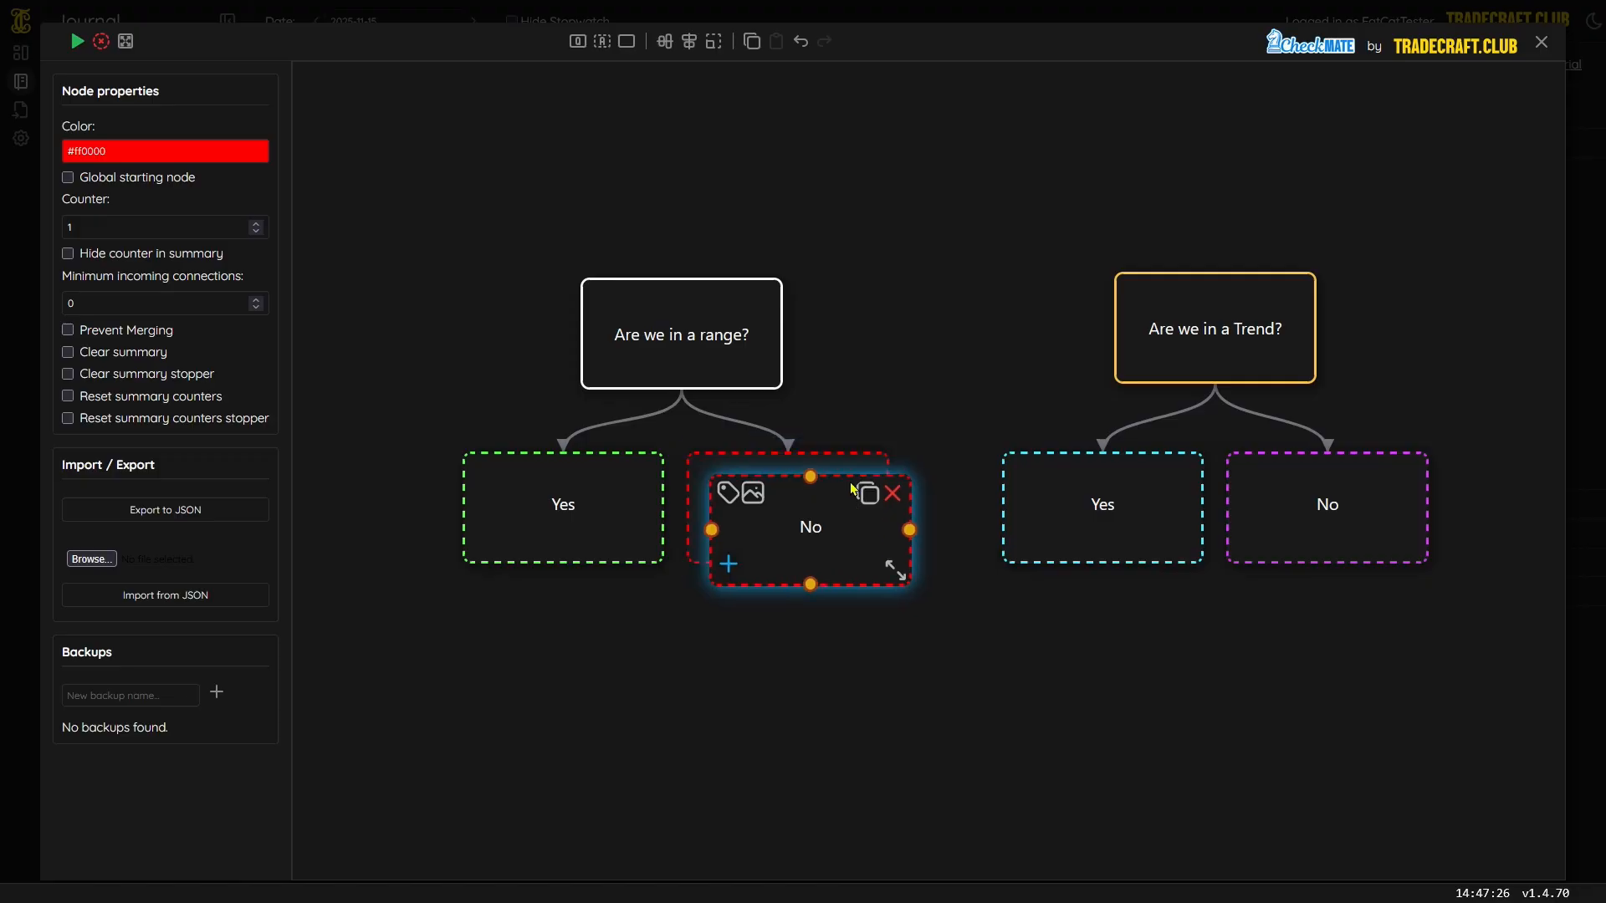
left_click_drag(835, 574, 731, 539)
left_click(850, 538)
left_click(870, 474)
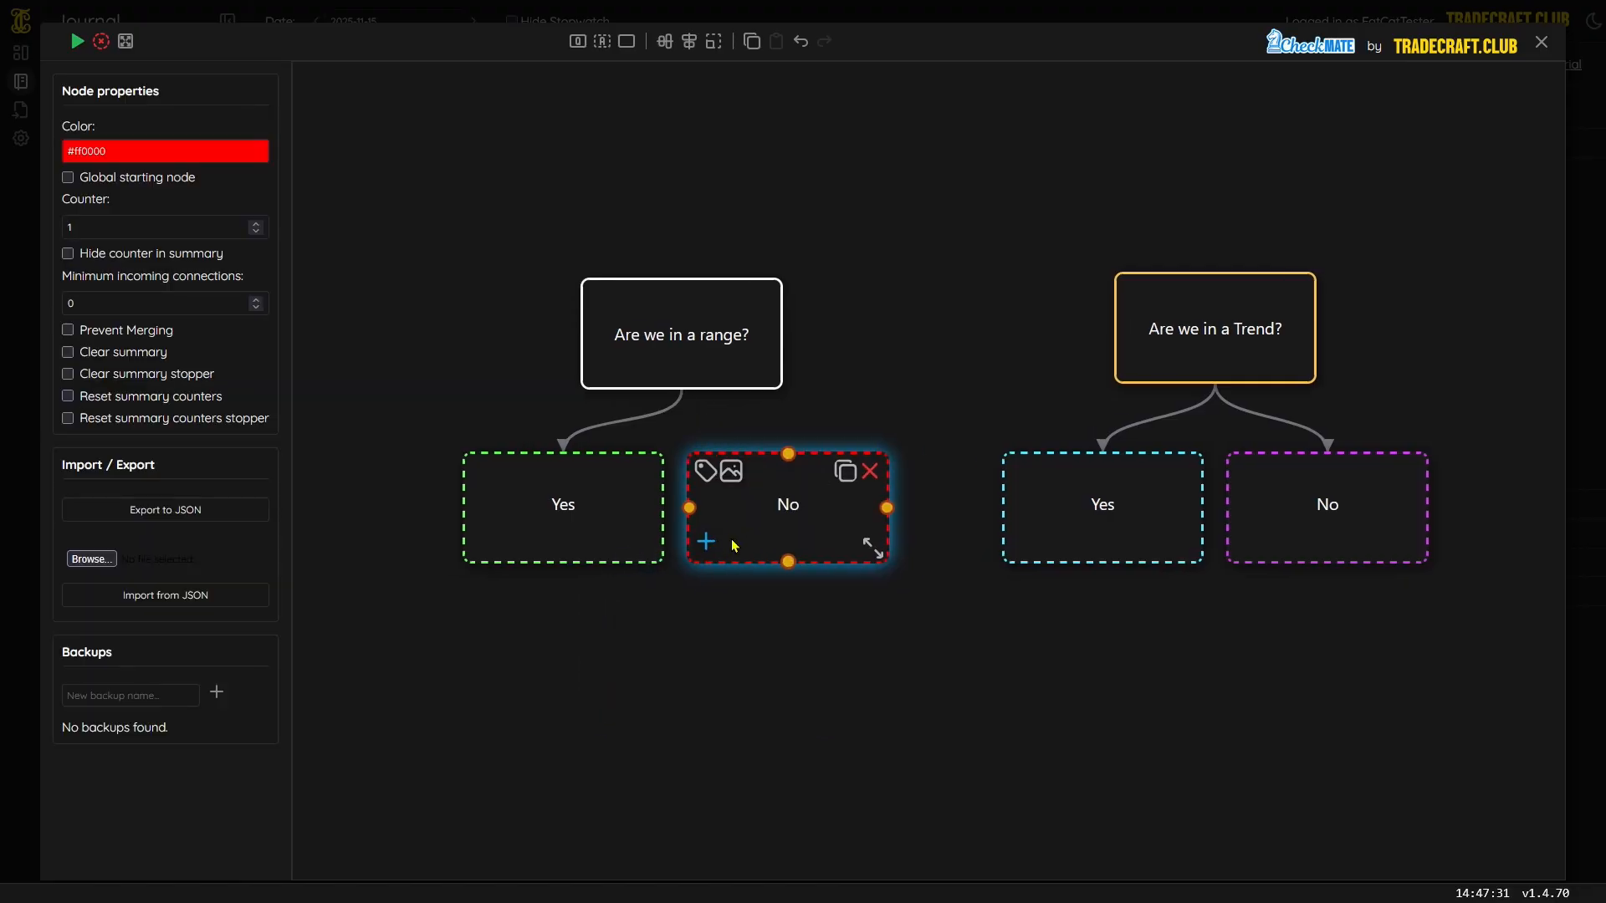
left_click_drag(678, 393, 788, 456)
- Run the checklist again to check the answer order on the range card
left_click(565, 539)
left_click(565, 540)
left_click(750, 520)
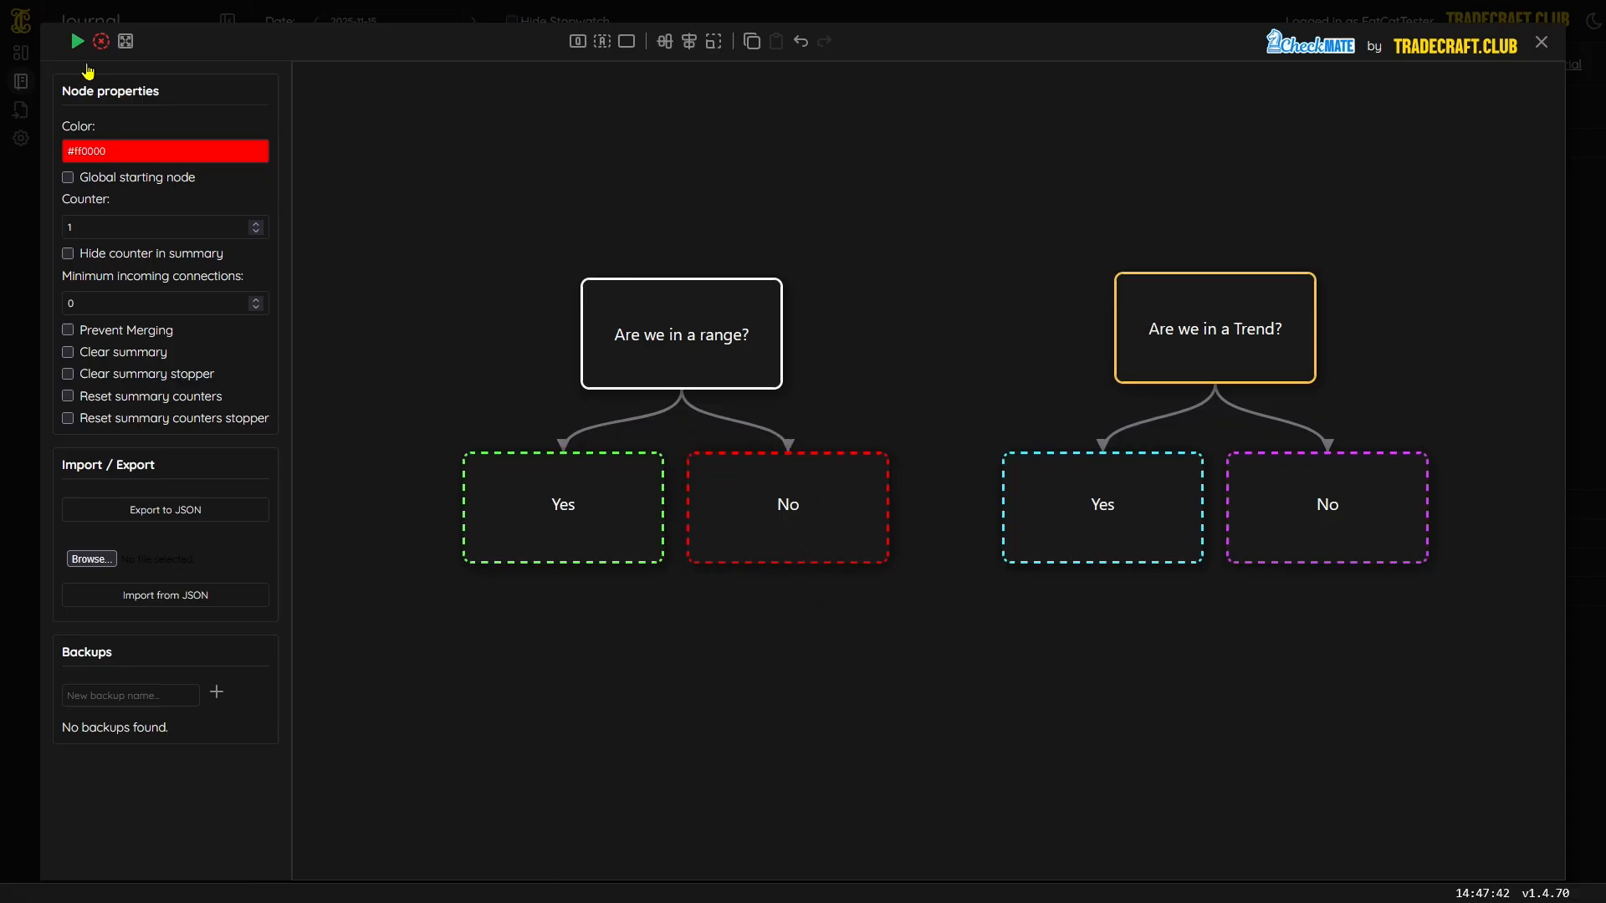
left_click(76, 41)
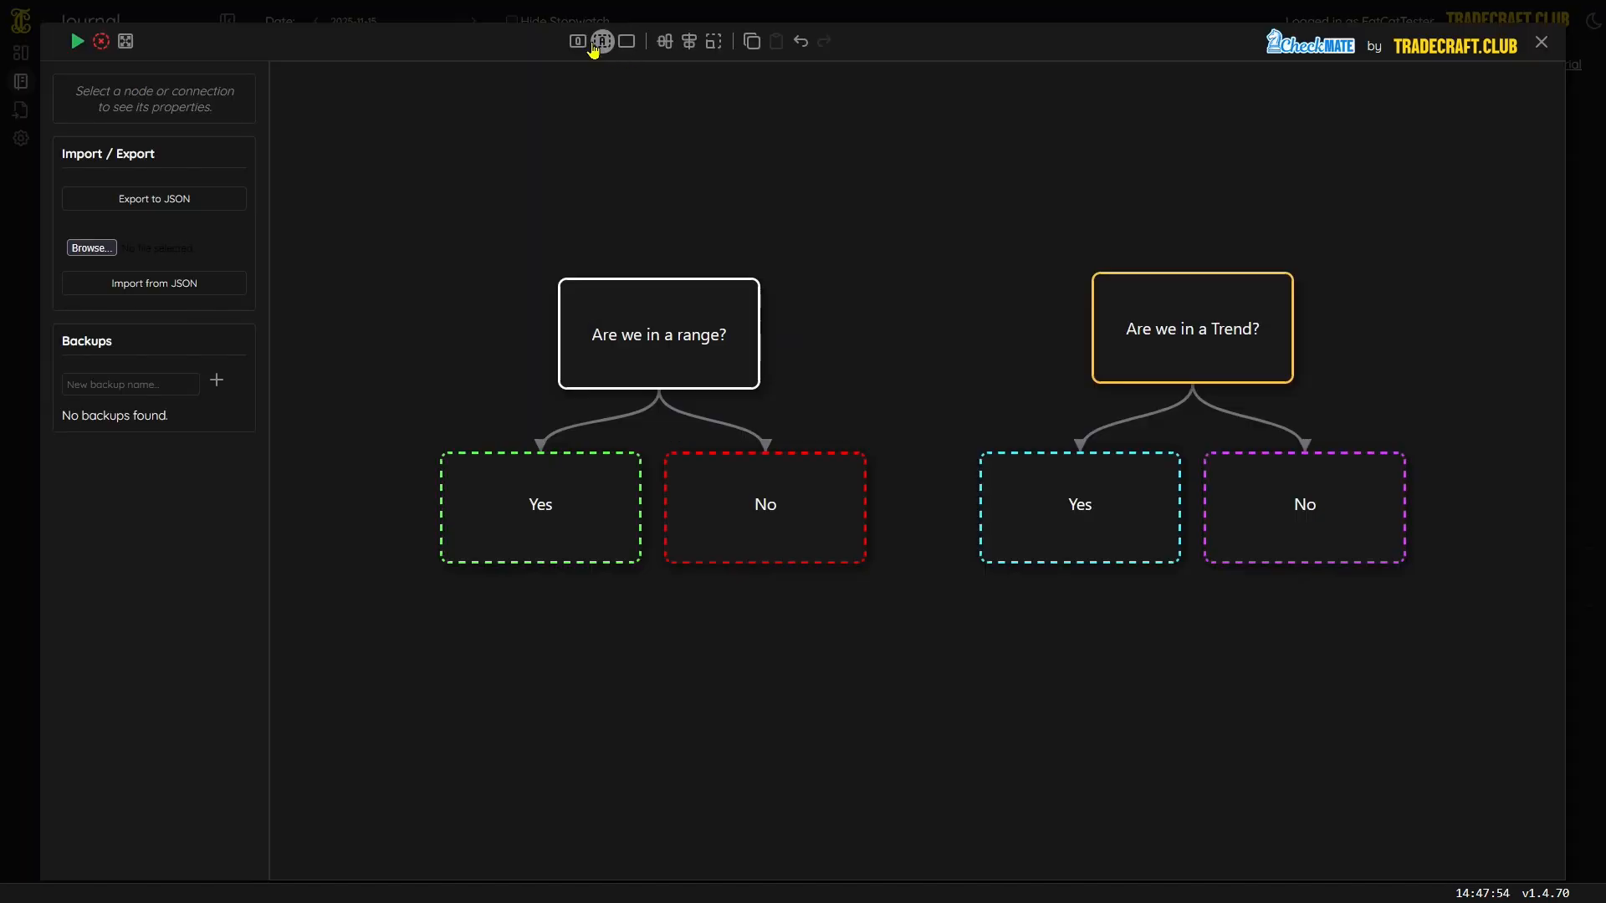
- Name the range question's third answer node "Maybe?" and set its color to #fcc442
double_click(673, 636)
type("Maybe?")
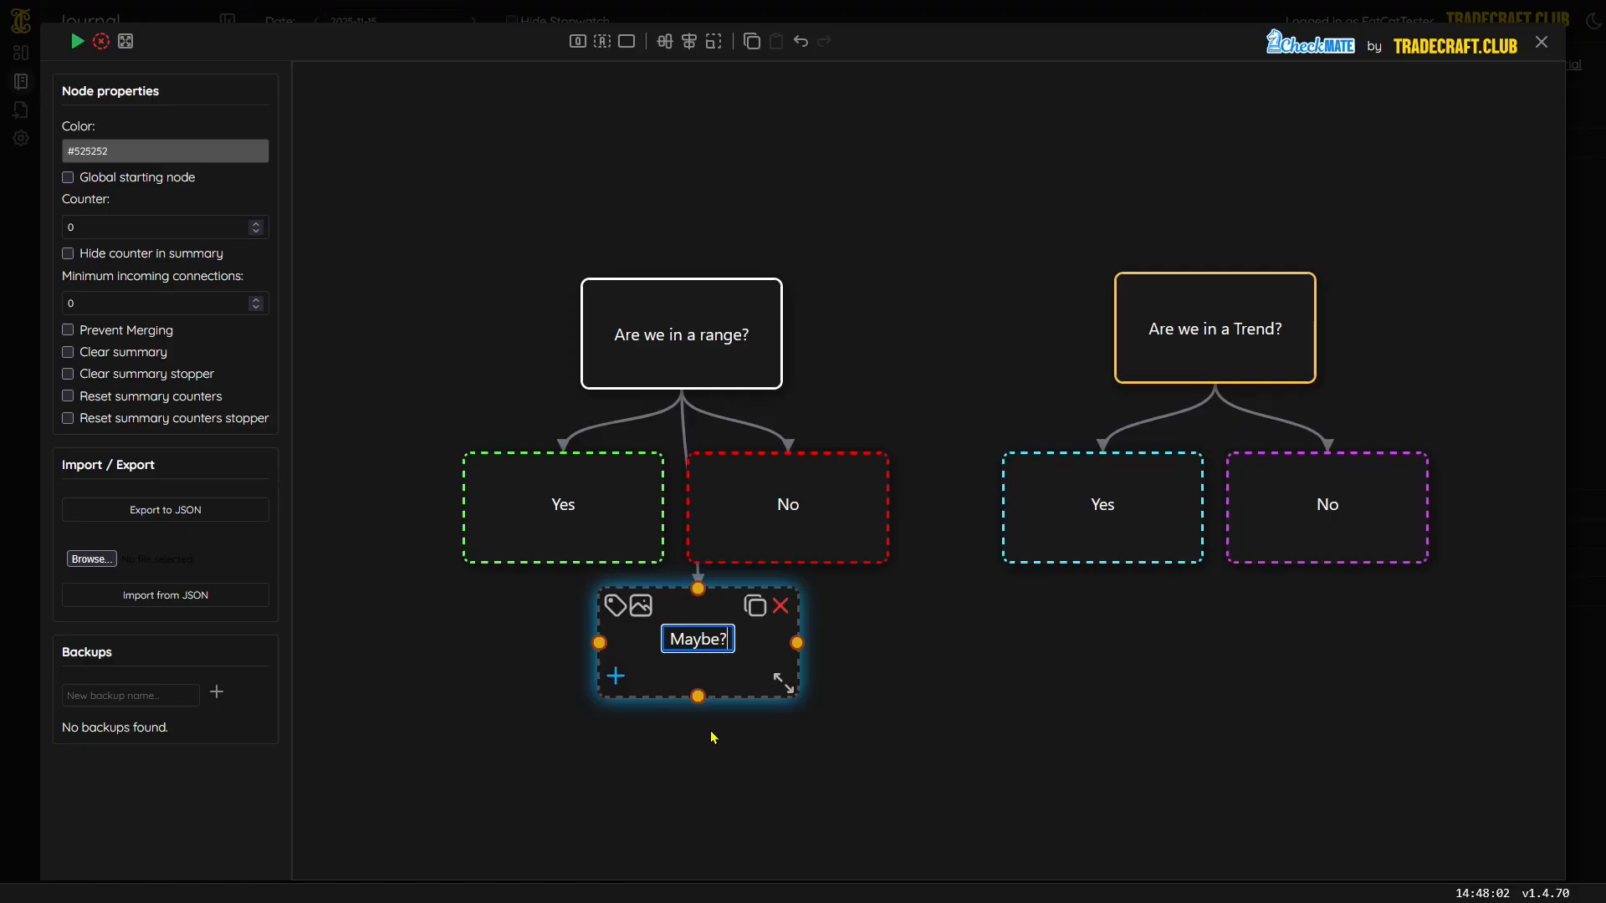
key("Return")
left_click(159, 139)
left_click(108, 357)
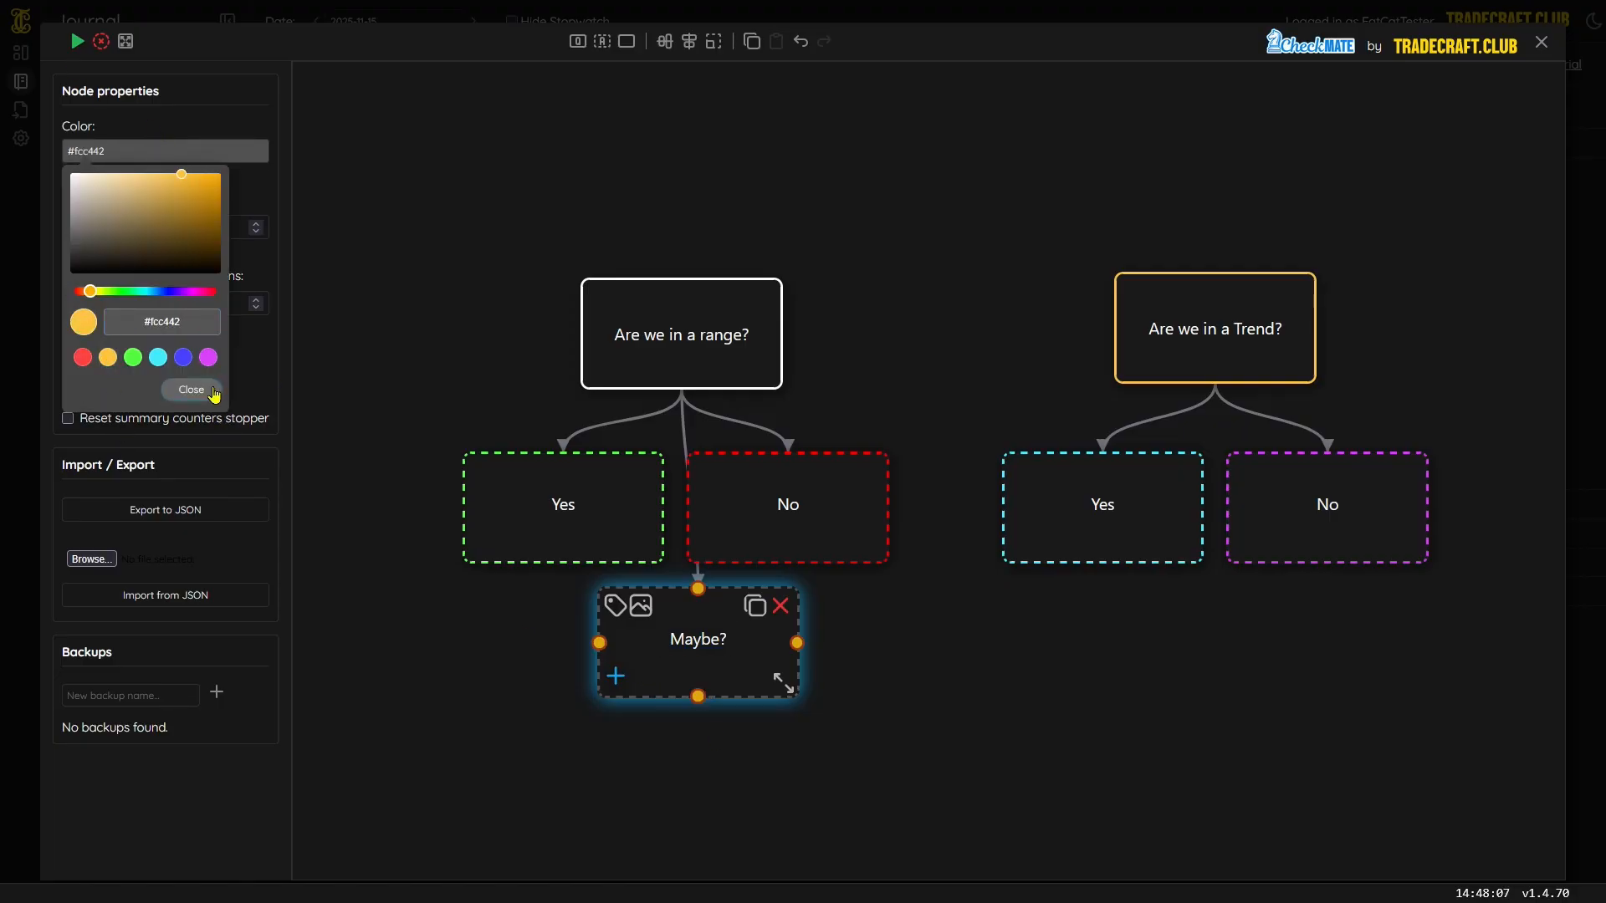
left_click(214, 391)
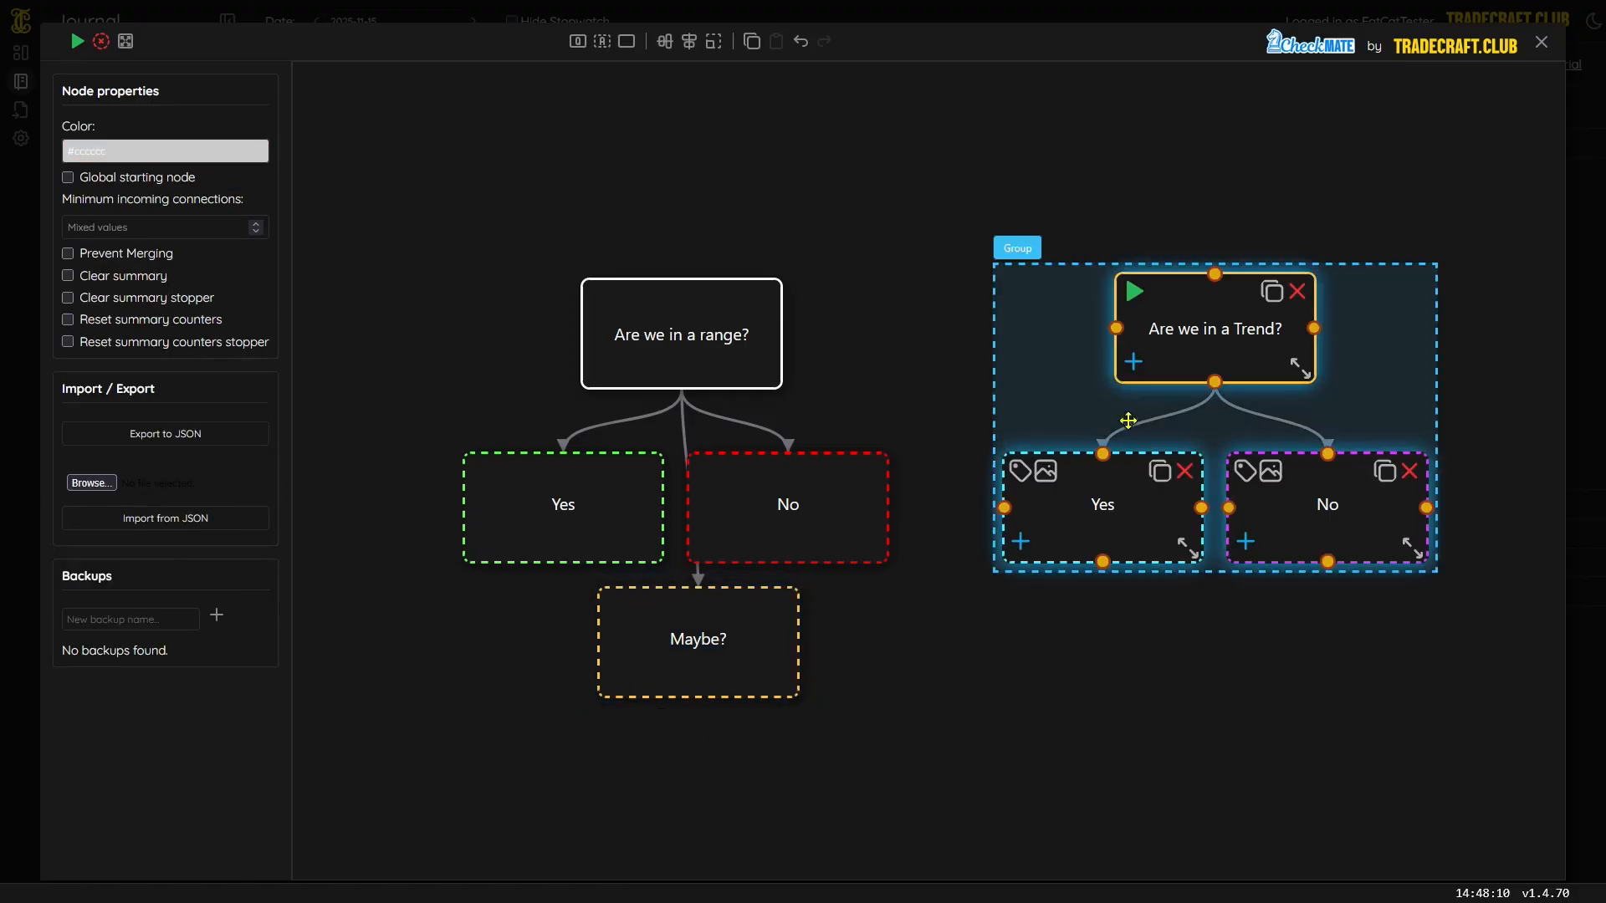
- Move the trend question group farther from the range group and arrange the range answers in the order Yes, Maybe?, No
left_click_drag(1077, 404, 1228, 405)
left_click_drag(831, 548, 960, 682)
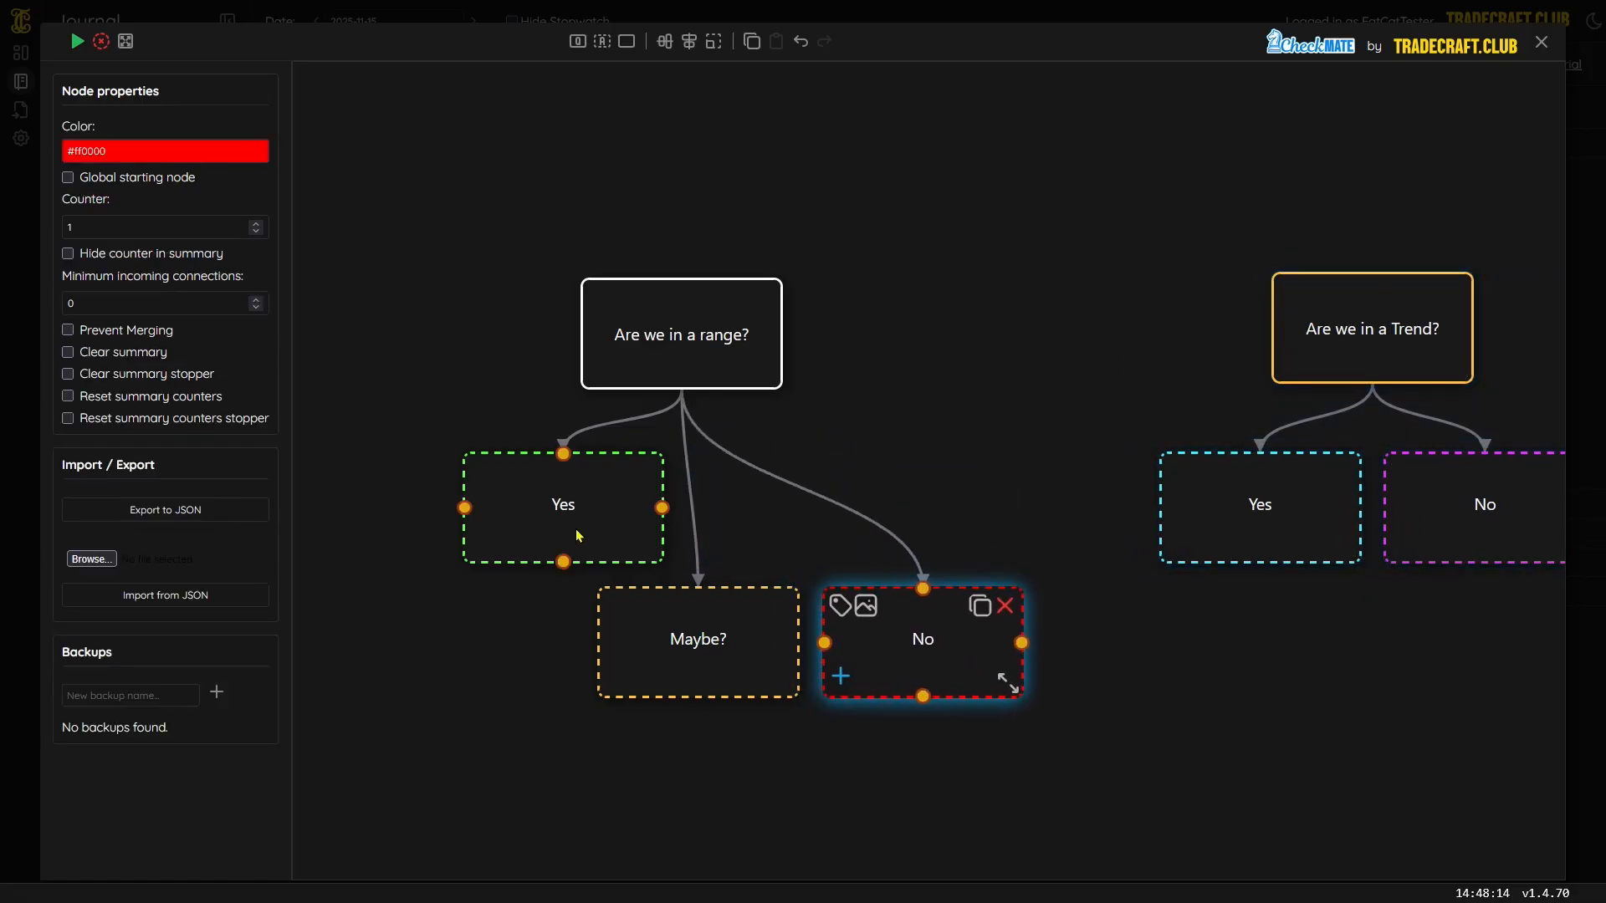
left_click_drag(574, 544, 459, 645)
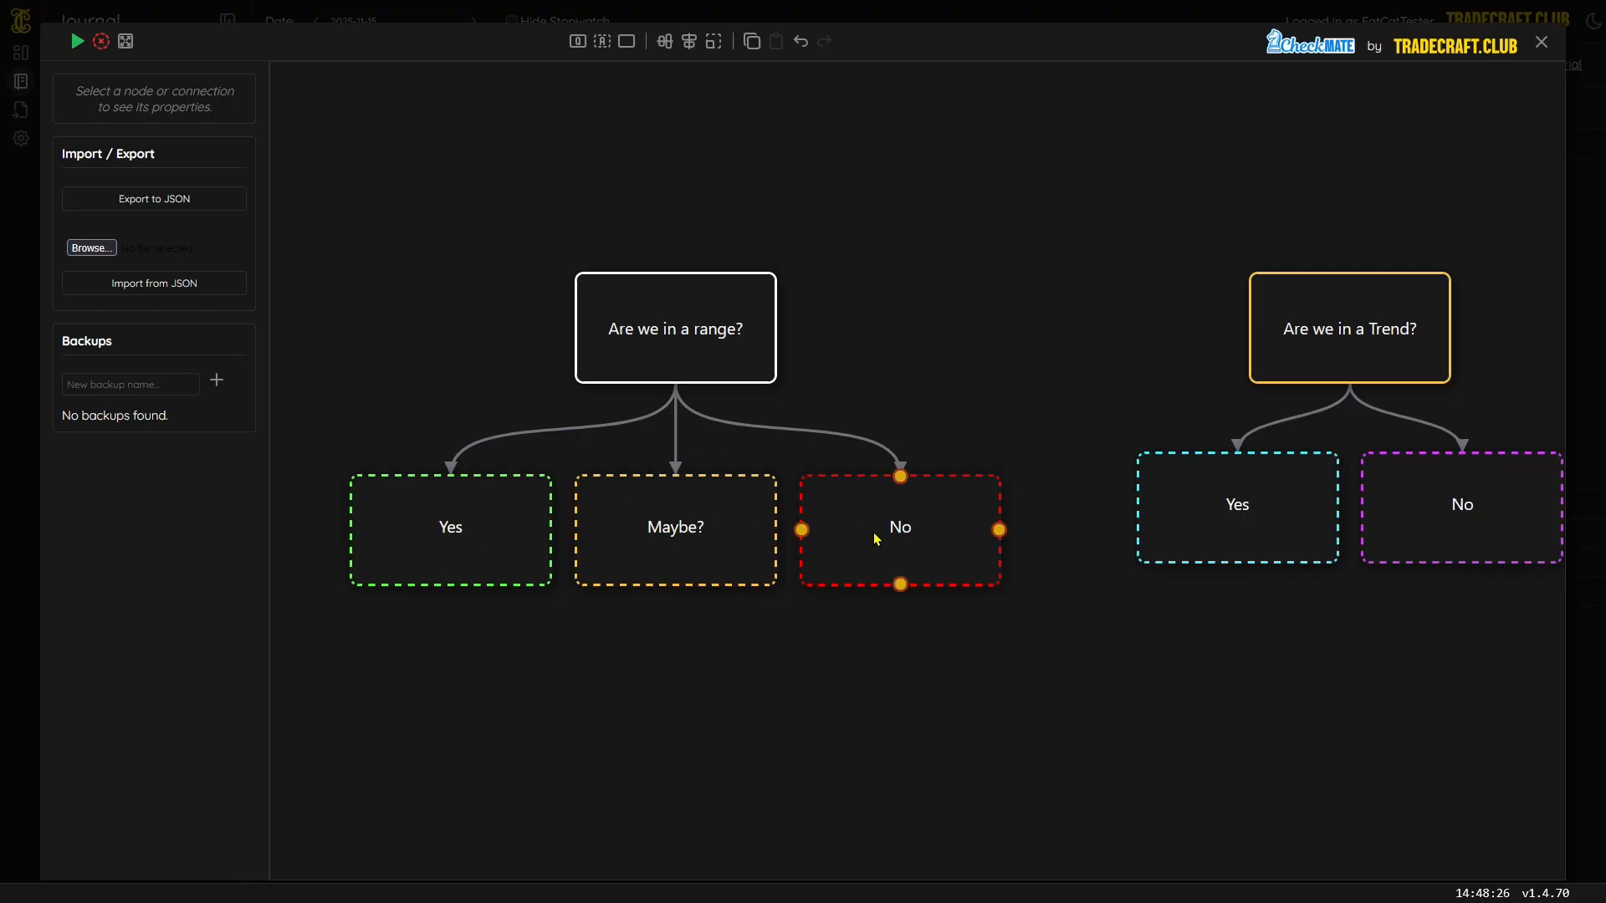
- Run the checklist and compare the order of the three answers on the range card with the node layout
left_click(78, 42)
left_click(600, 368)
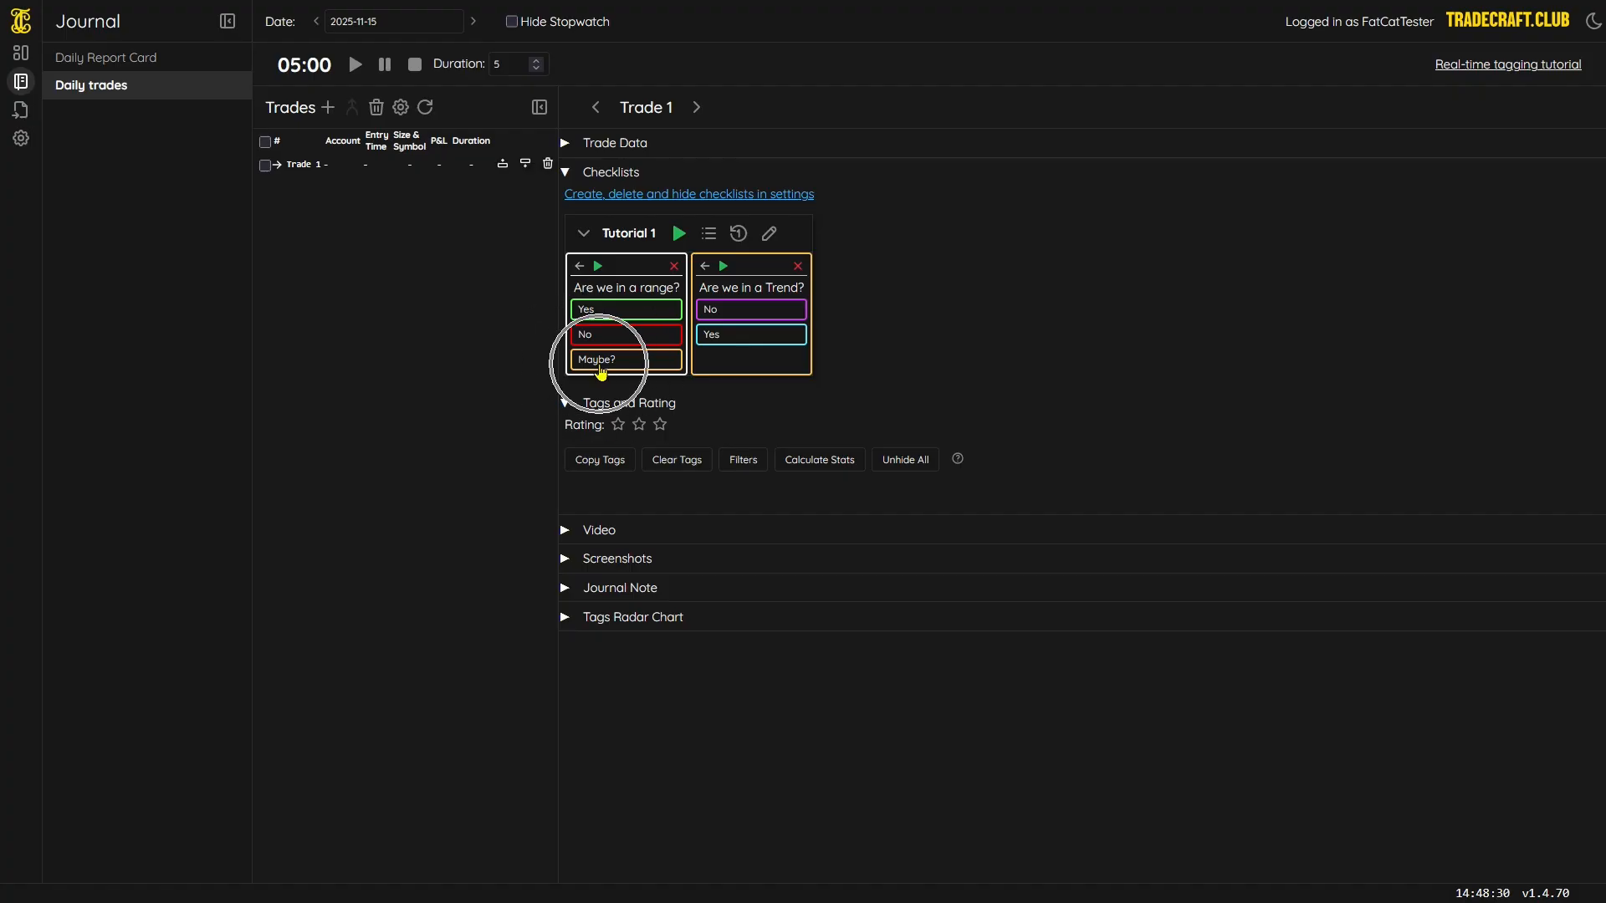
left_click(594, 336)
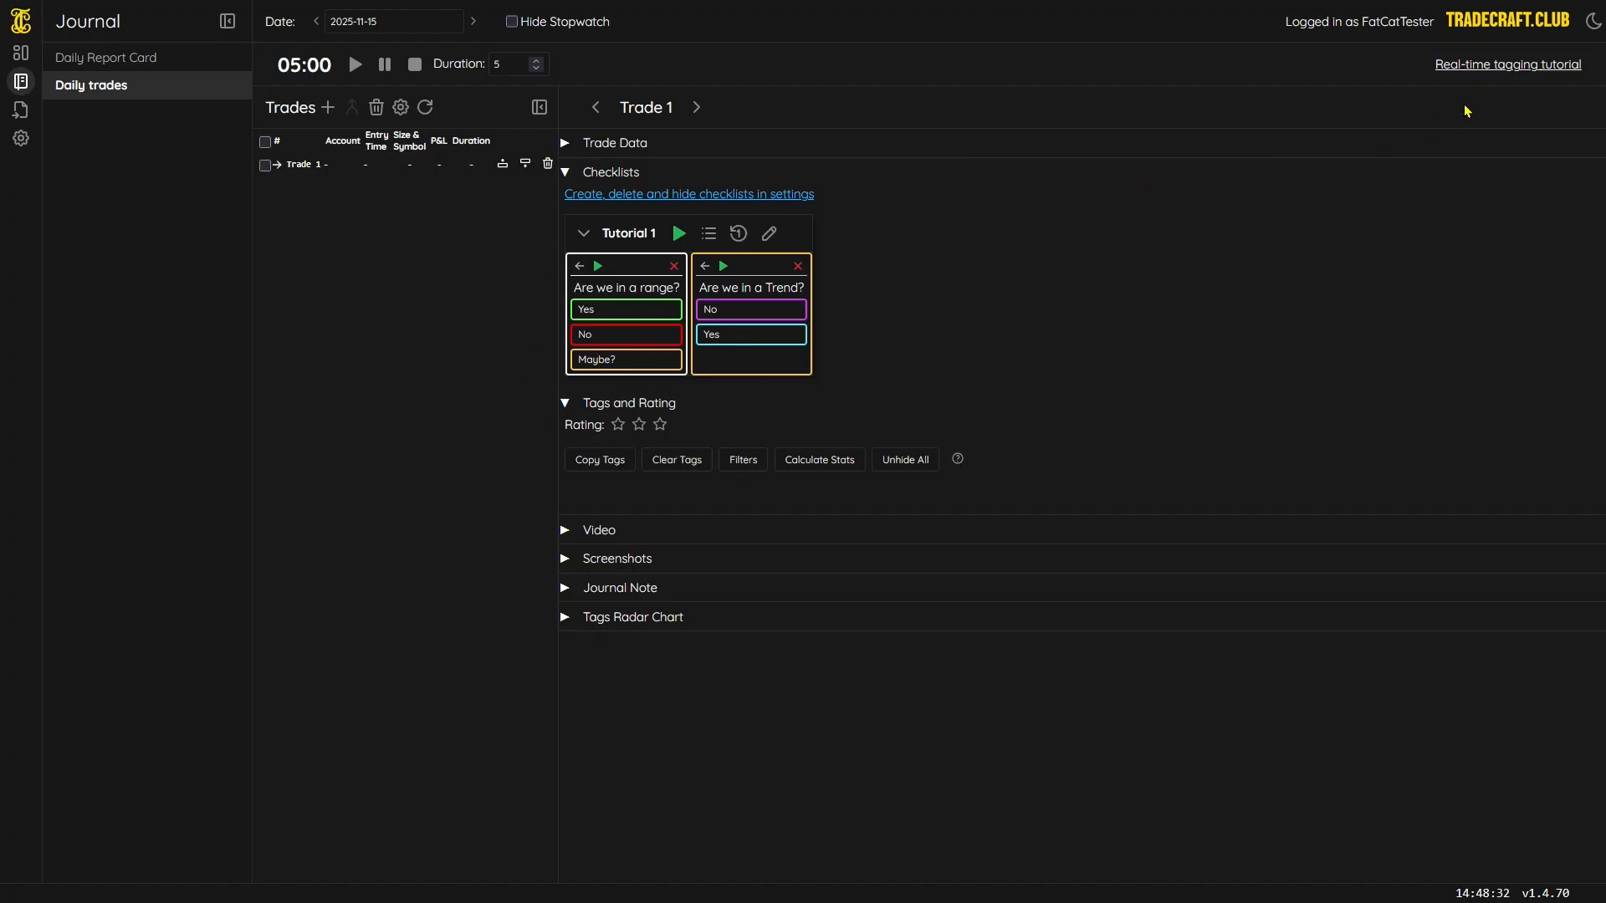
- Replace the range question's No node with a duplicate in the same position, connect the question to it, and run the checklist
left_click(768, 233)
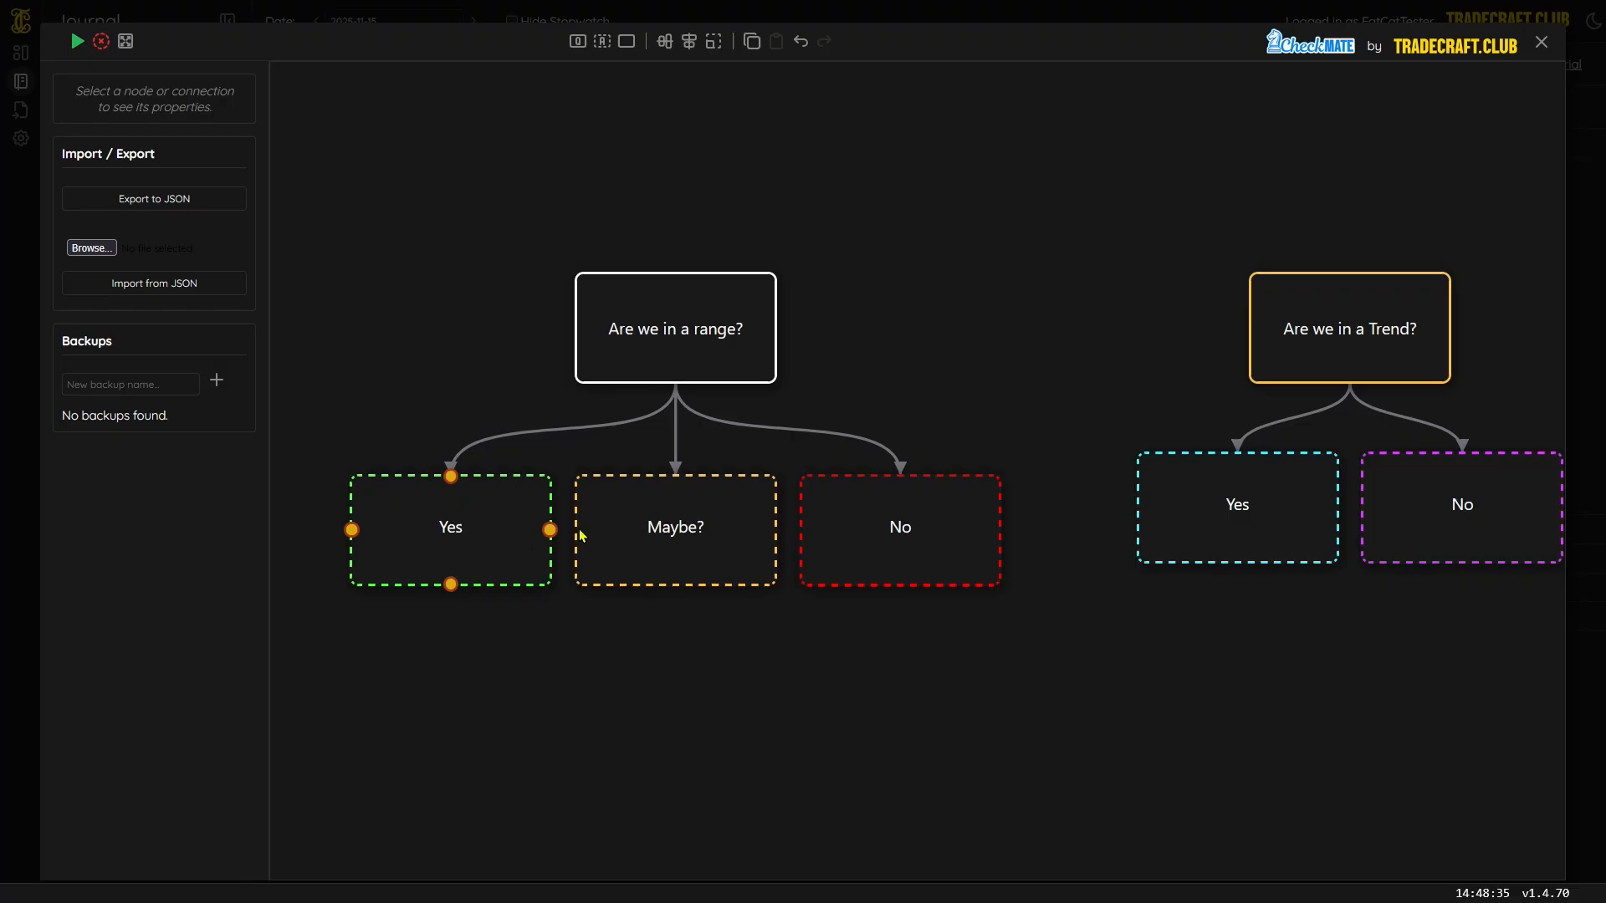
left_click(849, 528)
left_click(981, 509)
mouse_move(965, 577)
left_mouse_down()
mouse_move(945, 690)
mouse_move(961, 561)
left_mouse_up()
left_click(1003, 499)
left_click_drag(699, 385, 923, 477)
left_click(76, 41)
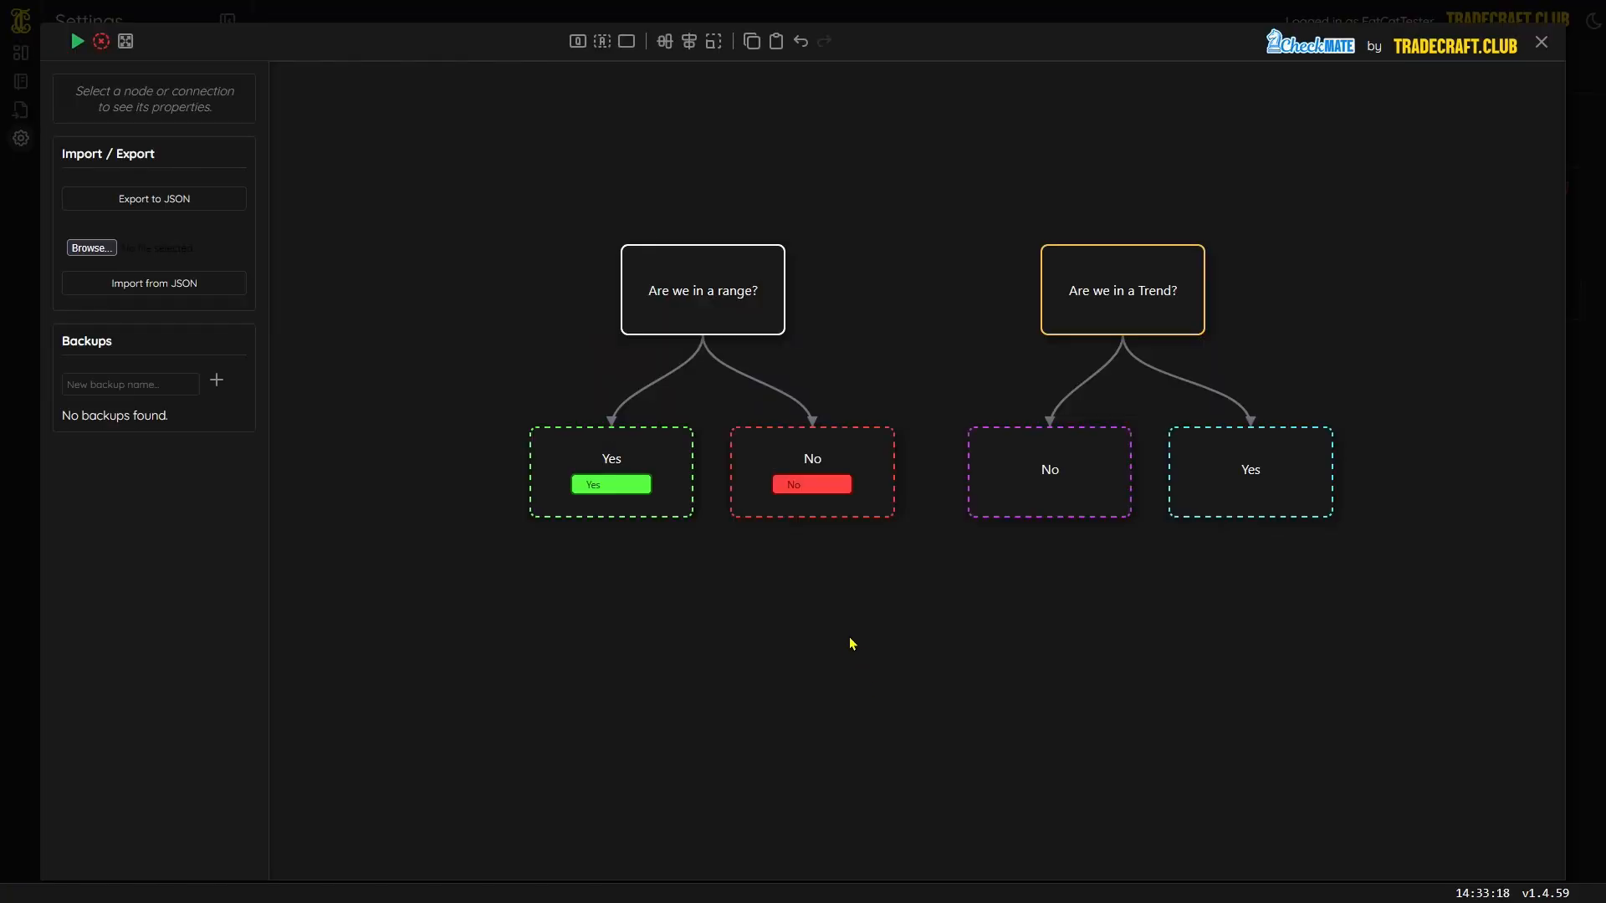
- Add a new question node centered below the answer nodes of the range and trend questions
left_click(577, 41)
left_click(762, 611)
left_click_drag(813, 431, 931, 649)
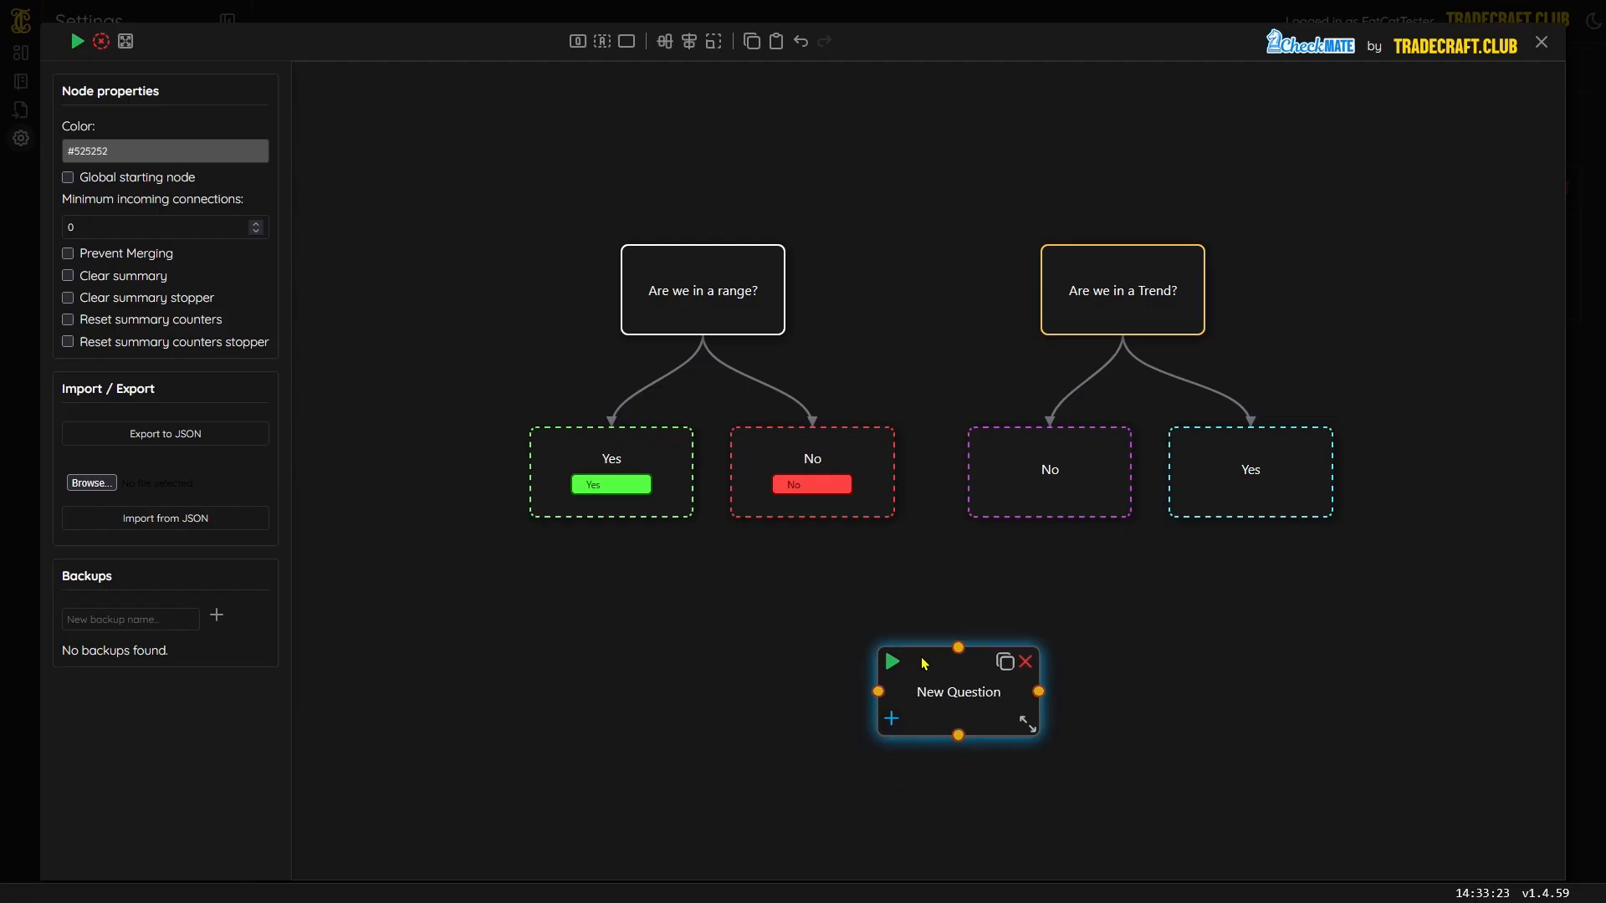
- Connect each of the four answer nodes individually from its bottom handle to the top of the New Question node
left_click(573, 511)
left_click_drag(611, 516, 959, 648)
left_click(793, 515)
left_click_drag(812, 516, 959, 644)
left_click(1047, 512)
left_click_drag(1050, 516, 959, 646)
left_click(1228, 512)
left_click_drag(1250, 516, 959, 651)
left_click(1137, 635)
- Delete the four individually drawn connections between the answer nodes and the New Question node
left_click(1104, 594)
key("Delete")
left_click(1009, 592)
key("Delete")
left_click(914, 609)
key("Delete")
left_click(626, 569)
key("Delete")
- Select all four answer nodes as a group and connect them together from their bottom handles to the New Question node
left_click_drag(452, 471, 1463, 594)
left_click_drag(1049, 516, 957, 648)
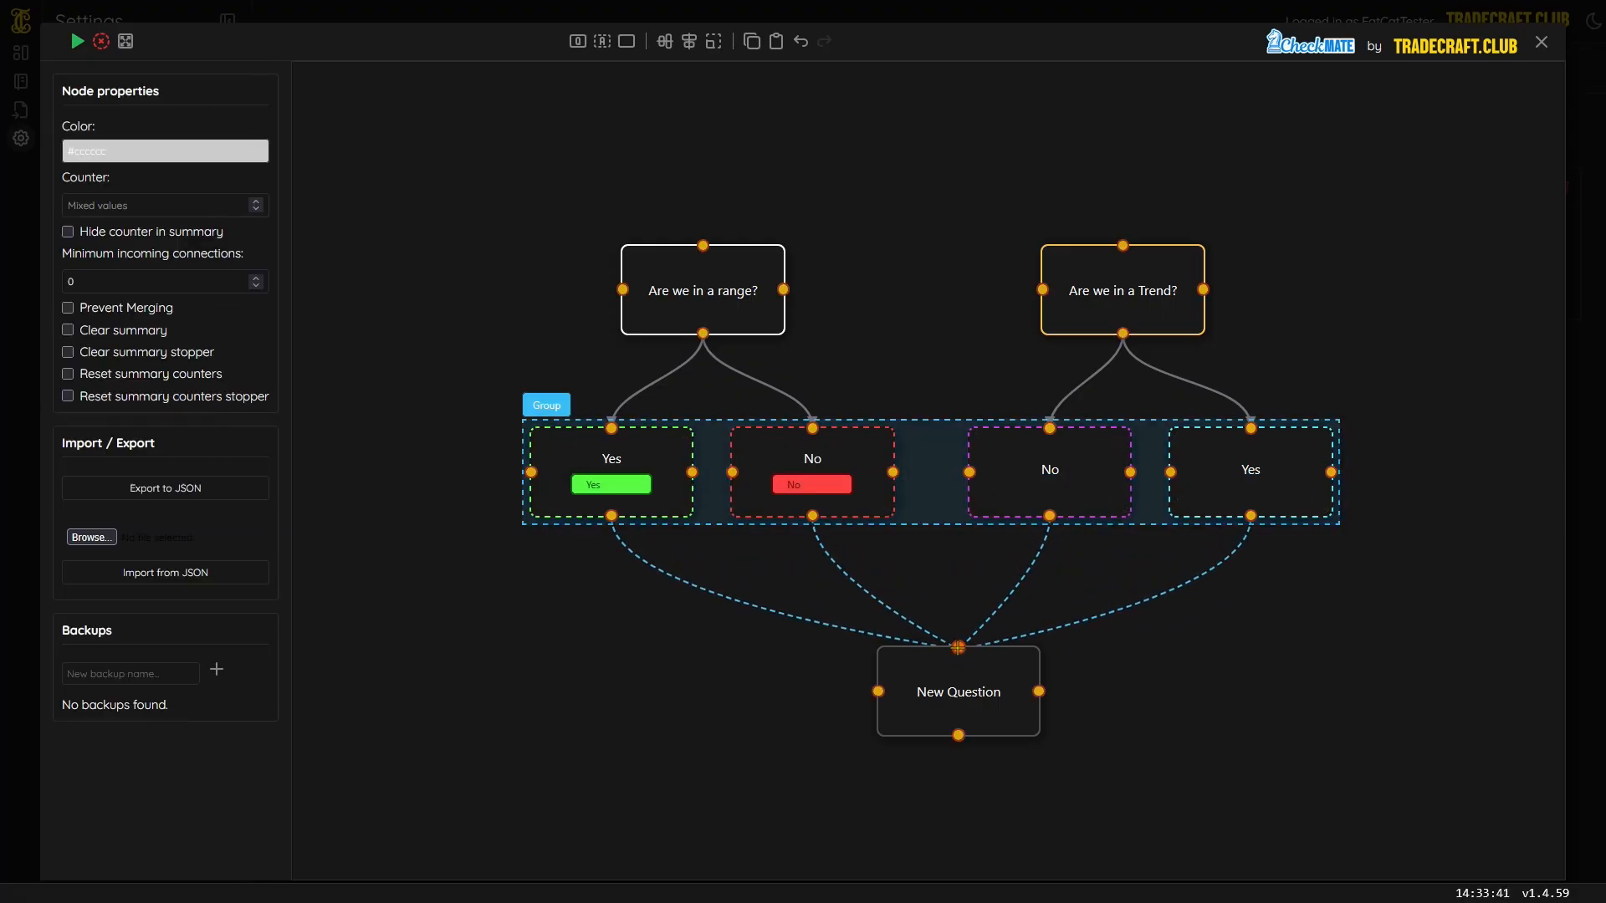
left_click(1222, 699)
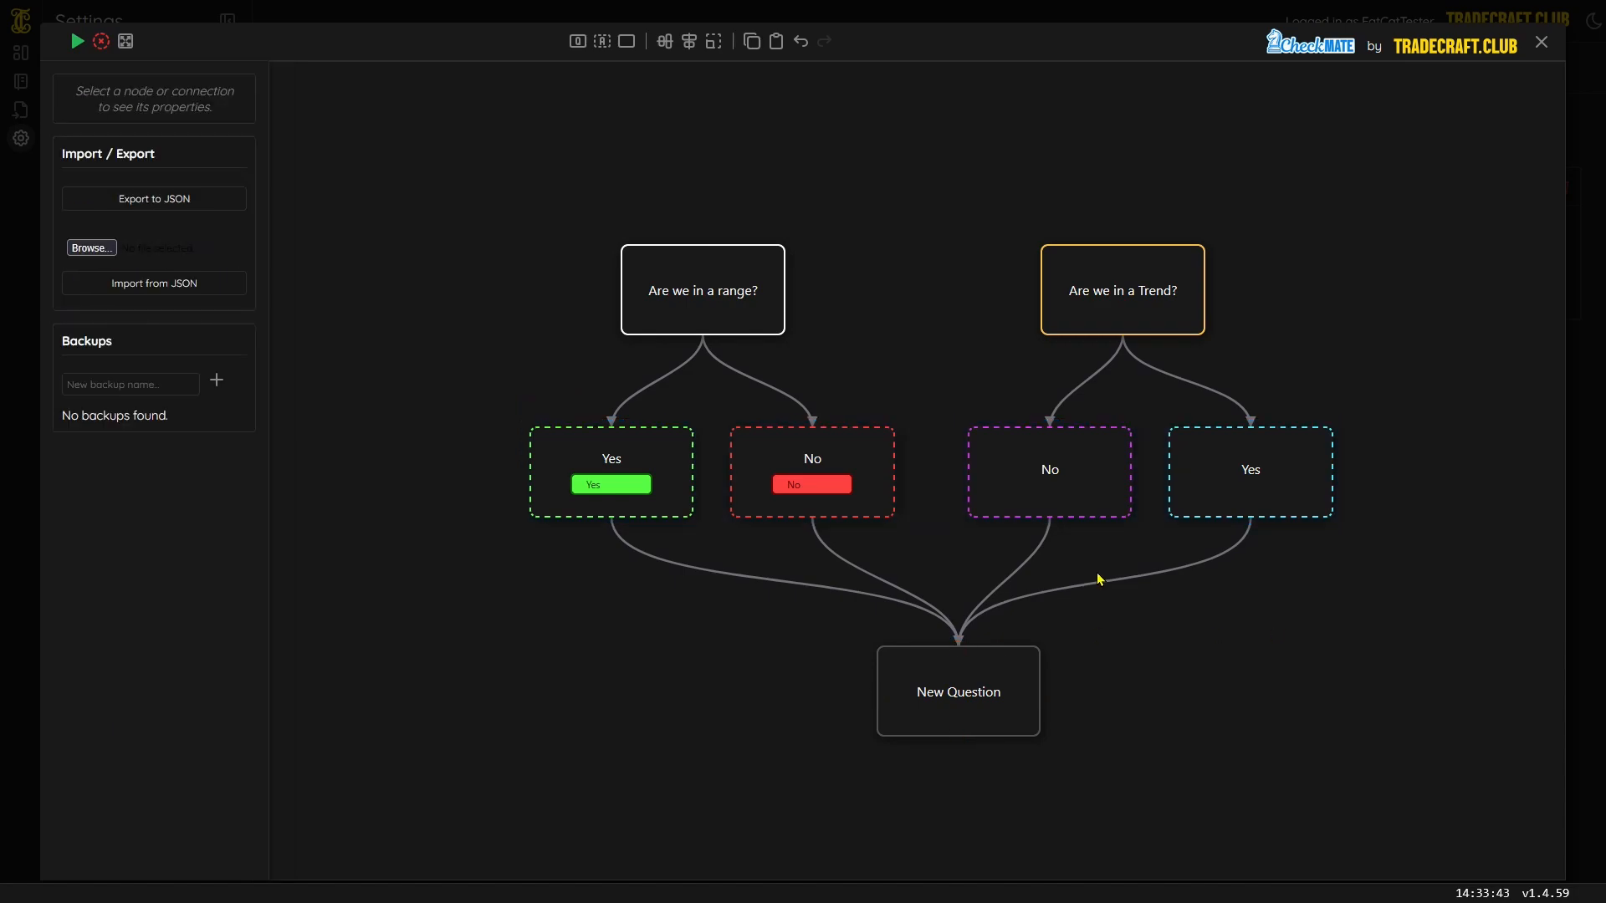
- Delete the four group-drawn connections leading into the New Question node
left_click(1057, 600)
key("Delete")
left_click(996, 591)
key("Delete")
left_click(914, 610)
key("Delete")
left_click(897, 611)
key("Delete")
- Group-select the four answer nodes and connect them from their right side handles to the top of the New Question node
left_click_drag(358, 466, 1364, 547)
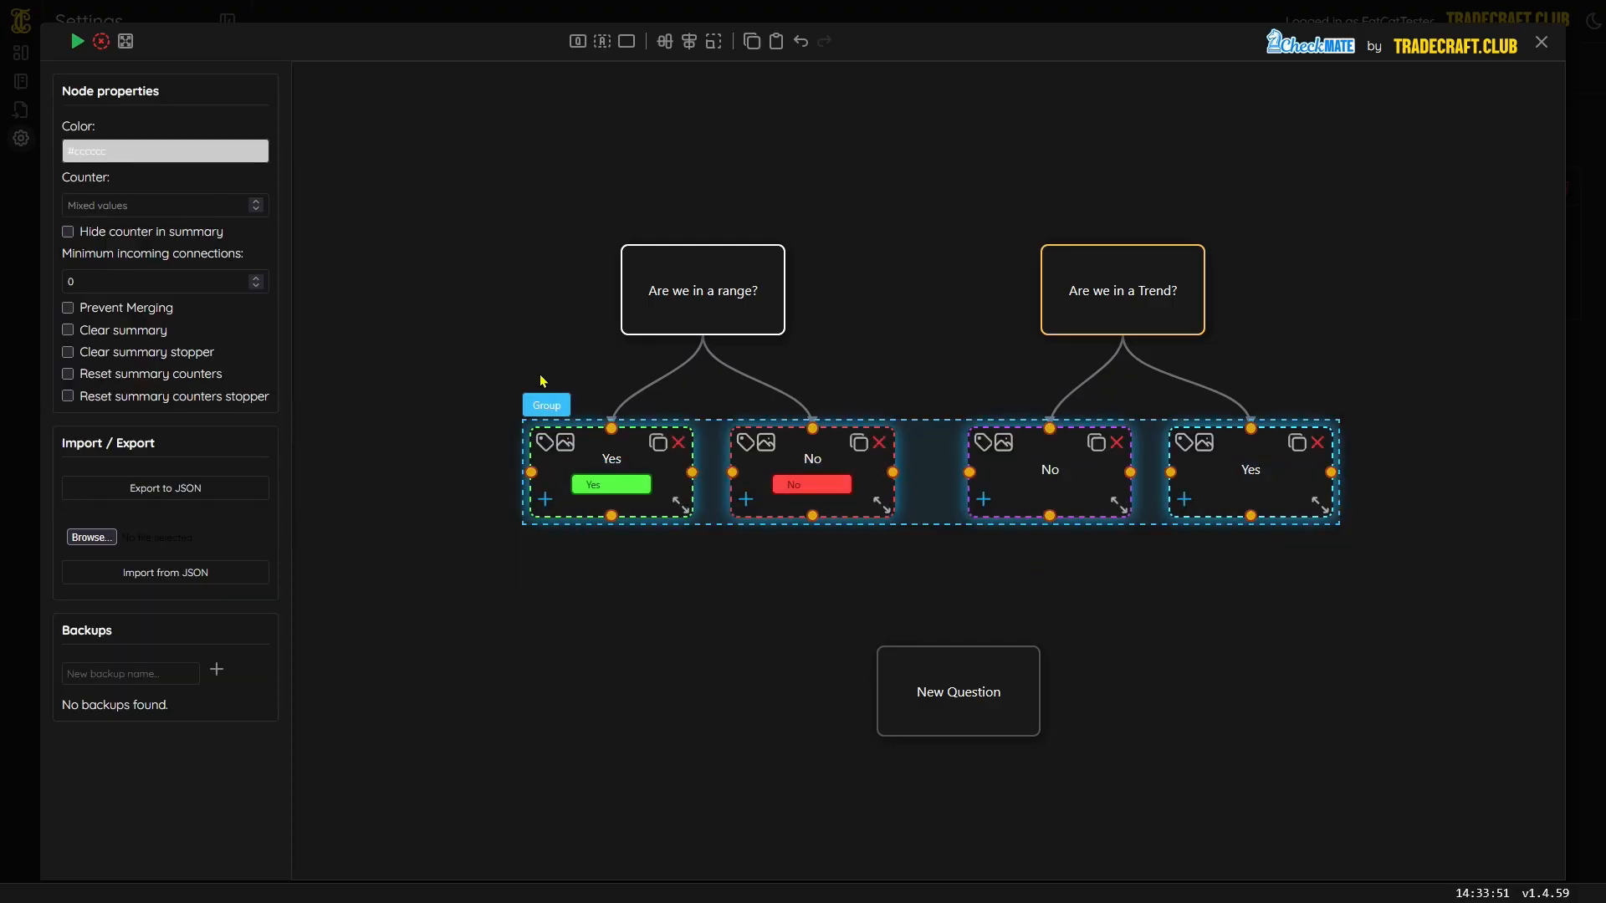
left_click_drag(892, 471, 958, 647)
left_click(1194, 654)
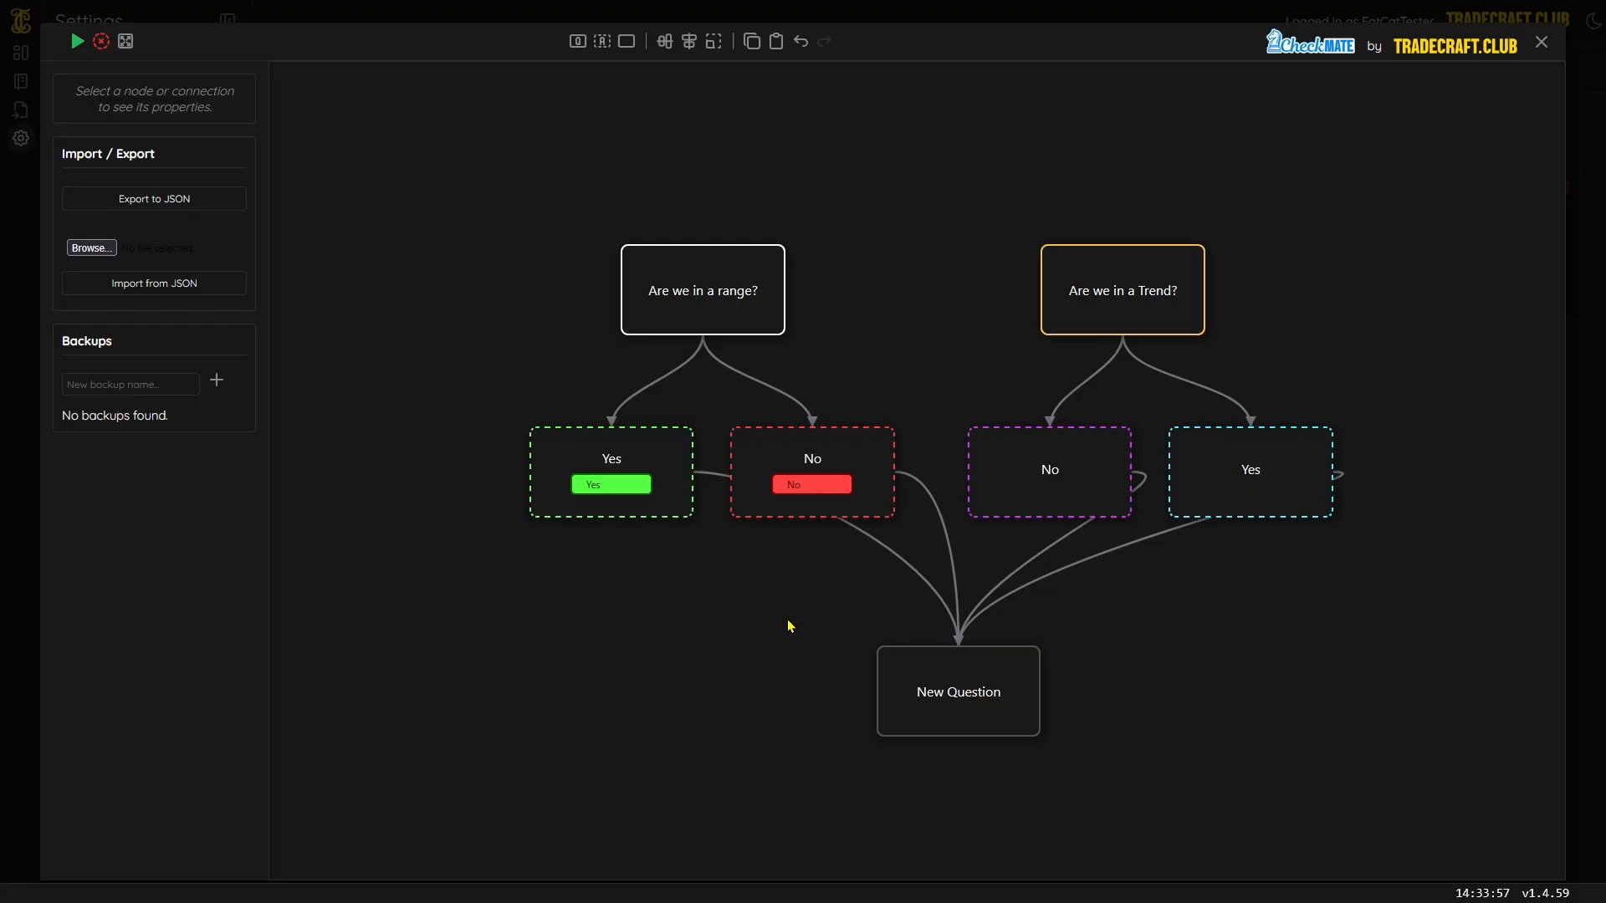
- Scatter the answers at different heights: move the range Yes node down and the trend No and Yes nodes up
left_click_drag(660, 500, 695, 682)
left_click_drag(1048, 474, 957, 383)
left_click_drag(1217, 468, 1145, 415)
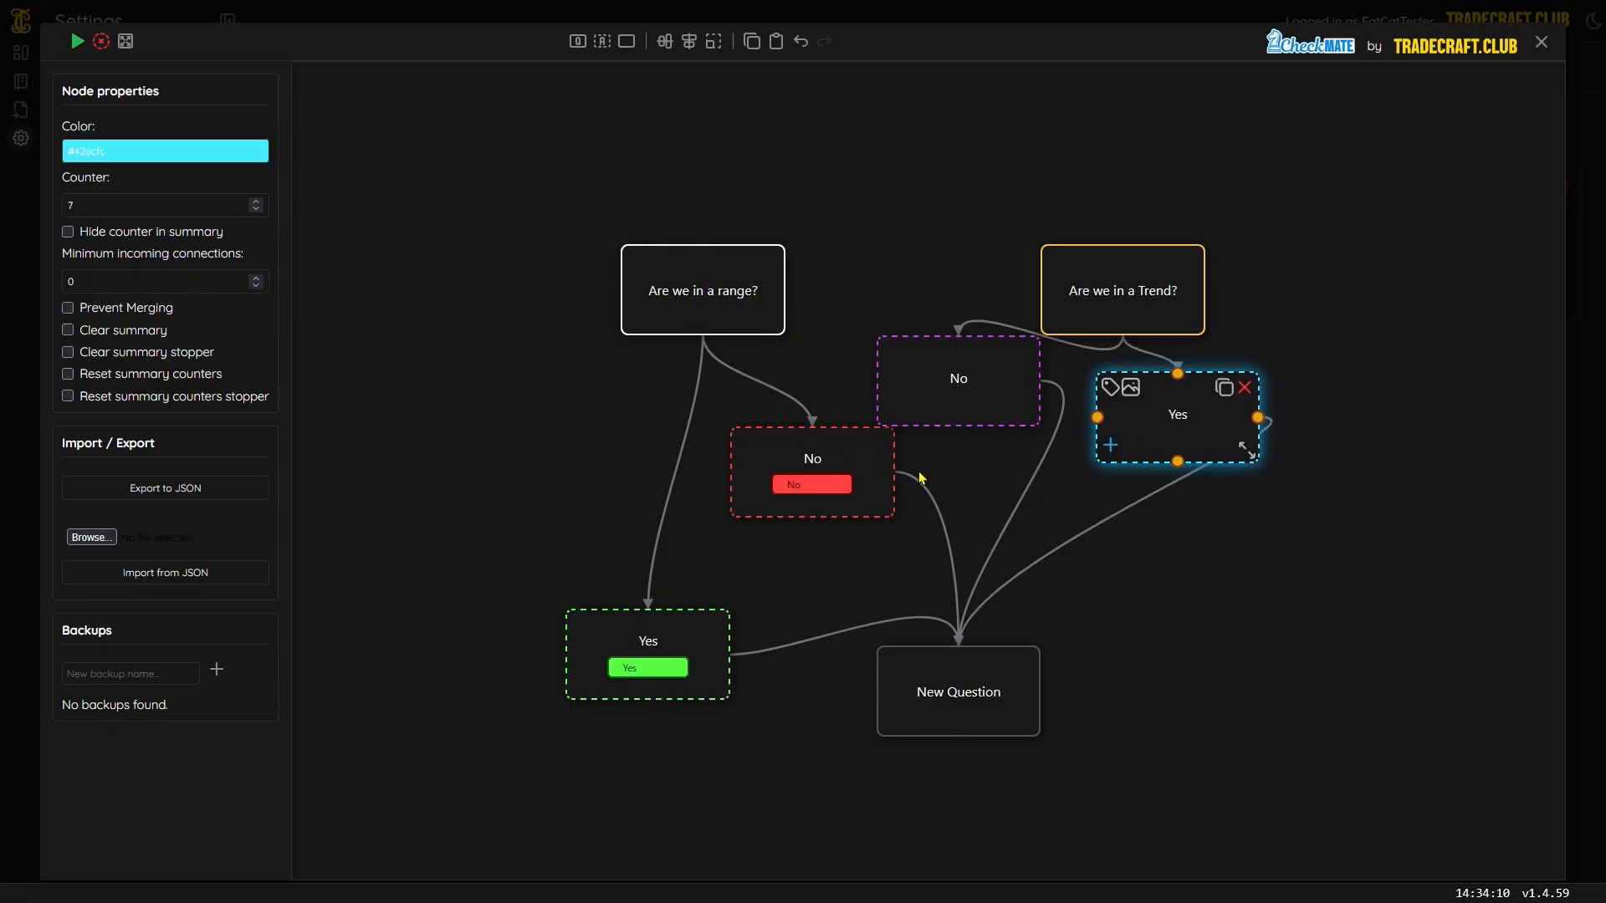
- Move the New Question node farther down so the scattered answer nodes can be group-selected without it
left_click_drag(1365, 536, 908, 544)
left_click_drag(444, 691, 1263, 460)
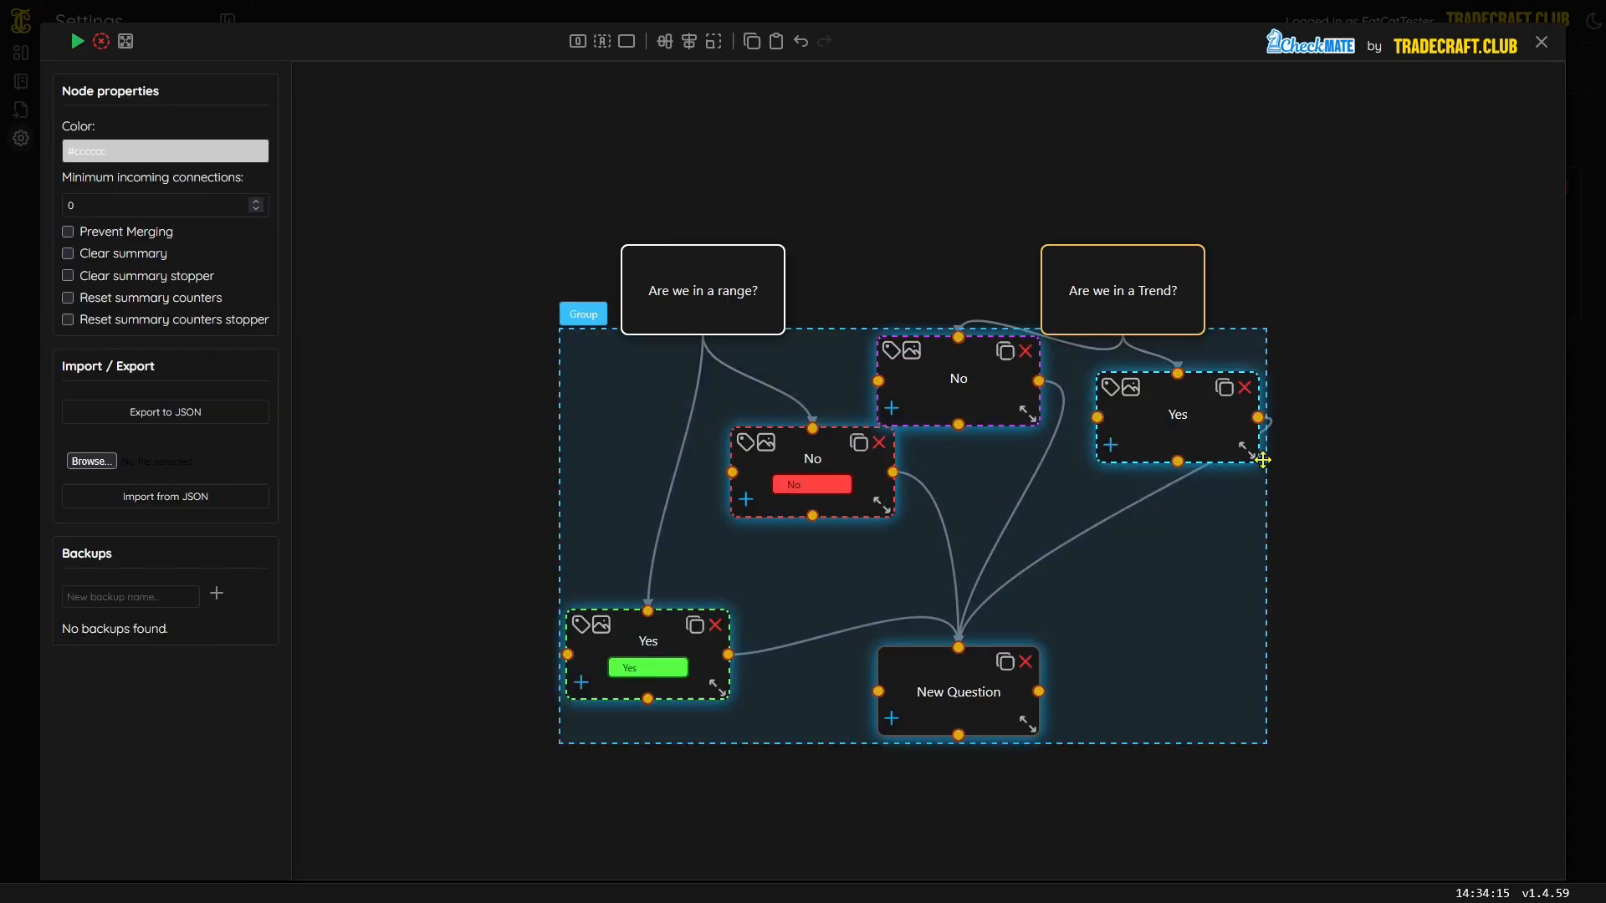
left_click(1372, 830)
left_click_drag(1021, 713, 1058, 875)
- Group-select the four scattered answer nodes, align them in one horizontal row, and clear the selection
left_click_drag(1389, 619, 427, 391)
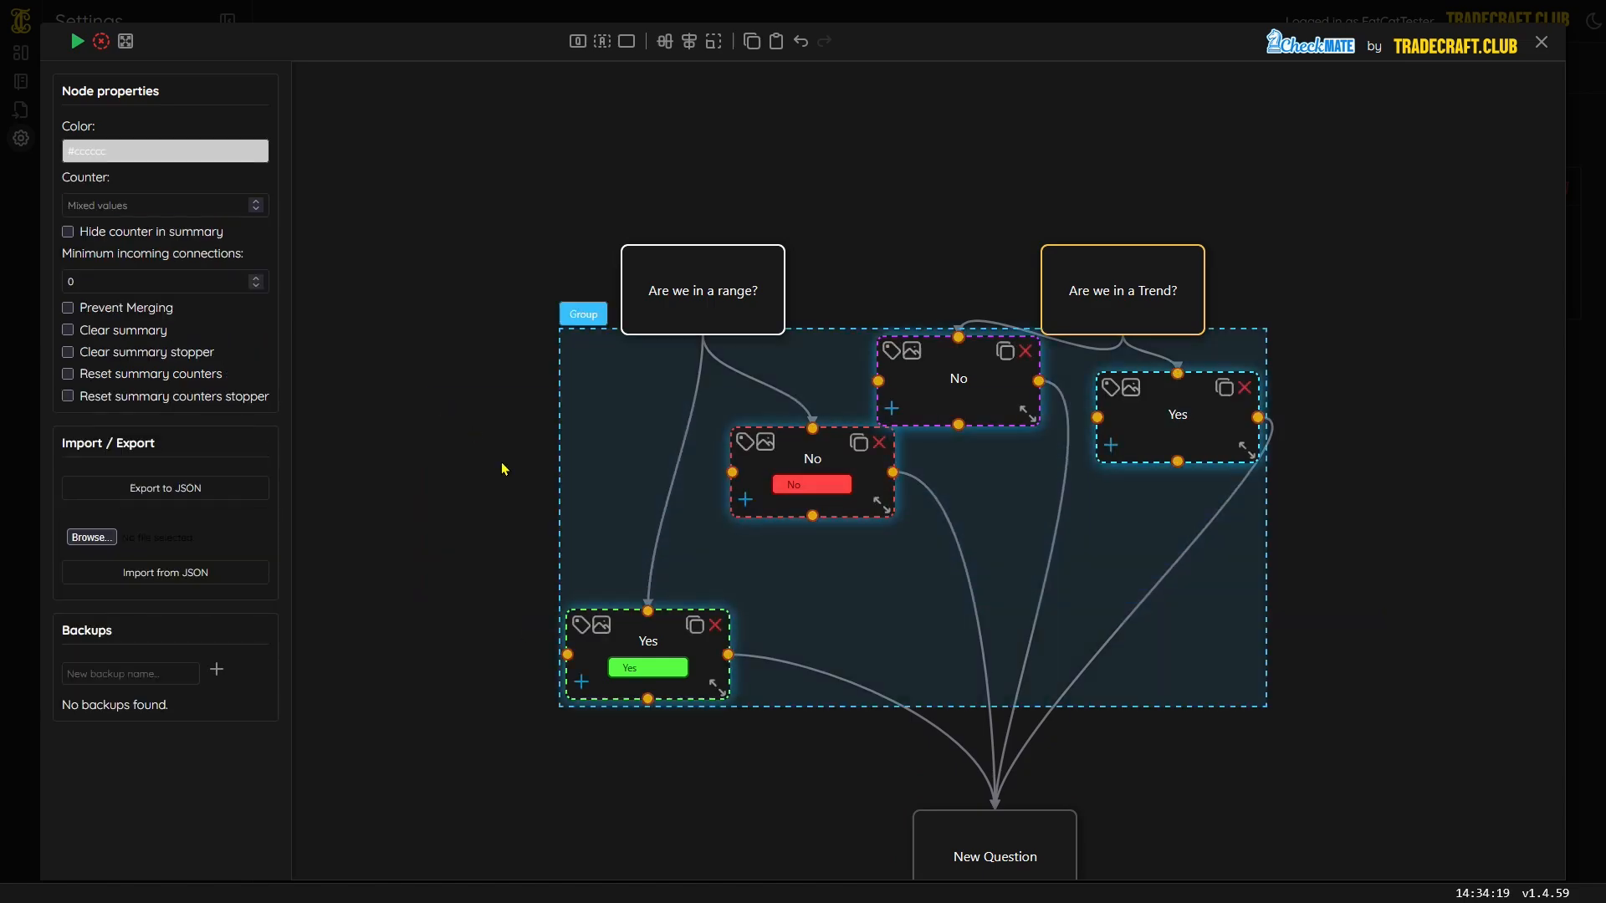
left_click(671, 49)
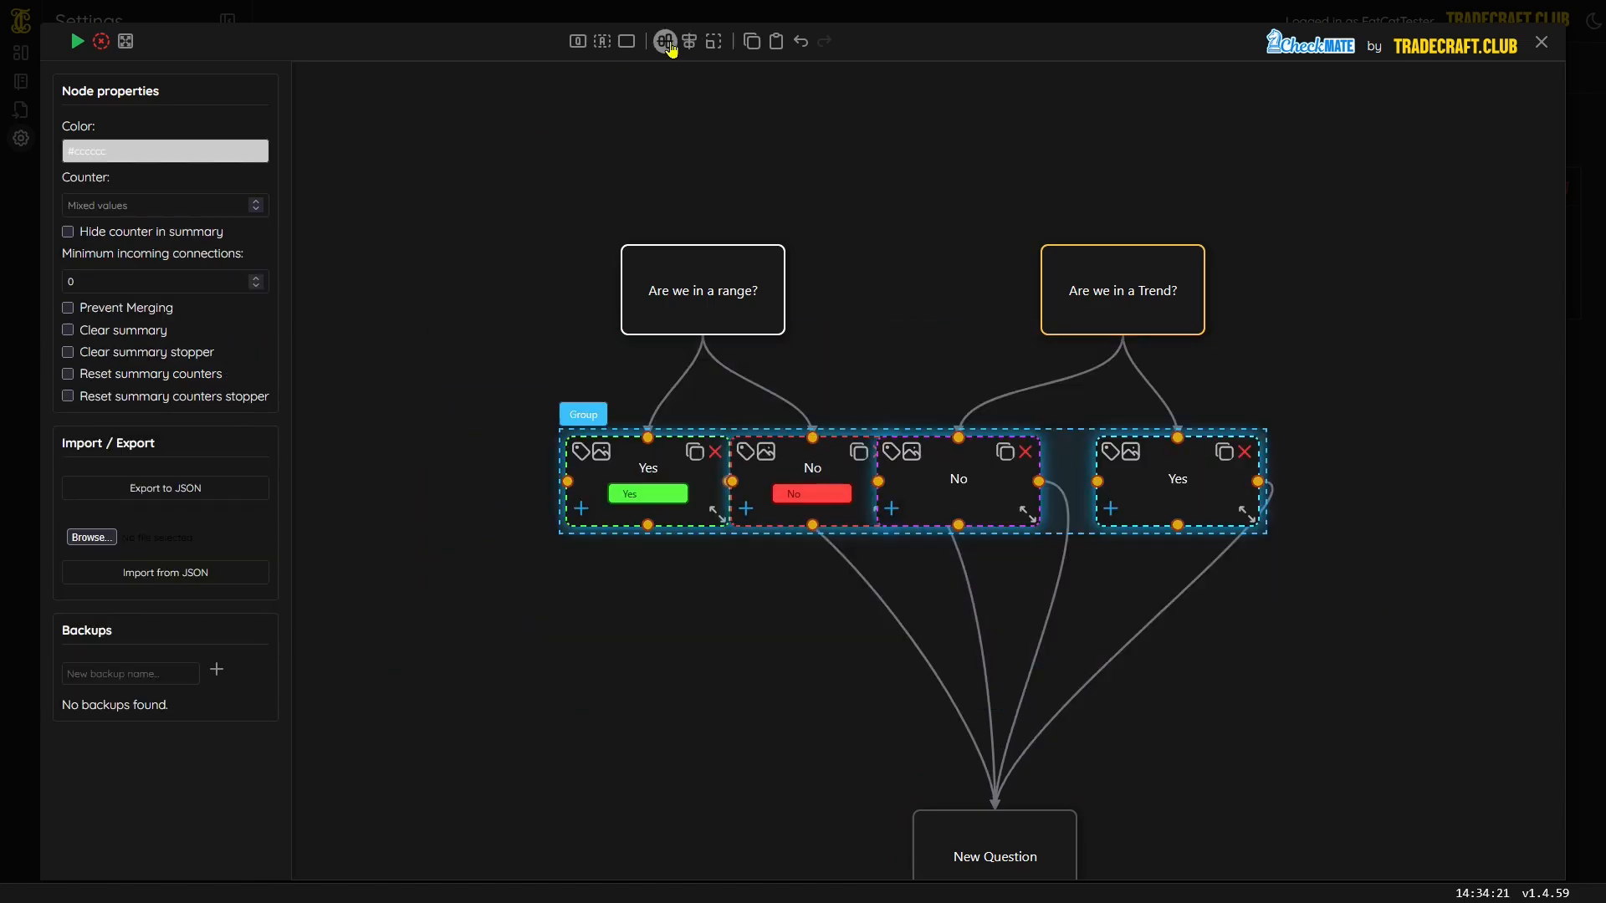
left_click(1271, 856)
left_click(953, 850)
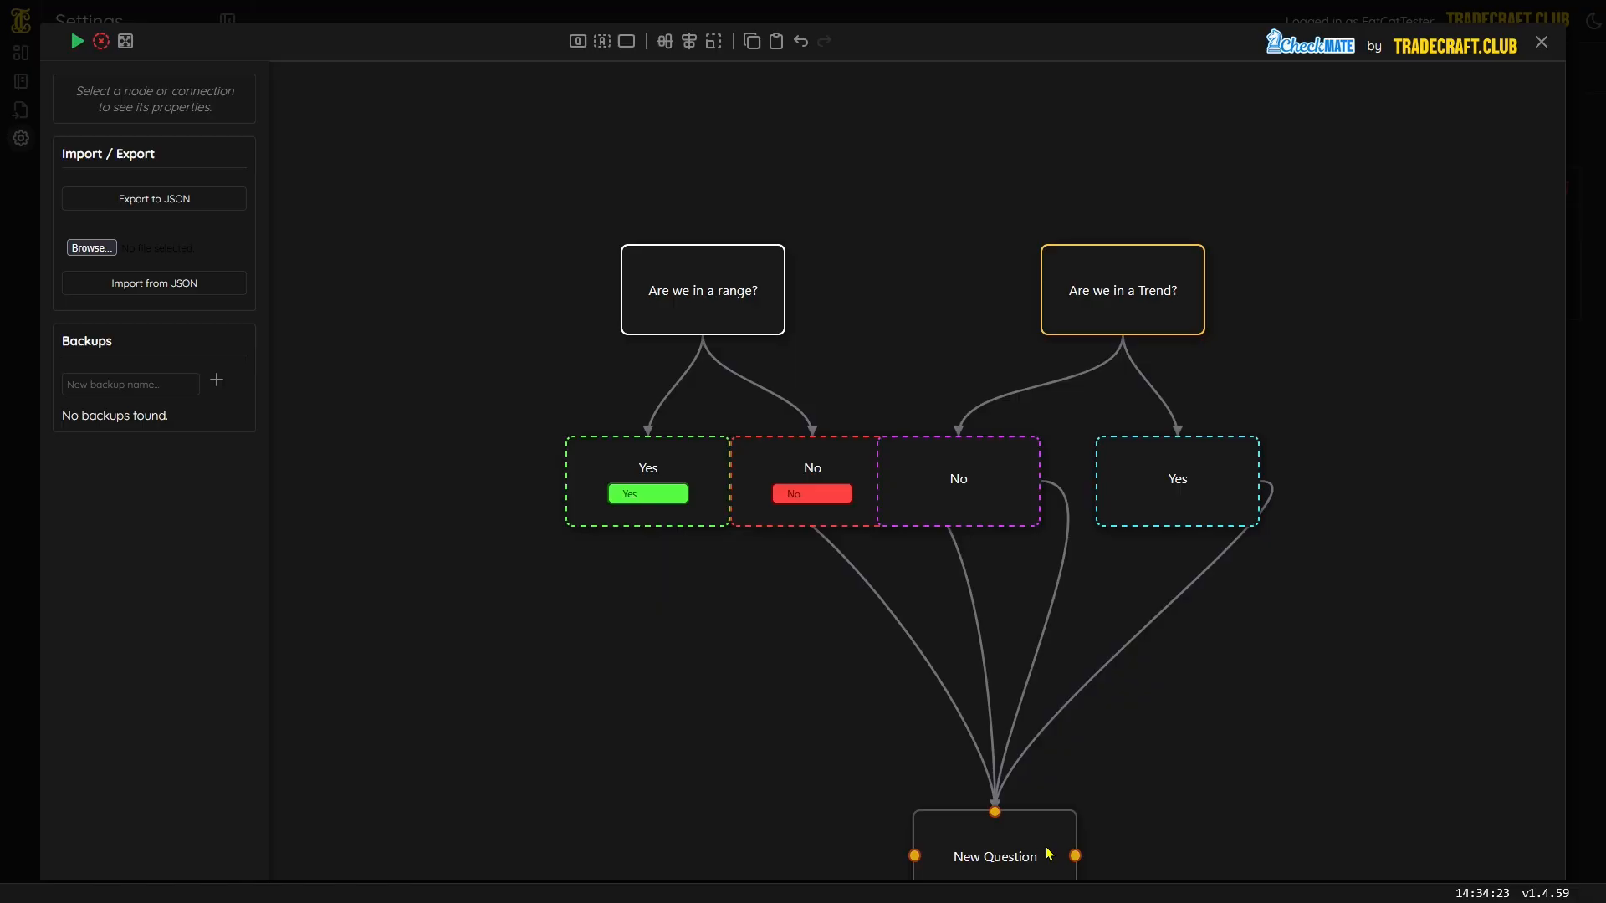